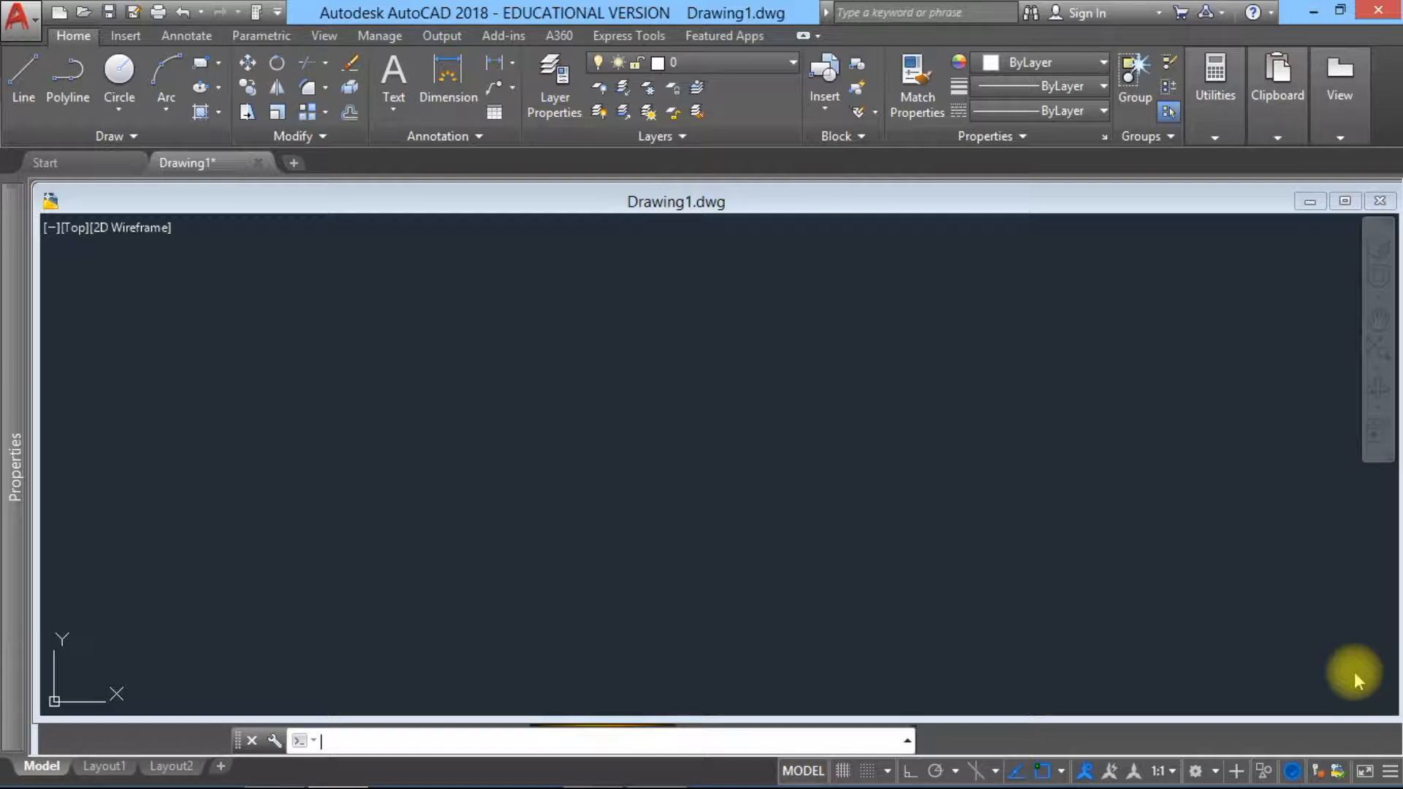
Step: Review Layout1's page setup, including plotter, paper size, plot style table and orientation, without changing it, and return to model space
click(95, 766)
right_click(102, 771)
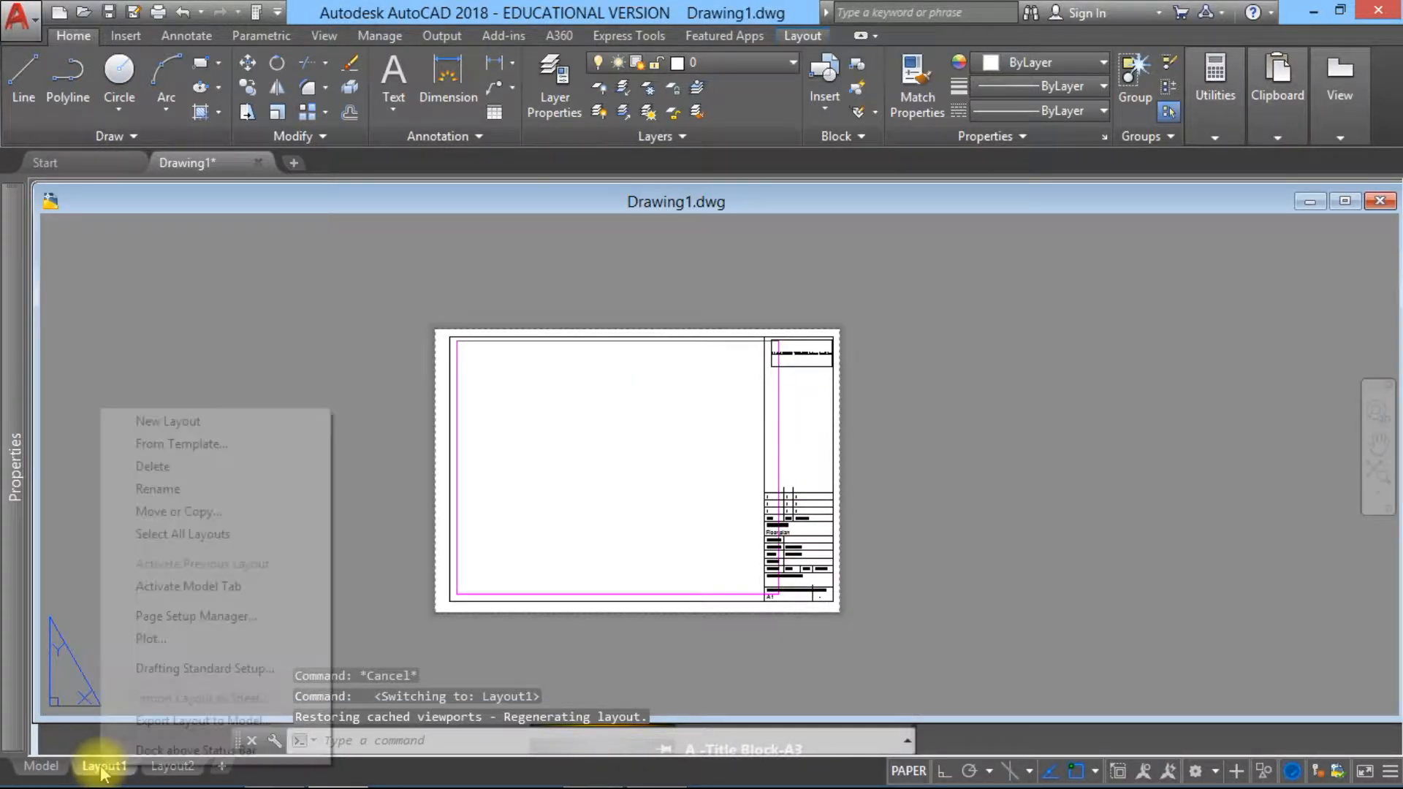
click(195, 618)
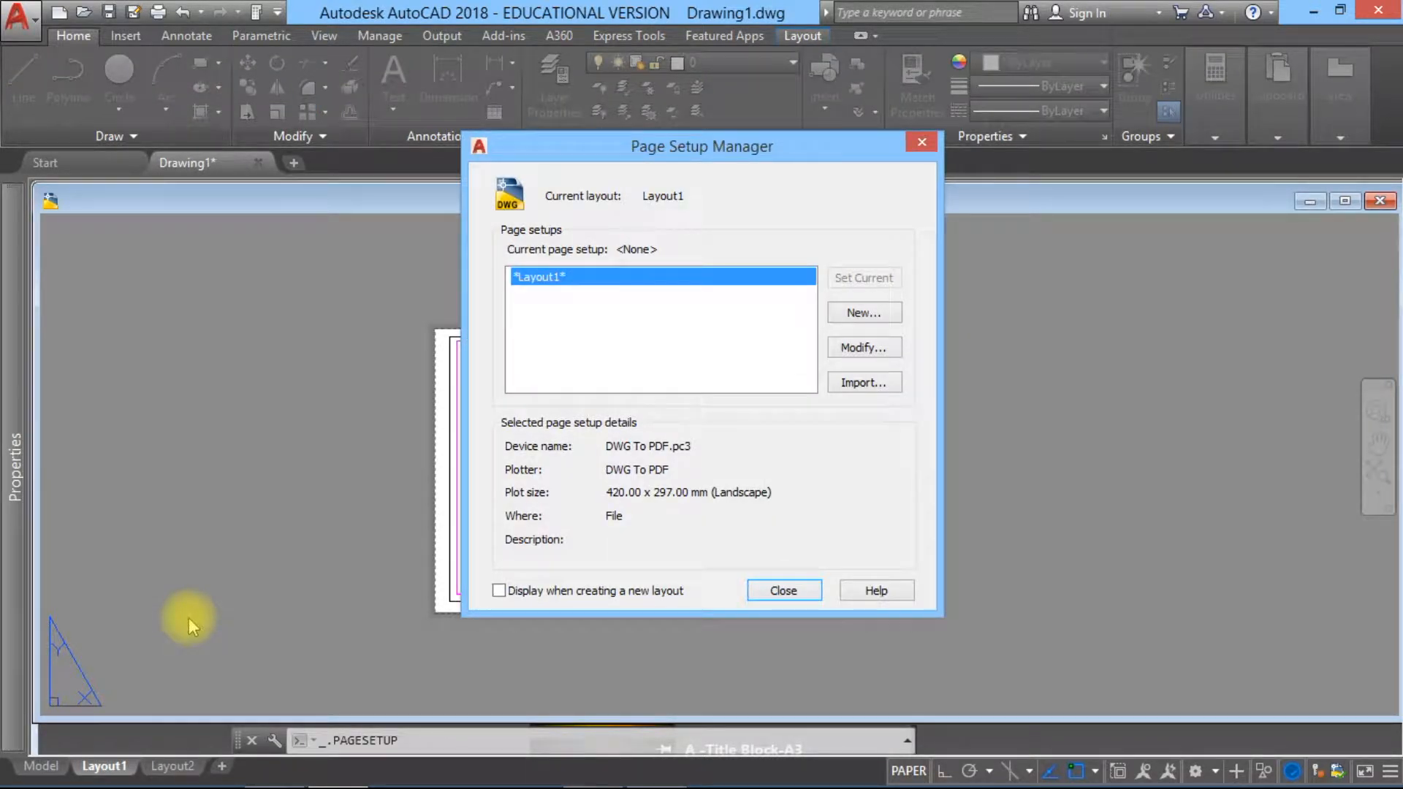
click(853, 352)
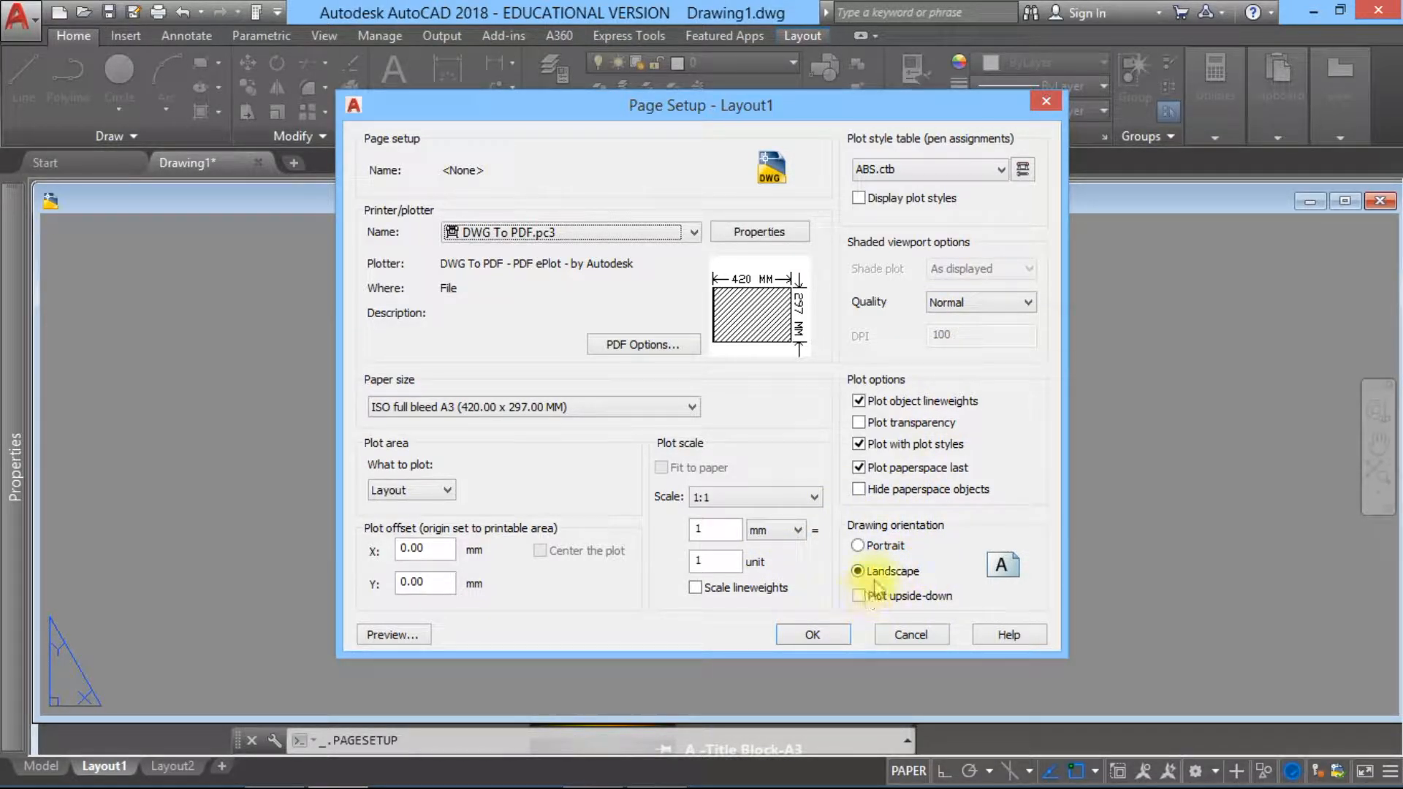
click(911, 634)
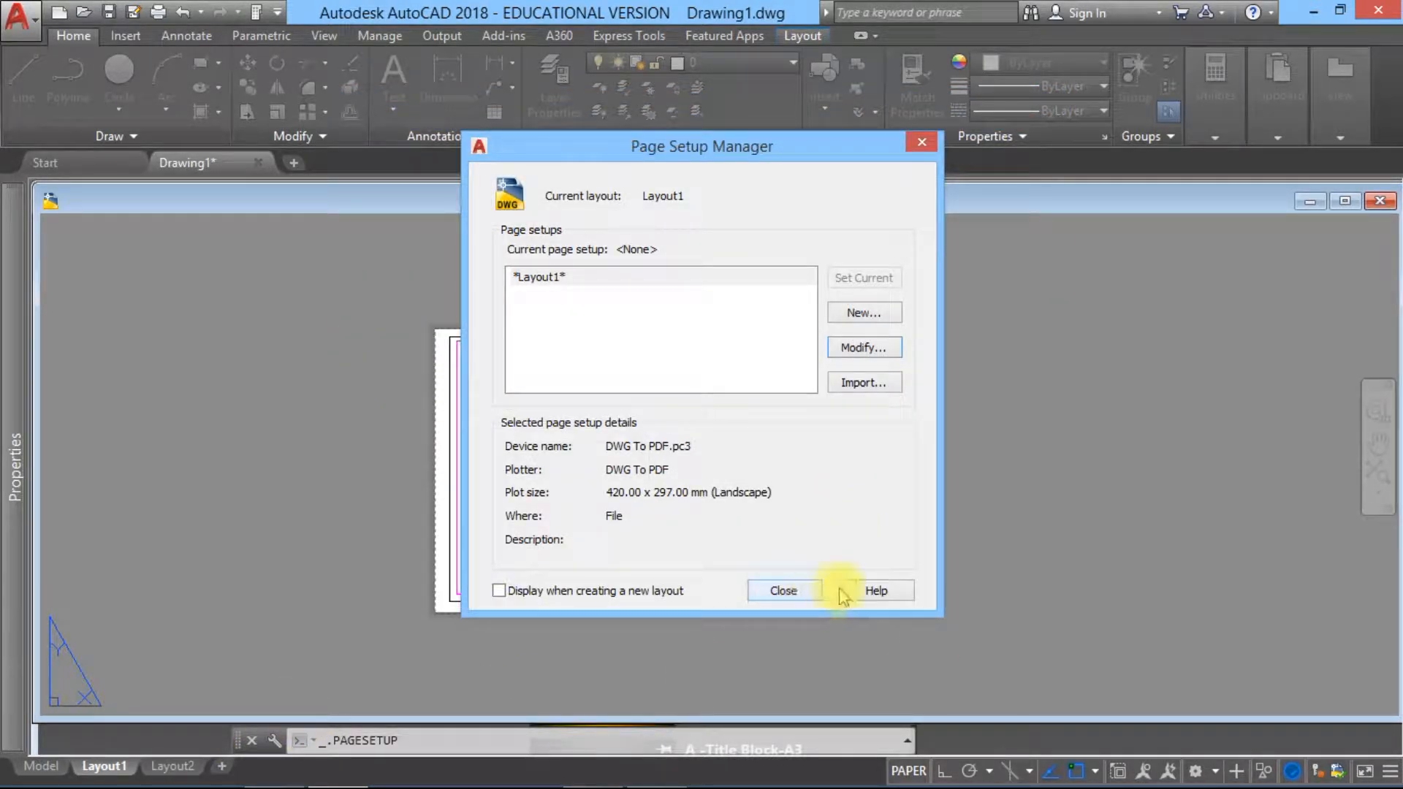
click(807, 592)
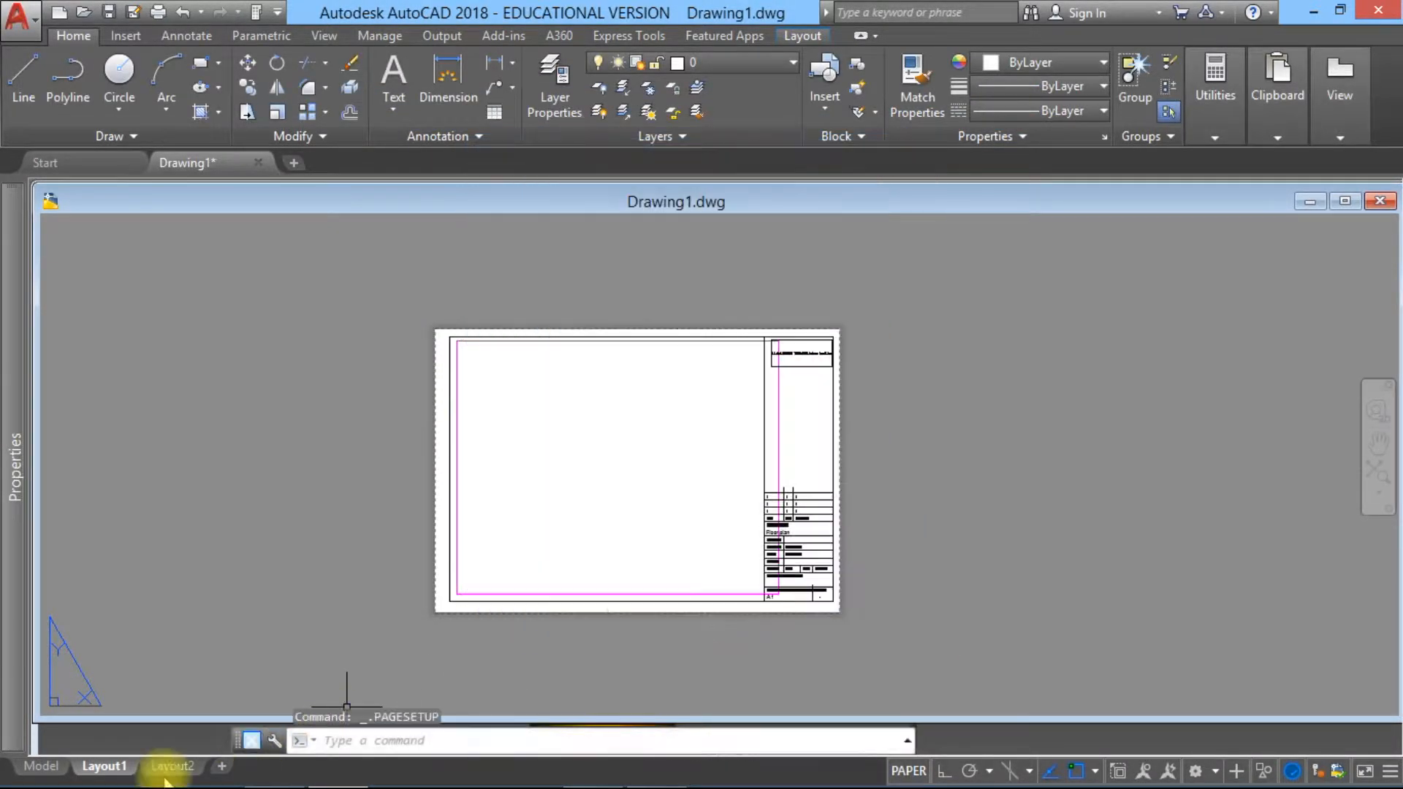
click(40, 765)
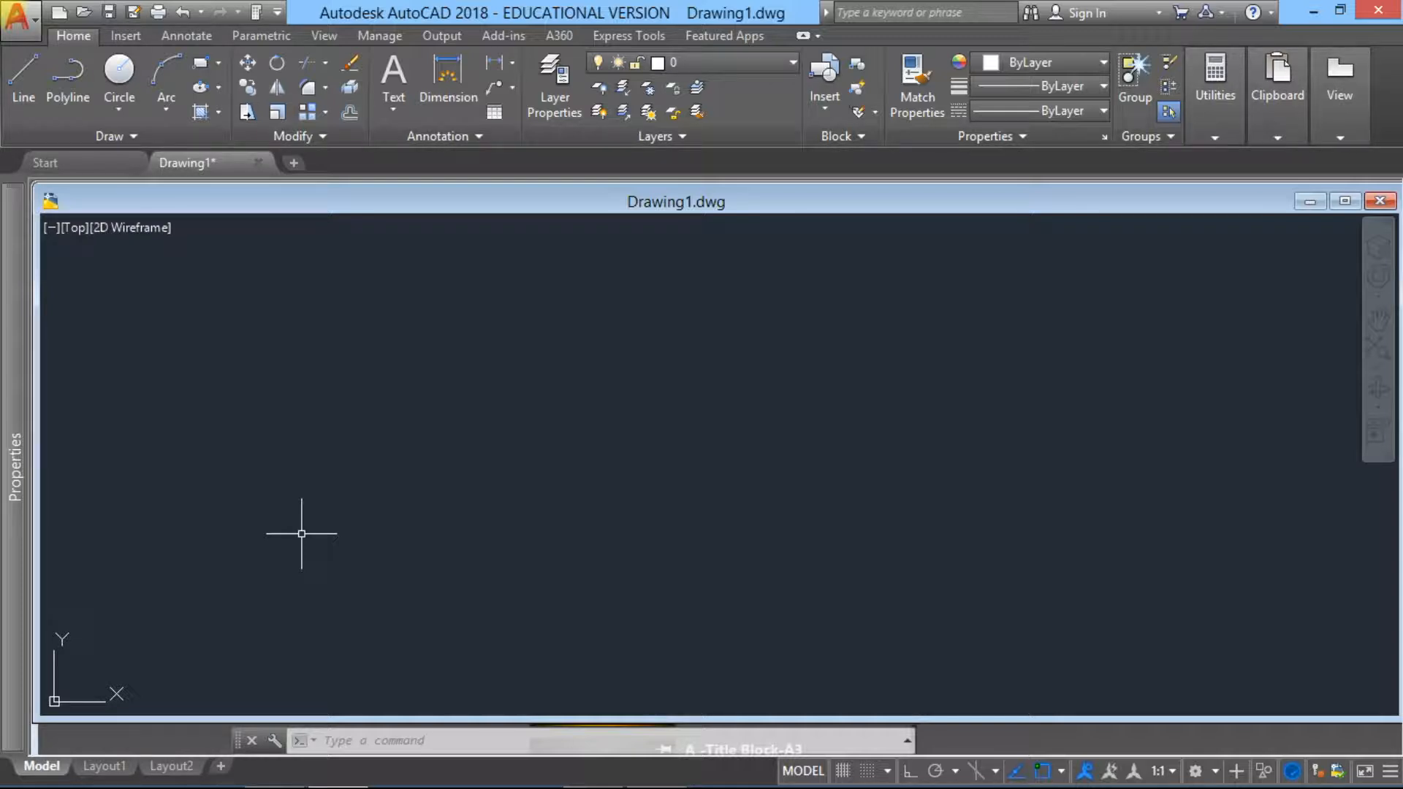
Step: Examine the drawing's layer list, checking the properties of the Viewport, Level-Line, Roof-plan and Furn-dash layers
click(535, 116)
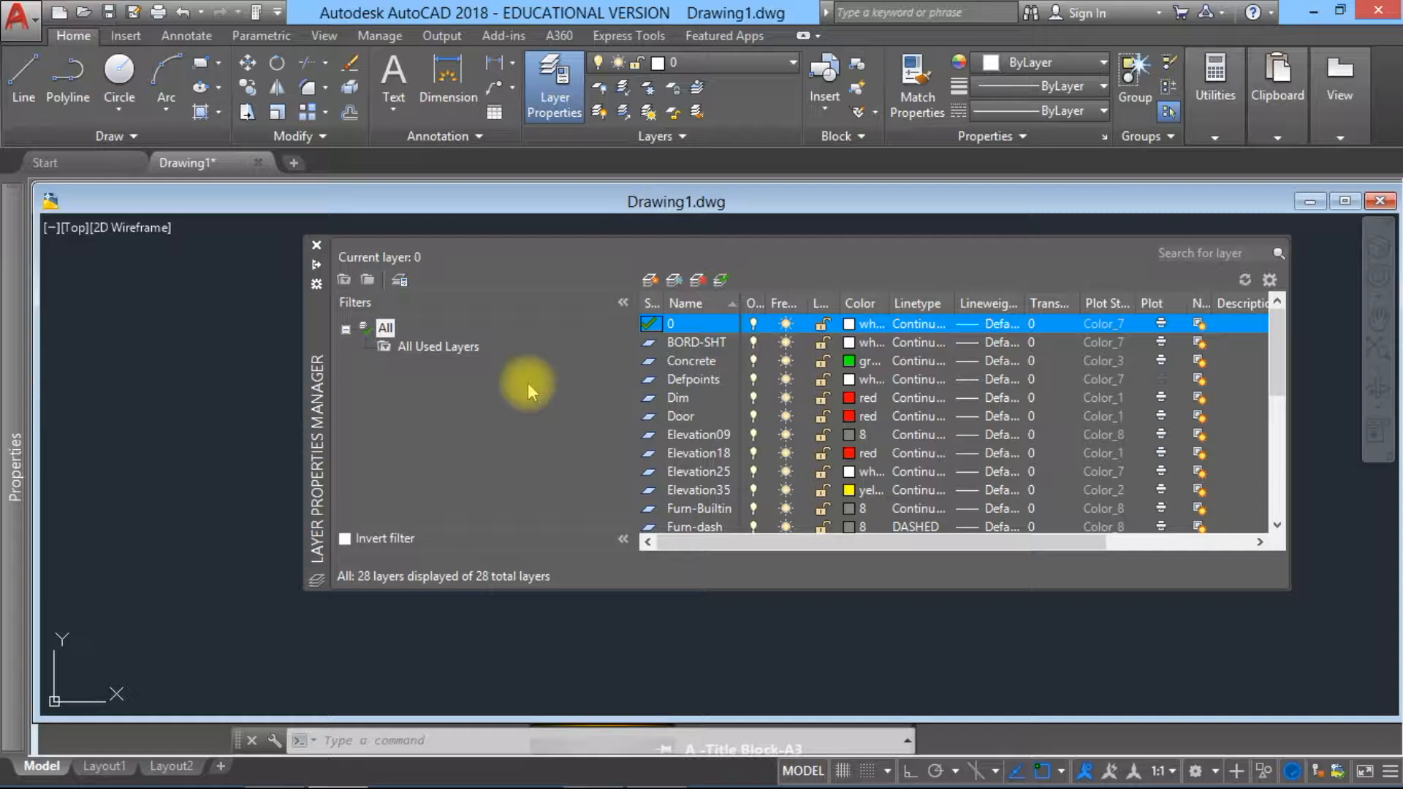
scroll(705, 420, down, 5)
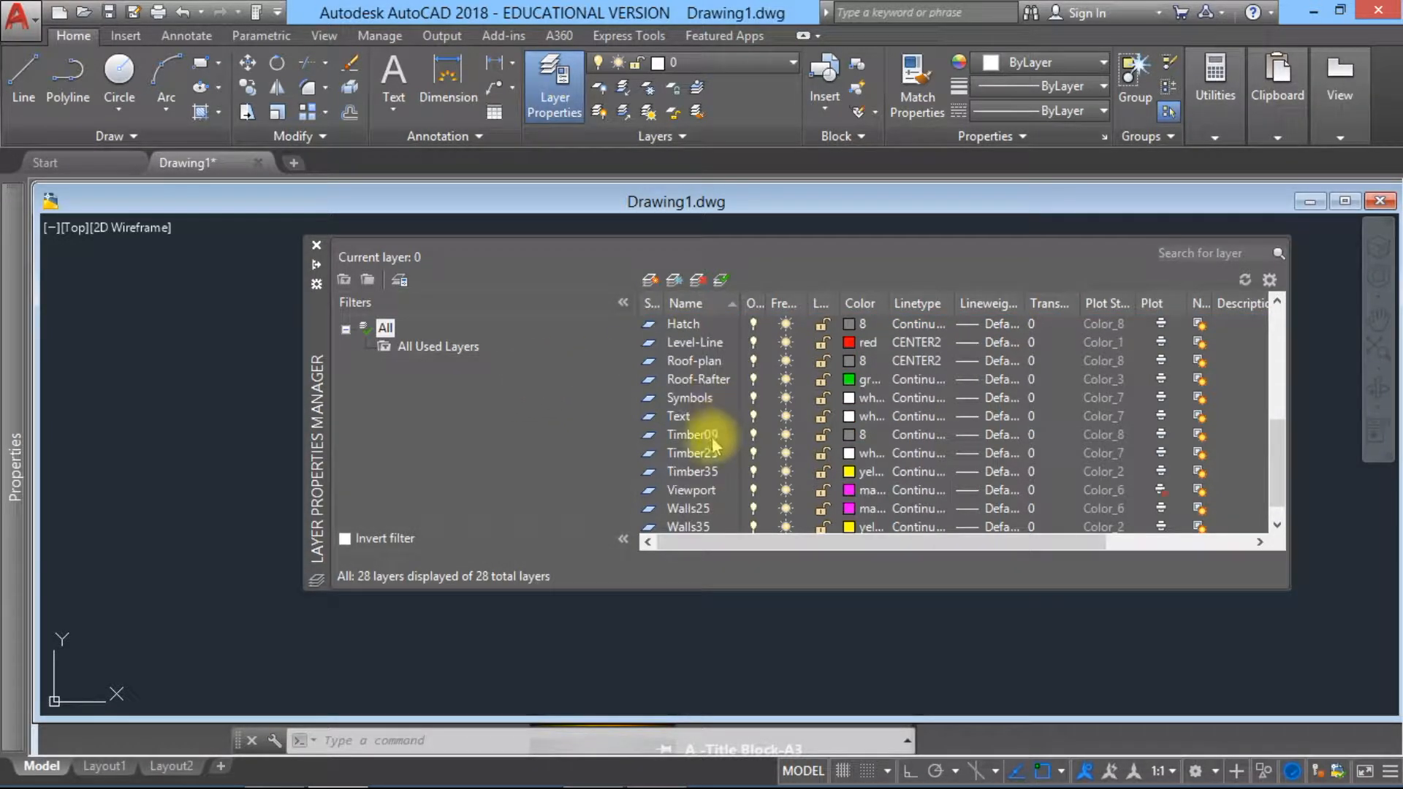
scroll(716, 457, up, 5)
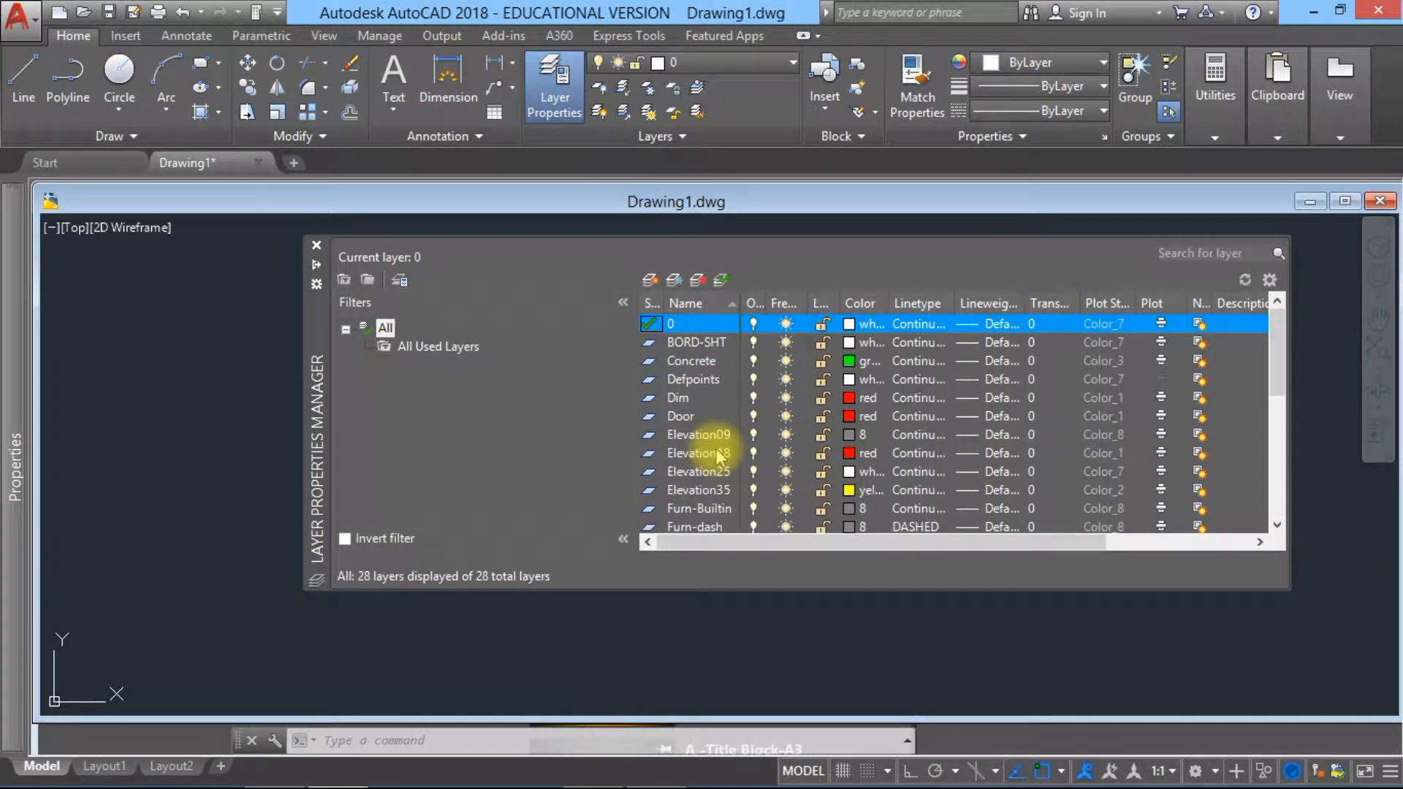
scroll(723, 437, down, 6)
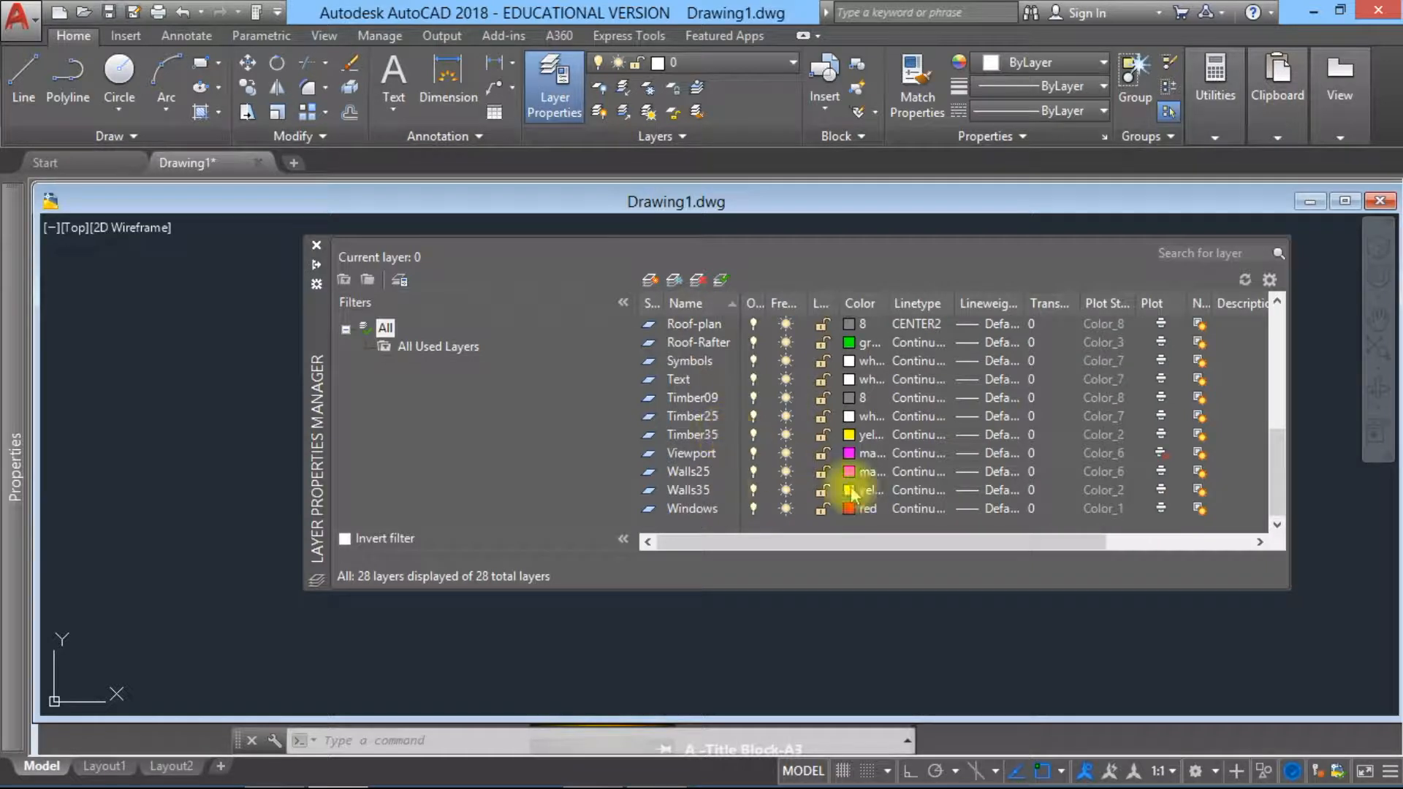
click(692, 453)
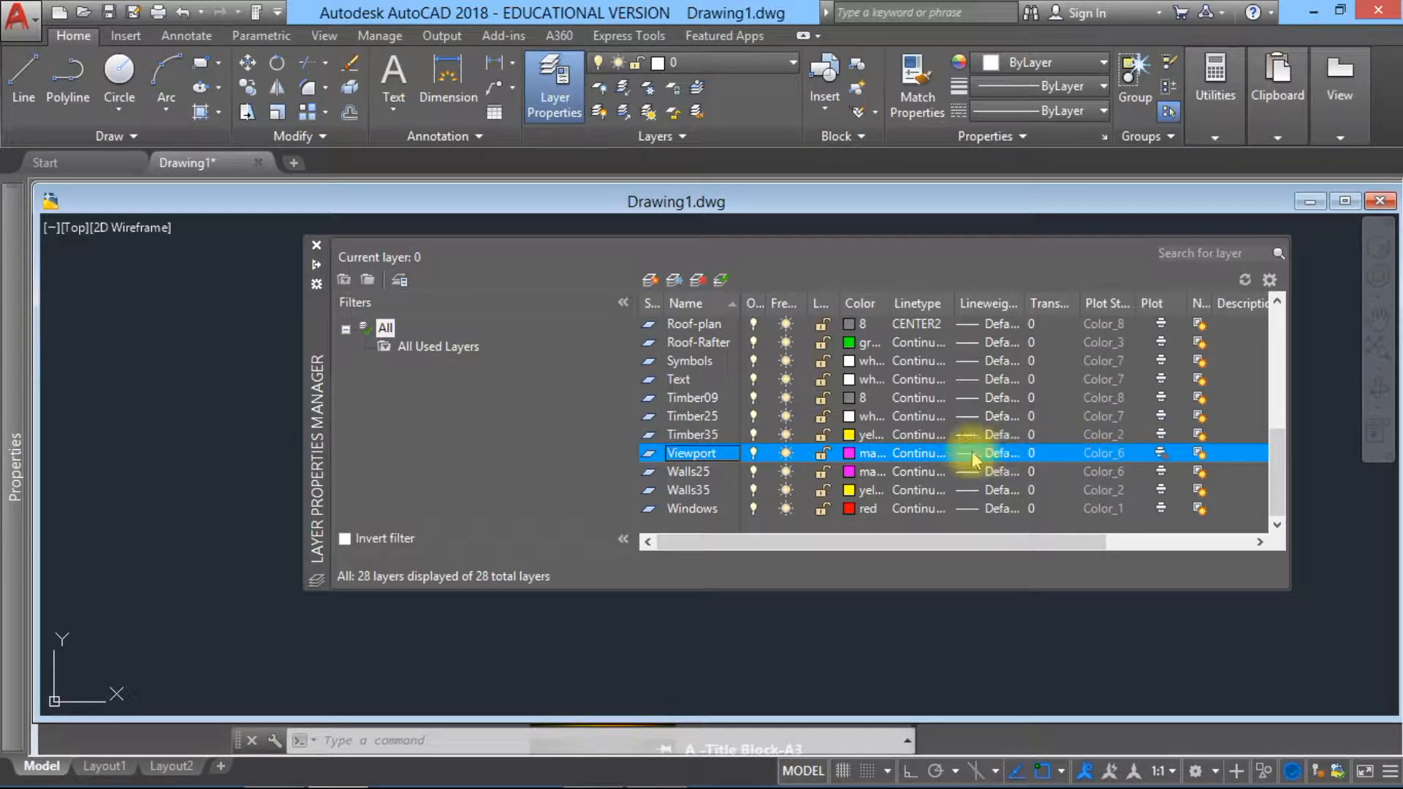
scroll(822, 463, up, 1)
scroll(822, 464, up, 1)
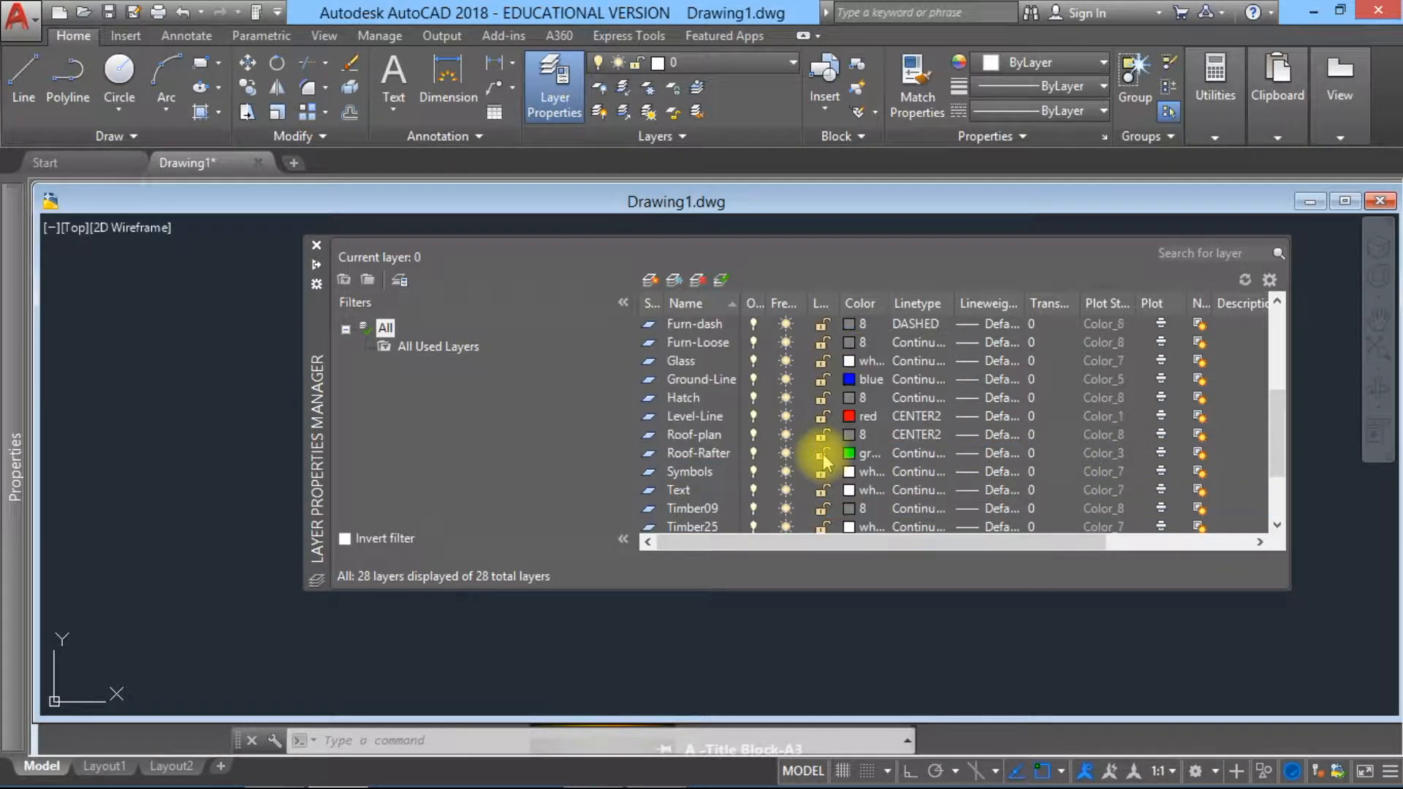
click(684, 417)
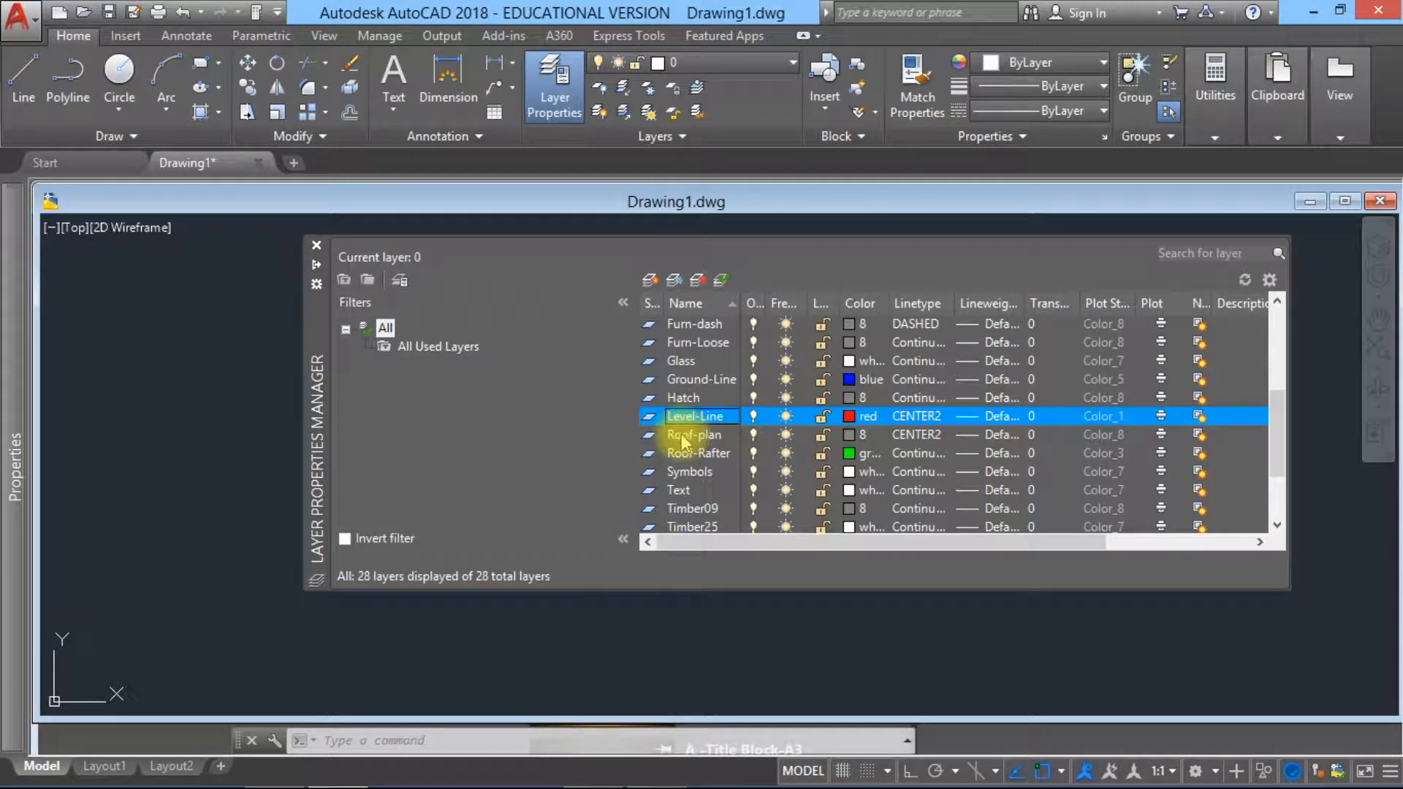
click(687, 436)
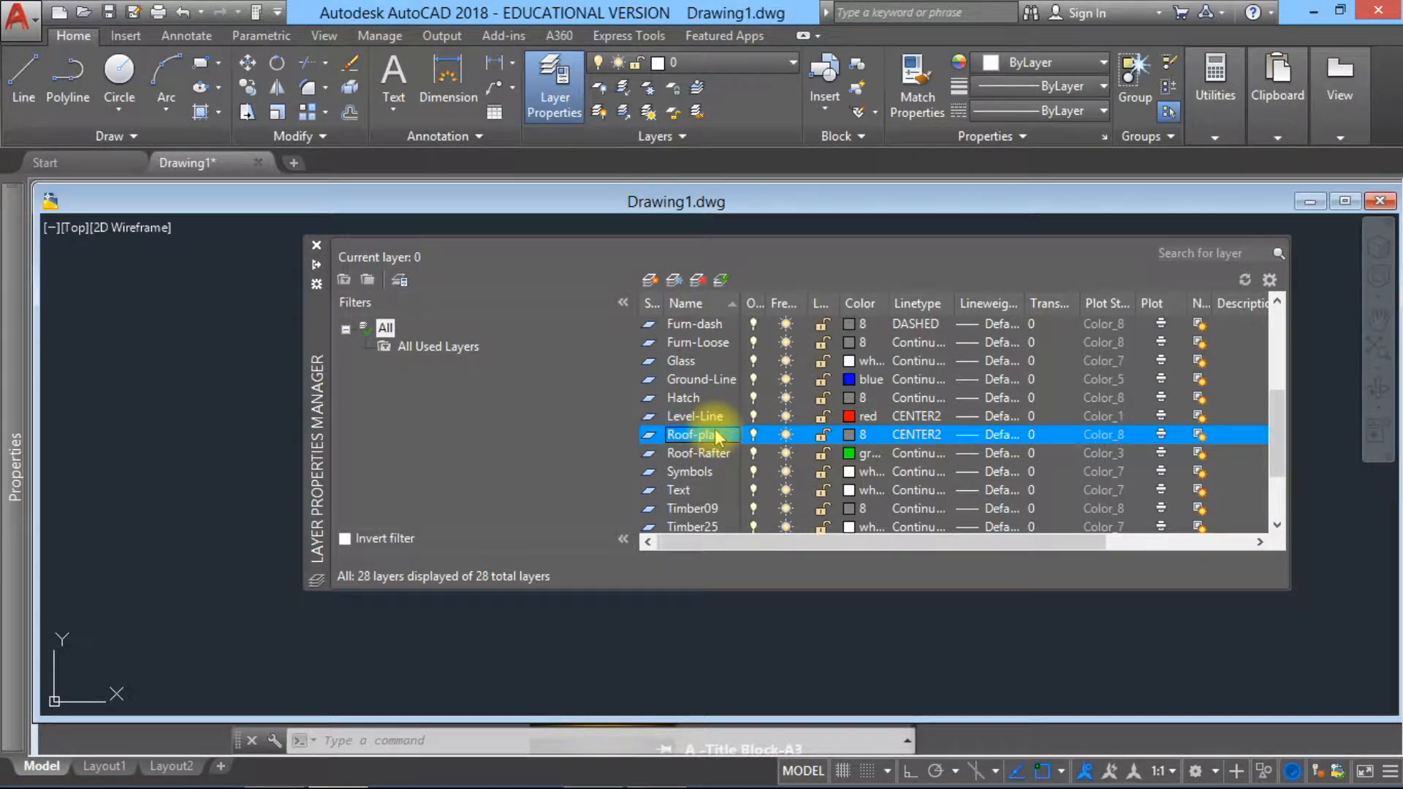
scroll(716, 437, up, 2)
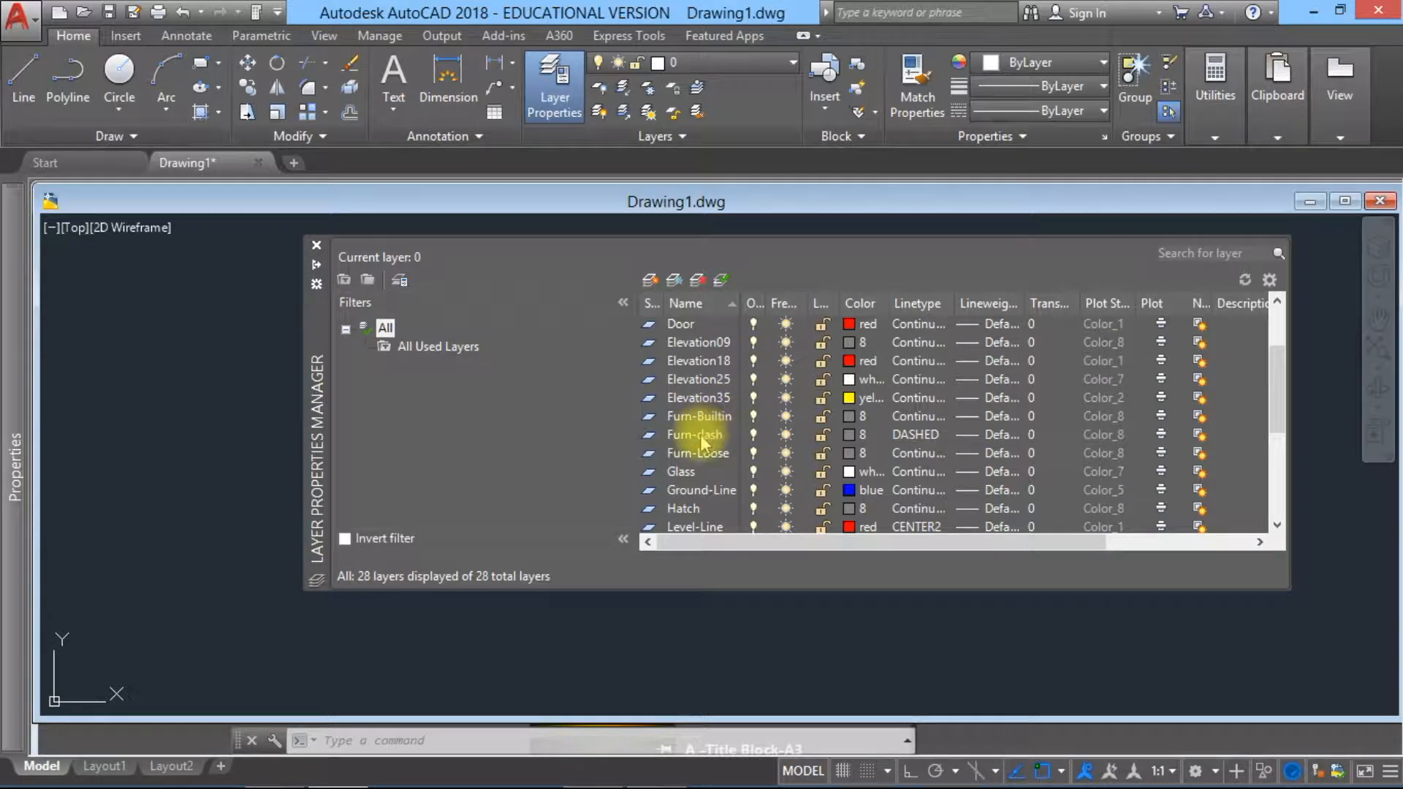
click(701, 436)
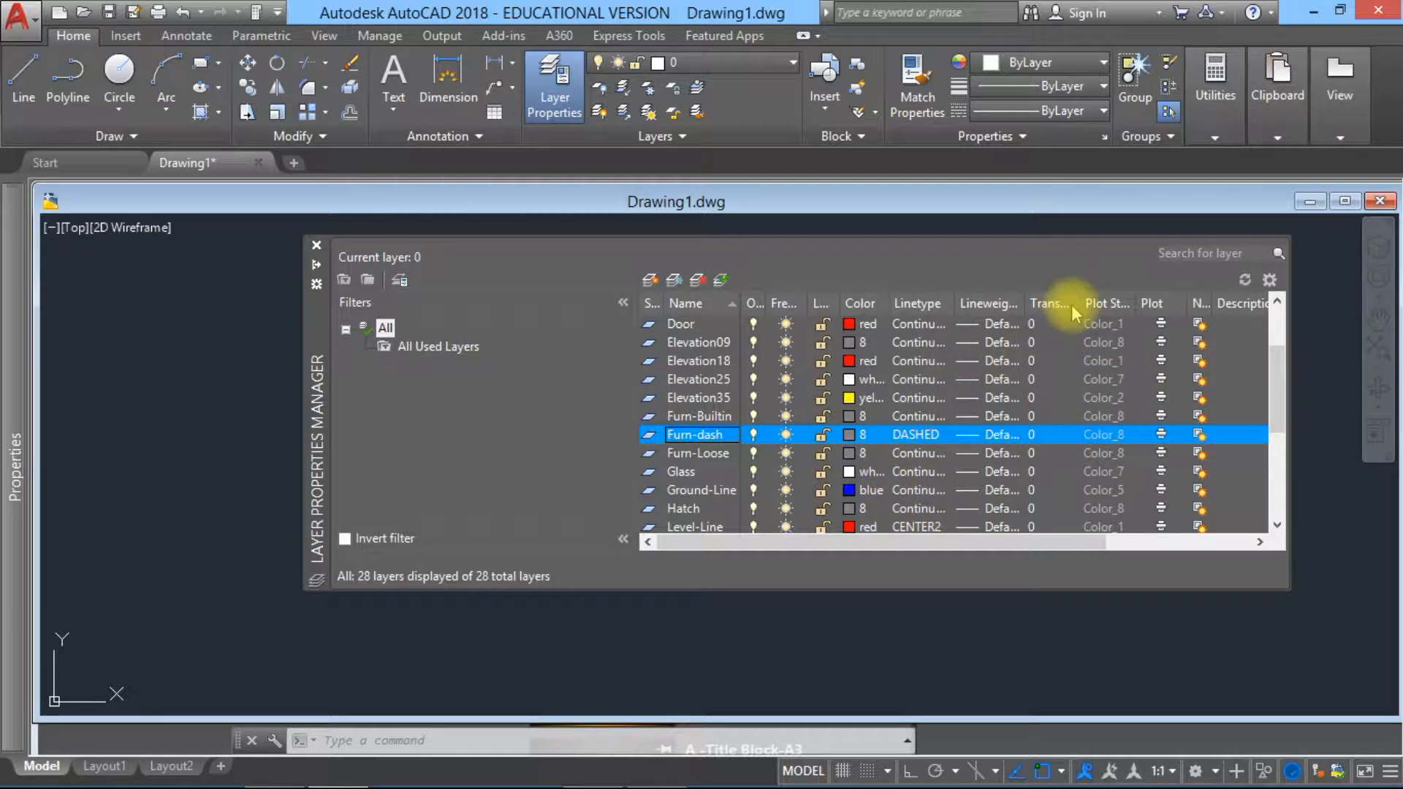
Step: Check the plot settings of the layers, especially the Viewport layer, and close the Layer Properties Manager
scroll(1096, 451, down, 5)
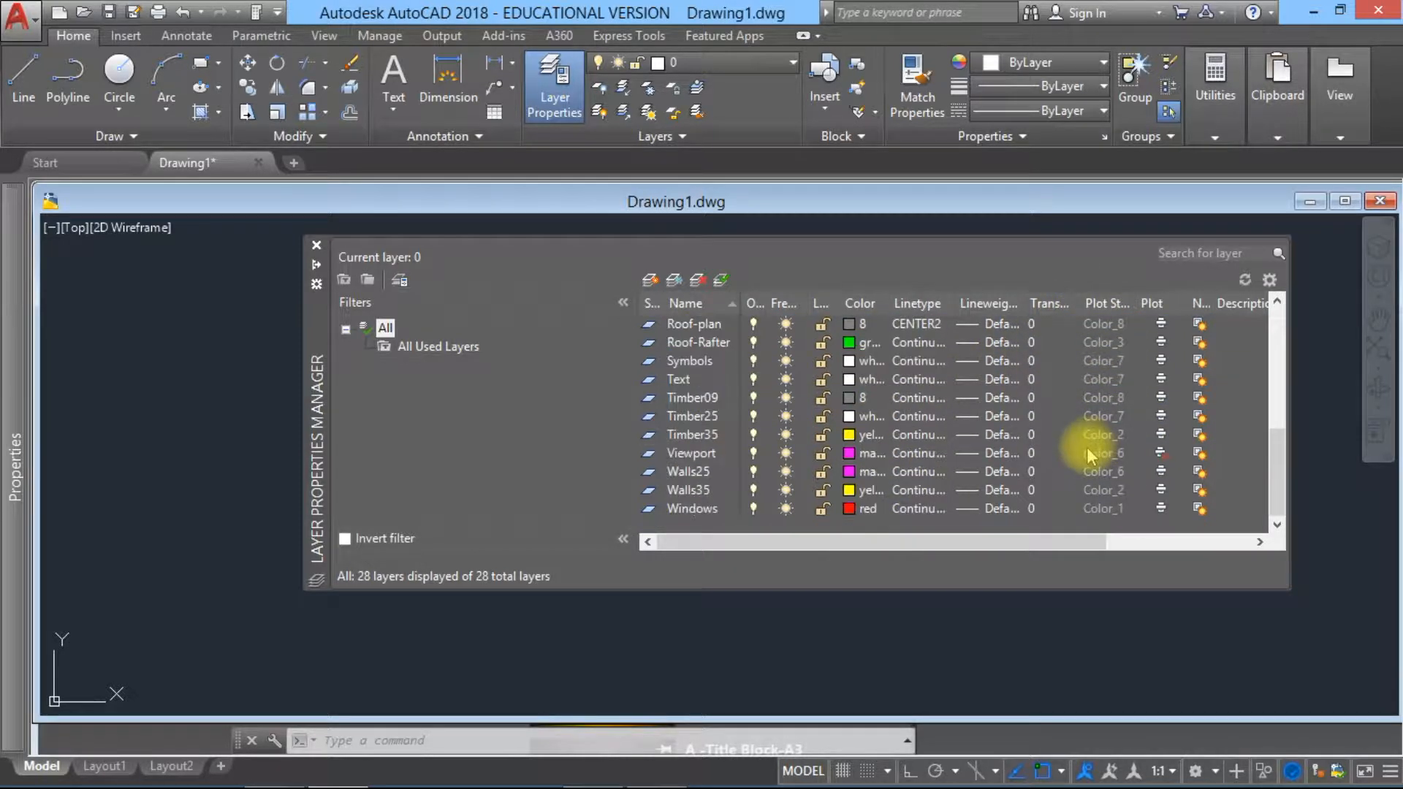
scroll(1096, 451, up, 6)
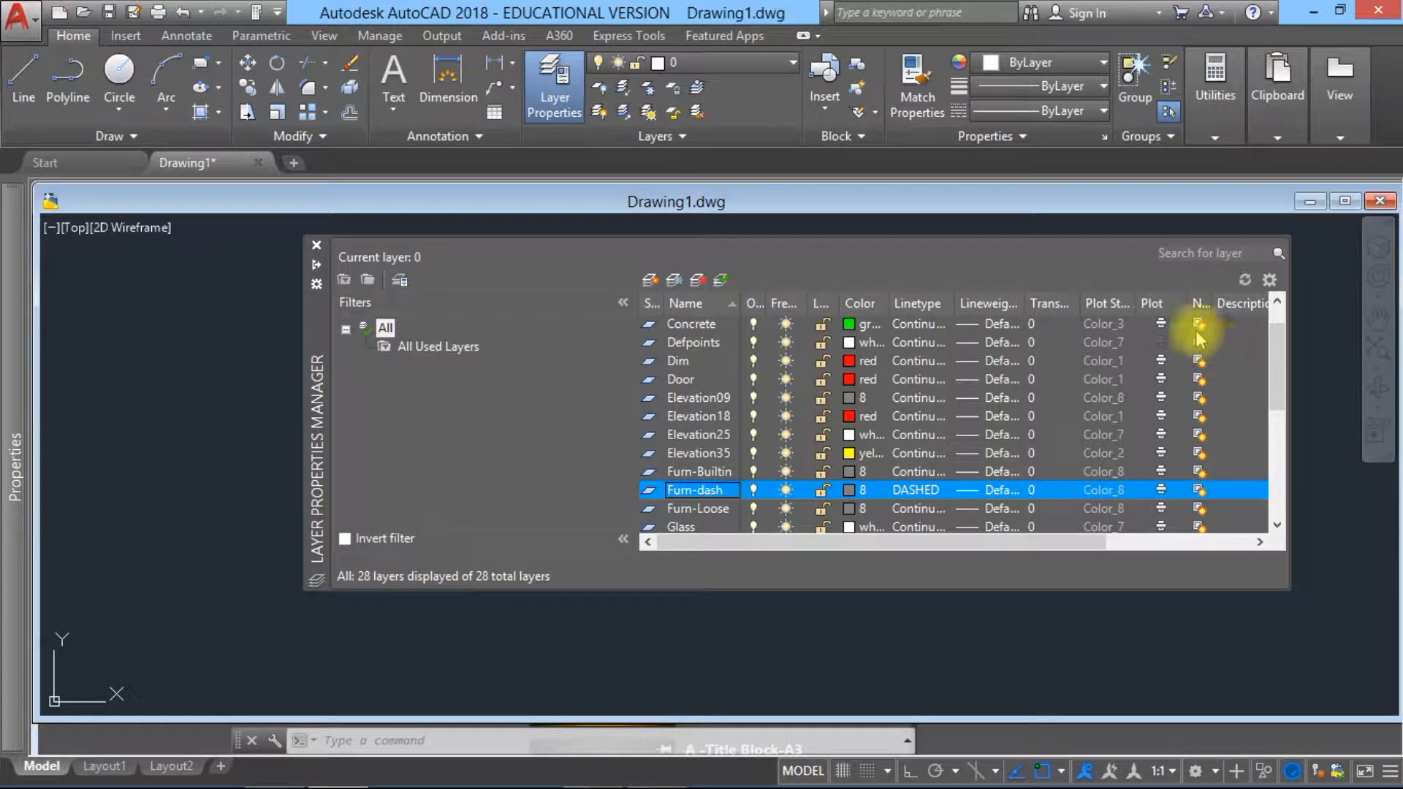
scroll(1162, 369, down, 3)
scroll(1163, 370, down, 2)
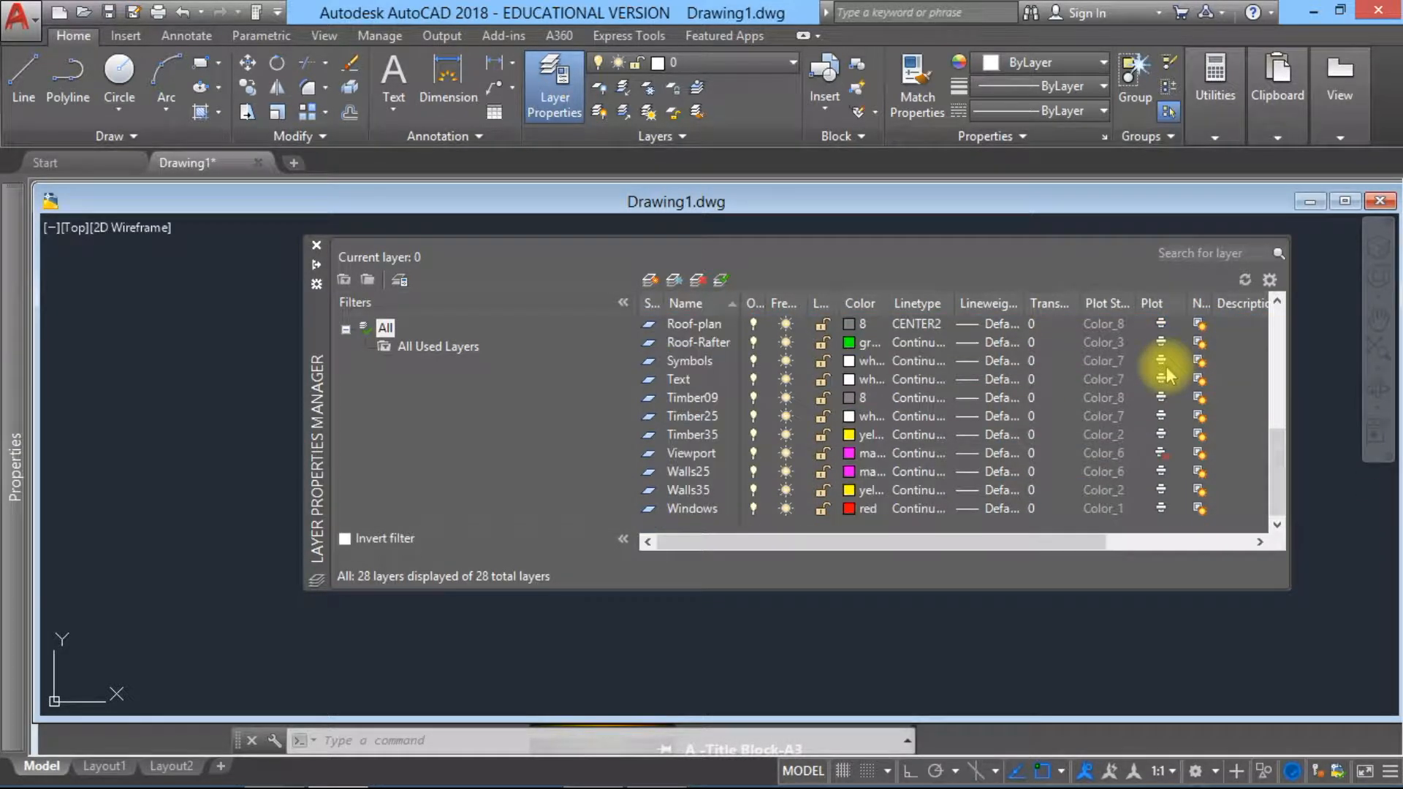
click(1161, 454)
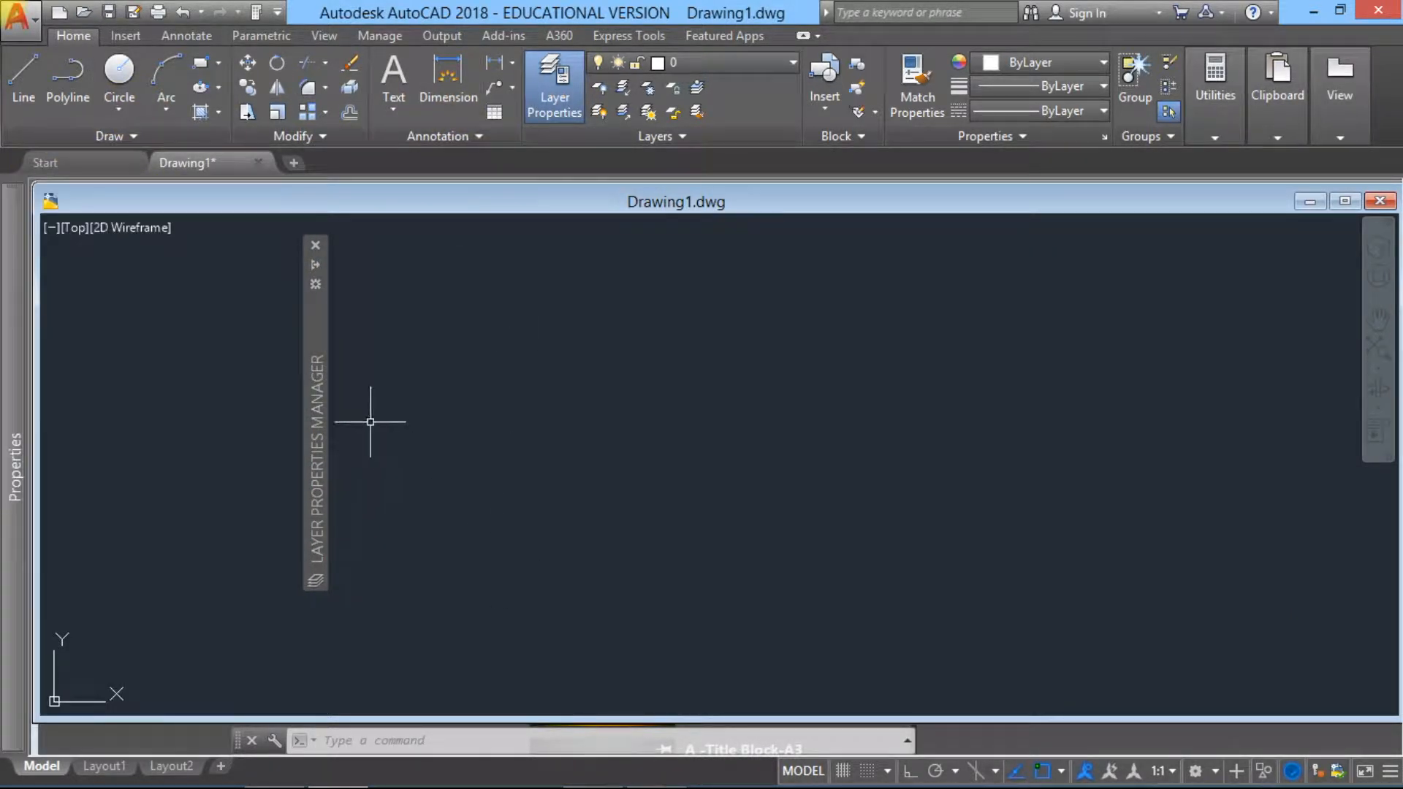
click(316, 246)
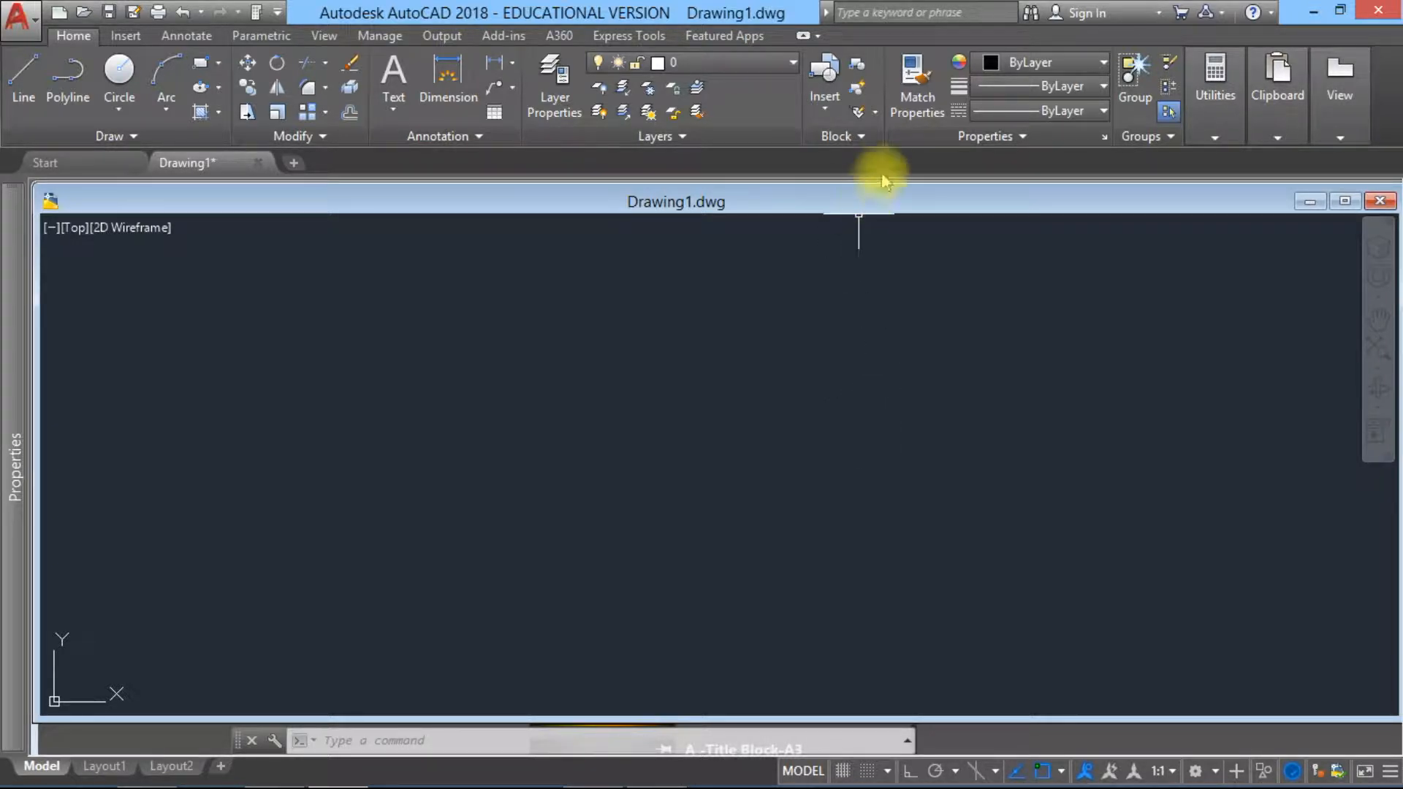
Step: Browse the Elevations folder of the Blocks library as thumbnails from the Insert command, and leave without inserting a block
click(823, 110)
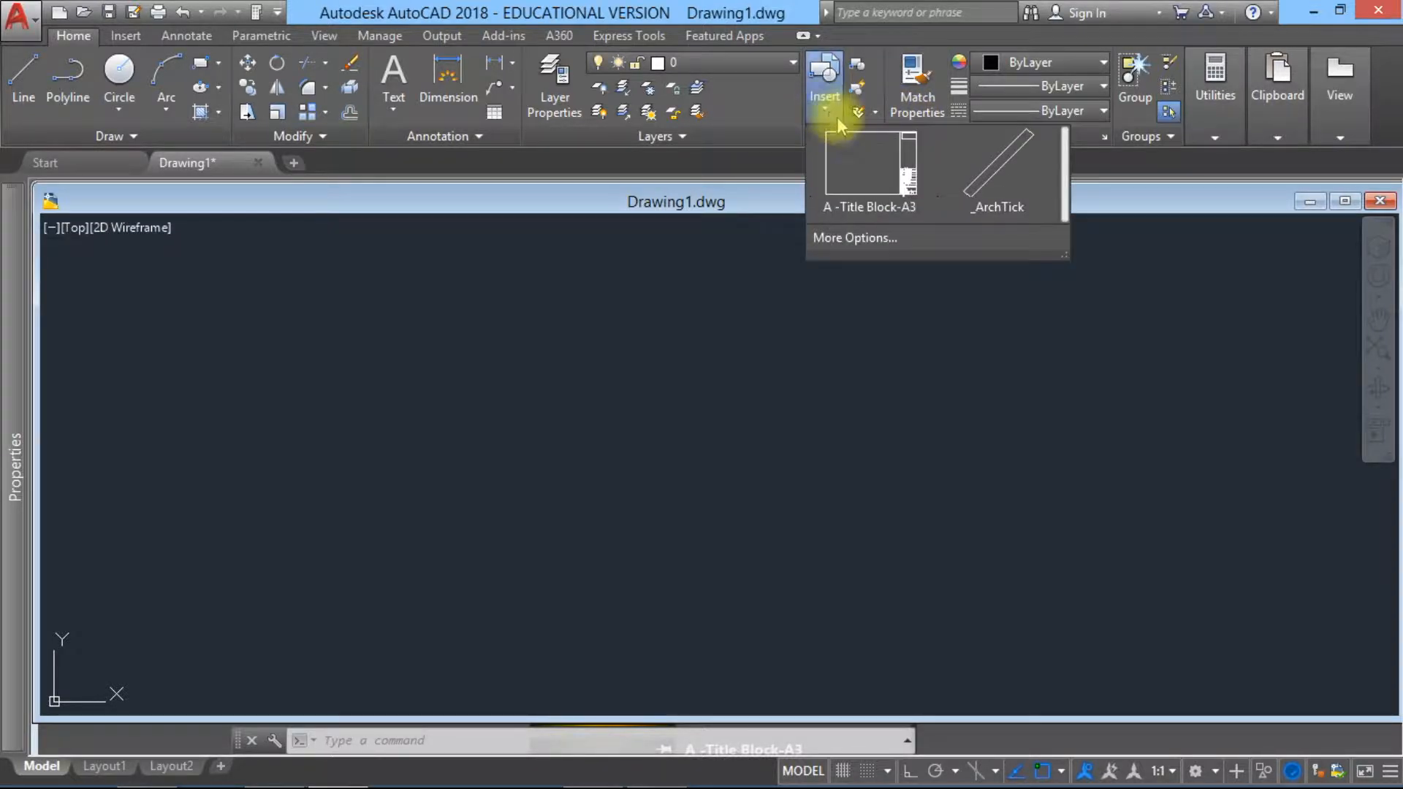
click(901, 237)
click(901, 275)
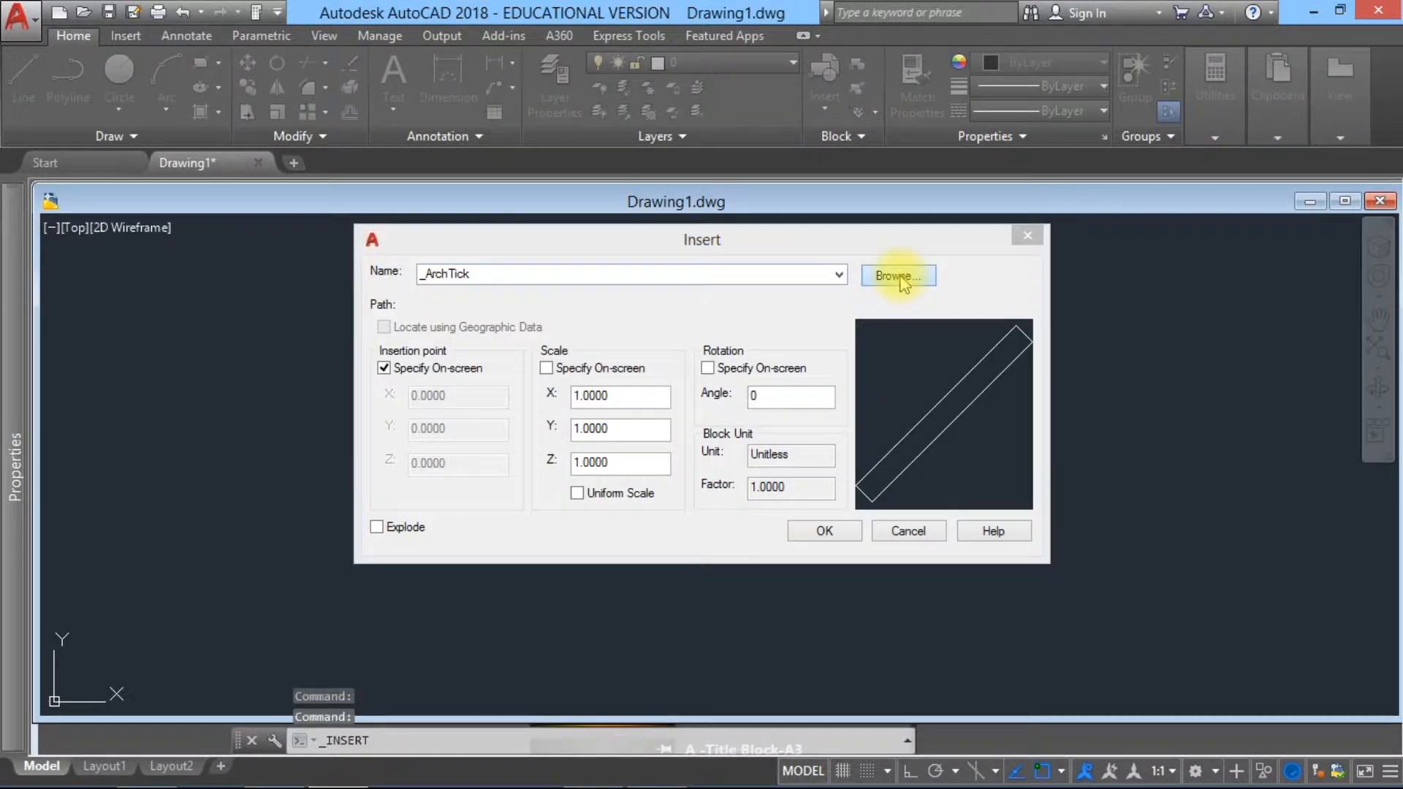
click(778, 122)
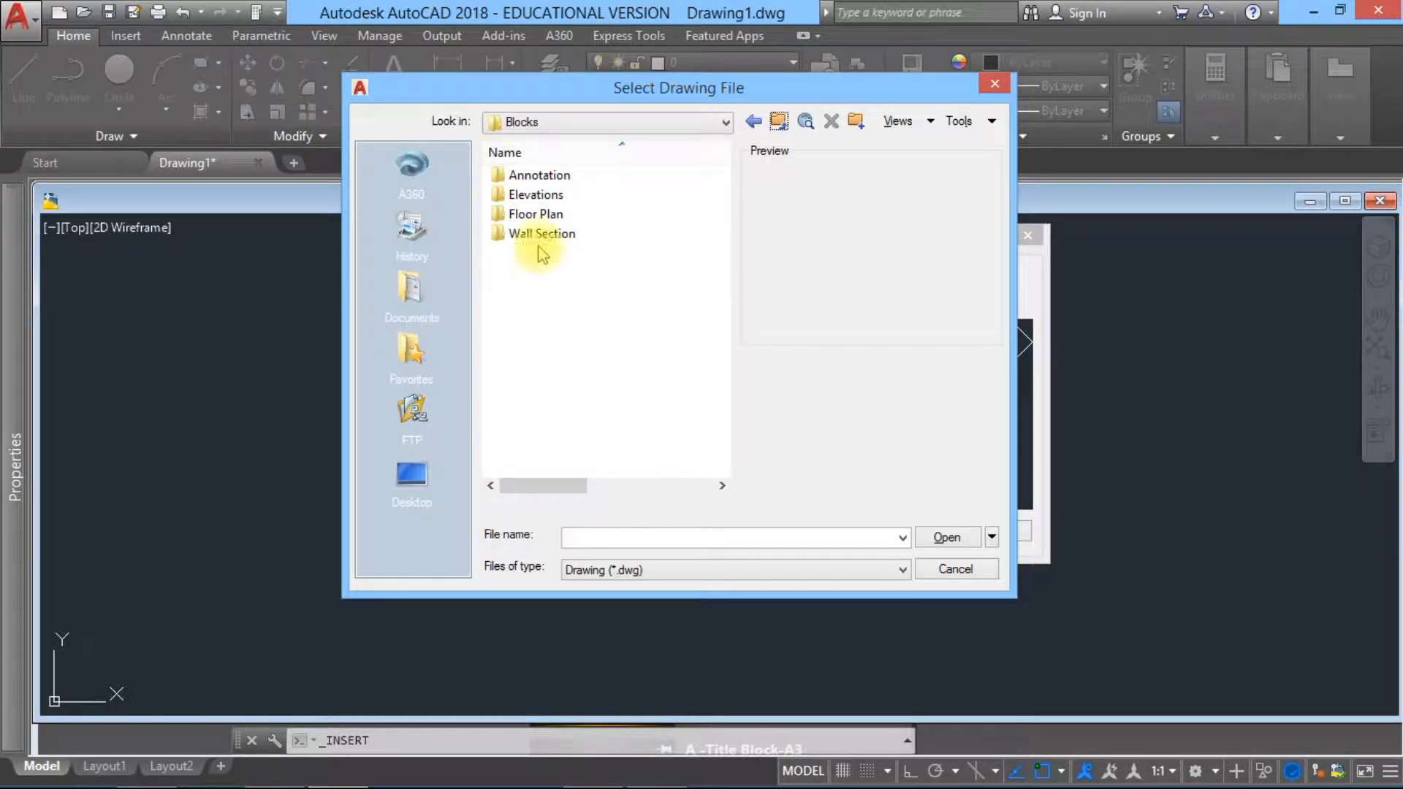
click(537, 195)
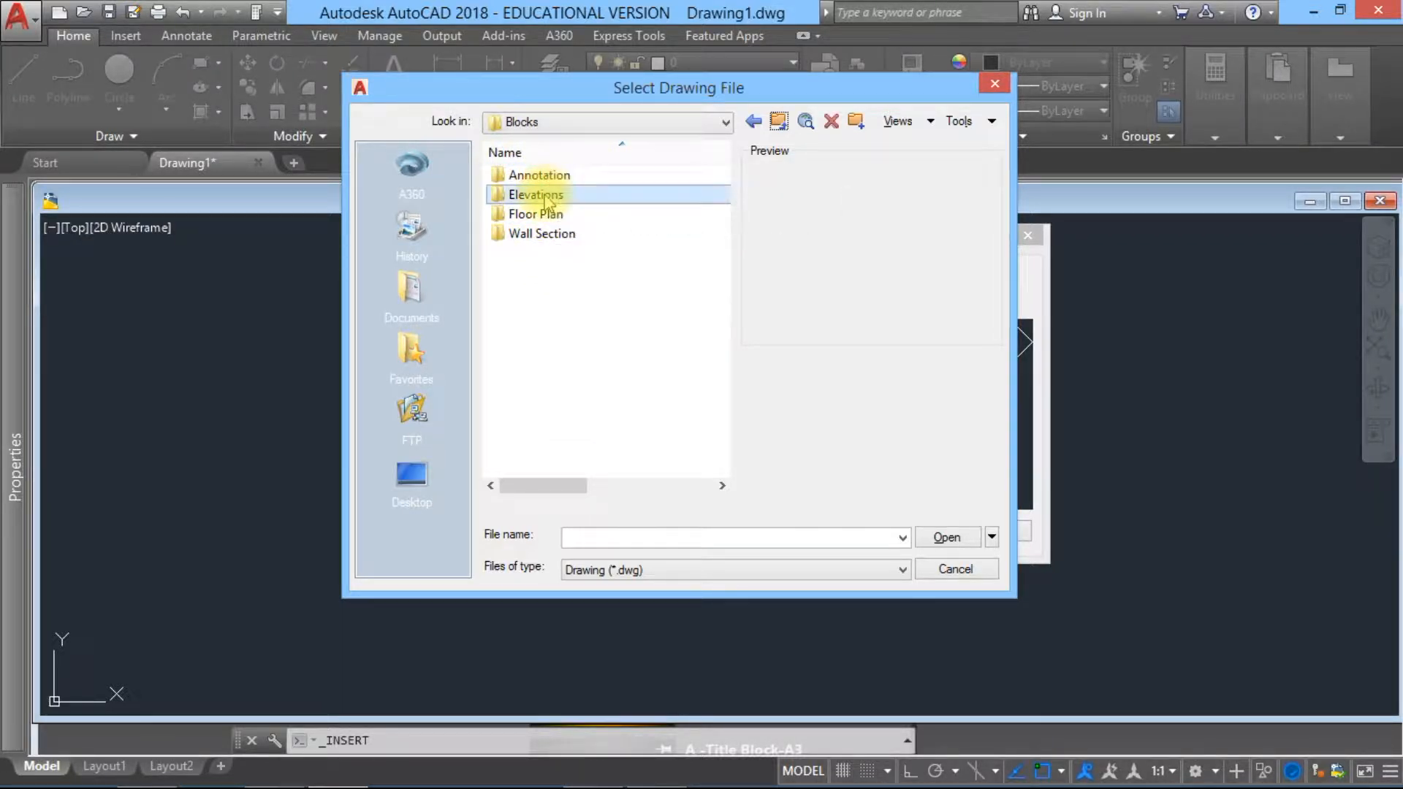
double_click(505, 199)
click(903, 125)
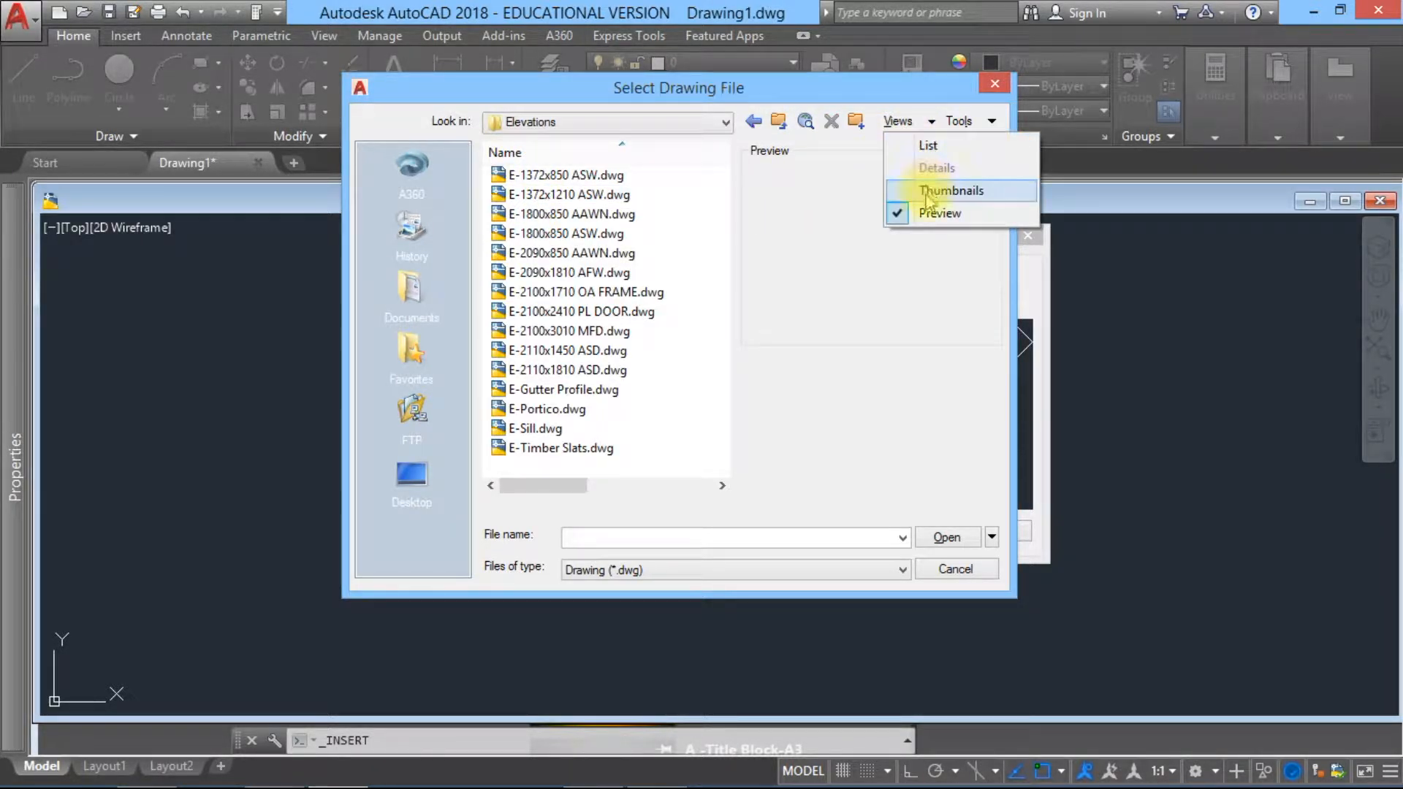
click(937, 191)
mouse_move(724, 219)
mouse_down()
mouse_move(707, 415)
mouse_move(730, 210)
mouse_up()
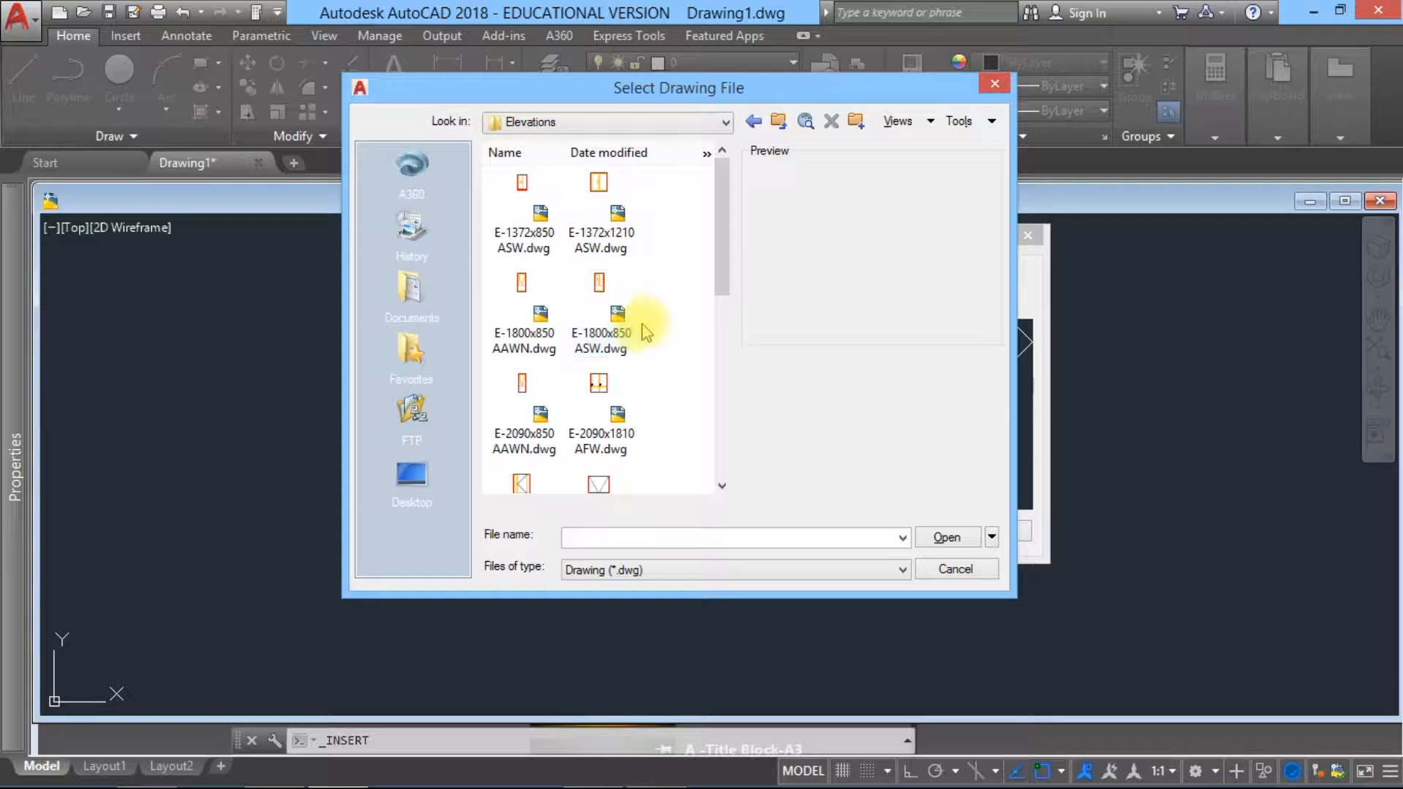
click(970, 569)
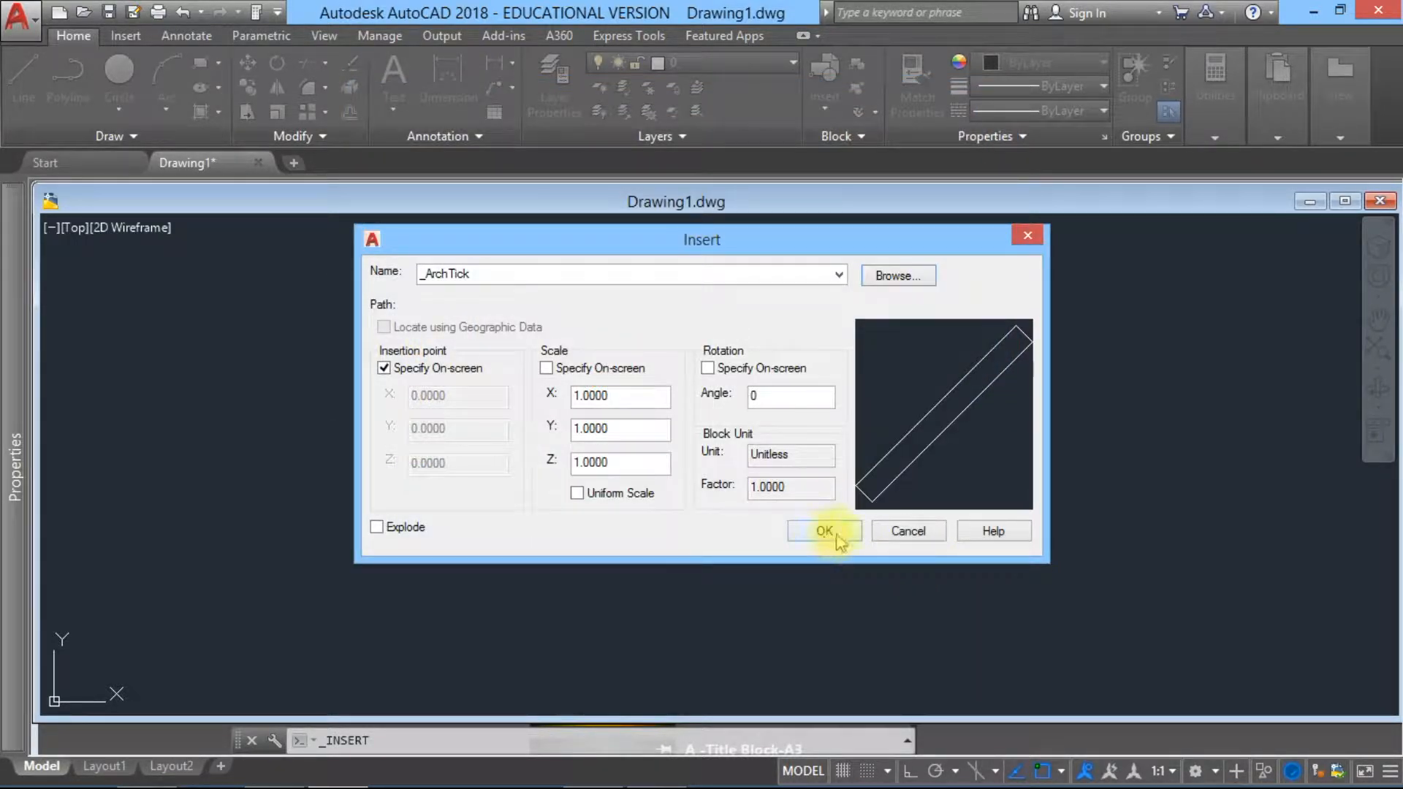
click(908, 531)
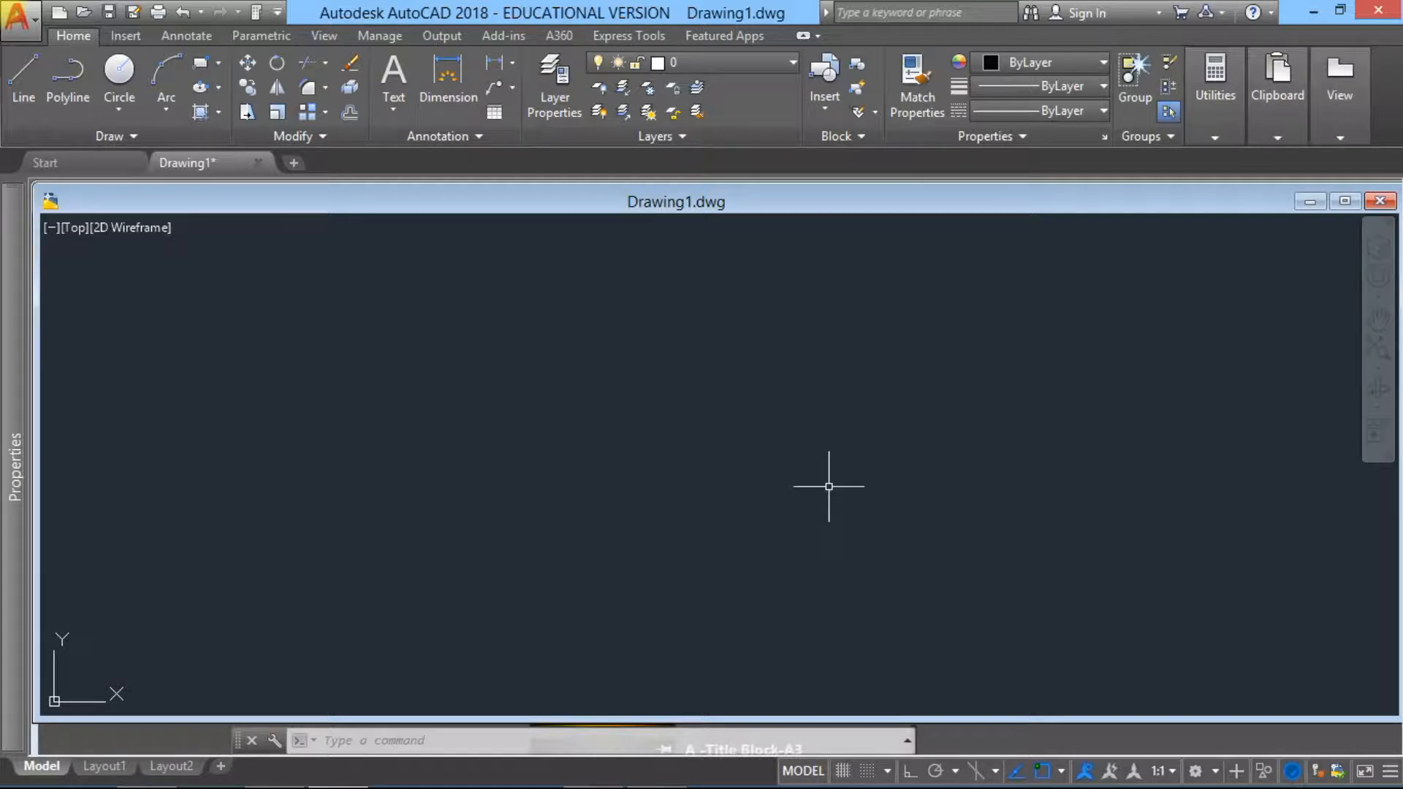
Step: Turn Object Snap Tracking off and back on
key(F11)
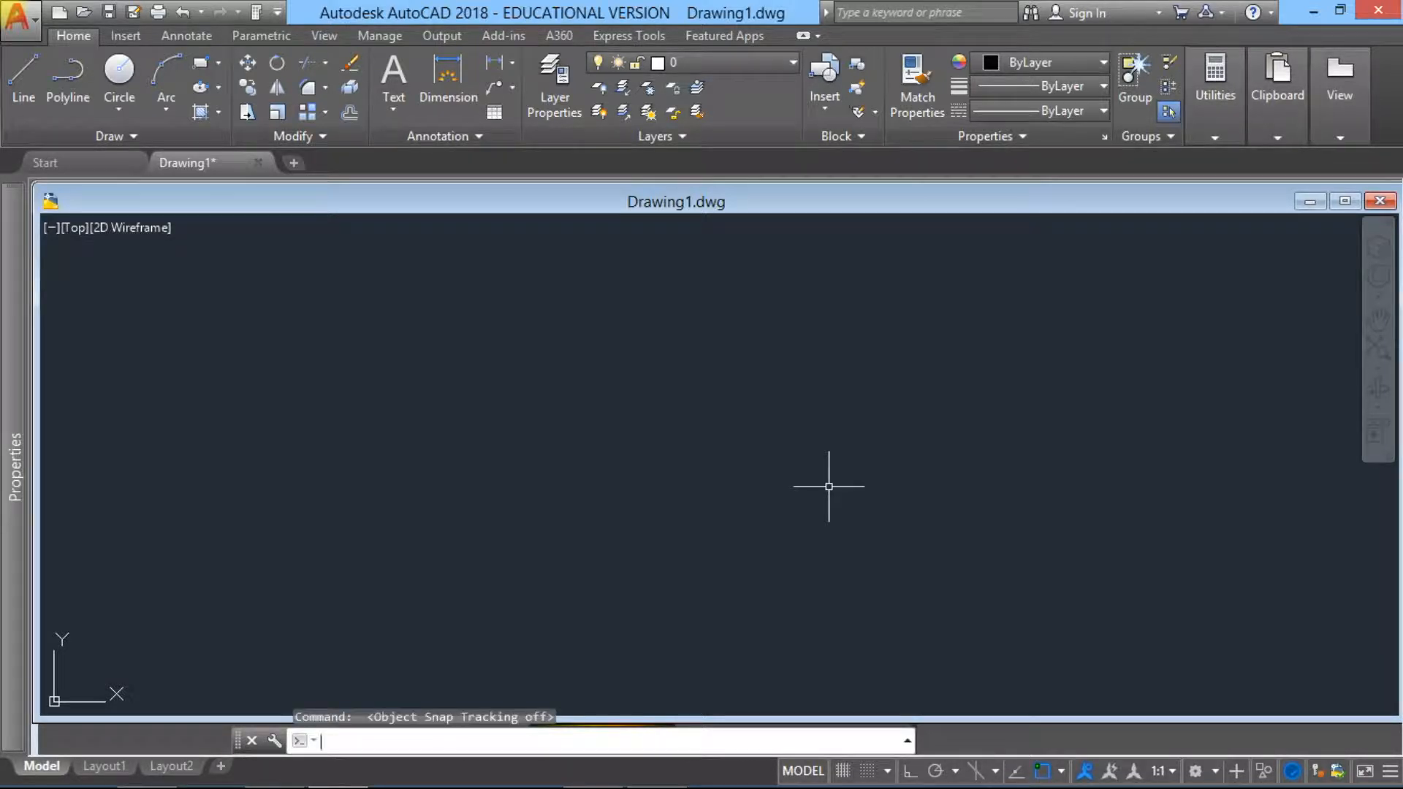
key(F11)
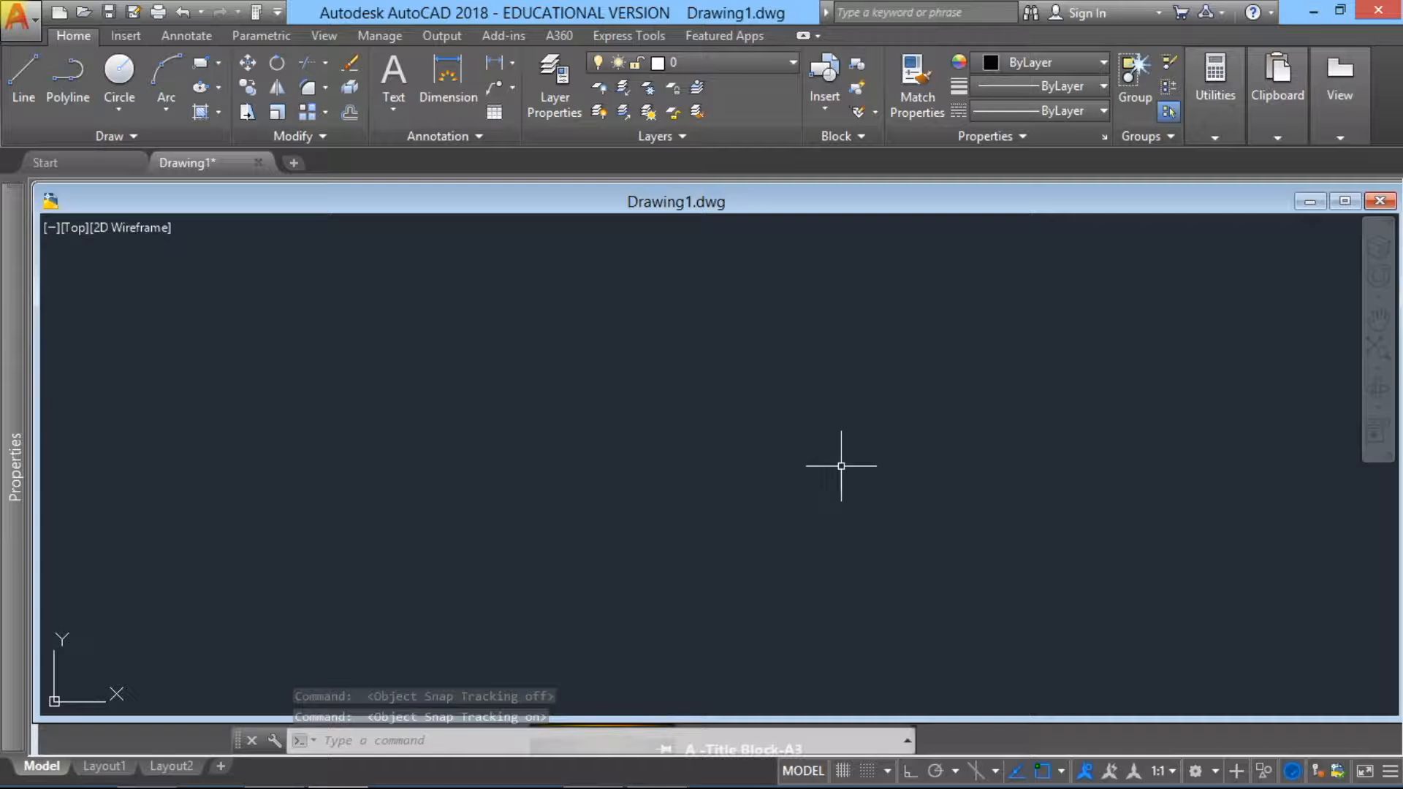
Step: Review the drawing's dimension styles and text styles in their managers, and close both without changes
click(188, 35)
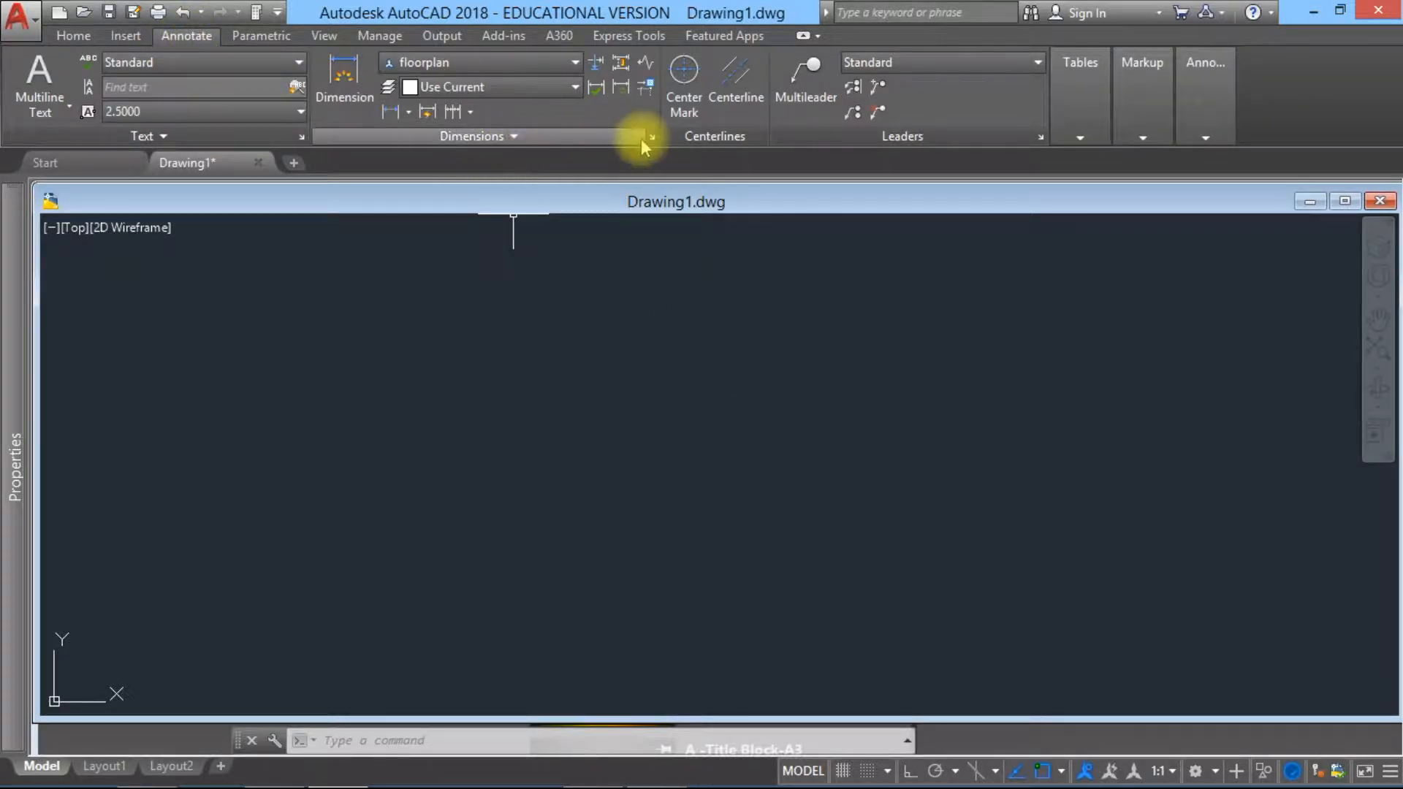
click(653, 136)
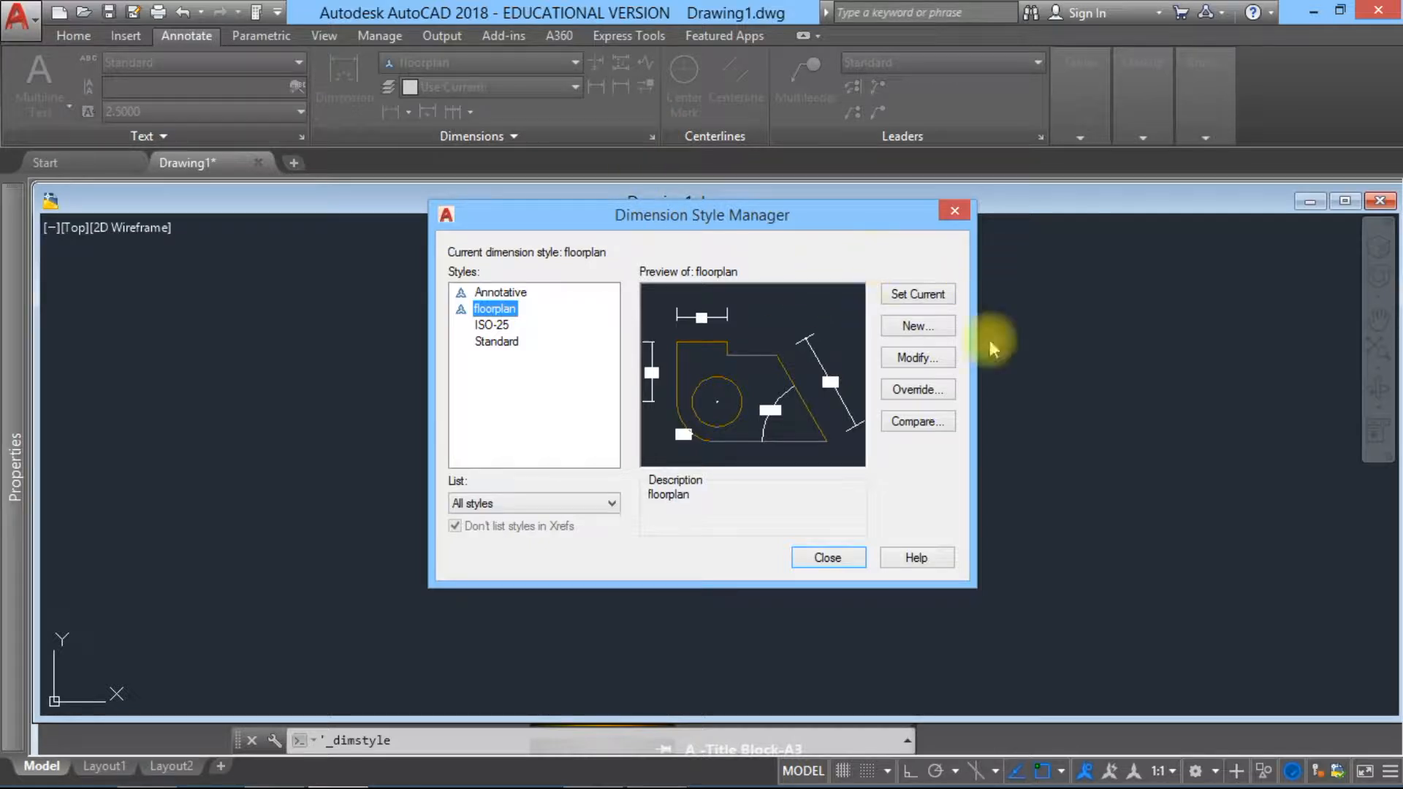
click(954, 210)
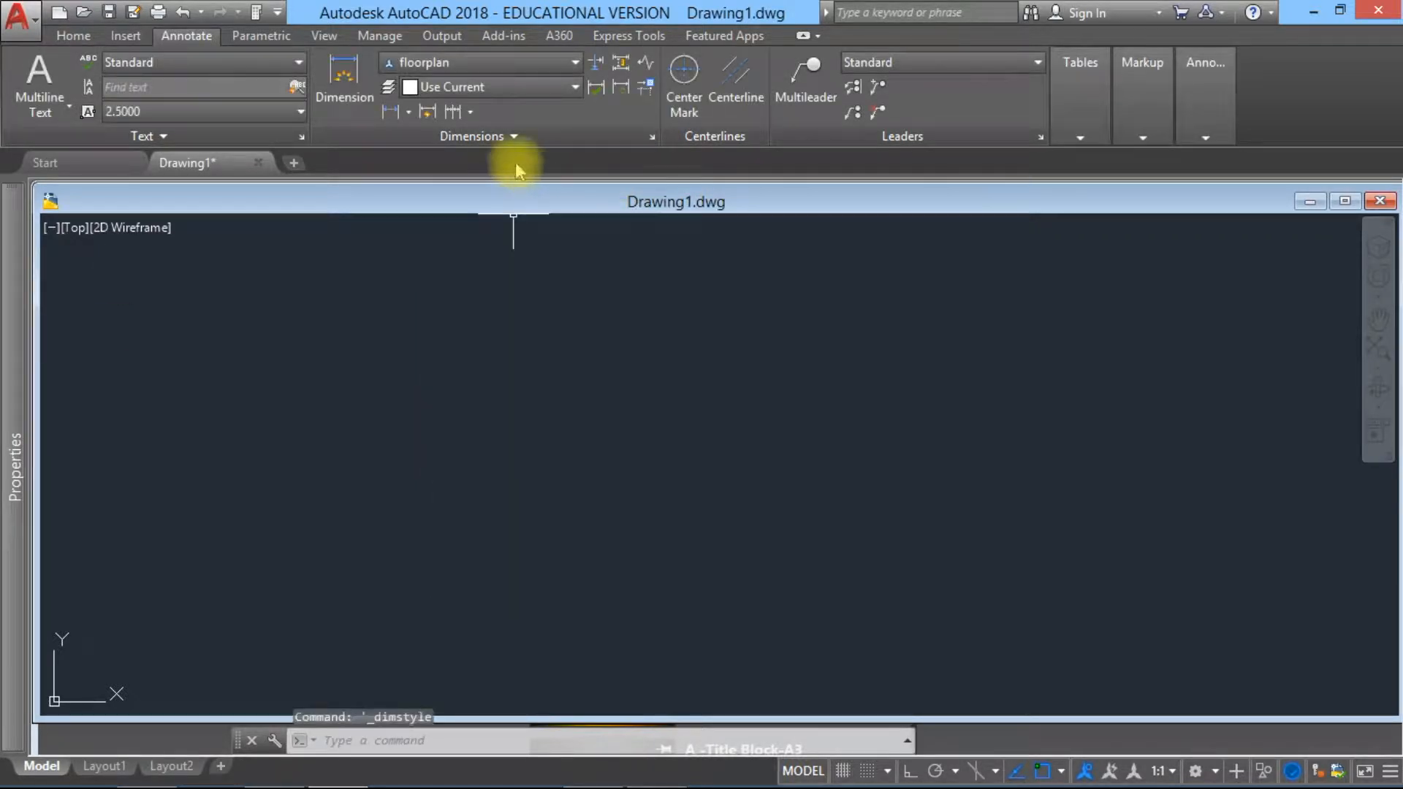
click(300, 137)
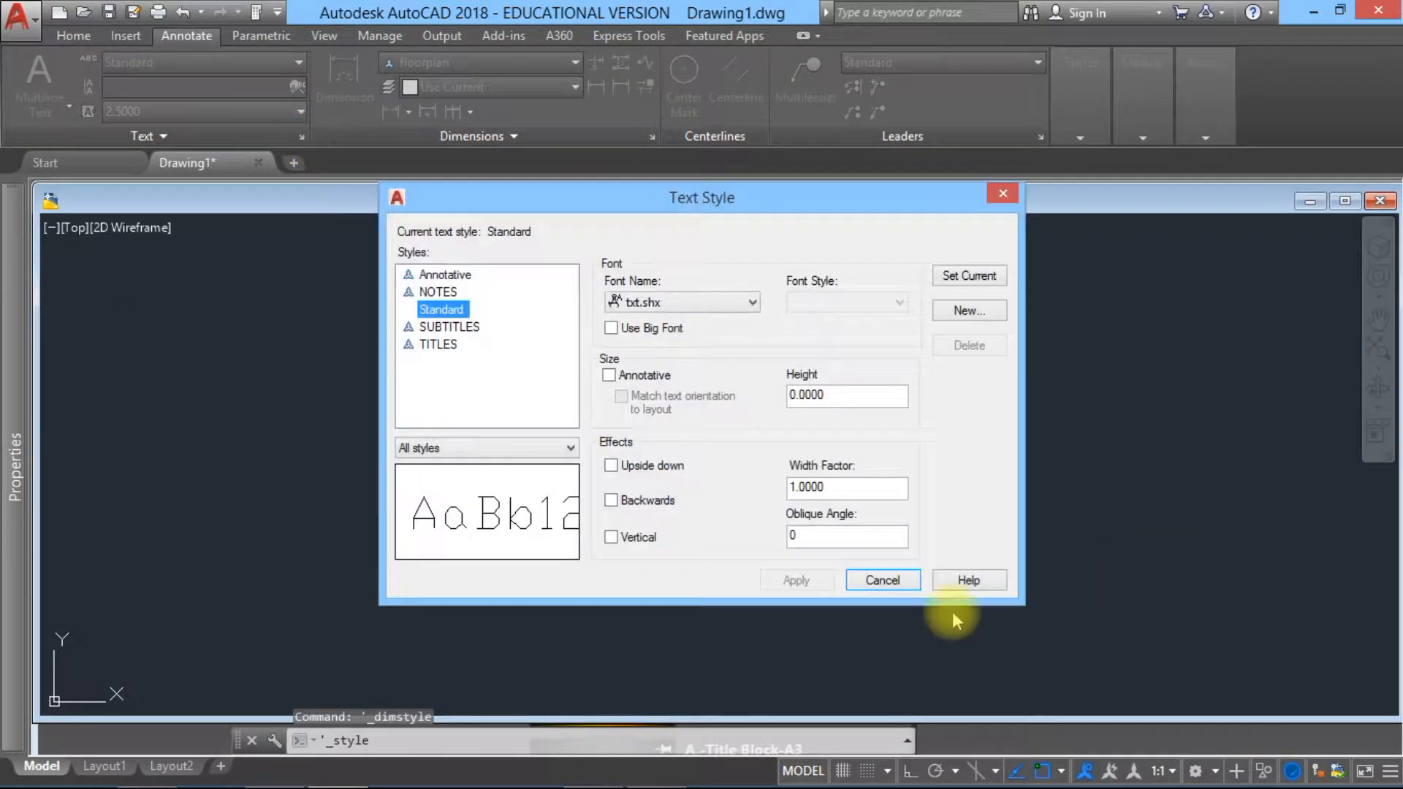
click(1003, 195)
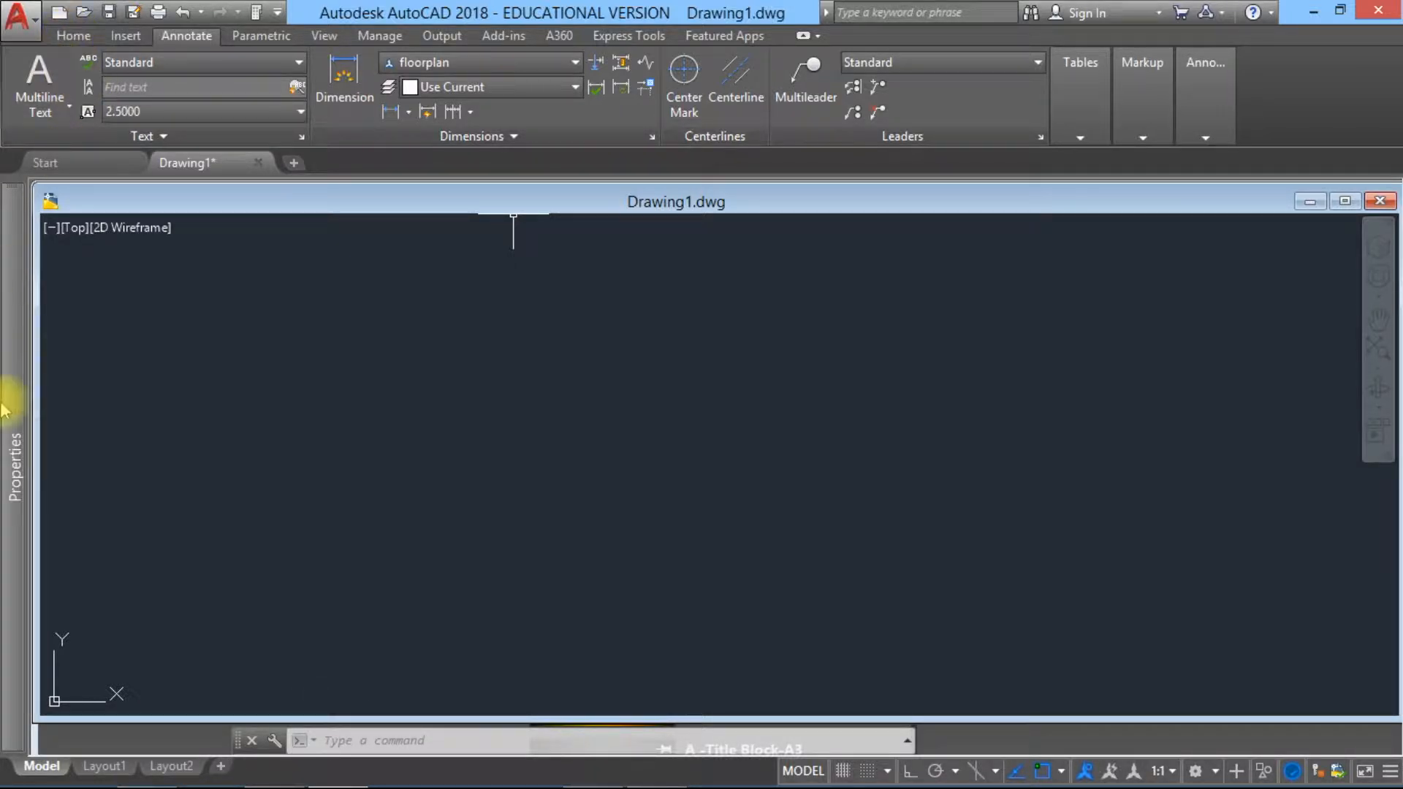
mouse_move(9, 390)
Step: Open Layout1, select the magenta viewport frame to check it, and clear the selection
click(109, 765)
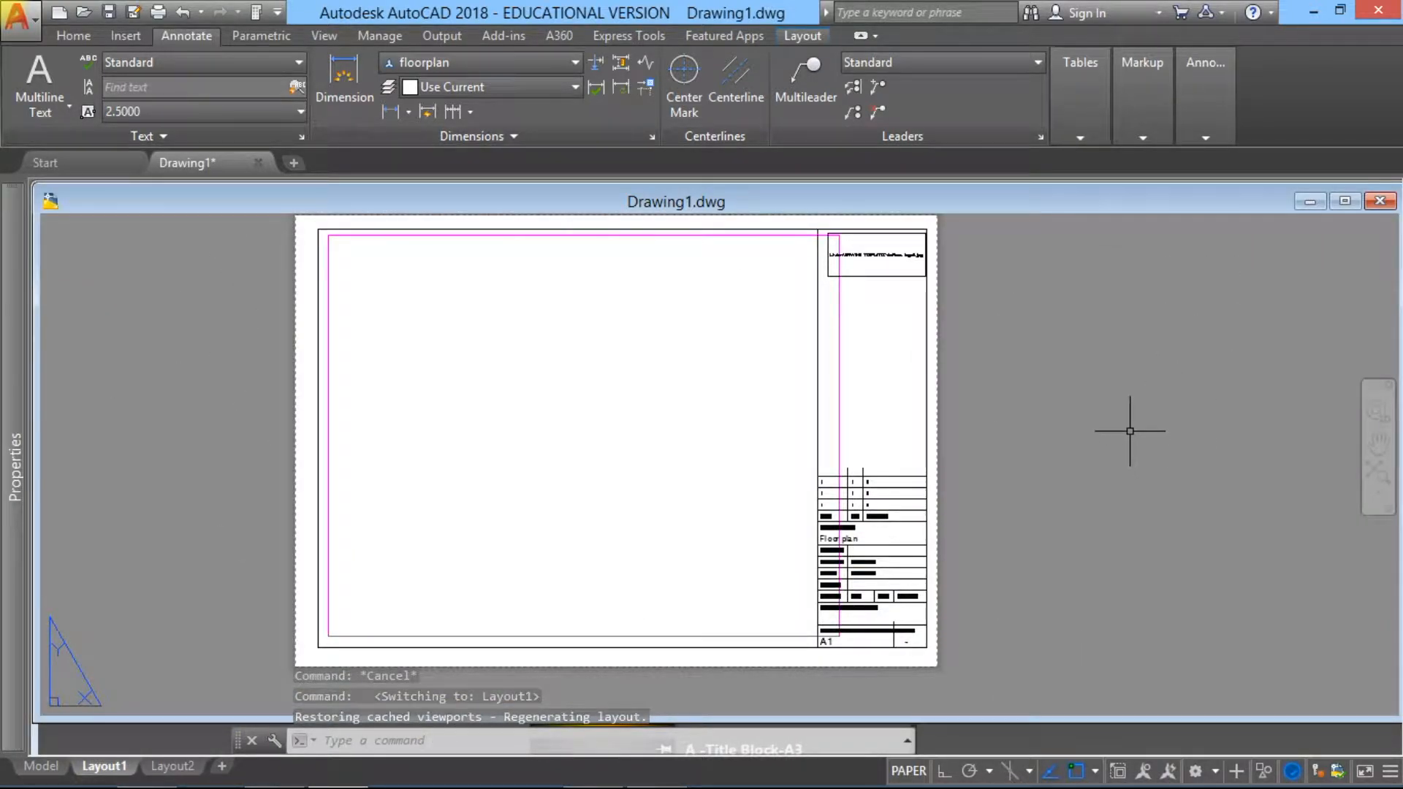
click(838, 373)
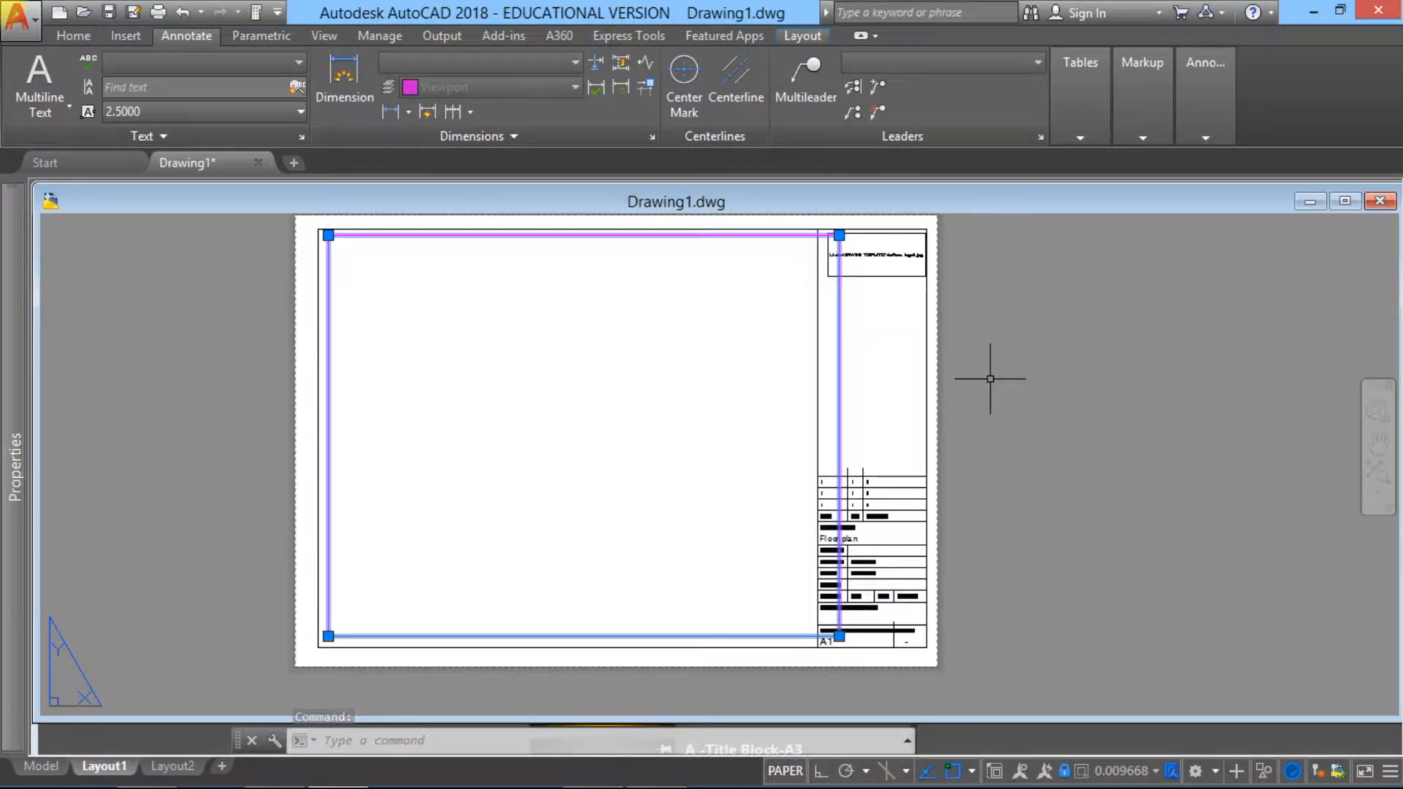
key(Escape)
key(Escape)
Step: Activate the Layout1 viewport, unlock it, set its scale to 1:100, and lock it again
click(908, 771)
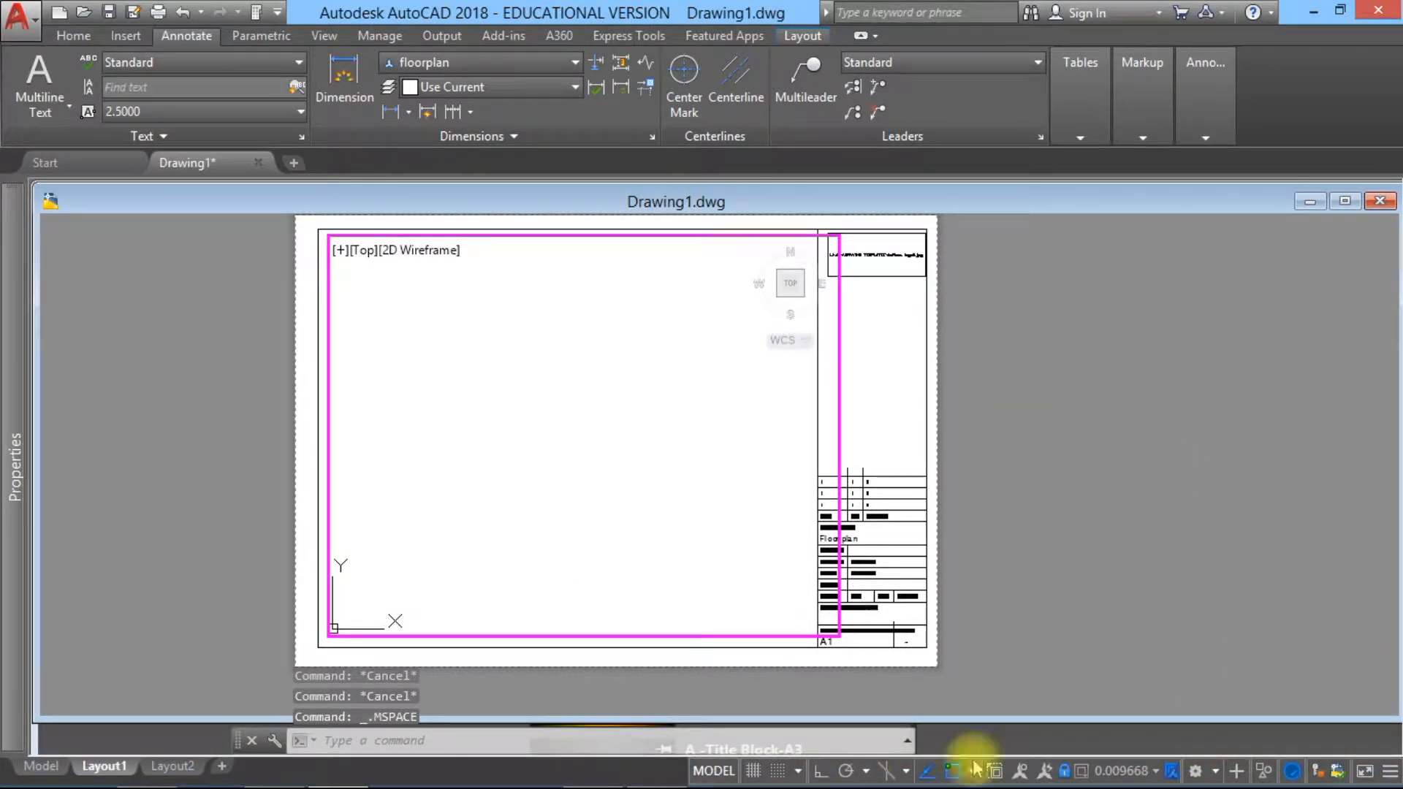
click(1172, 776)
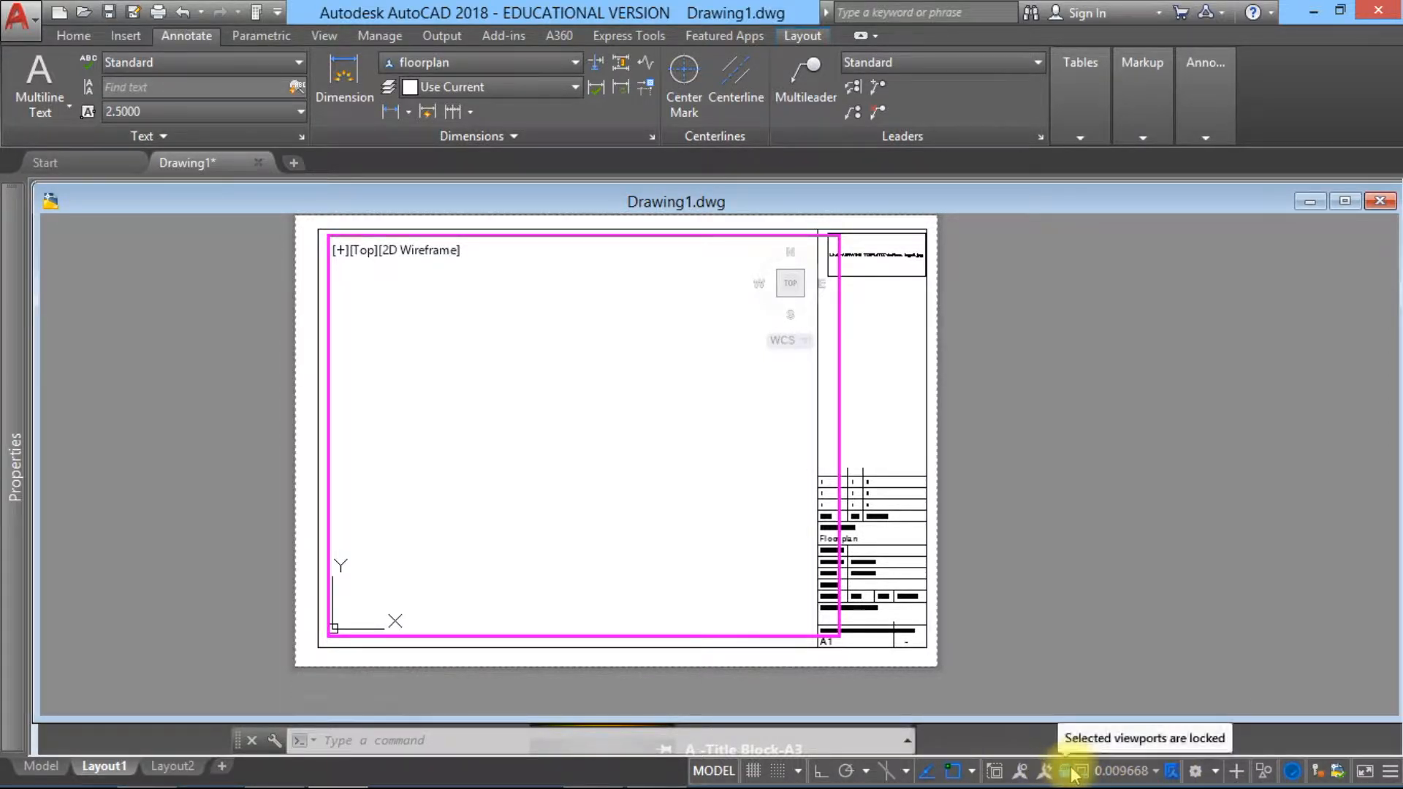
click(1063, 770)
click(1146, 771)
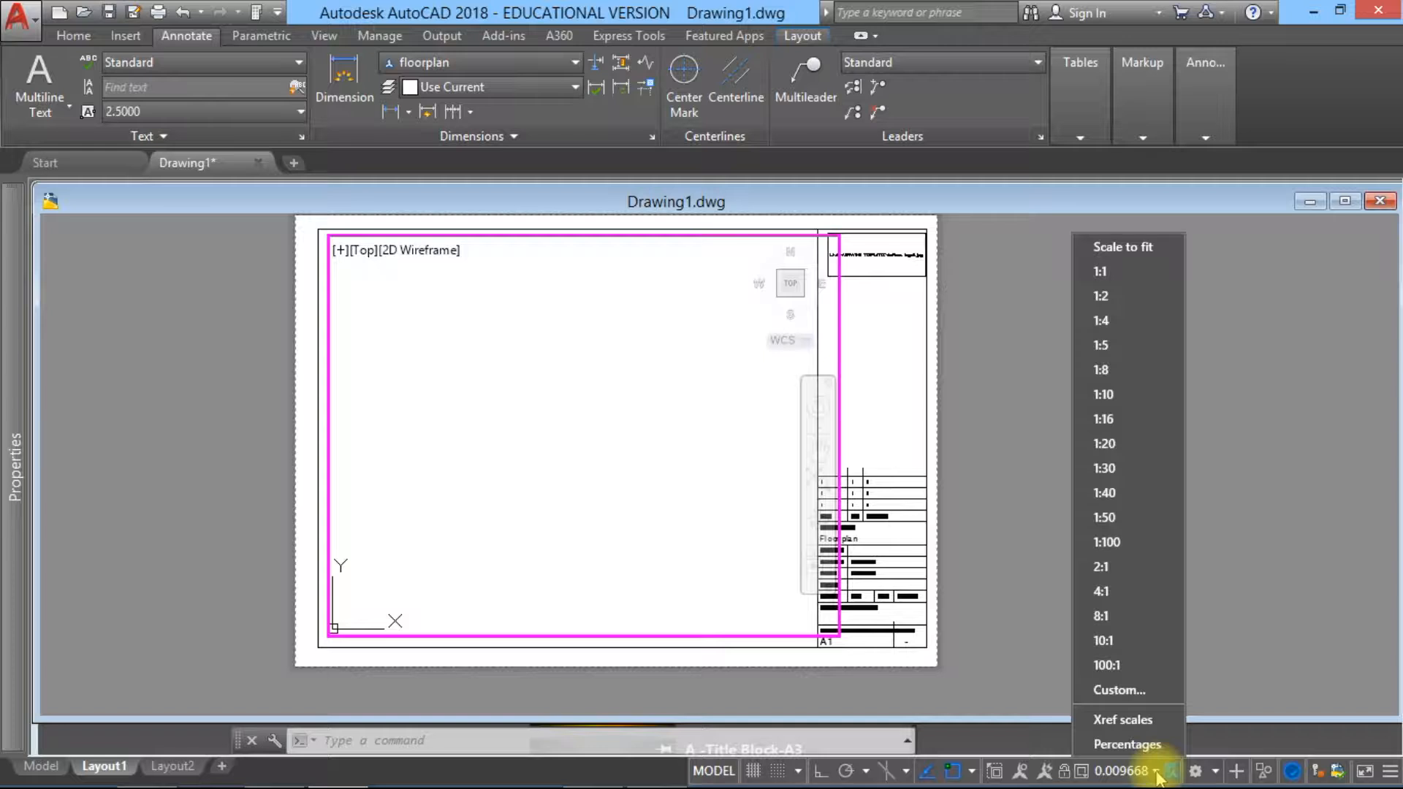
click(1145, 545)
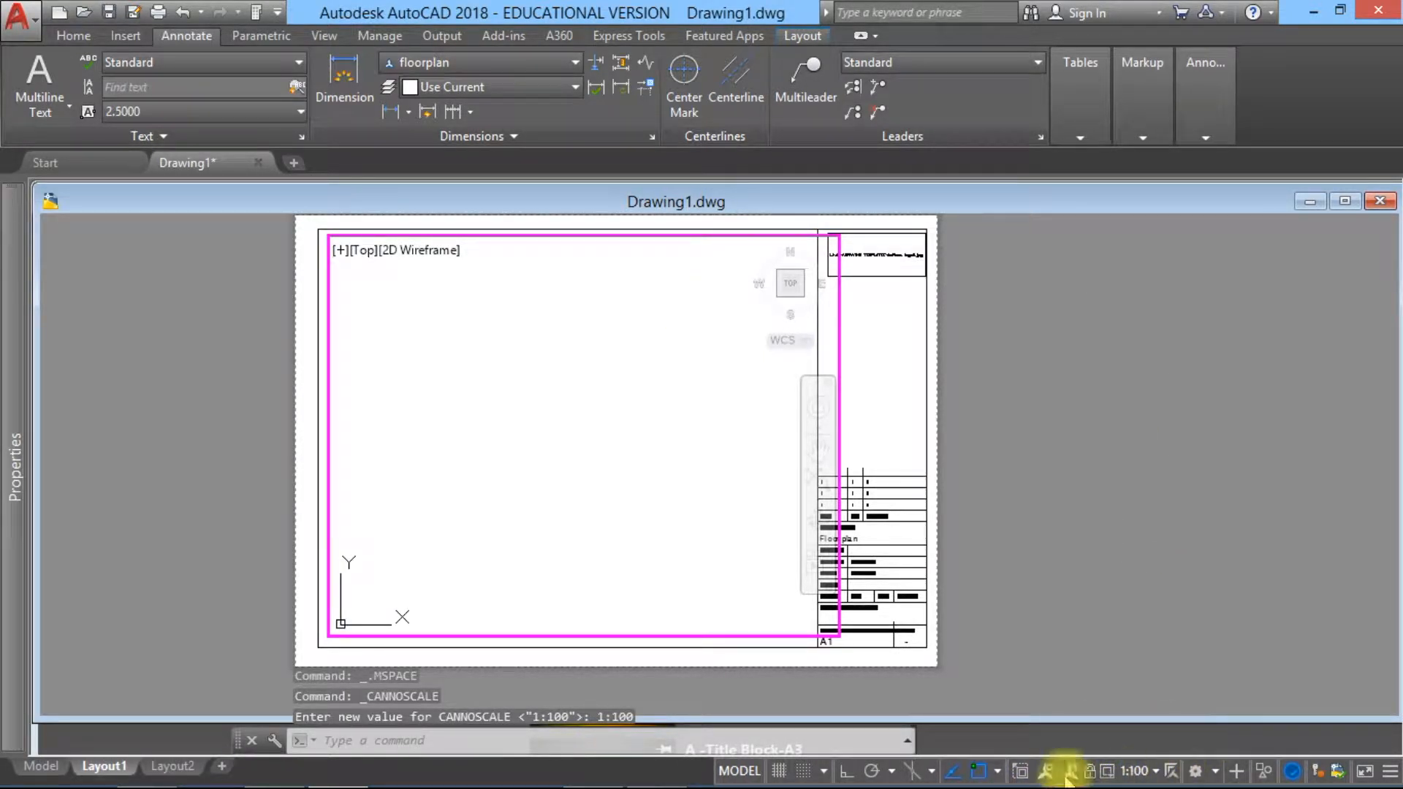
click(1089, 770)
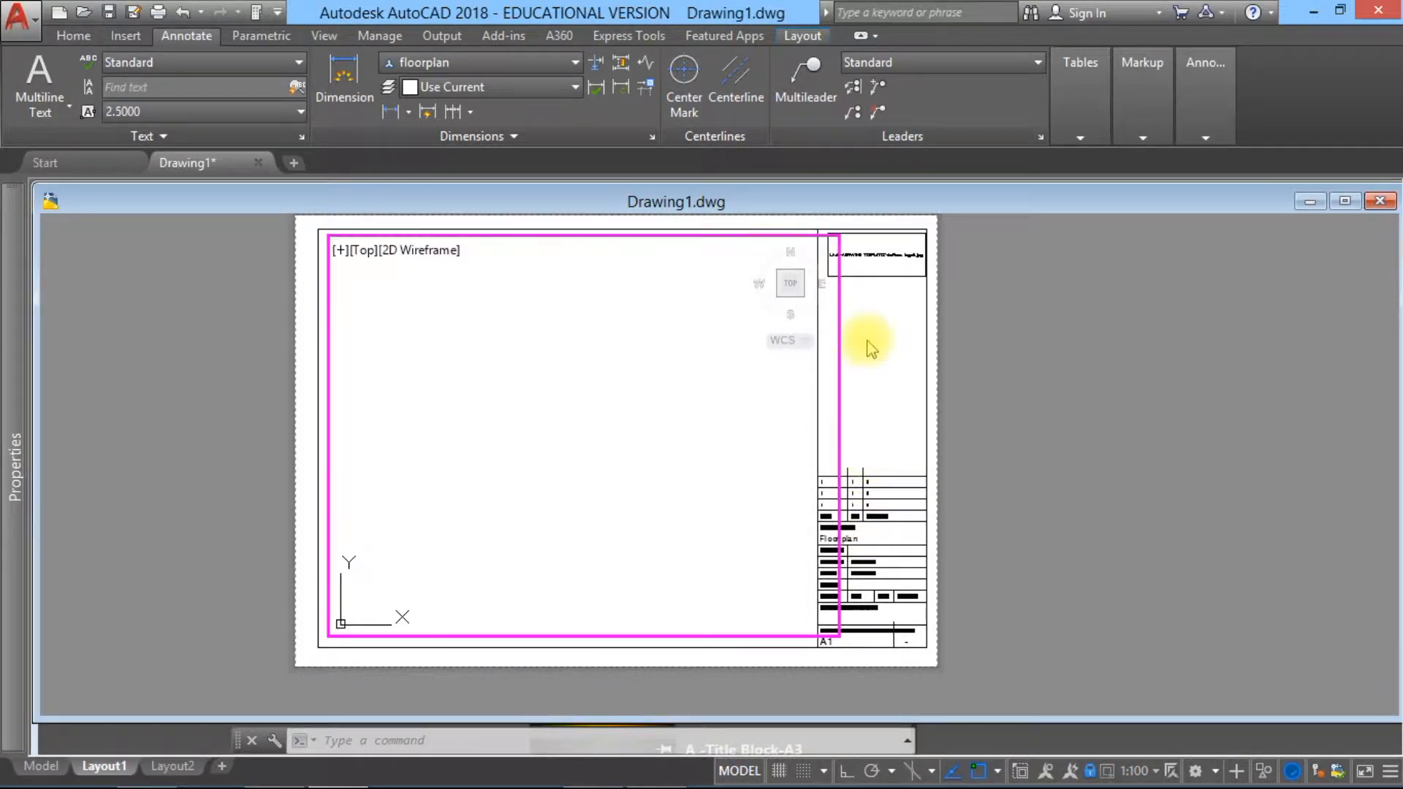
Step: Browse the Annotation folder of block drawings from the Insert command, and leave without inserting a block
click(72, 35)
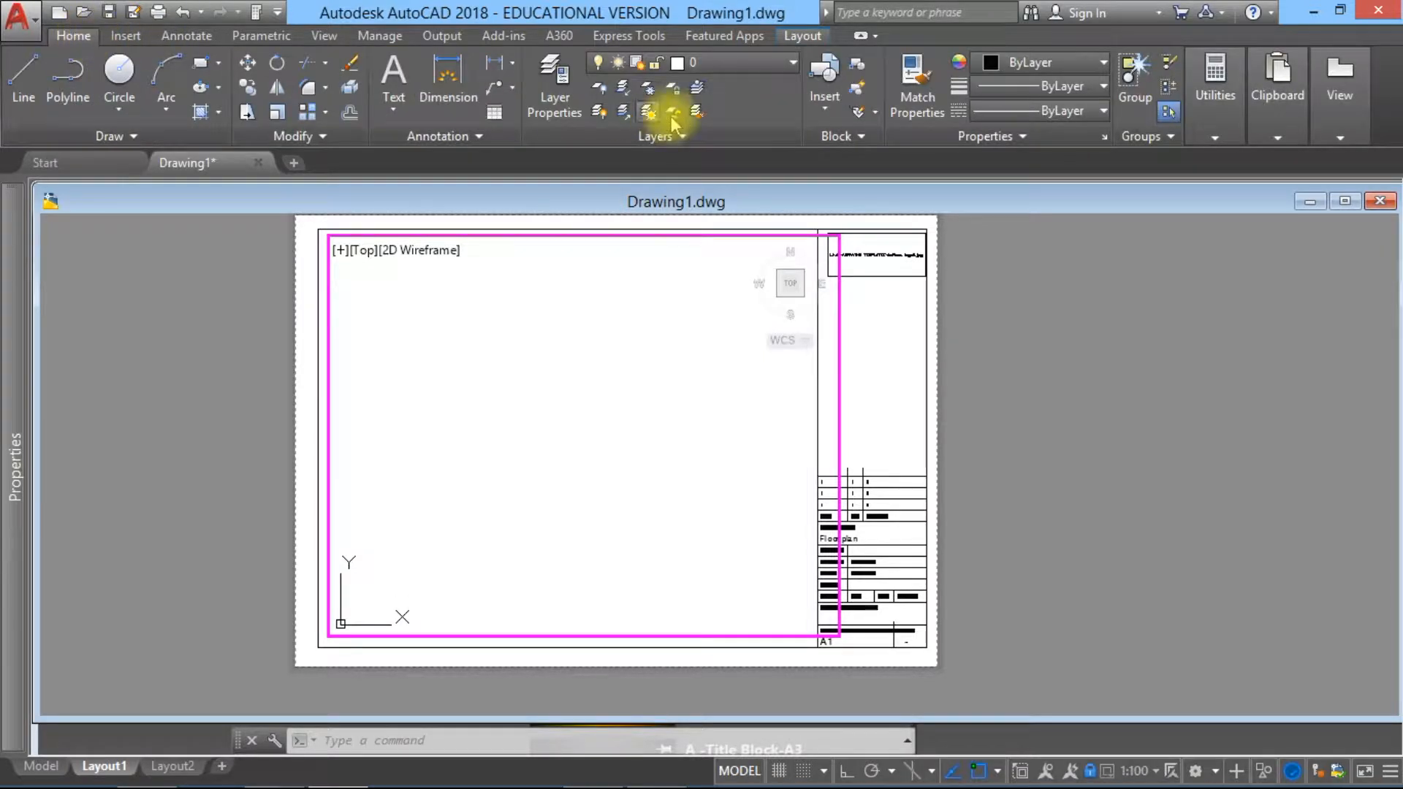
click(825, 77)
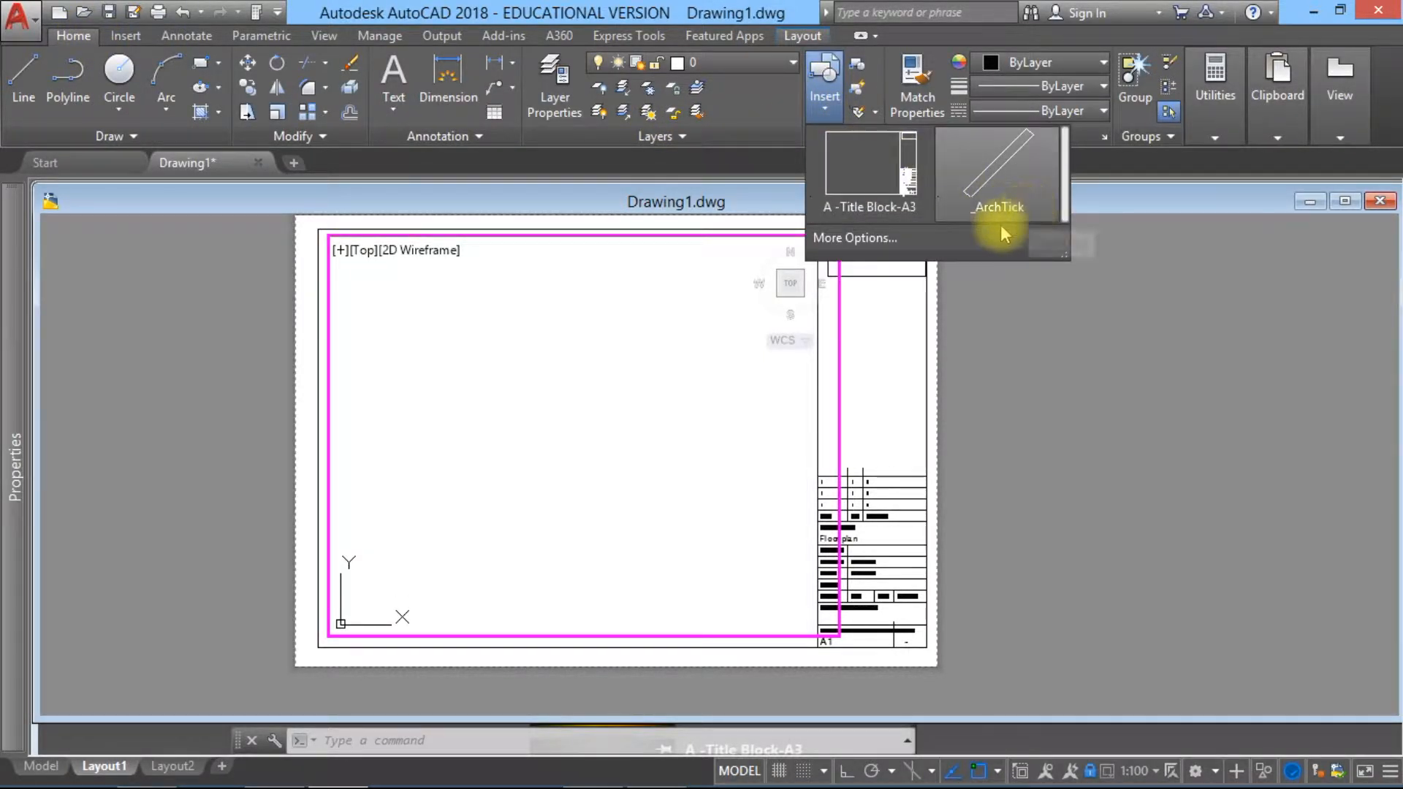
click(976, 237)
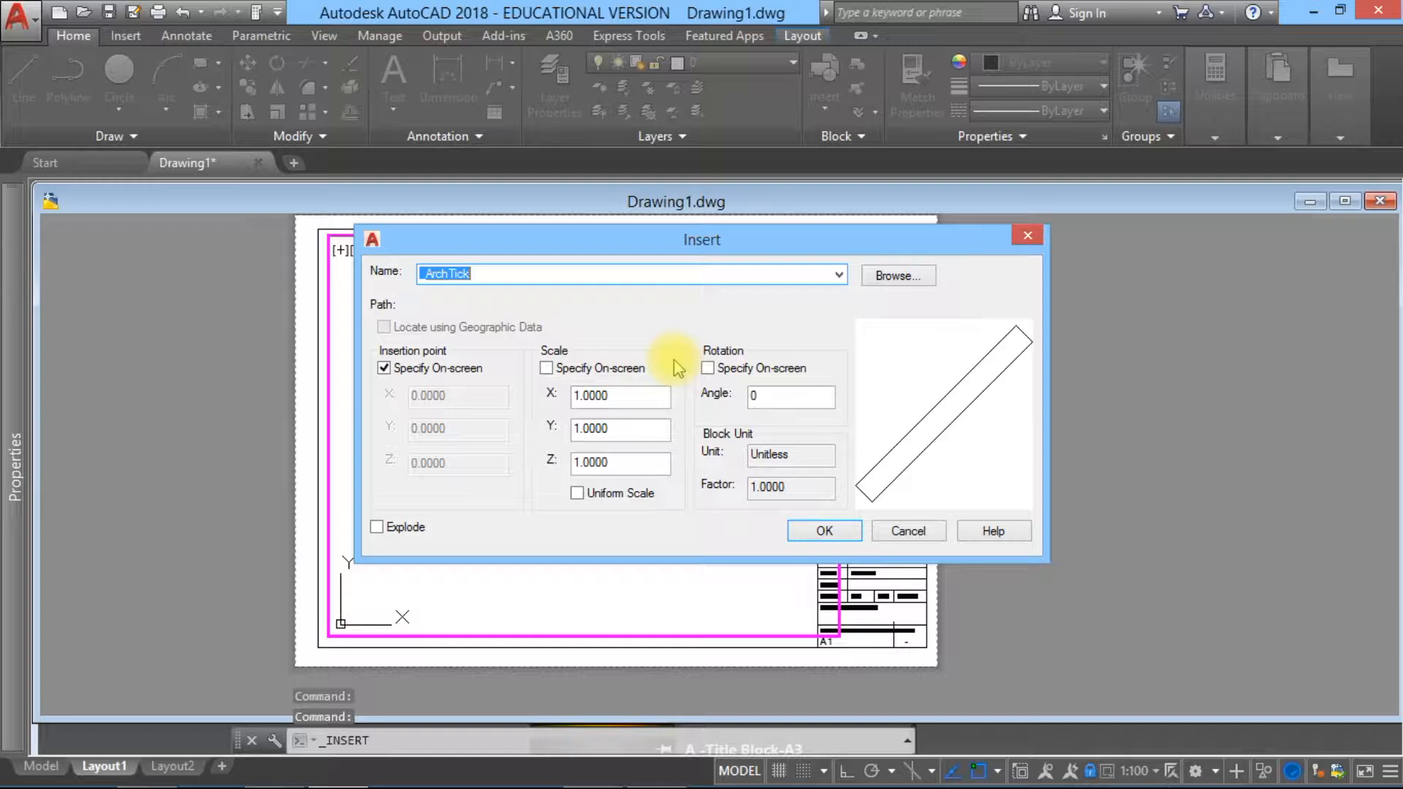
click(898, 275)
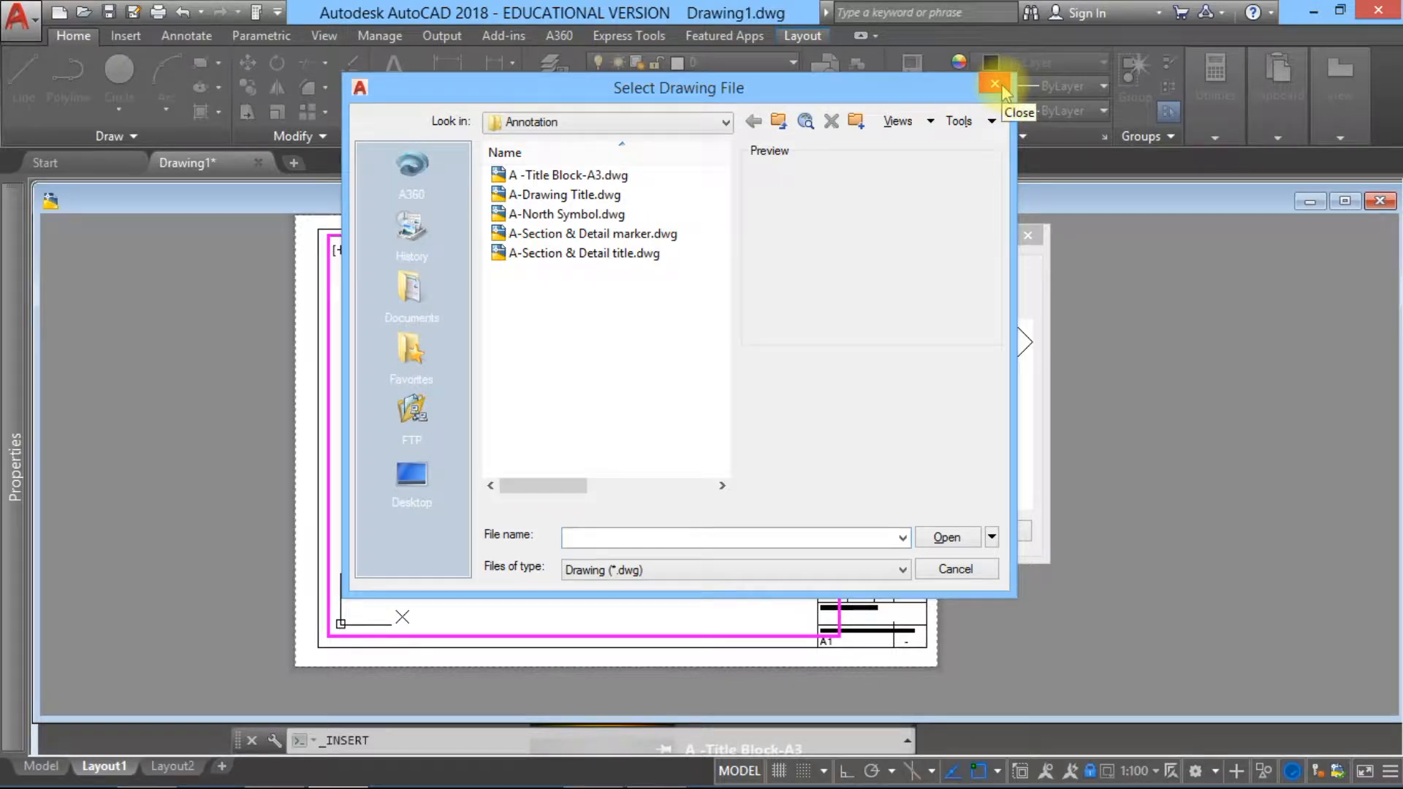
click(995, 85)
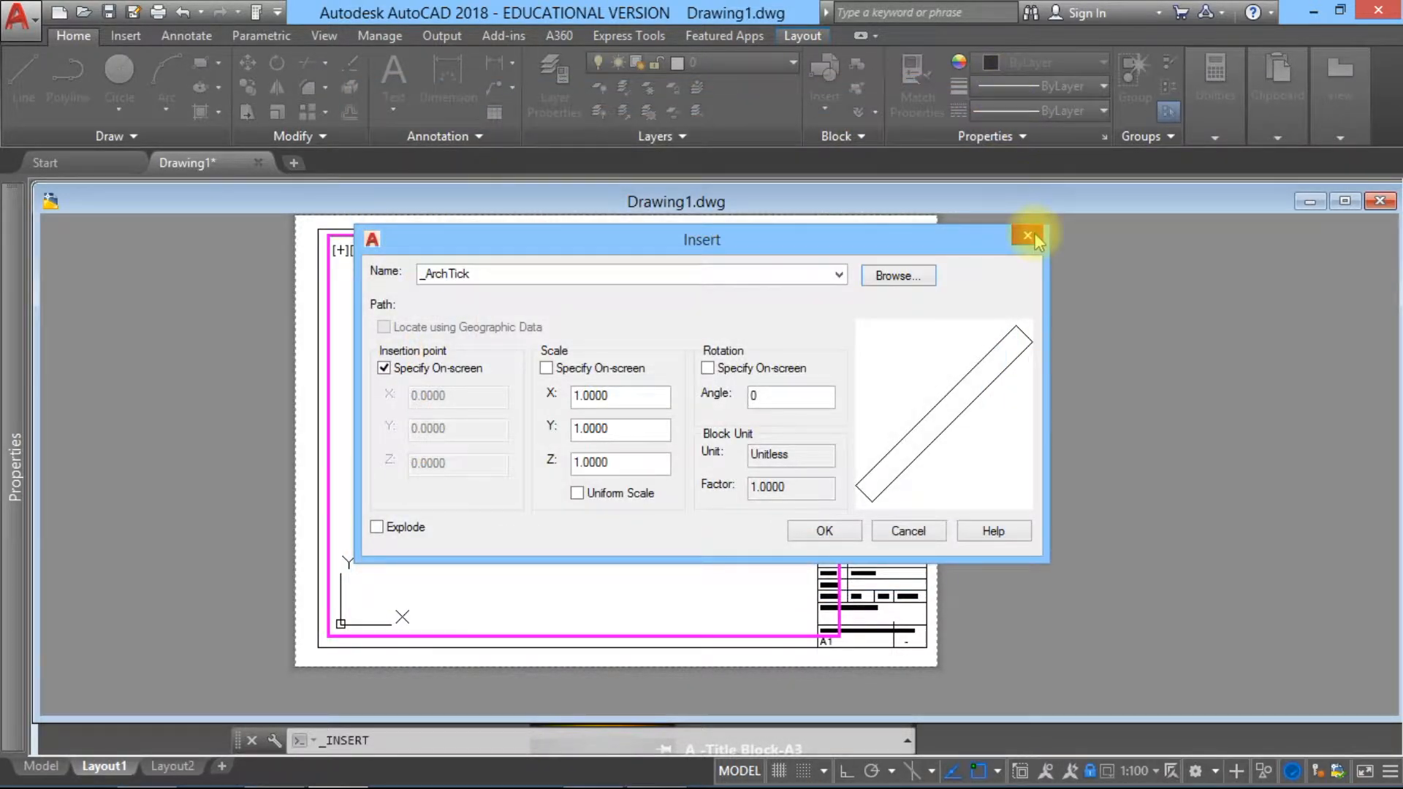
click(1029, 235)
Step: Draw a horizontal line 1000 units long near the origin in model space
click(42, 765)
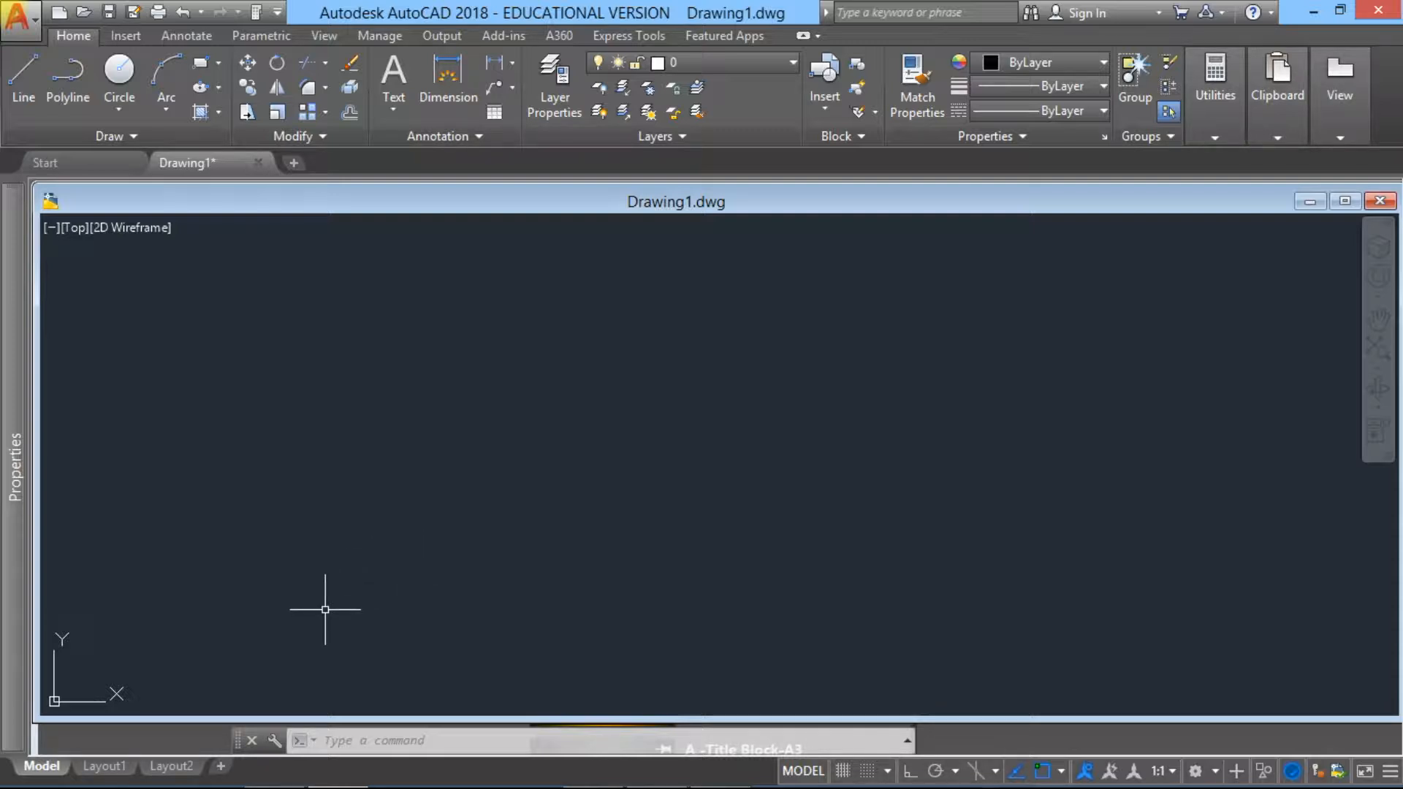
click(24, 84)
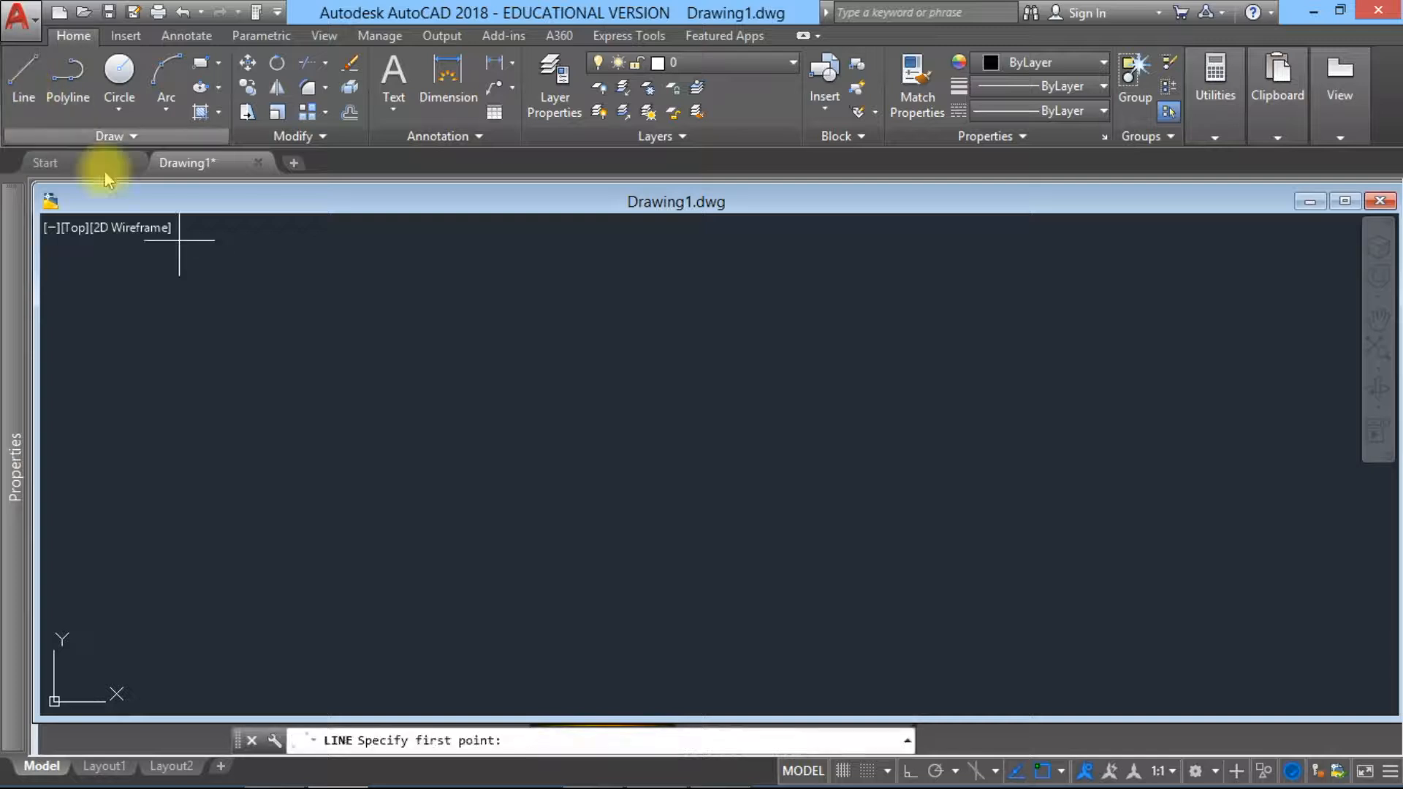
click(136, 639)
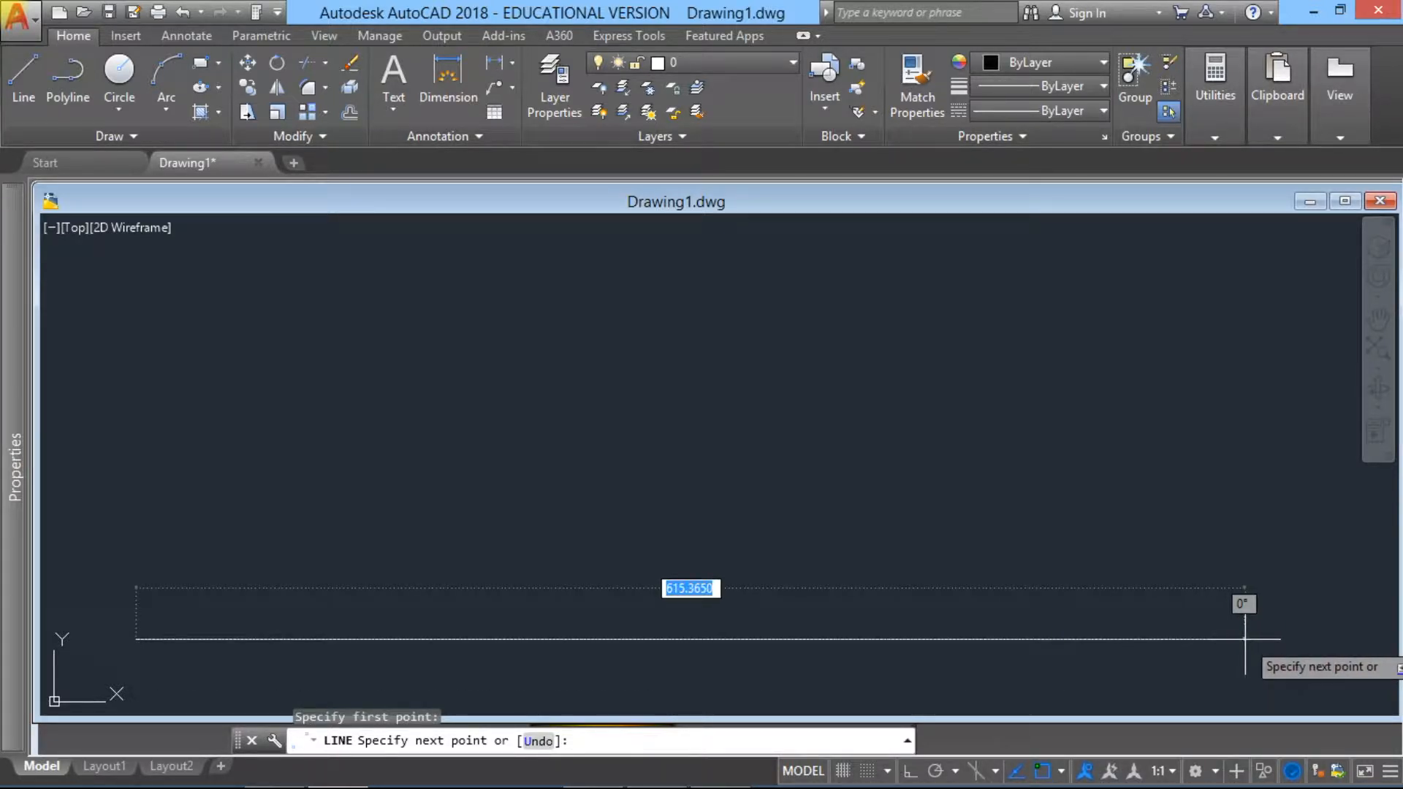
text(1000)
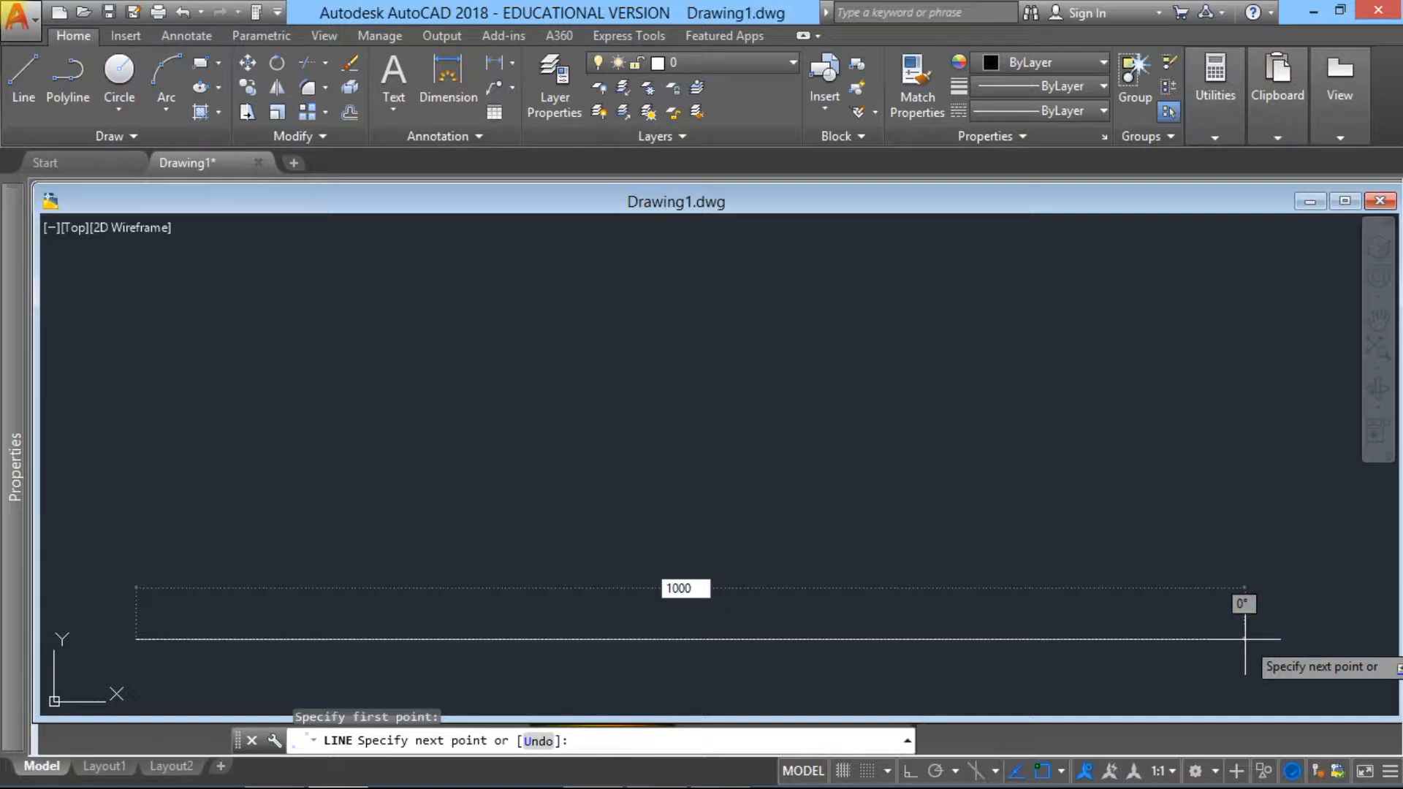
key(Return)
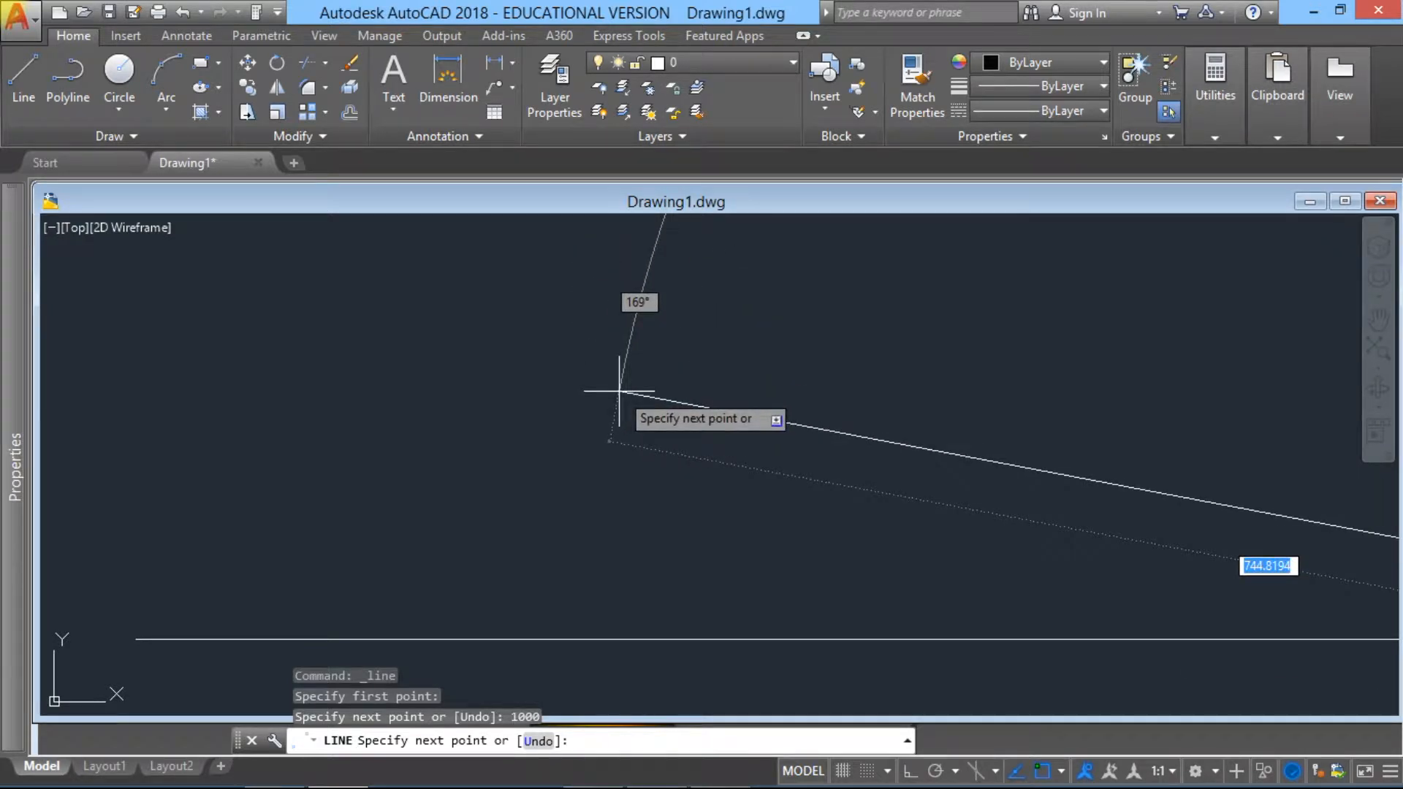
key(Escape)
Step: Select the horizontal line to check its properties, and clear the selection
scroll(769, 624, down, 3)
middle_drag(768, 624, 621, 535)
scroll(712, 554, up, 3)
scroll(712, 554, down, 2)
middle_drag(735, 575, 836, 574)
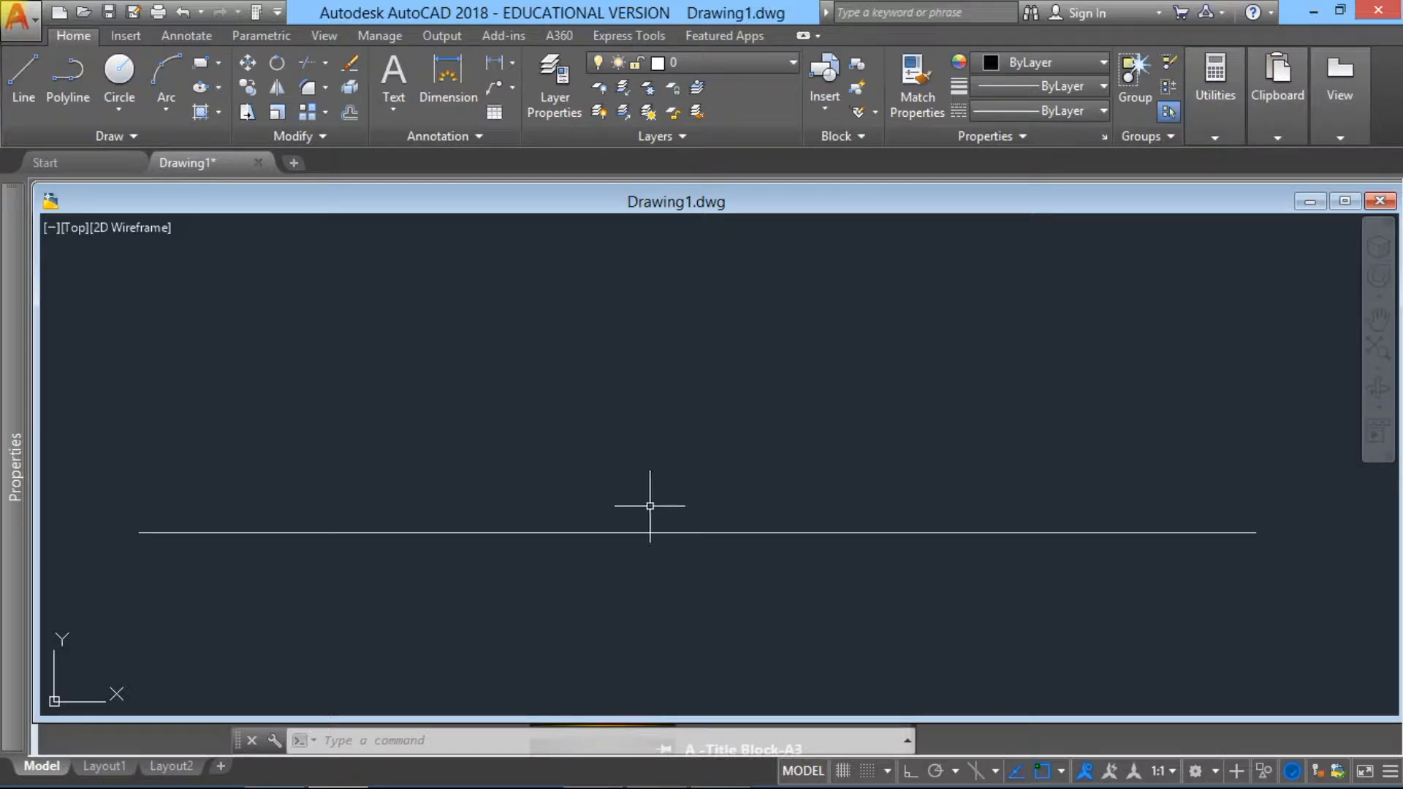
click(619, 543)
click(569, 469)
mouse_move(14, 365)
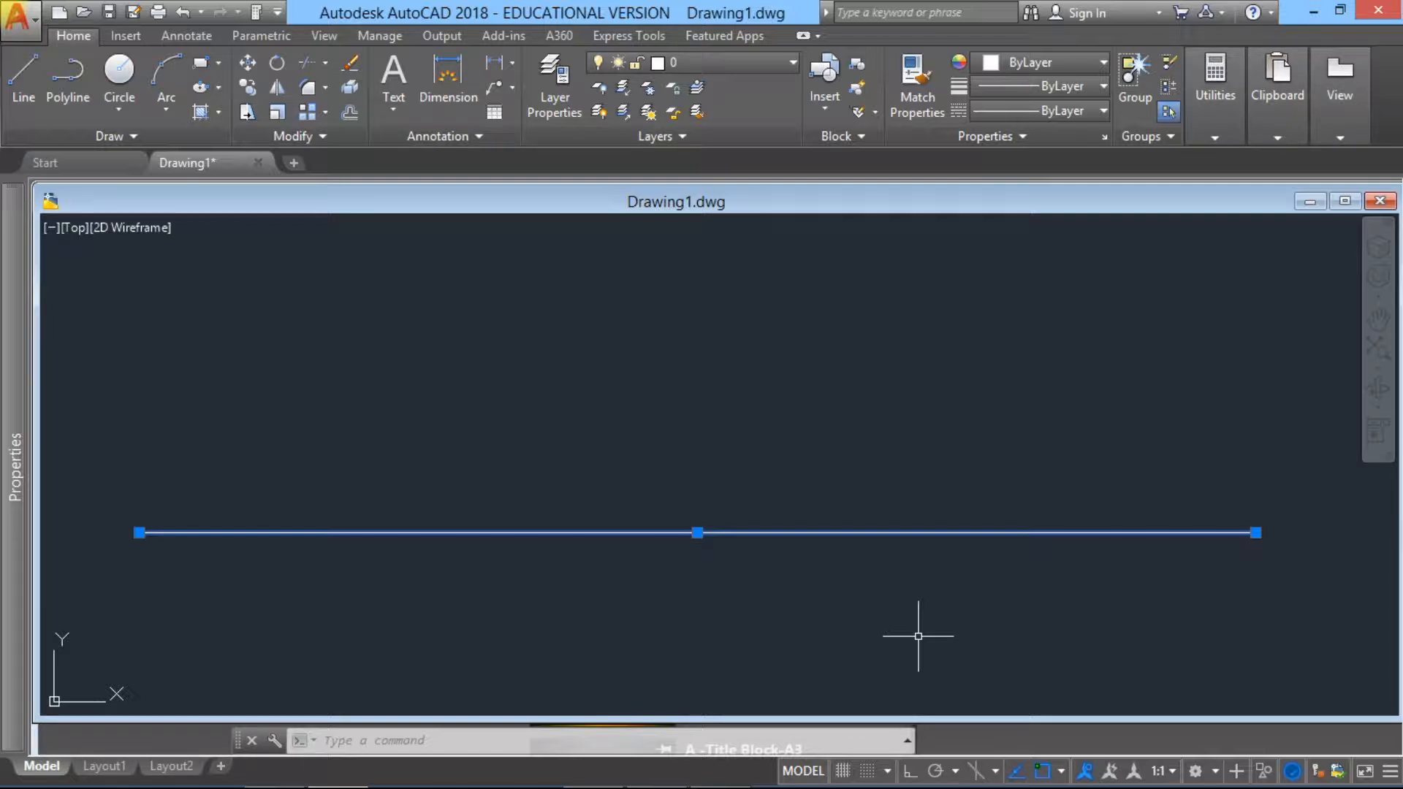
key(Escape)
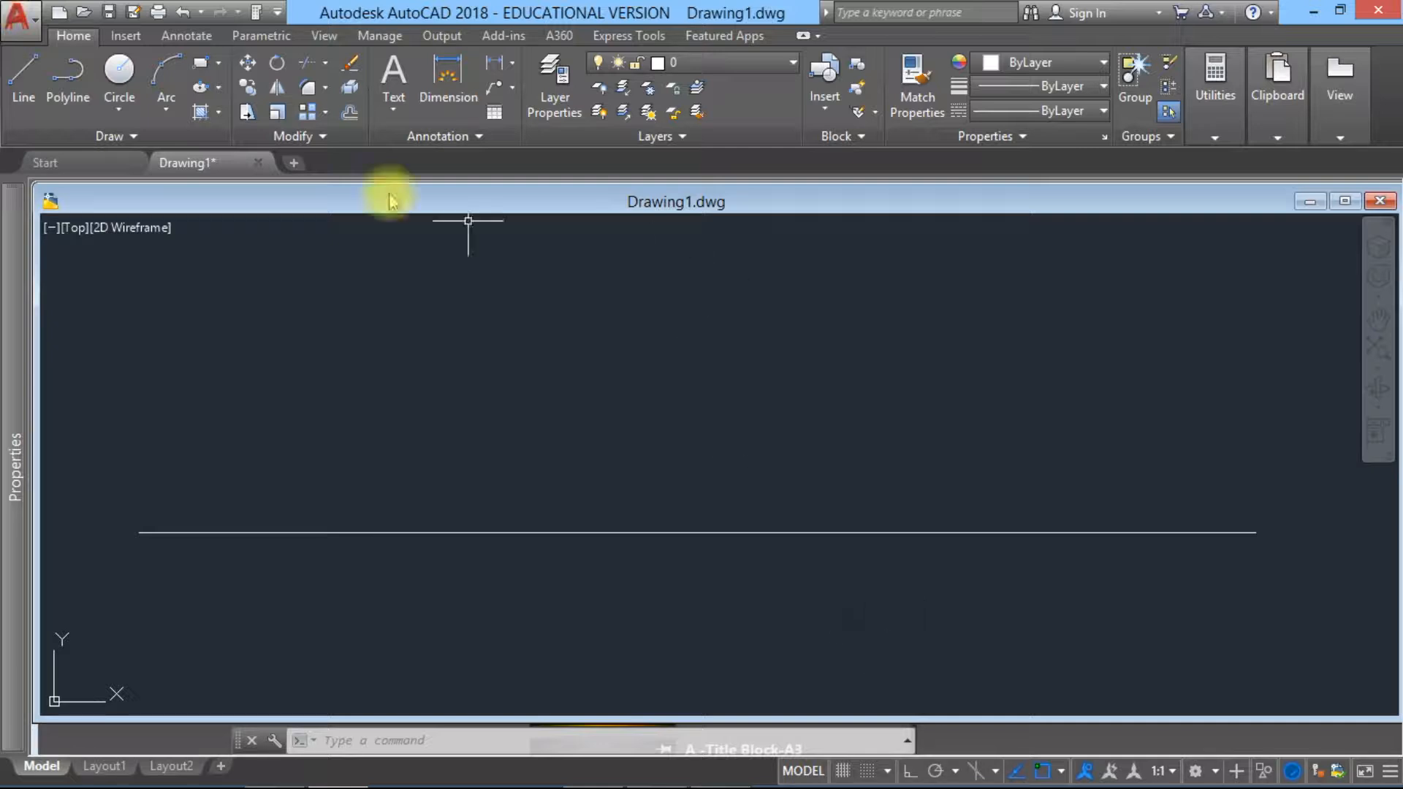
Step: Offset the horizontal line upward by 110 units
click(349, 114)
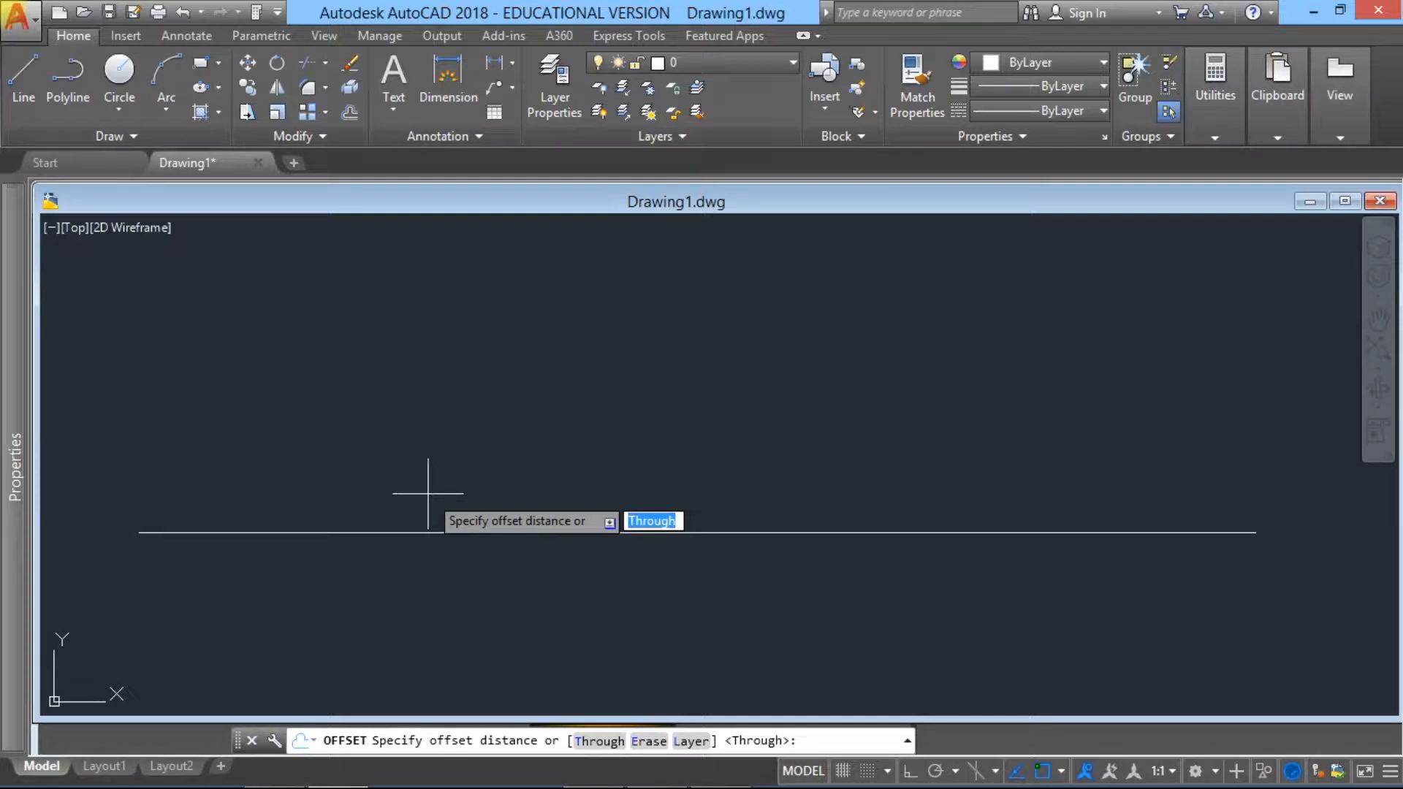
text(110)
key(Return)
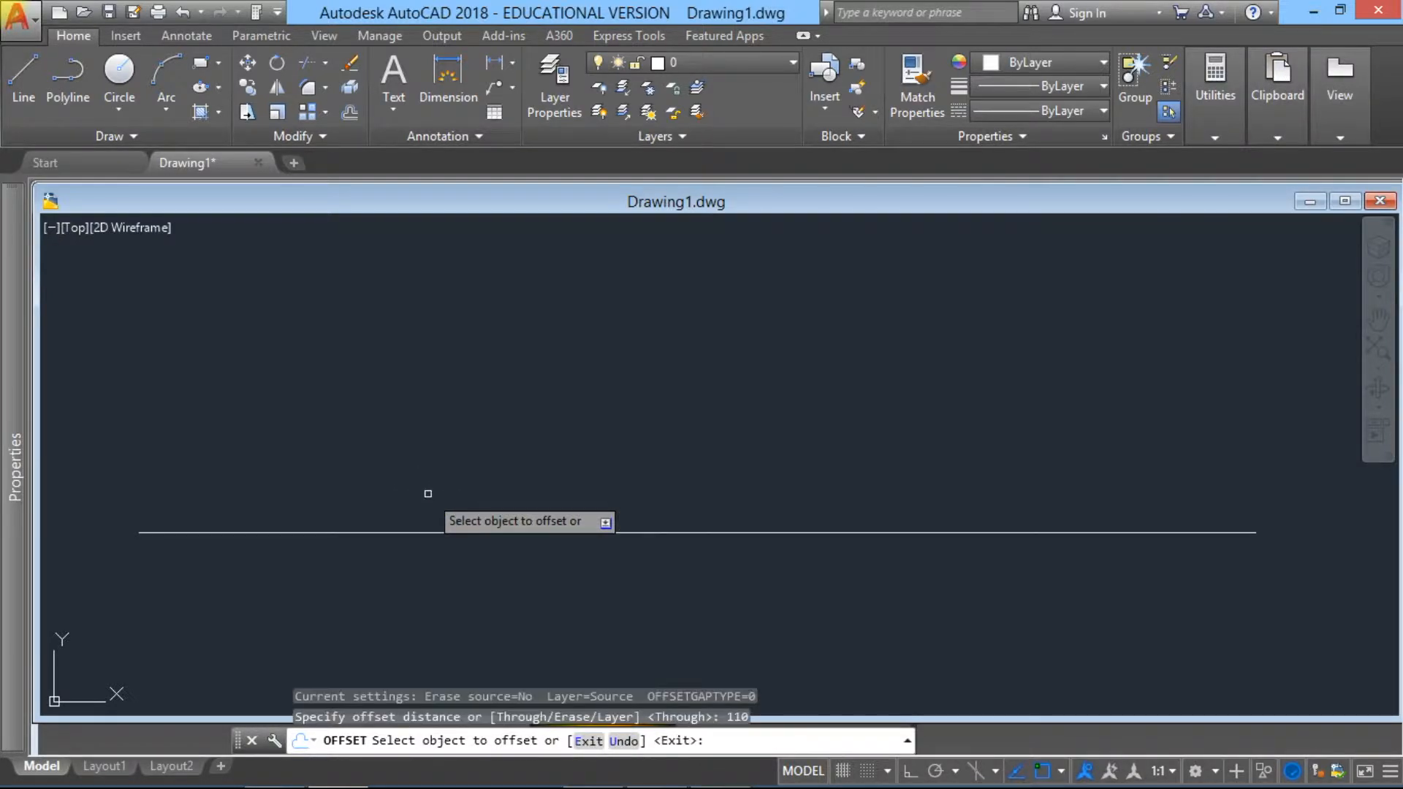
click(426, 532)
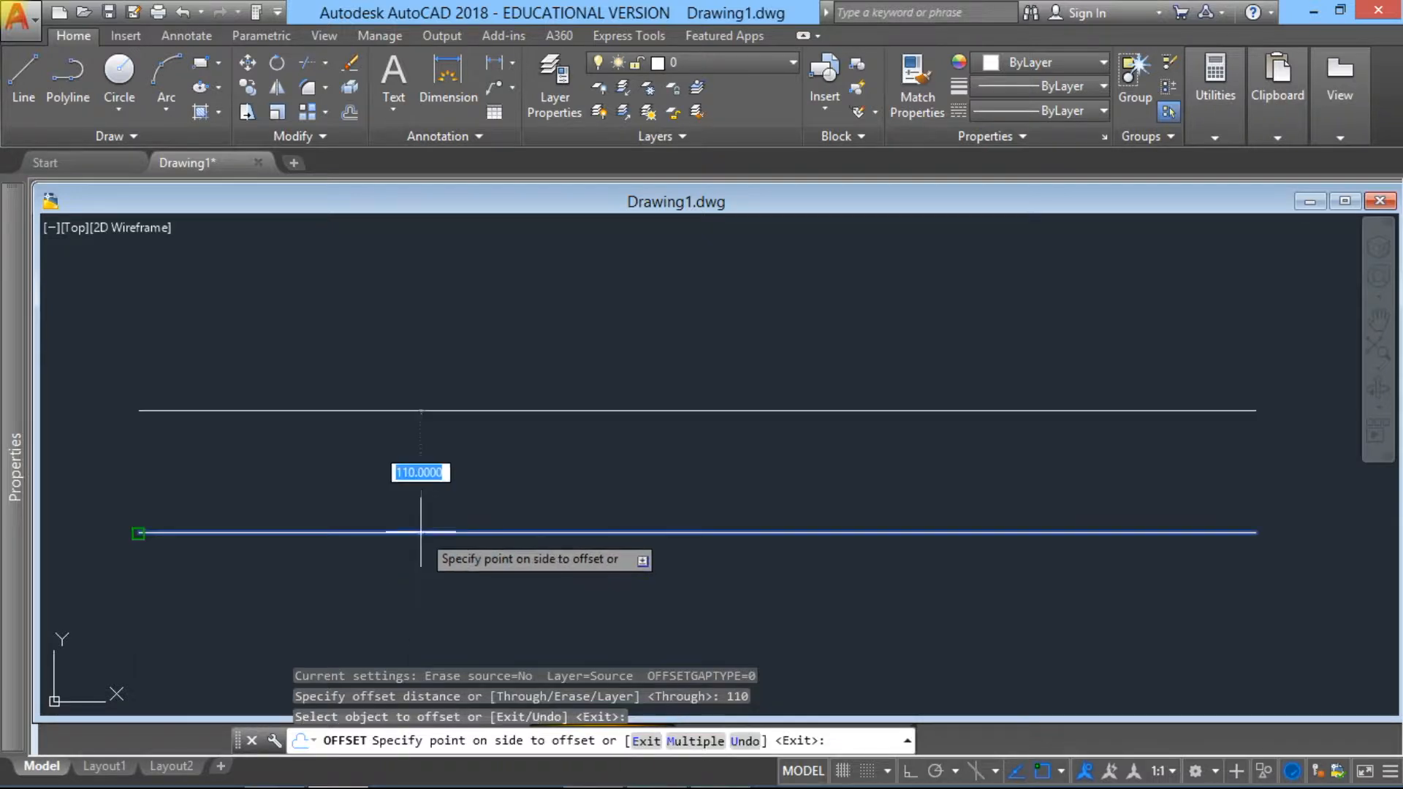
click(441, 470)
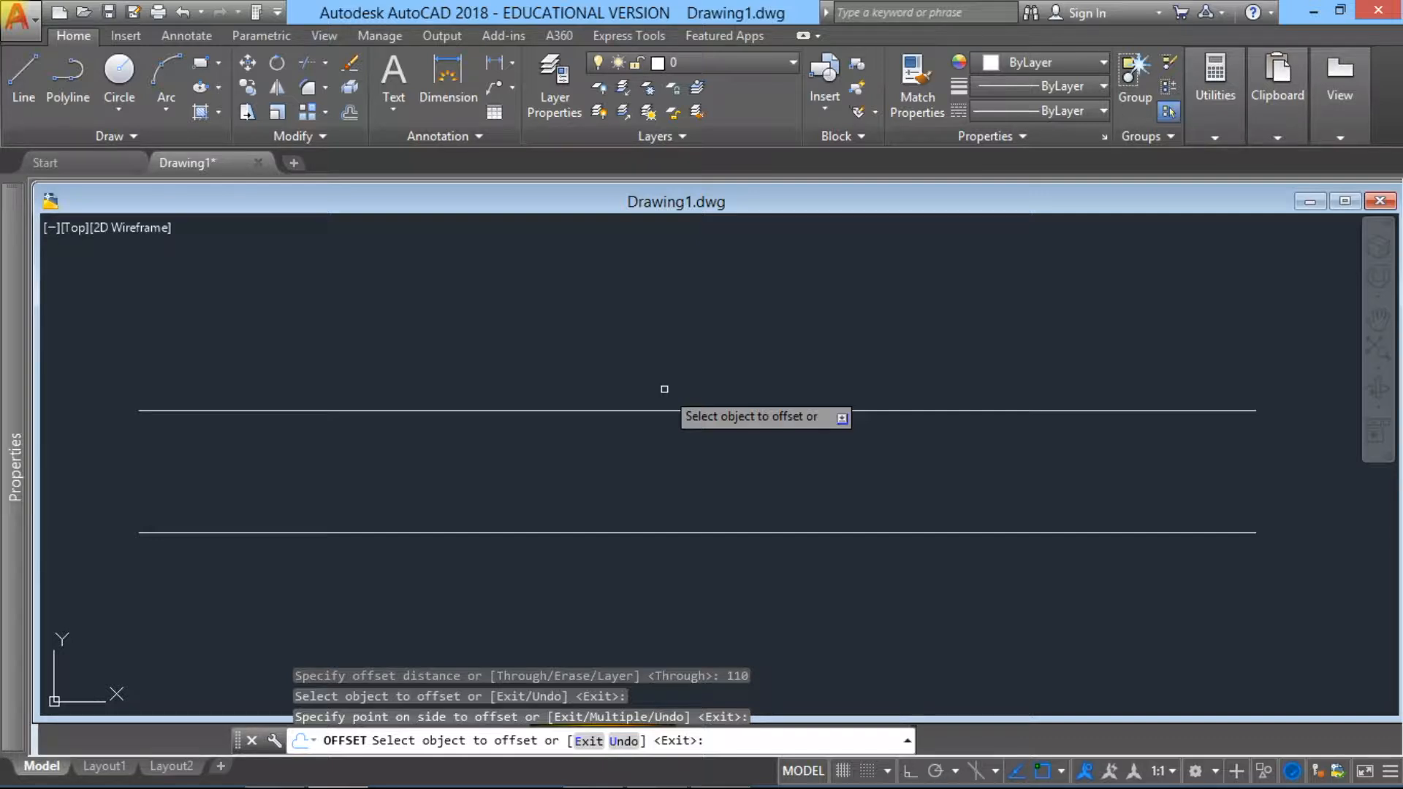
key(Escape)
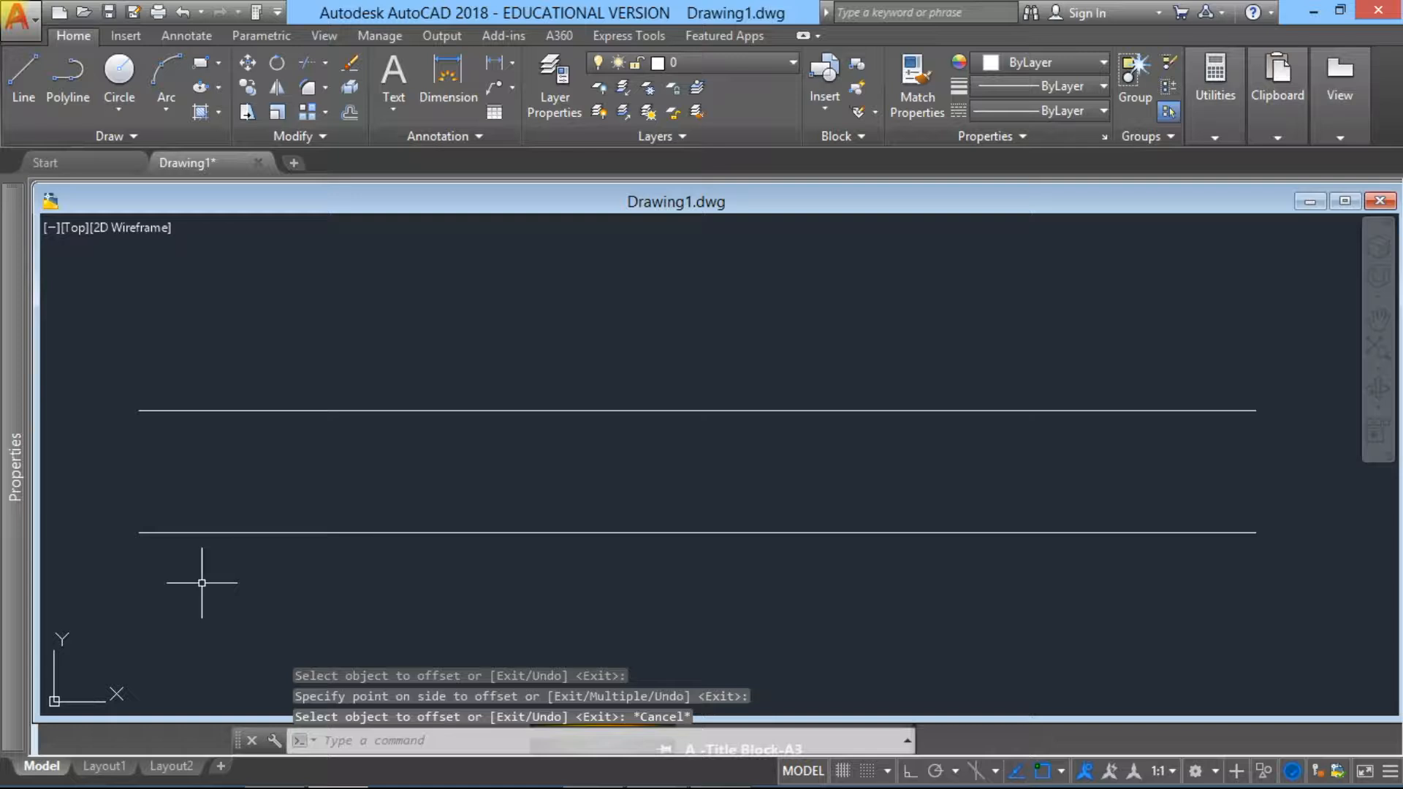
key(Return)
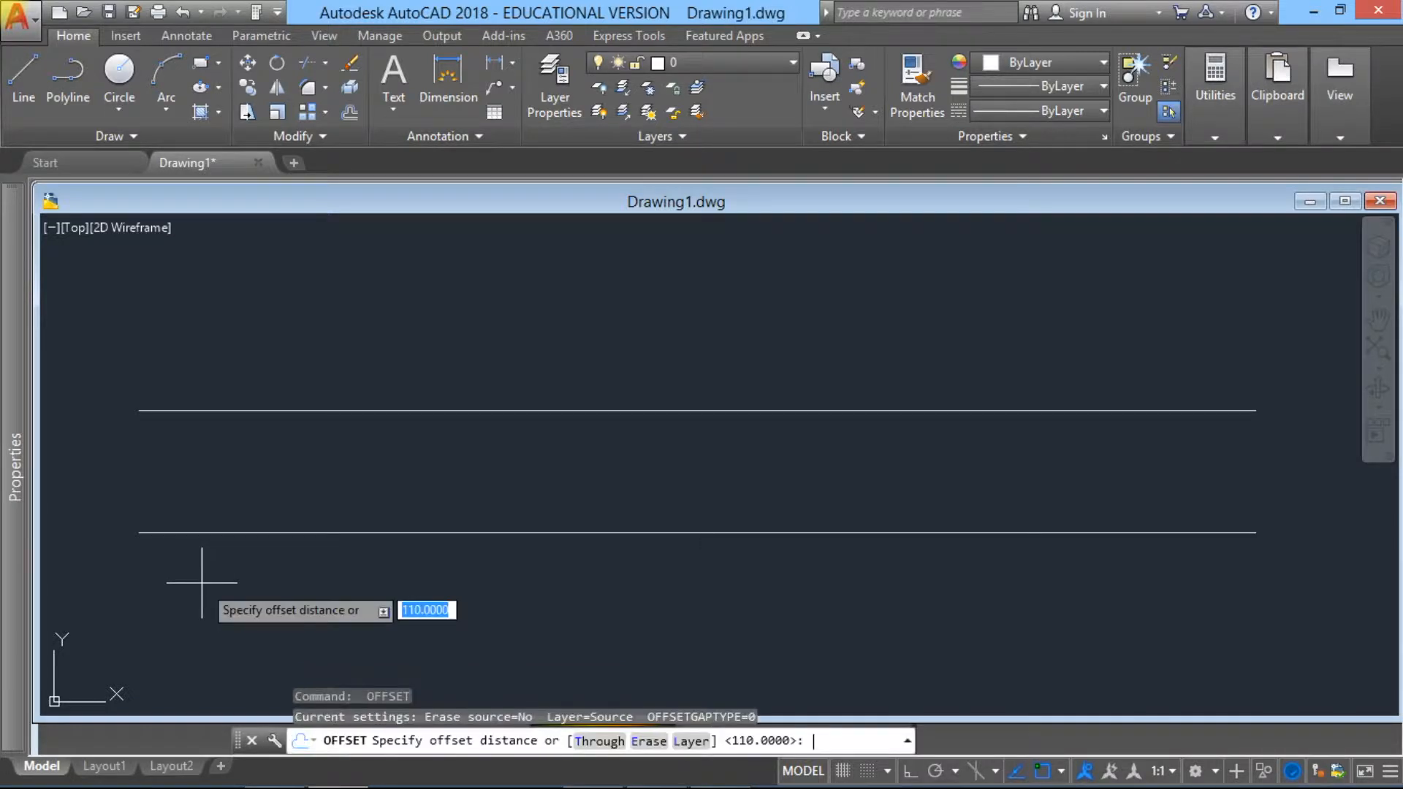
click(138, 533)
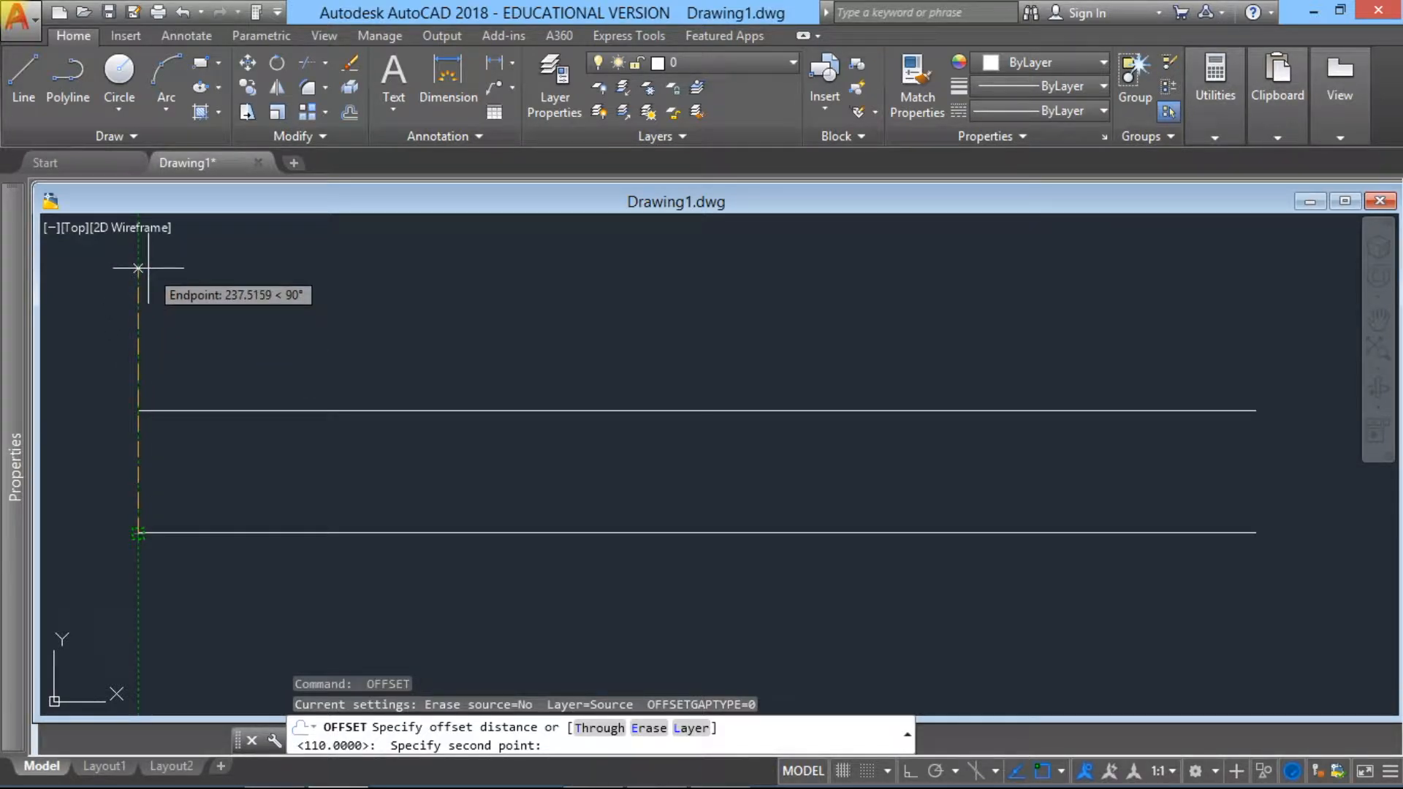
text(1000)
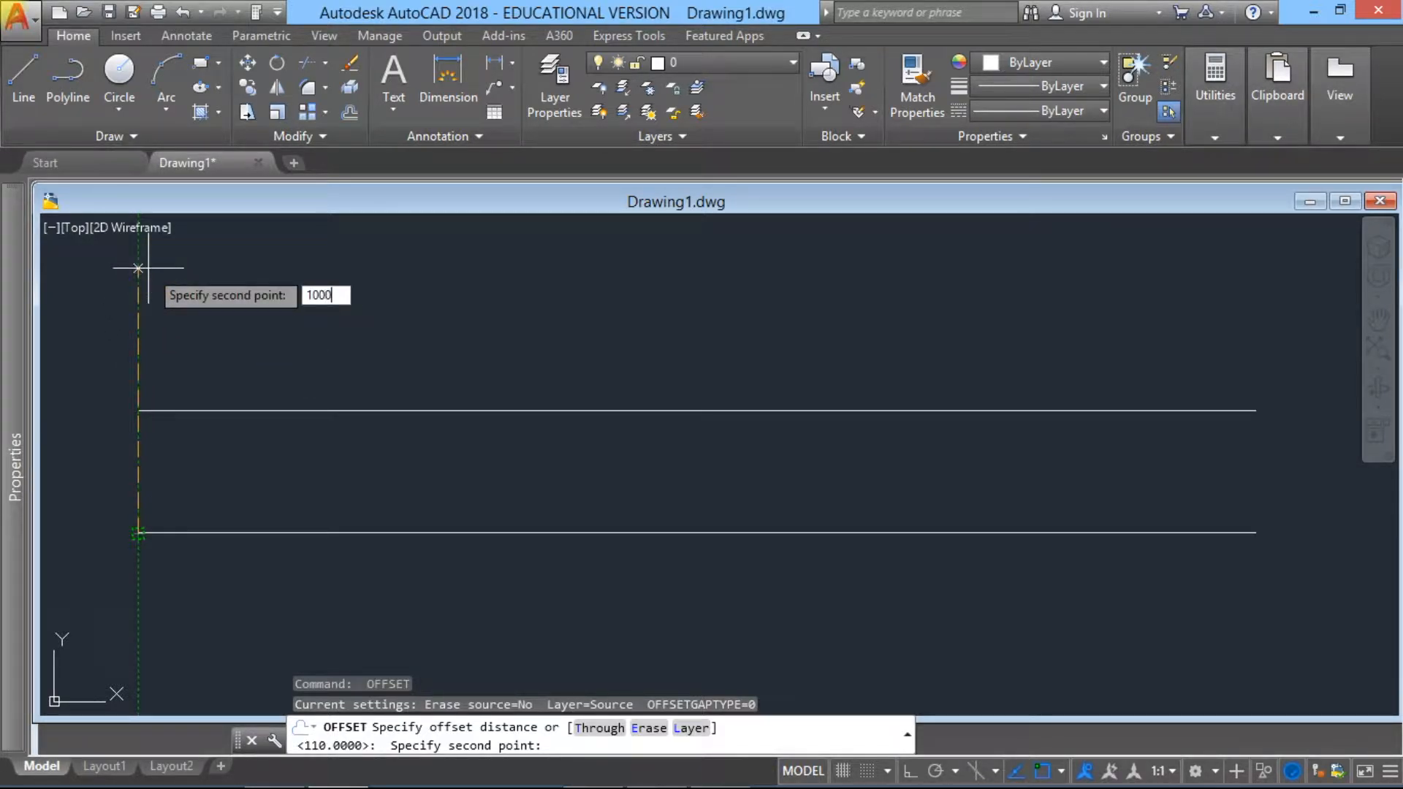
key(Return)
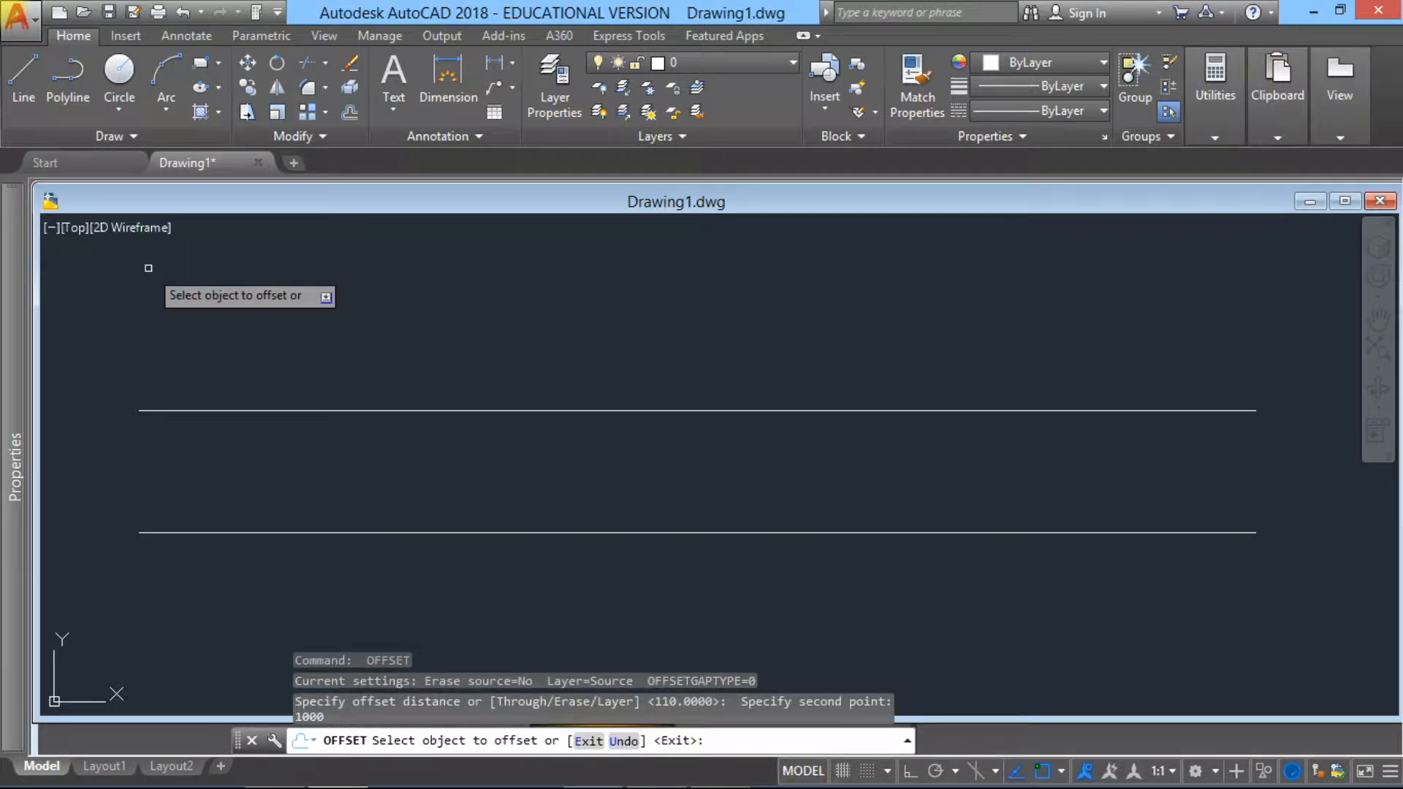
key(Escape)
key(Escape)
key(Escape)
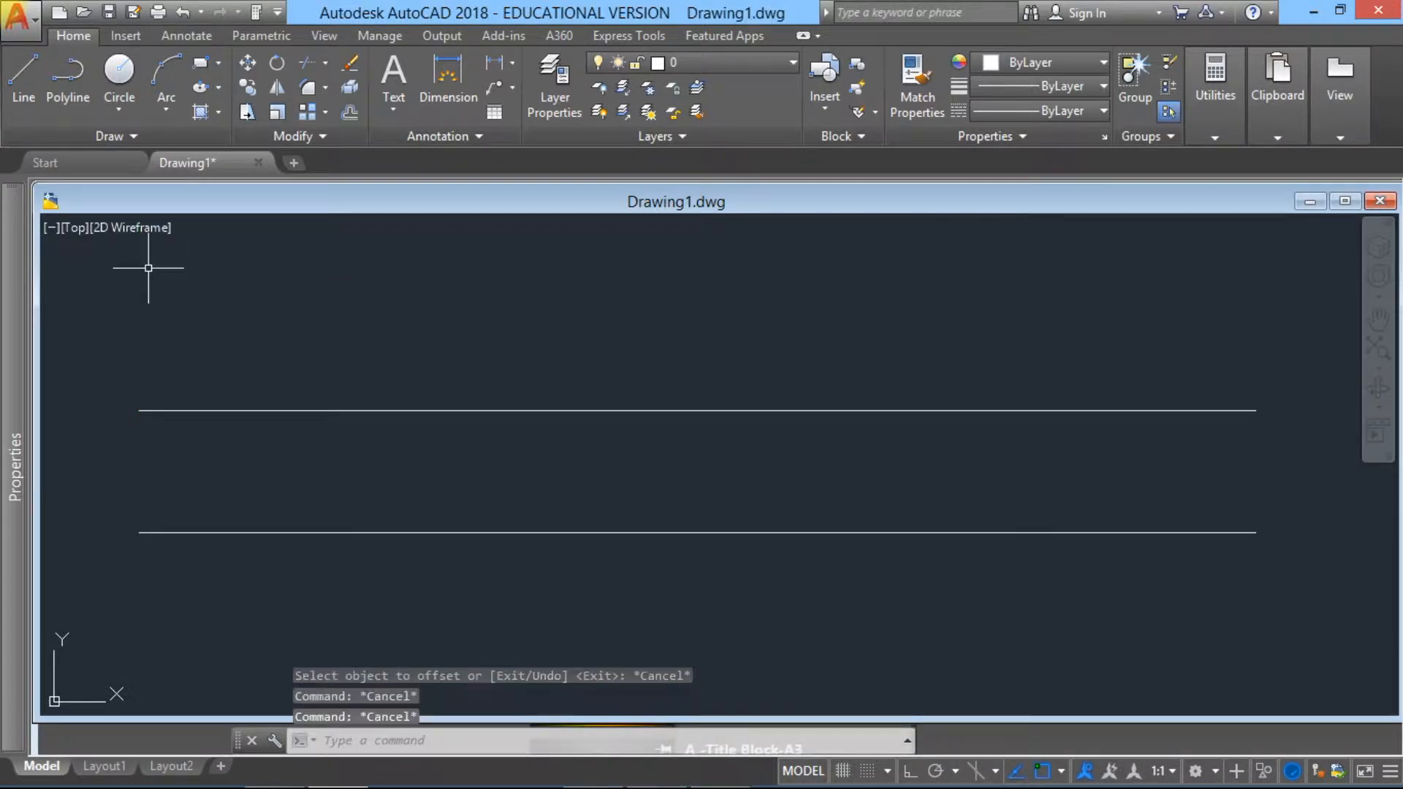
Step: Draw a vertical line 1000 units long upward from the left endpoint of the lower horizontal line
click(28, 81)
click(138, 532)
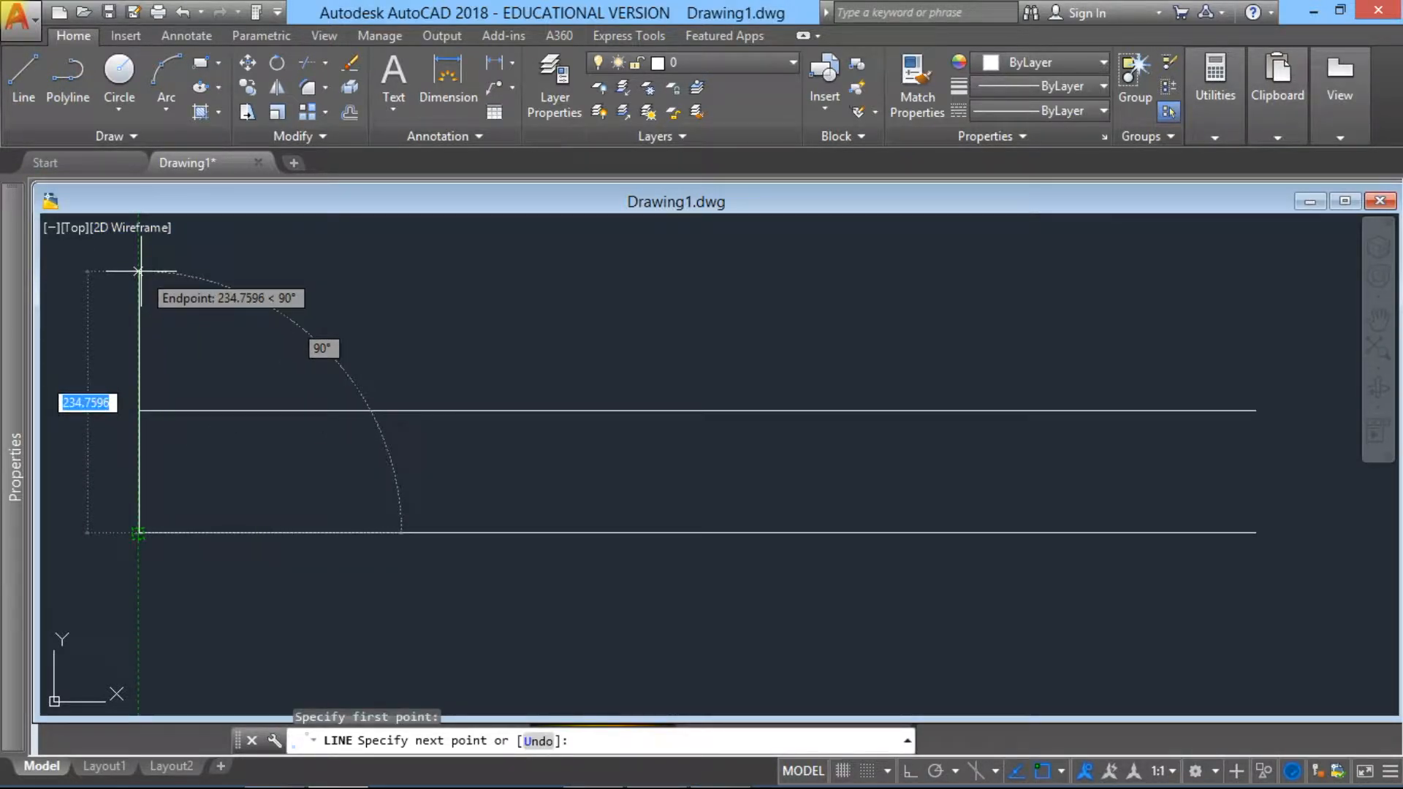
text(1000)
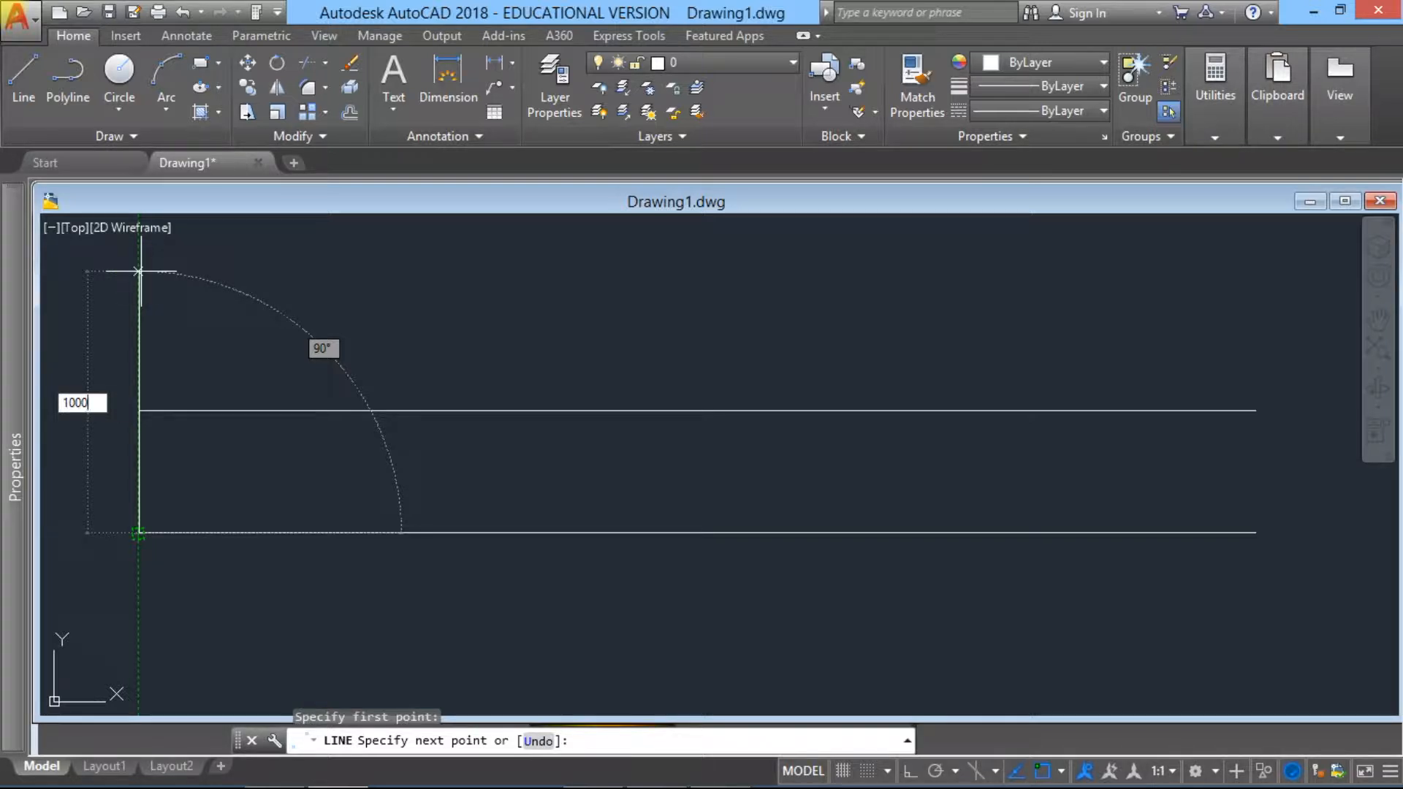
key(Return)
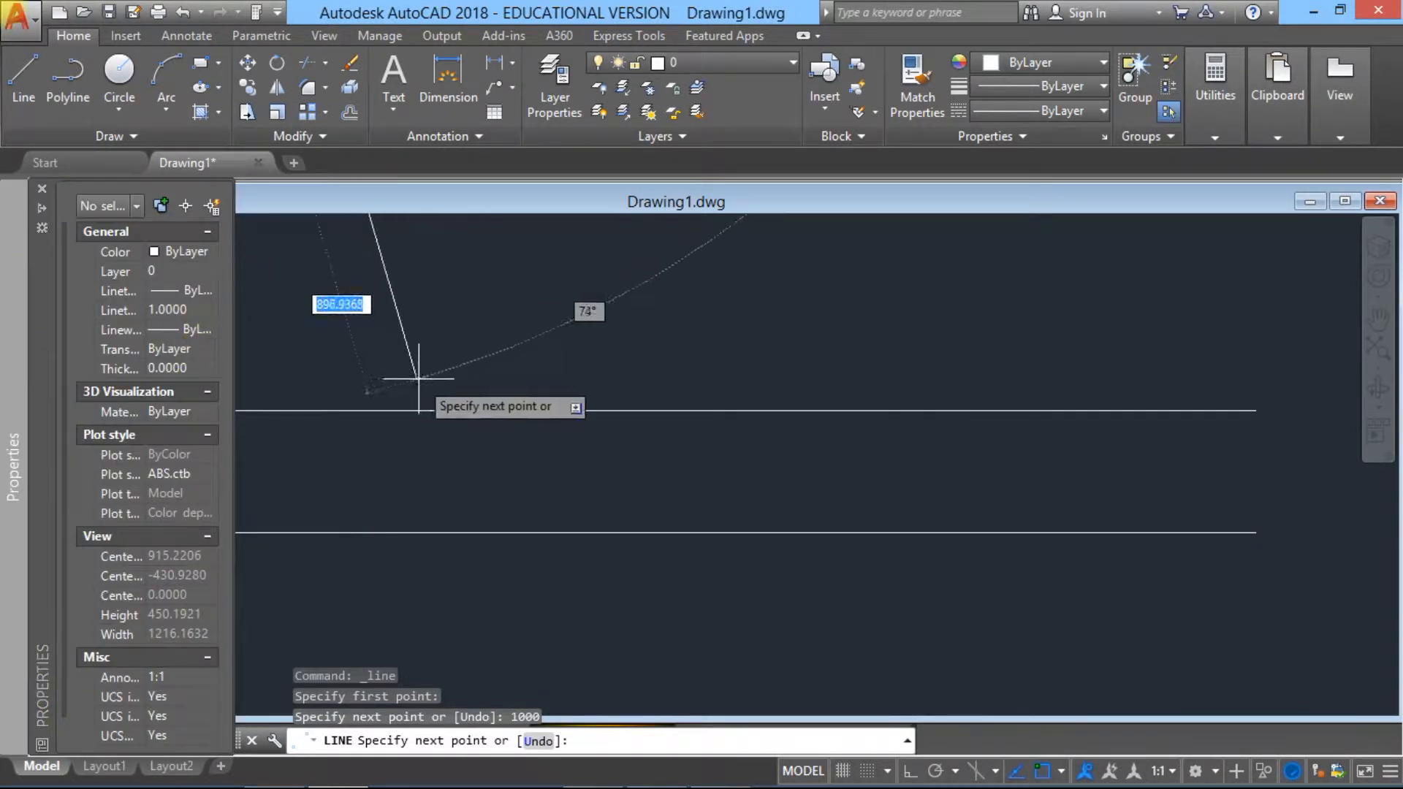
key(Escape)
scroll(382, 386, down, 6)
middle_drag(380, 392, 414, 555)
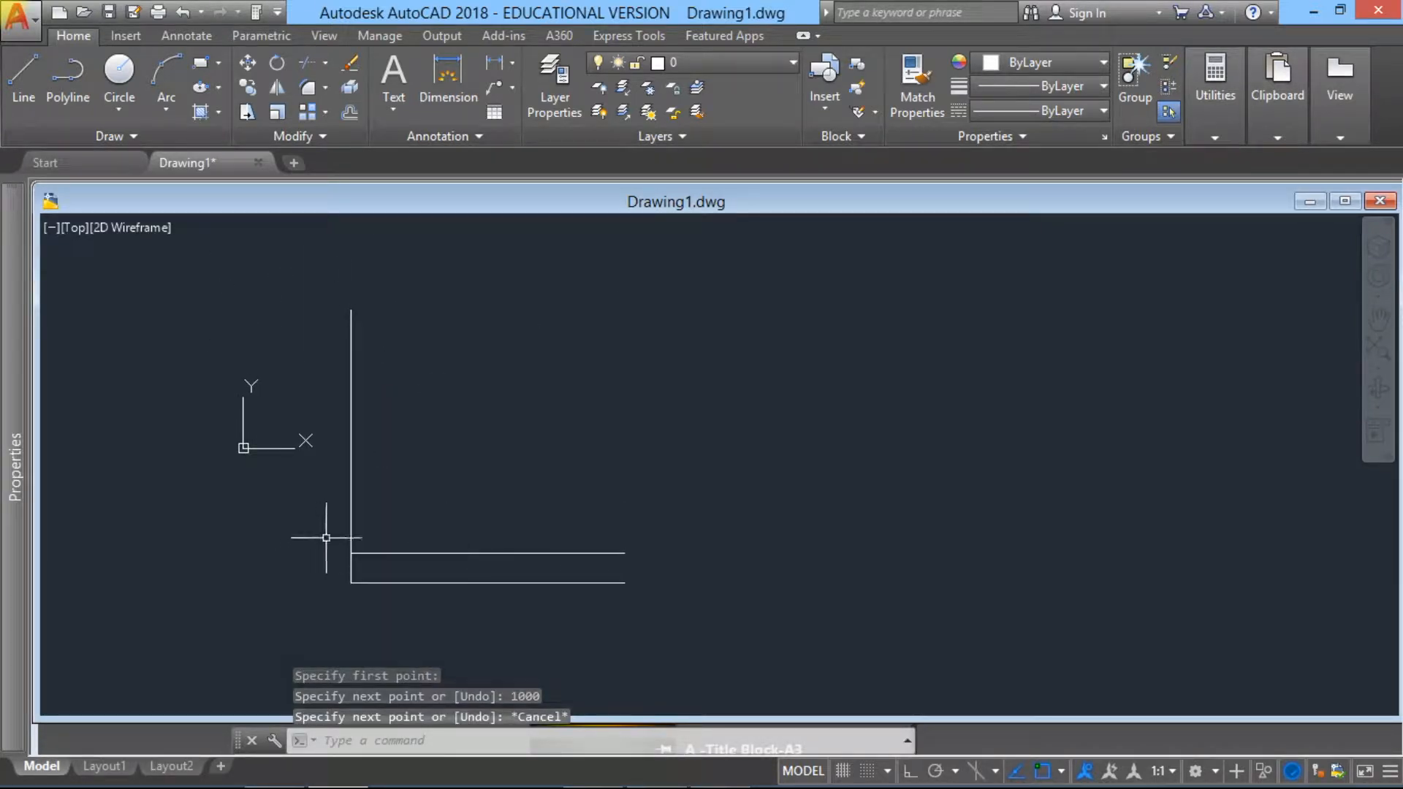
scroll(393, 590, up, 2)
scroll(316, 516, down, 2)
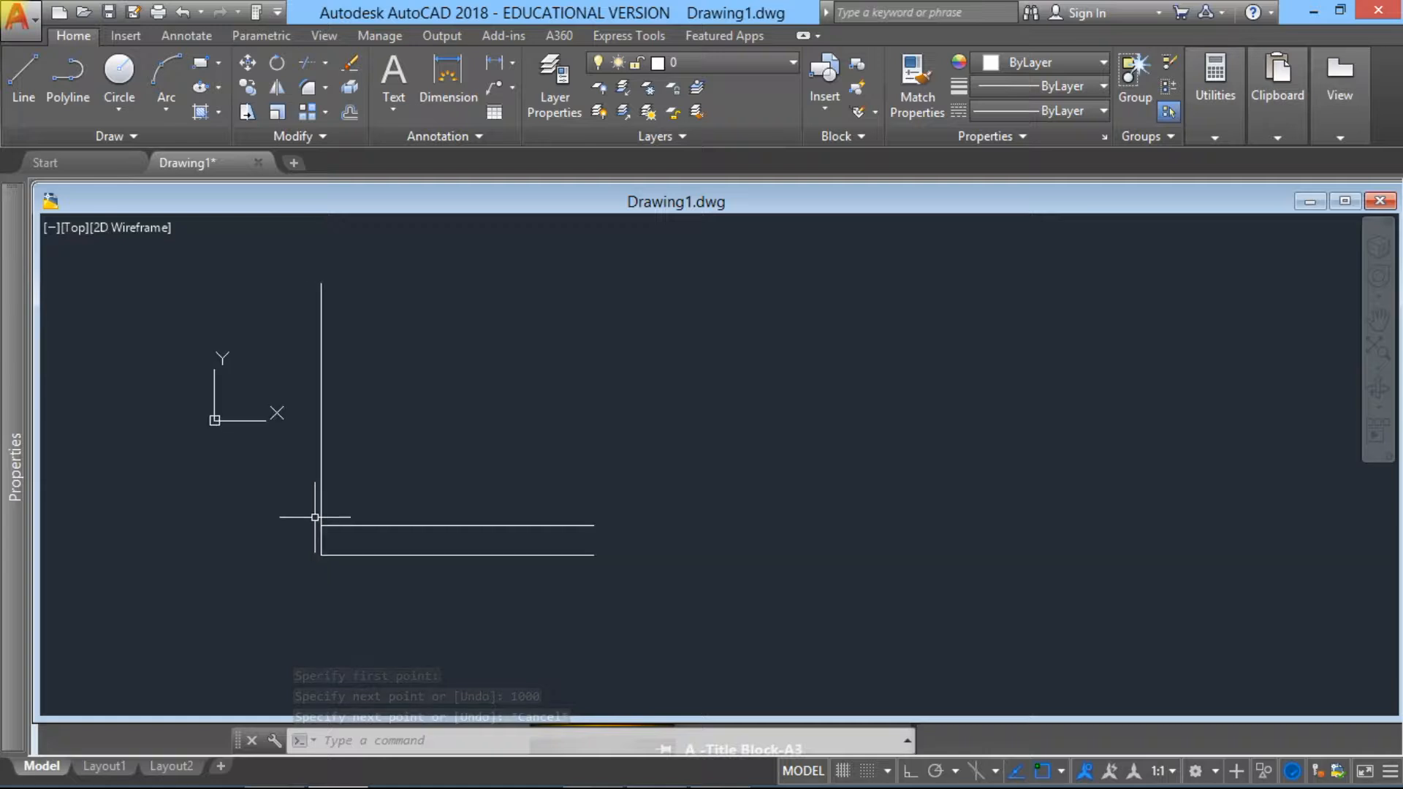
click(415, 593)
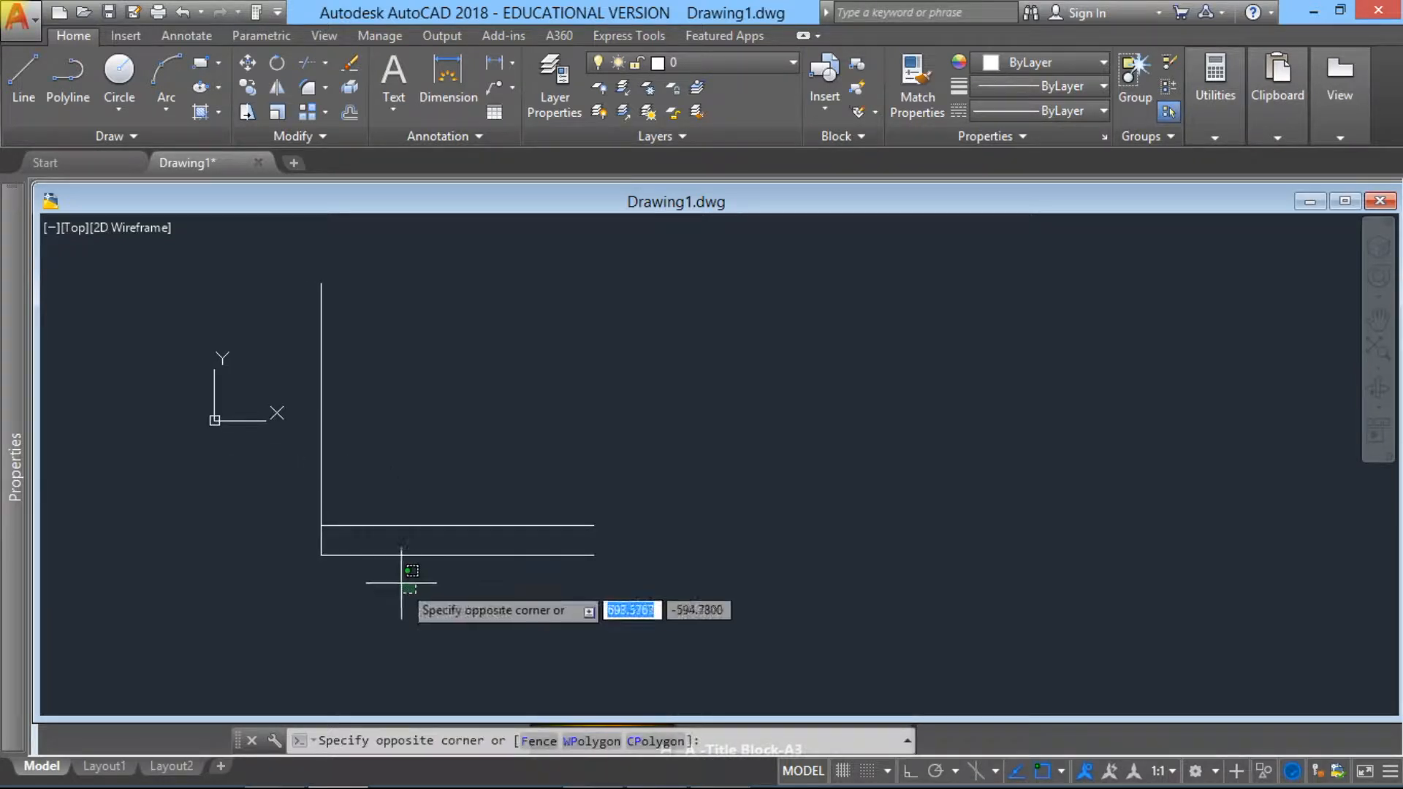
key(Escape)
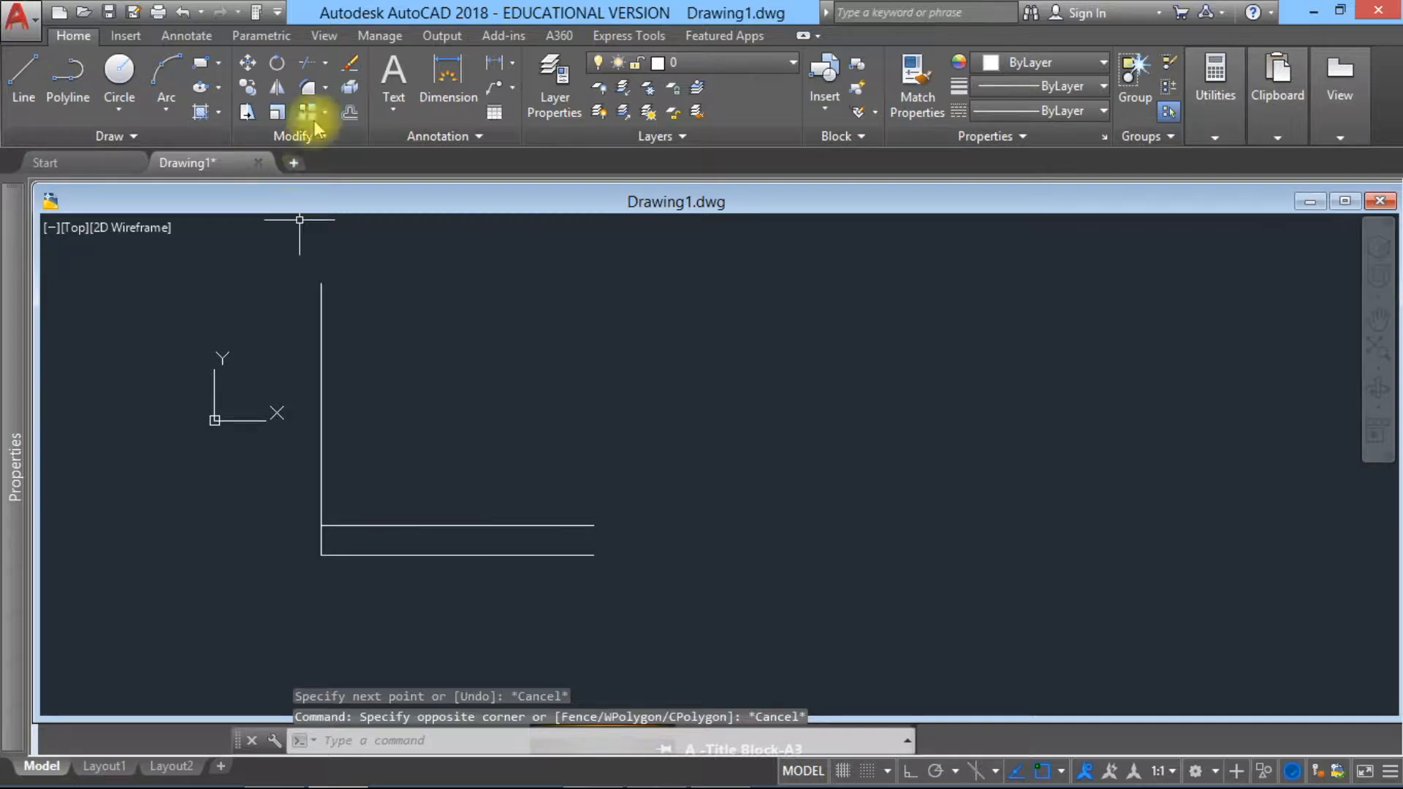
Step: Offset the vertical line 110 units toward the inside of the corner
click(350, 113)
text(110)
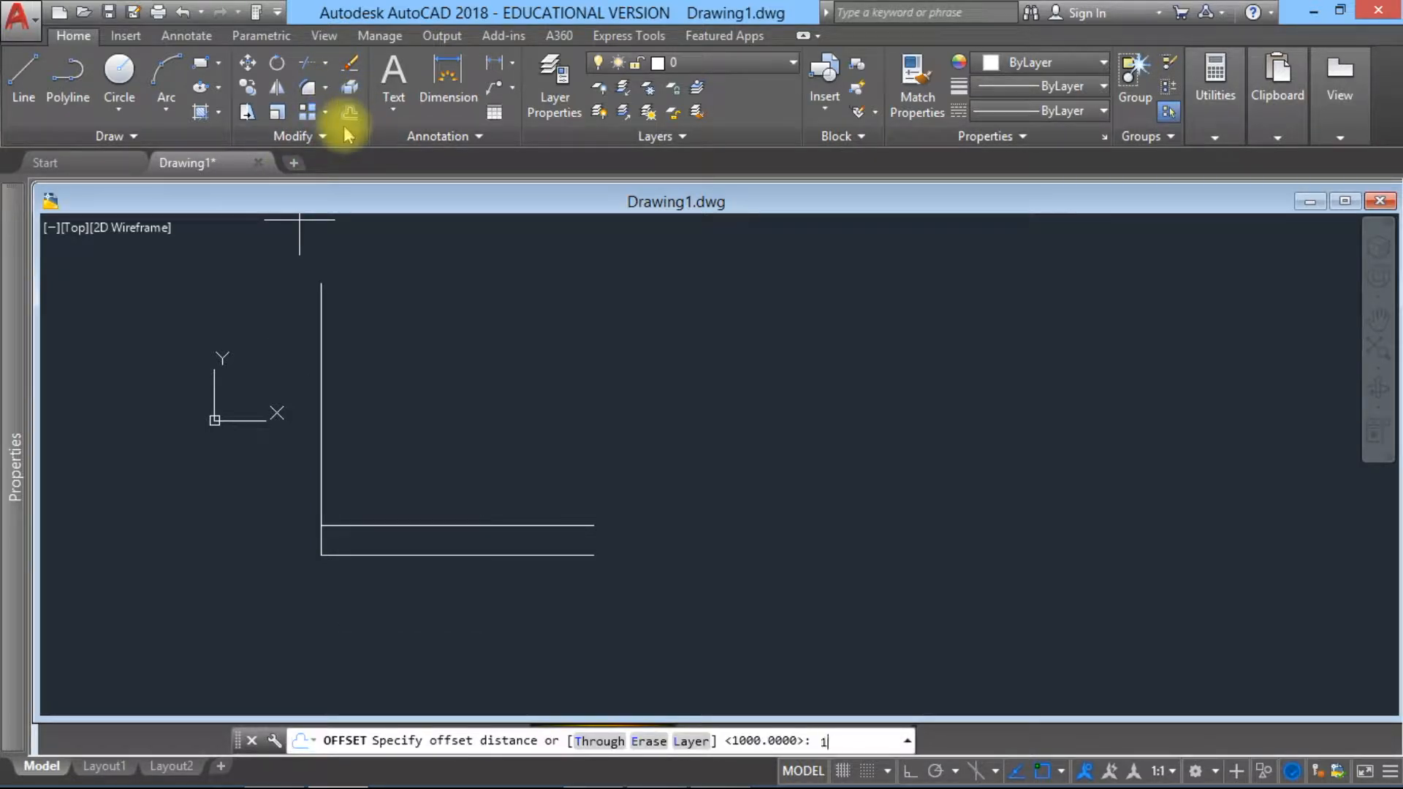
key(Return)
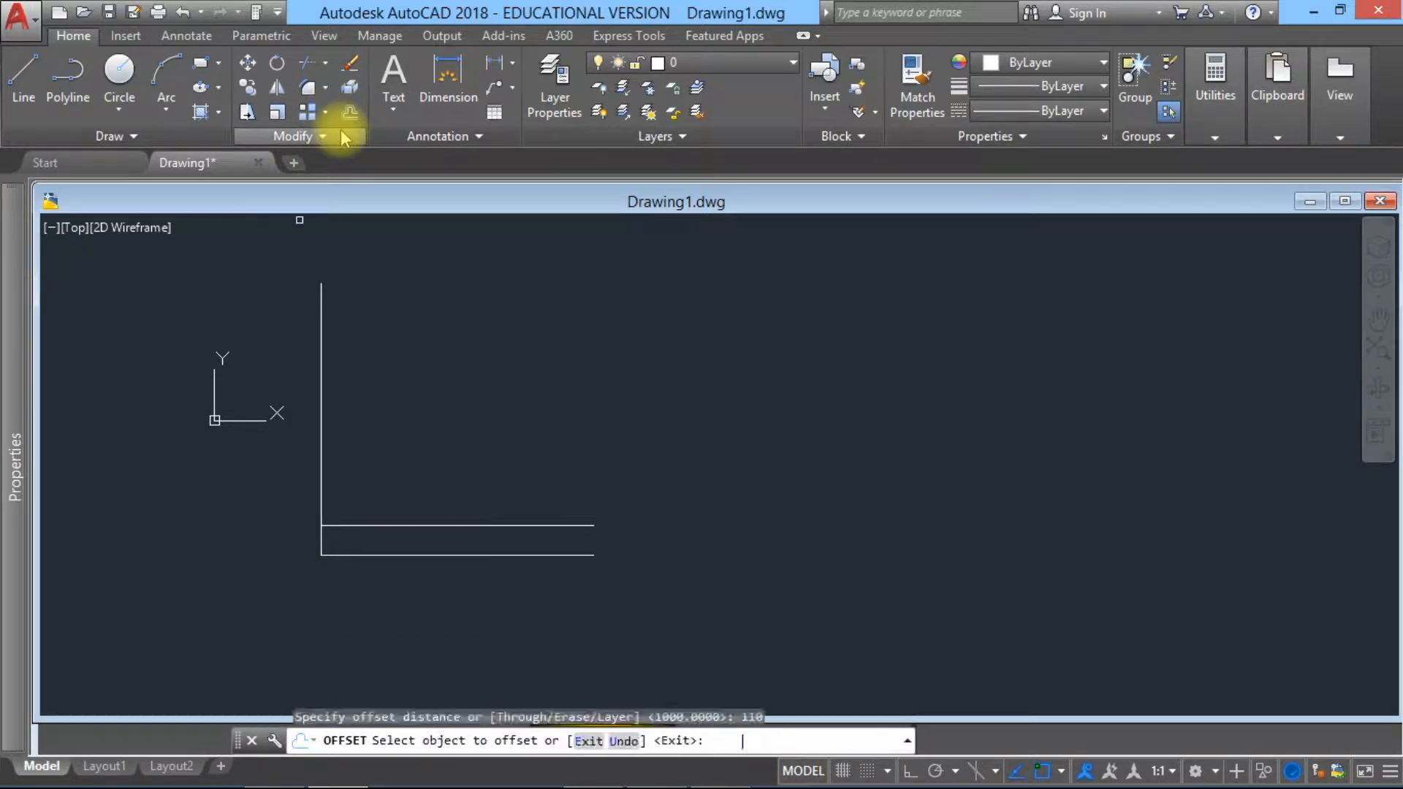
click(322, 410)
click(372, 418)
key(Escape)
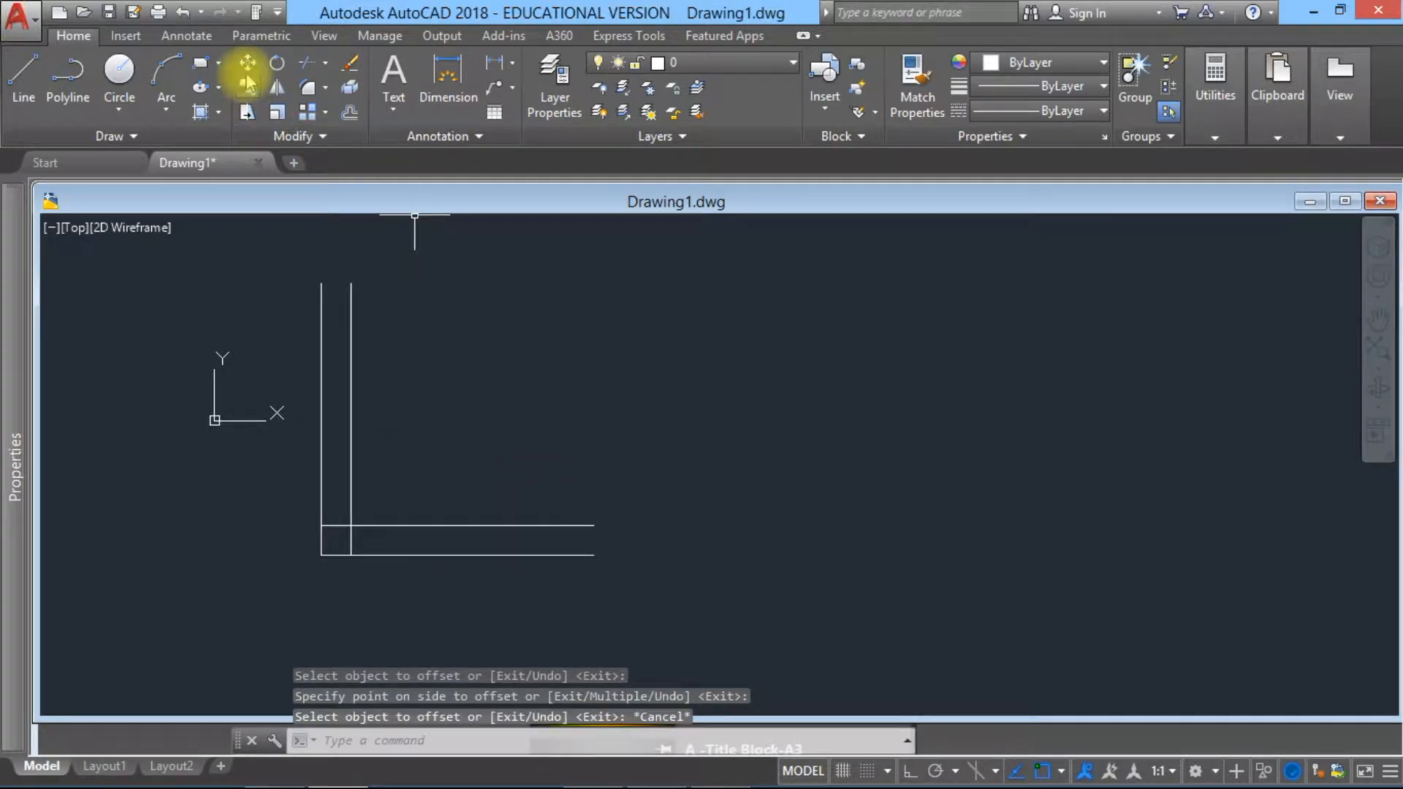
Step: Trim the two inner lines where they cross, removing their overhanging ends so they form a clean inside corner
click(304, 65)
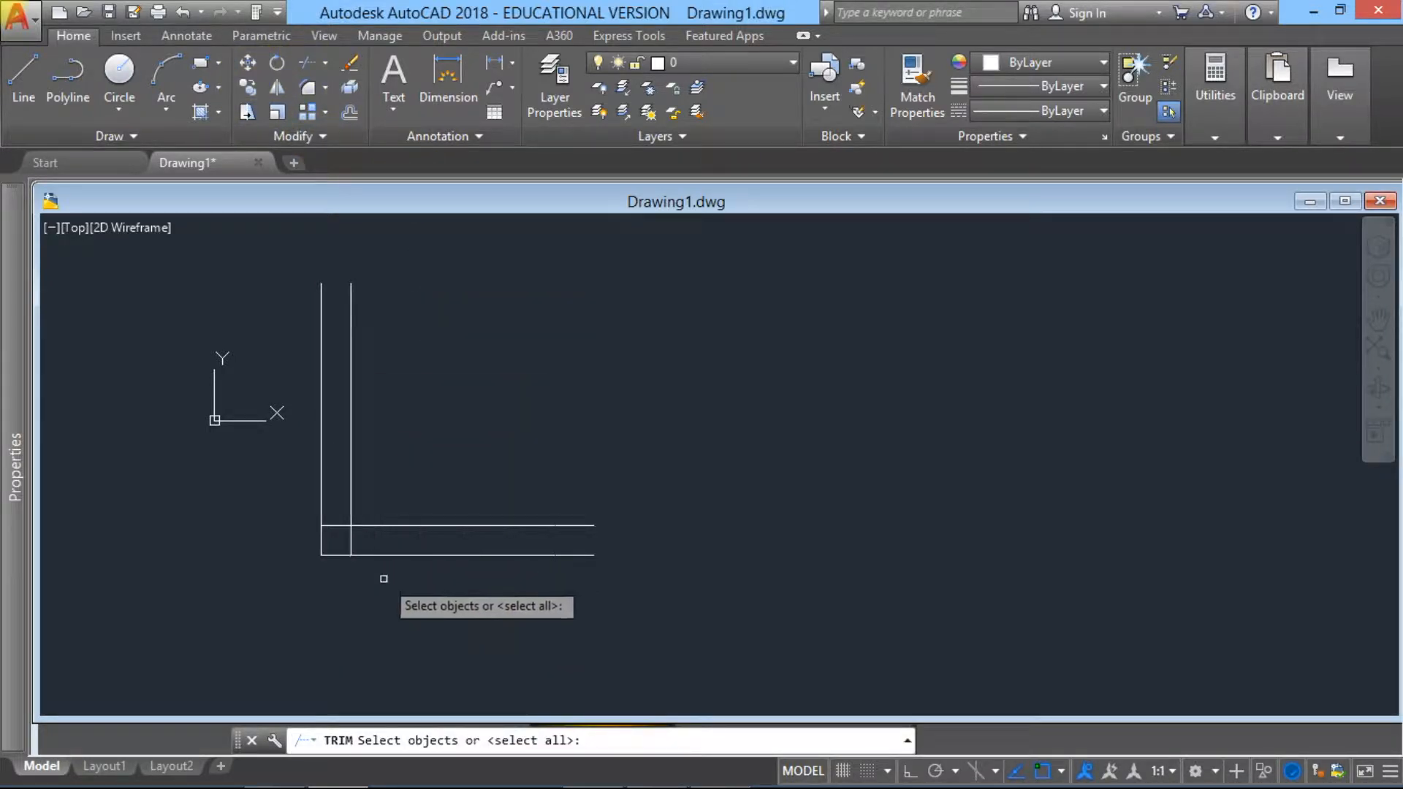
click(366, 540)
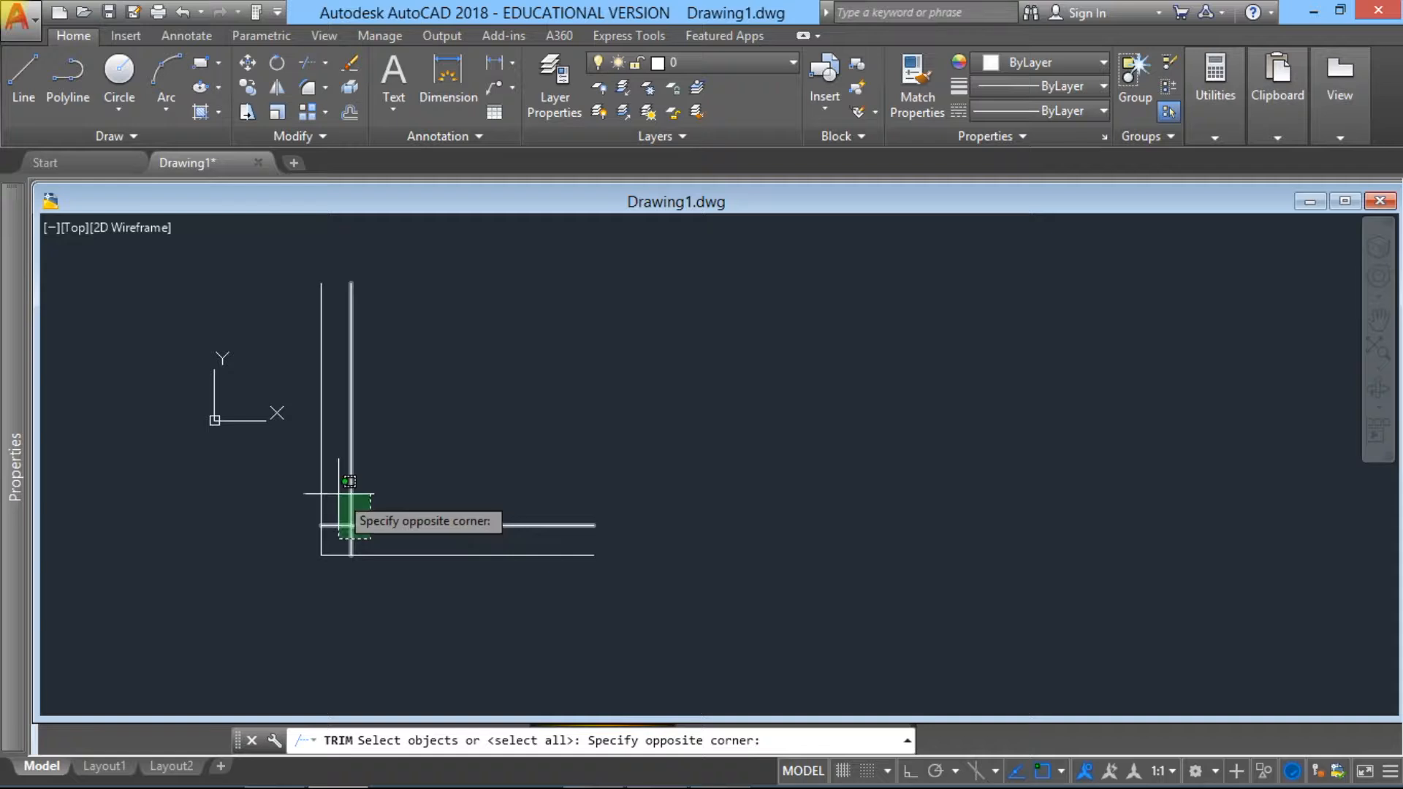
click(332, 486)
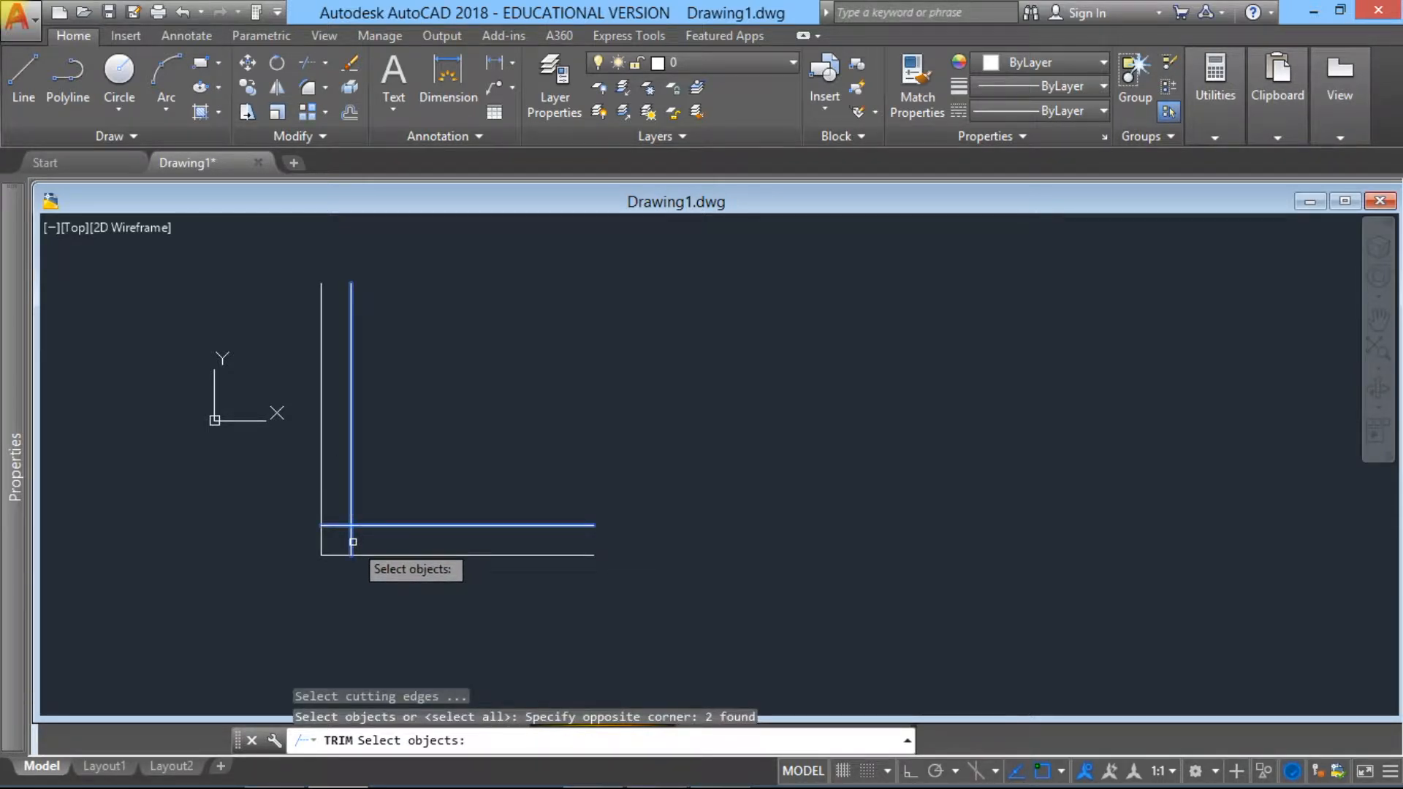
key(Return)
click(353, 540)
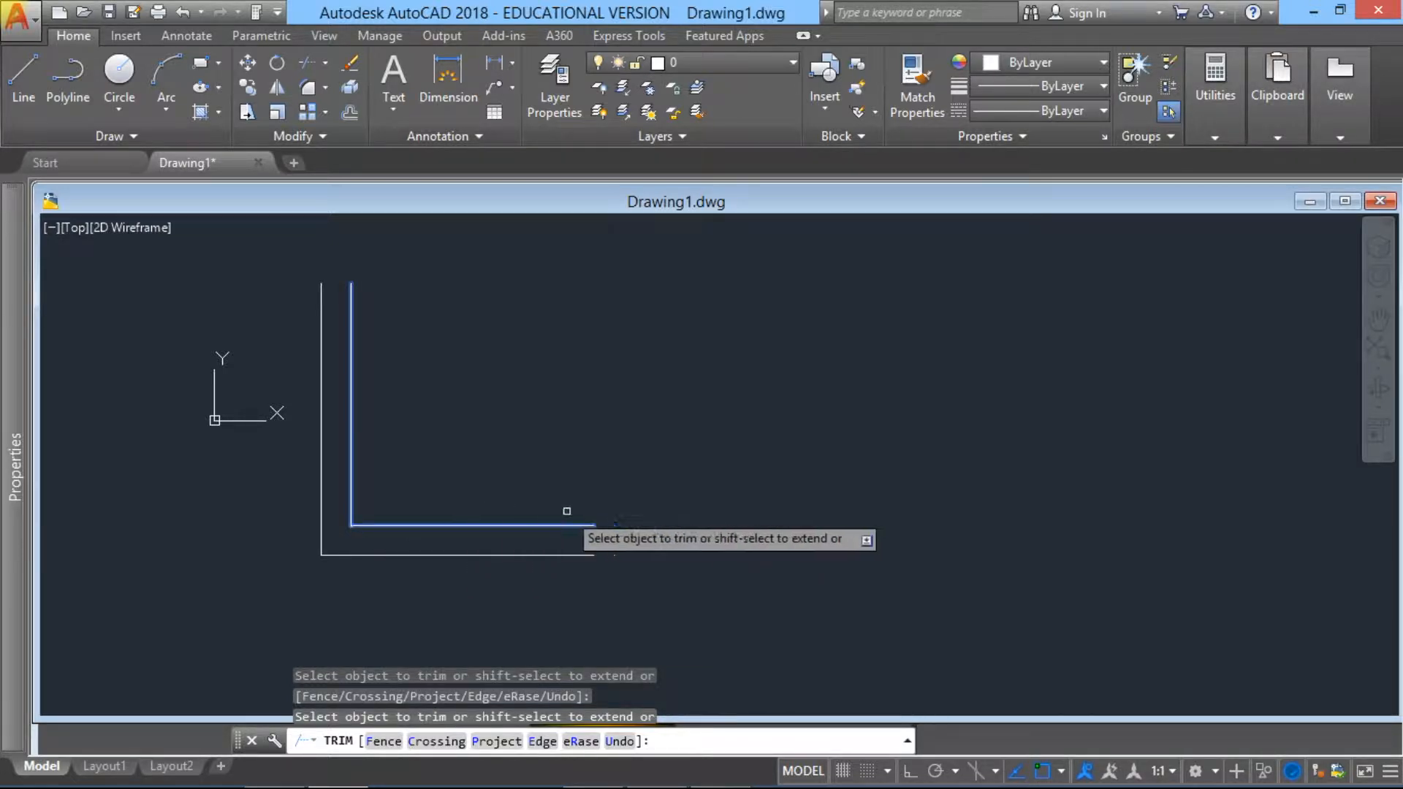
key(Escape)
scroll(376, 546, up, 4)
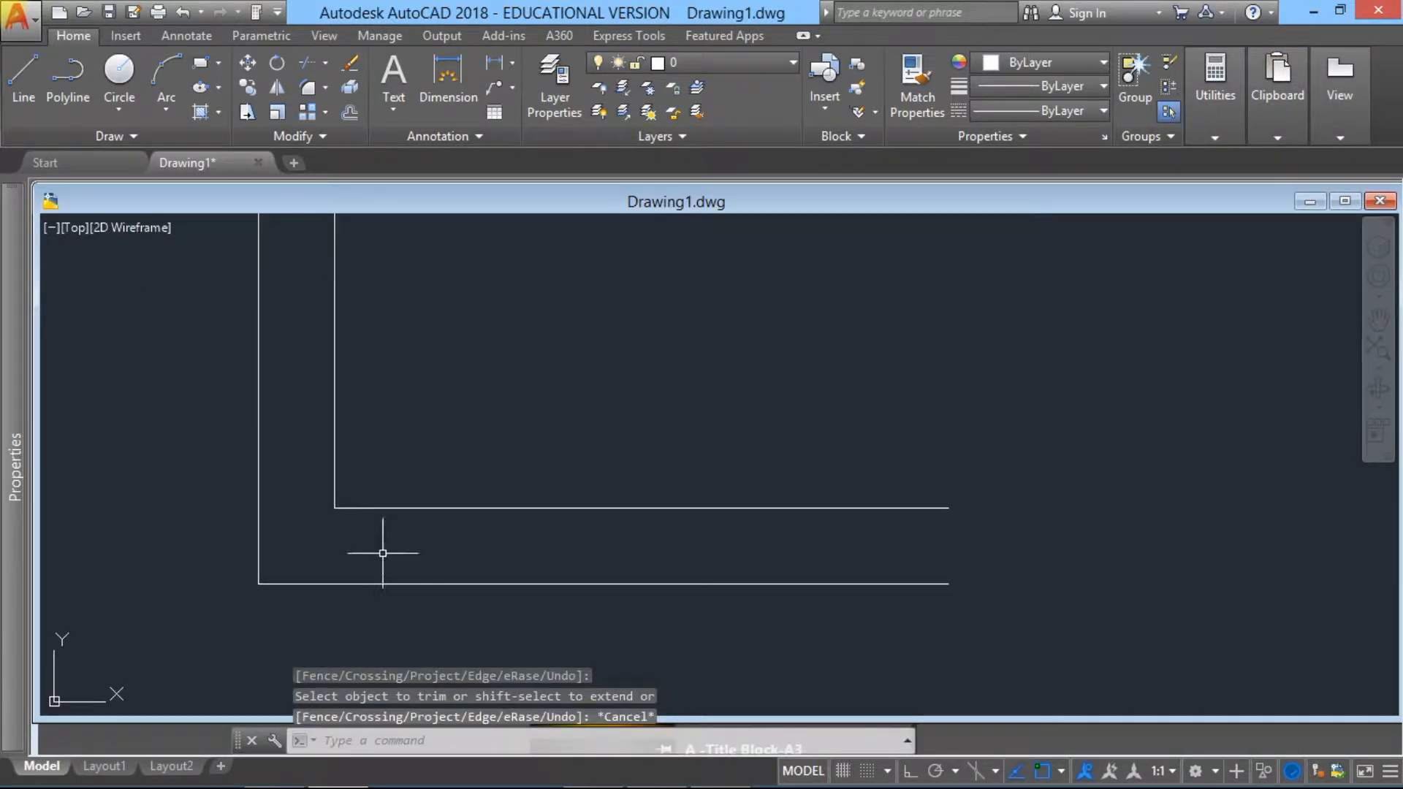
scroll(271, 618, down, 4)
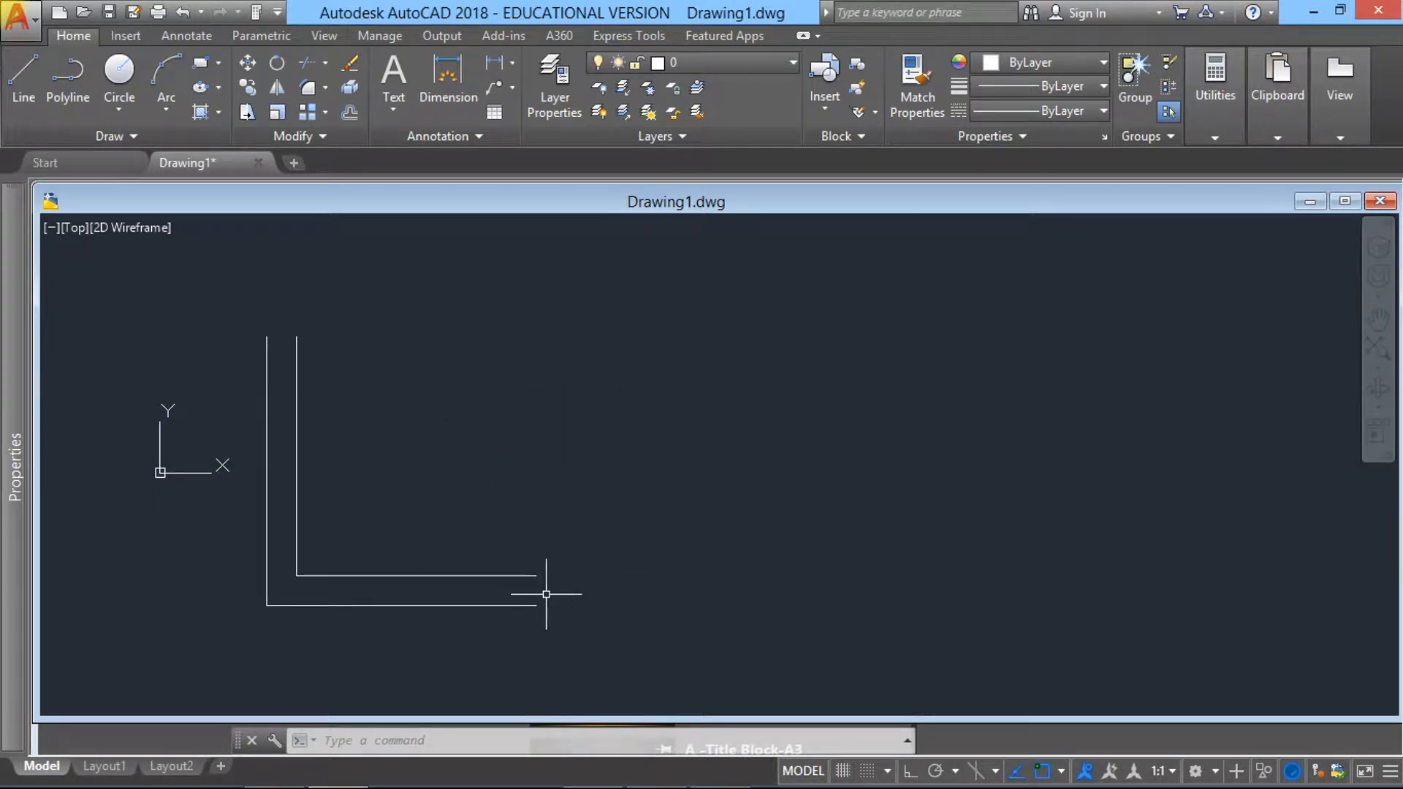
Step: Move all four lines of the L-shaped wall up and to the right, using its outer corner as base point
scroll(546, 594, down, 3)
middle_drag(586, 611, 564, 497)
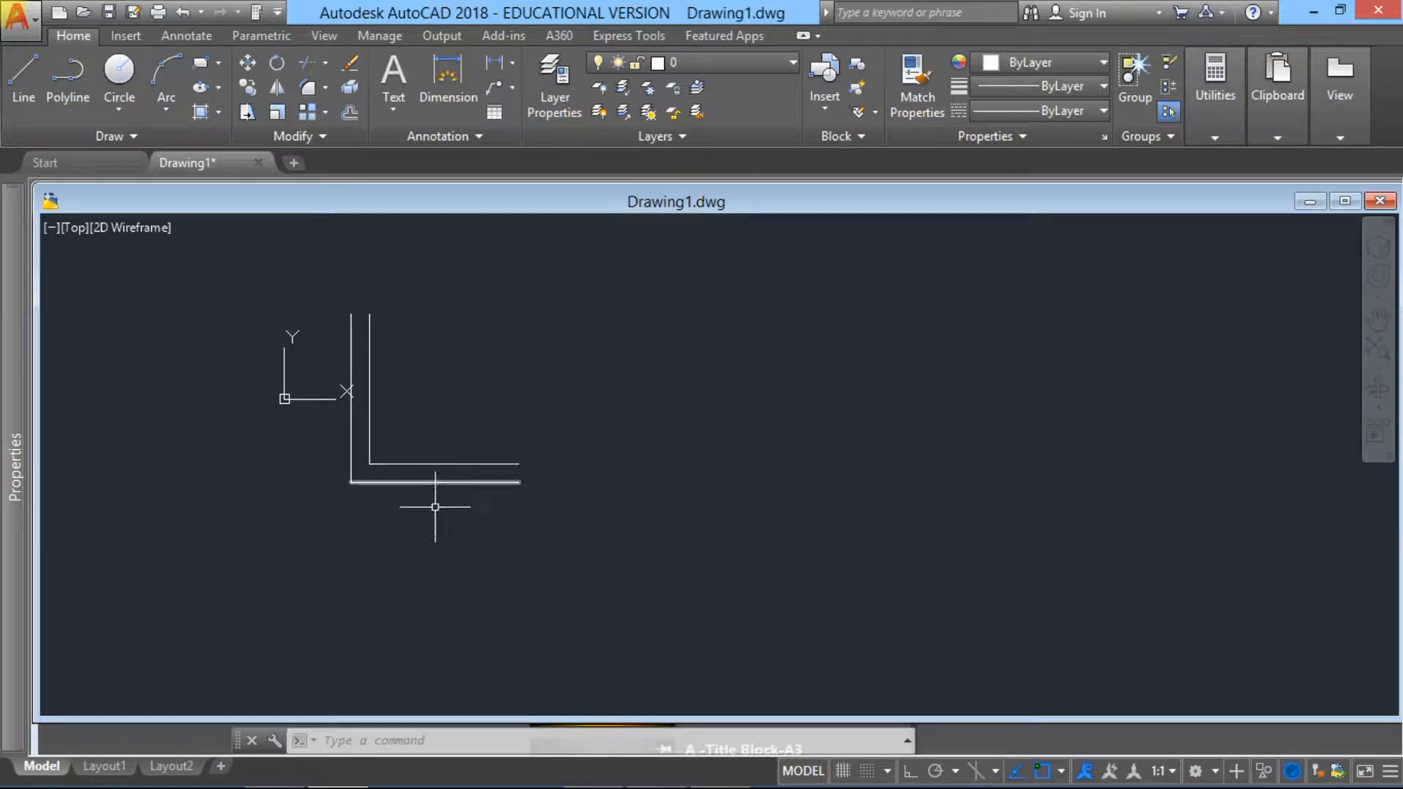
click(470, 546)
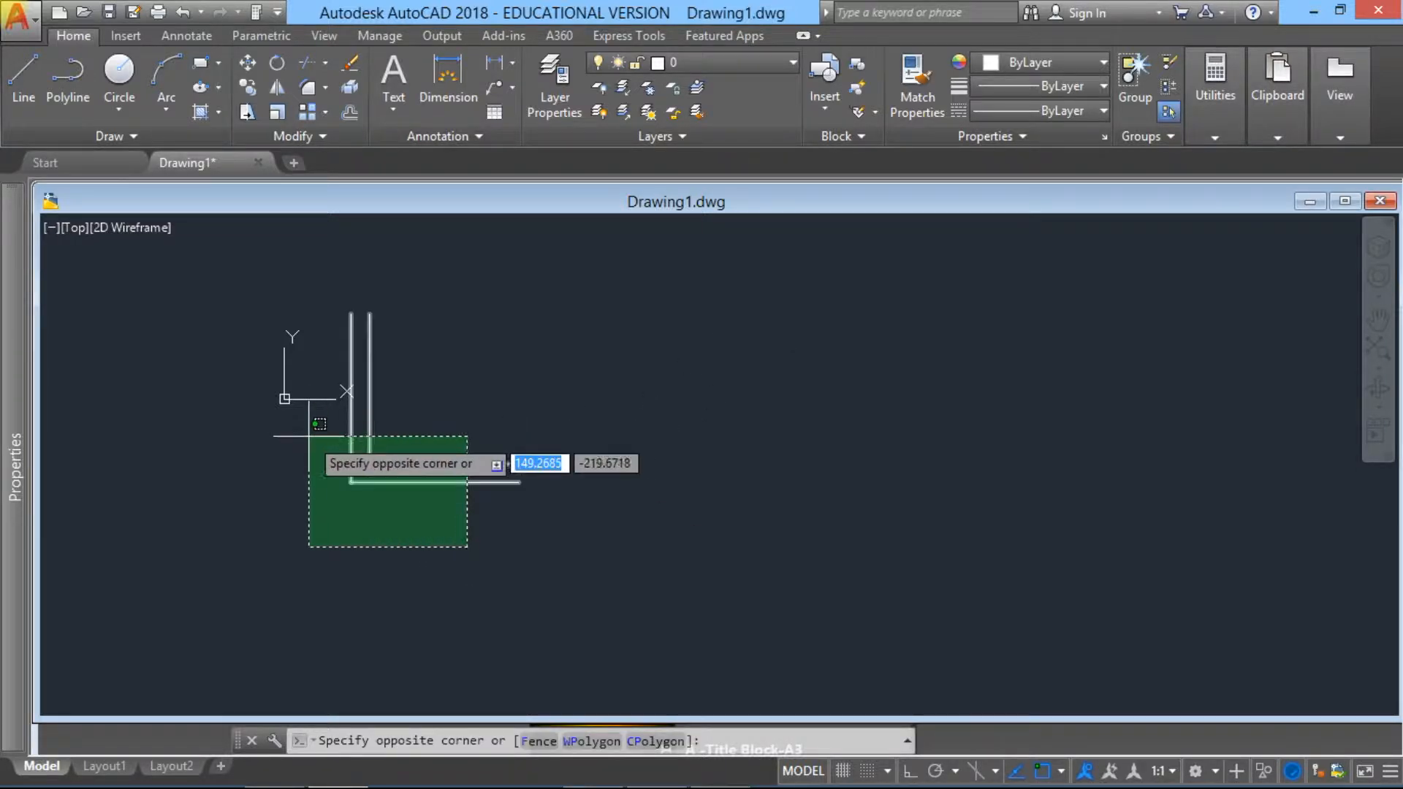
click(304, 430)
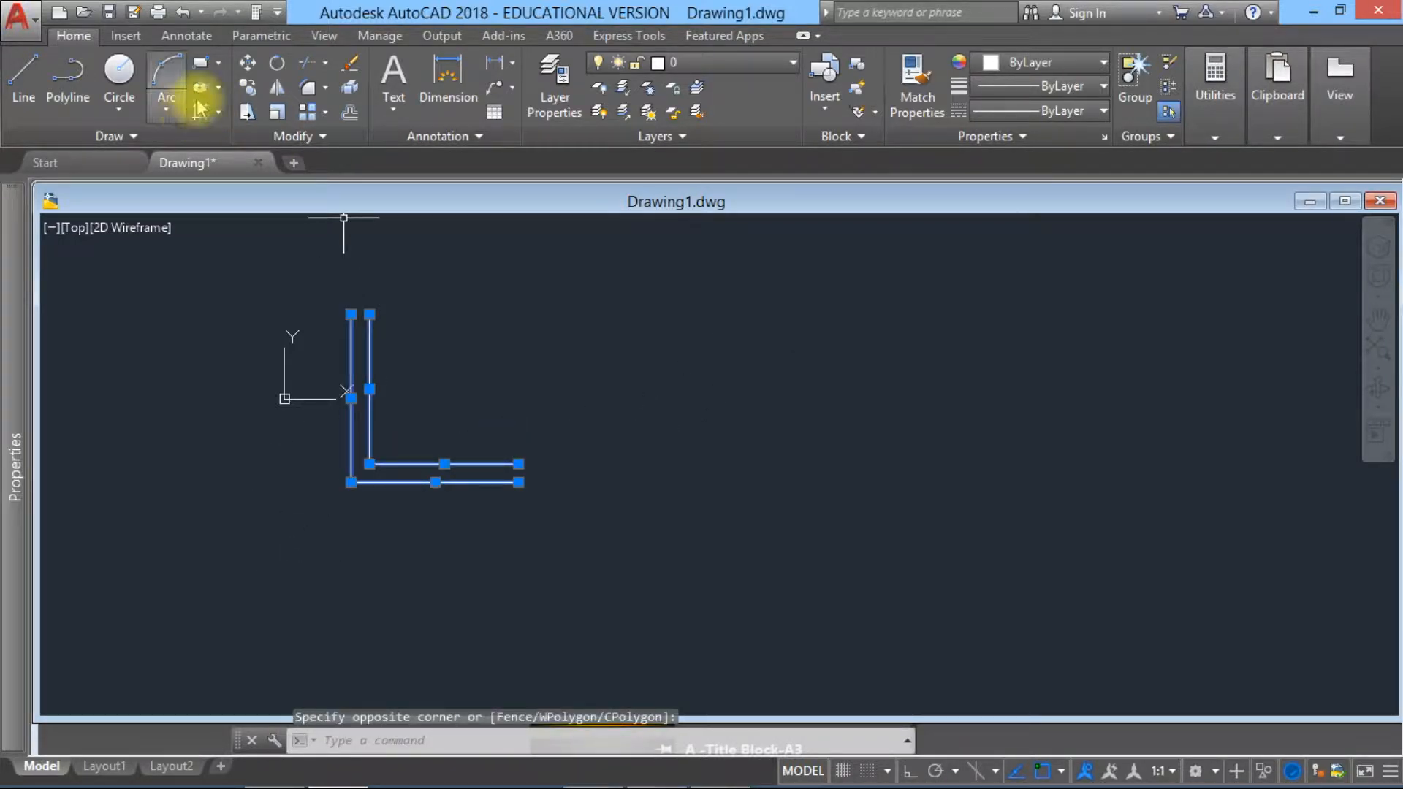
click(247, 63)
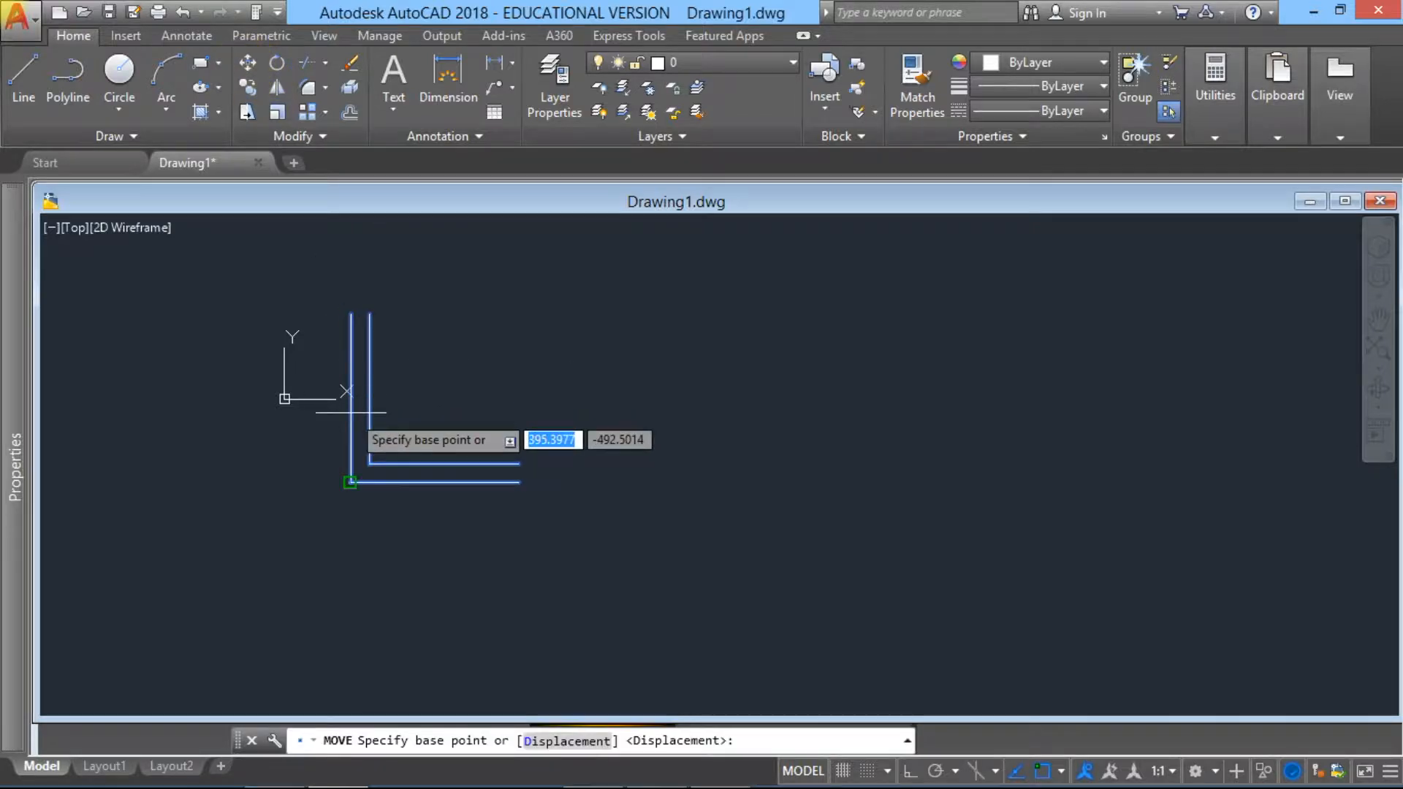
click(351, 482)
click(432, 309)
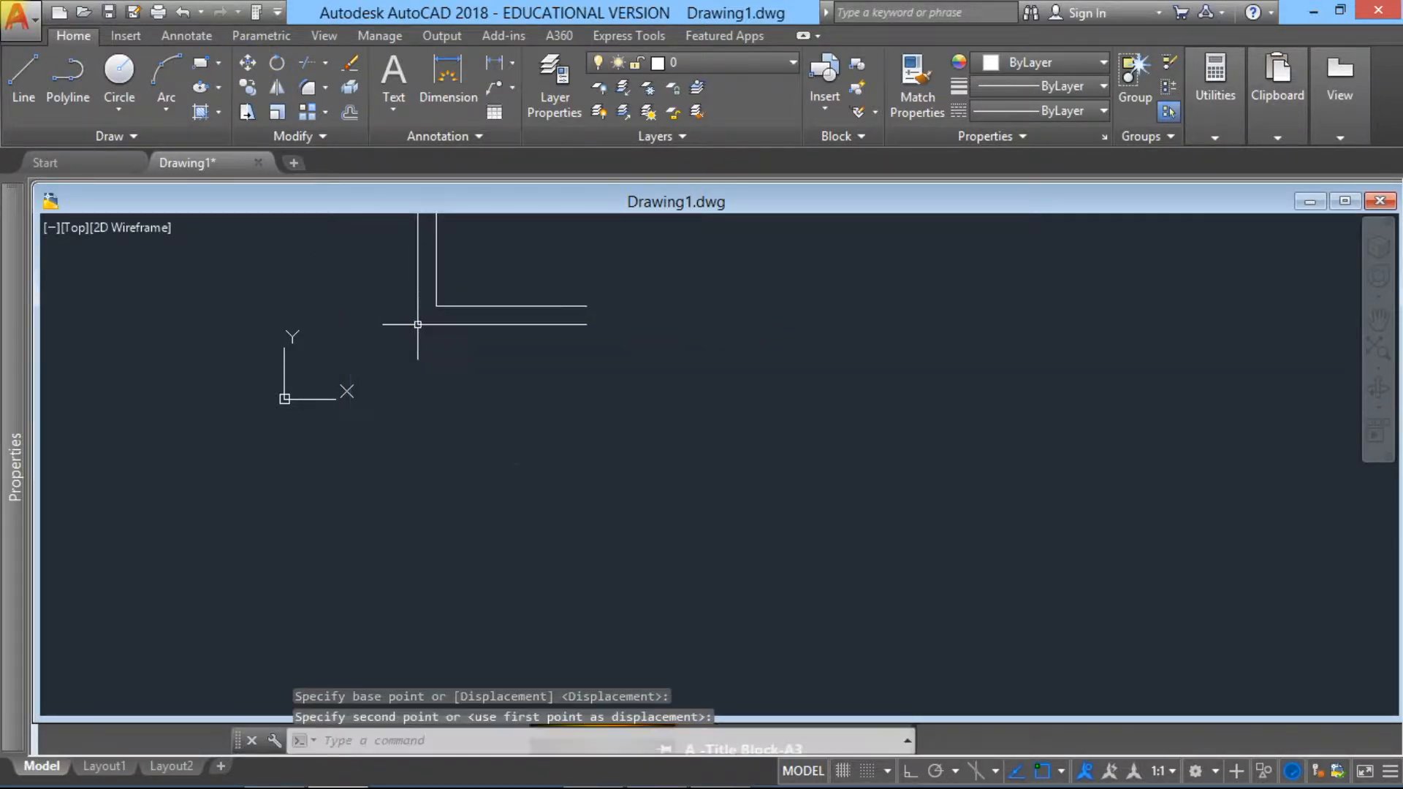
mouse_move(425, 375)
middle_down()
mouse_move(276, 642)
mouse_move(404, 626)
mouse_move(475, 648)
middle_up()
scroll(335, 585, up, 4)
scroll(312, 610, up, 2)
scroll(543, 521, down, 2)
scroll(559, 568, down, 2)
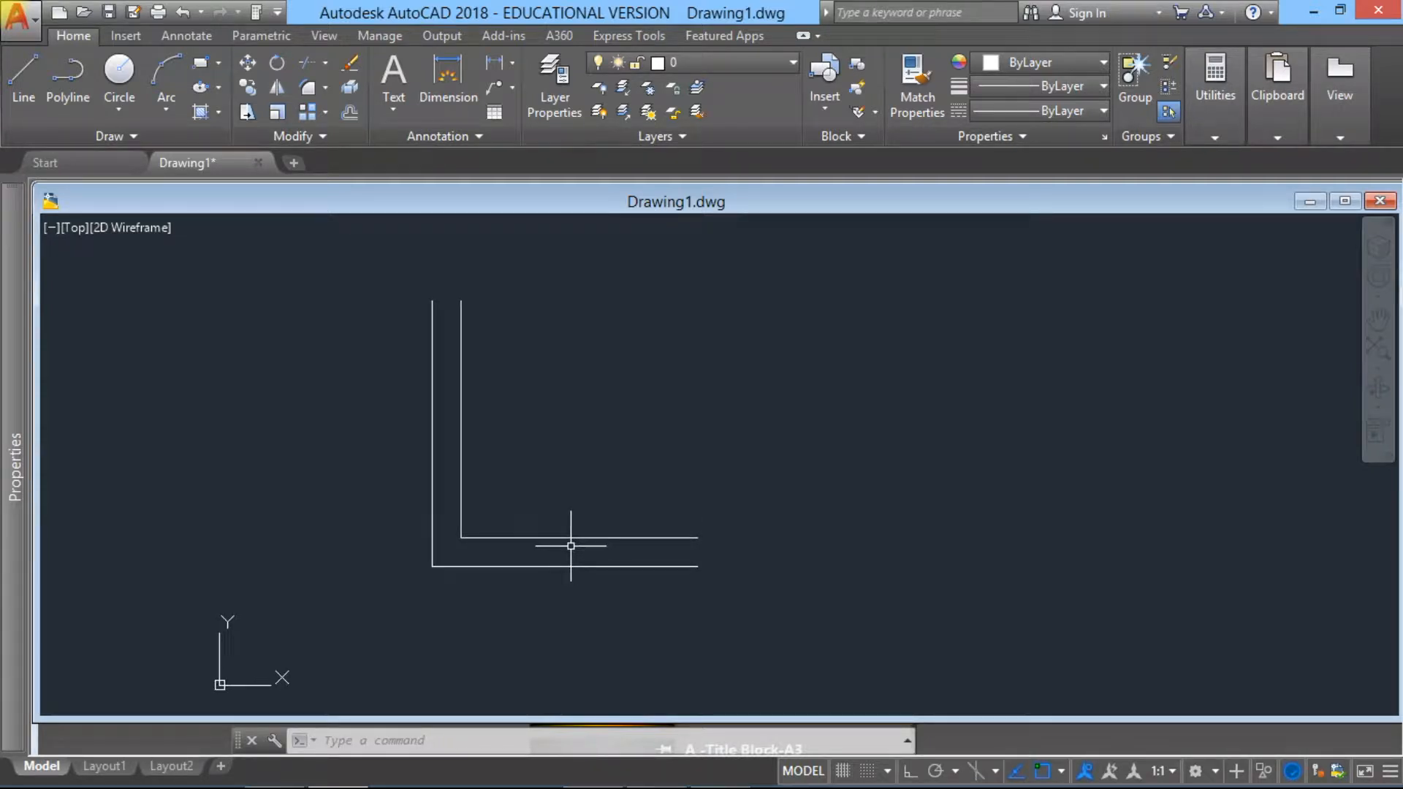
mouse_move(751, 479)
middle_down()
mouse_move(633, 512)
mouse_move(613, 502)
middle_up()
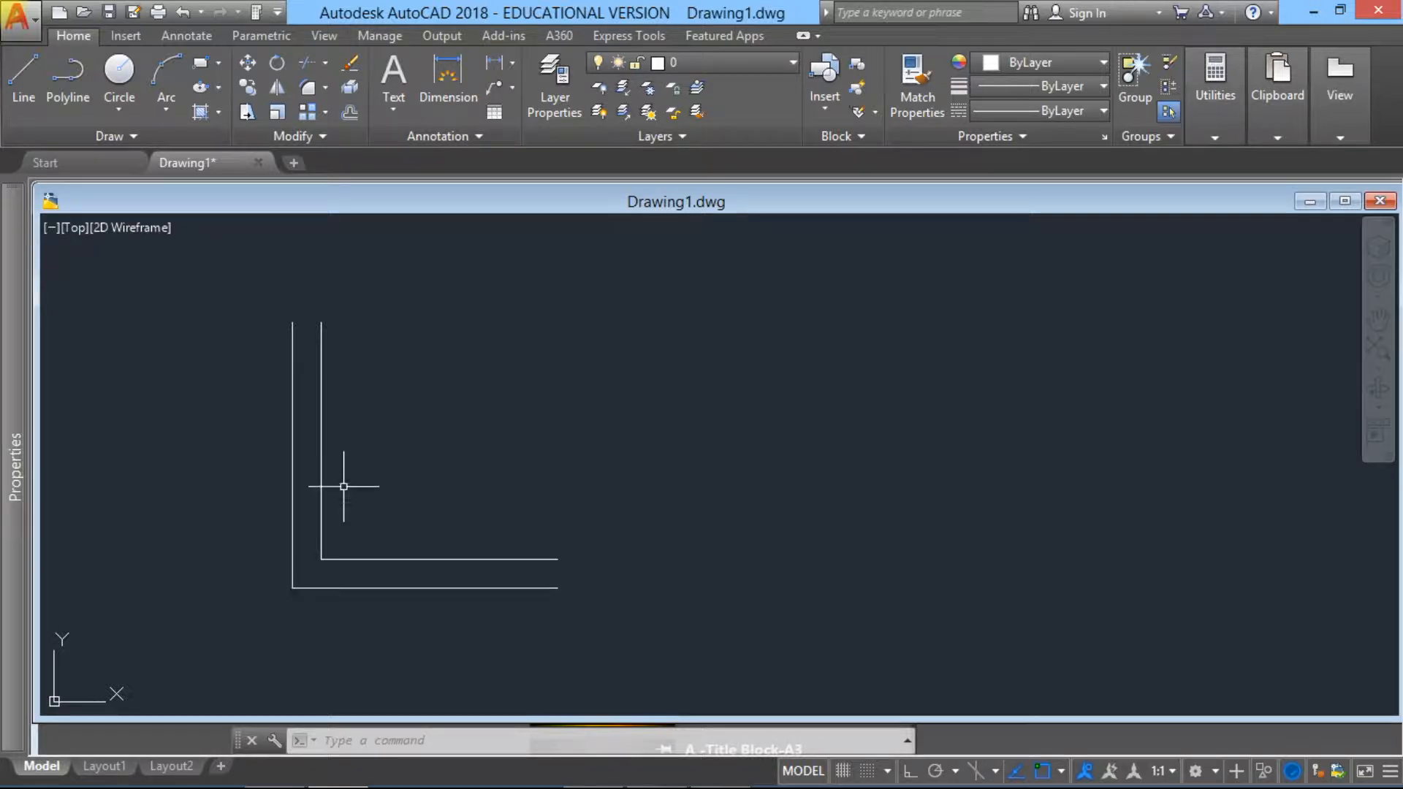
click(204, 67)
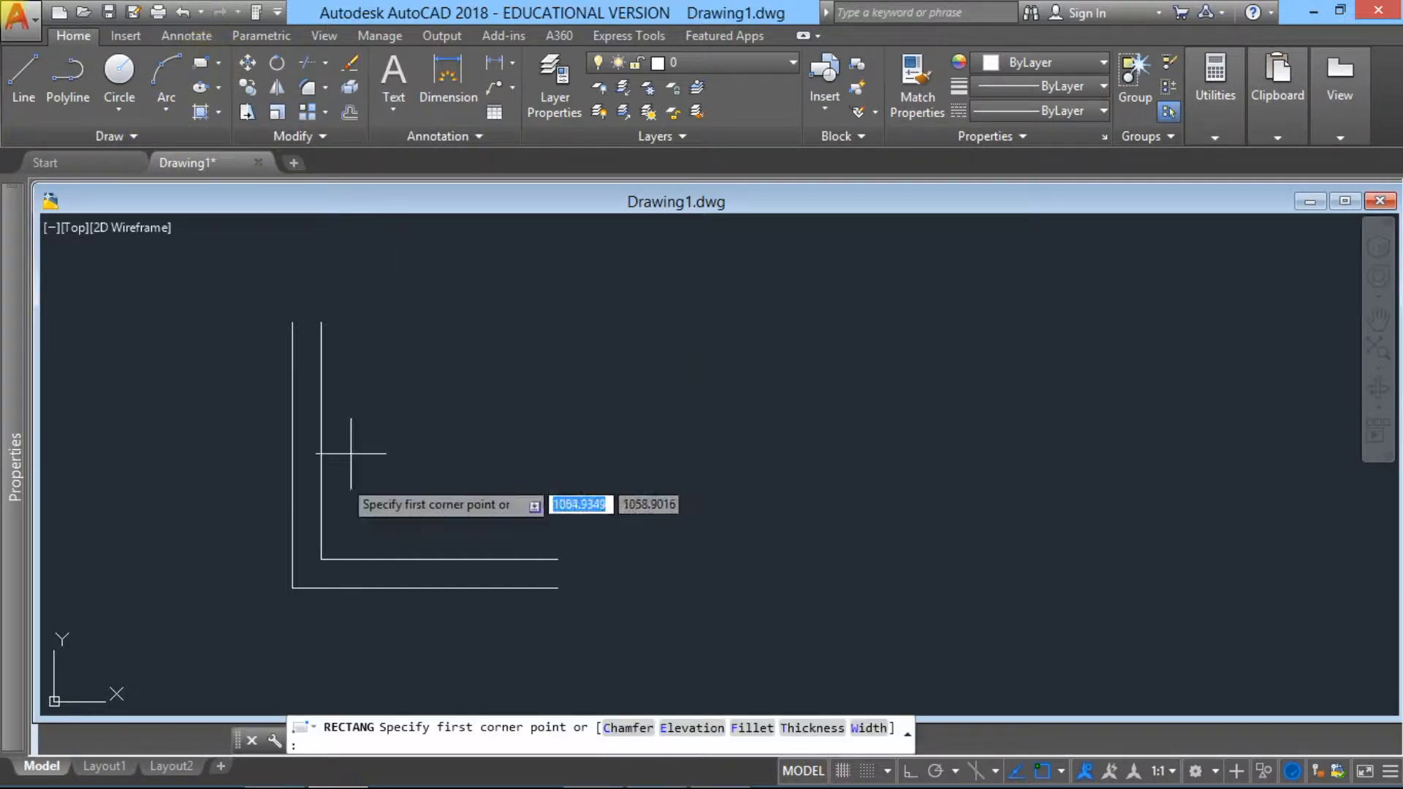
click(290, 588)
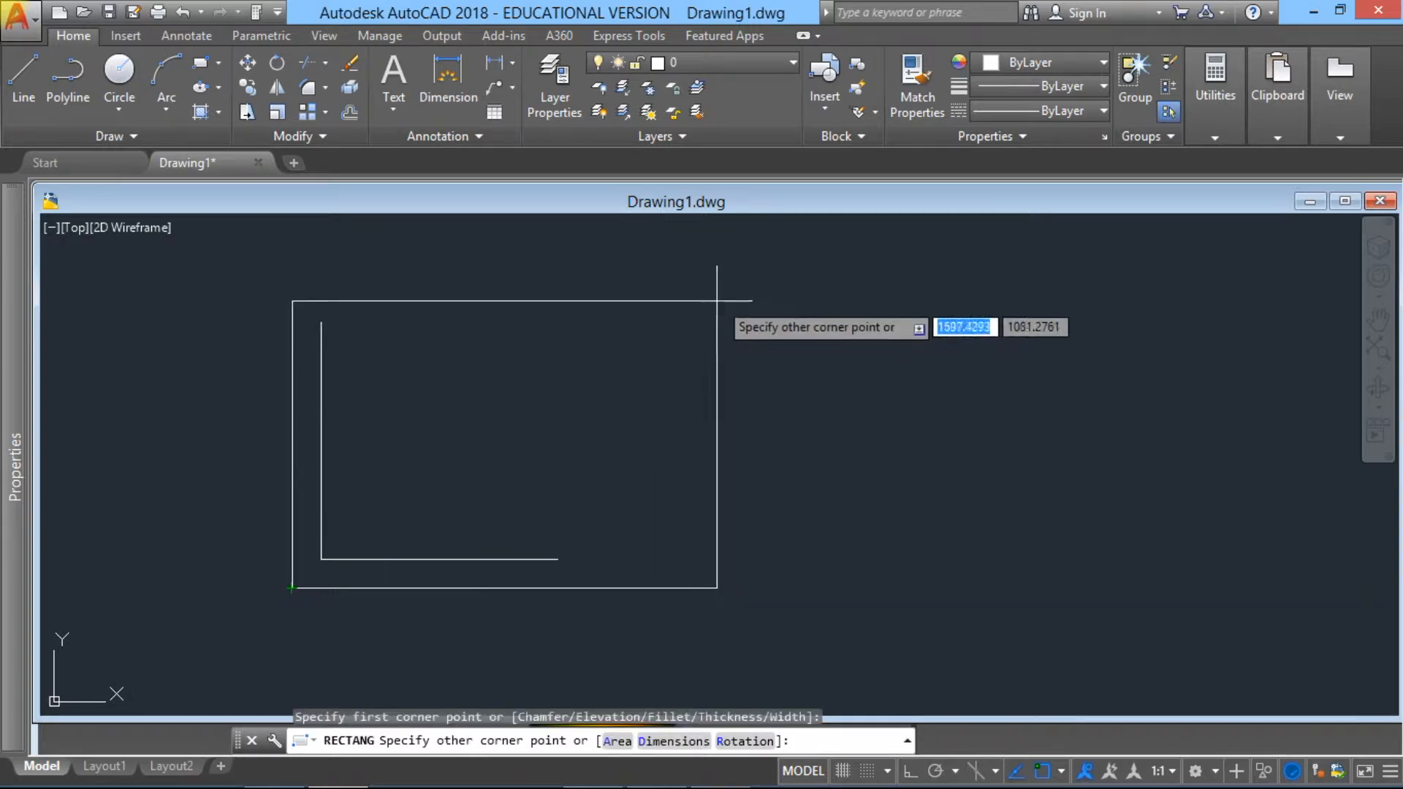
middle_drag(779, 248, 642, 355)
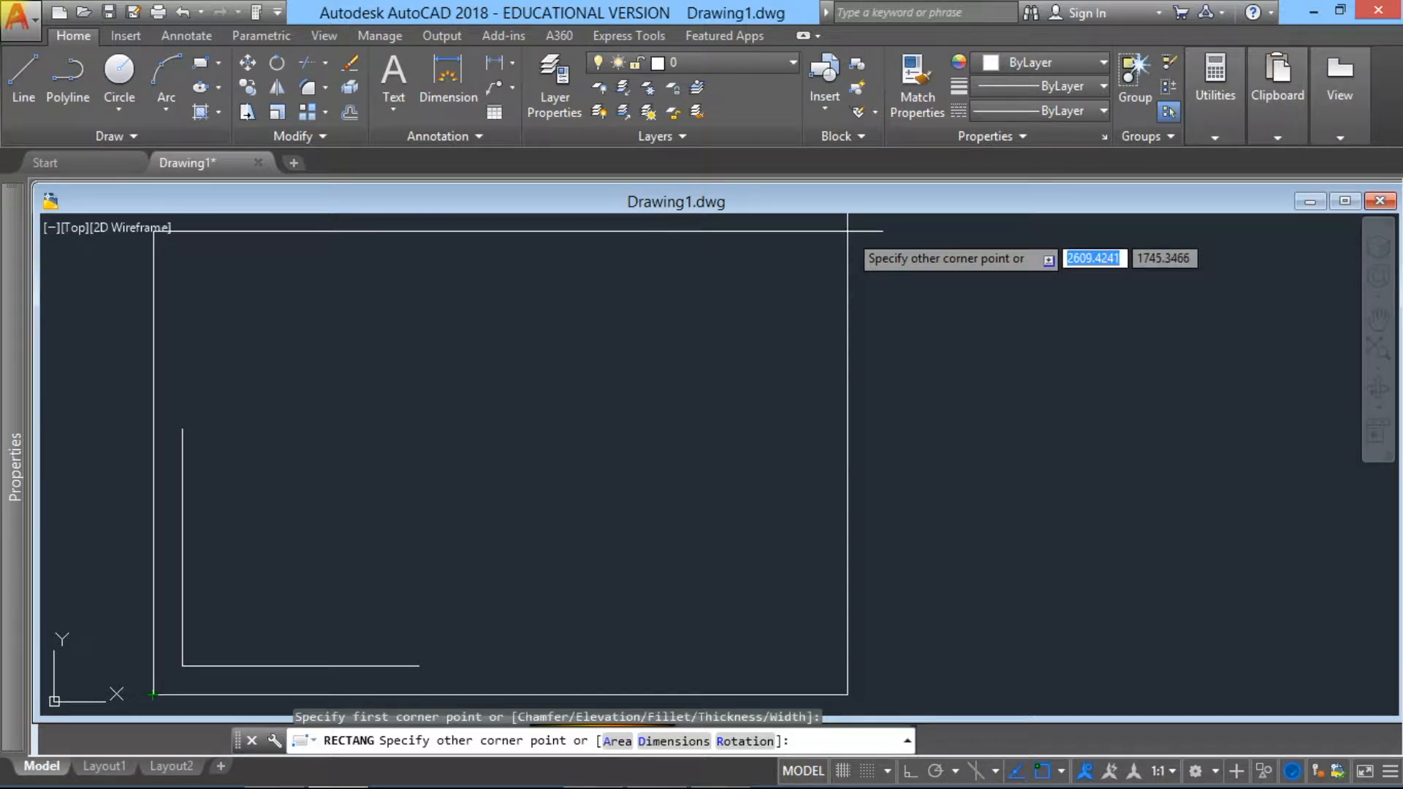
text(@)
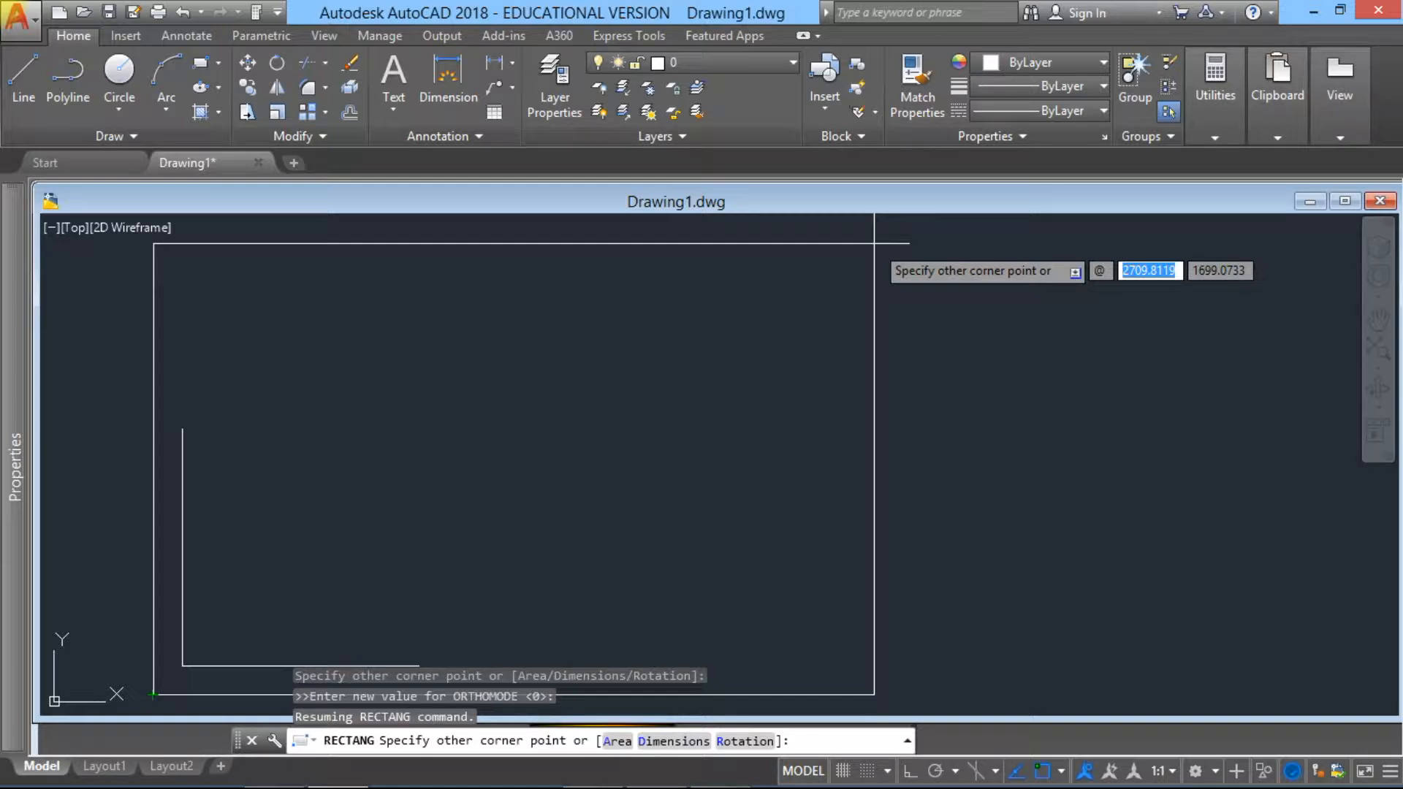
text(9)
text(44)
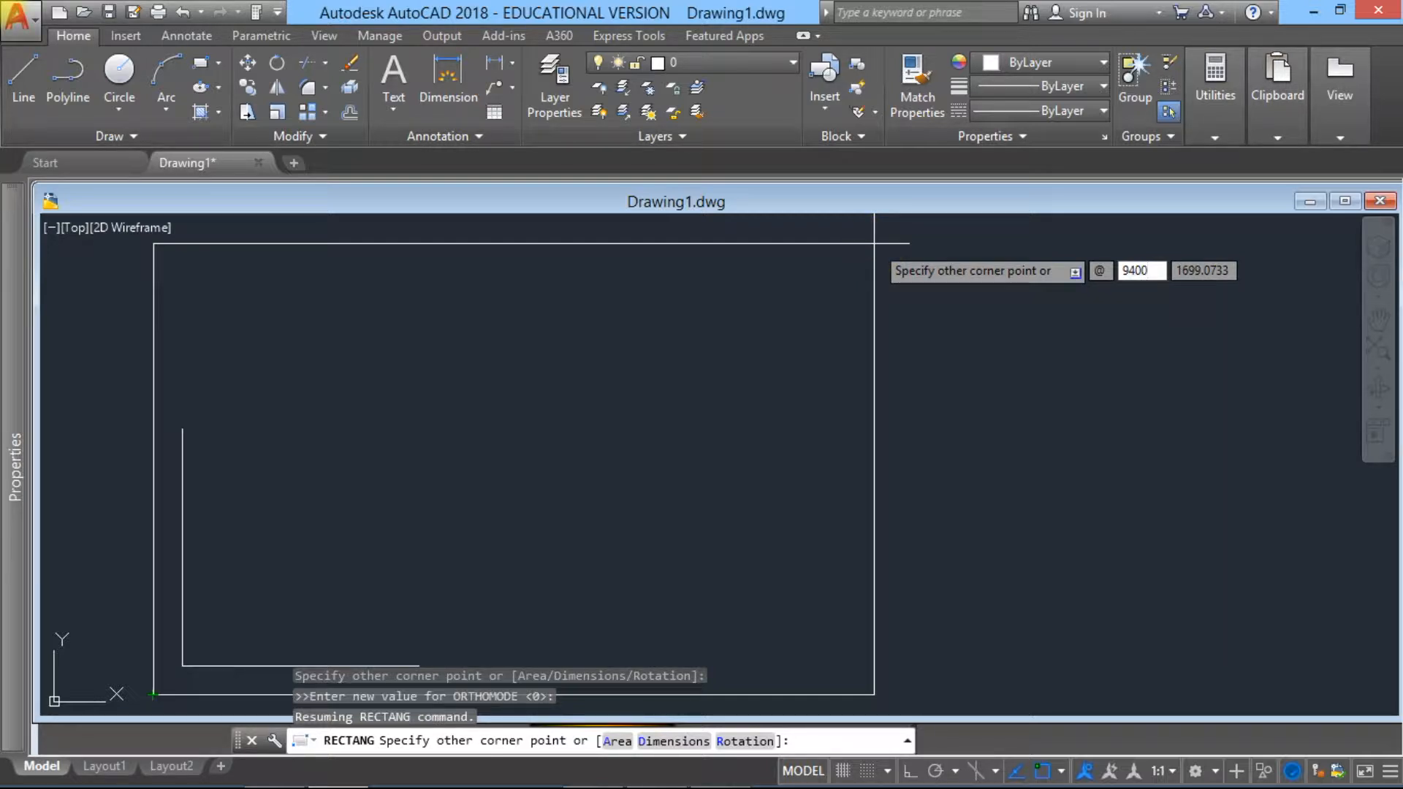
text(0)
key(Tab)
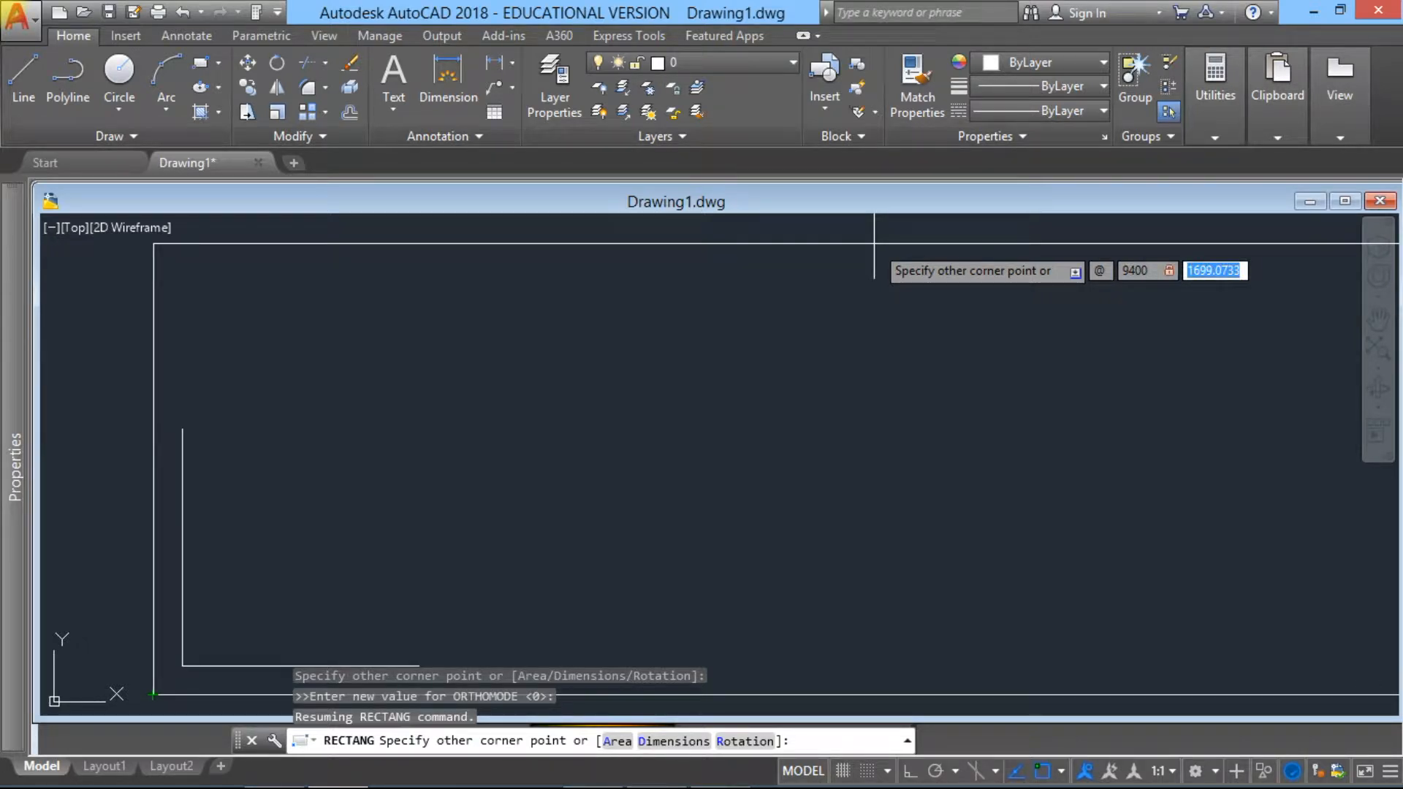
text(6400)
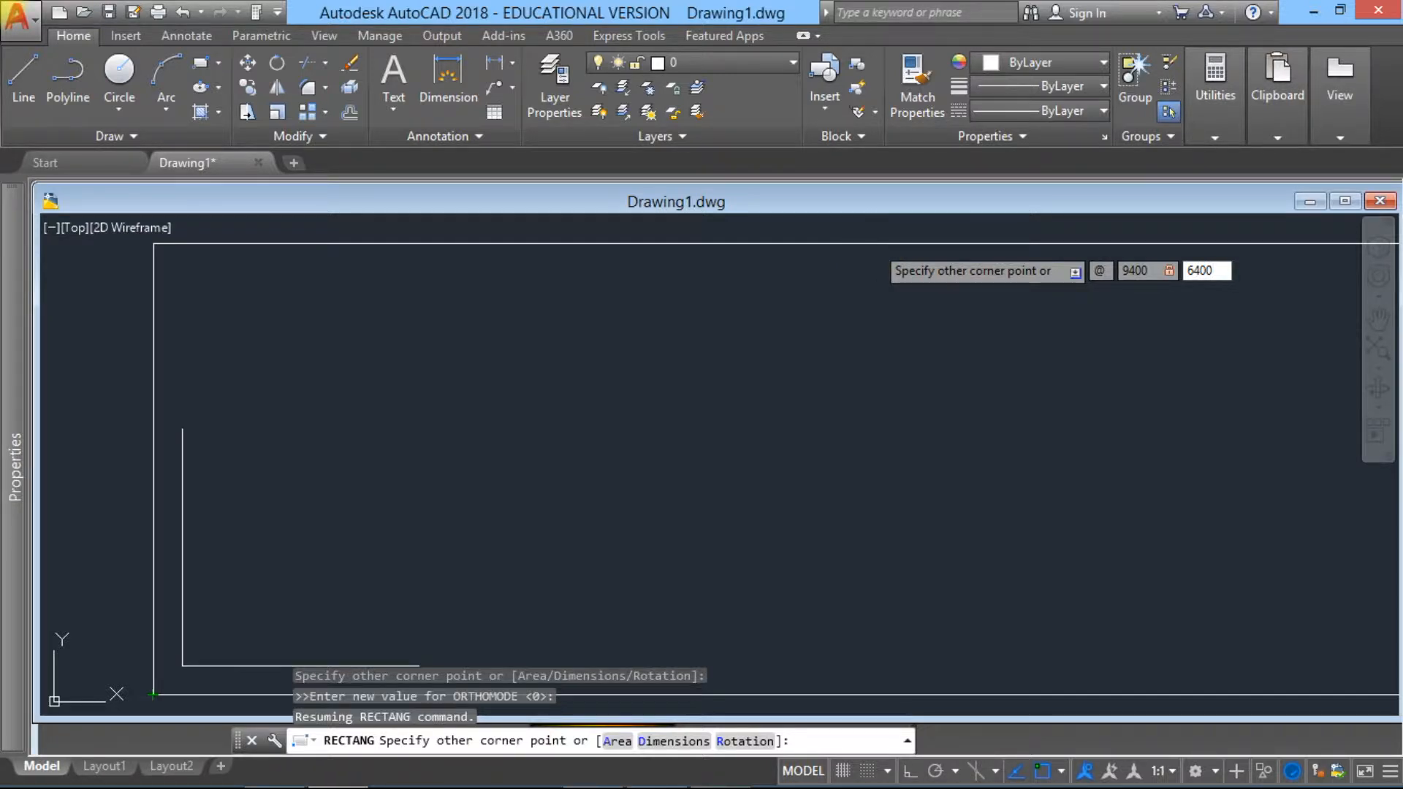
key(Return)
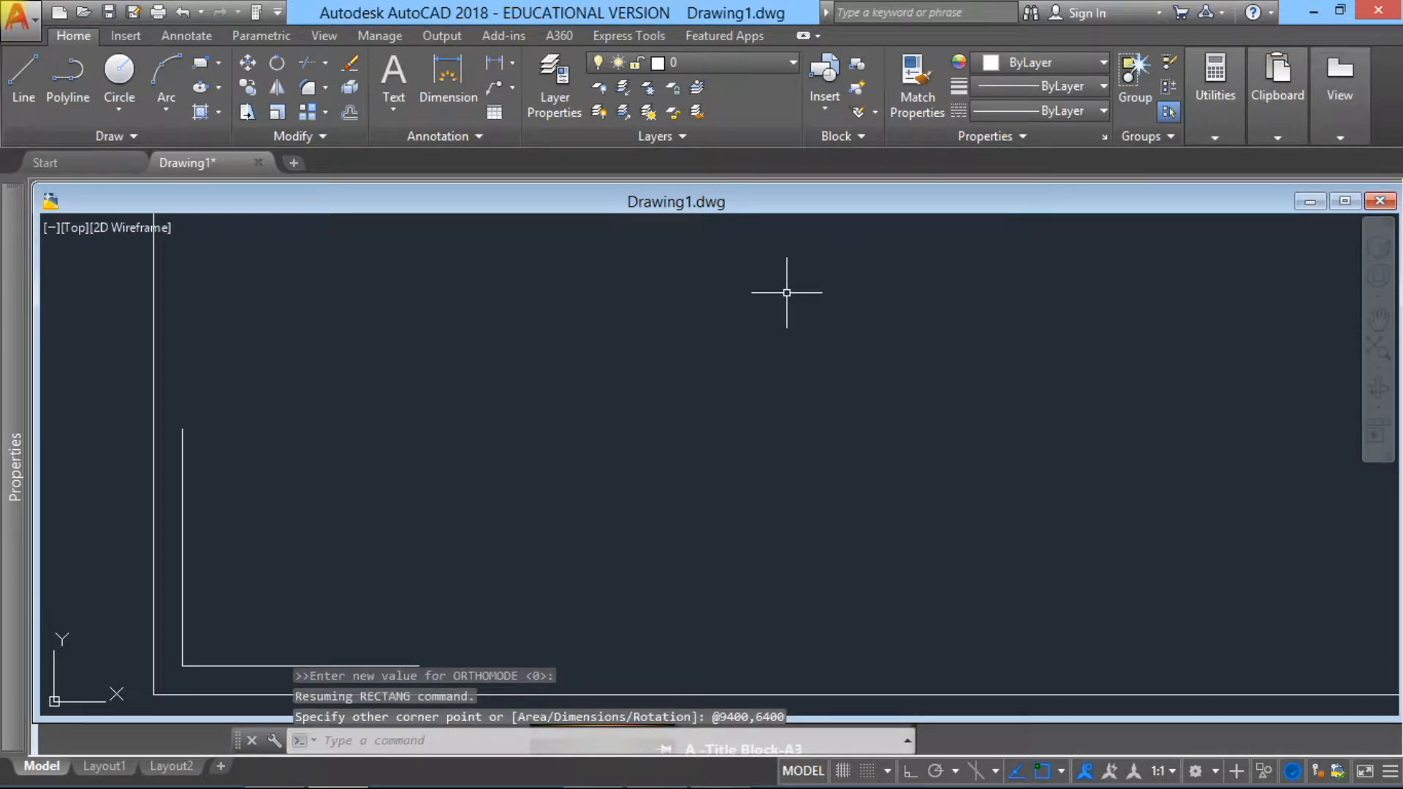
Step: Erase the two leftover inner lines of the L-shaped wall inside the rectangle's lower-left corner
text(z)
key(BackSpace)
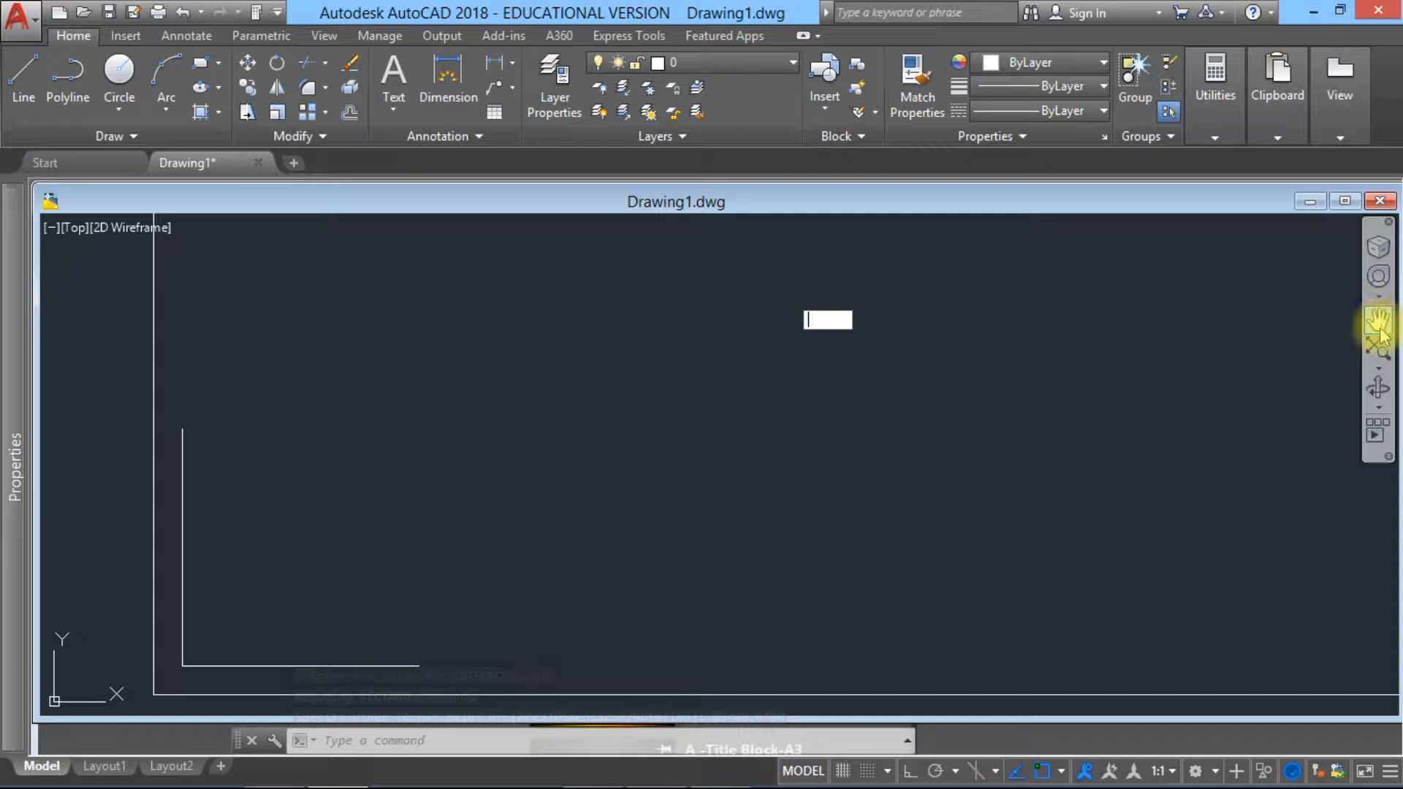
click(1378, 352)
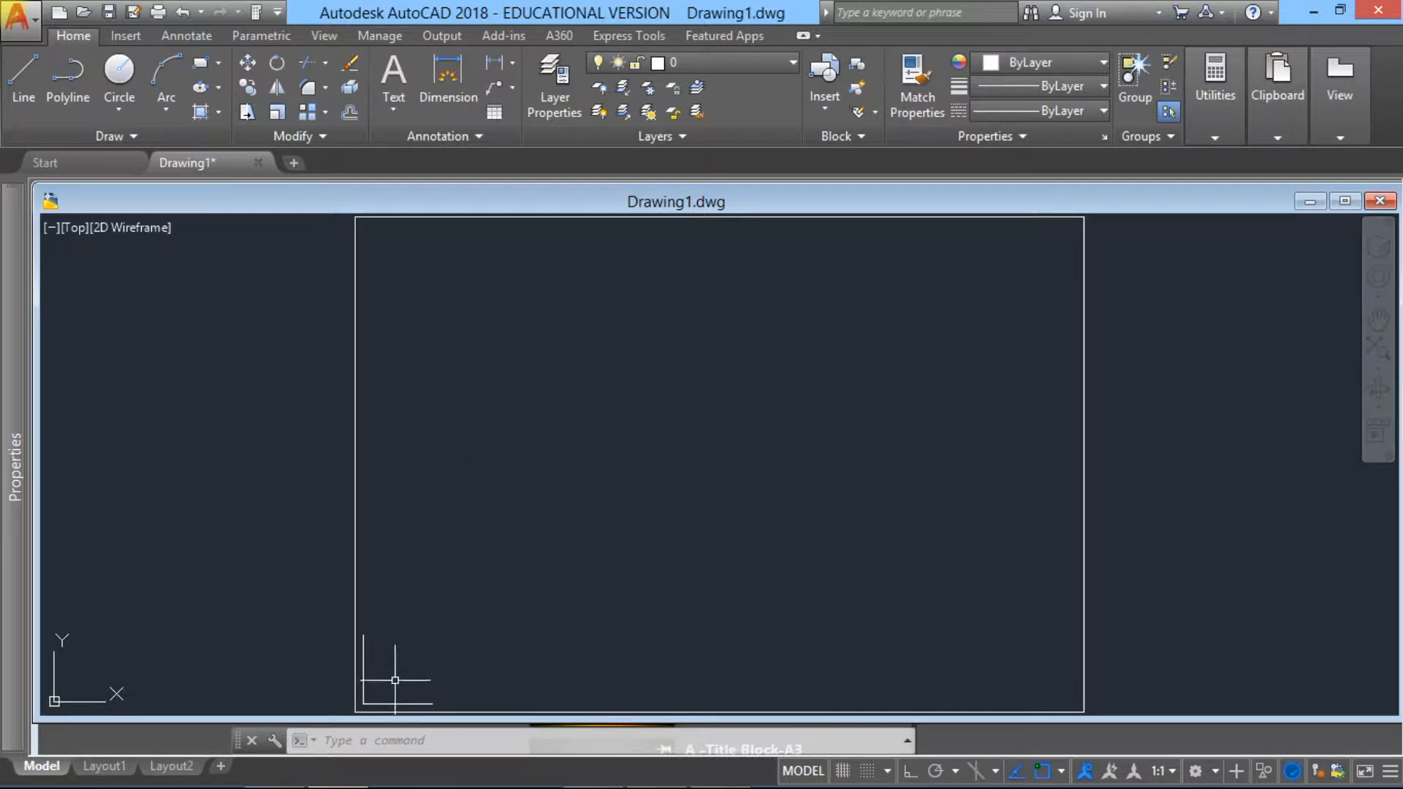
click(362, 662)
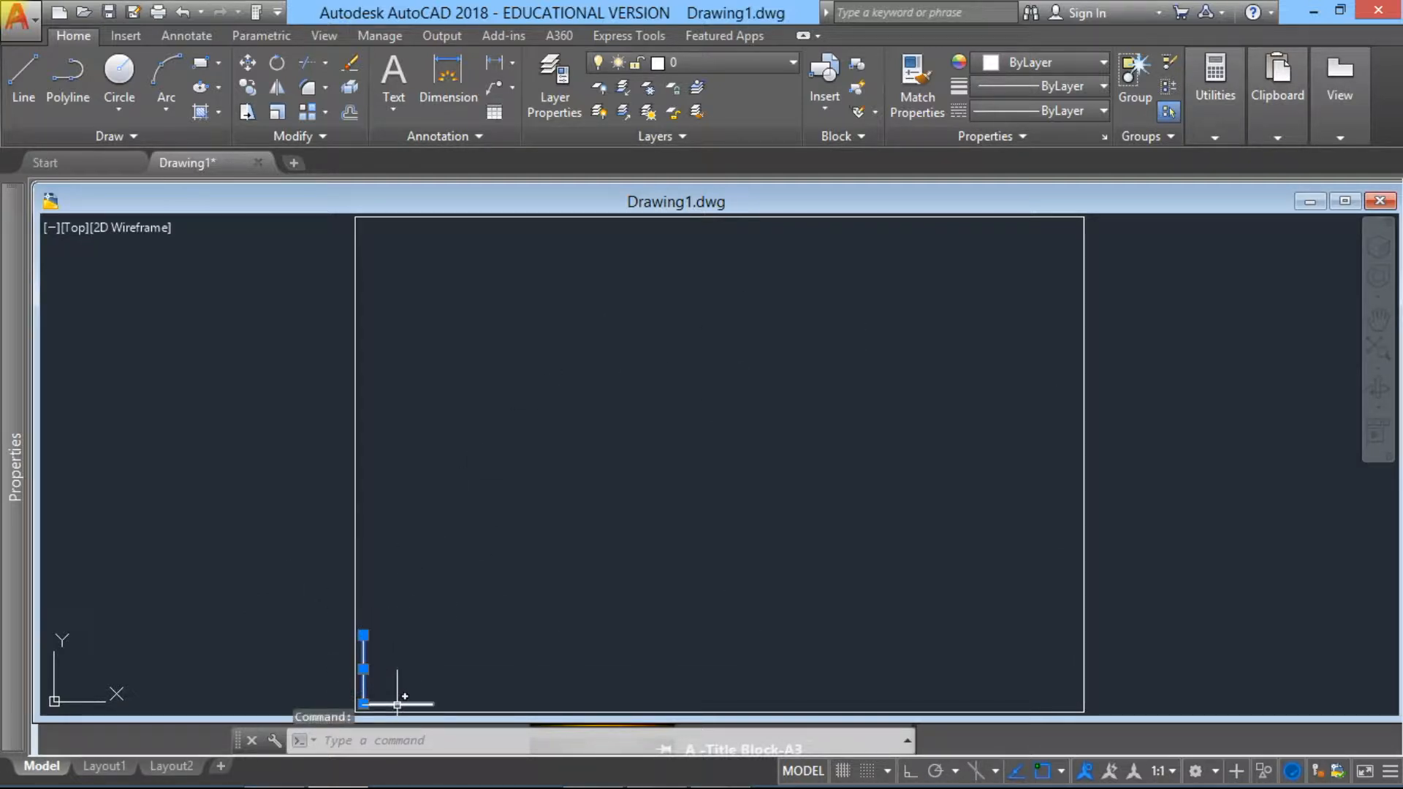
click(400, 703)
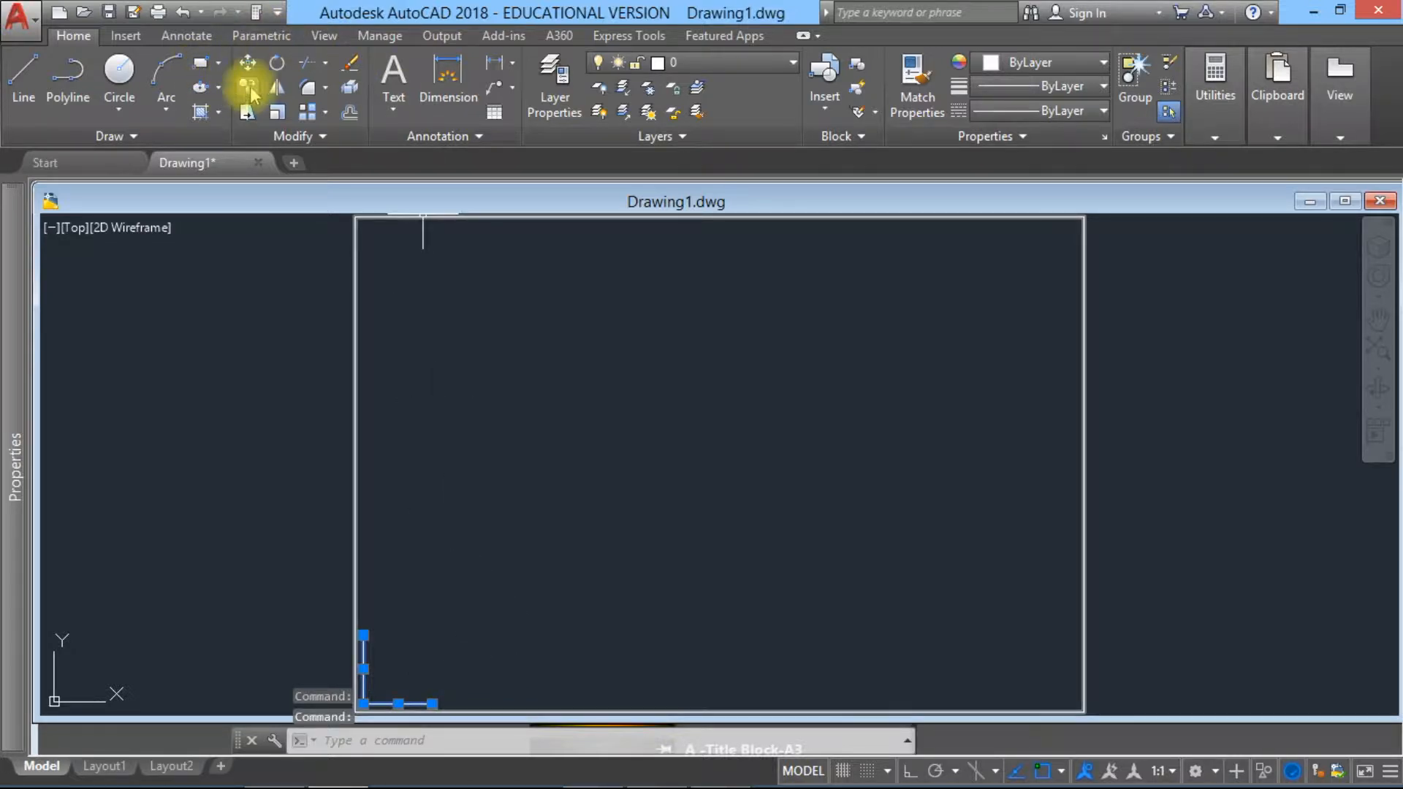
click(351, 64)
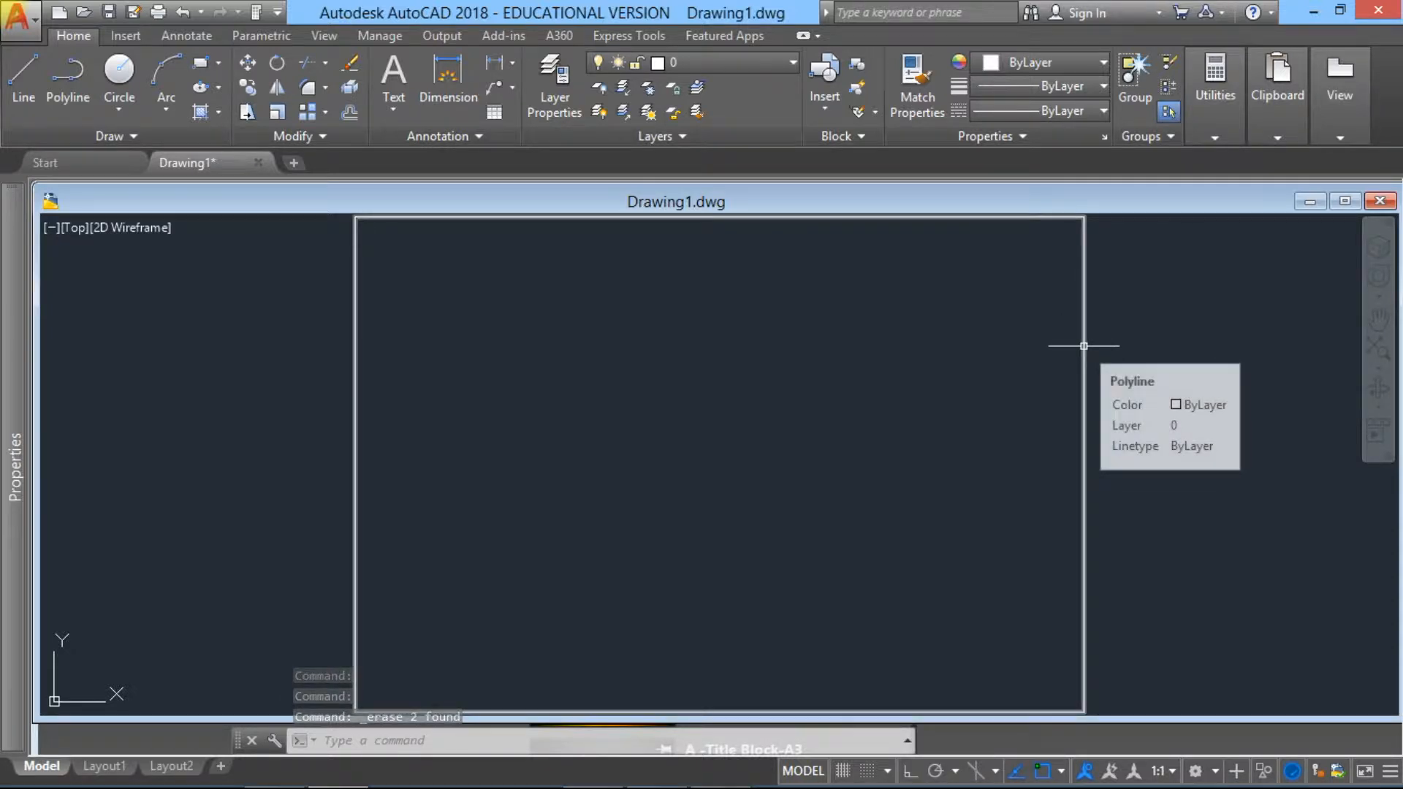
Step: Offset the outer wall rectangle 110 units inward
click(352, 114)
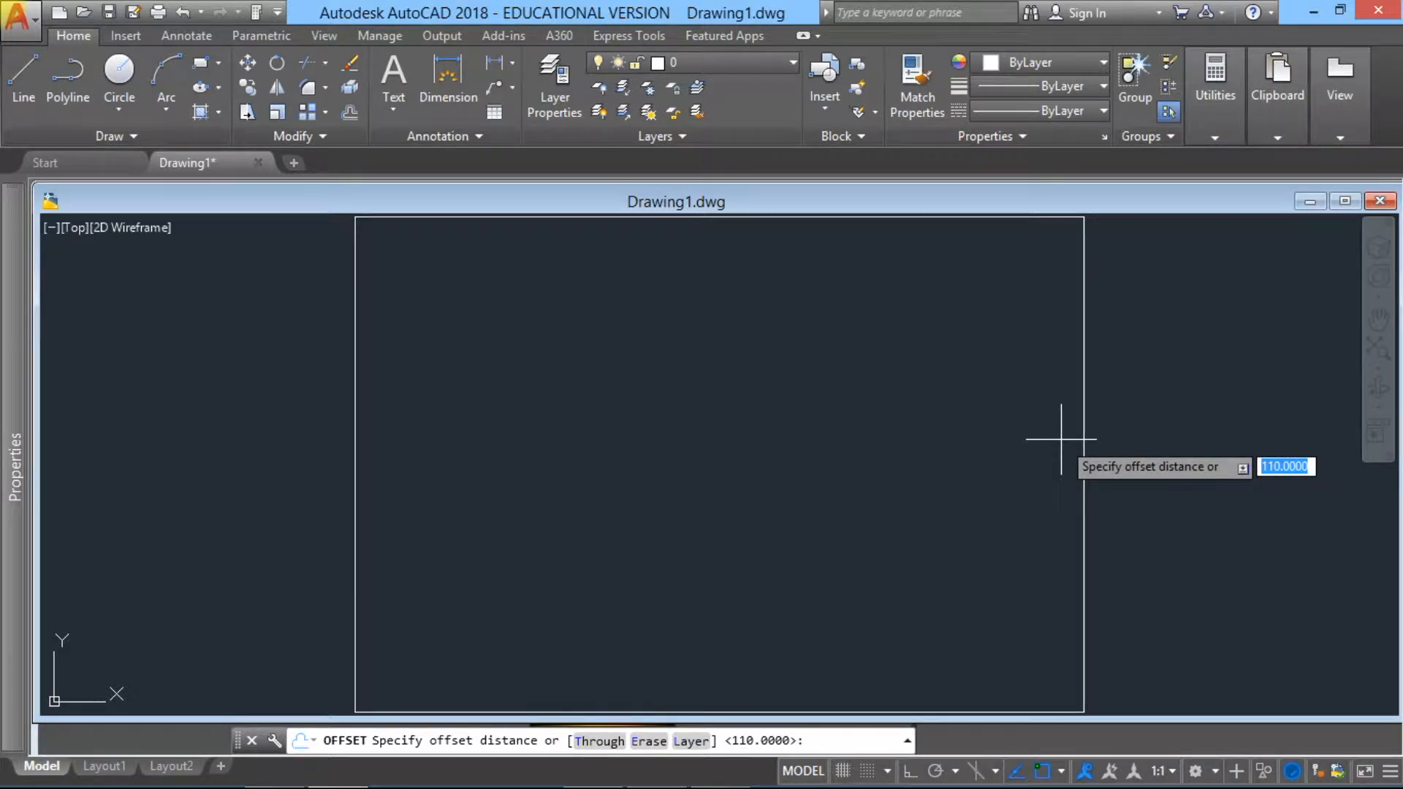
text(110)
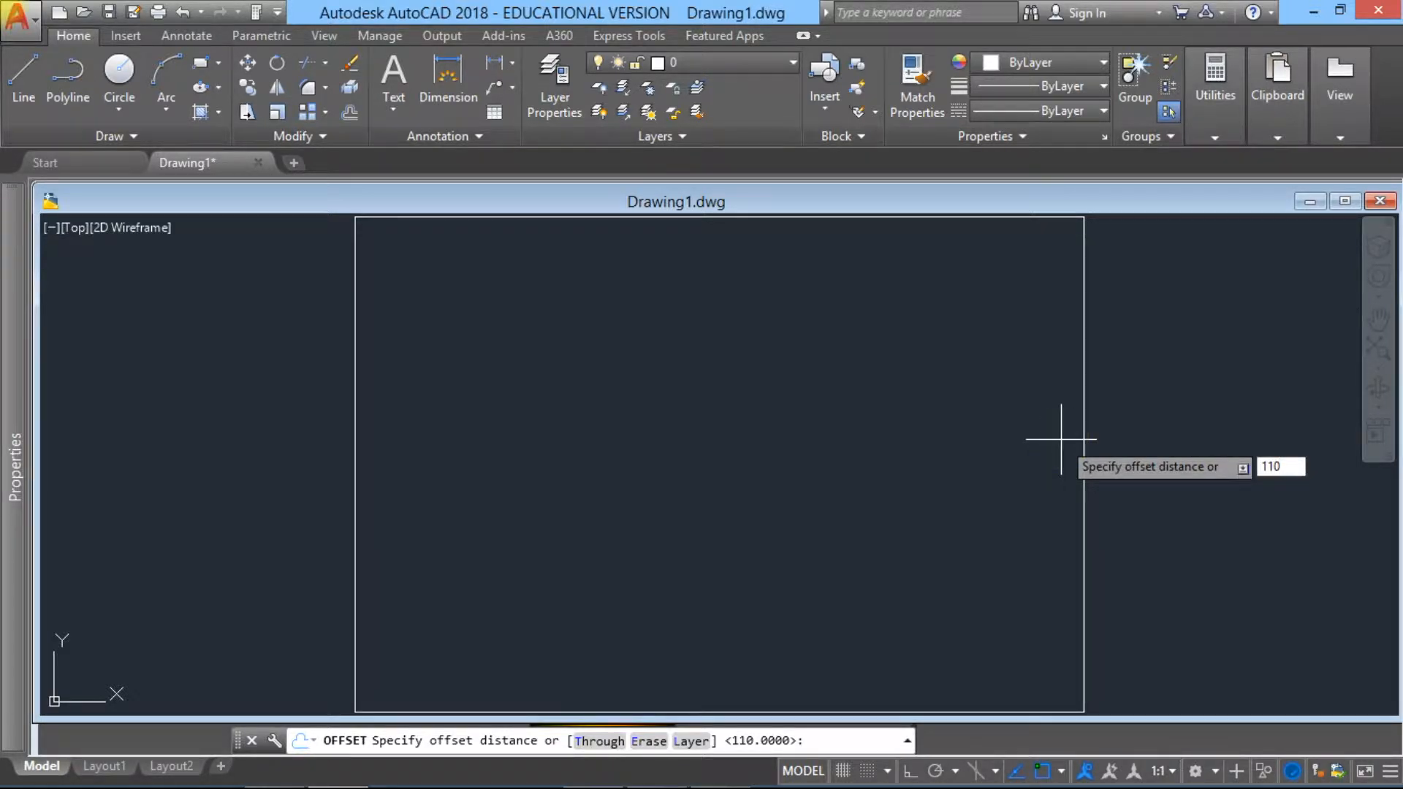
key(Return)
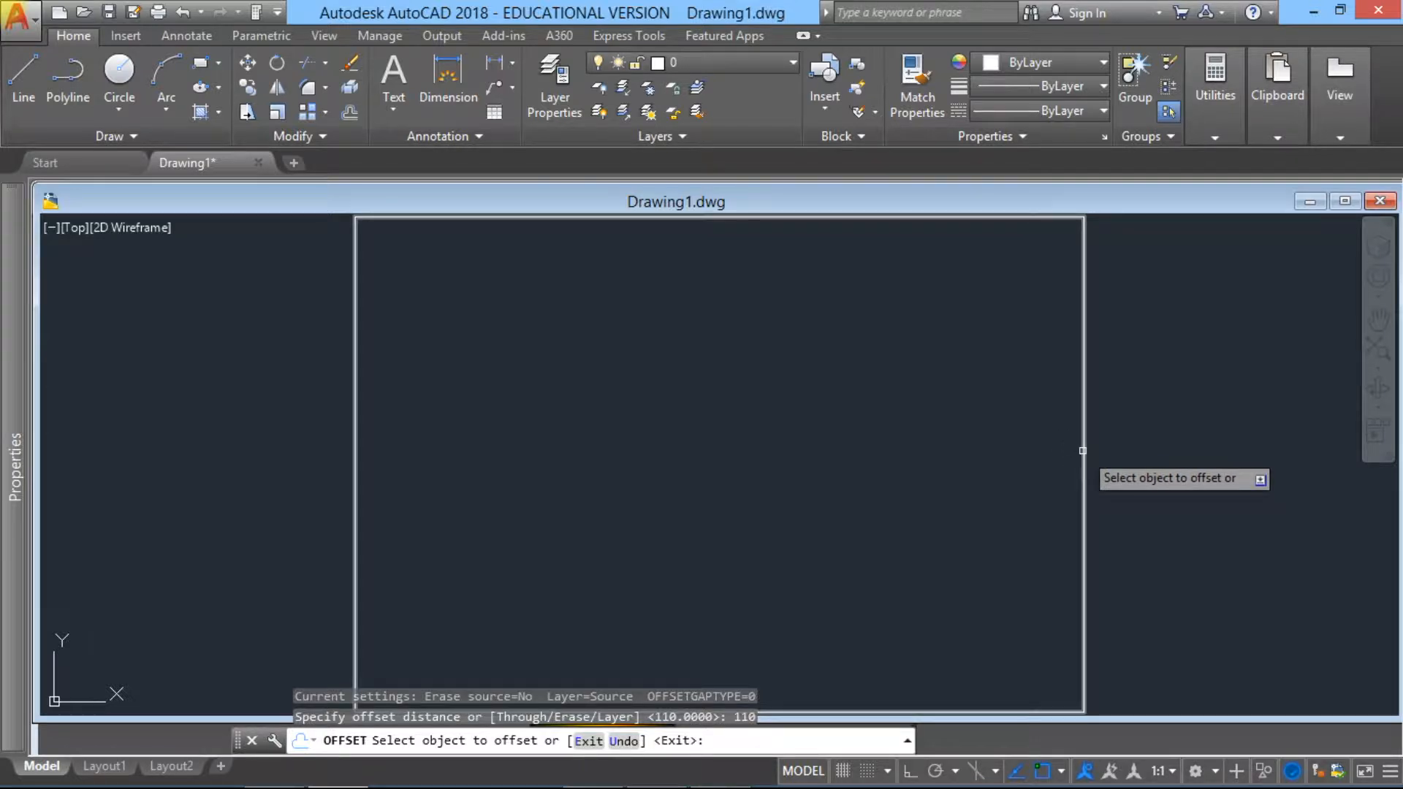
click(1083, 449)
click(1066, 450)
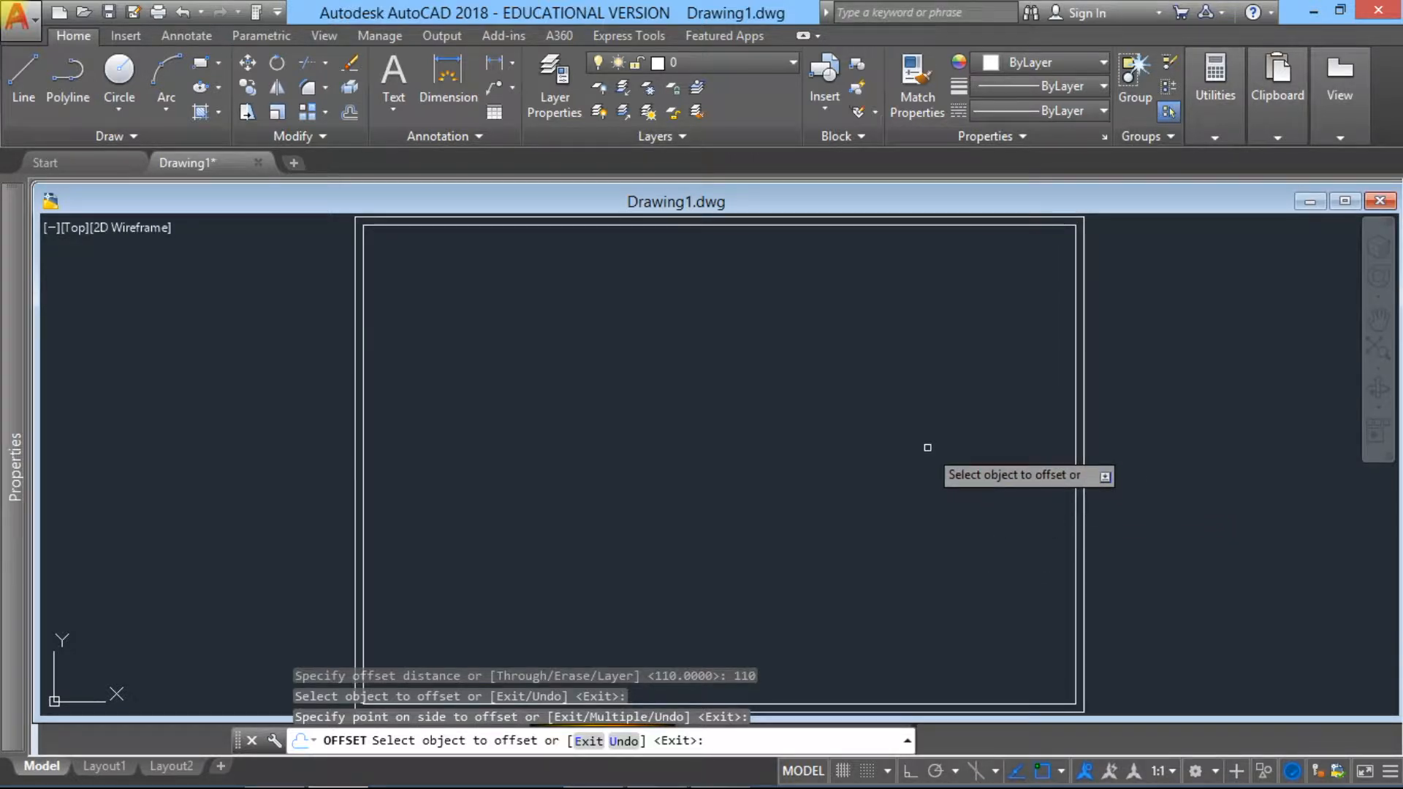
key(Escape)
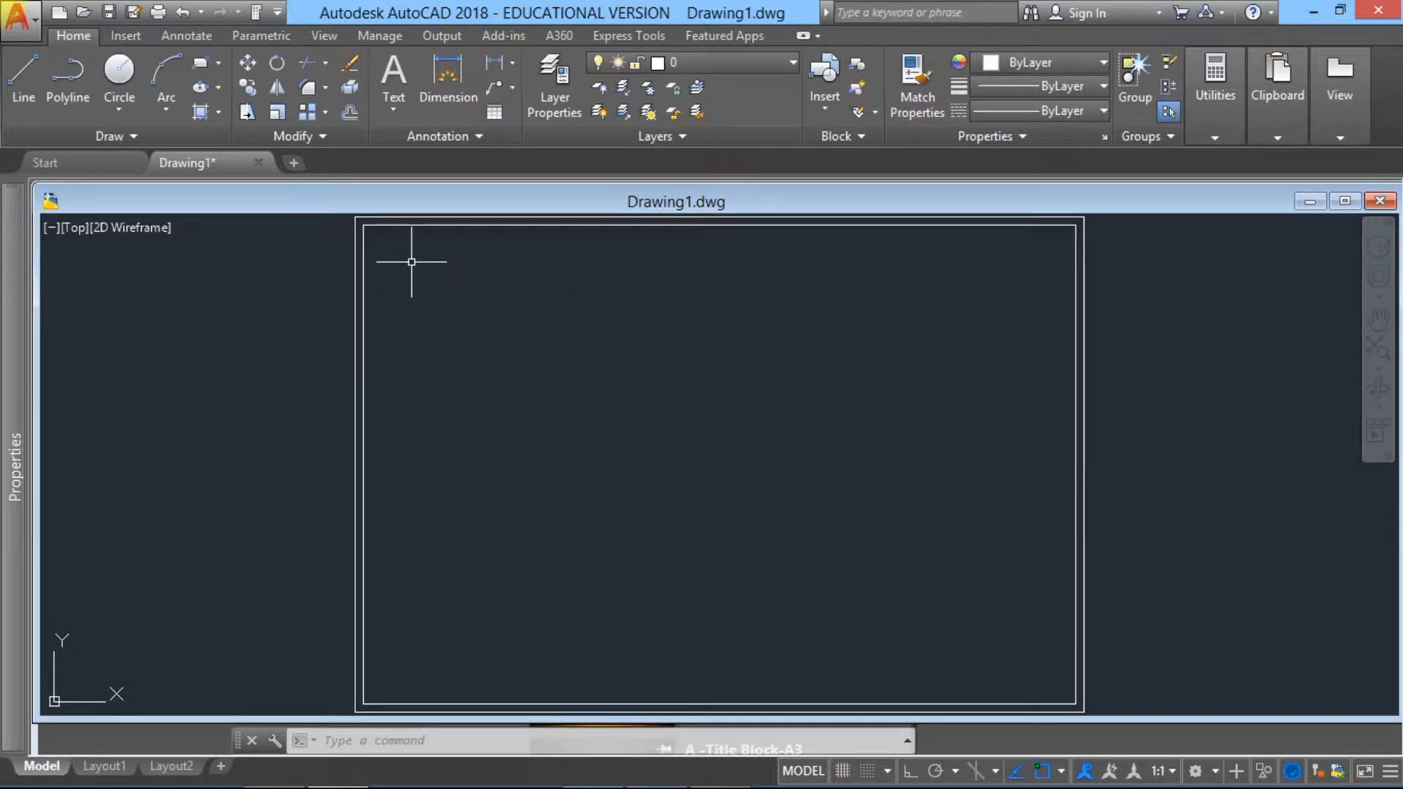
Step: Offset the inner rectangle a further 40 units inward to form the wall cavity
click(351, 113)
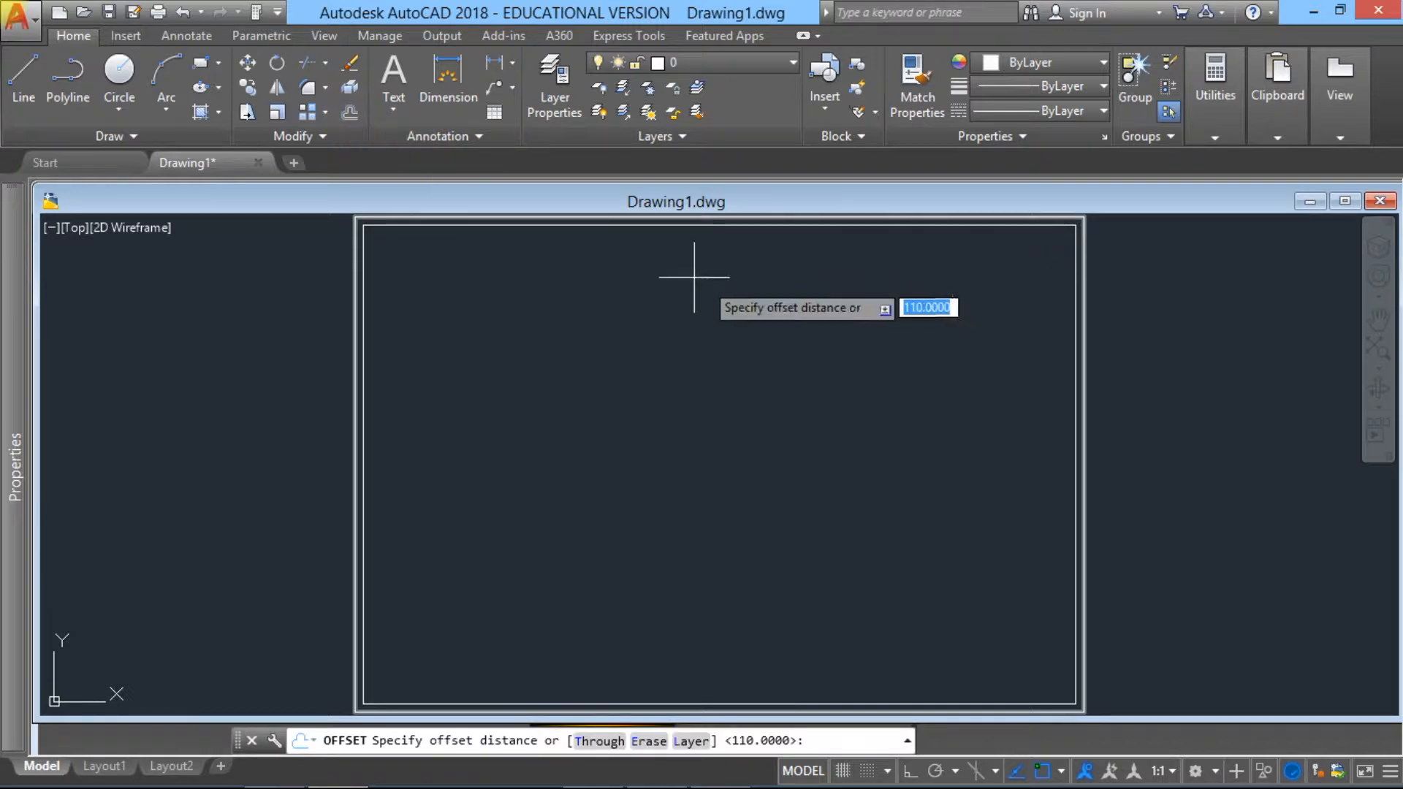
text(40)
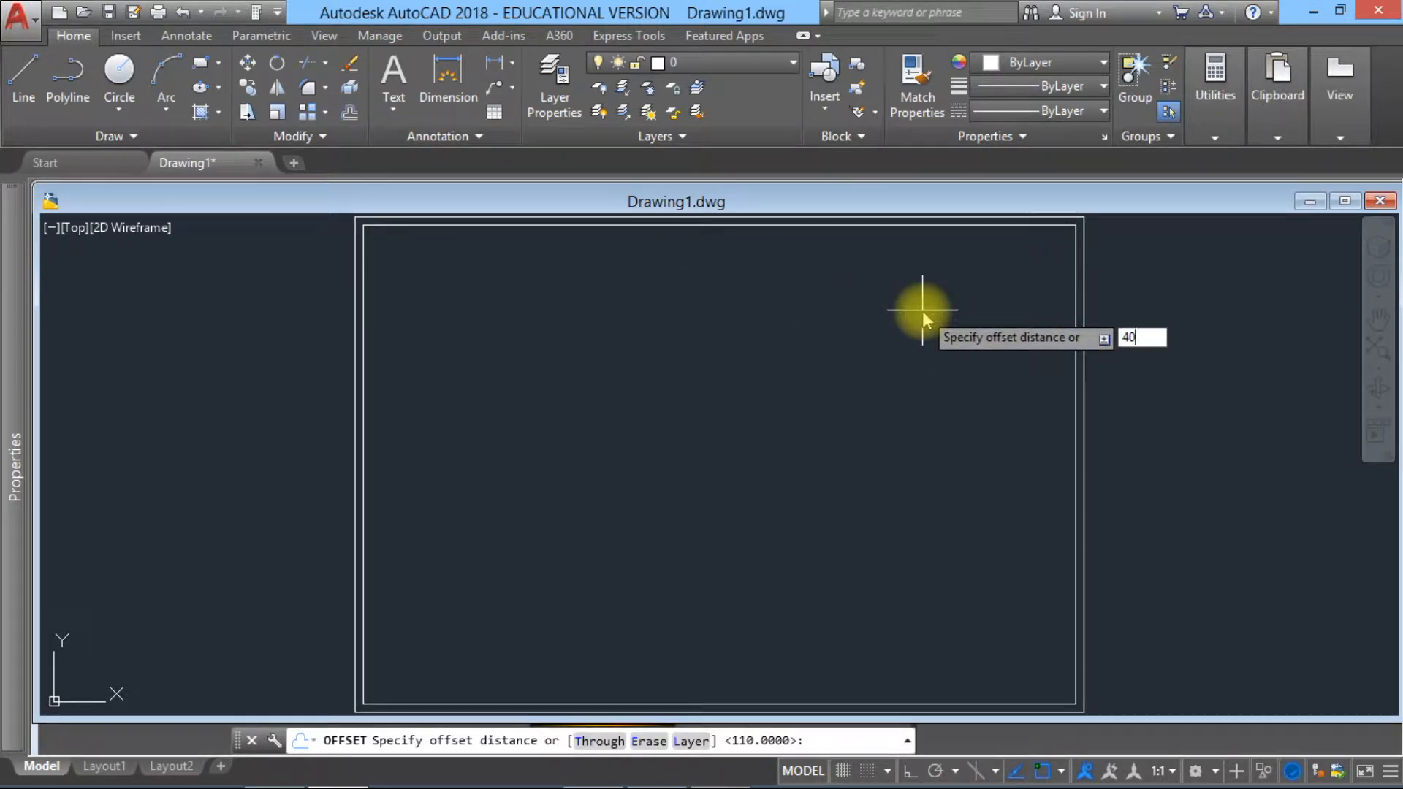
key(Return)
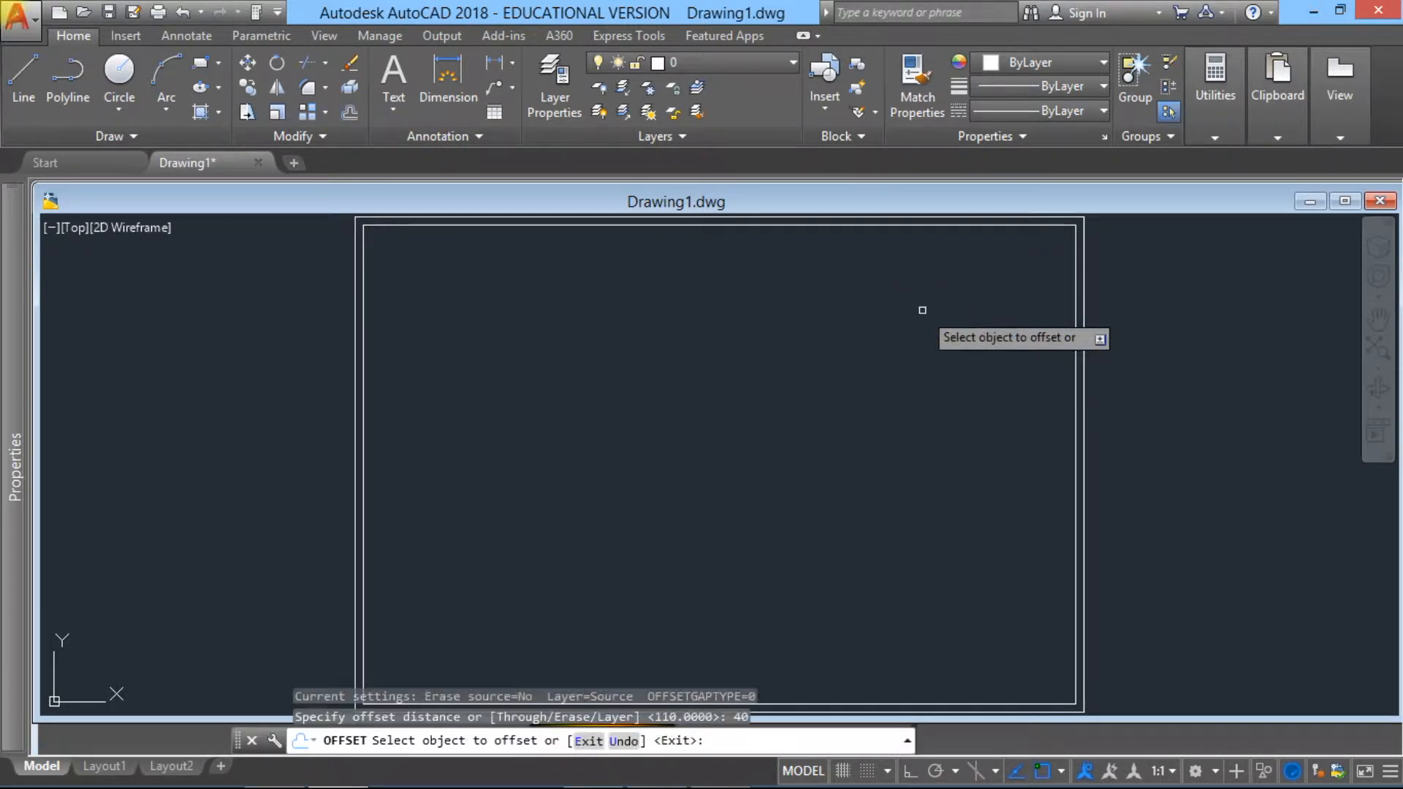
click(1078, 312)
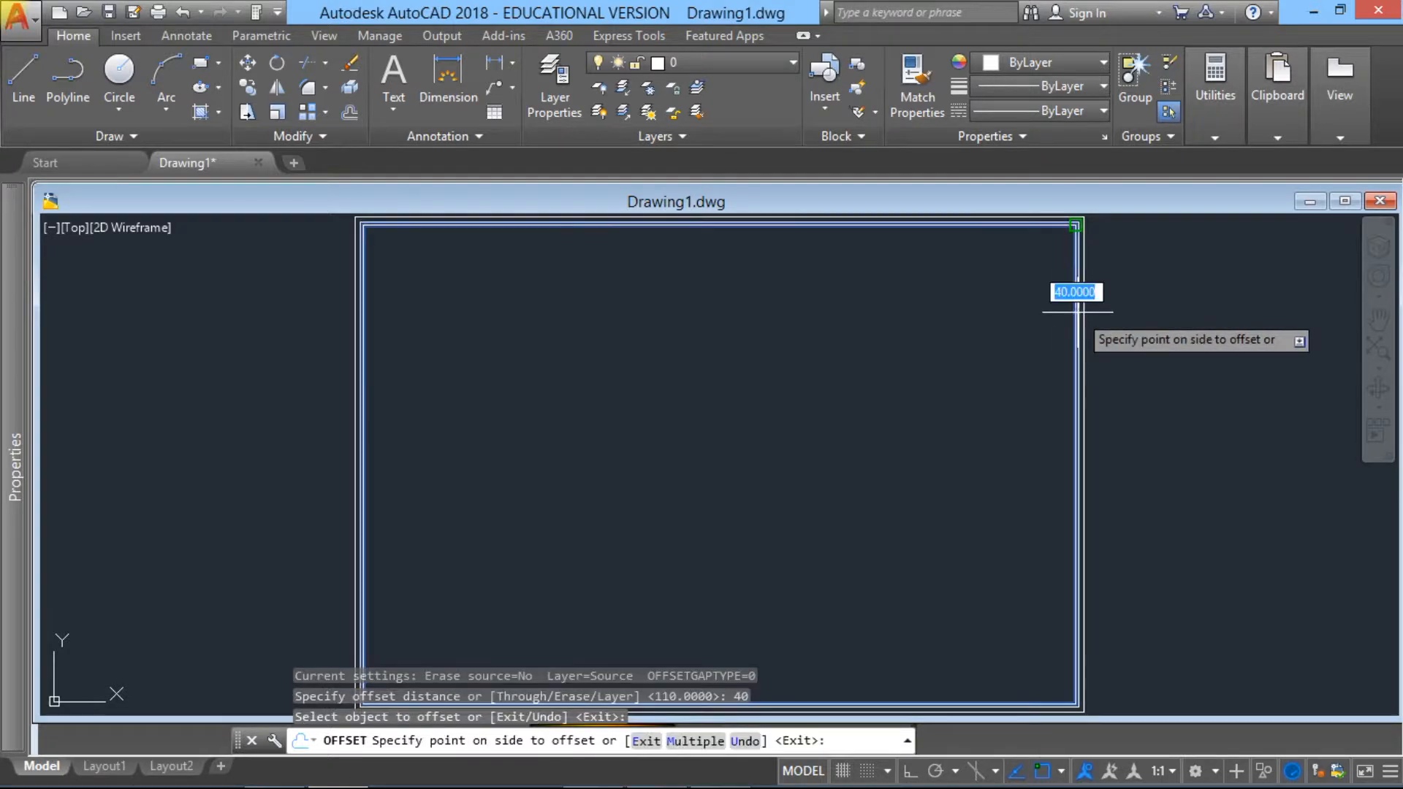
click(916, 343)
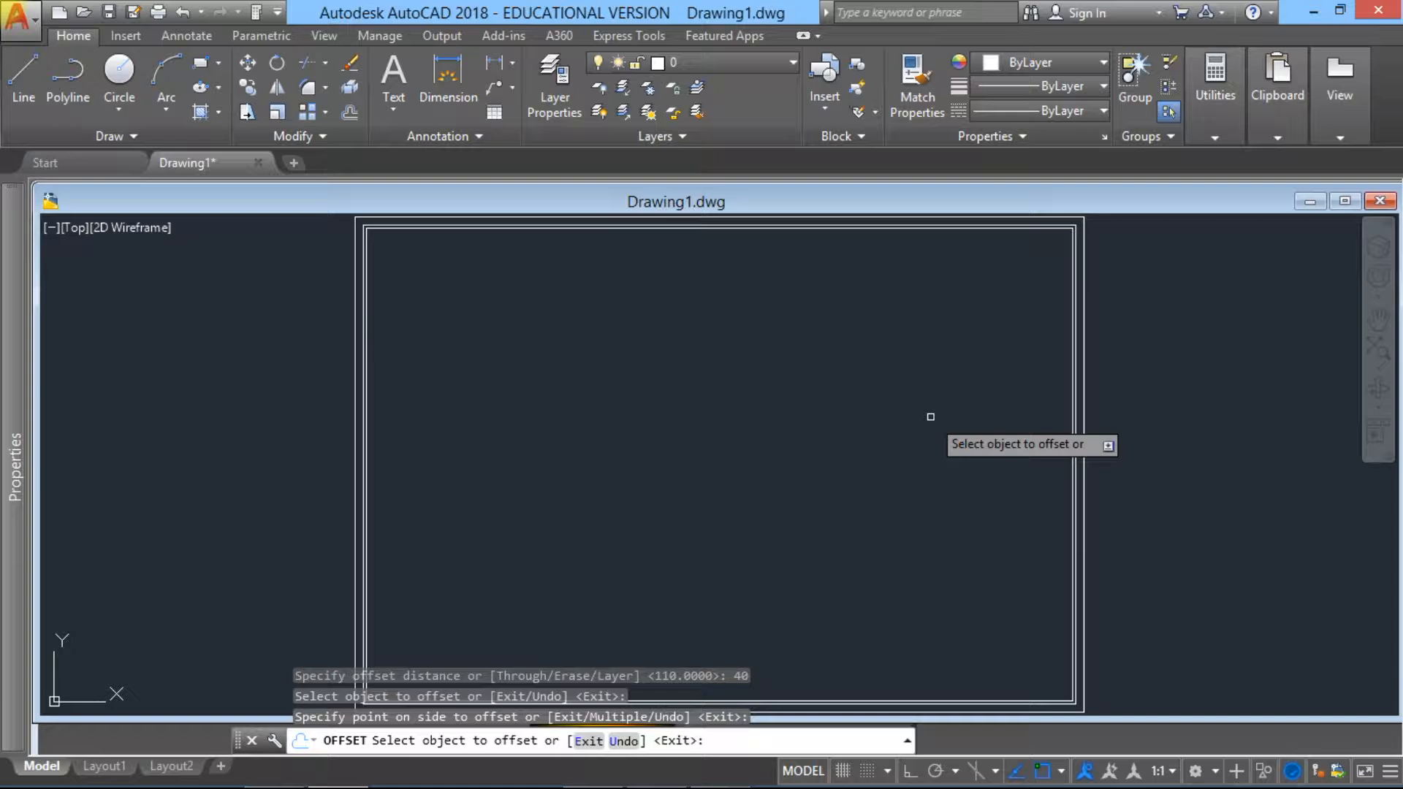
key(Escape)
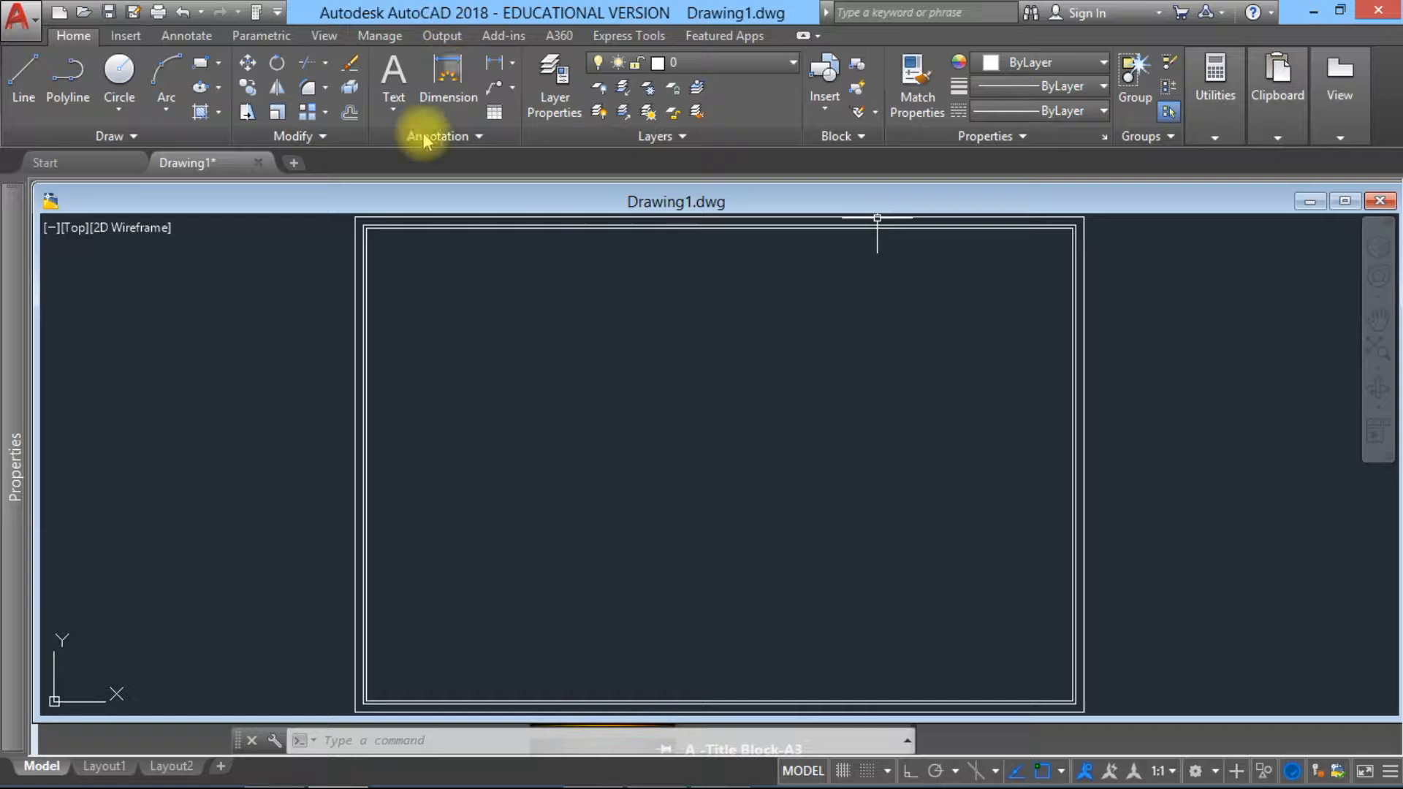
Step: Offset the innermost rectangle 90 units inward to form the inner leaf of the wall
click(351, 113)
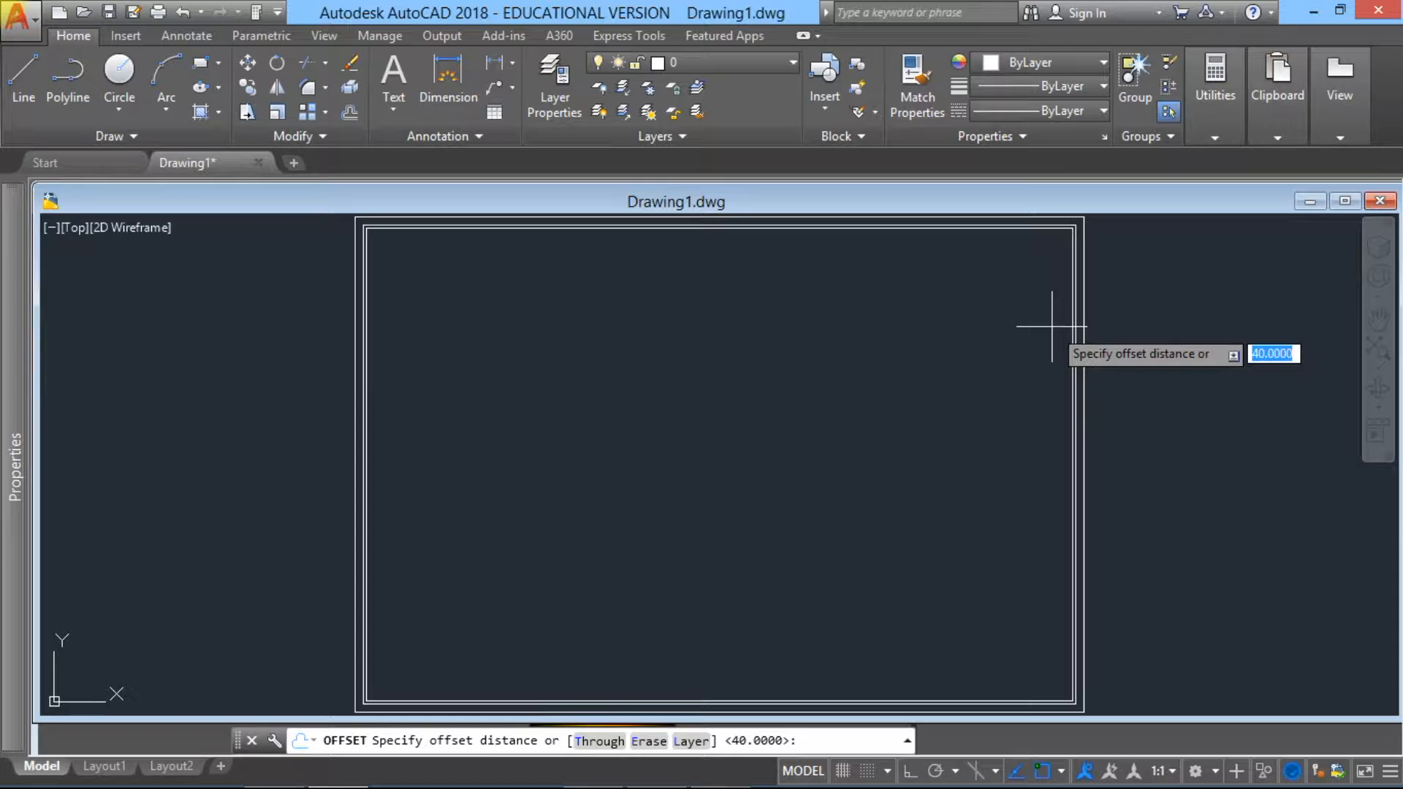
text(90)
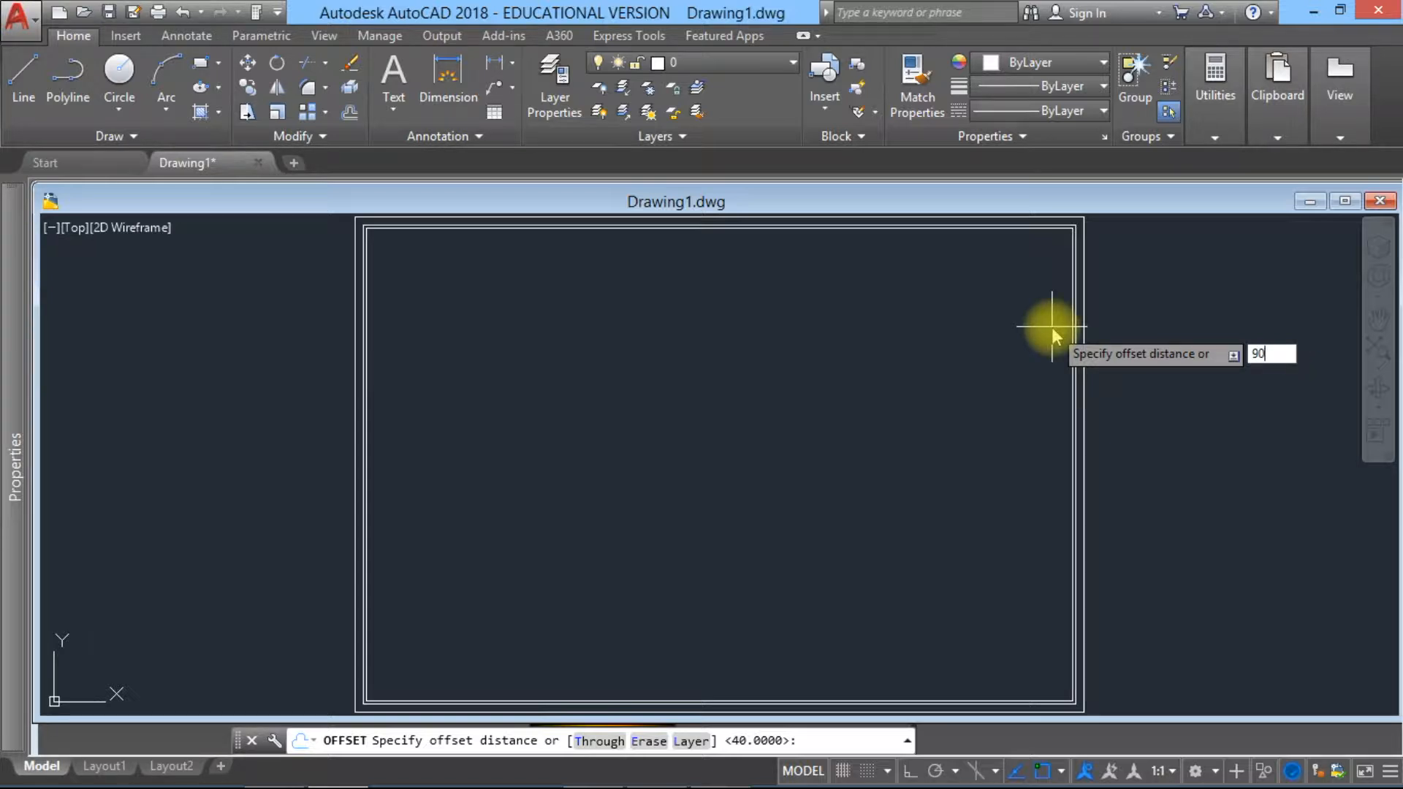
key(Return)
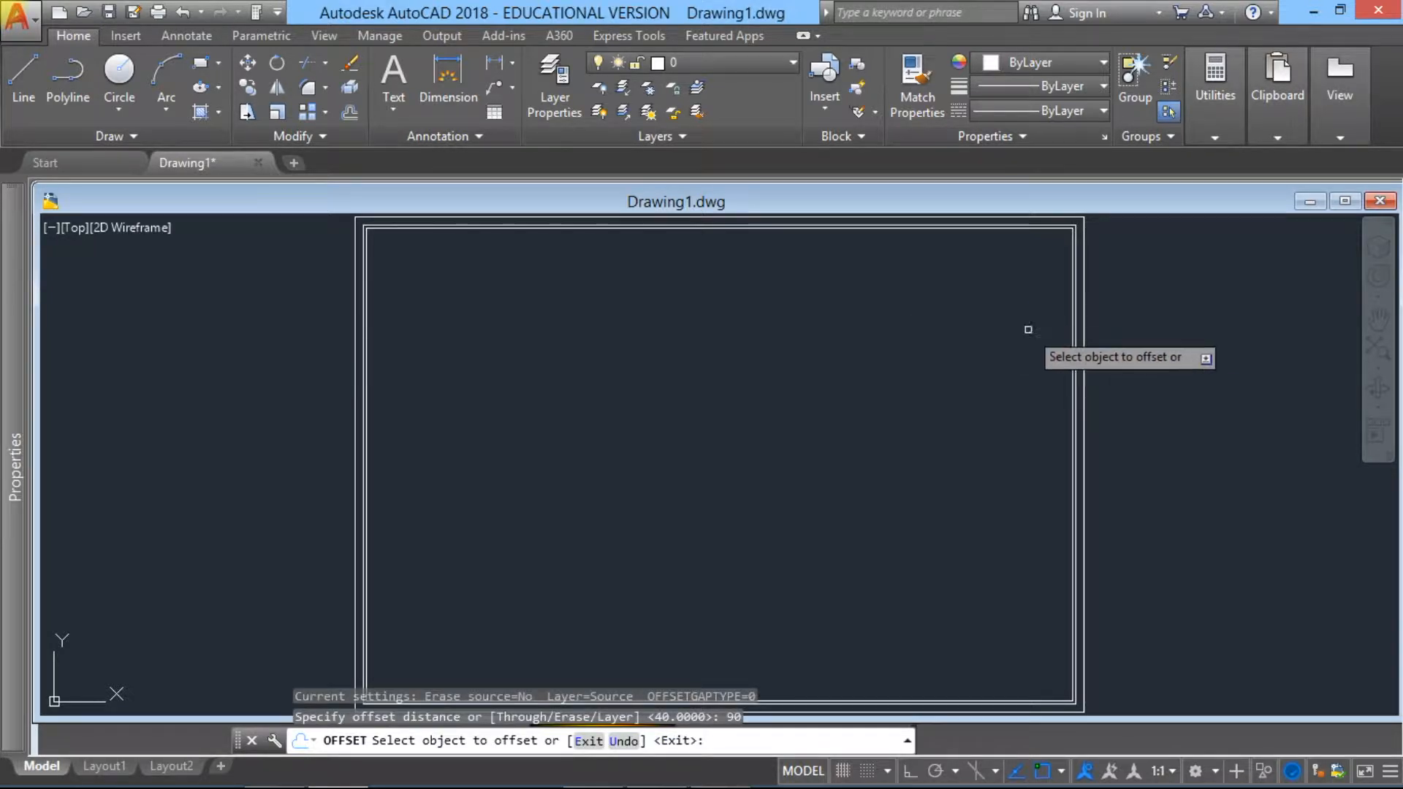
click(1071, 362)
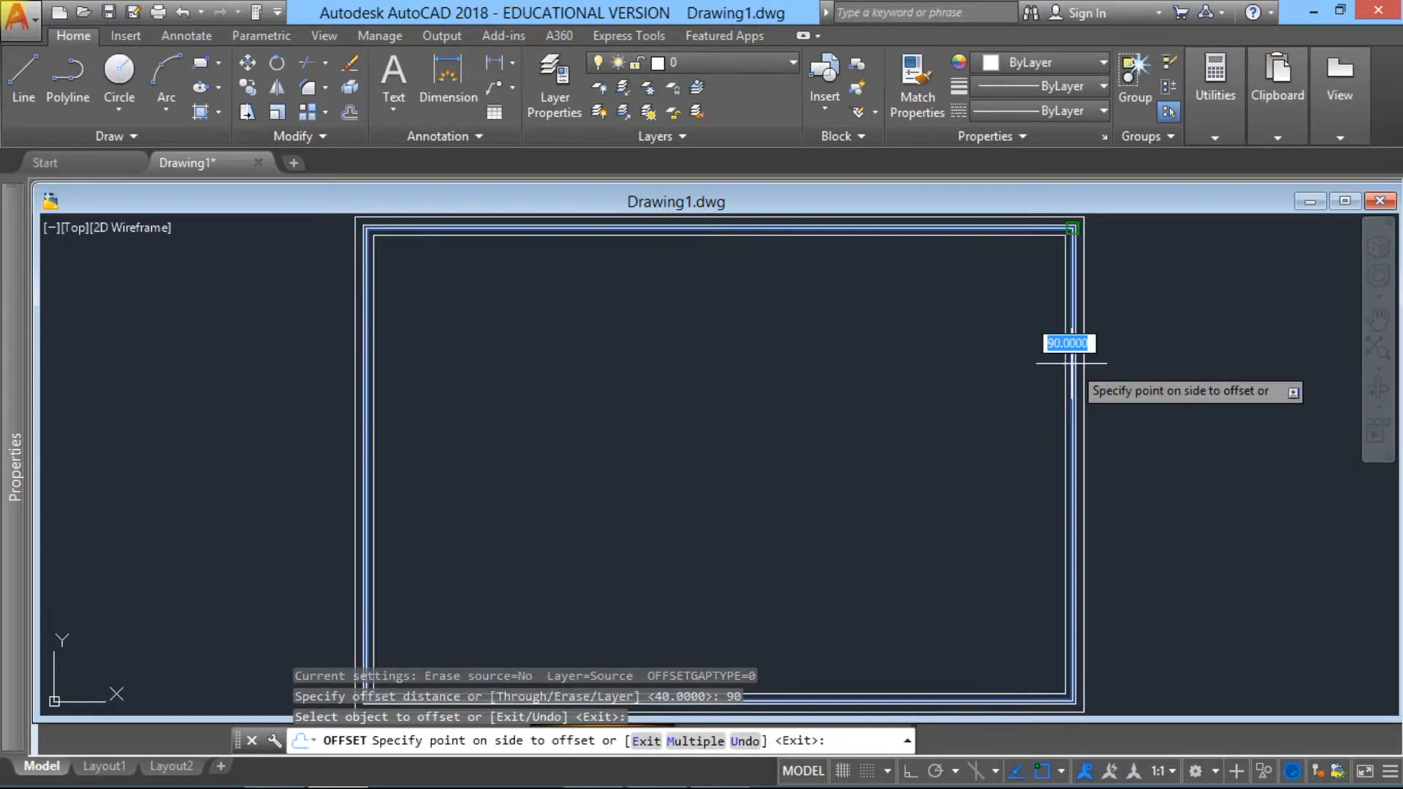
click(980, 368)
key(Escape)
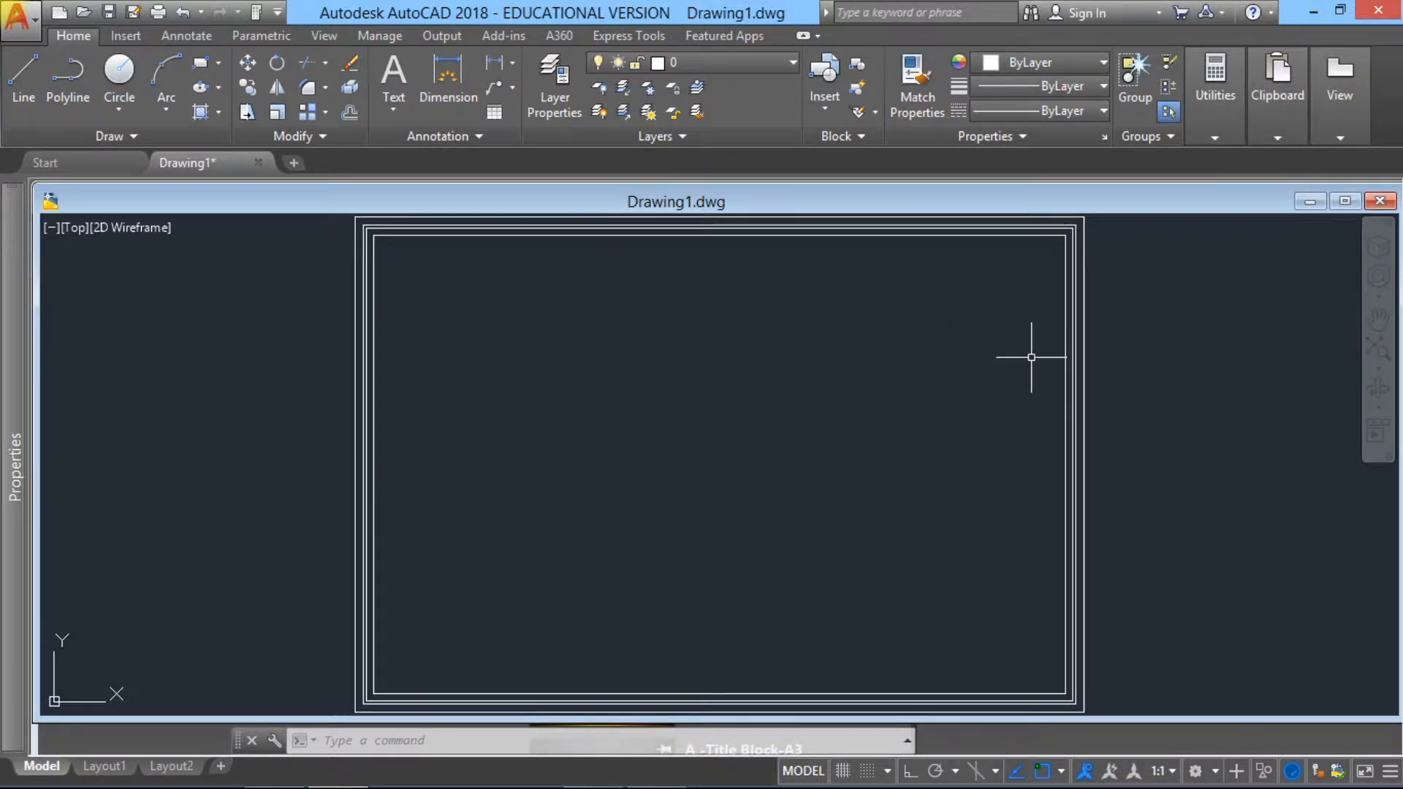
Step: Explode all four nested wall rectangles into separate lines
click(1094, 442)
click(1002, 400)
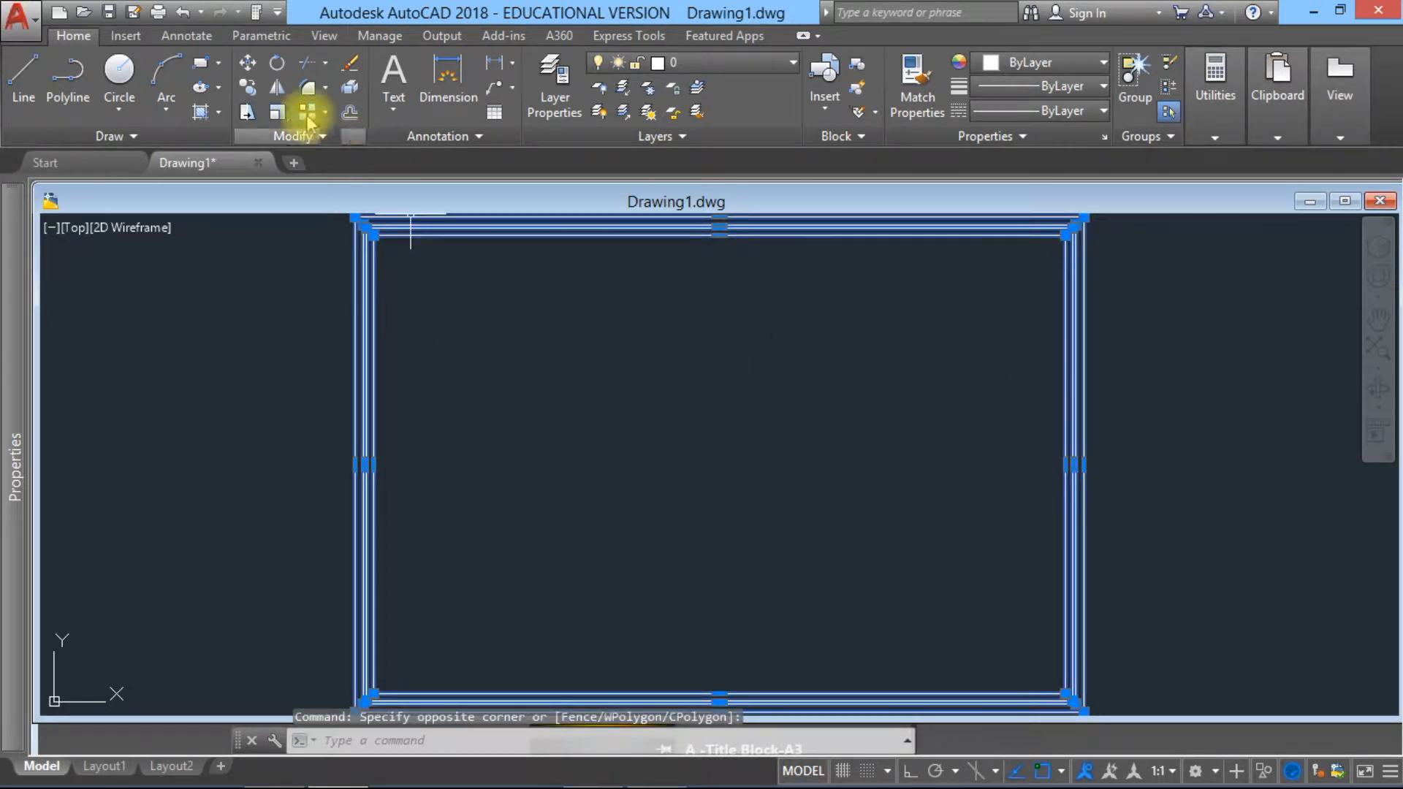
click(352, 88)
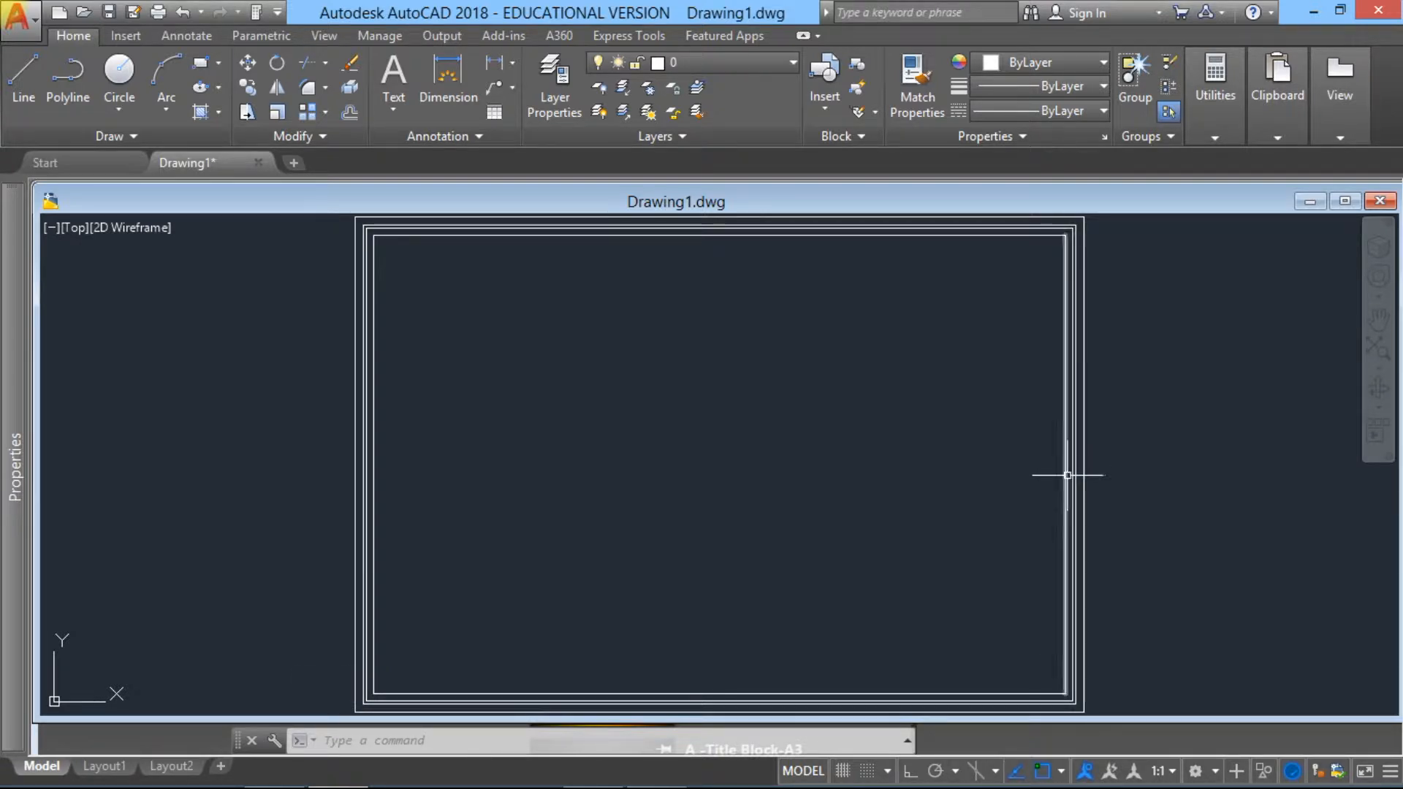
mouse_move(1068, 475)
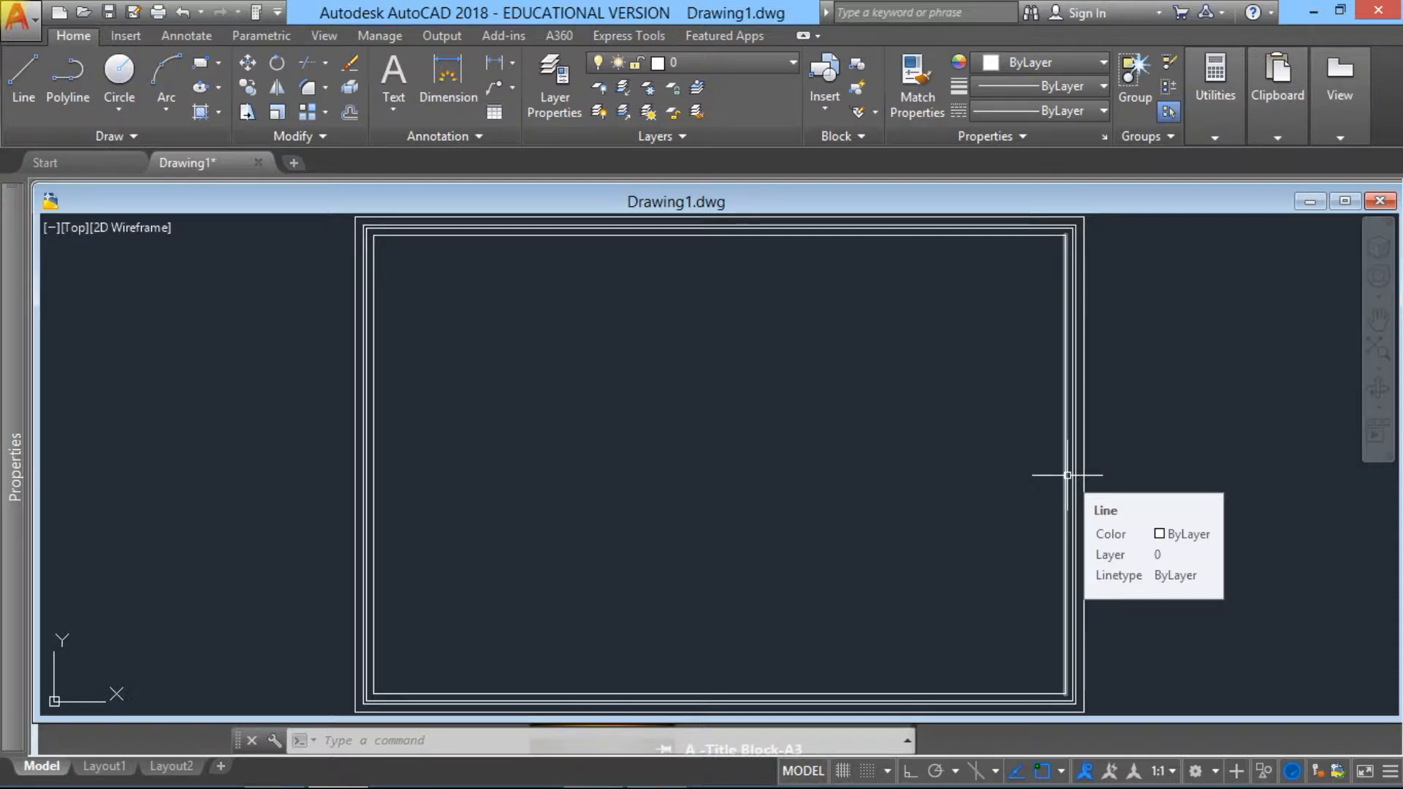
Step: Offset the innermost vertical line of the right-hand wall 950 units toward the building's interior
click(351, 95)
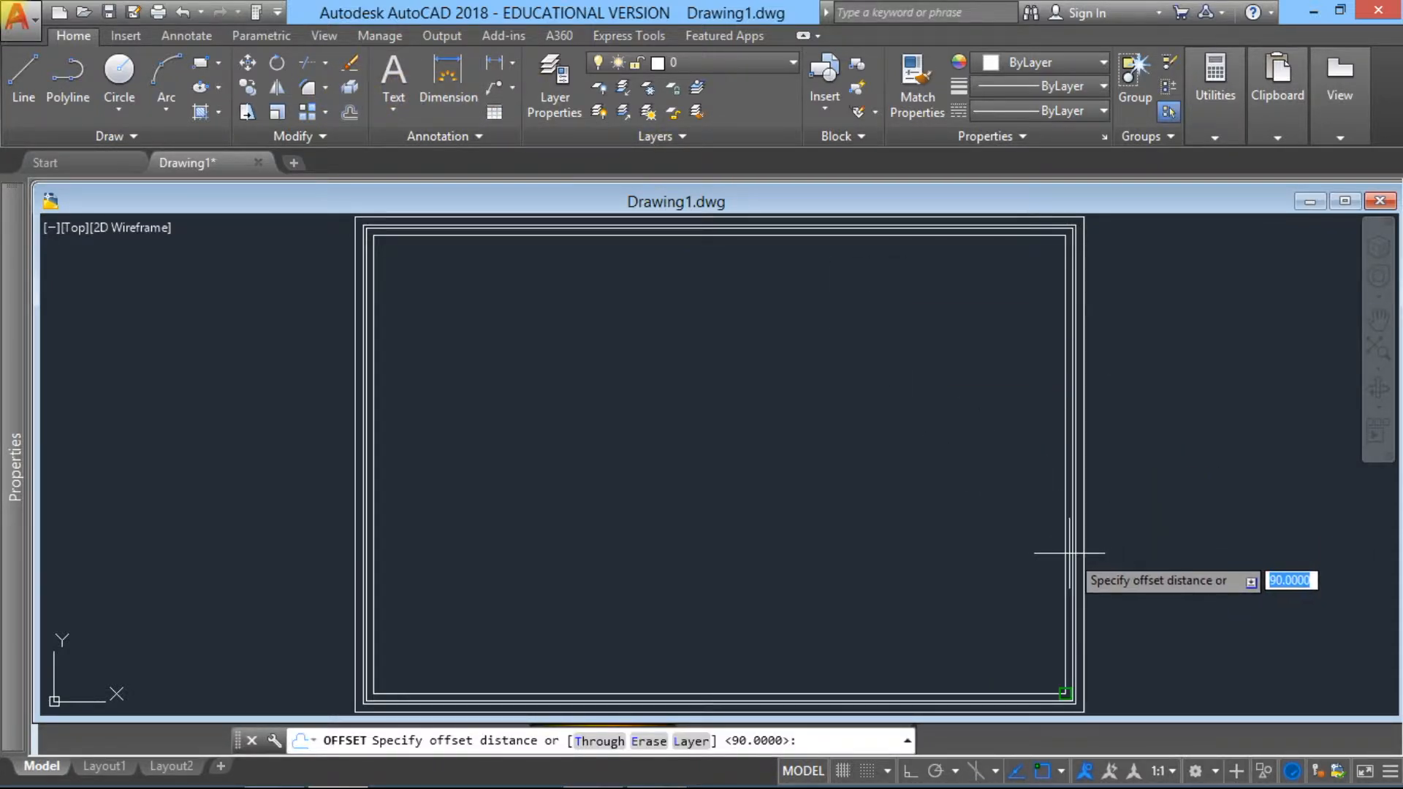
text(950)
key(Return)
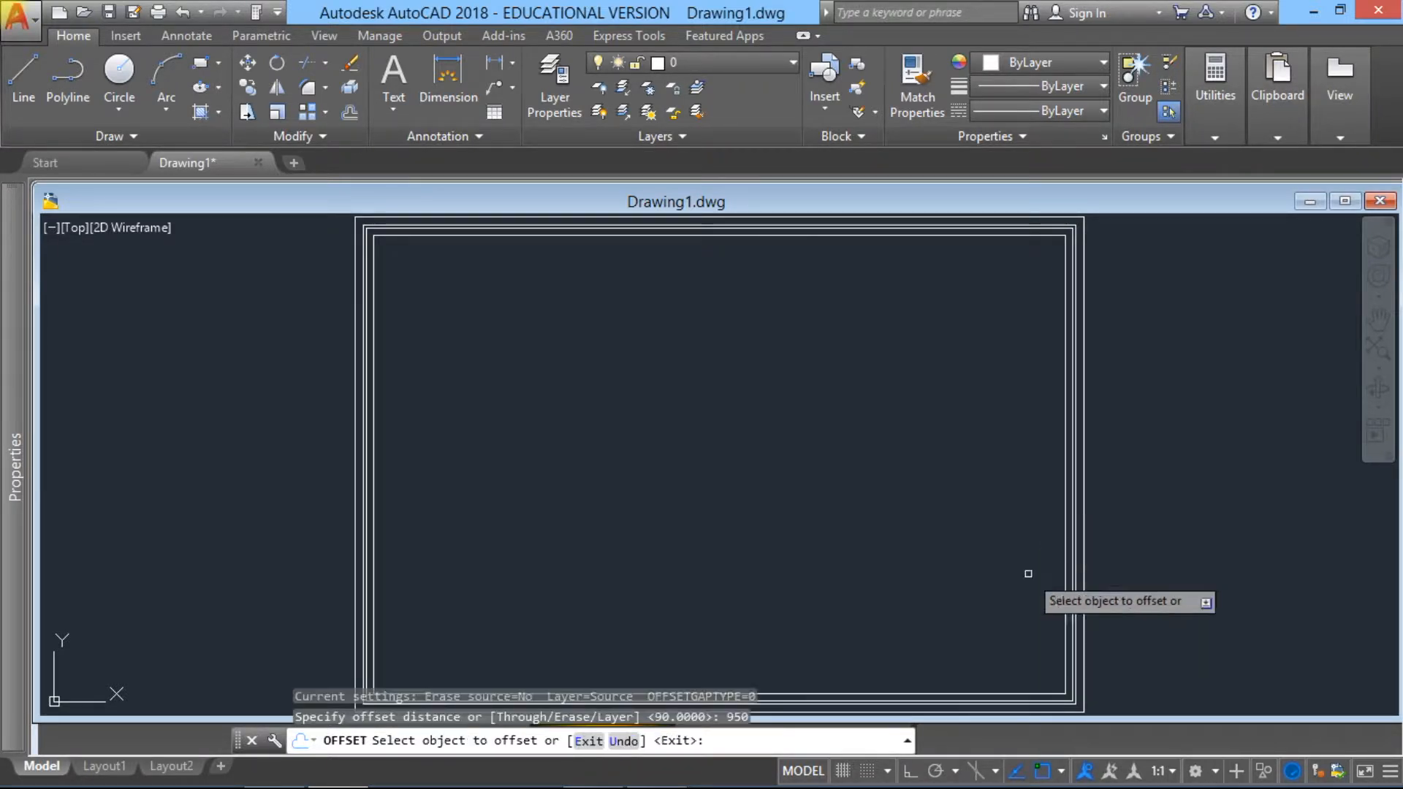
click(1065, 604)
click(913, 615)
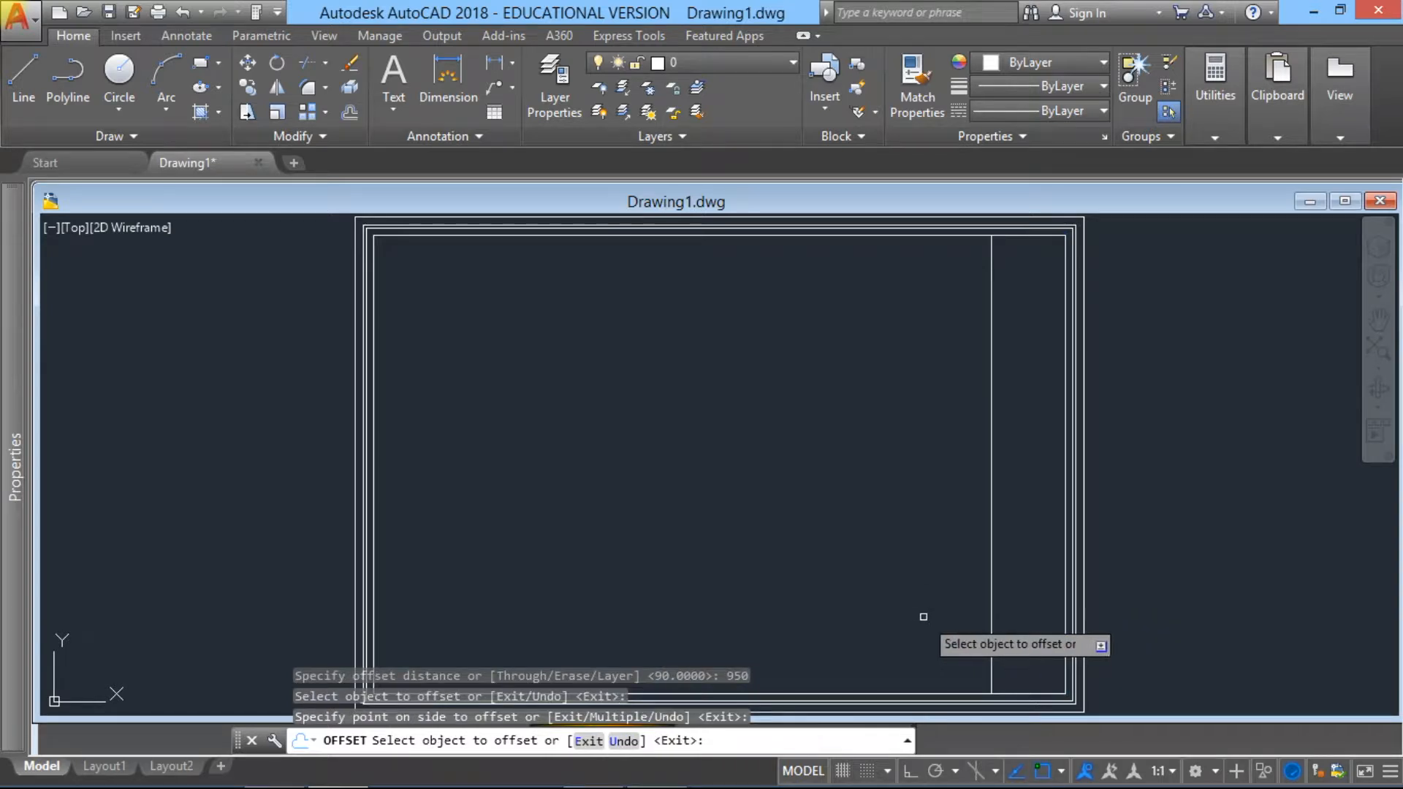
key(Escape)
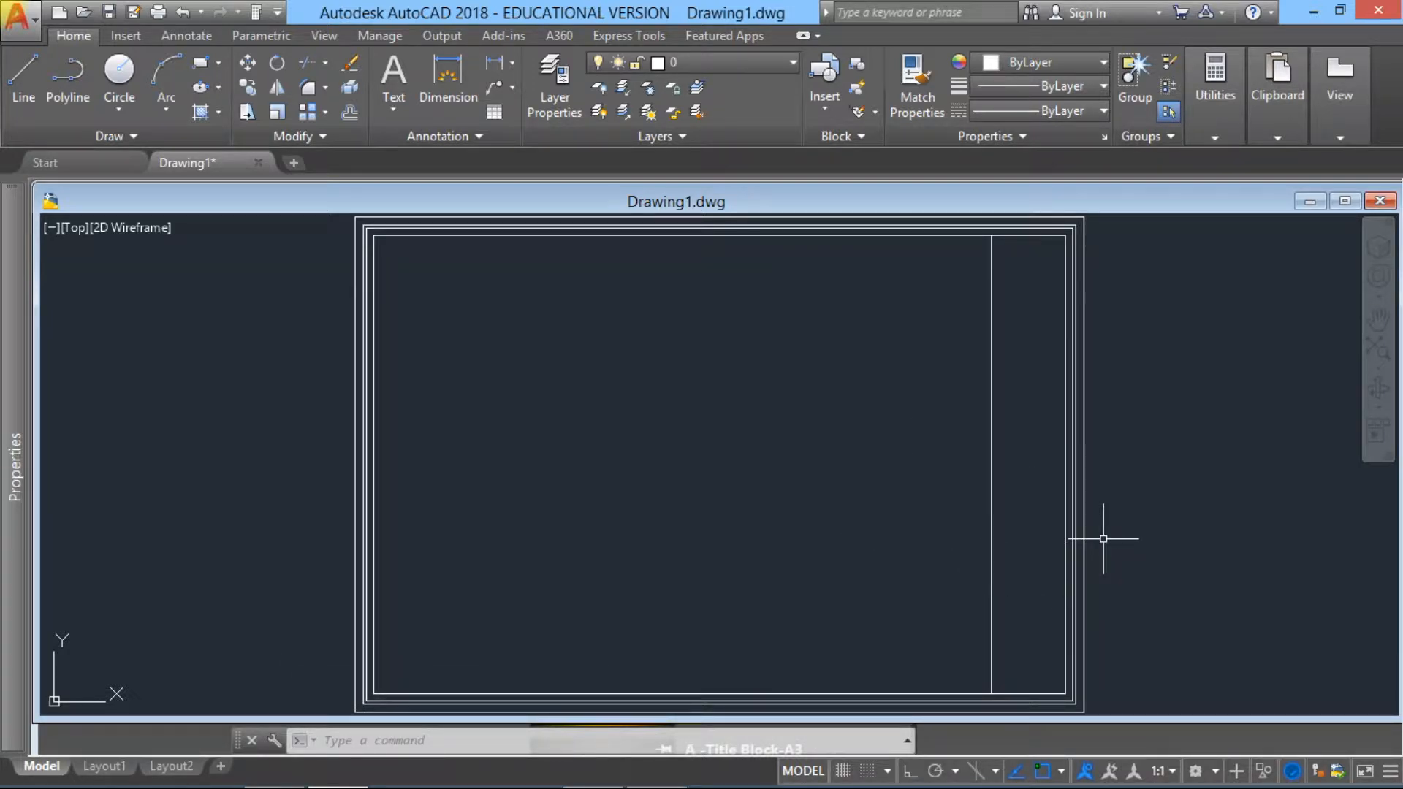
text(90)
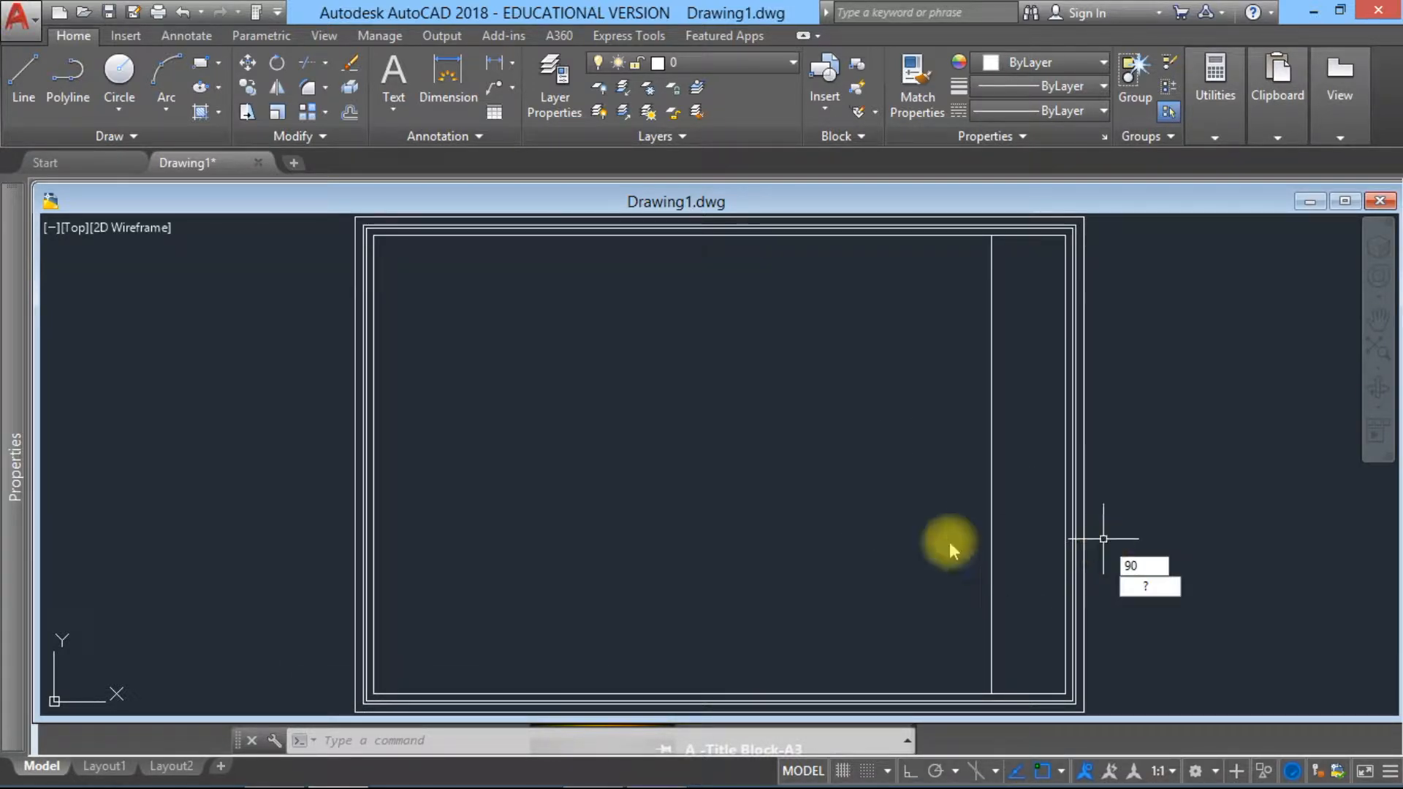
key(Return)
key(Escape)
key(Escape)
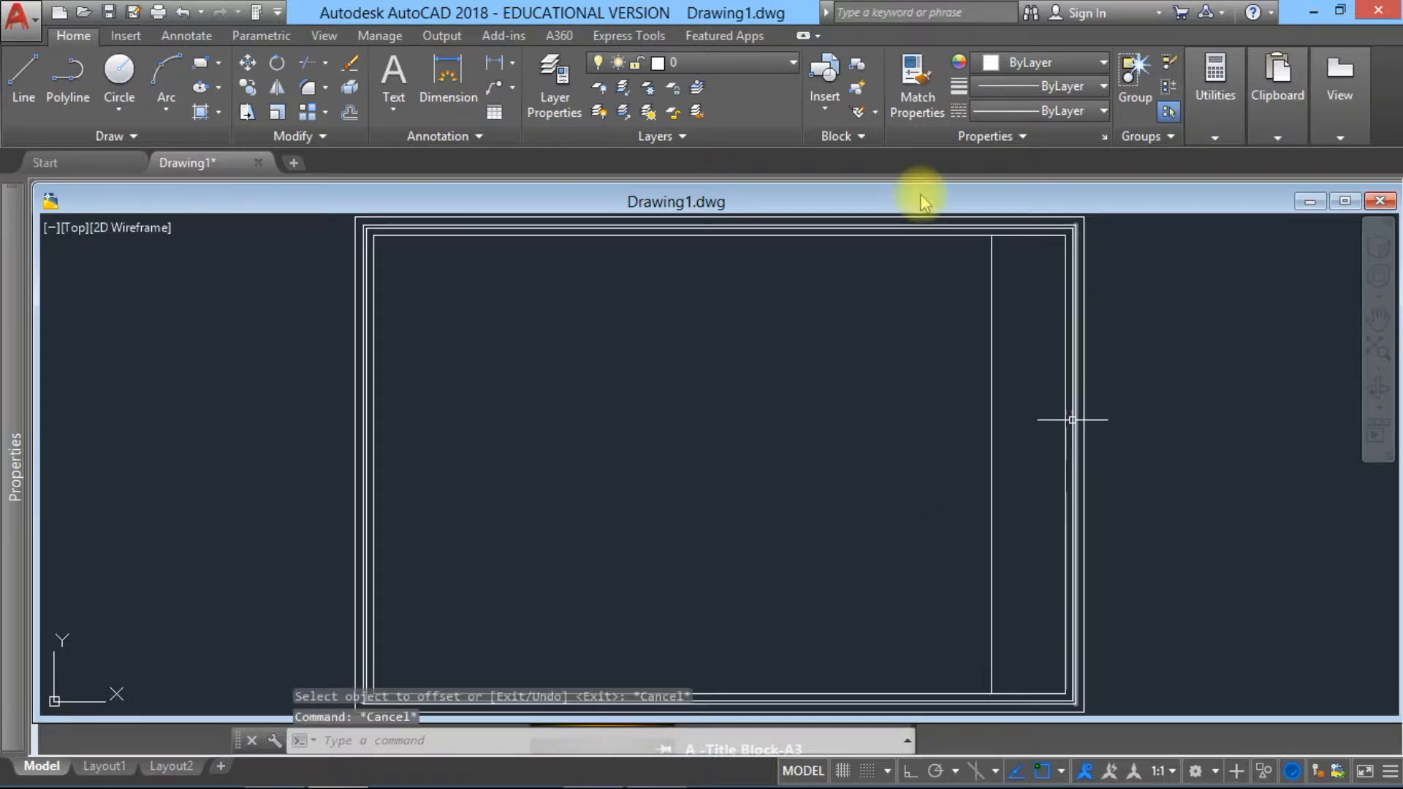
Step: Offset the new vertical partition line 90 units to the left to give the internal wall its thickness
click(352, 90)
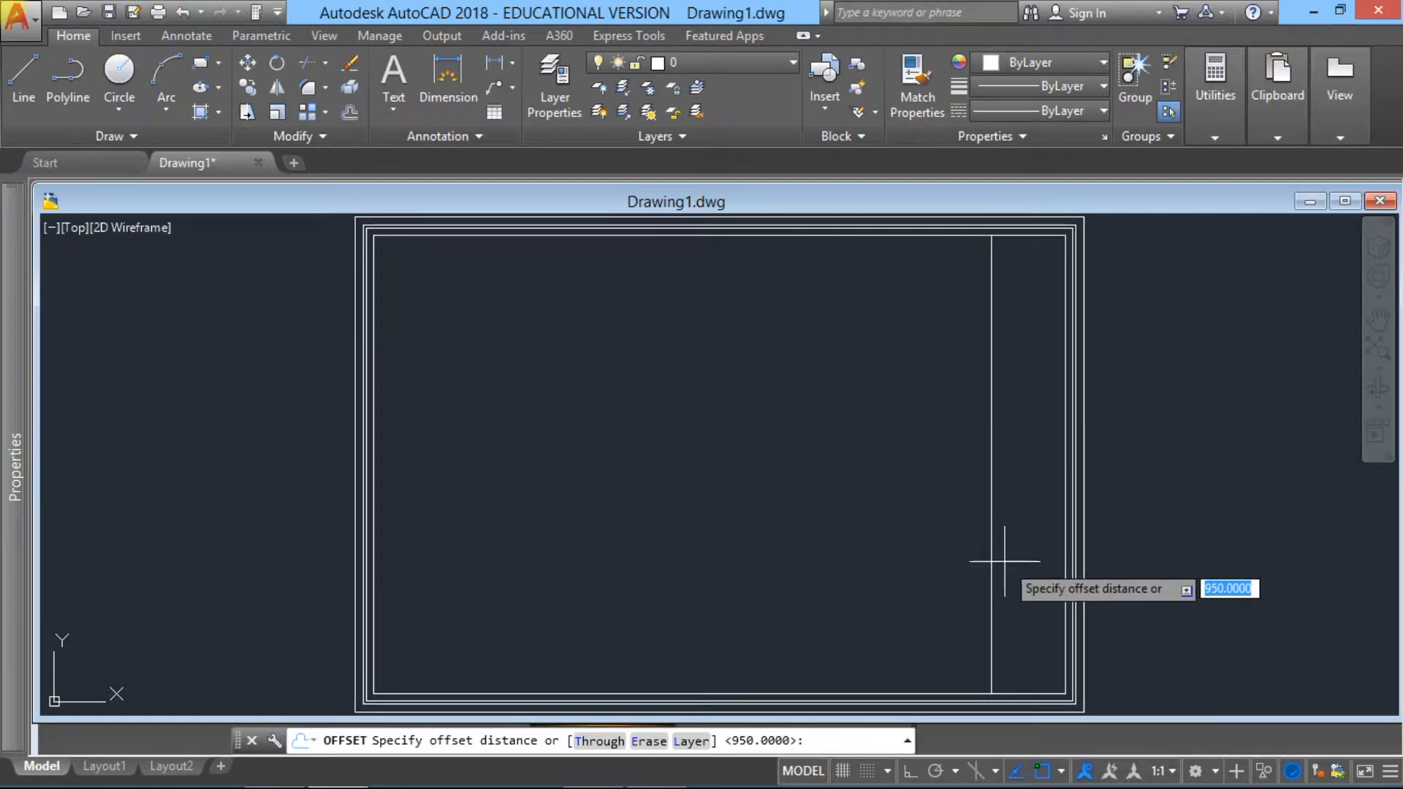
text(90)
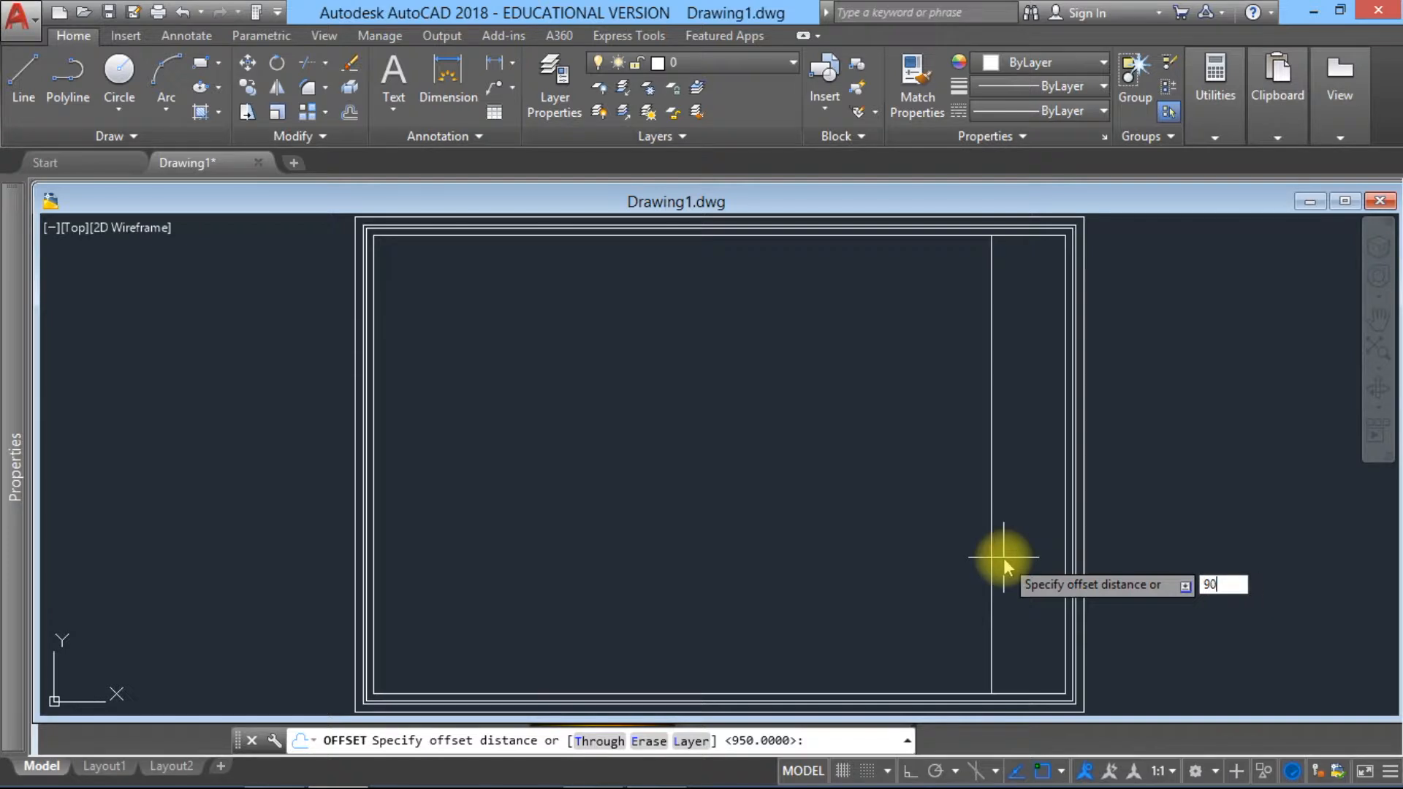
key(Return)
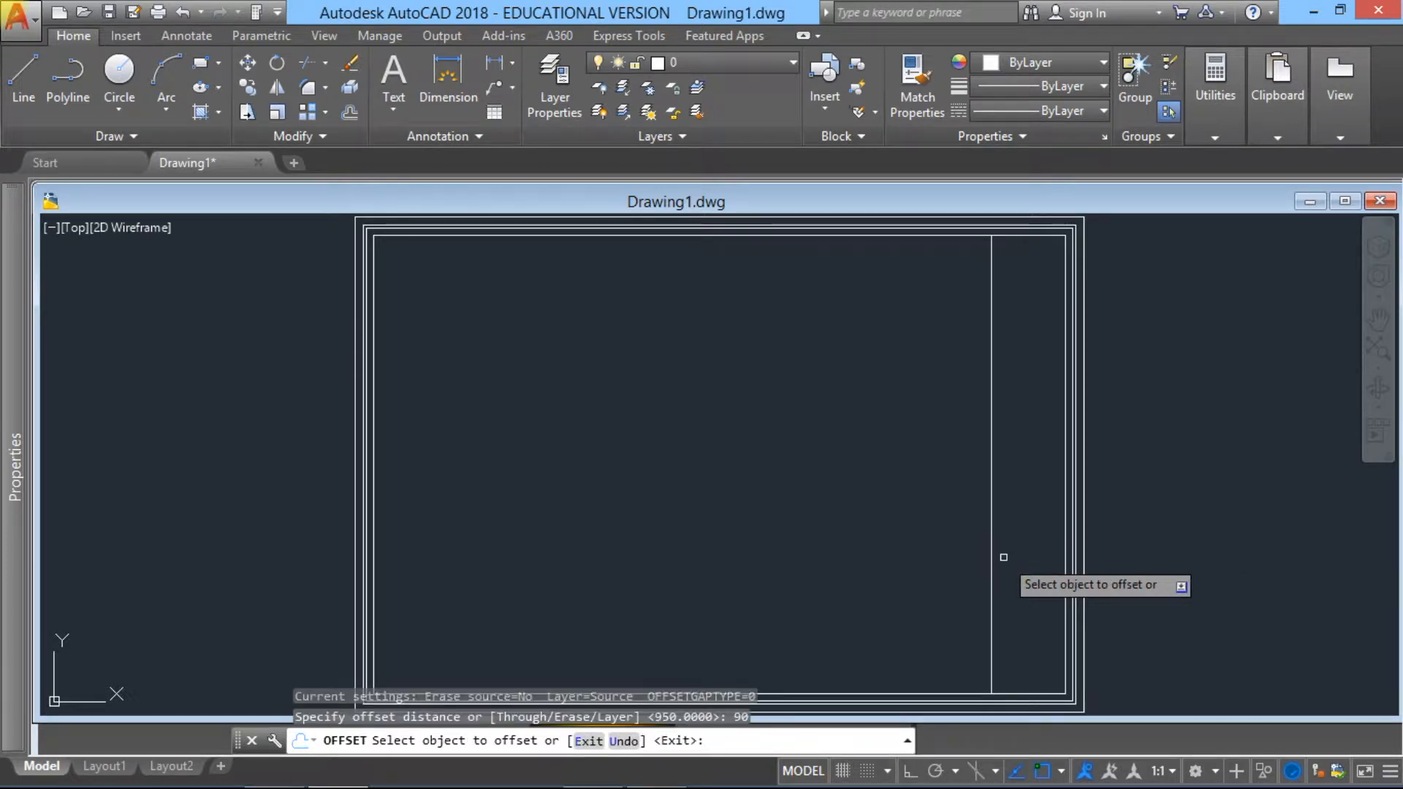
click(990, 563)
click(957, 580)
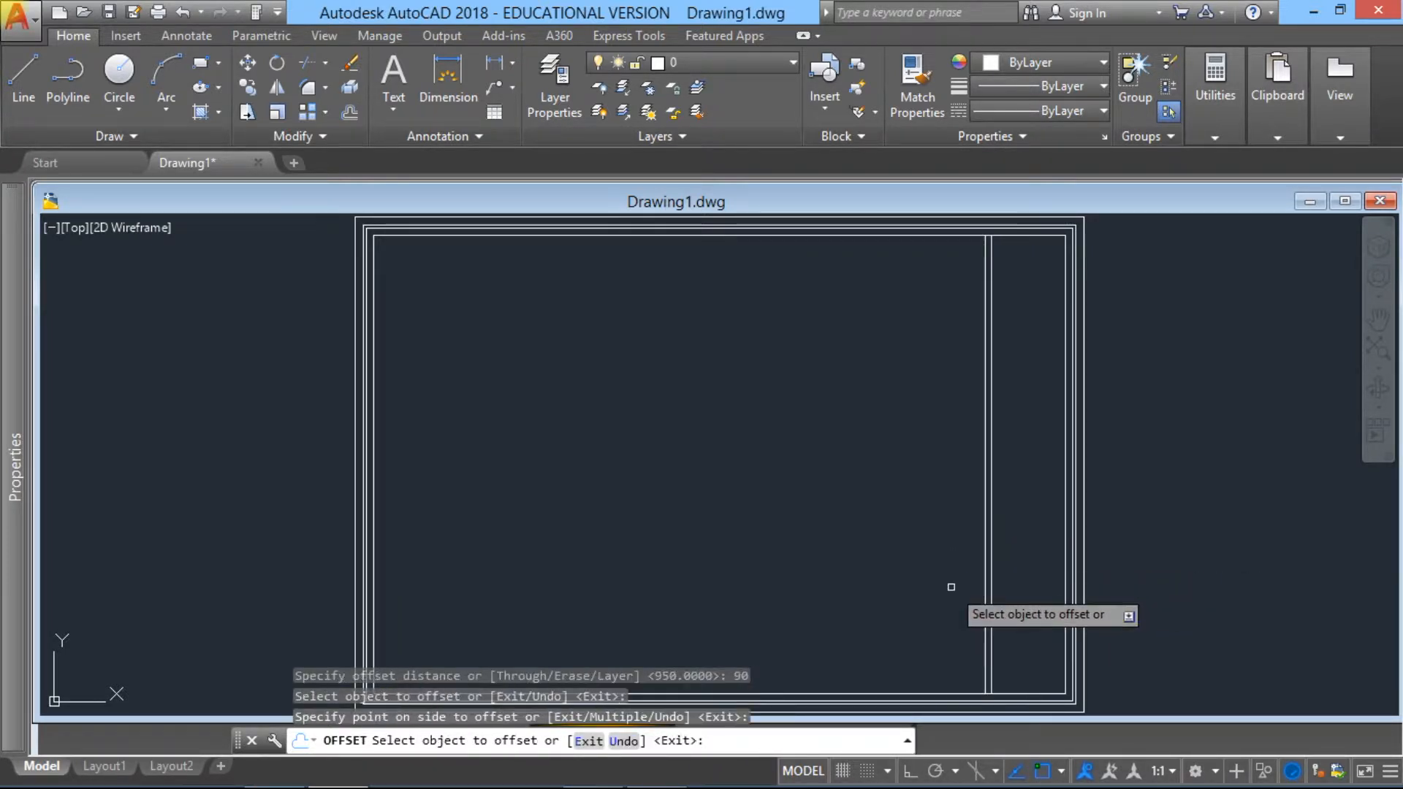
key(Escape)
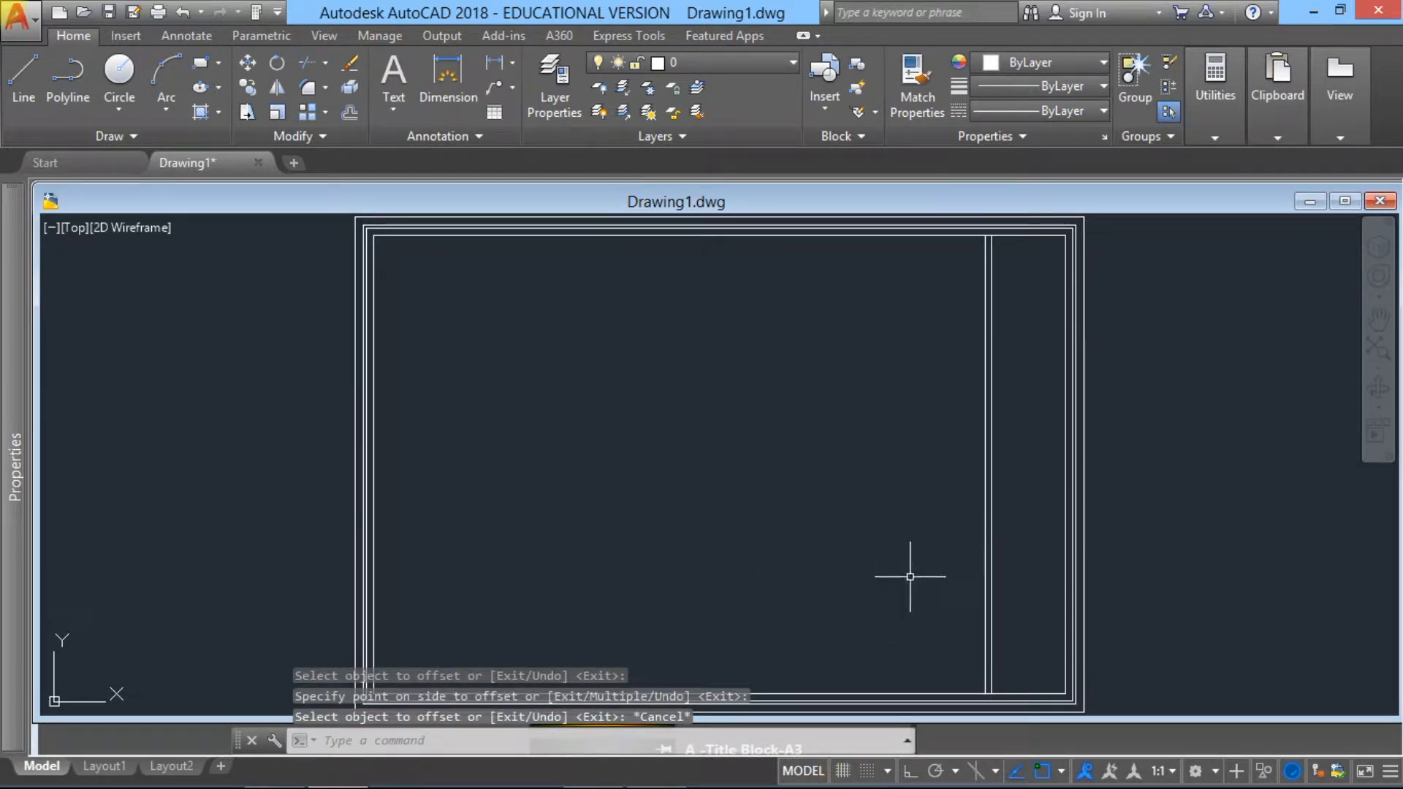
Step: Offset the left line of the right-hand vertical partition 2400 units to the left
text(o)
key(Return)
text(240)
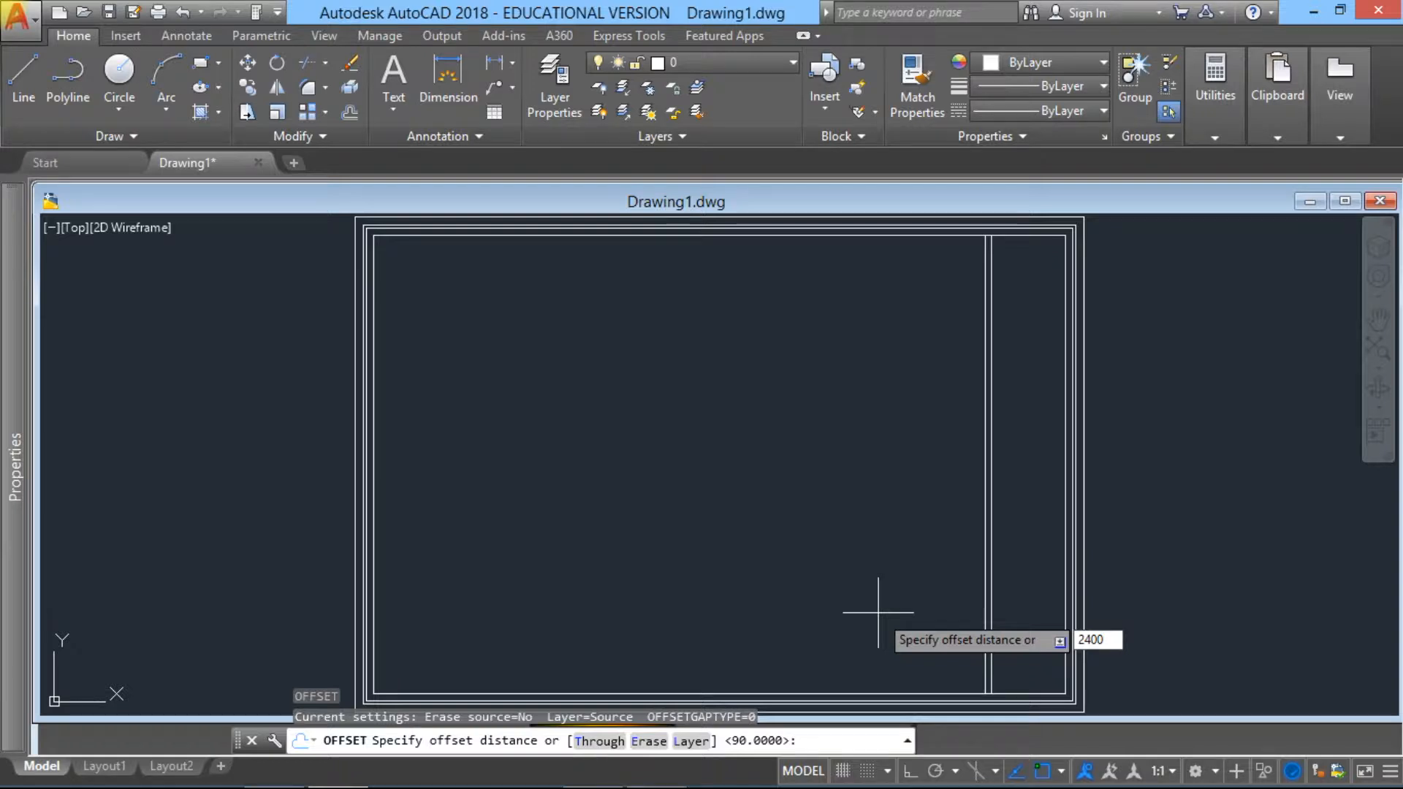
text(0)
key(Return)
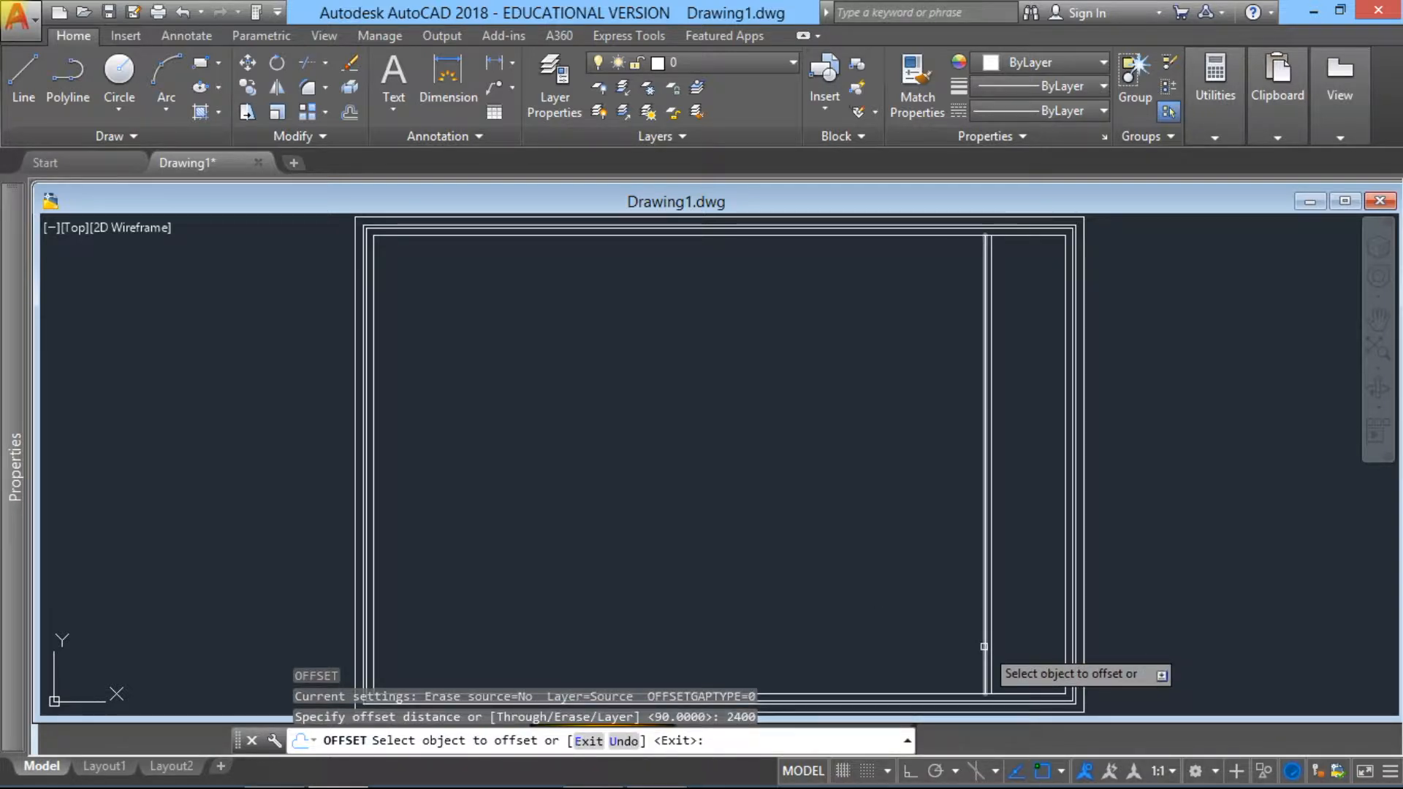
click(983, 646)
click(767, 629)
key(Escape)
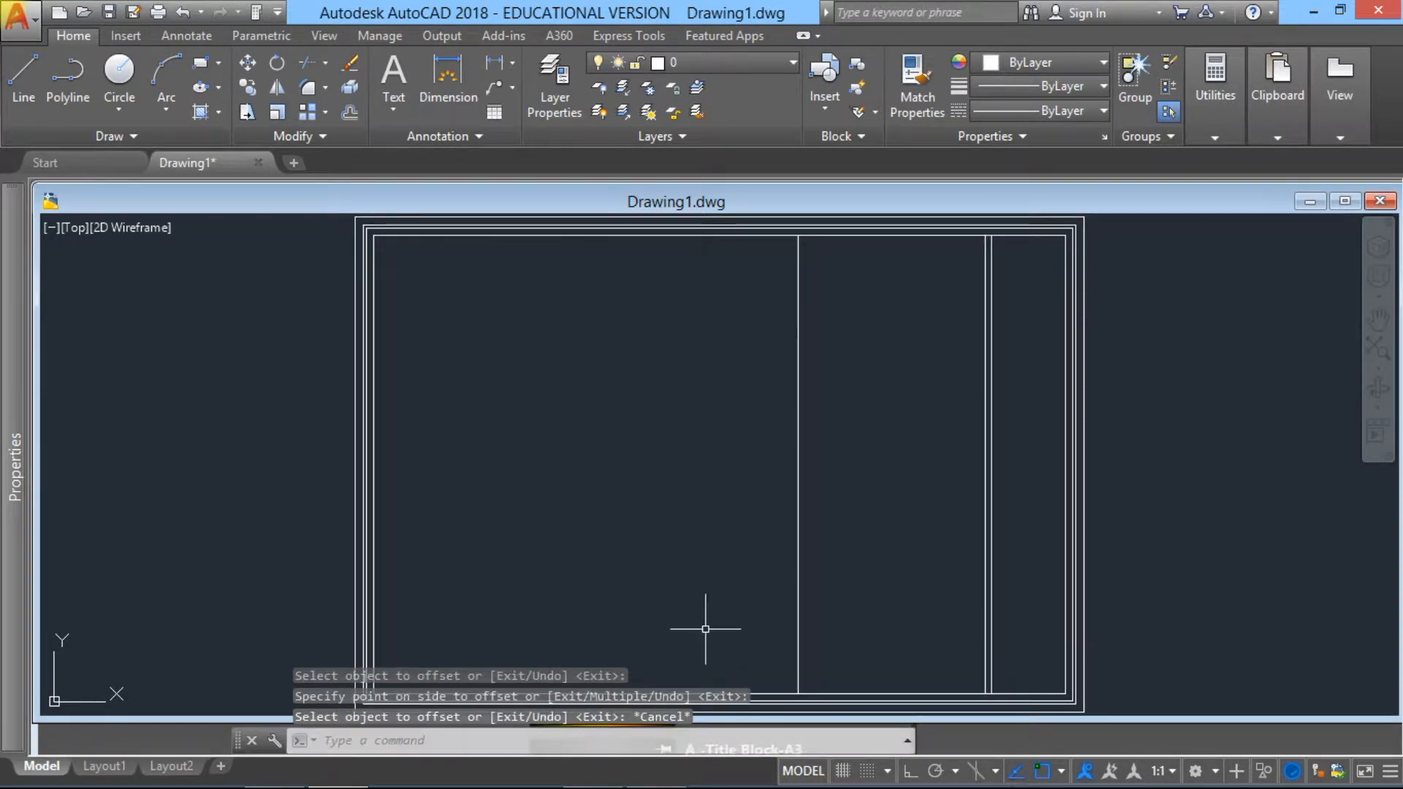
Step: Offset the new middle vertical line 90 units to the left to give the second partition its thickness
key(Return)
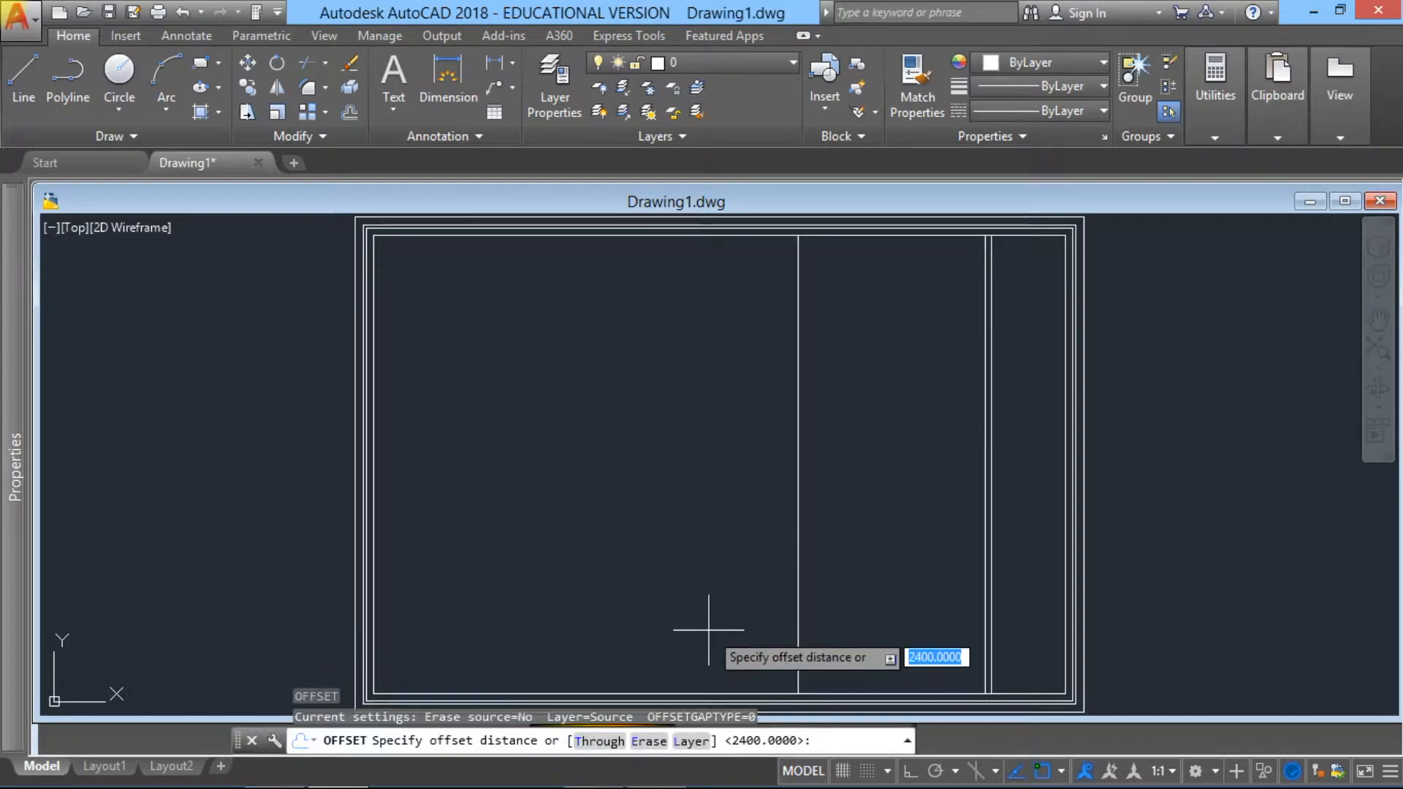
text(90)
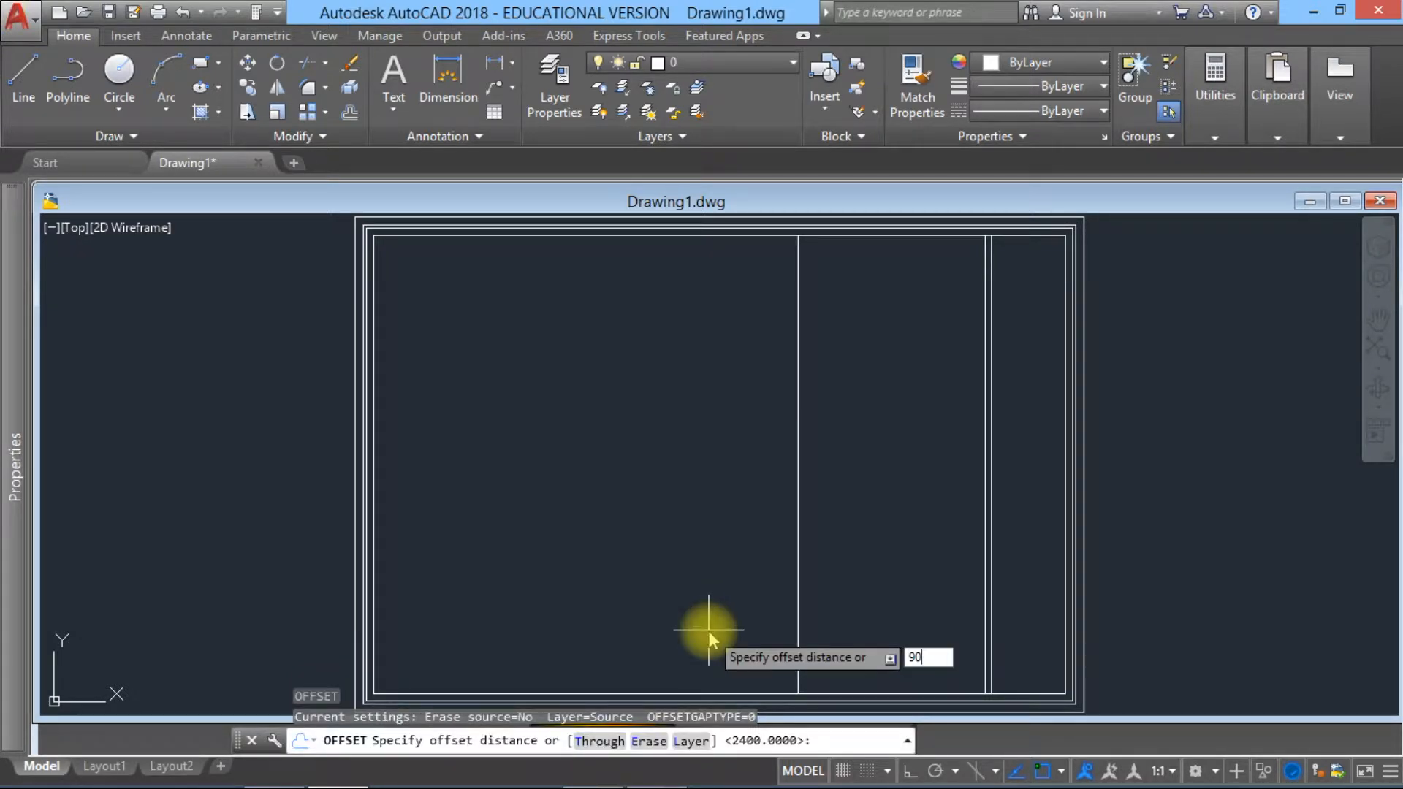
key(Return)
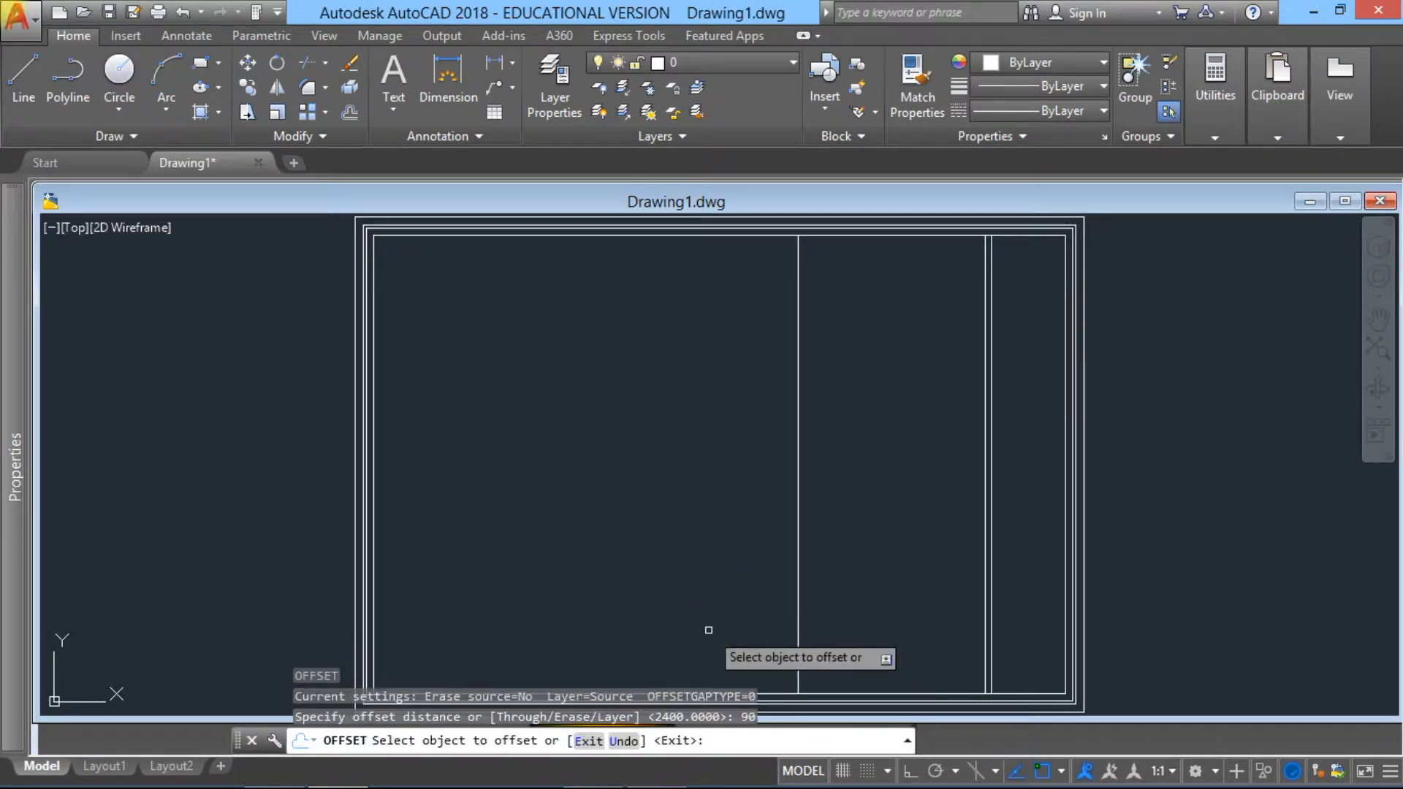
click(798, 639)
click(733, 647)
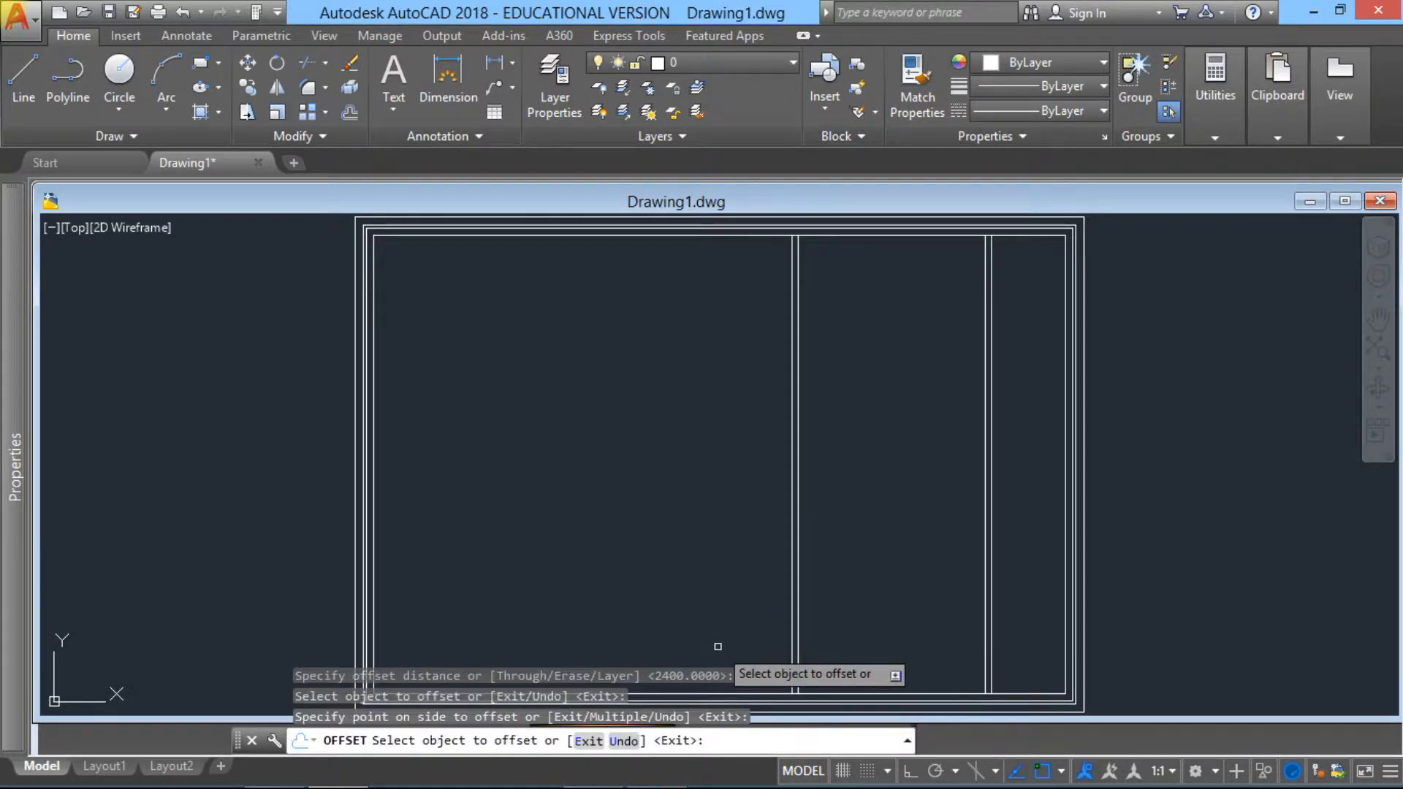
key(Escape)
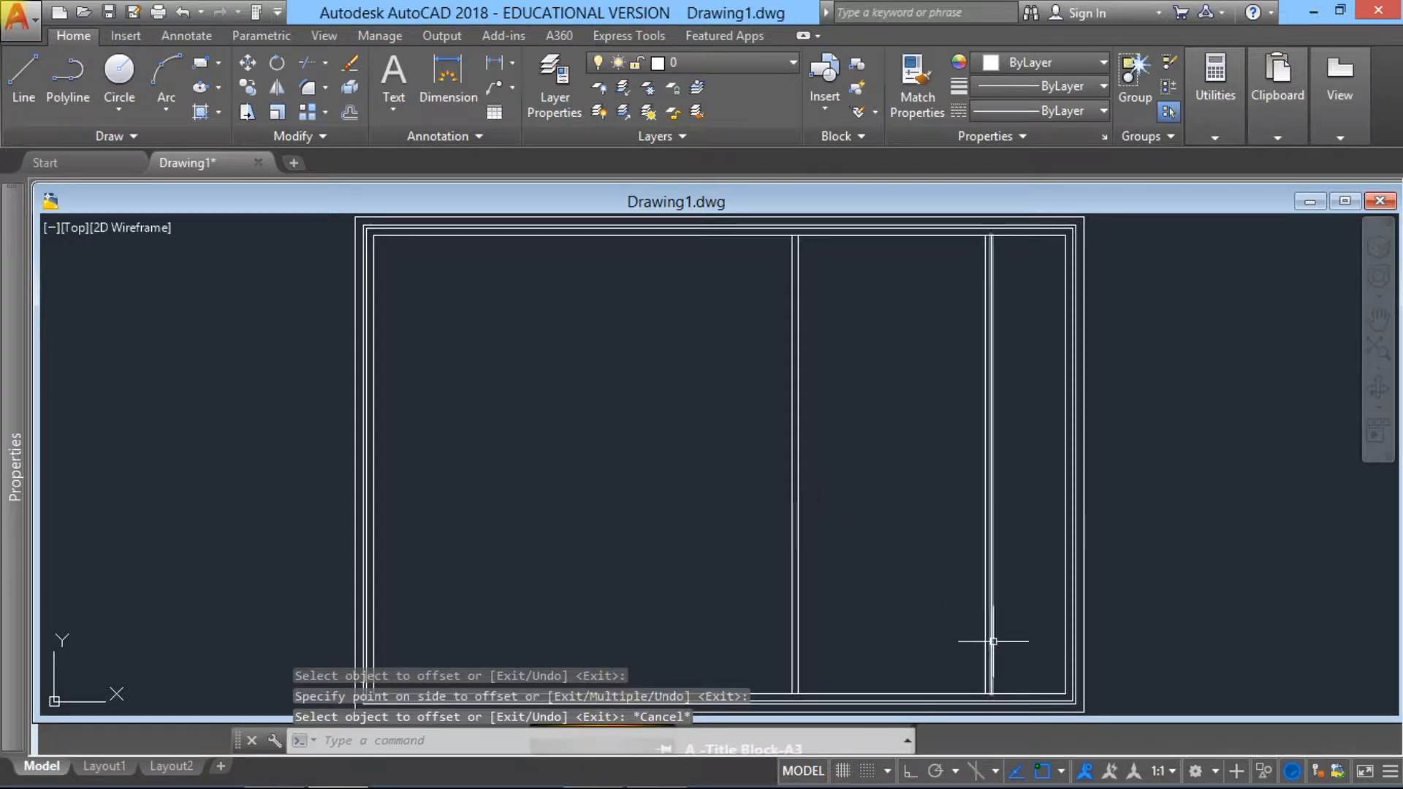
Step: Offset the innermost line of the bottom wall 1500 units upward into the building
mouse_move(933, 582)
middle_down()
mouse_move(761, 551)
mouse_move(751, 564)
middle_up()
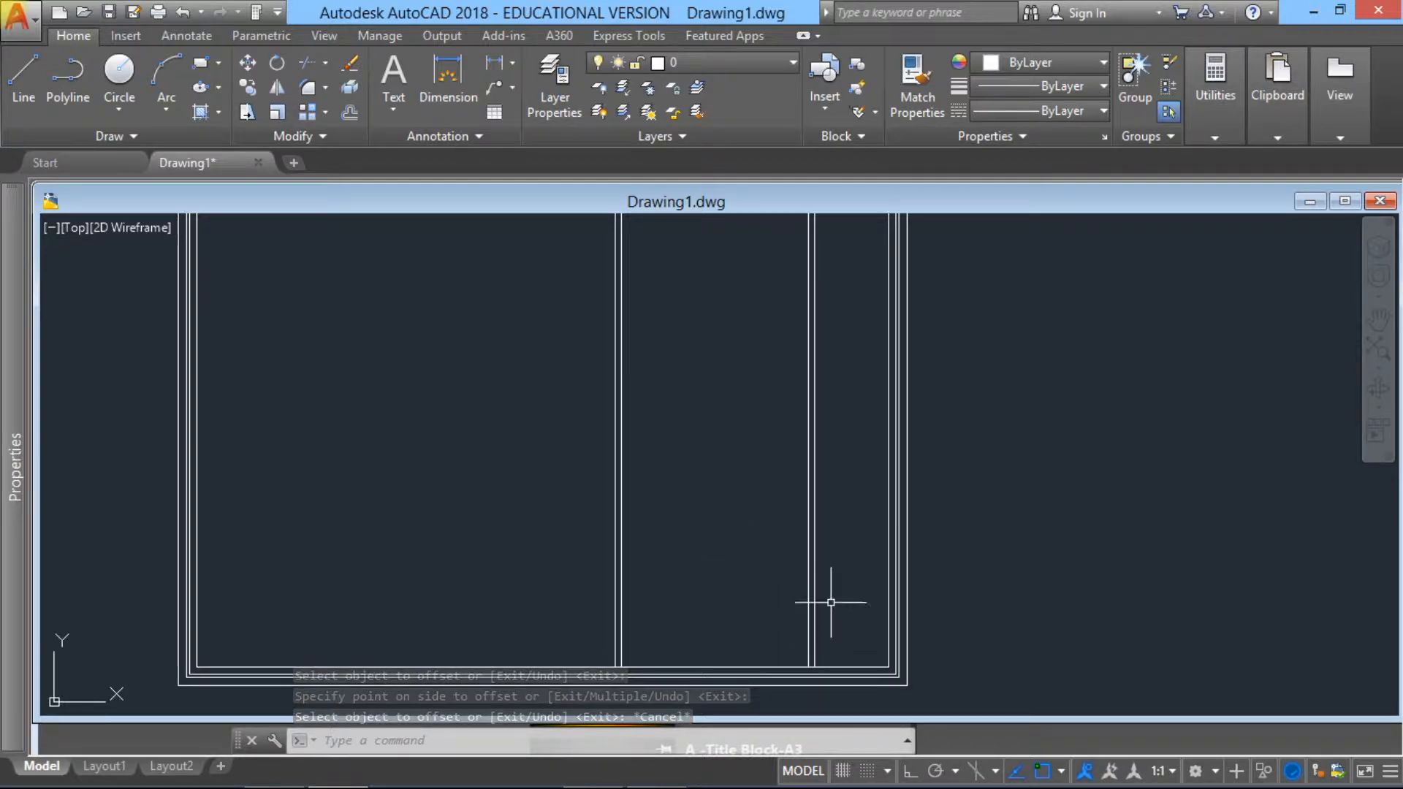
middle_drag(862, 479, 850, 507)
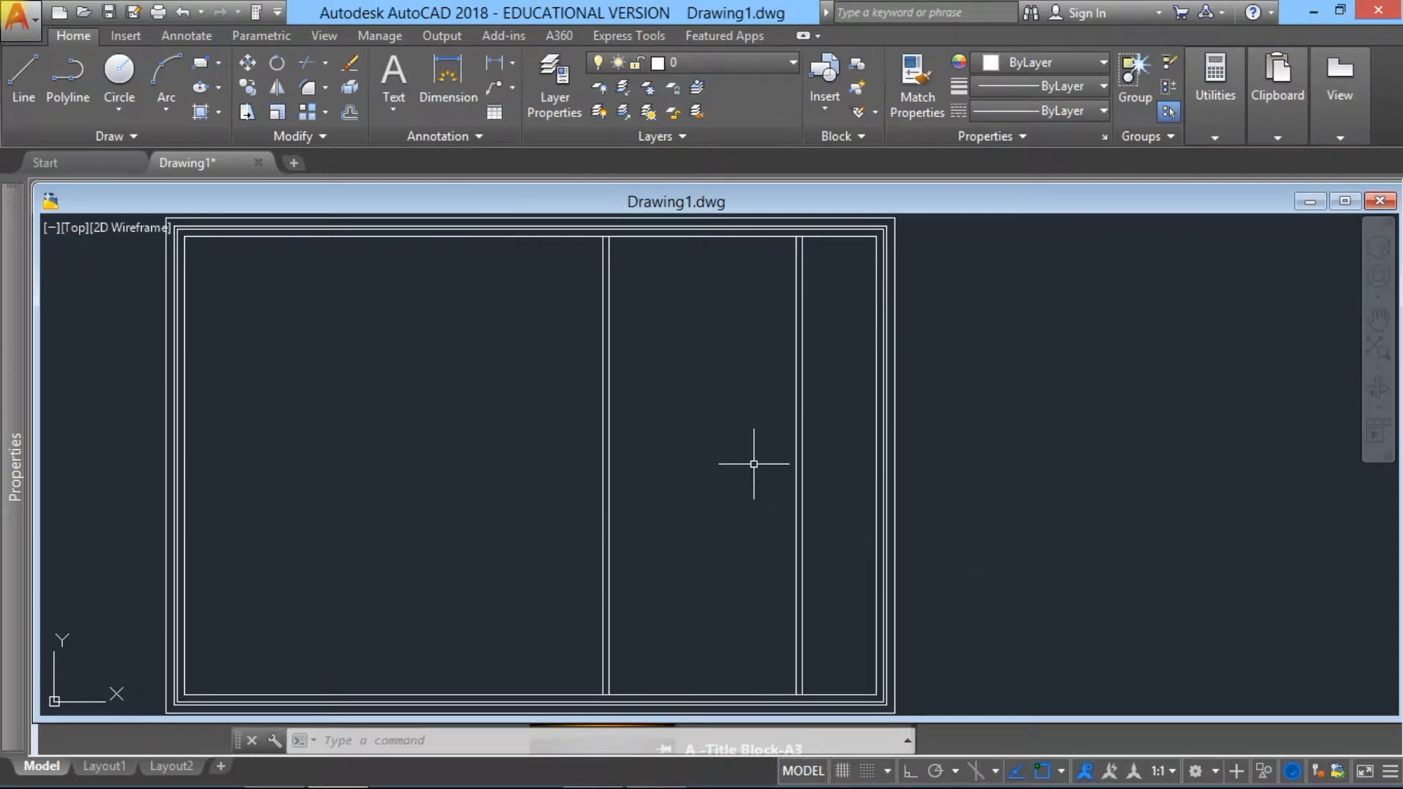
click(350, 113)
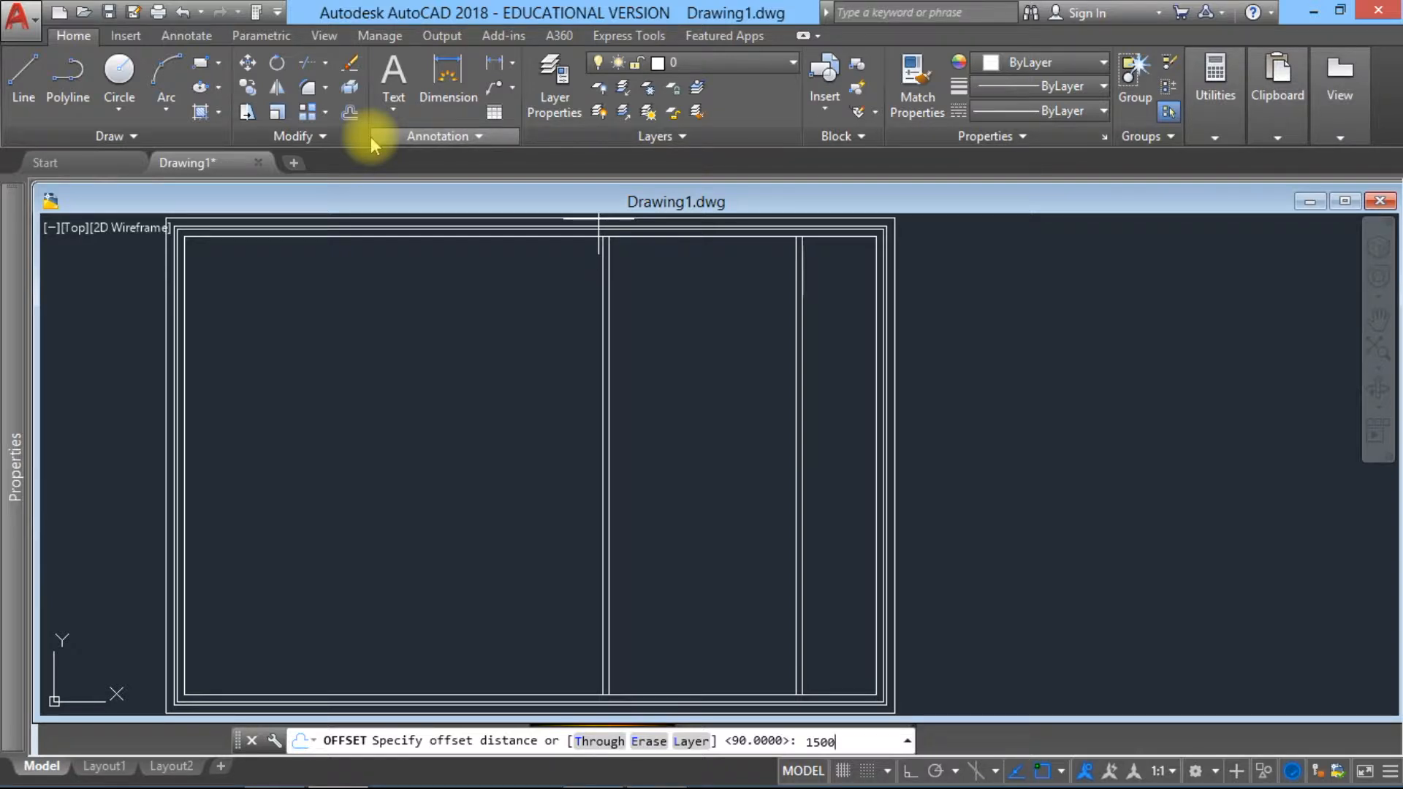
key(Return)
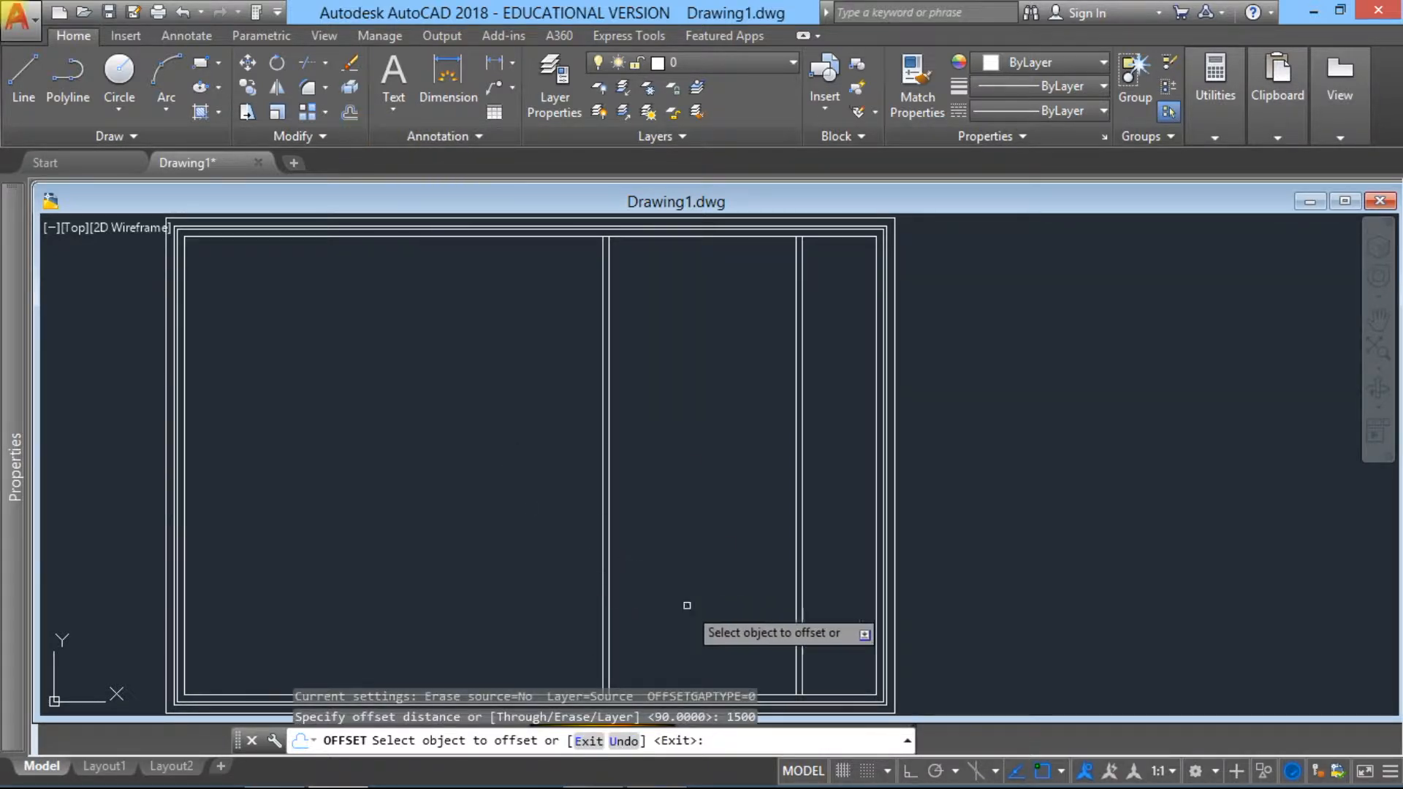
click(818, 697)
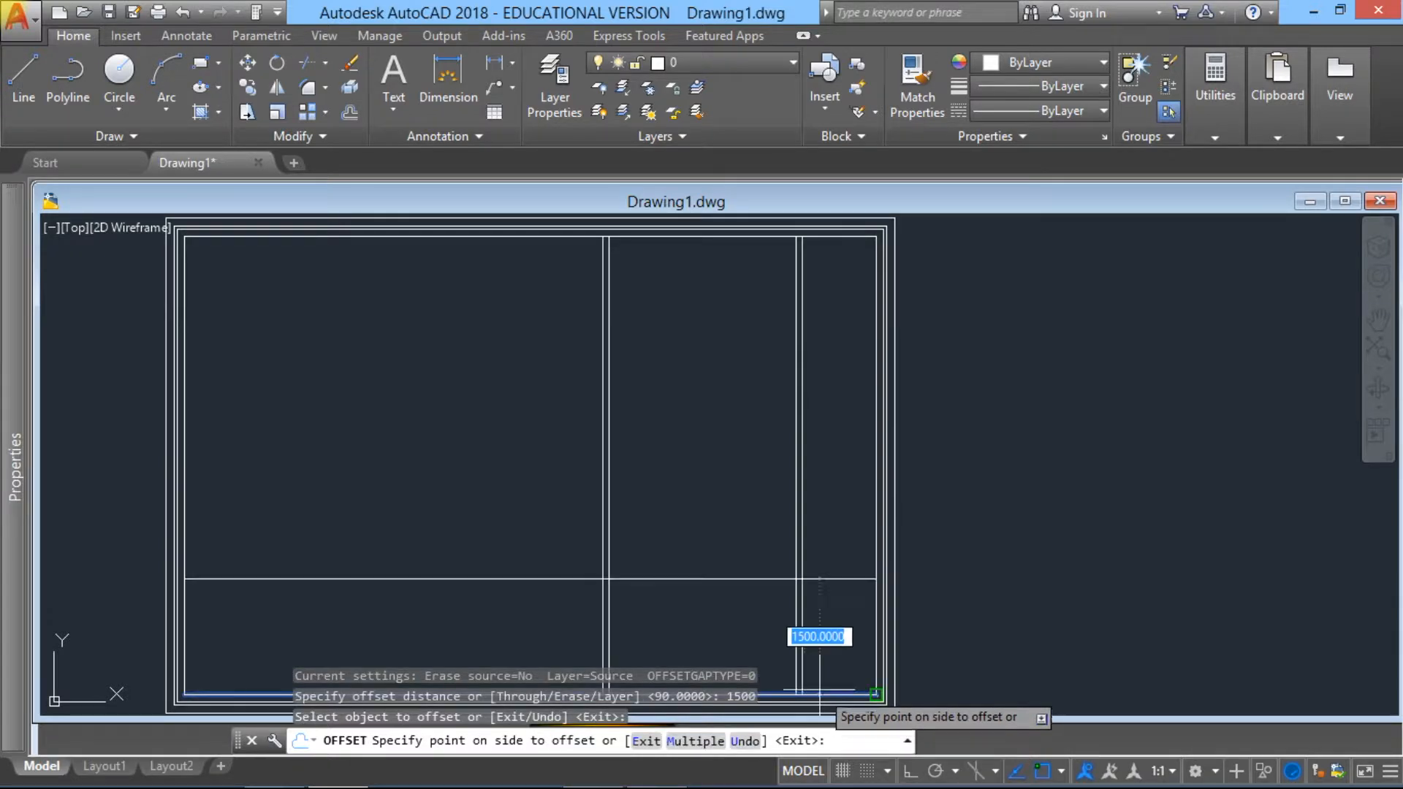
click(809, 557)
key(Escape)
Step: Offset the new horizontal line 90 units upward to give the lower horizontal partition its thickness
text(o)
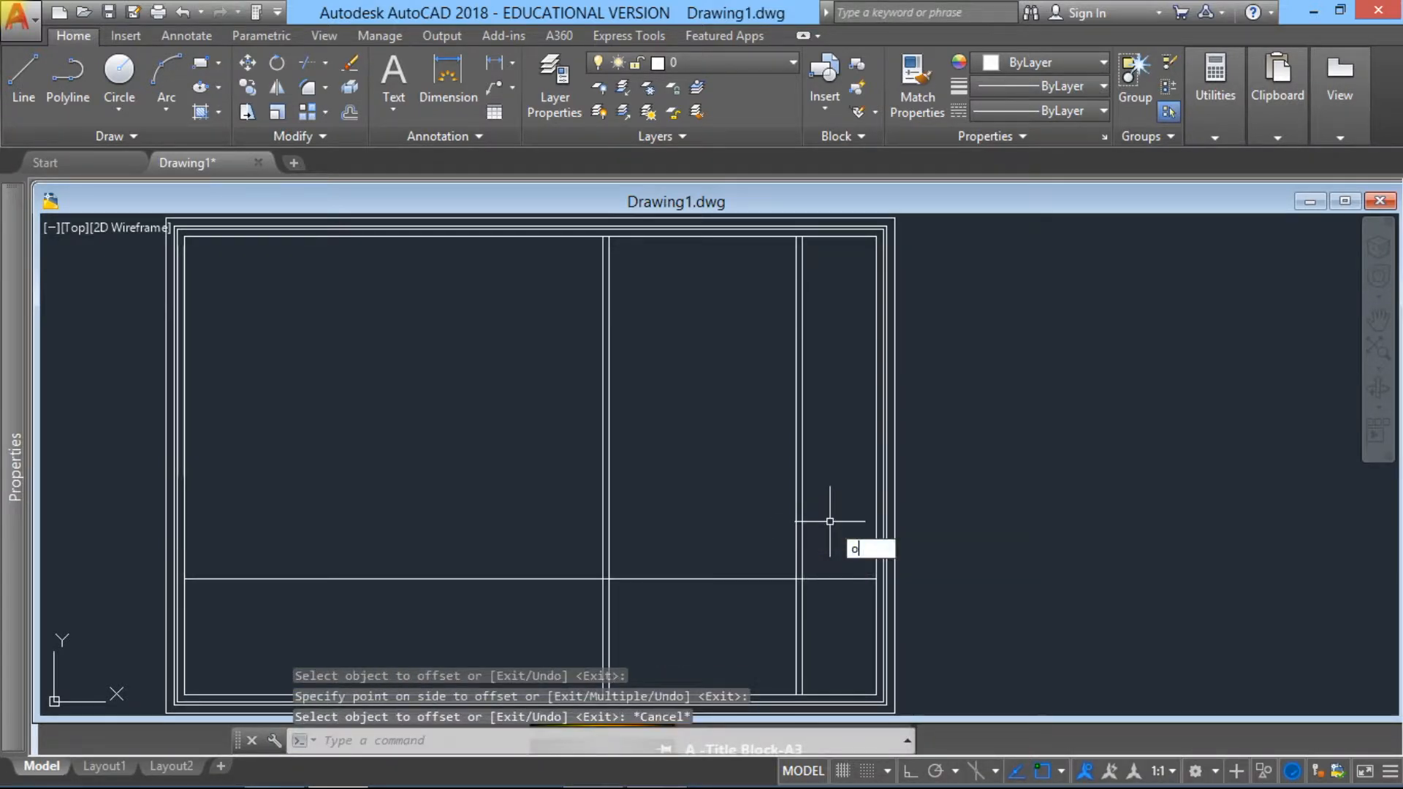
key(Return)
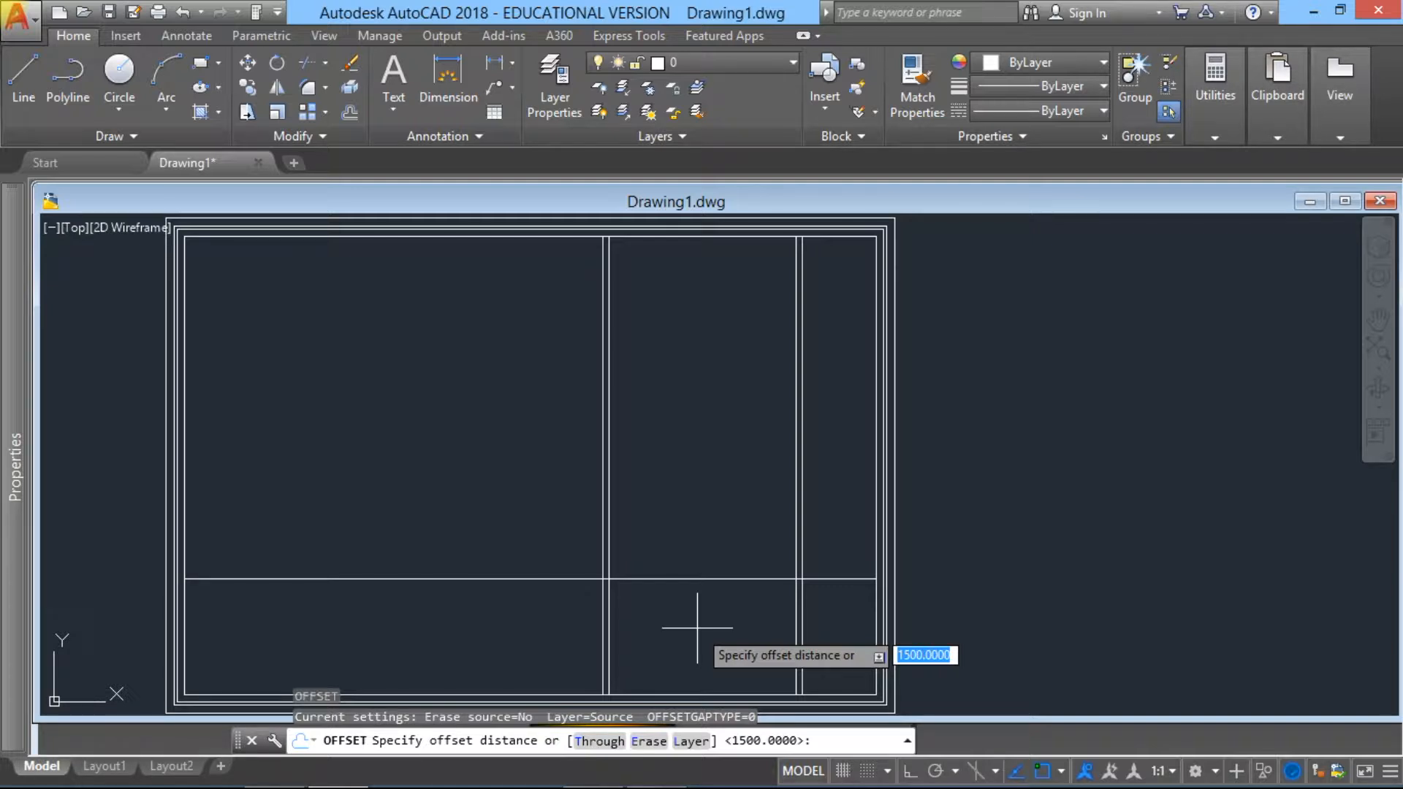
text(90)
key(Return)
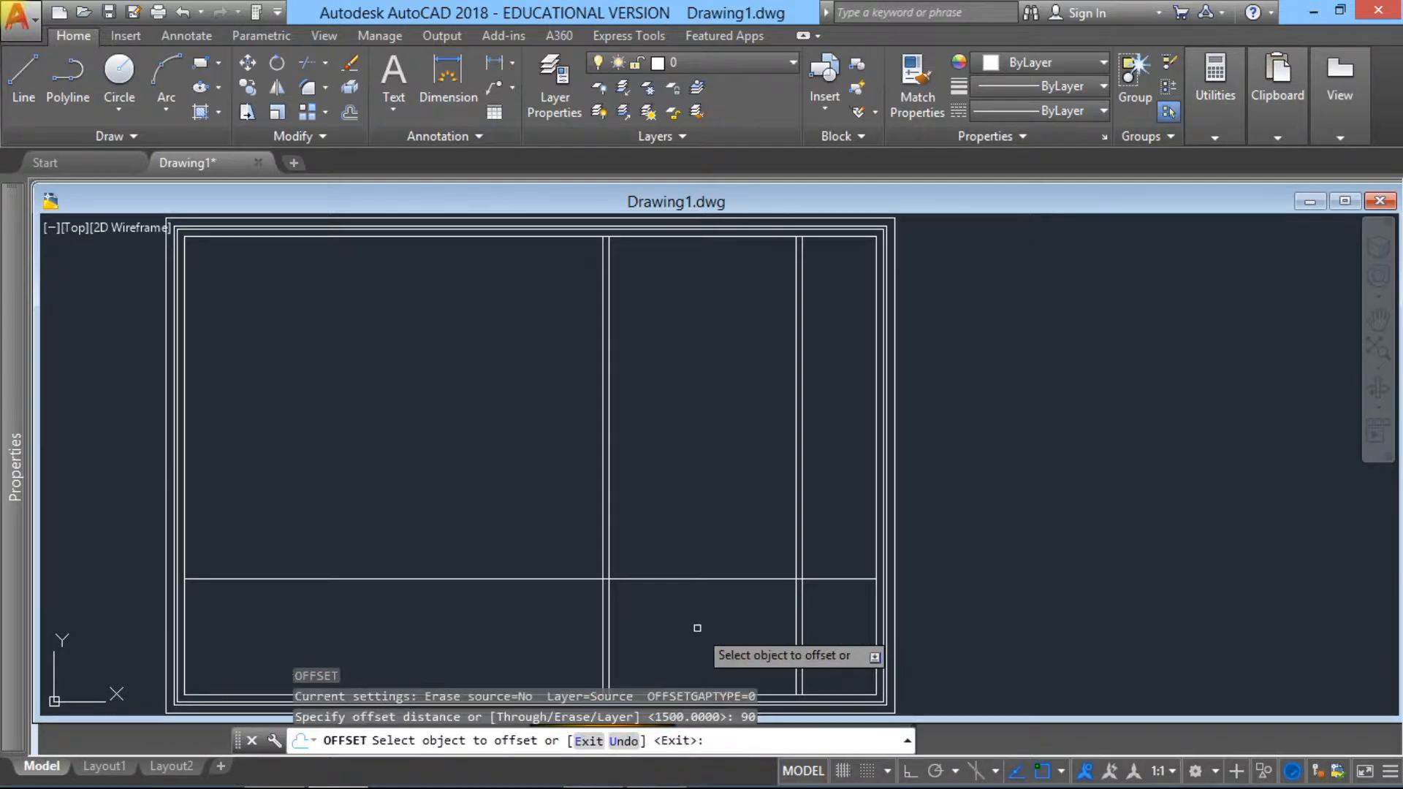
click(751, 578)
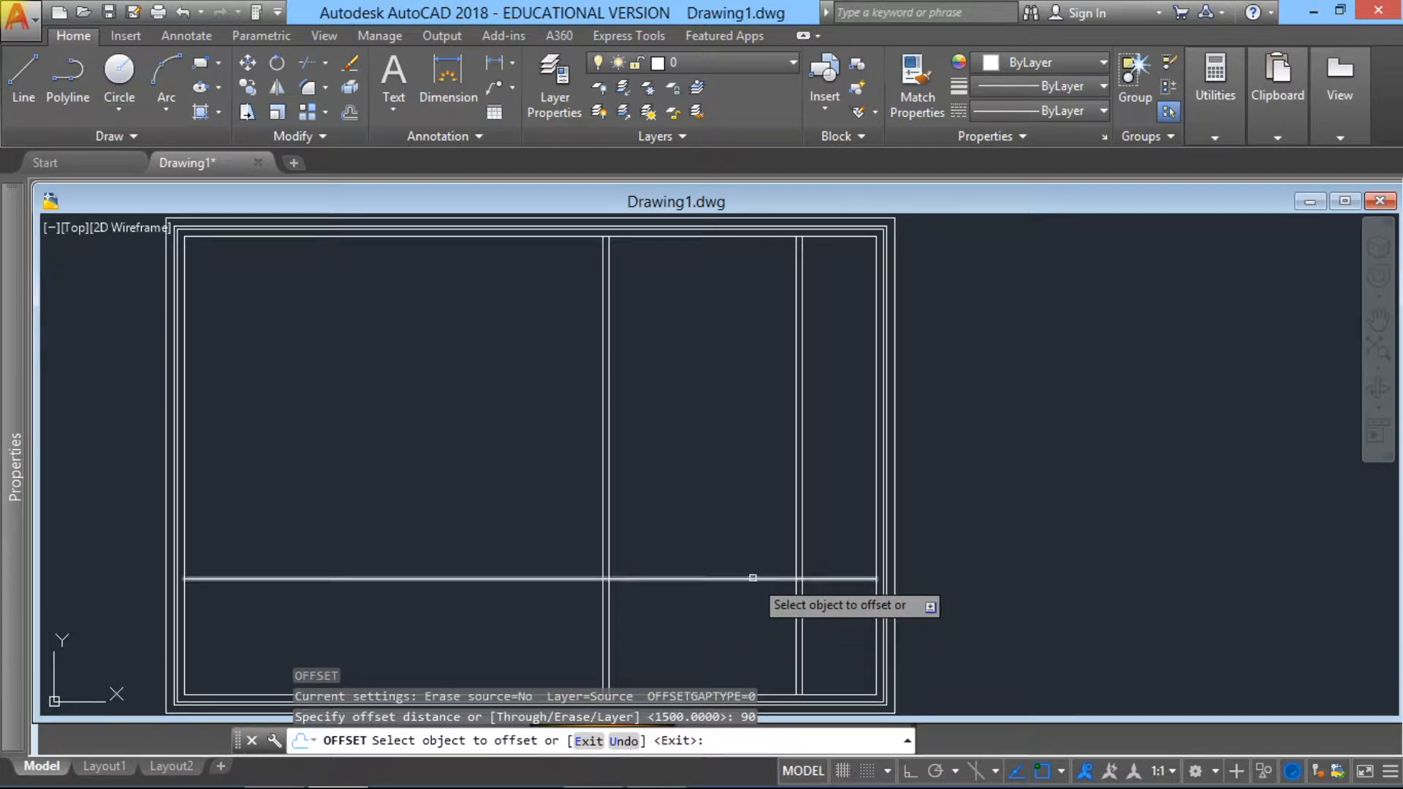
click(773, 505)
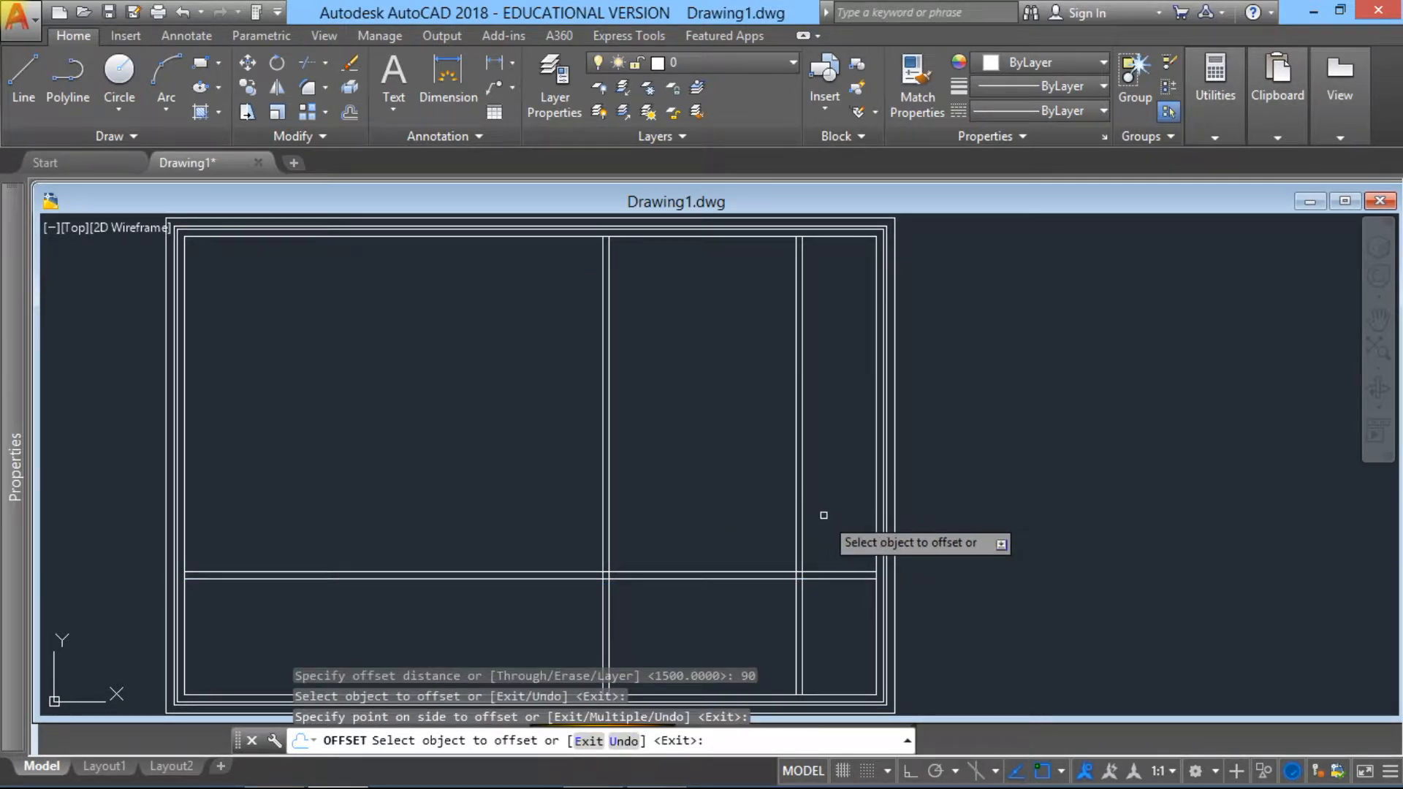
key(Escape)
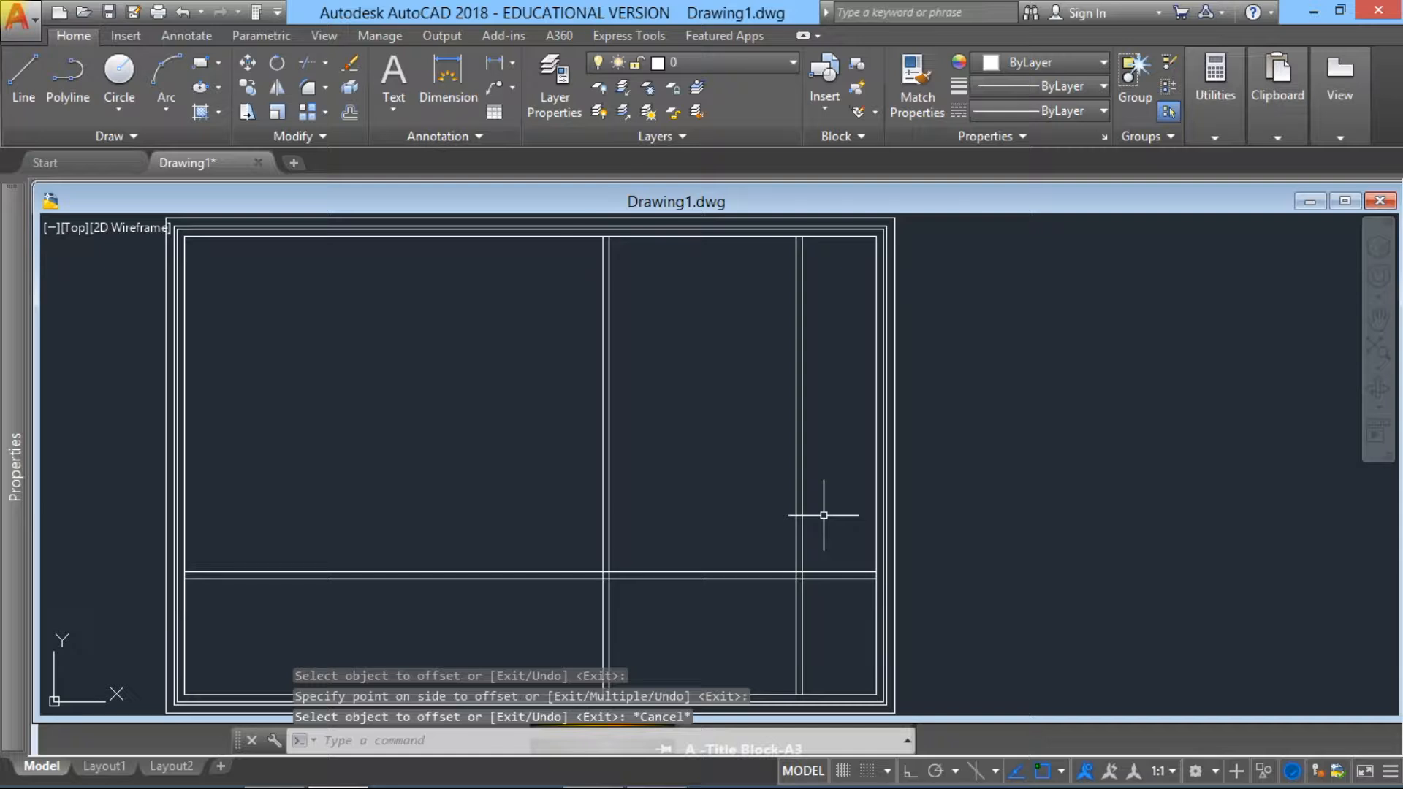
Step: Offset the upper line of the lower horizontal partition 2820 units upward
click(350, 112)
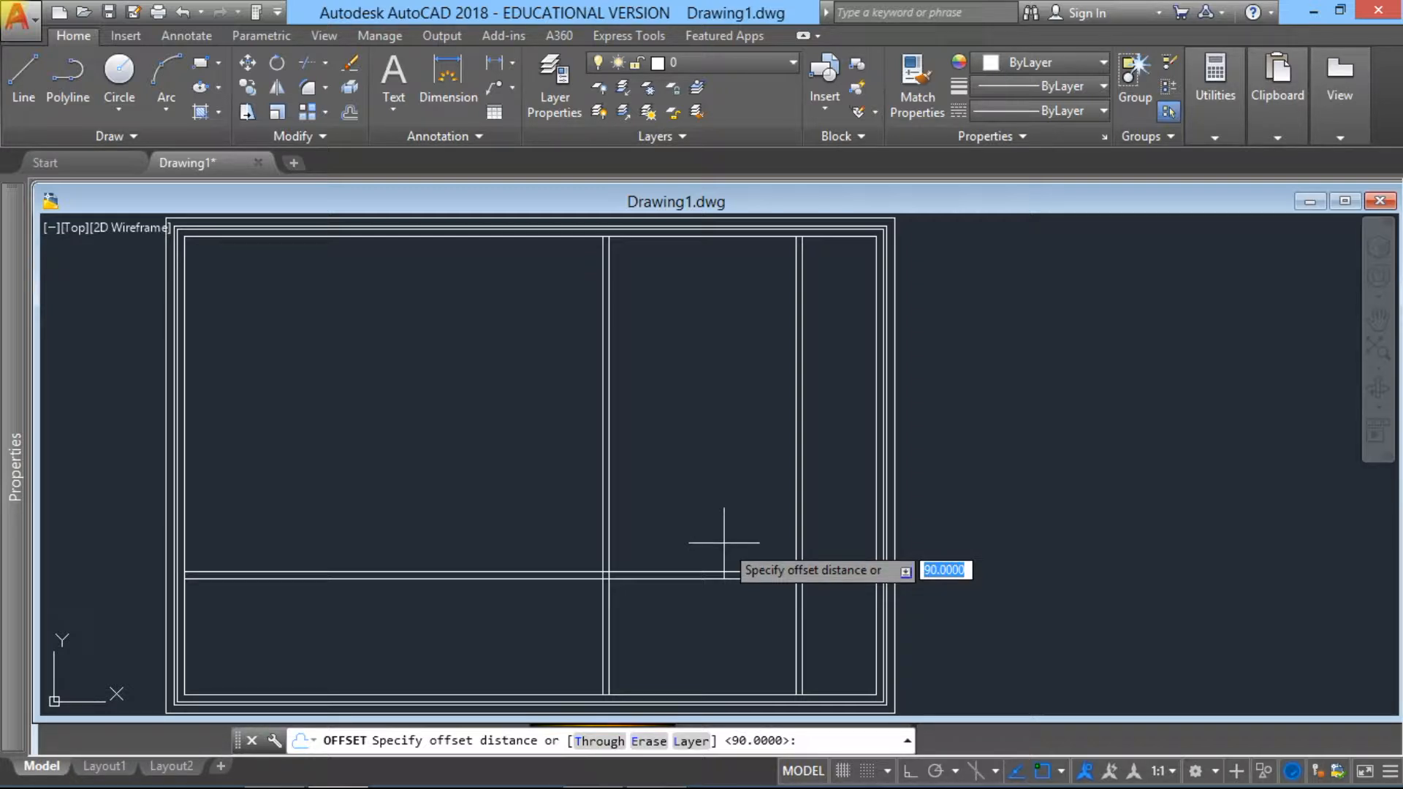
text(2820)
key(Return)
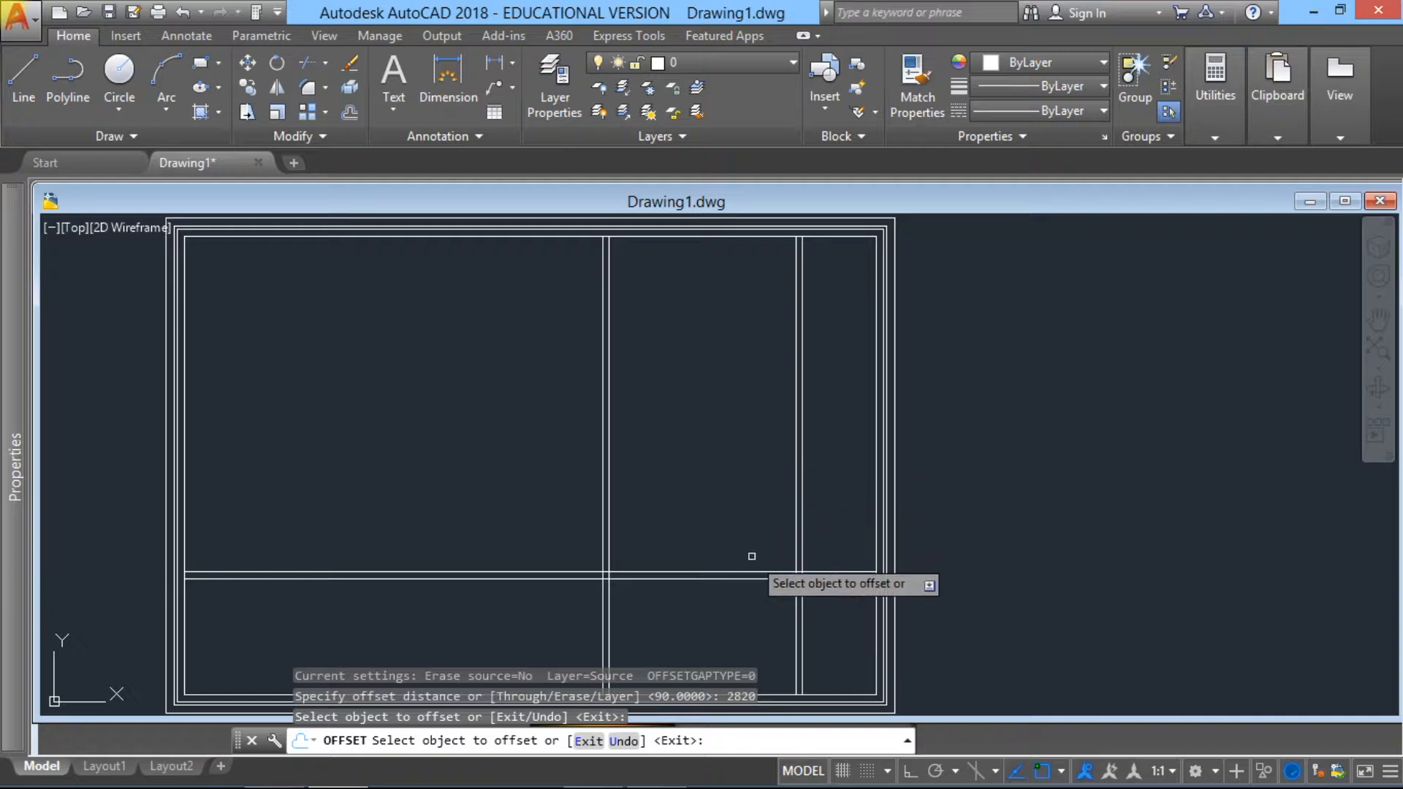
click(746, 573)
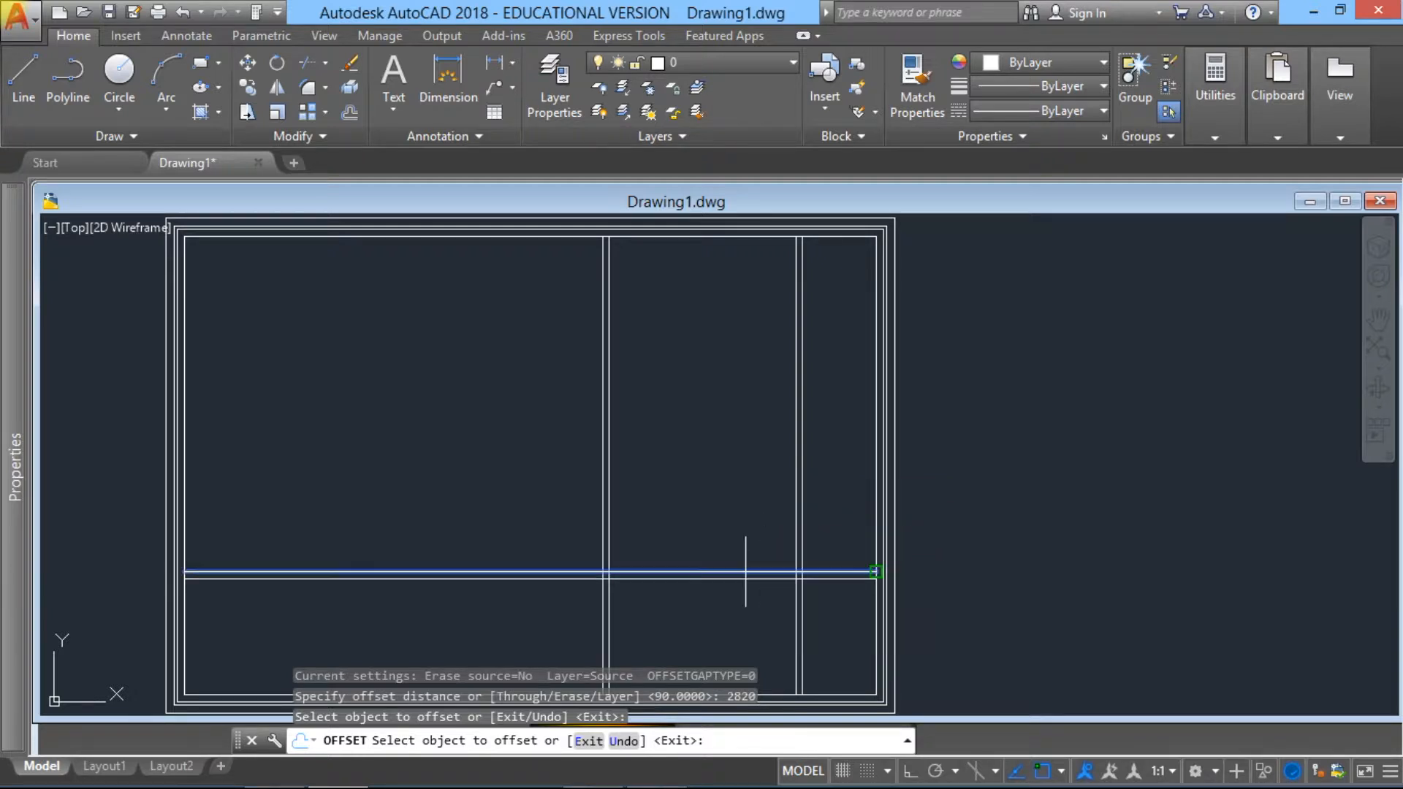
click(773, 398)
key(Escape)
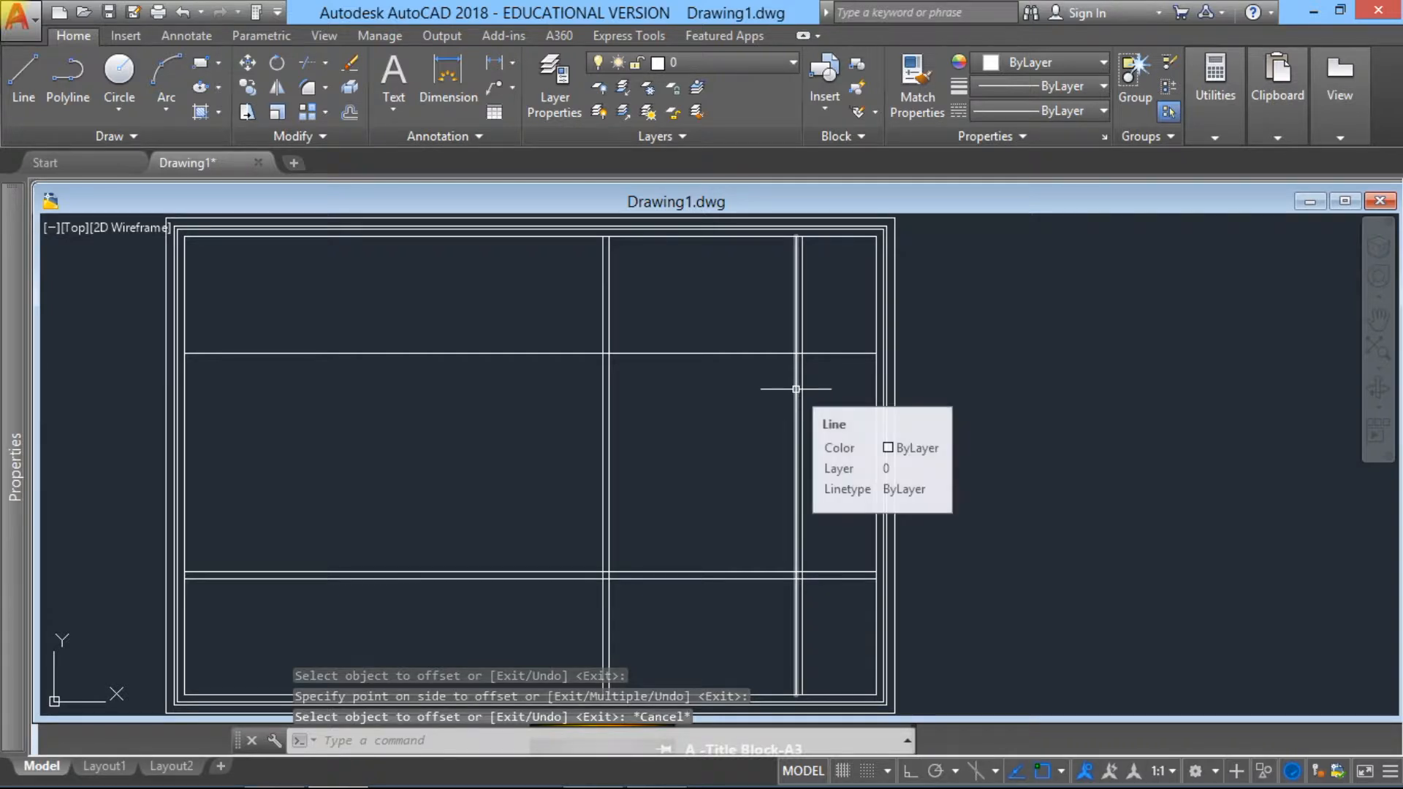
Step: Offset the newest horizontal line 90 units upward to complete the upper horizontal partition
key(Return)
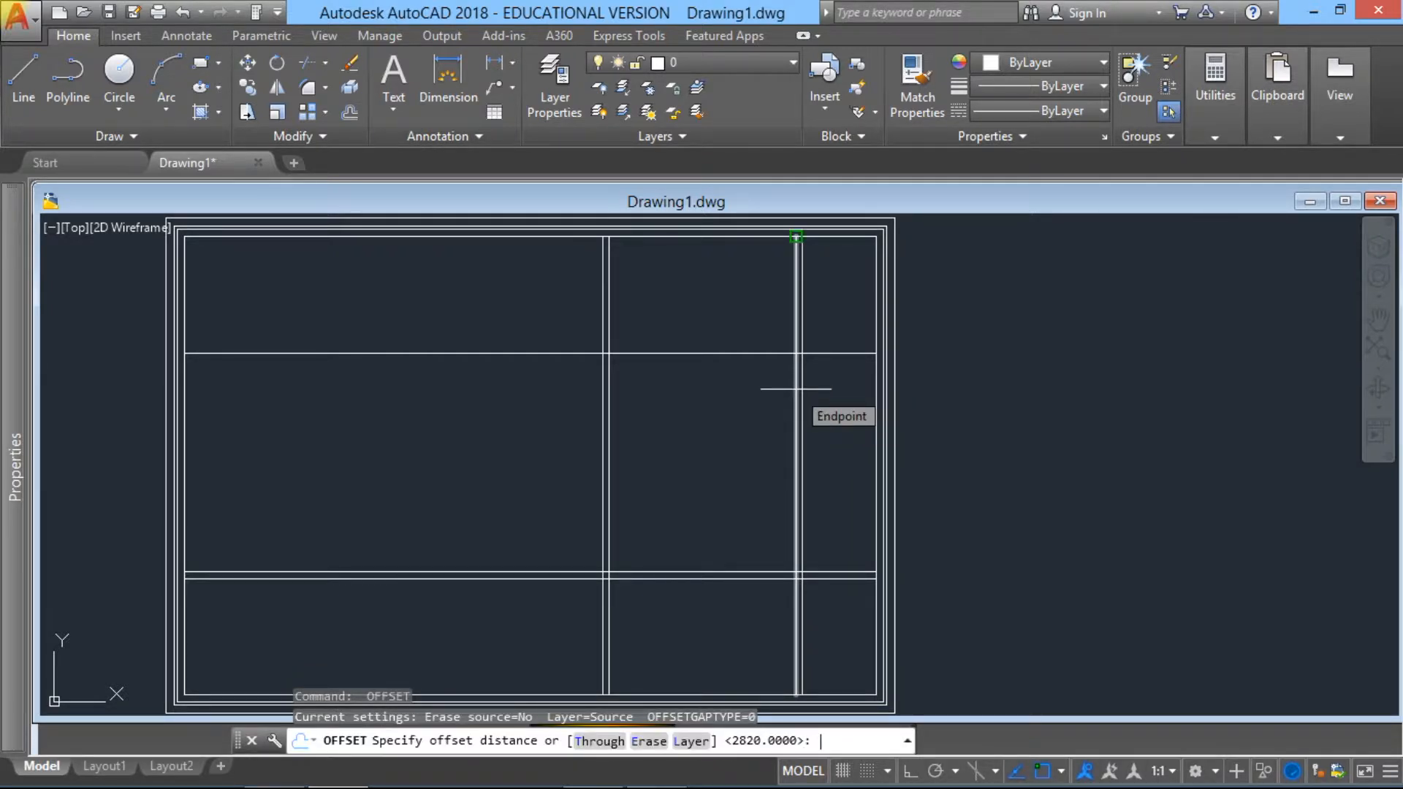
text(90)
key(Return)
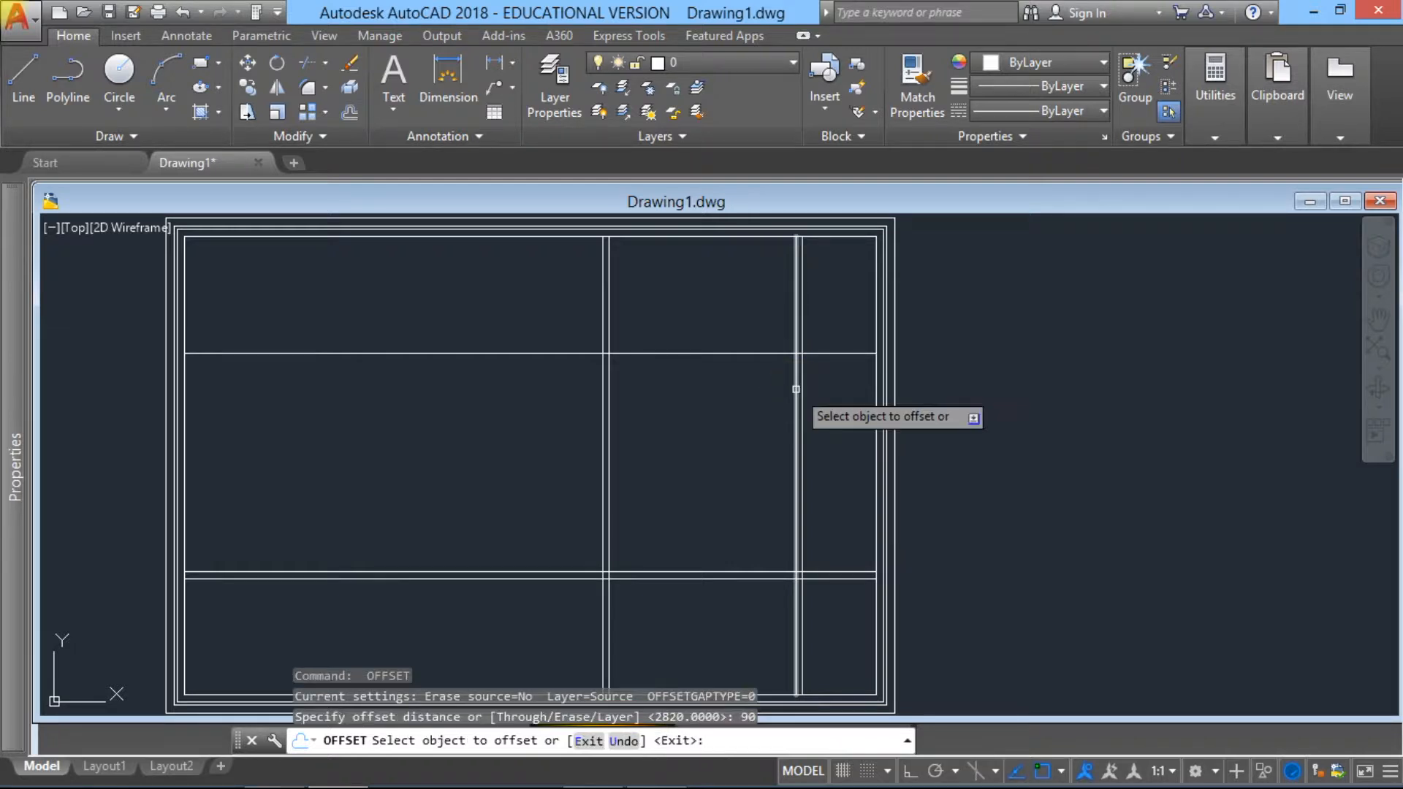
click(760, 353)
click(758, 316)
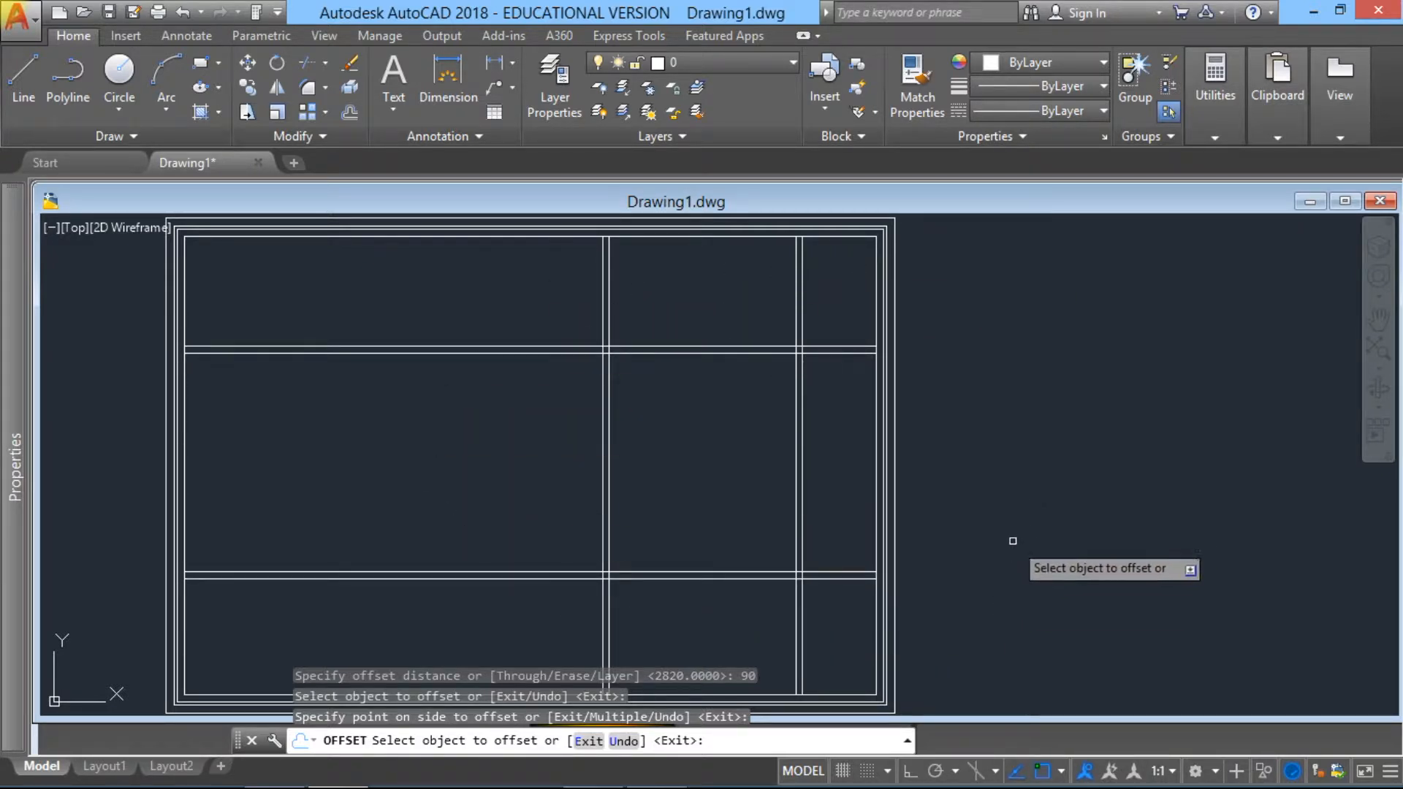
key(Escape)
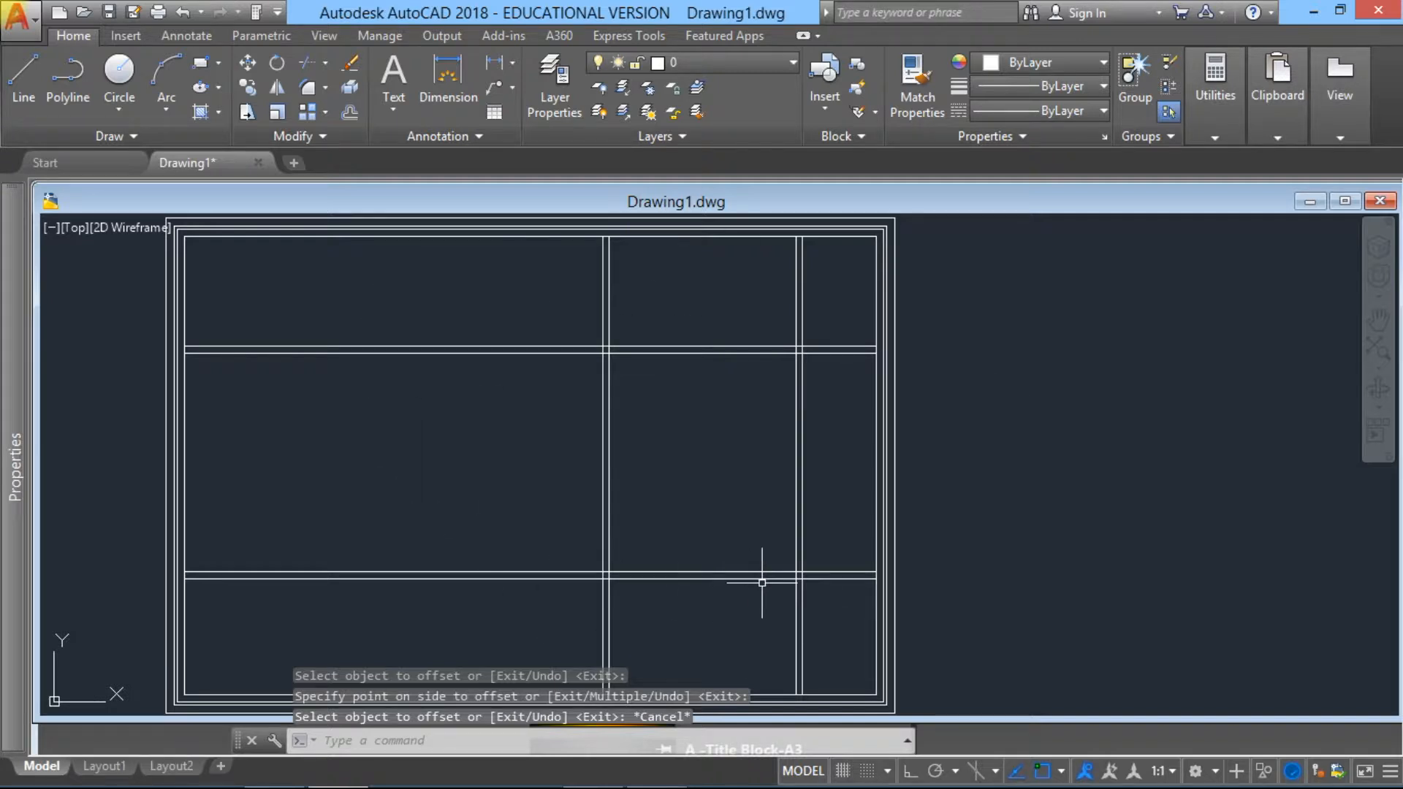
Step: Start the Trim command with all wall and partition lines of the plan as cutting edges
mouse_move(777, 600)
middle_down()
mouse_move(774, 563)
mouse_move(689, 567)
mouse_move(698, 583)
mouse_move(675, 610)
middle_up()
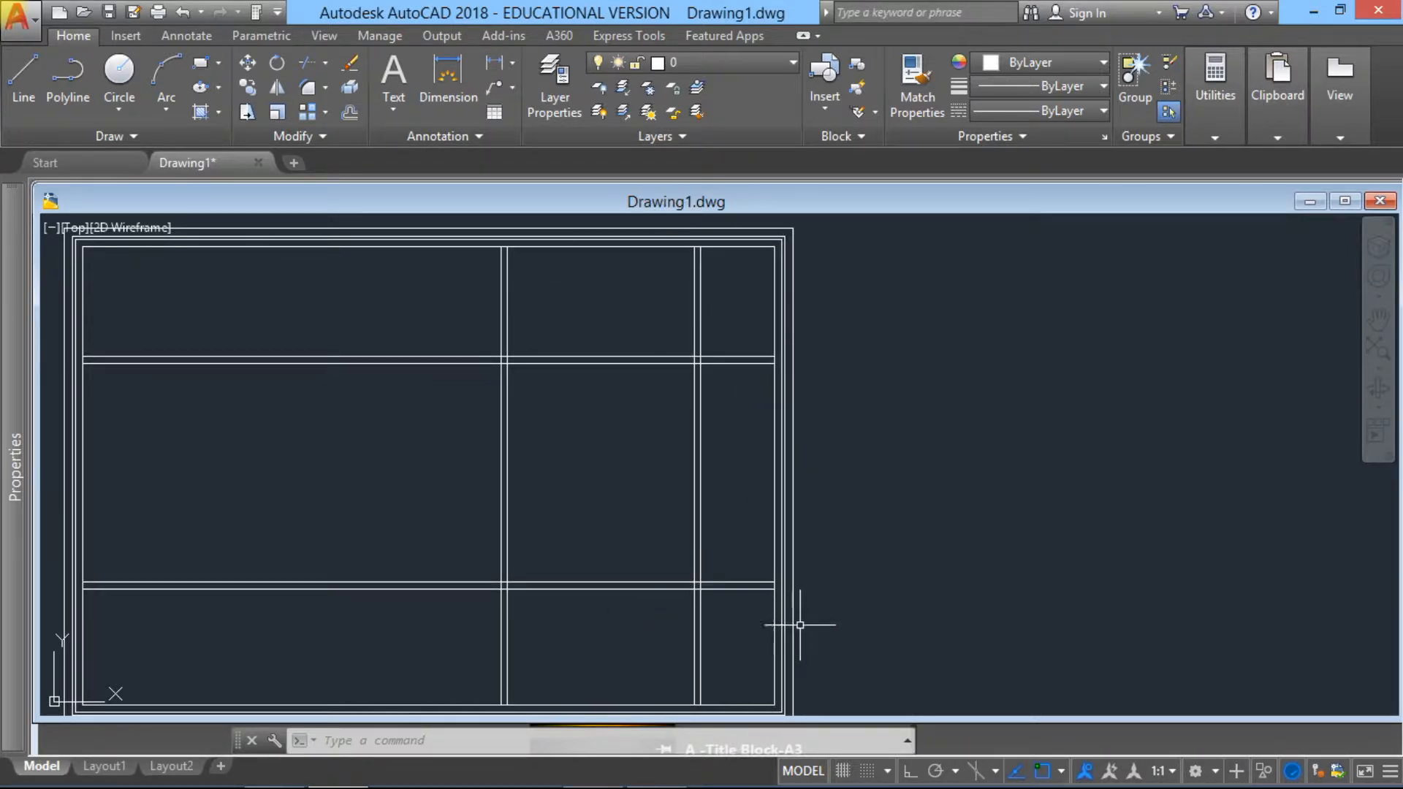
click(319, 67)
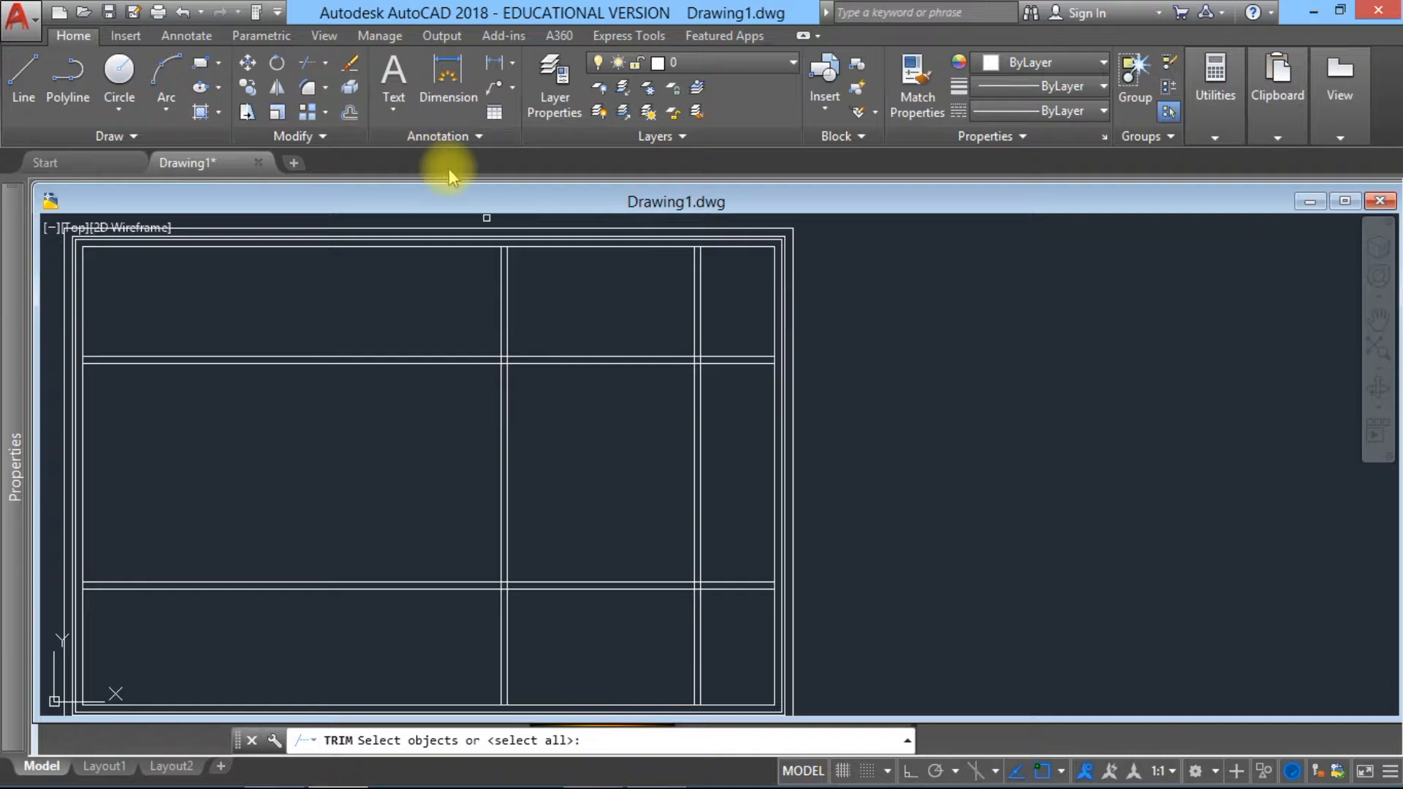
scroll(448, 218, down, 2)
middle_drag(654, 515, 634, 563)
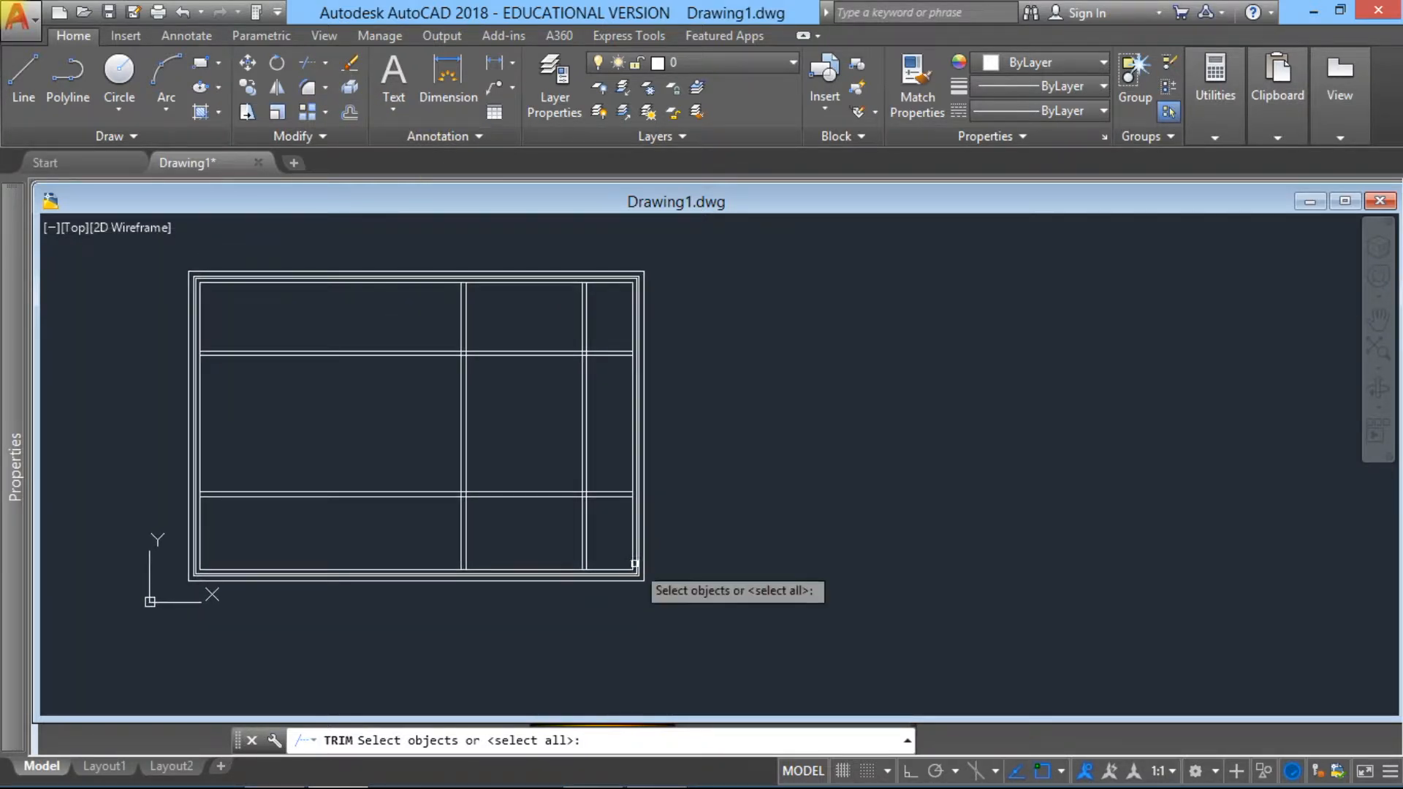
click(650, 586)
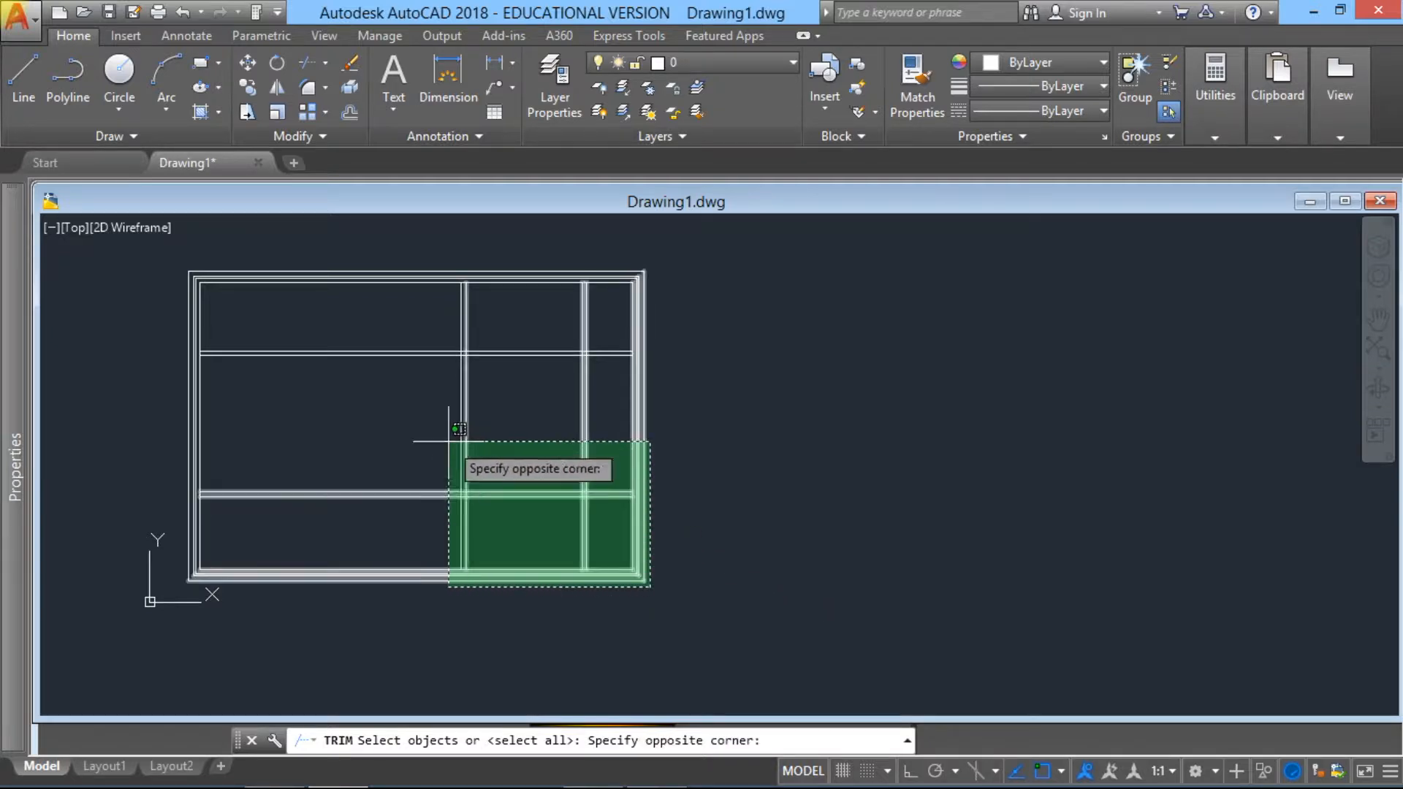
click(177, 255)
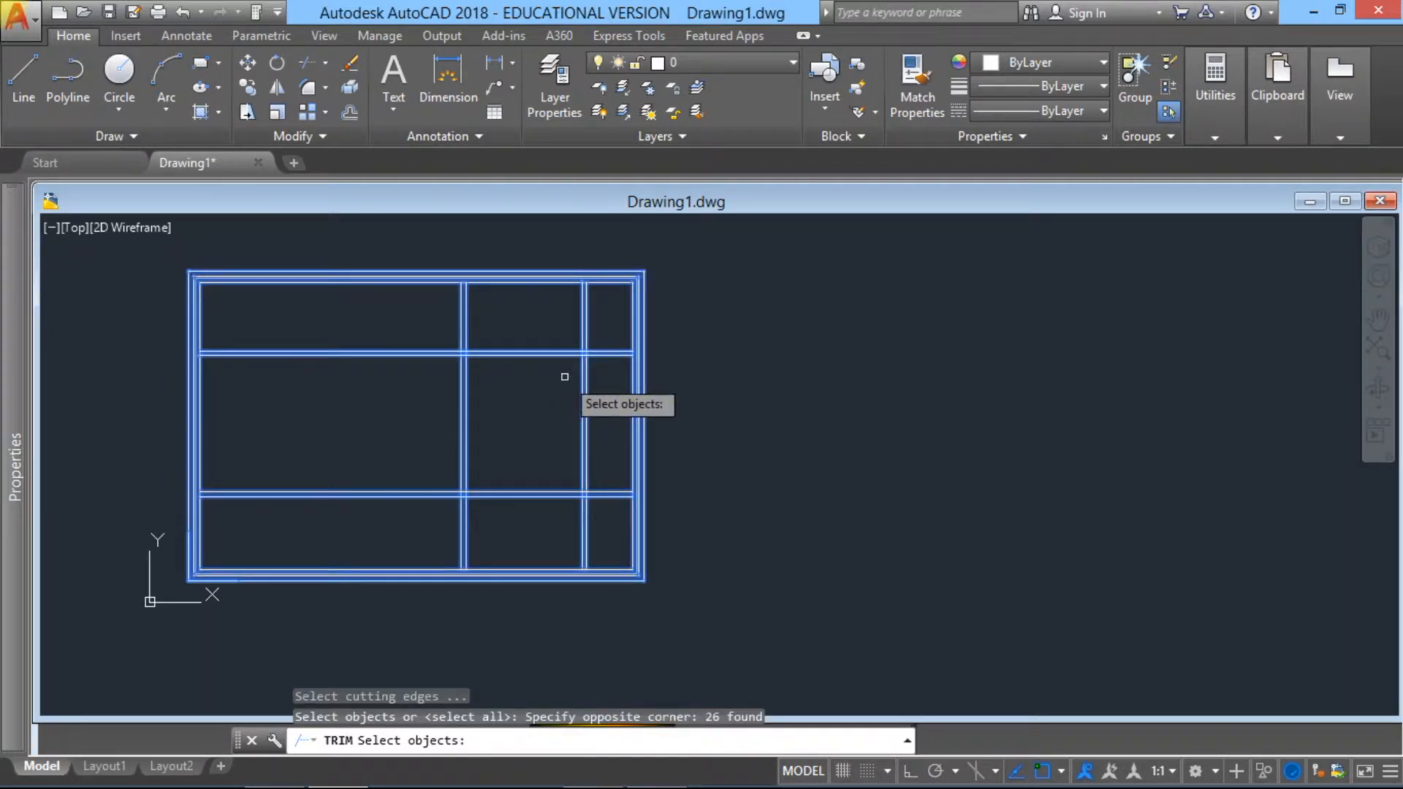
key(Return)
Step: Trim the right wall's inner line at its junction with the upper horizontal partition, and the right vertical partition's lines between the two horizontal partitions
scroll(621, 350, up, 2)
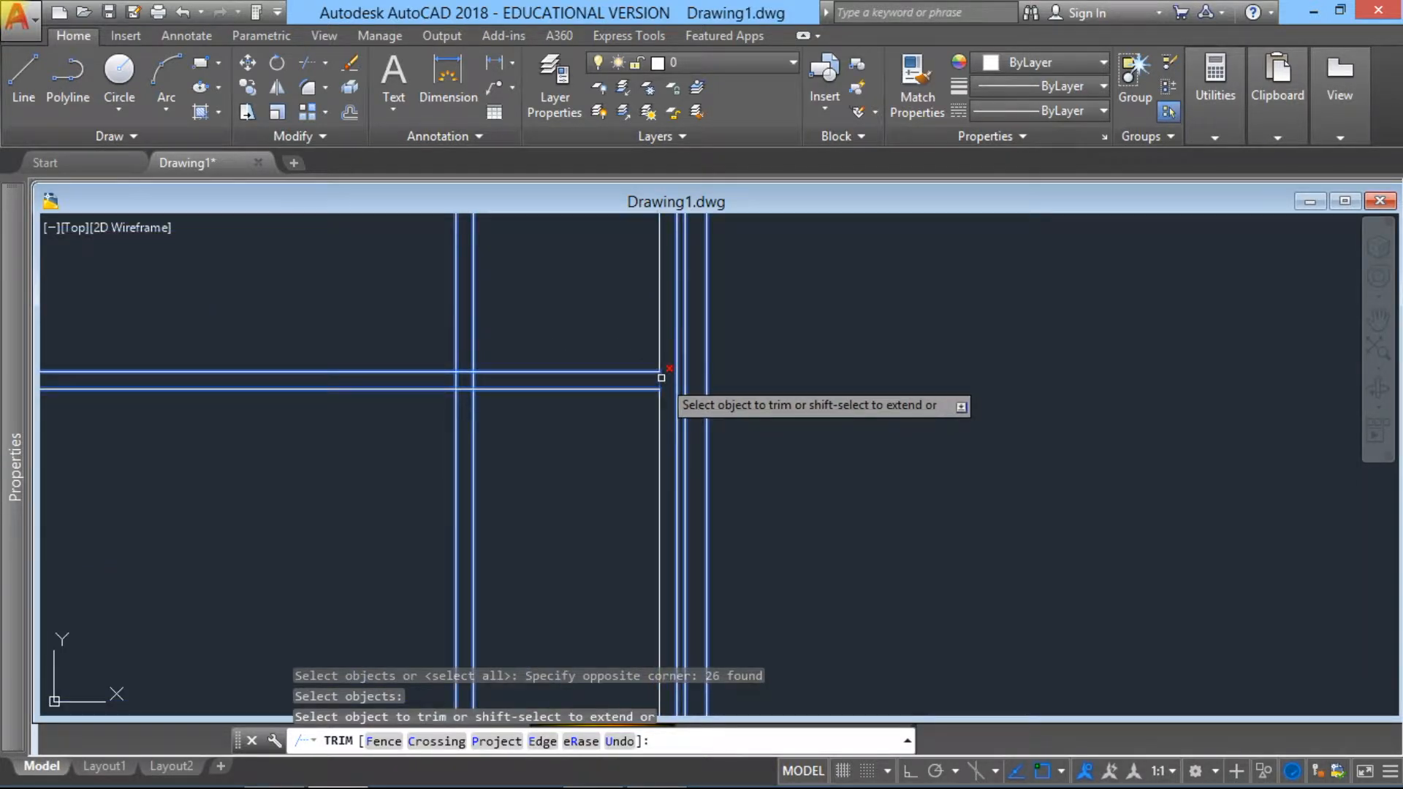
click(661, 378)
scroll(523, 483, down, 3)
middle_drag(512, 462, 518, 379)
click(532, 463)
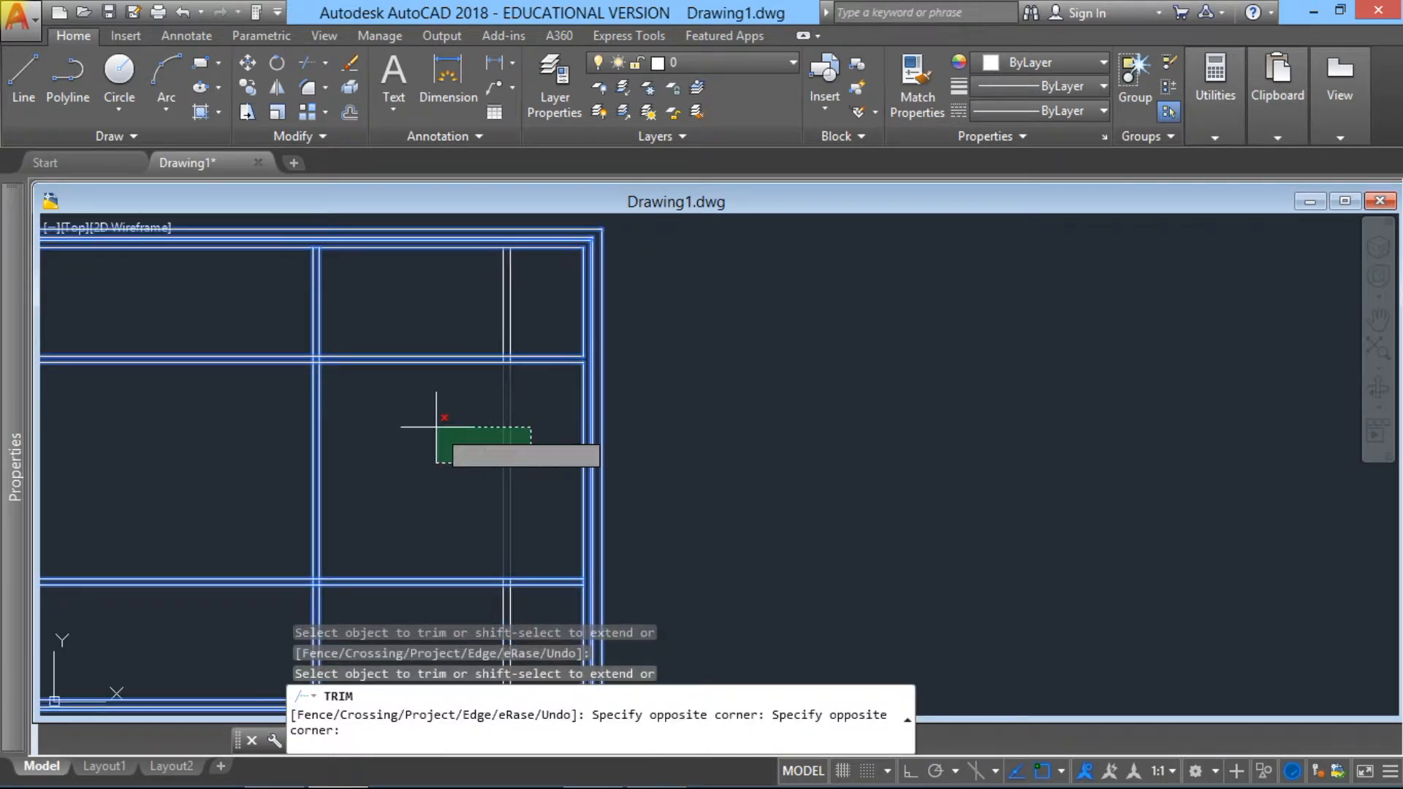
click(368, 416)
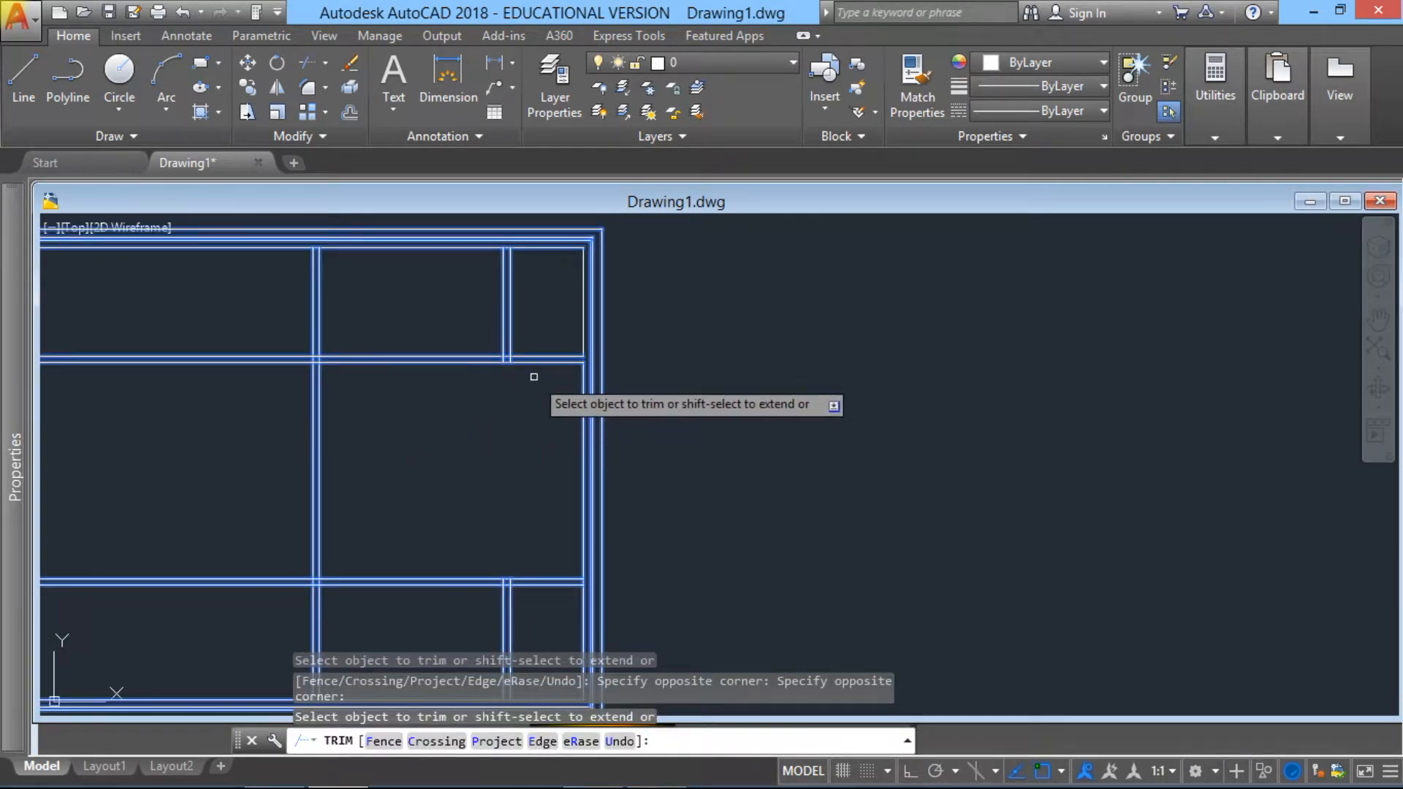
Step: Trim both lines of the right vertical partition between the upper horizontal partition and the top wall
middle_drag(513, 392, 468, 482)
click(486, 418)
click(416, 382)
Step: Trim the top wall's inner line between the two lines of the central vertical partition
scroll(461, 437, up, 2)
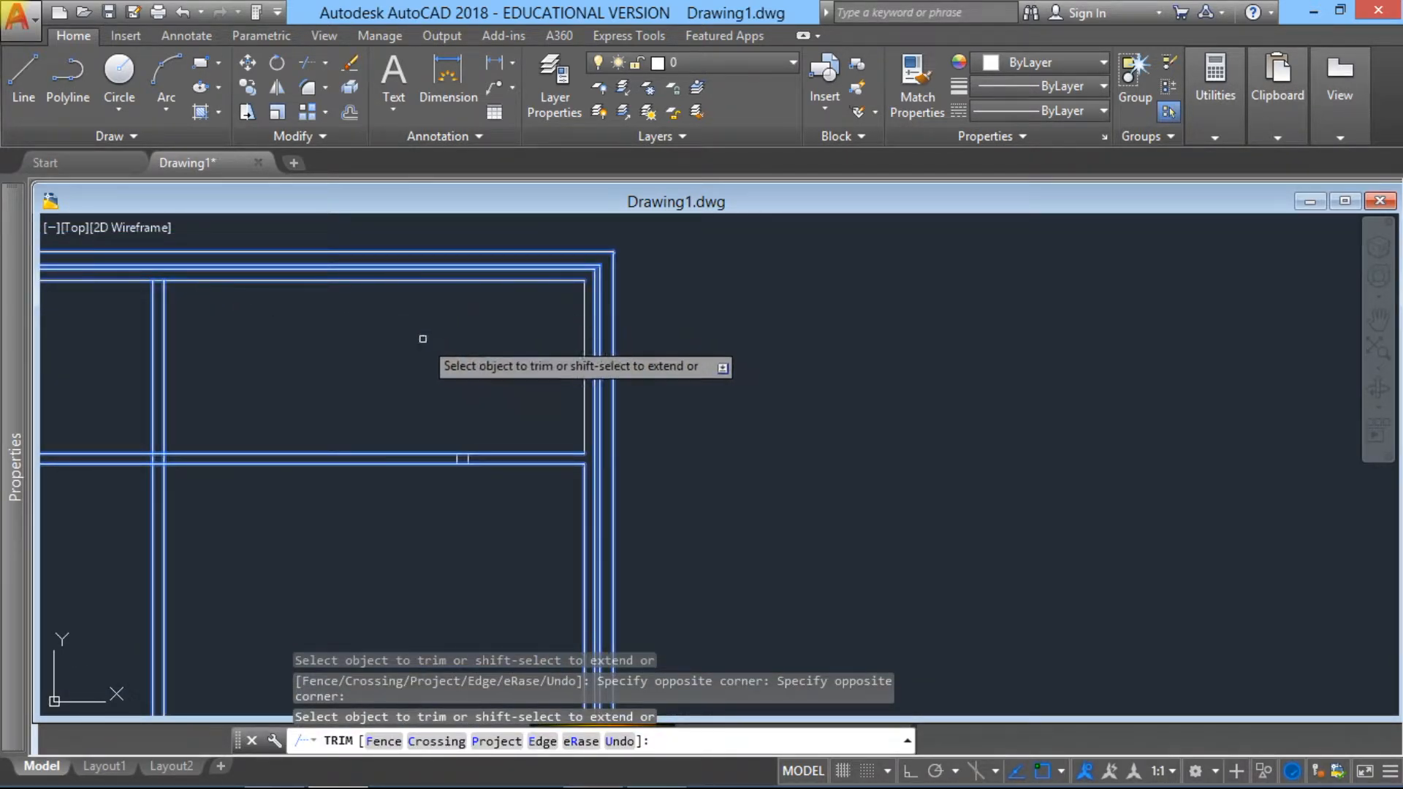
scroll(527, 475, up, 2)
scroll(389, 401, down, 2)
middle_drag(390, 401, 664, 454)
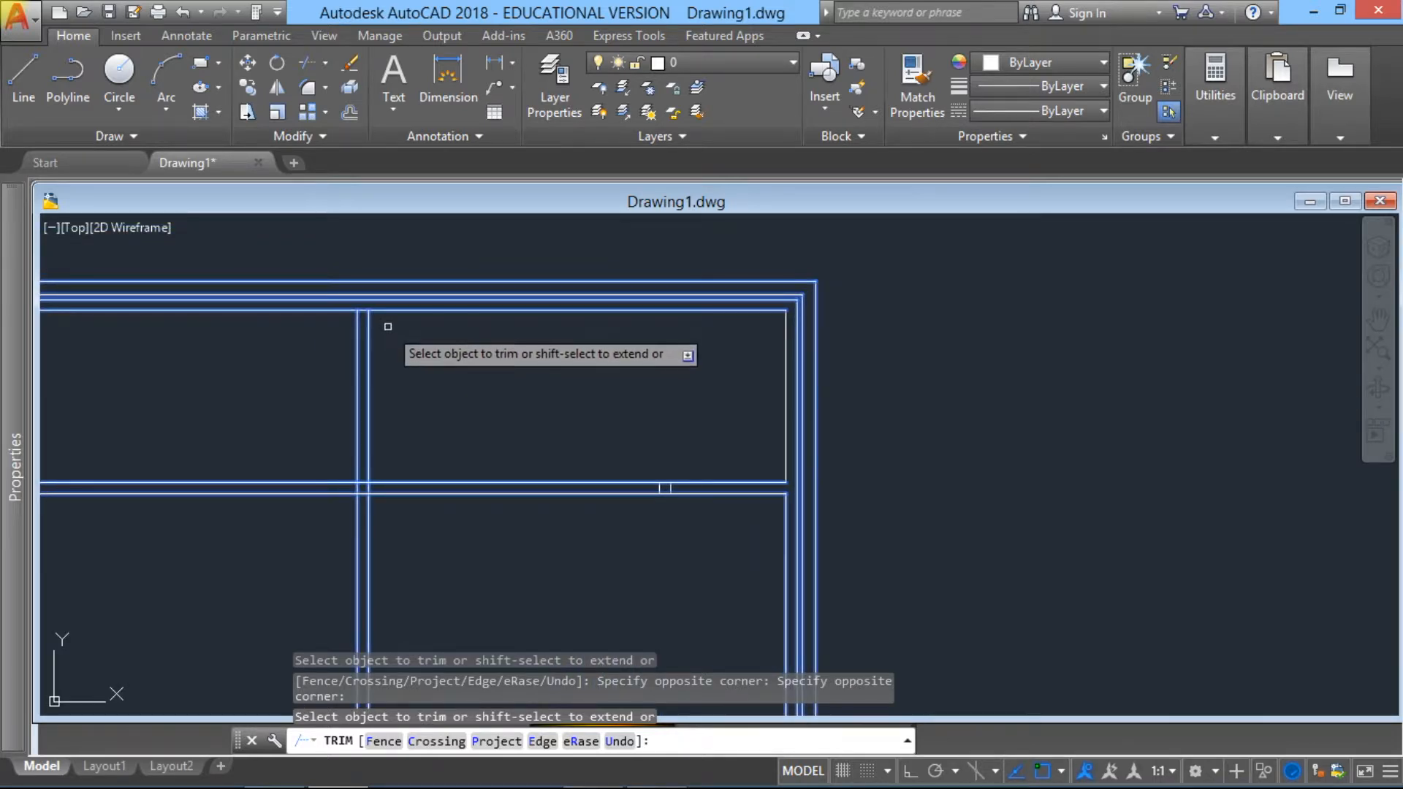
scroll(358, 307, up, 2)
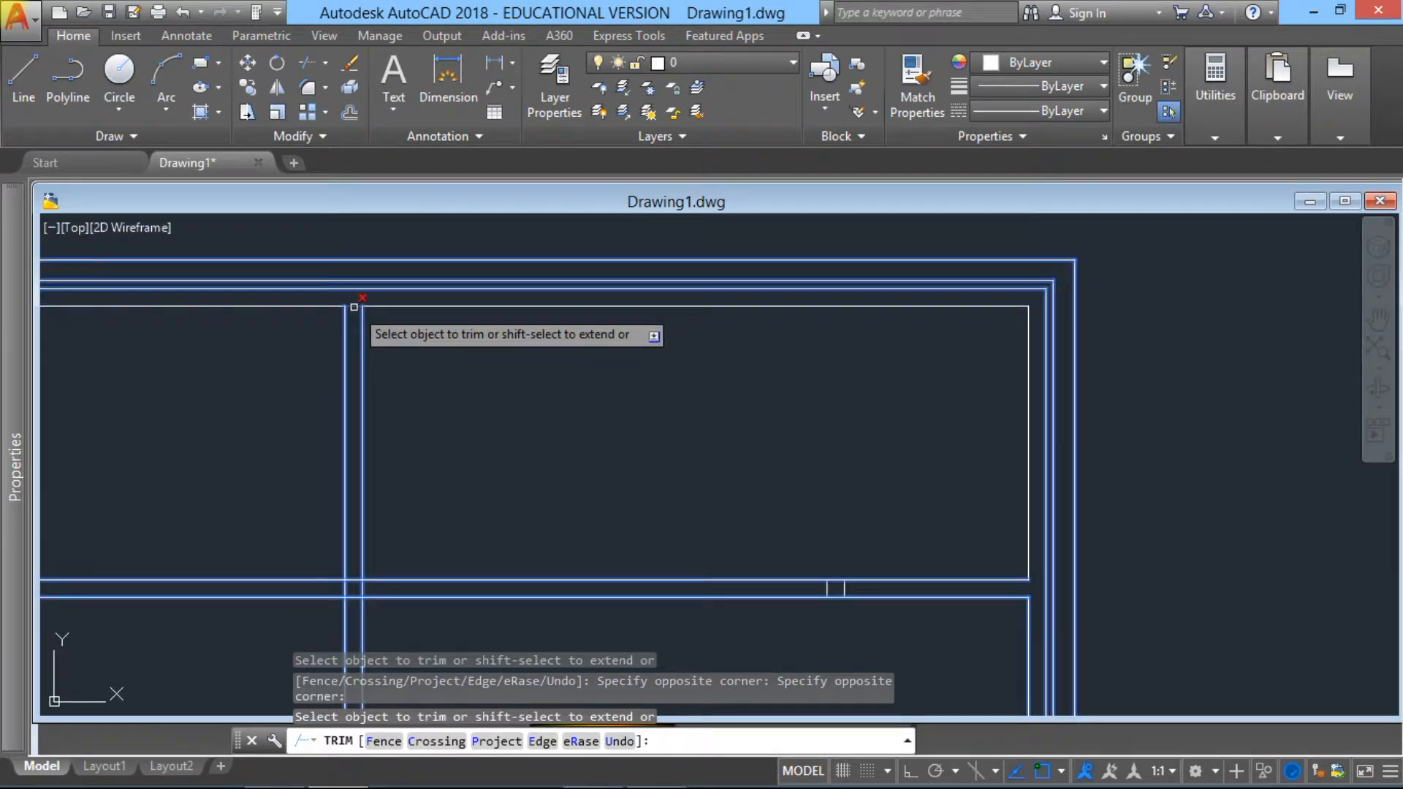
click(353, 308)
scroll(301, 501, down, 4)
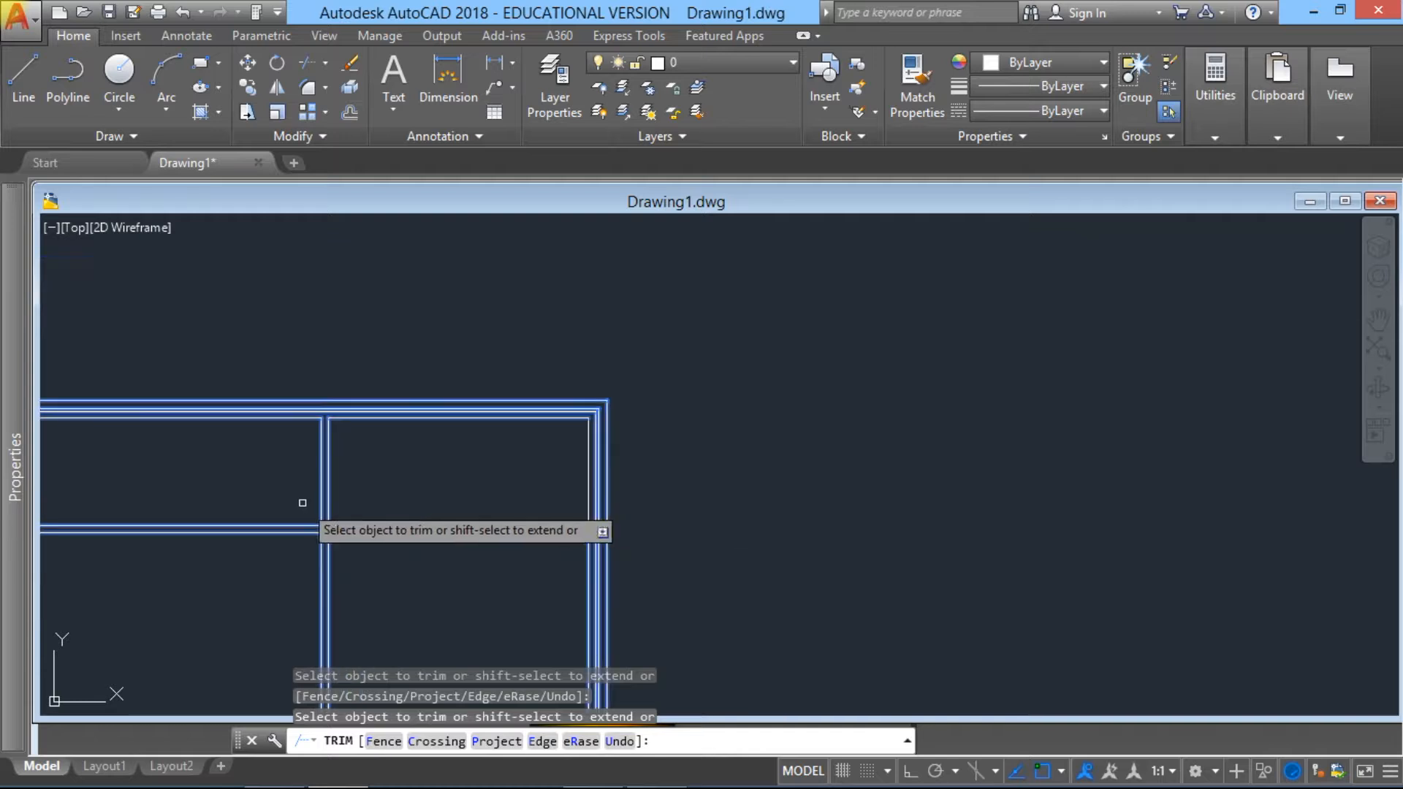
Step: Trim the lines of the upper and lower horizontal partitions on the left side of the central vertical partition
click(439, 474)
click(367, 378)
scroll(376, 431, down, 4)
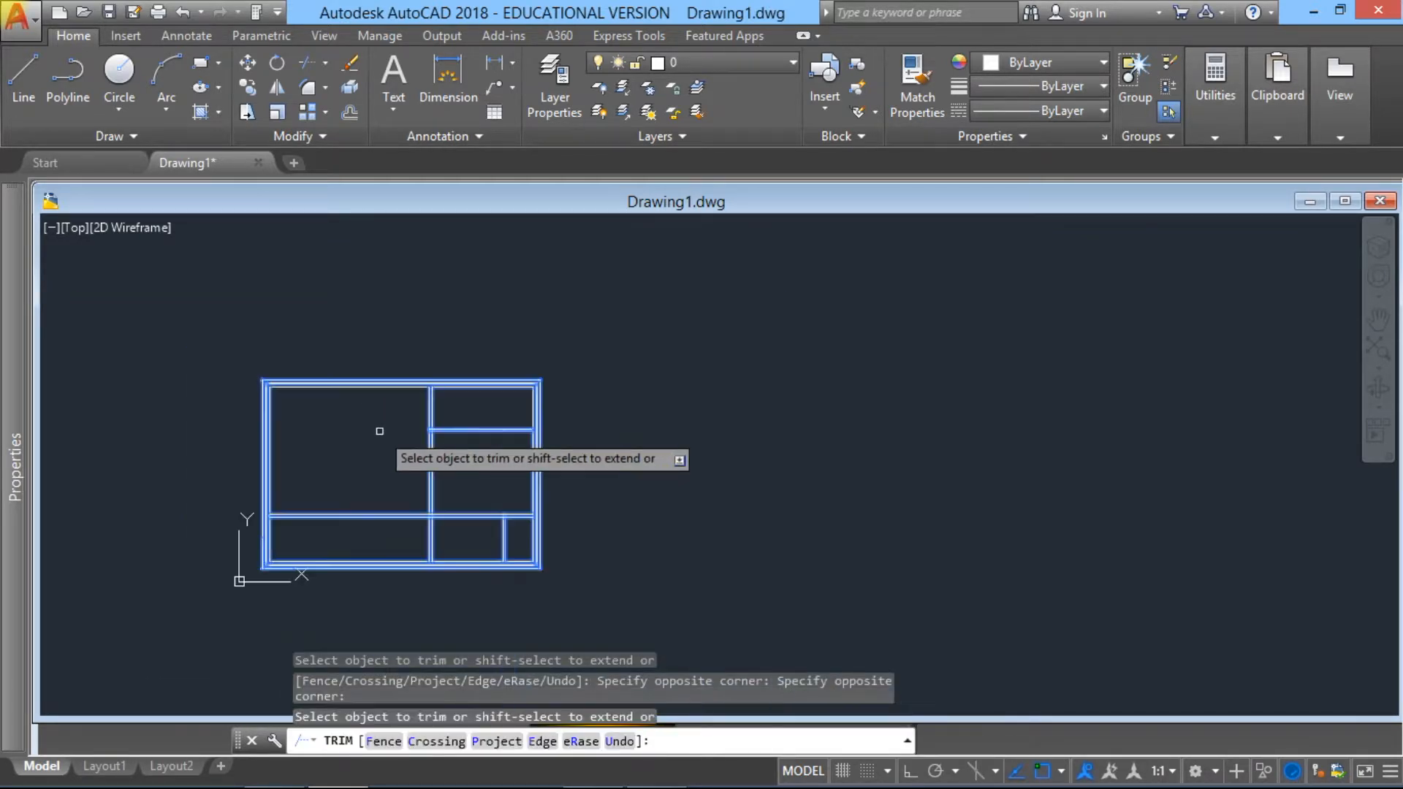
scroll(398, 457, up, 4)
click(450, 567)
click(395, 497)
Step: Trim the junction of the lower horizontal partition with the central vertical partition, including the vertical's right line between the horizontal lines
middle_drag(642, 501, 526, 288)
scroll(423, 371, up, 7)
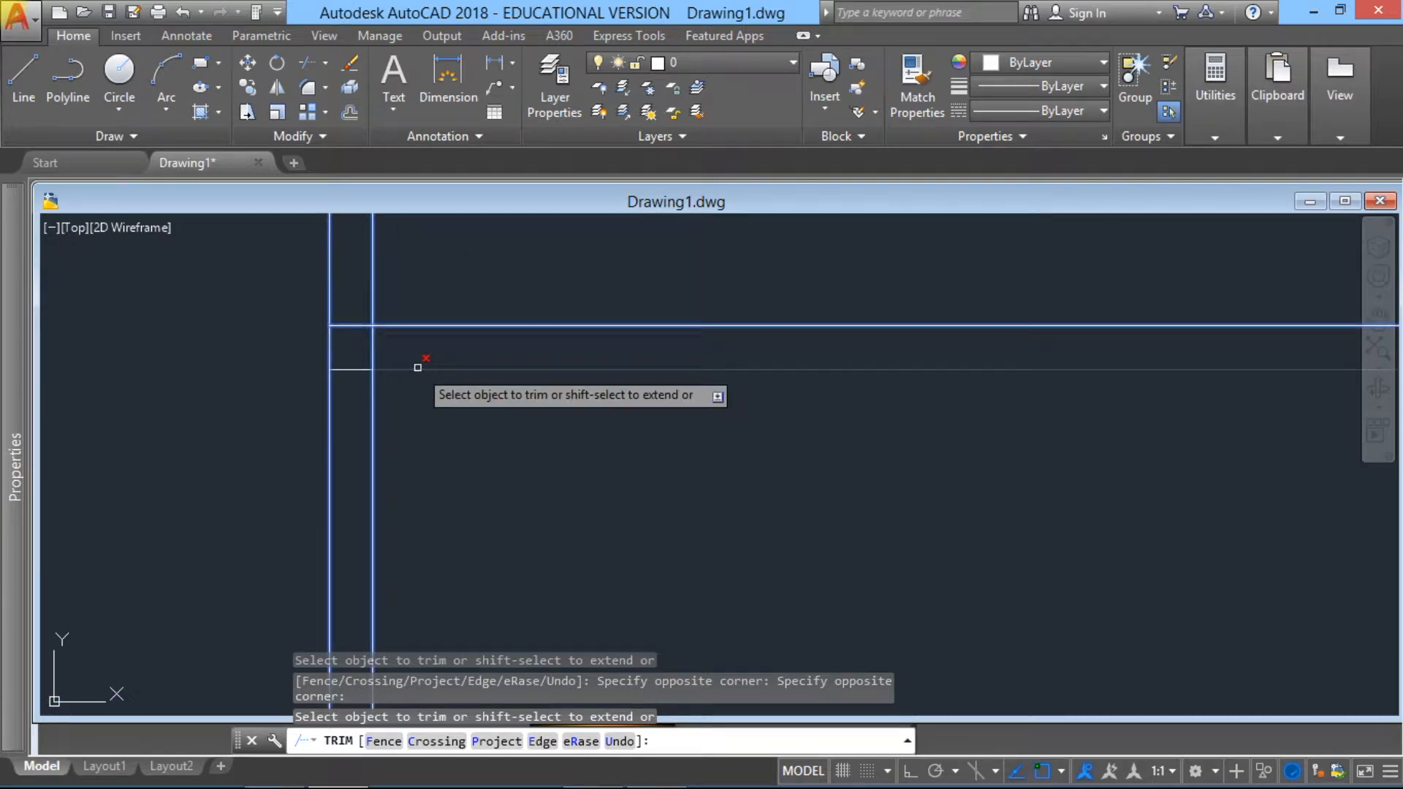
click(373, 348)
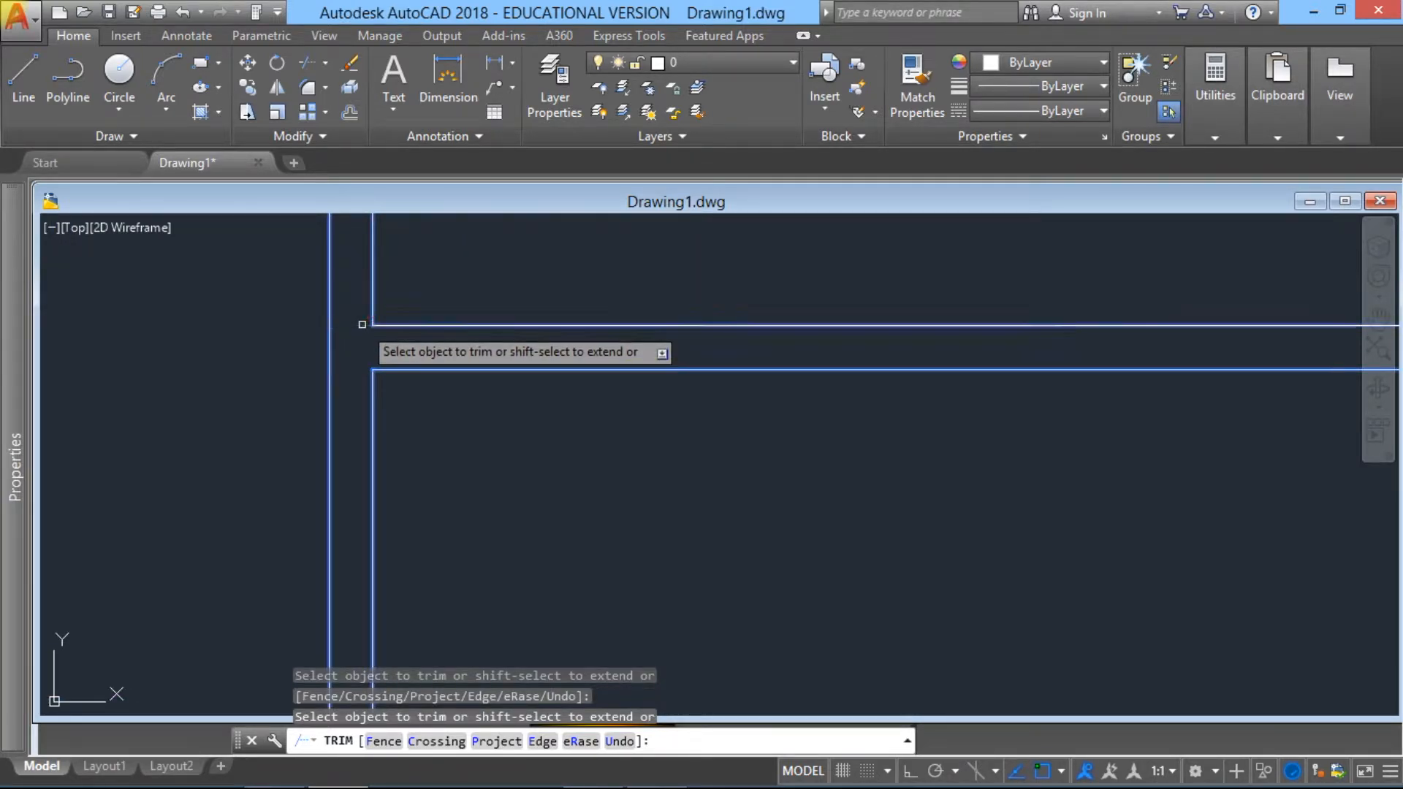
Step: Trim the bottom wall's inner line between the two lines of the central vertical partition
scroll(374, 325, down, 6)
scroll(378, 496, up, 6)
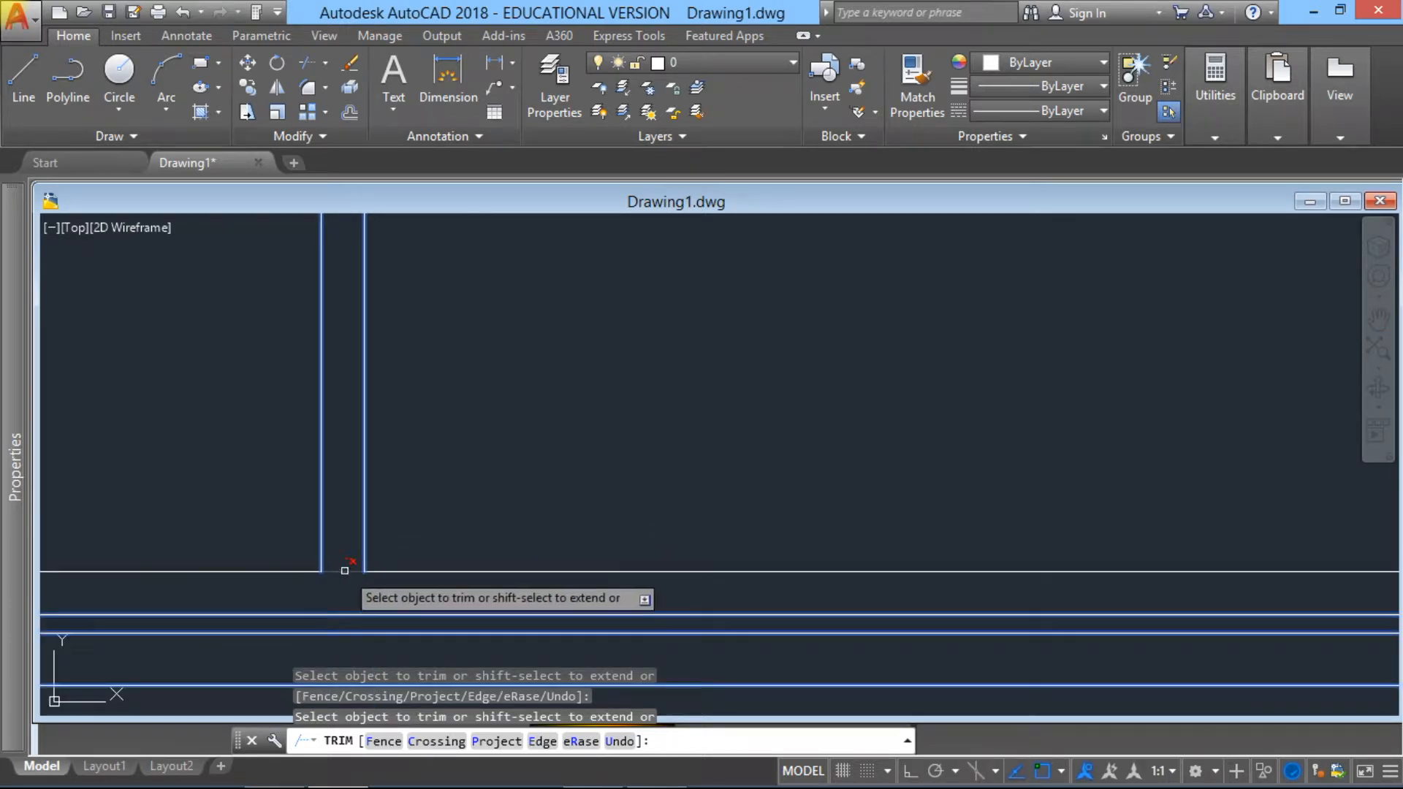
scroll(453, 465, down, 8)
Step: Trim the right vertical partition's ends inside the lower horizontal partition and that partition's lower line between them
scroll(617, 373, up, 8)
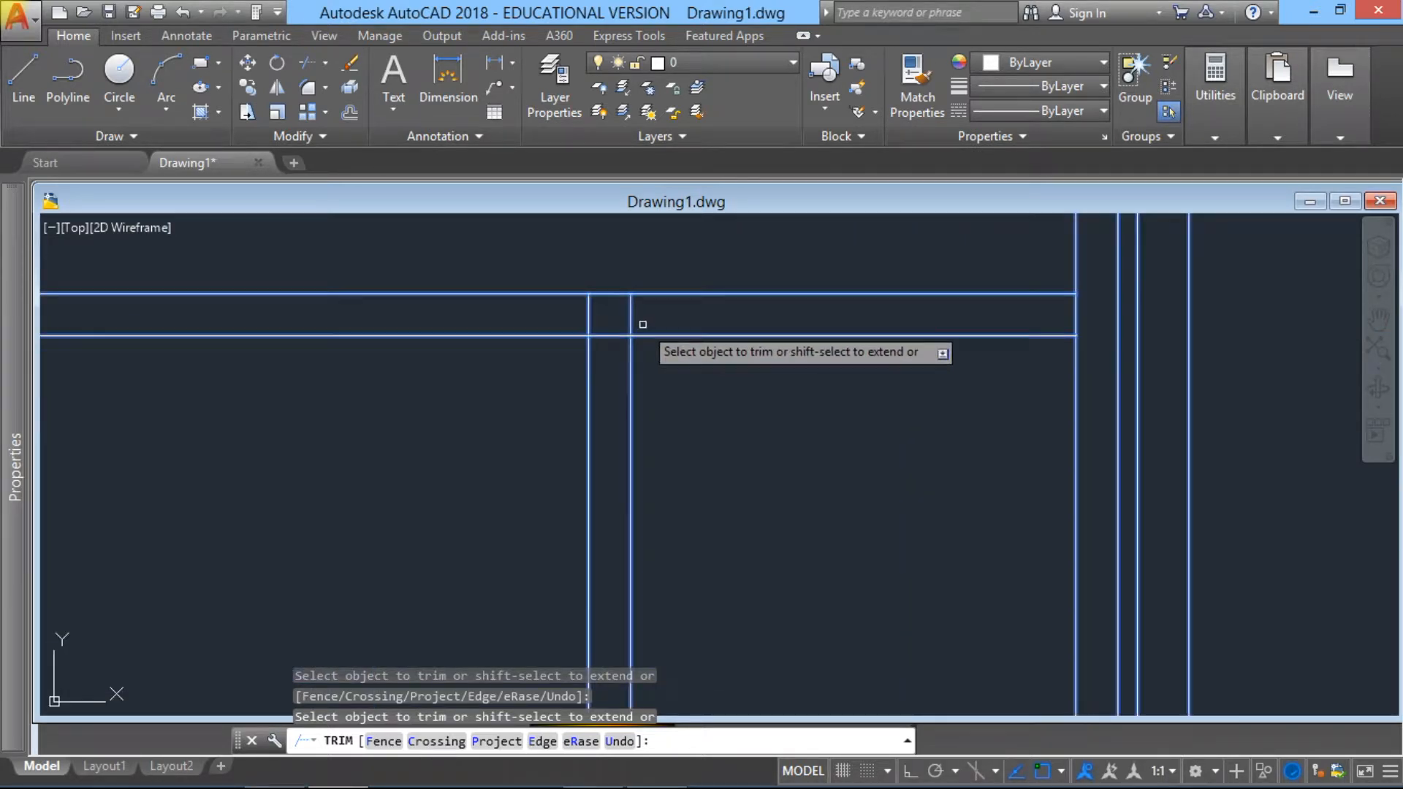
click(633, 317)
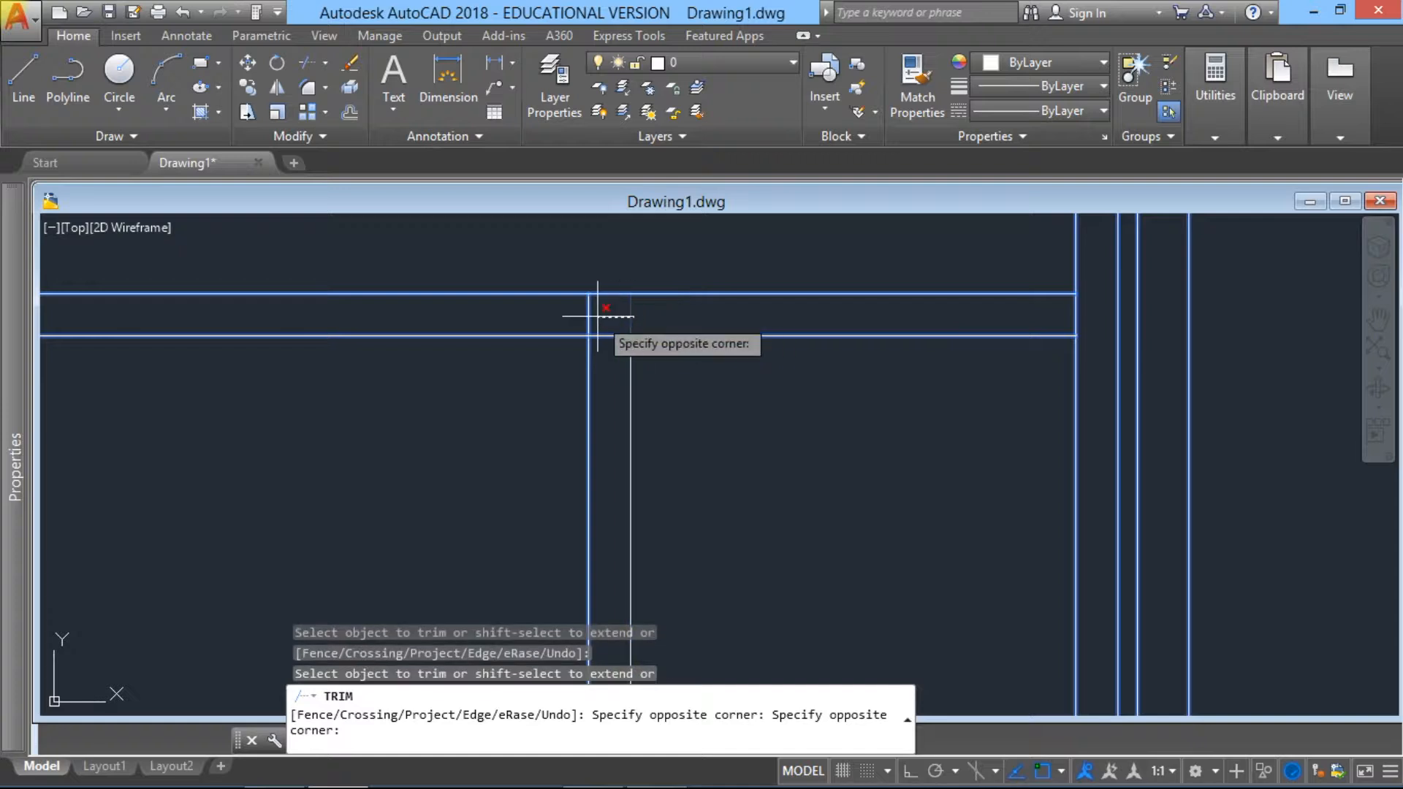
click(517, 307)
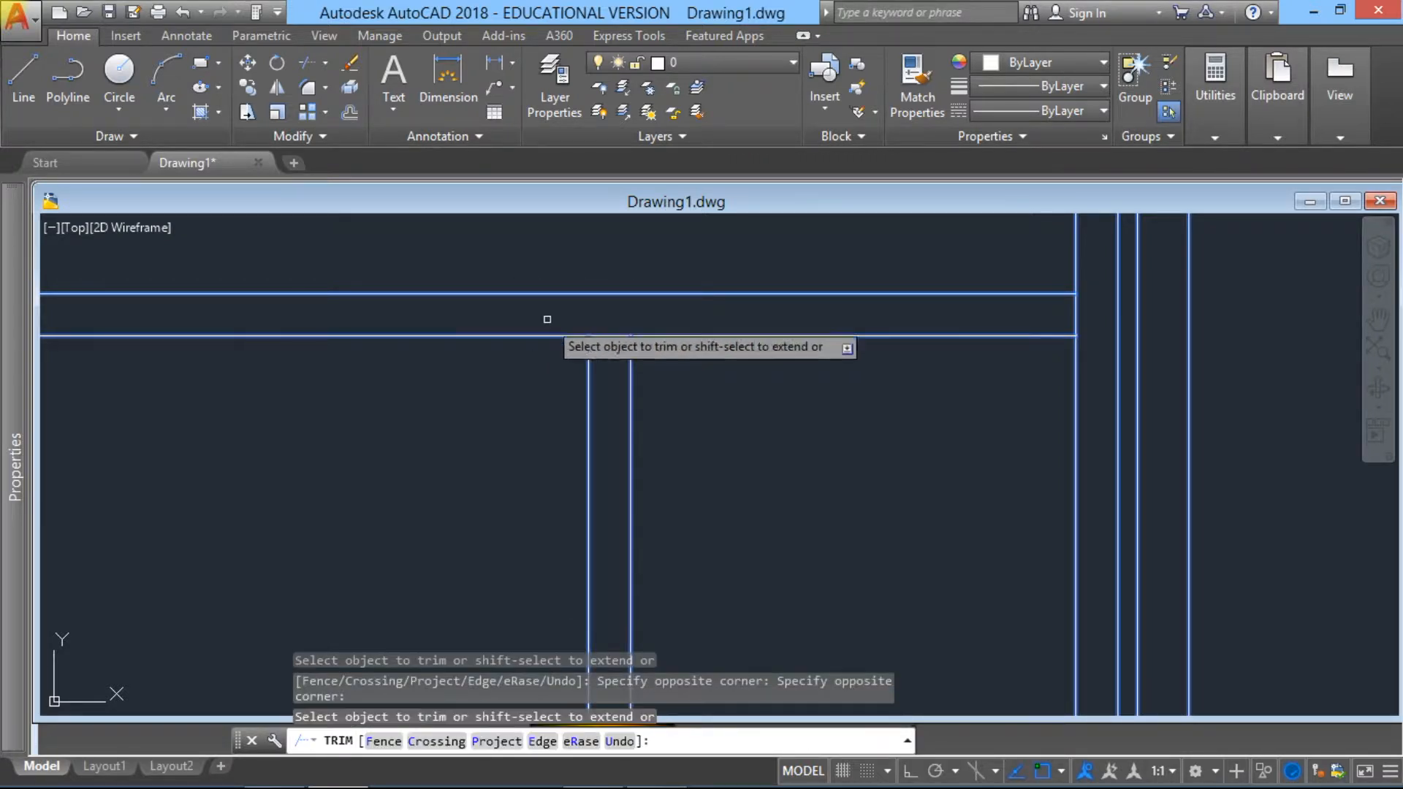
click(614, 345)
click(604, 321)
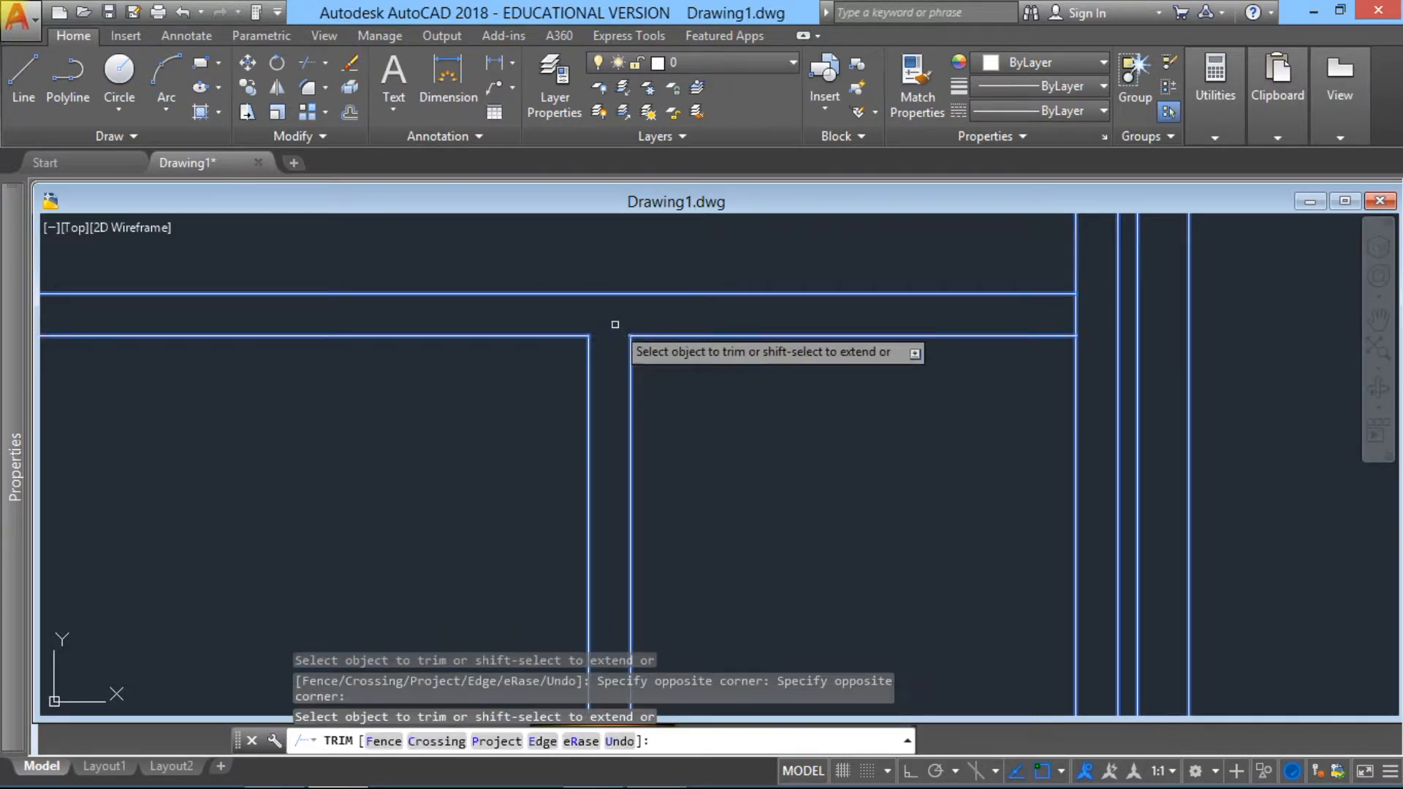
Step: Trim the right wall's inner line at the lower horizontal partition and the bottom wall's inner line at the right vertical partition
scroll(798, 355, down, 4)
click(907, 338)
scroll(821, 349, down, 4)
scroll(726, 423, up, 5)
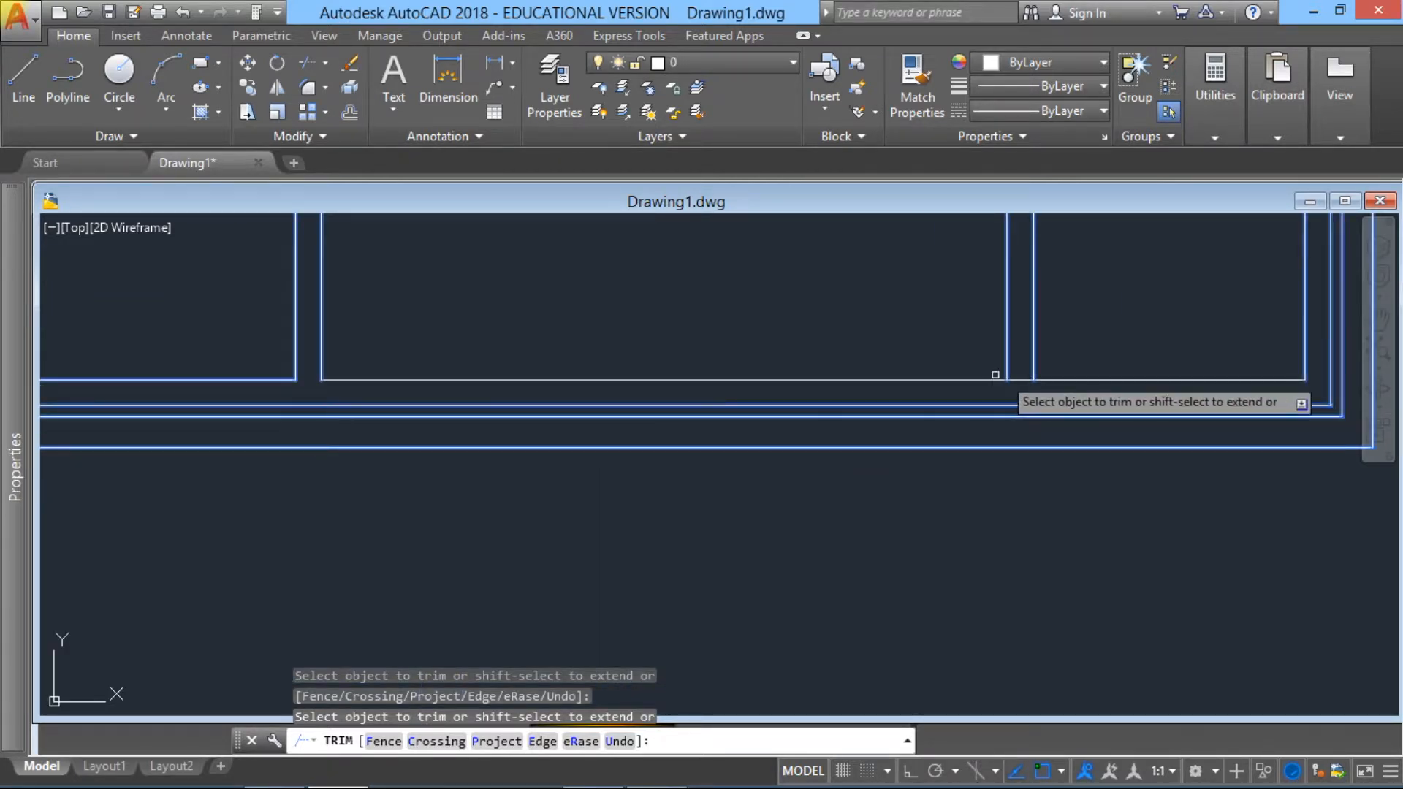
scroll(1030, 365, down, 2)
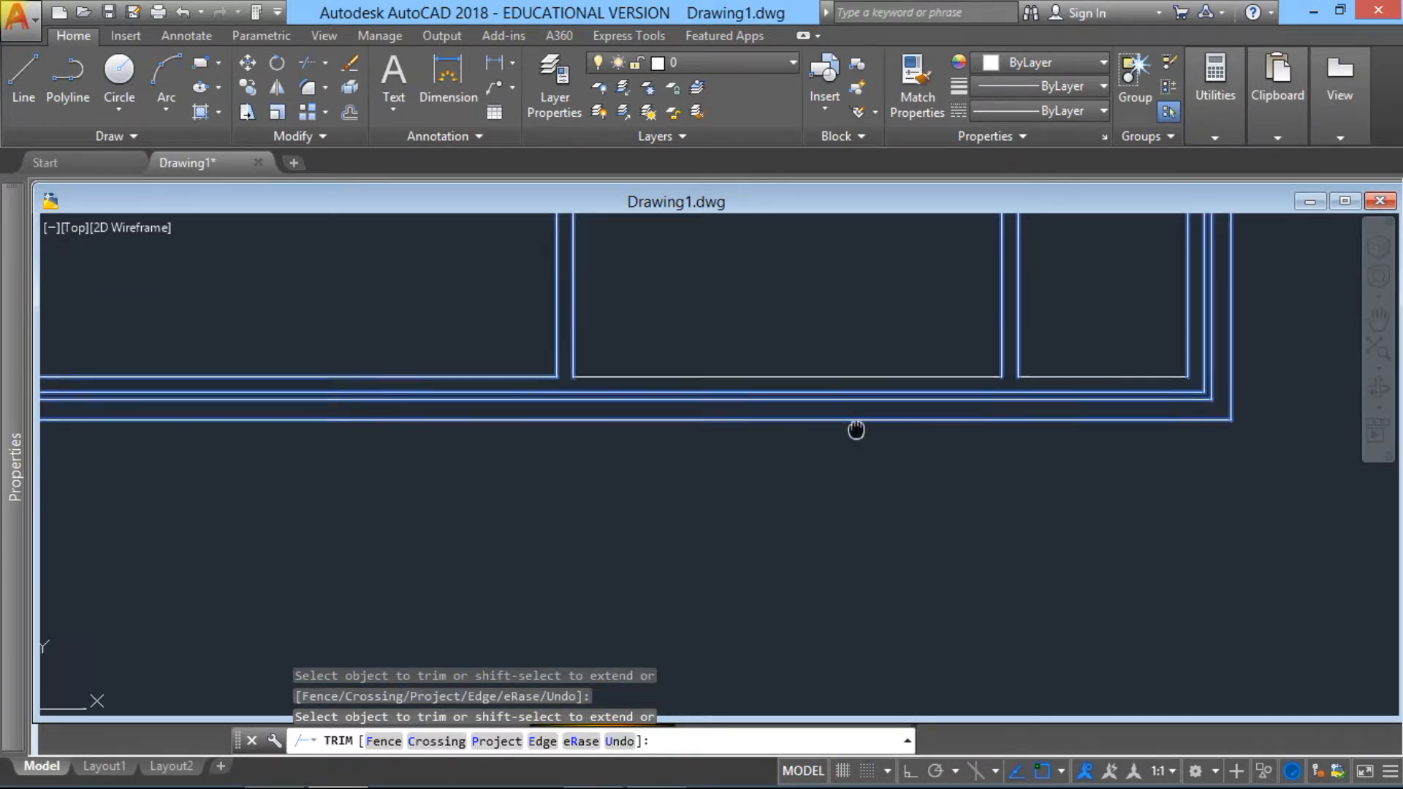
Step: Trim the upper horizontal partition's junction with the central vertical partition, removing the horizontal stubs between the vertical lines, and end the Trim command
middle_drag(762, 342, 720, 585)
scroll(739, 407, down, 2)
middle_drag(739, 407, 736, 534)
mouse_move(697, 300)
middle_down()
mouse_move(714, 385)
mouse_move(704, 467)
middle_up()
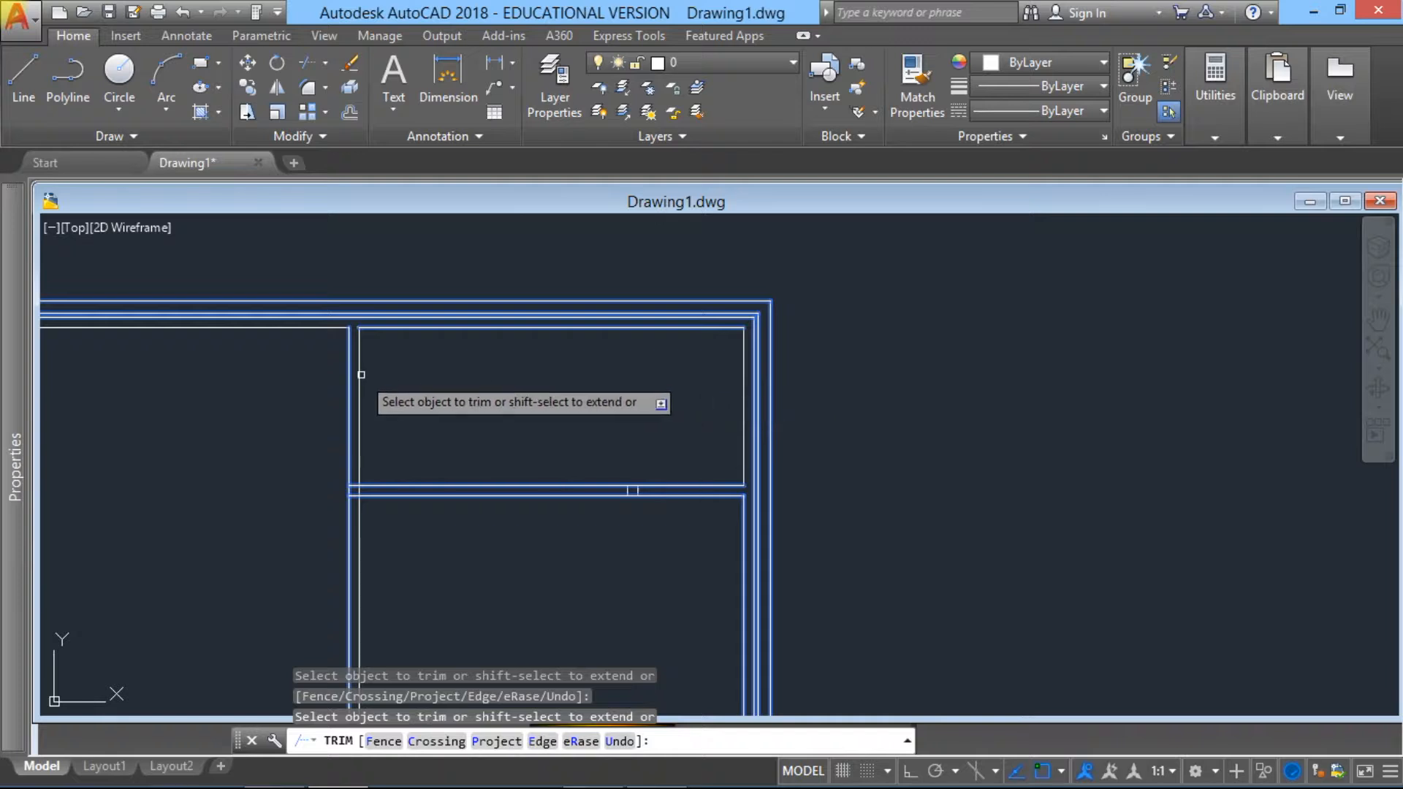
scroll(342, 361, up, 2)
scroll(359, 572, up, 4)
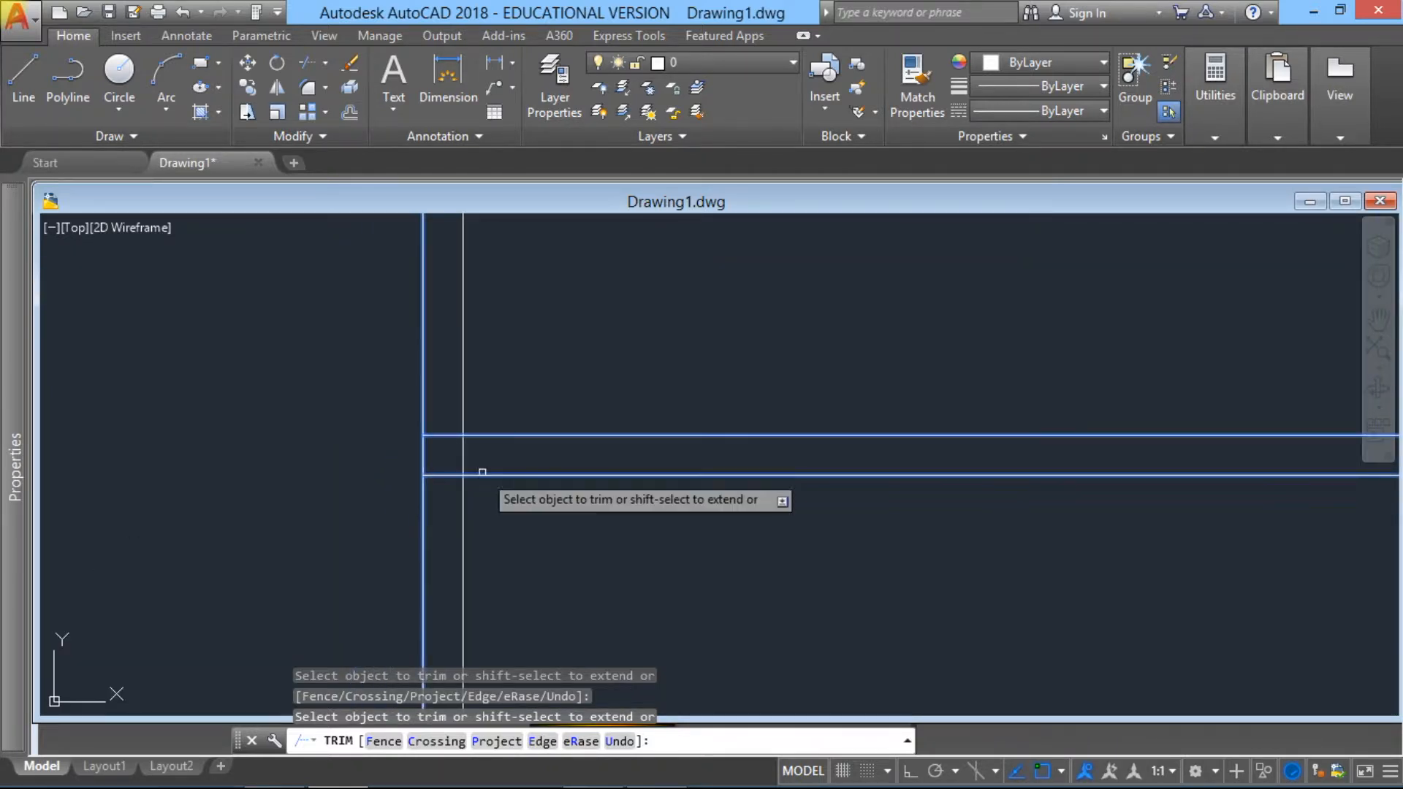
click(446, 488)
click(443, 425)
click(445, 435)
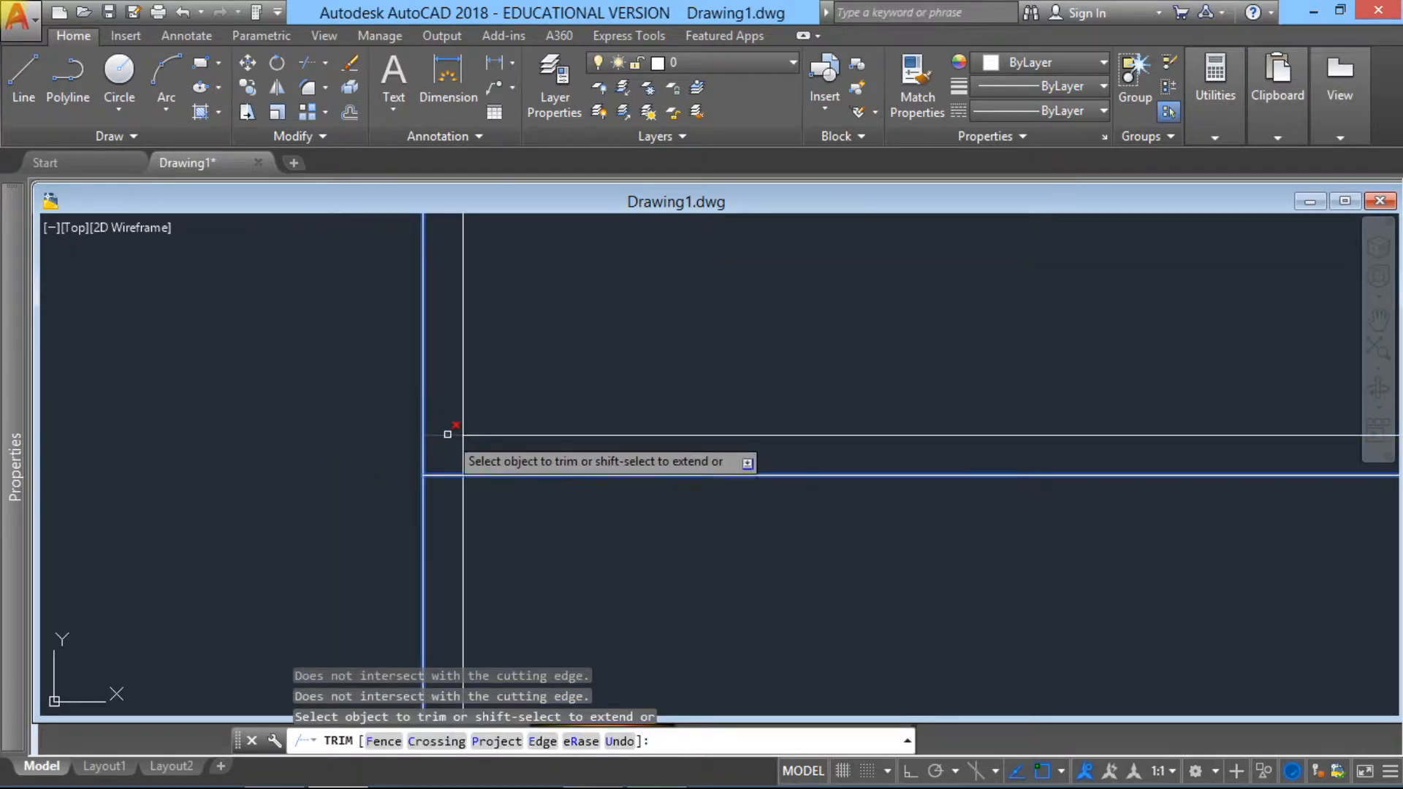
click(442, 473)
scroll(451, 456, down, 8)
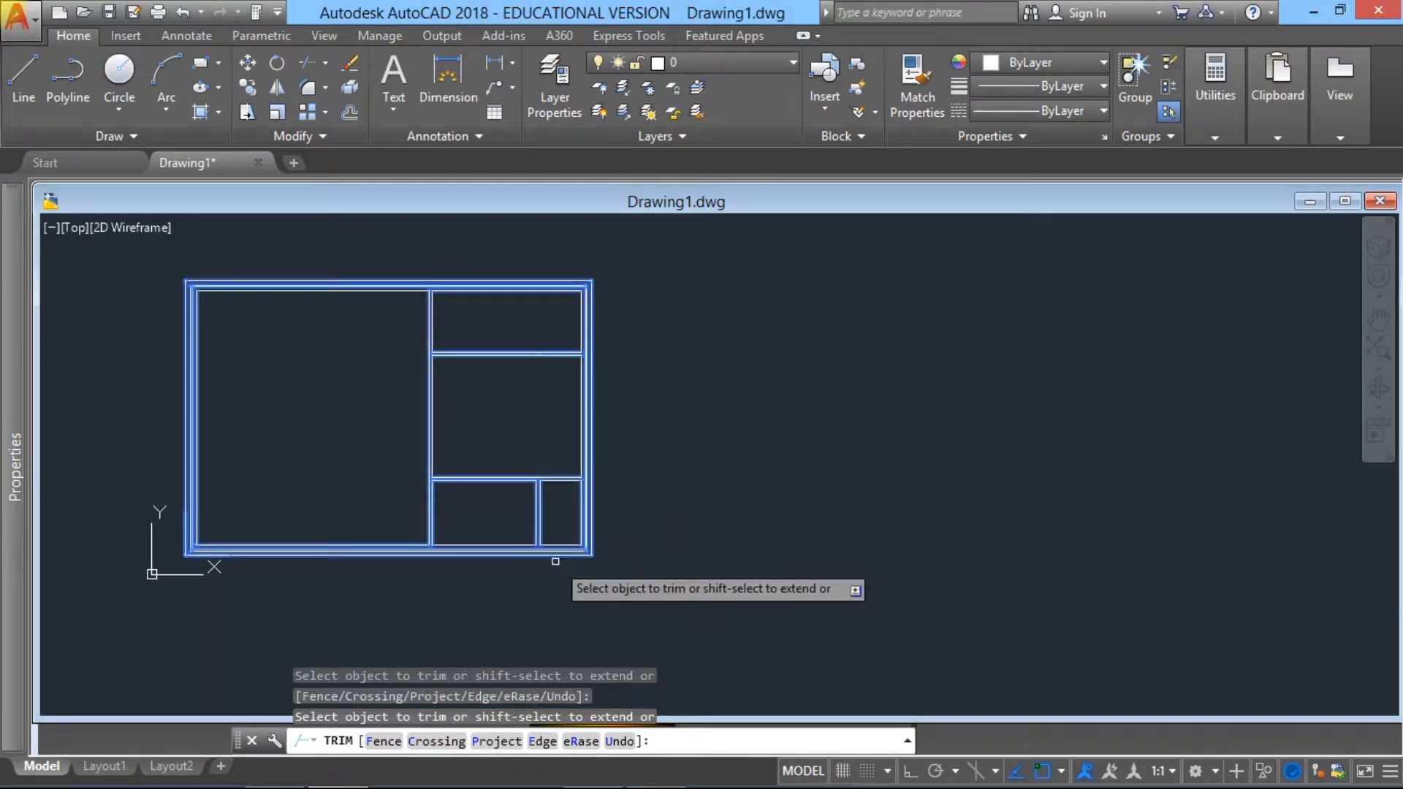
scroll(557, 551, up, 5)
mouse_move(369, 406)
middle_down()
mouse_move(563, 480)
mouse_move(611, 654)
middle_up()
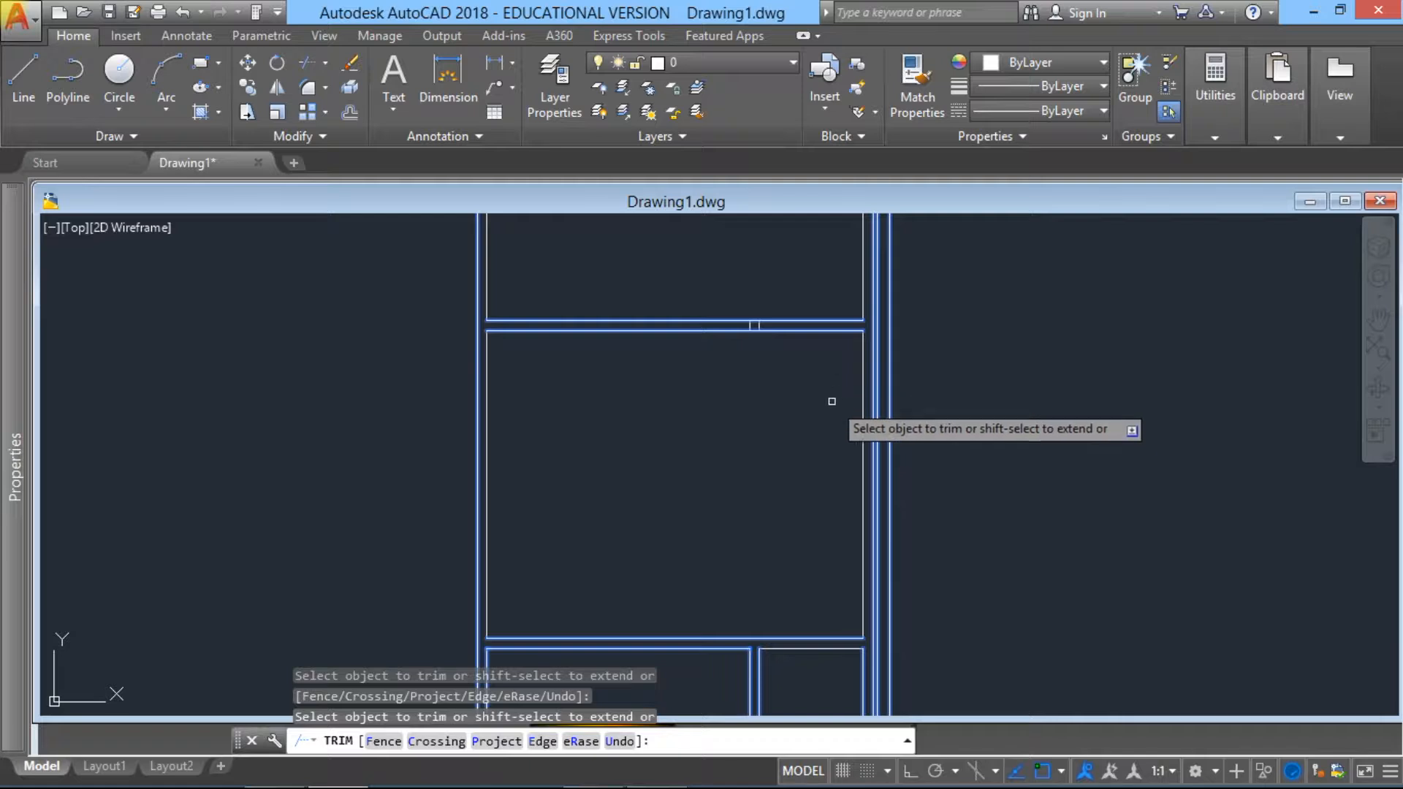
scroll(770, 429, down, 4)
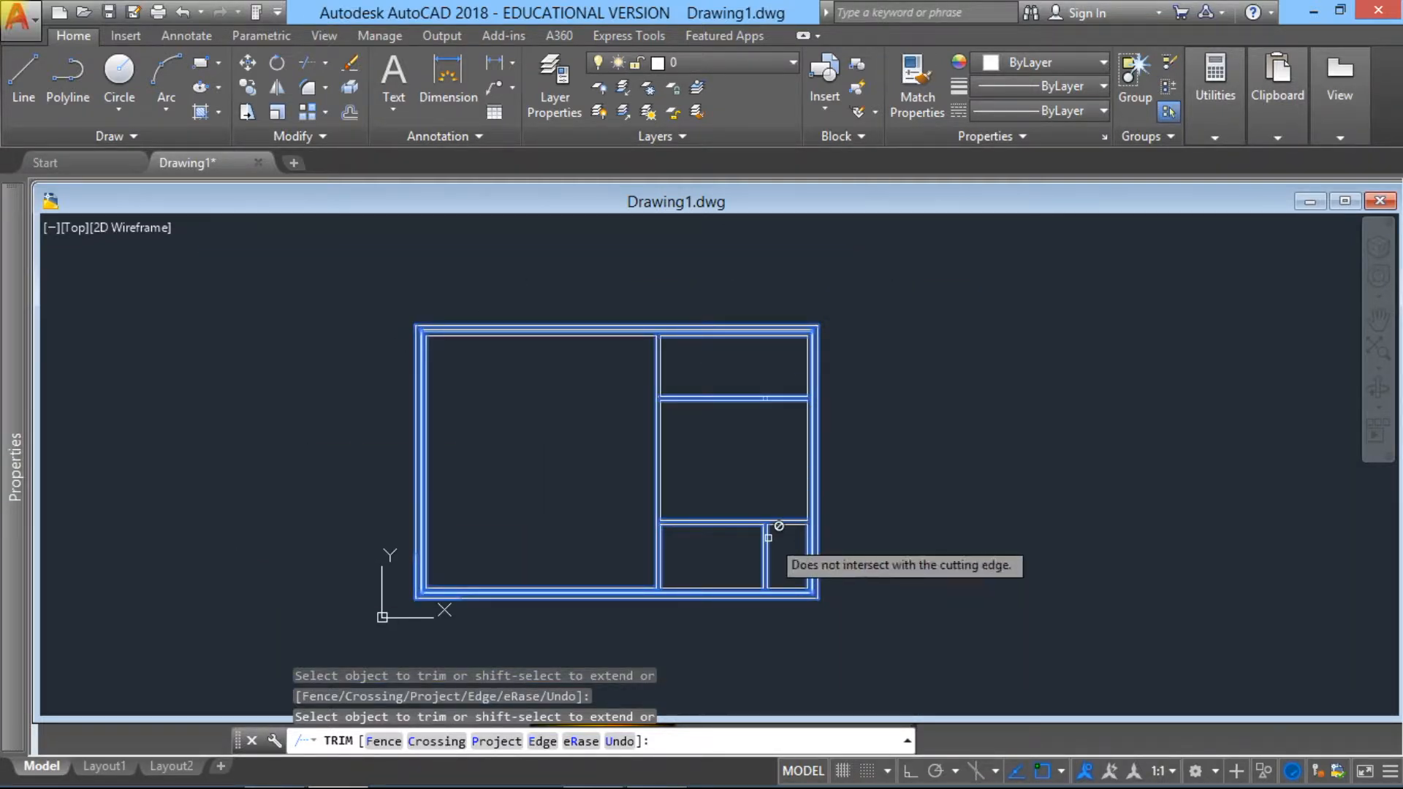
scroll(767, 458, up, 4)
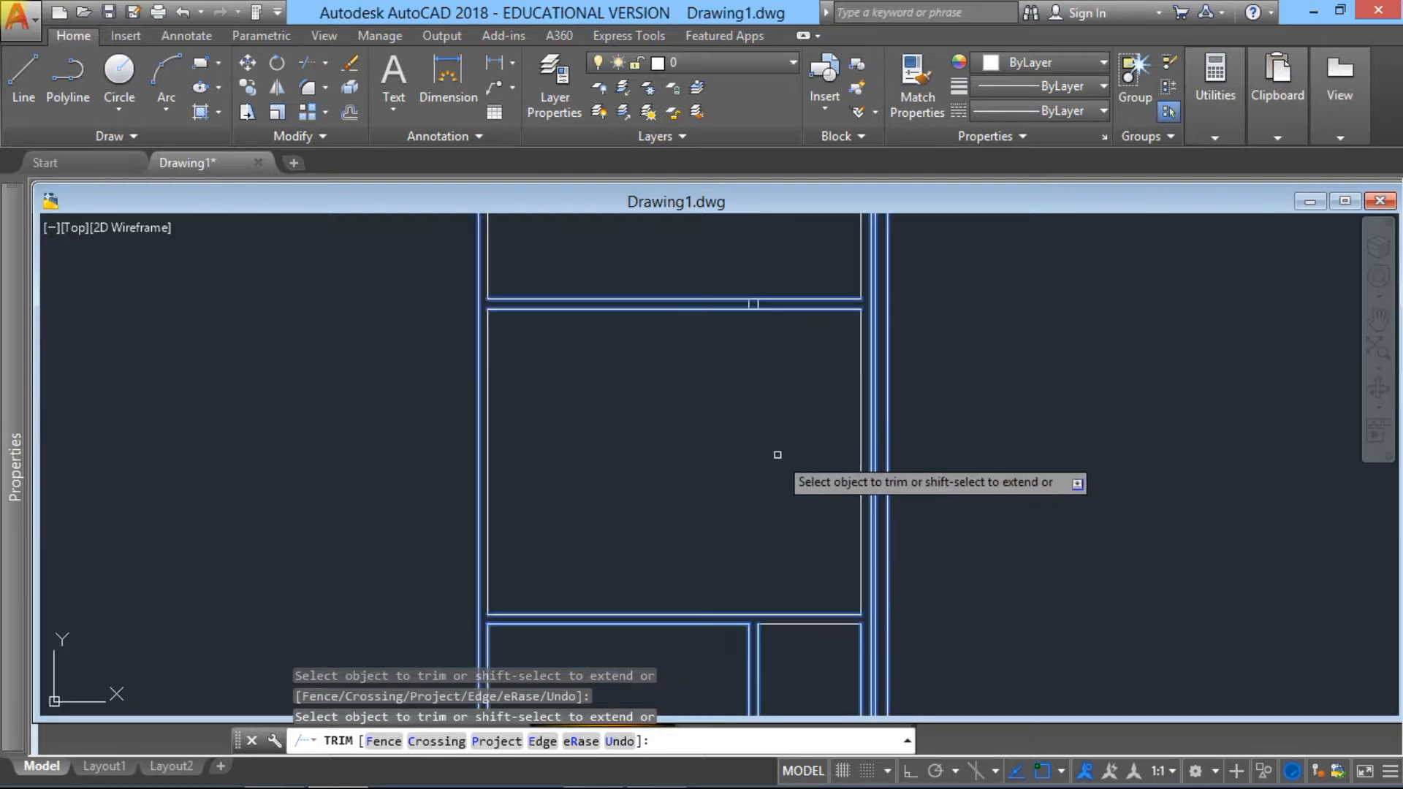
key(Escape)
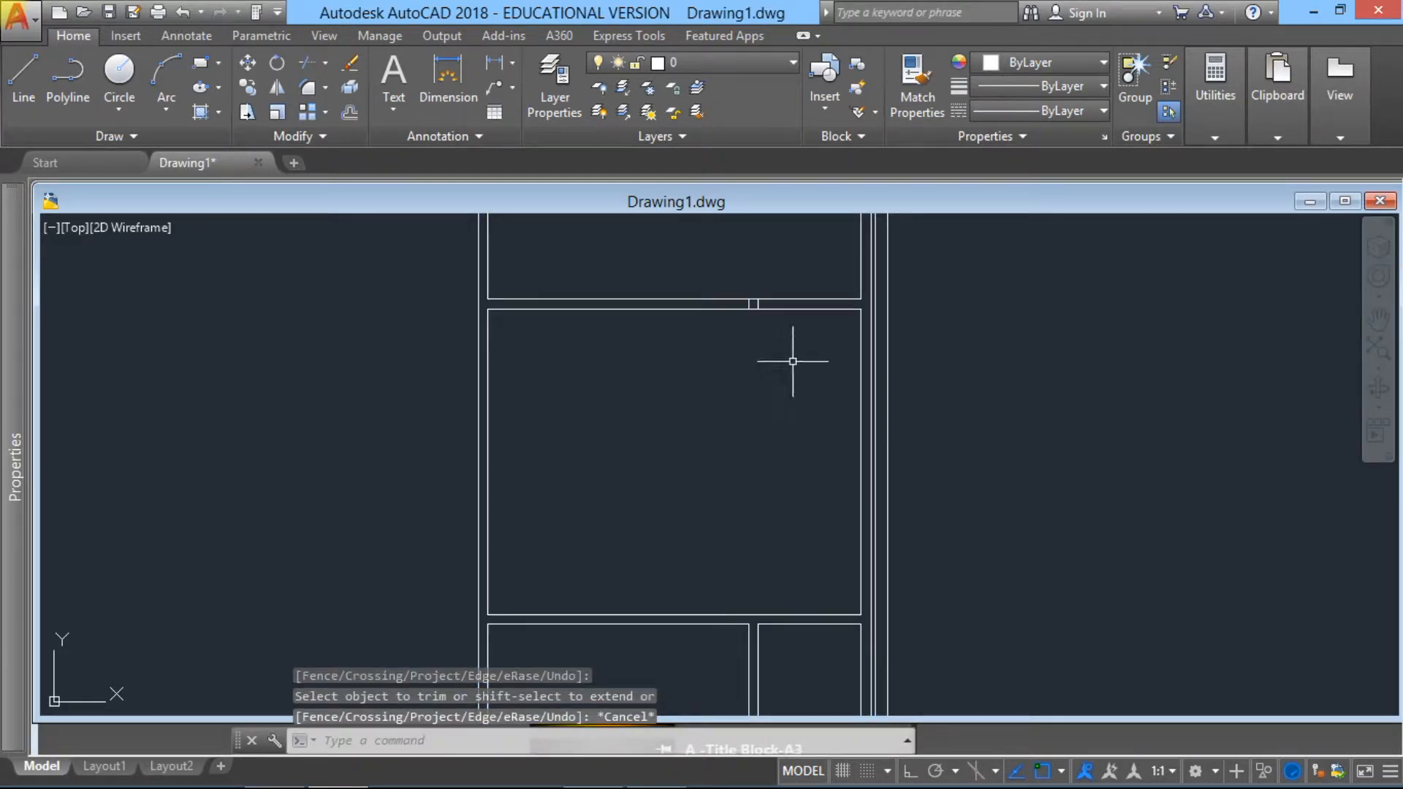
Step: Offset the right wall's inner line 900 units to the left inside the upper right room
middle_drag(829, 315, 667, 466)
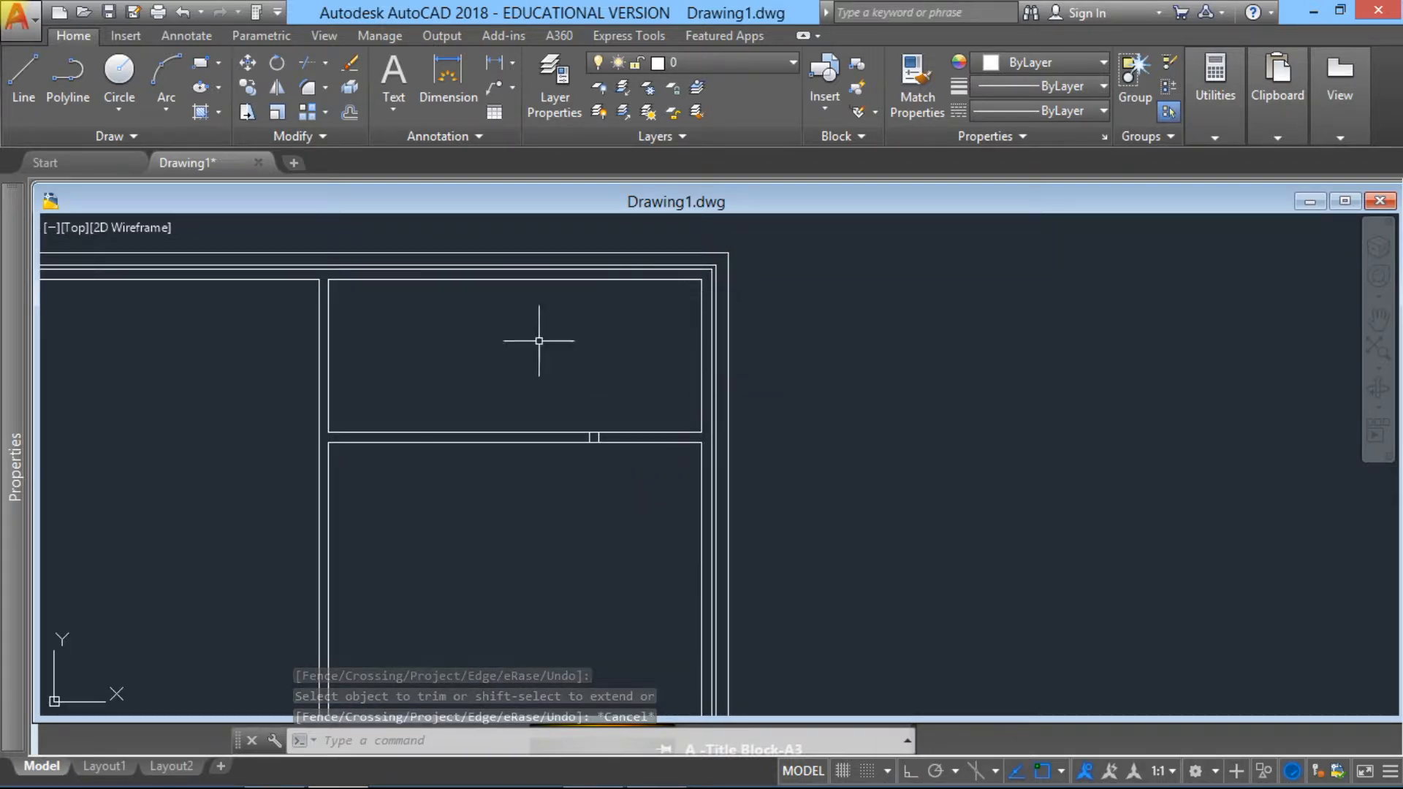
scroll(661, 428, up, 2)
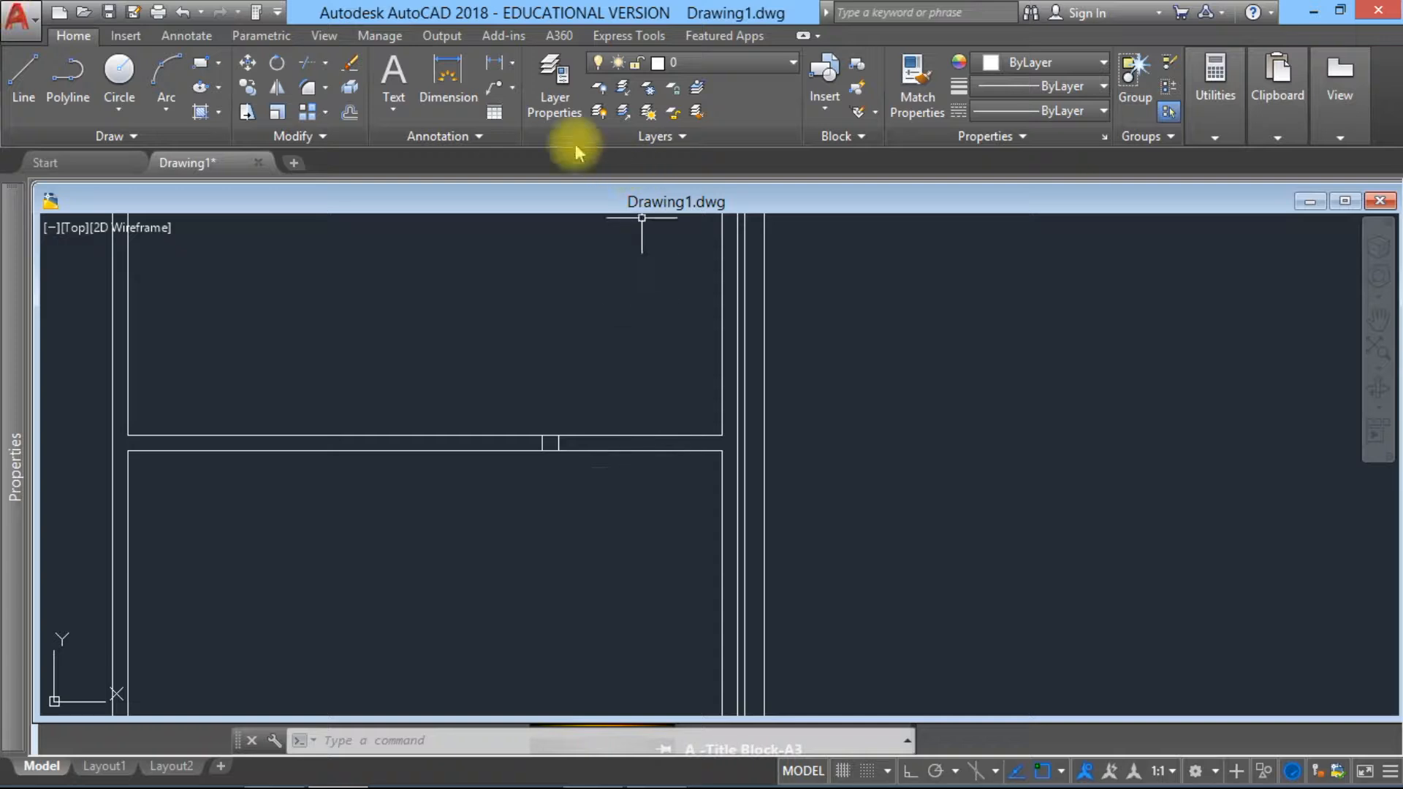
click(350, 115)
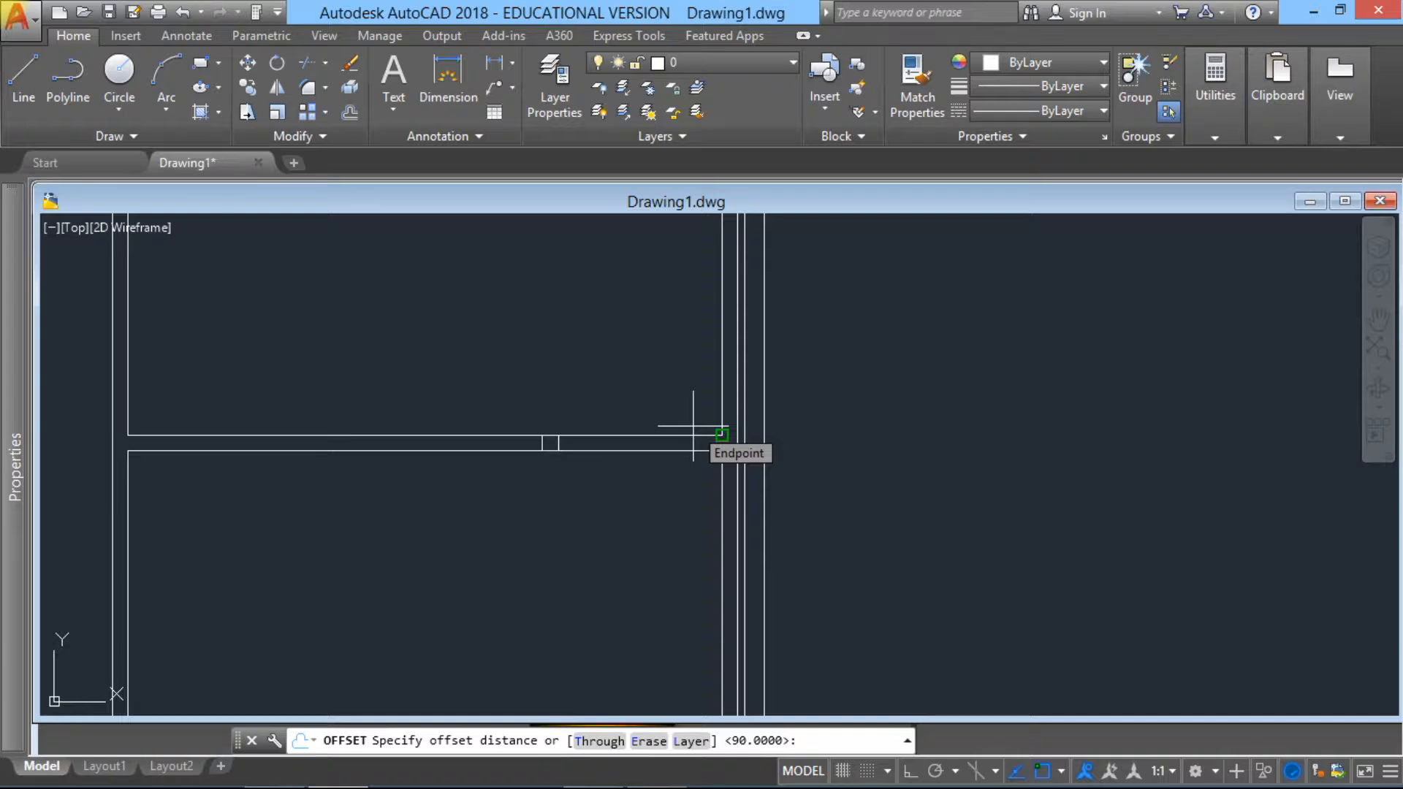
text(9)
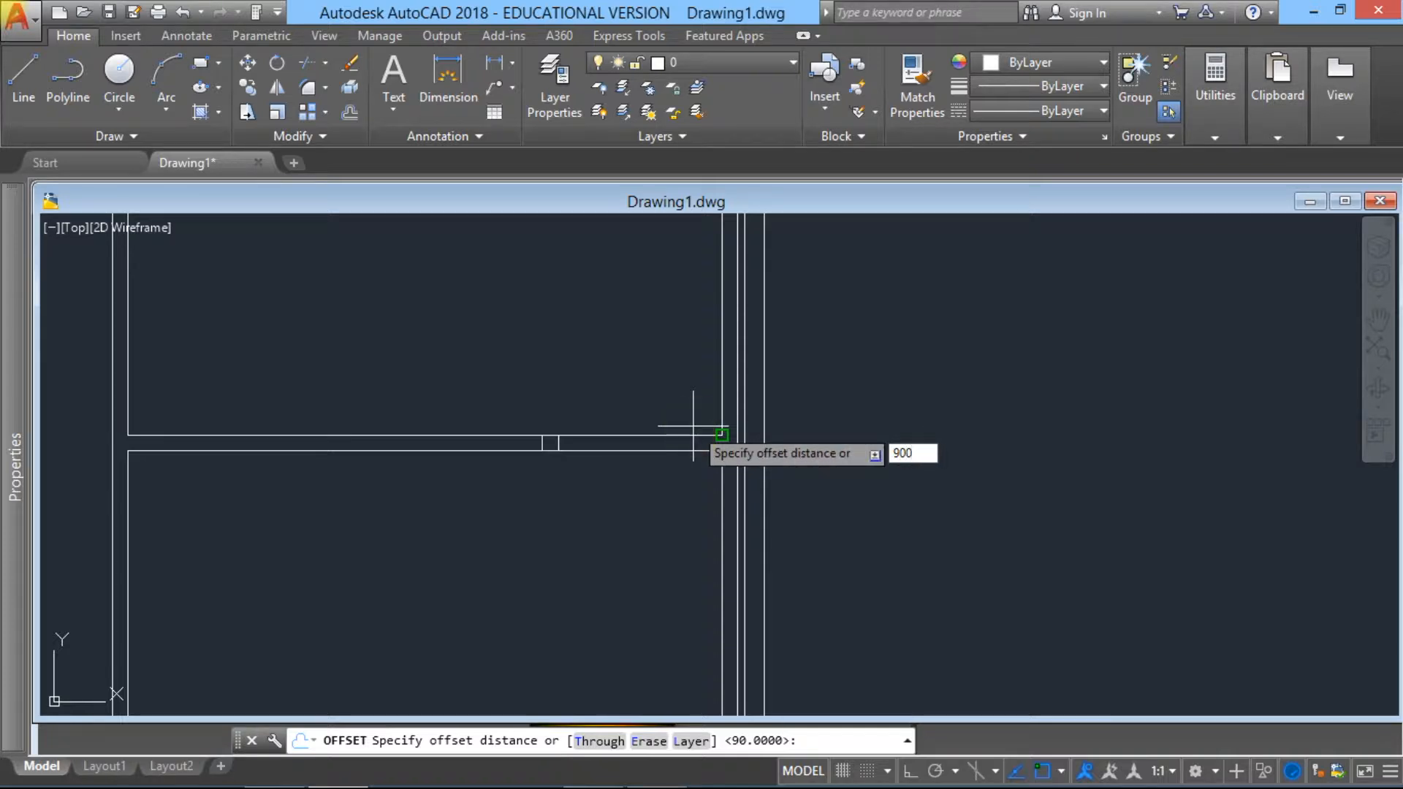
text(00)
key(Return)
click(721, 431)
click(539, 415)
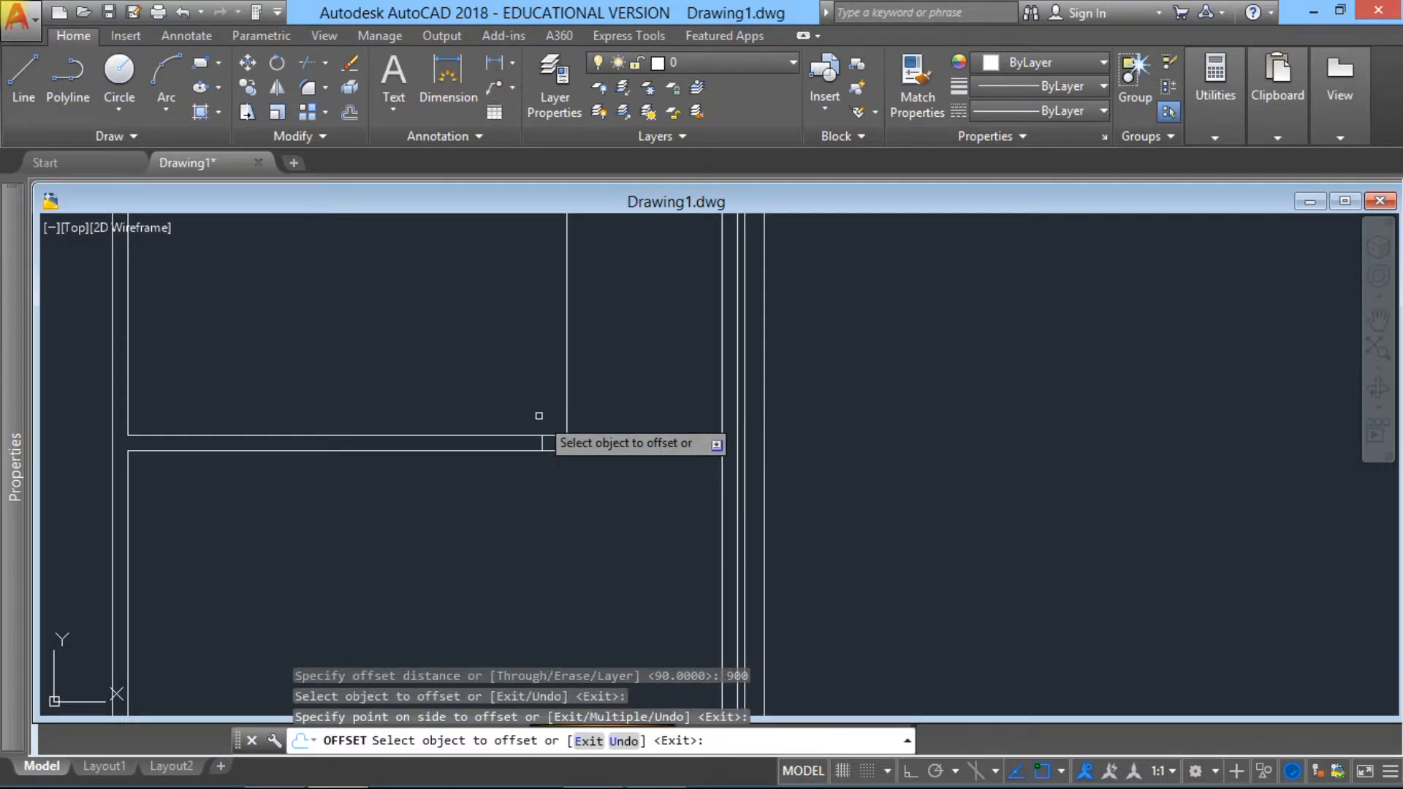
key(Escape)
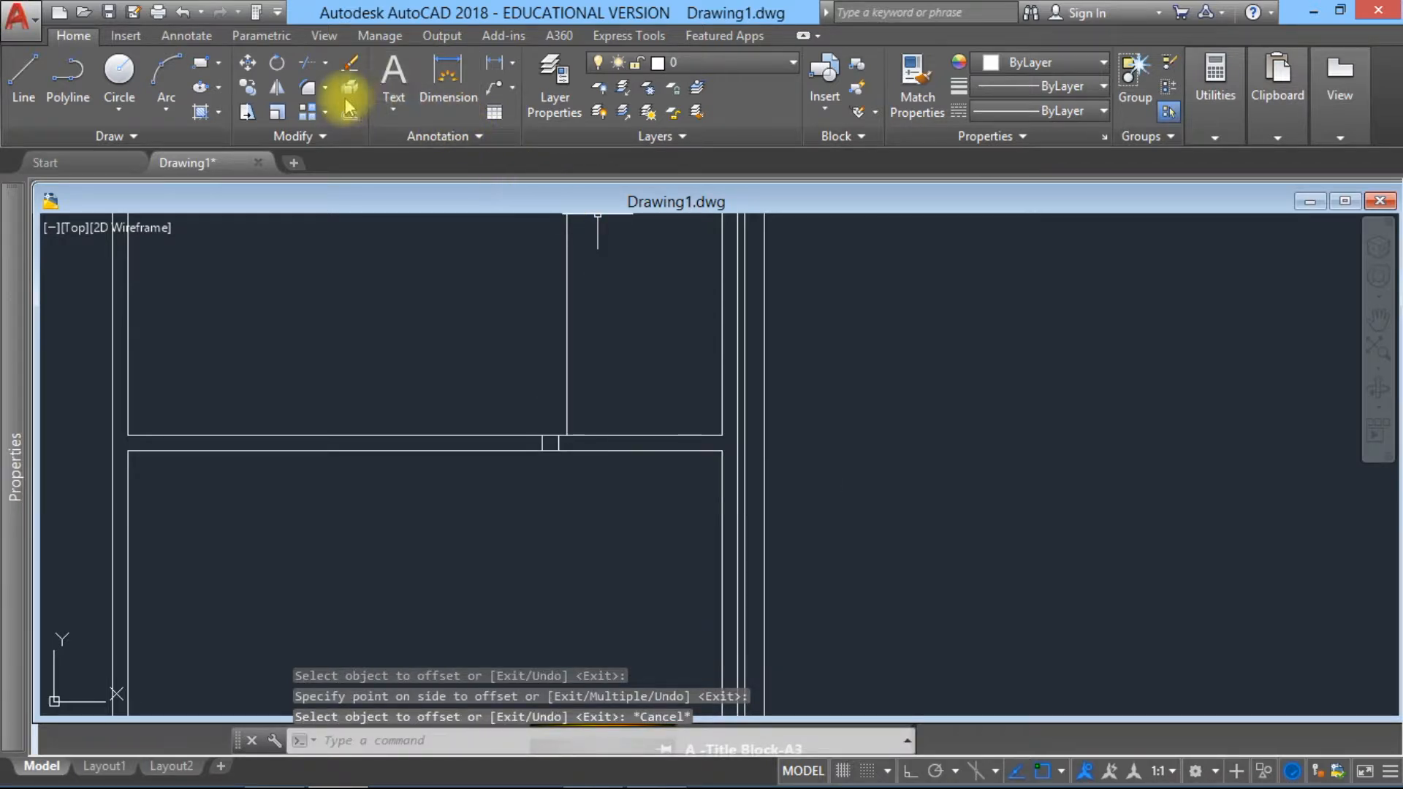
Step: Extend the 900-unit offset line down to the lower line of the upper horizontal partition
click(326, 66)
click(334, 135)
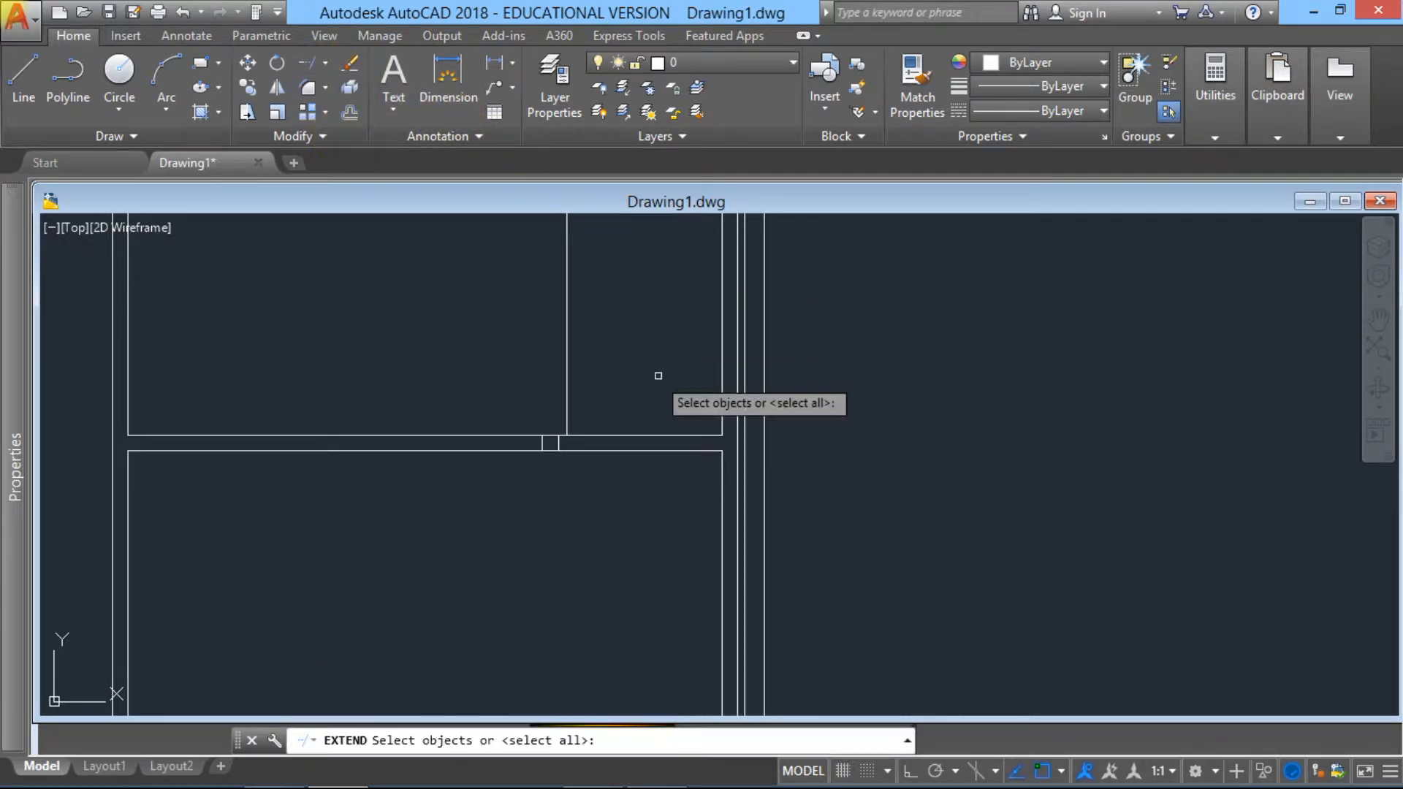
click(583, 449)
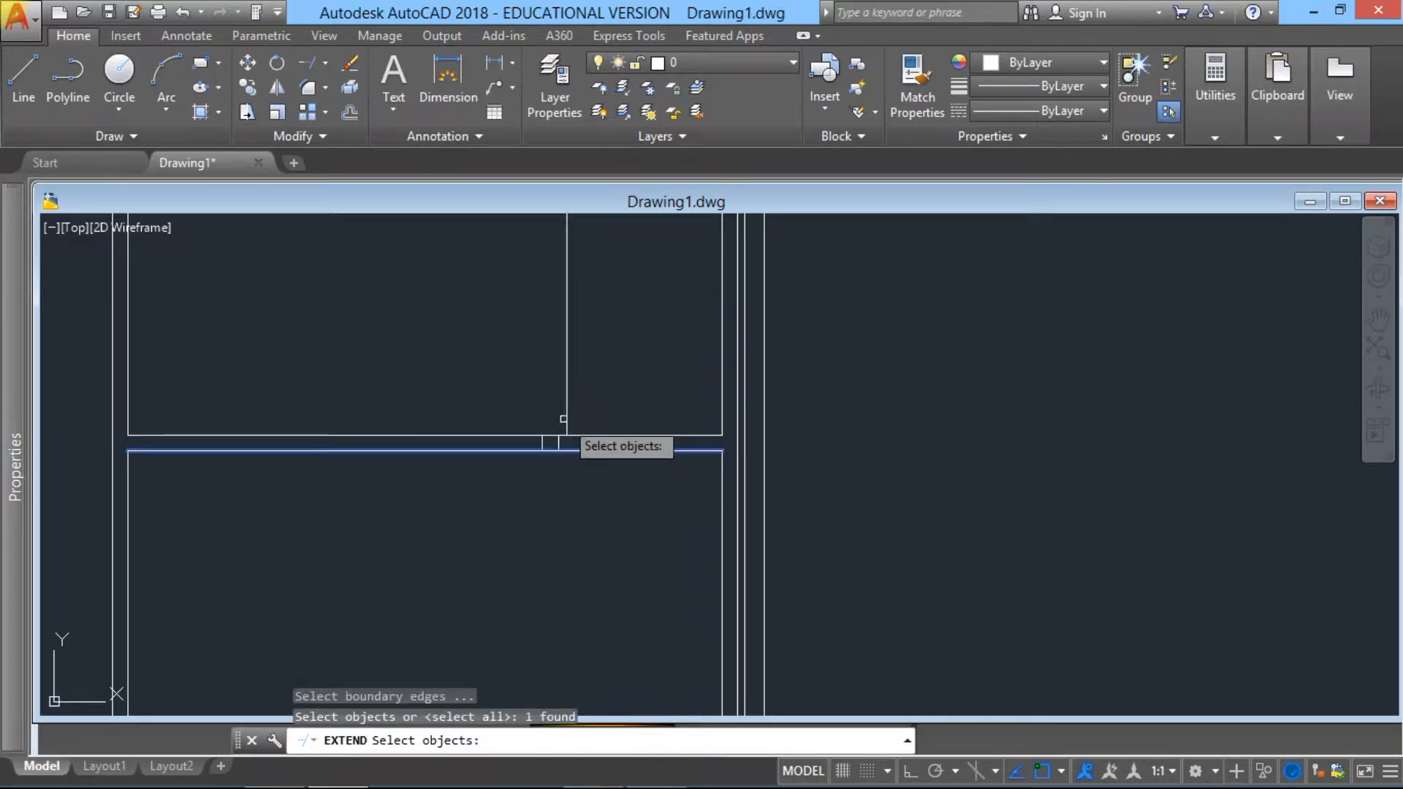
key(Return)
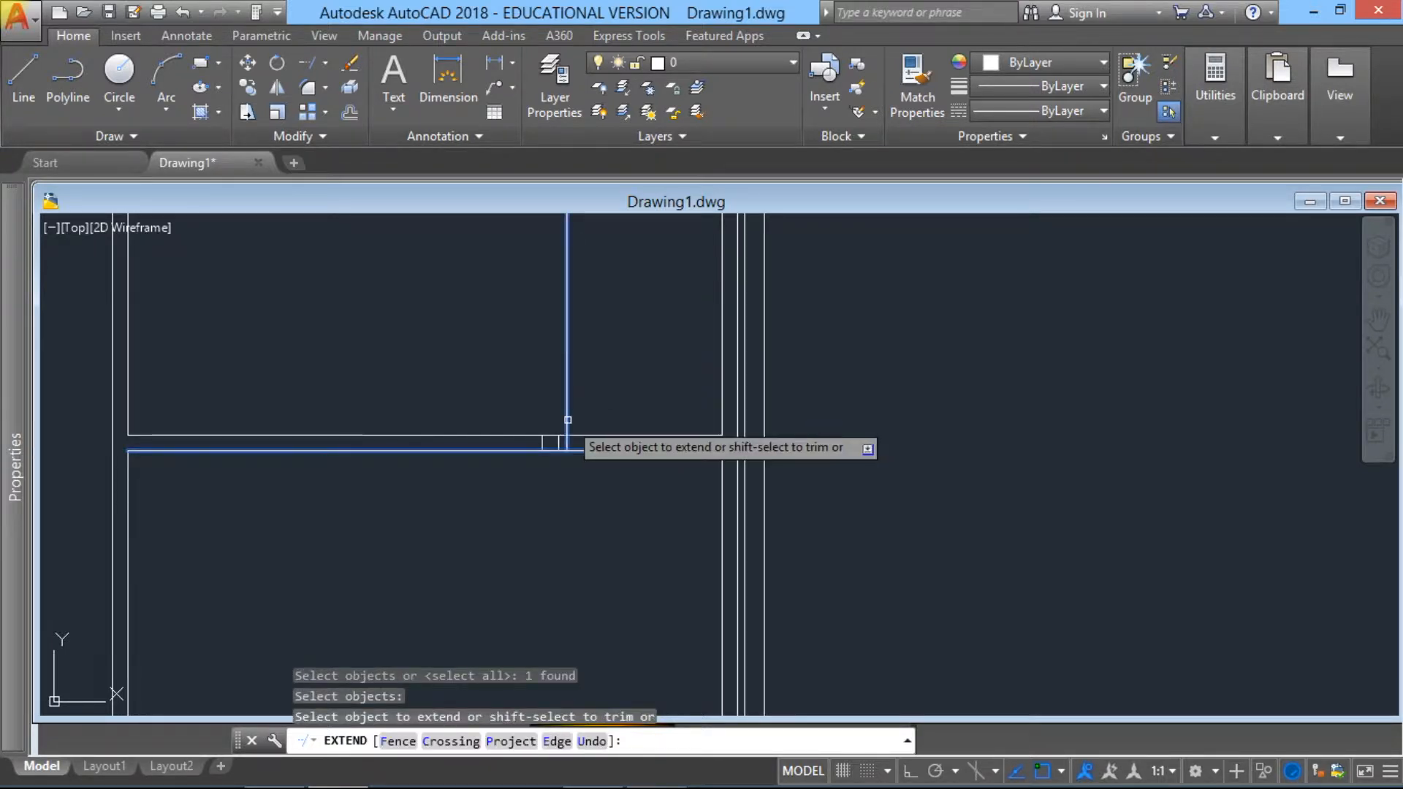
click(568, 420)
key(Escape)
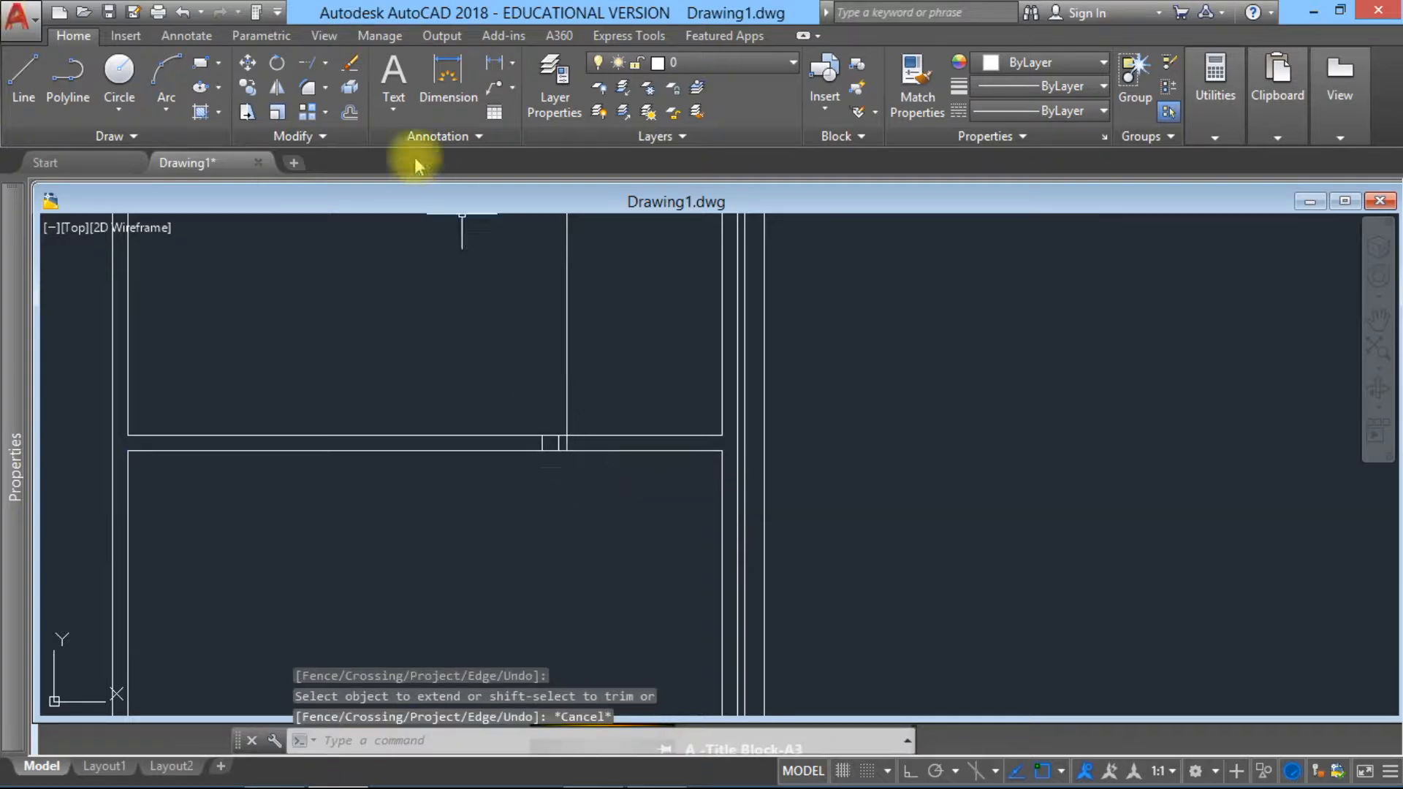
Step: Start the Trim command with the extended line, the upper horizontal partition's lines and the short leftover stubs as cutting edges
click(319, 70)
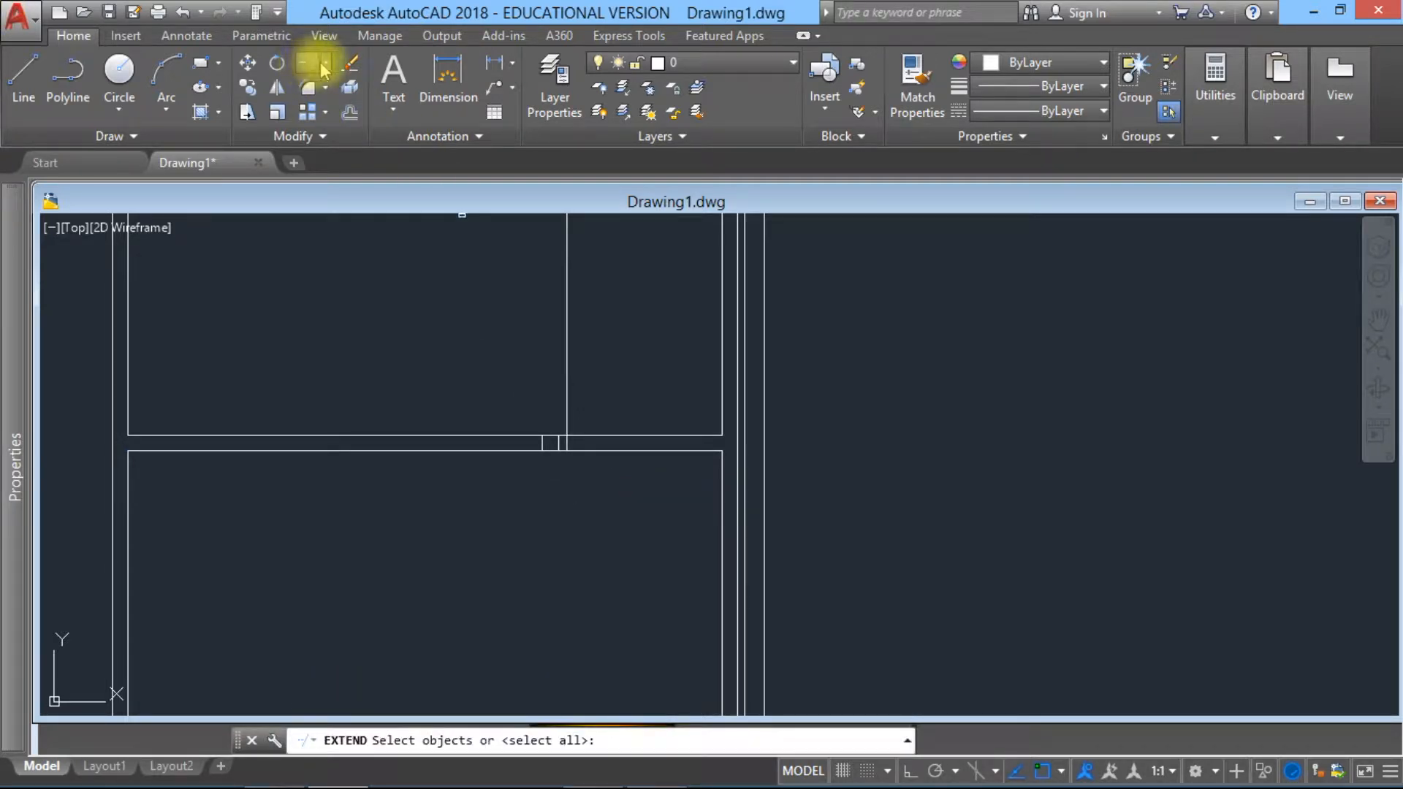
click(328, 71)
click(335, 87)
click(593, 504)
click(491, 409)
click(611, 416)
click(471, 357)
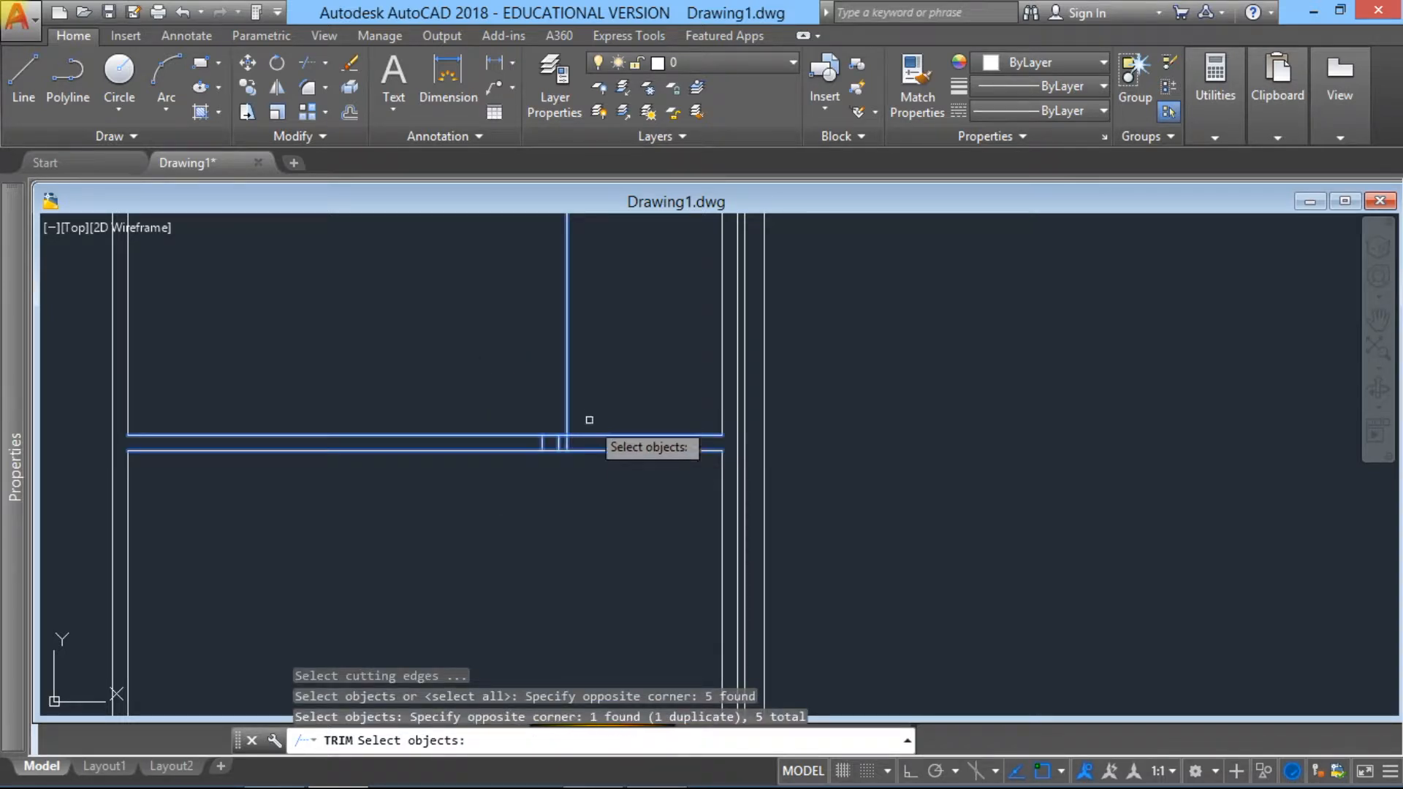
key(Return)
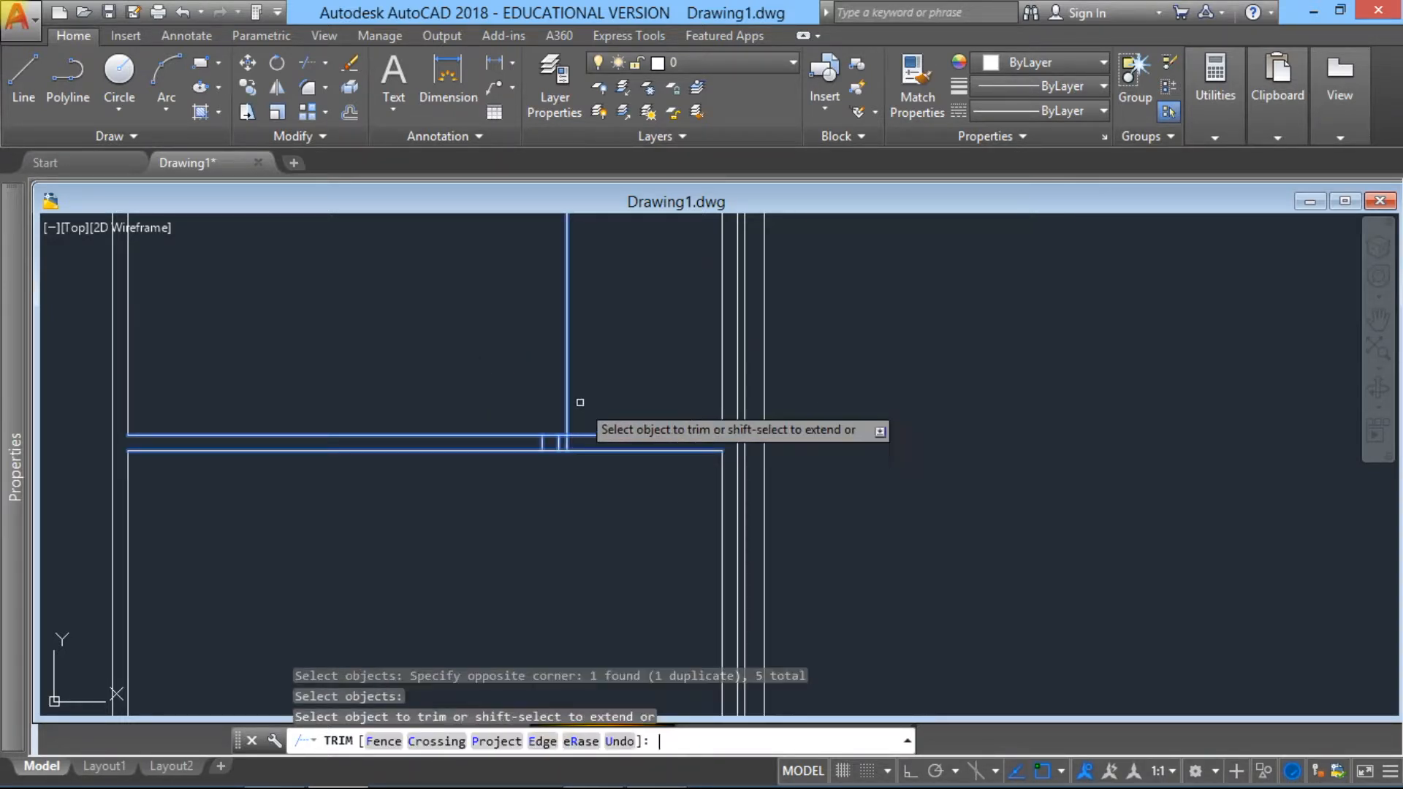
Step: Trim the 900-unit offset line above the upper horizontal partition and the partition's two lines between it and the right wall
click(516, 354)
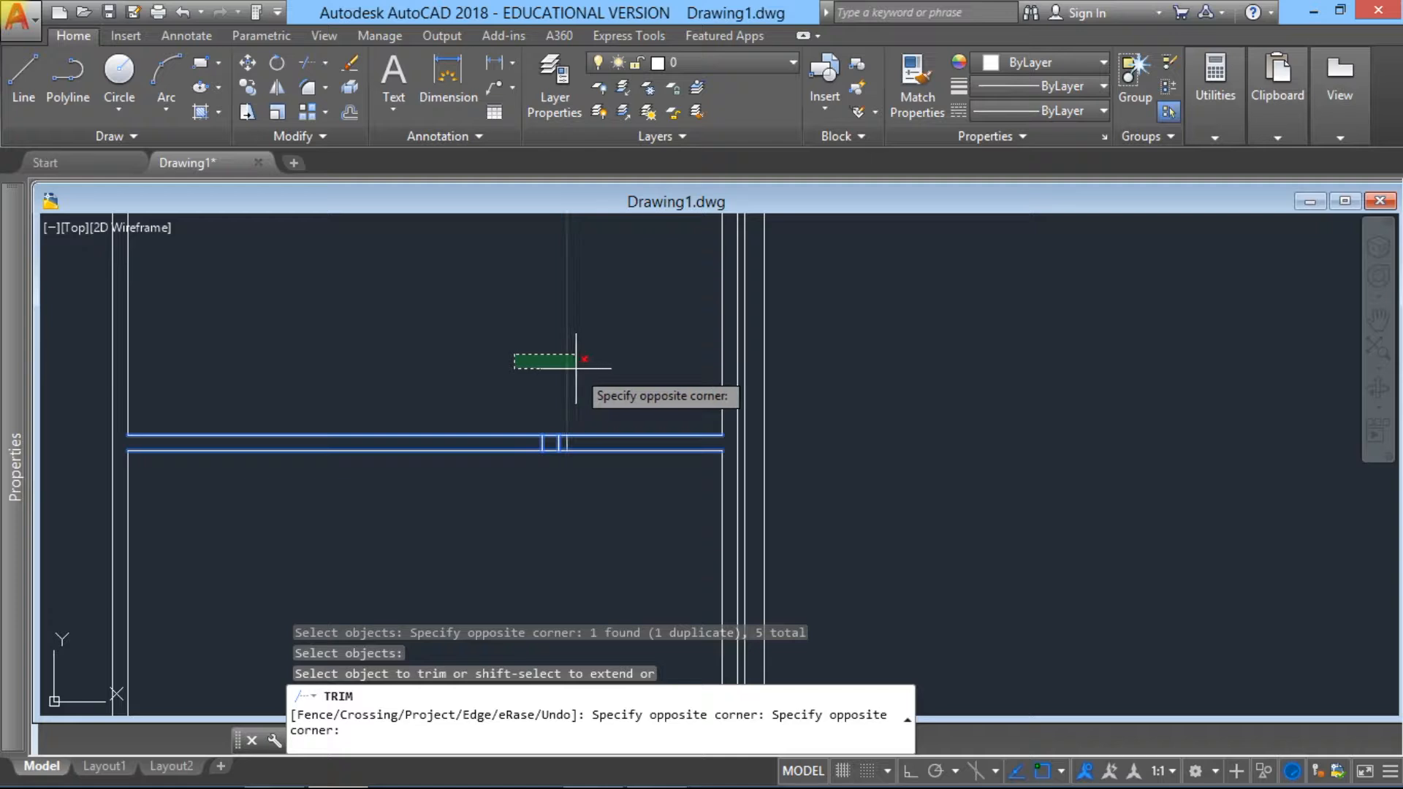
click(581, 369)
click(613, 463)
click(552, 402)
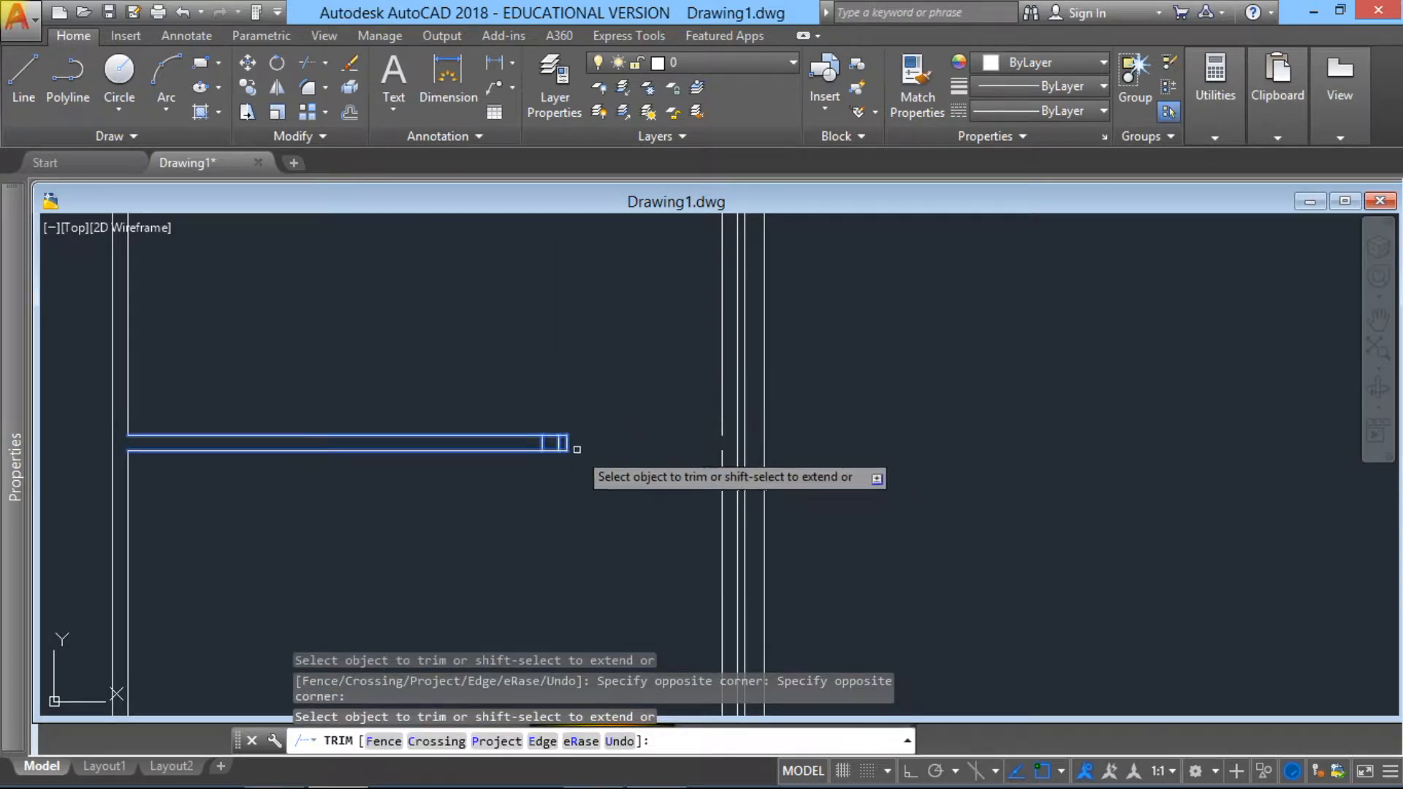
key(Escape)
Step: Erase the two leftover vertical stubs inside the open end of the upper horizontal partition
scroll(530, 442, up, 3)
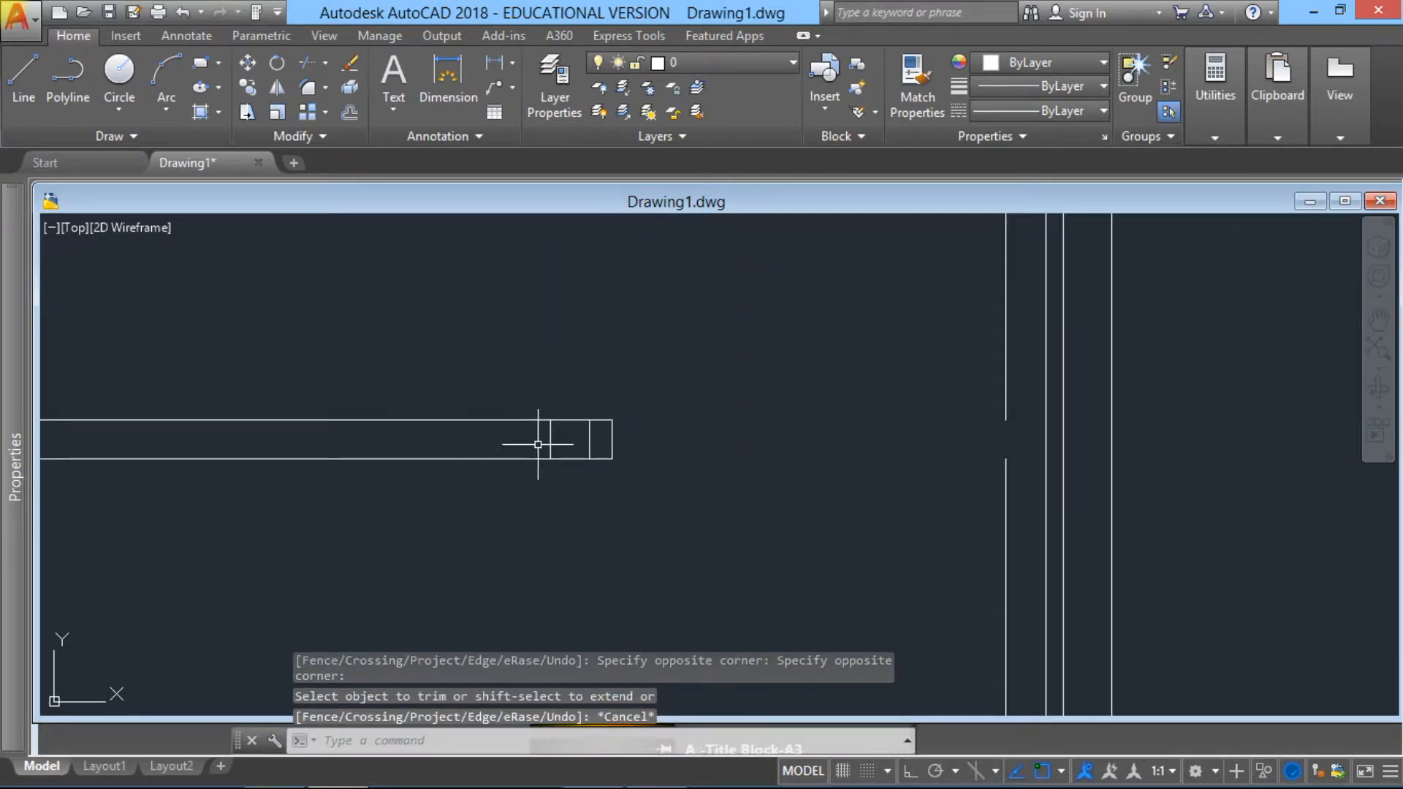
click(522, 389)
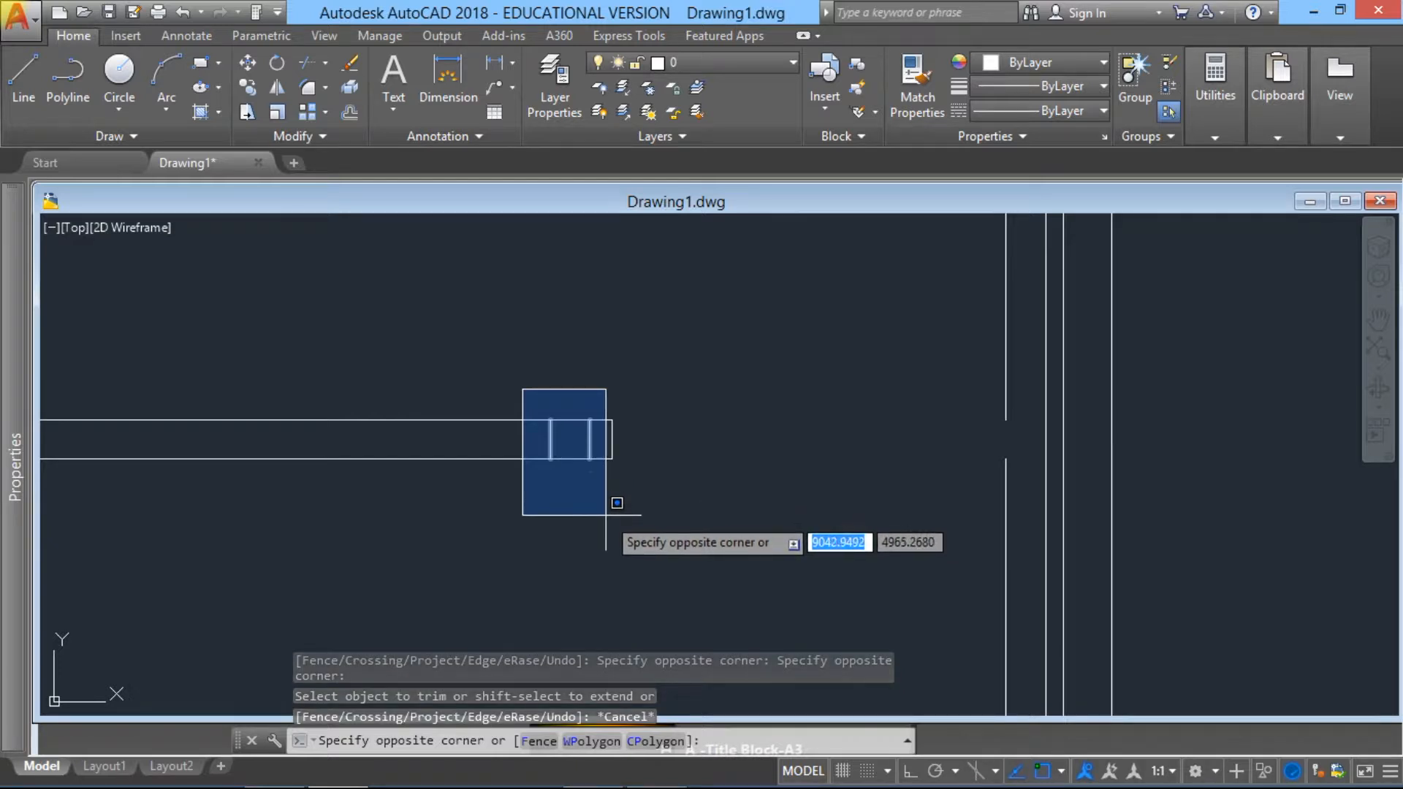
click(606, 515)
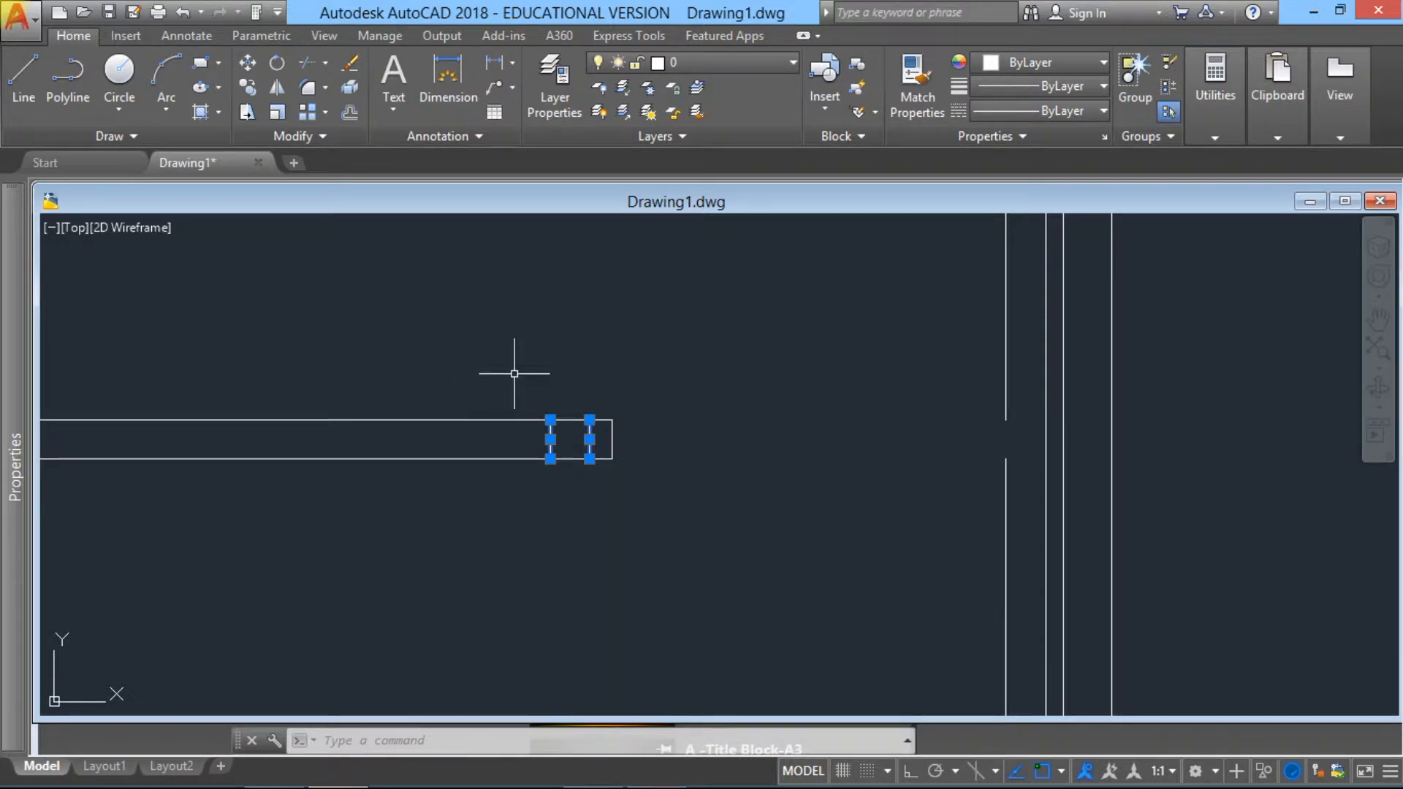
click(352, 68)
scroll(864, 459, down, 4)
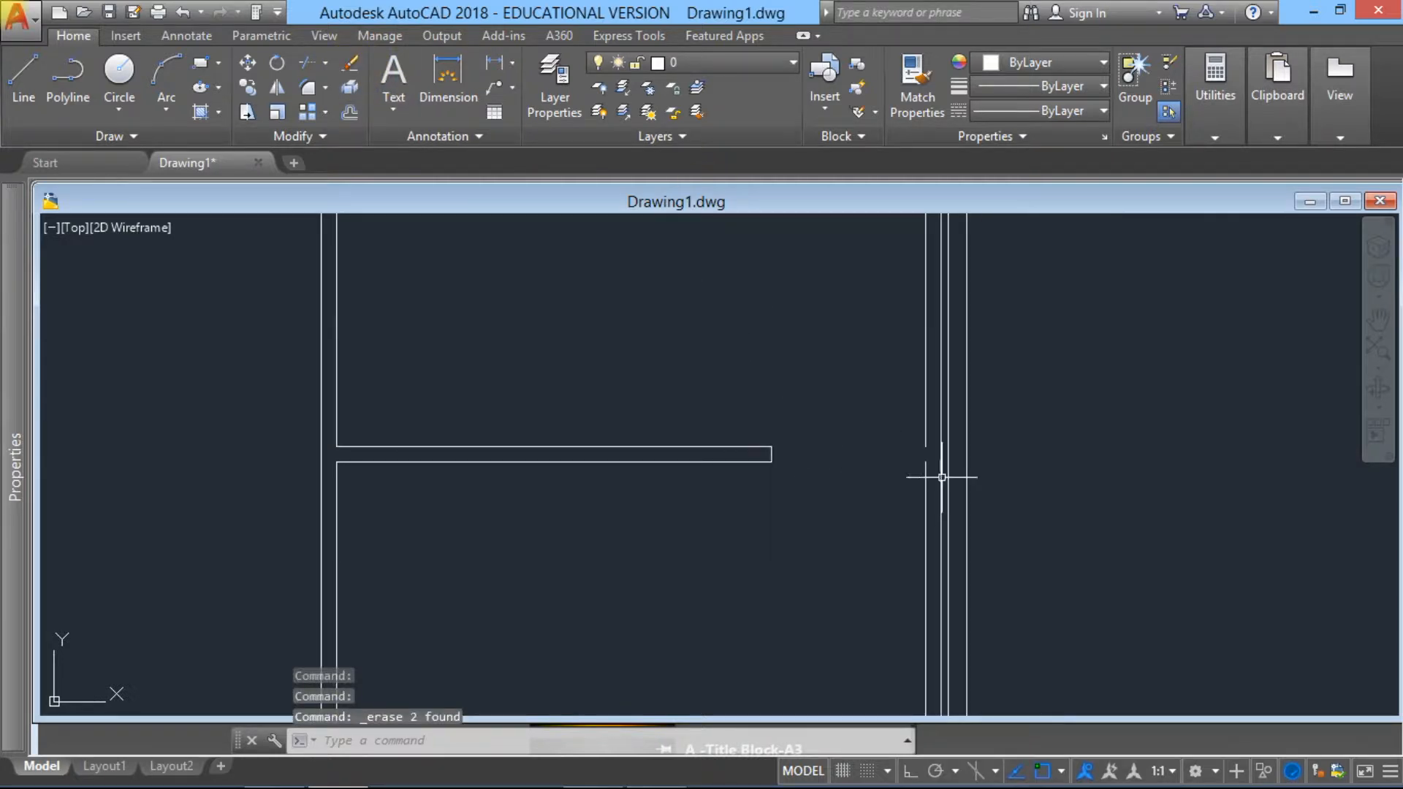
Step: Stretch the upper end of the right wall's lower inner line up to the end of the inner segment above the opening
middle_drag(944, 468, 732, 546)
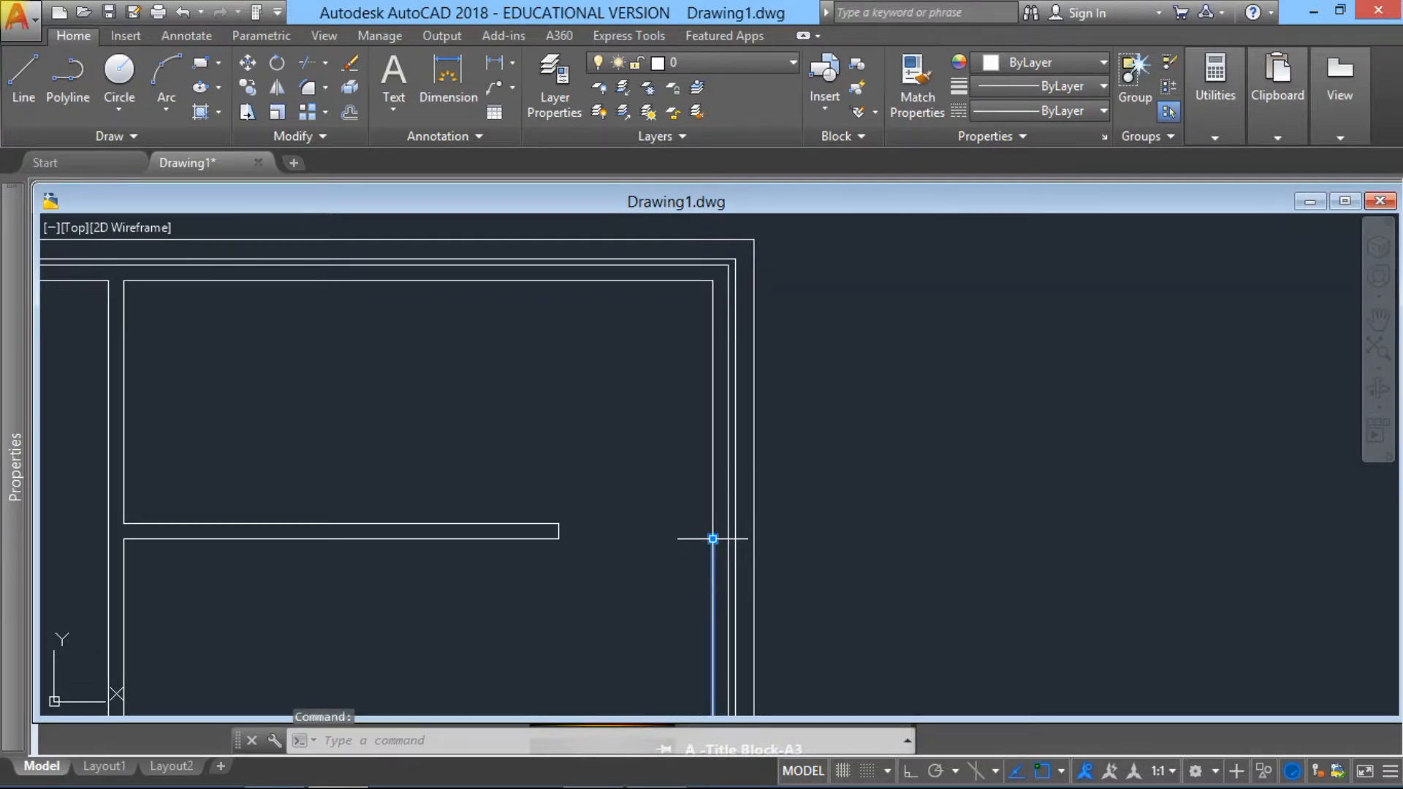
click(713, 539)
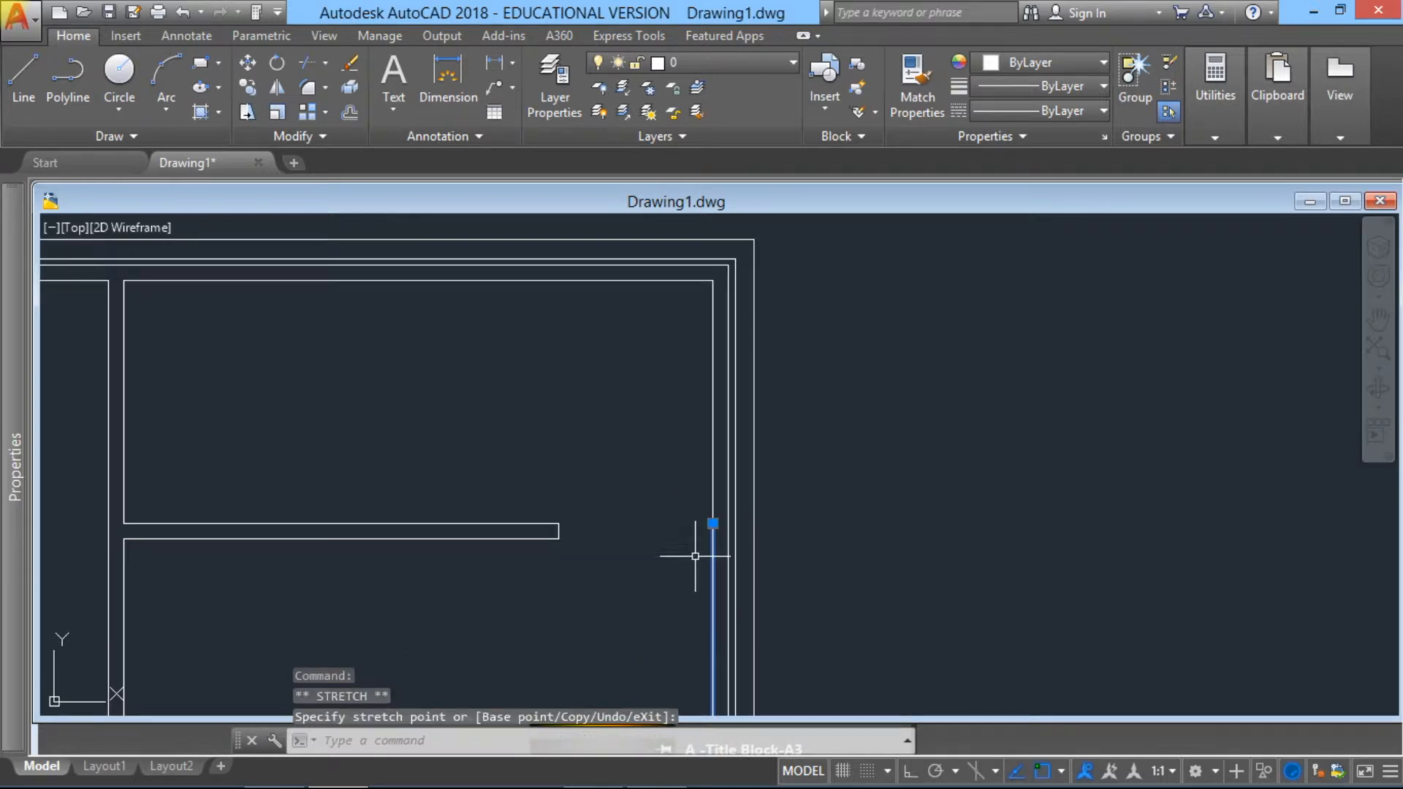
scroll(692, 557, up, 6)
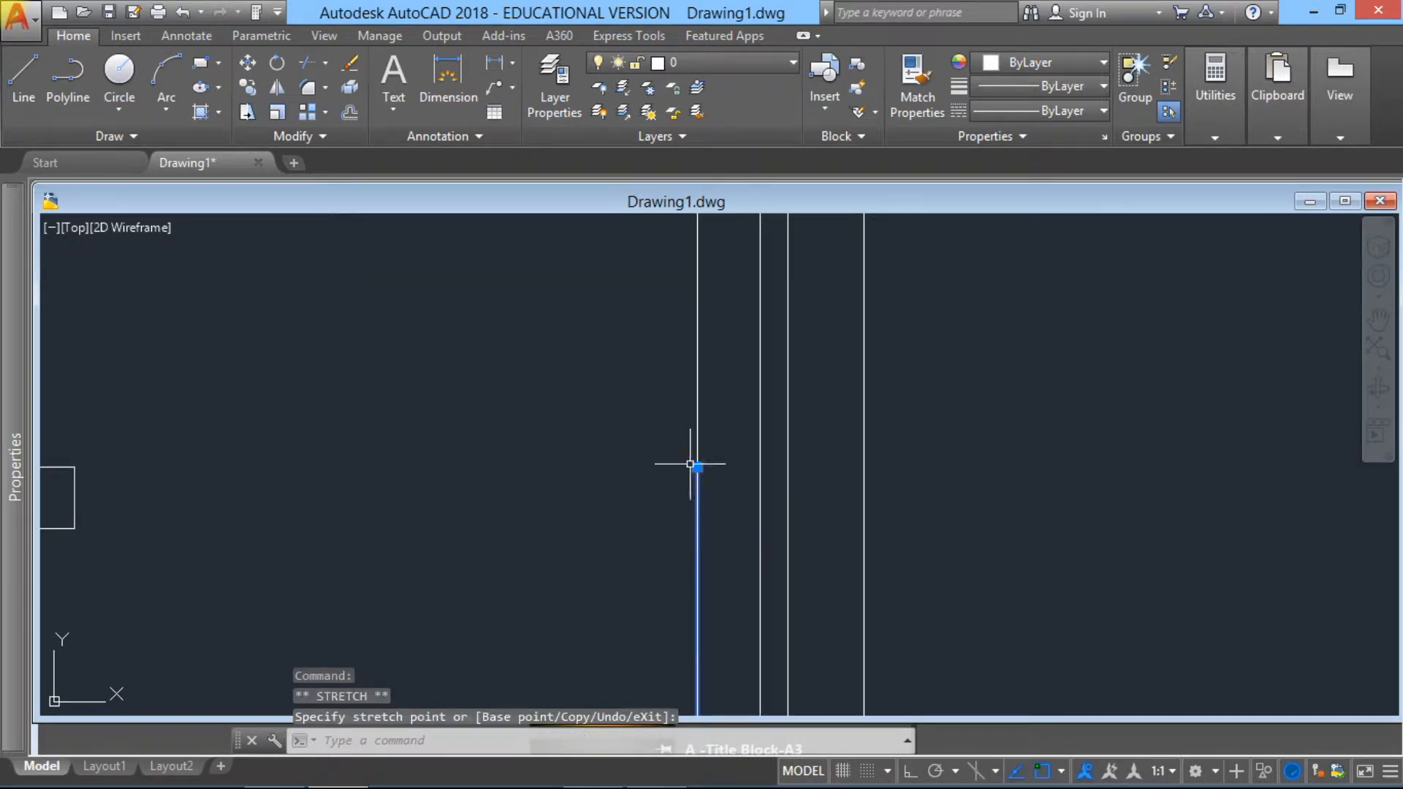
key(Escape)
scroll(702, 471, down, 4)
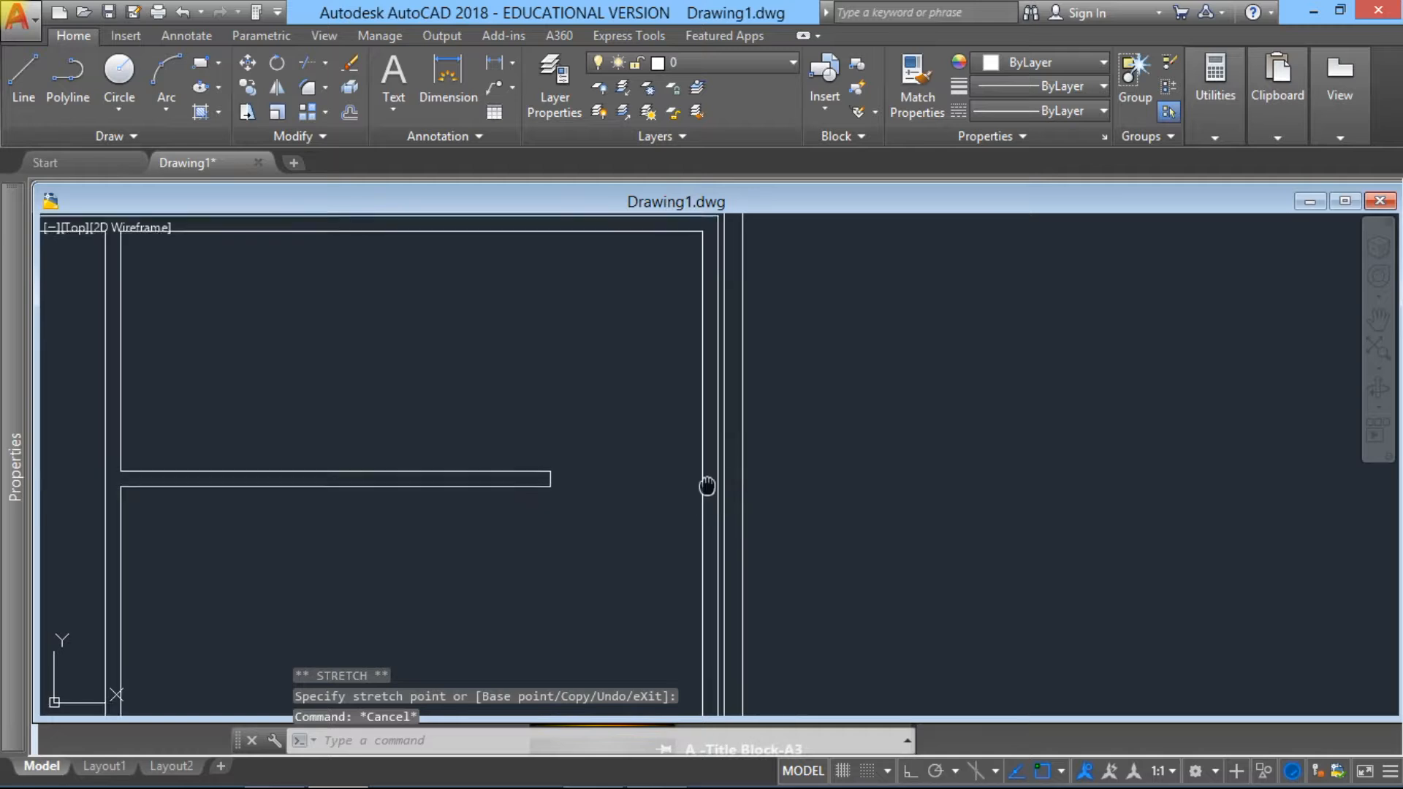
Step: Erase the right wall's upper inner segment and chamfer the remaining inner line to the top wall's inner line
middle_drag(706, 475, 620, 589)
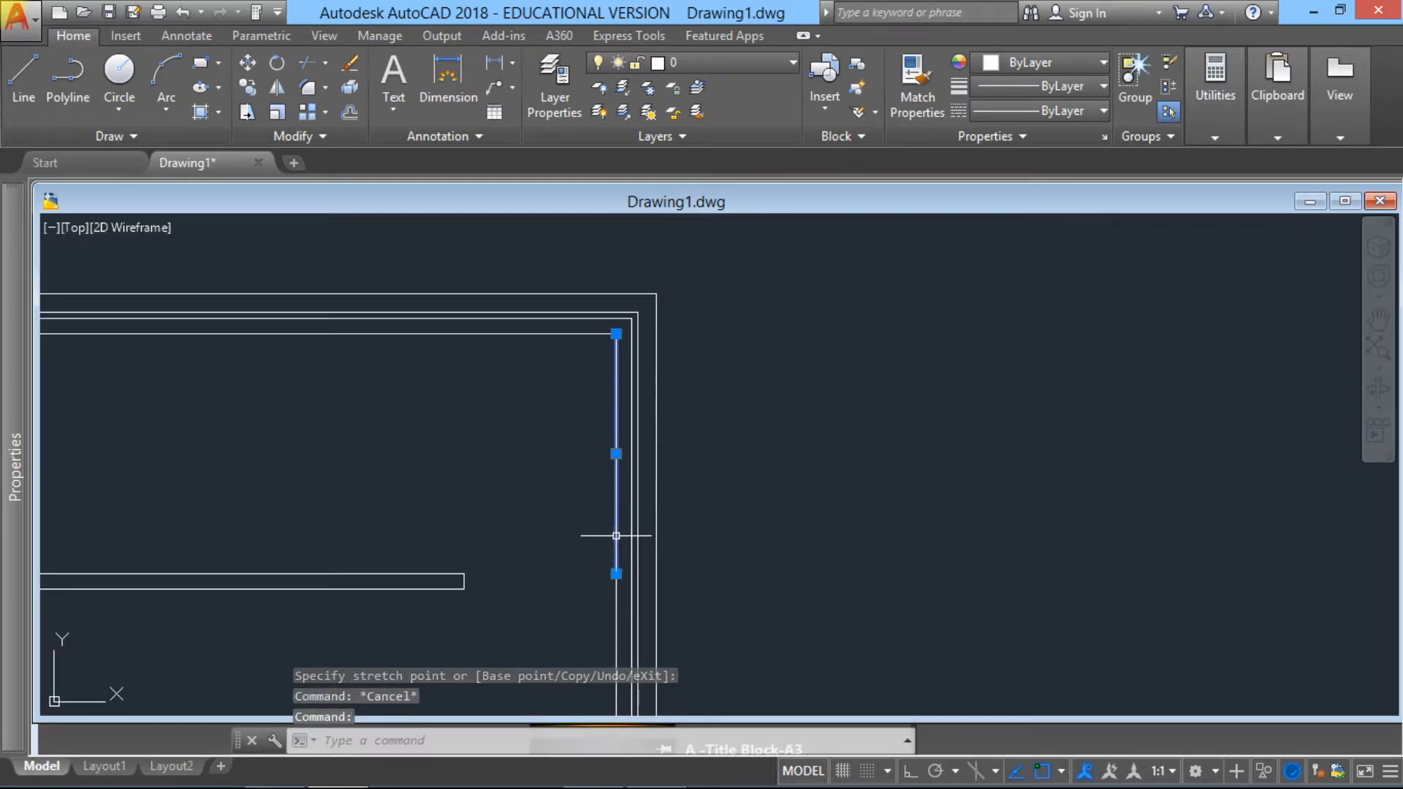
click(351, 66)
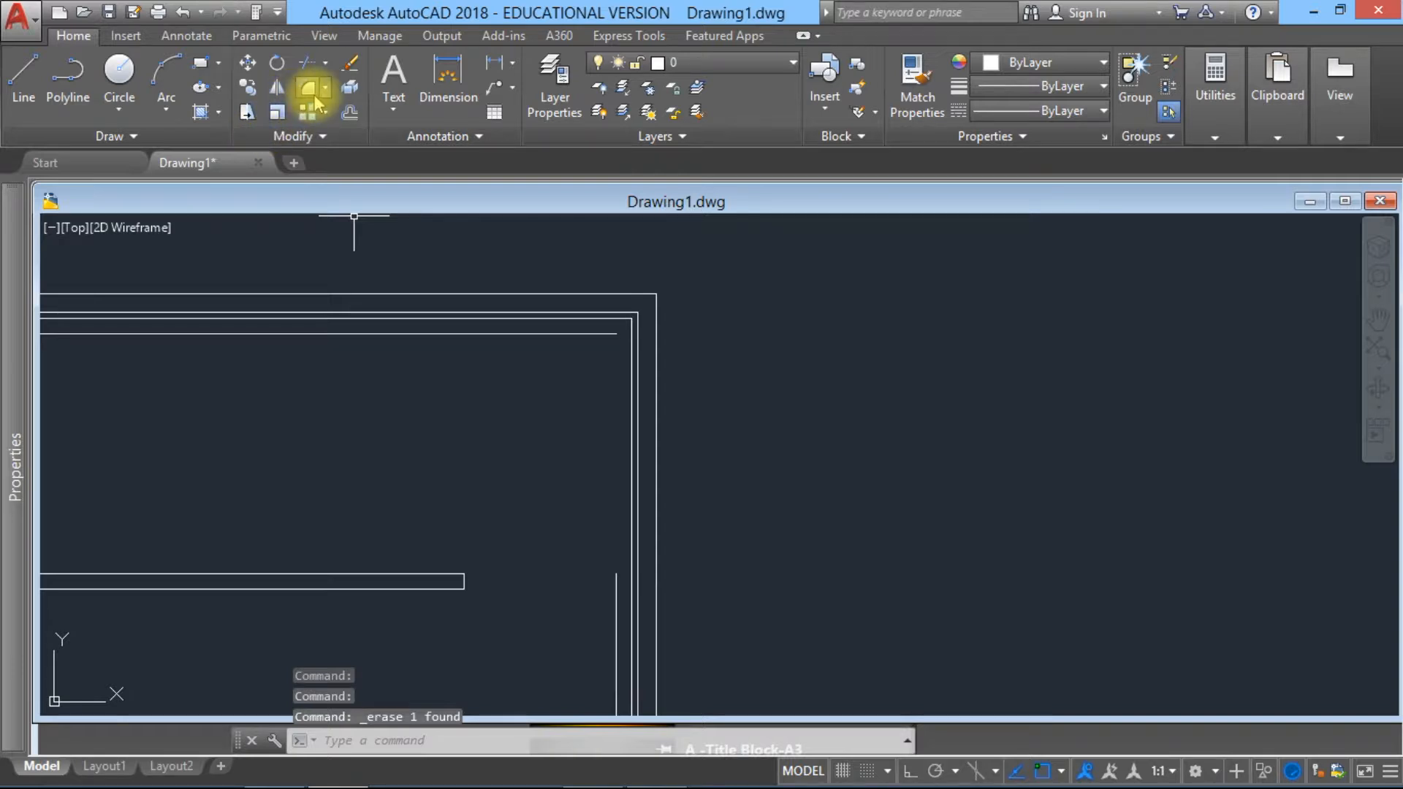
click(326, 94)
click(351, 159)
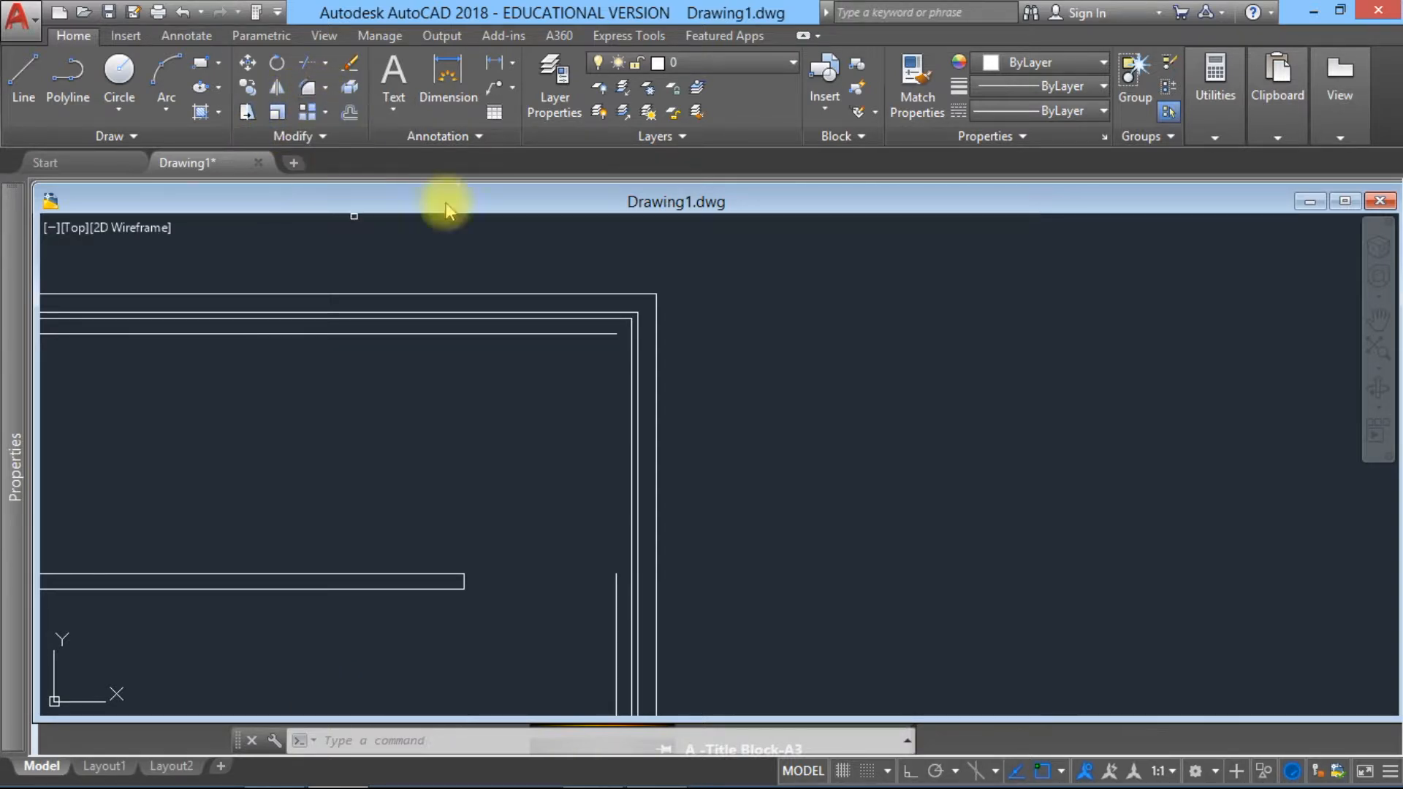
click(617, 590)
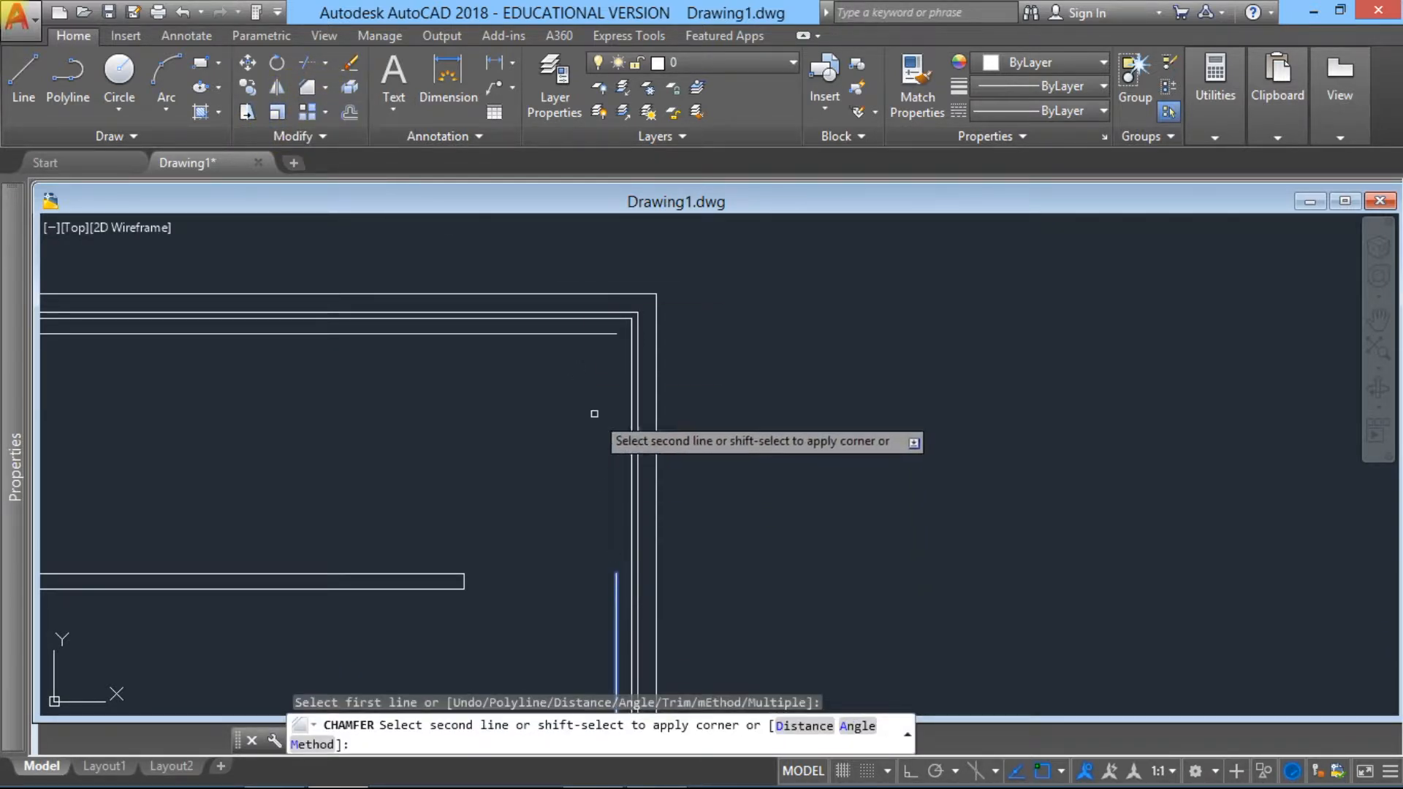
click(598, 334)
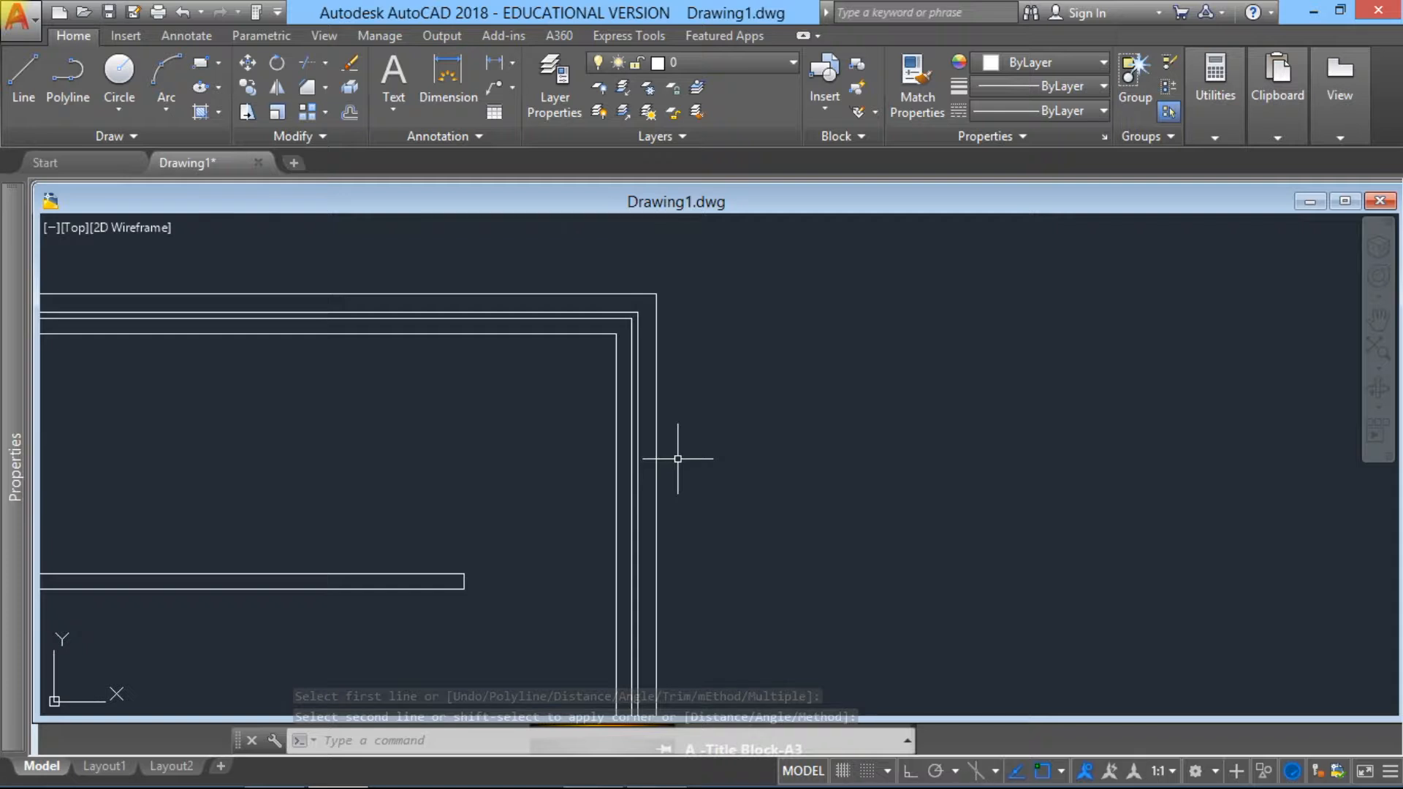
Step: Offset the right wall's inner line 900 units to the left inside the middle right room
mouse_move(561, 556)
middle_down()
mouse_move(648, 347)
mouse_move(728, 282)
middle_up()
mouse_move(573, 565)
middle_down()
mouse_move(570, 435)
mouse_move(677, 326)
middle_up()
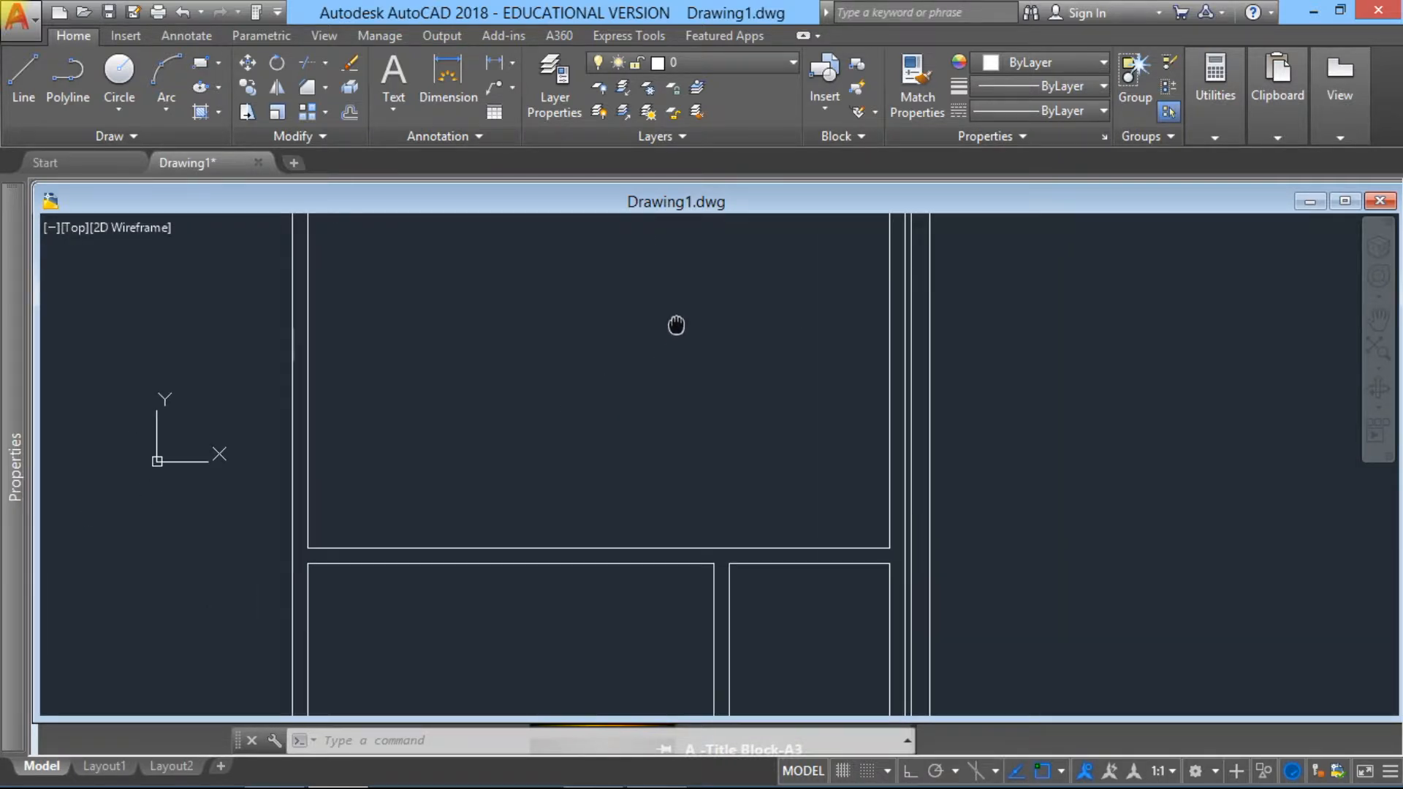
middle_drag(756, 644, 683, 549)
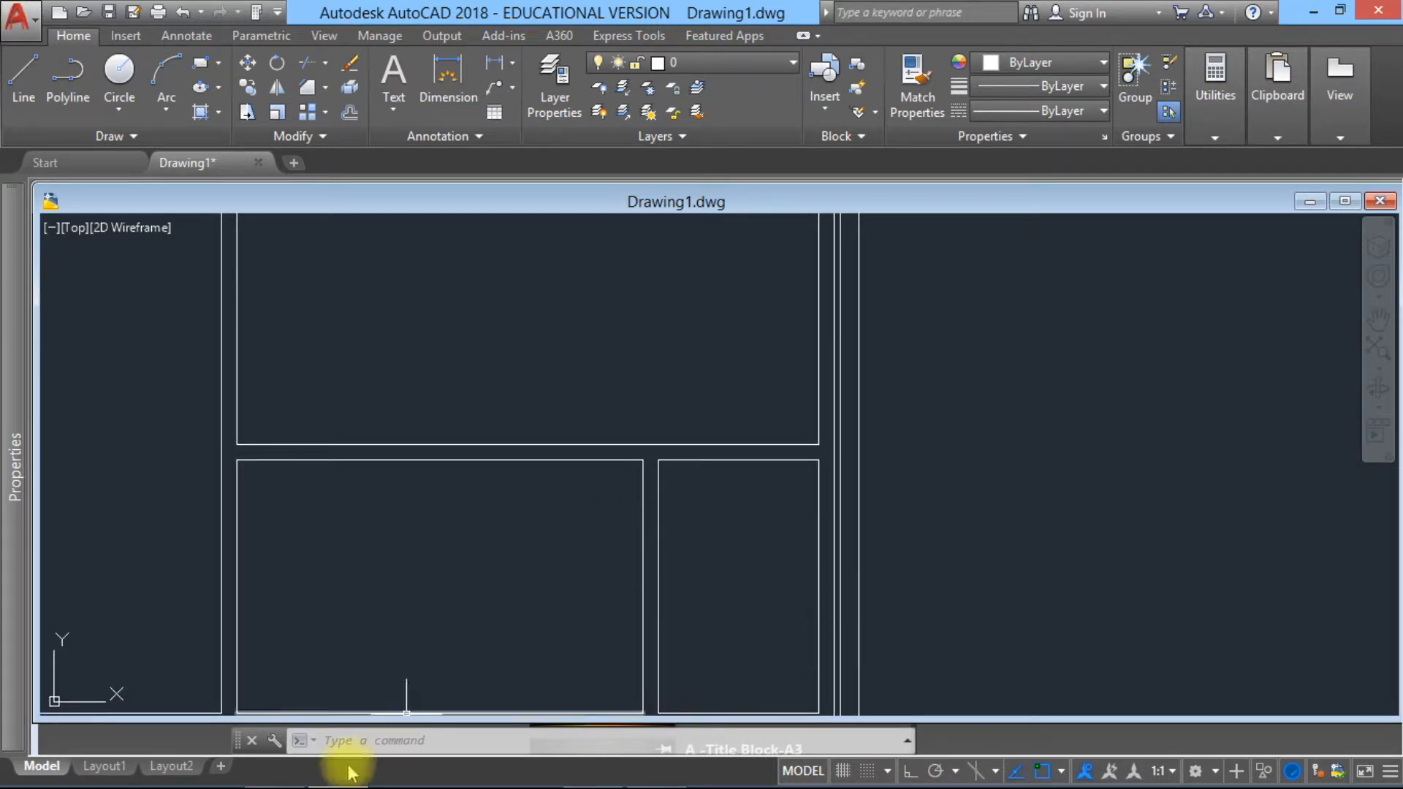
scroll(707, 607, down, 4)
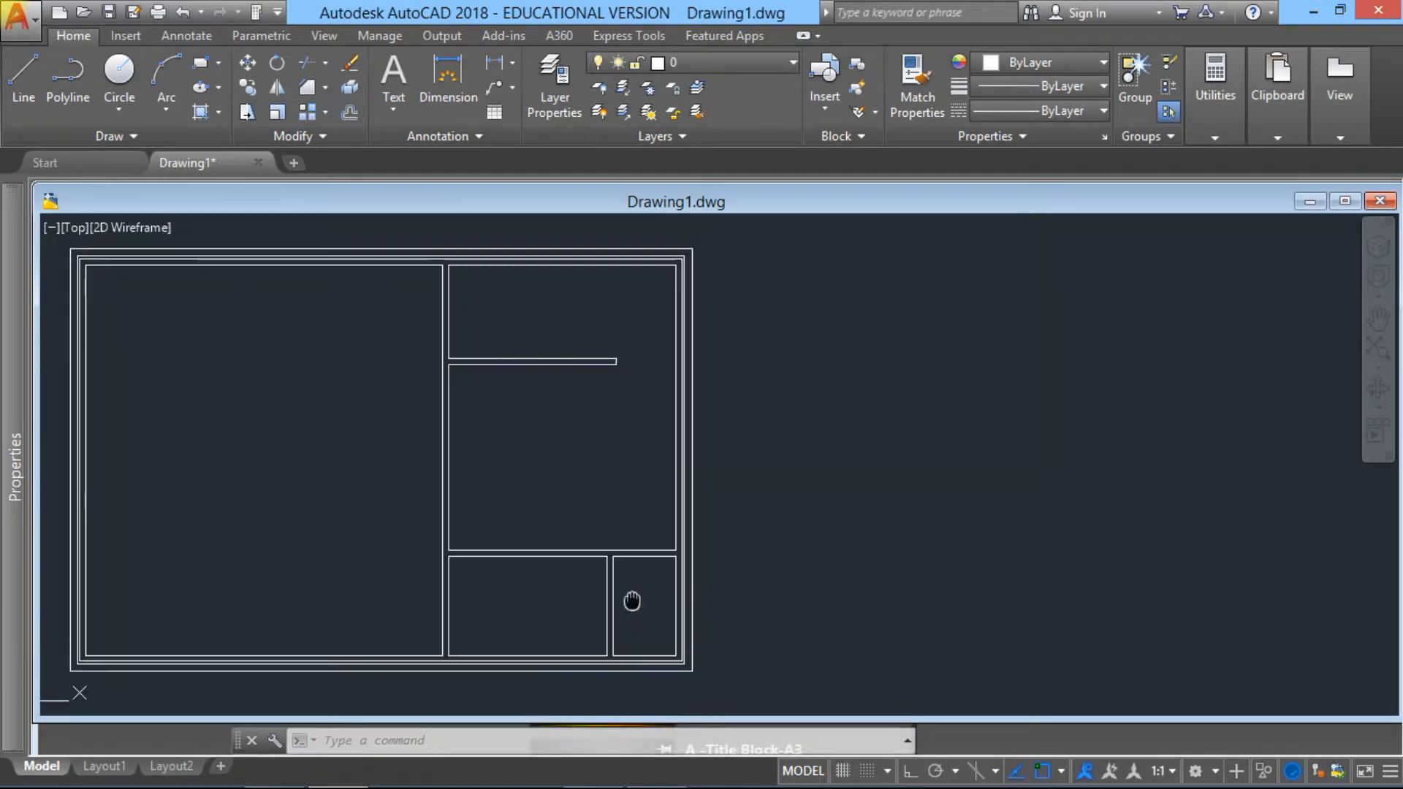
scroll(616, 561, up, 4)
scroll(616, 561, up, 2)
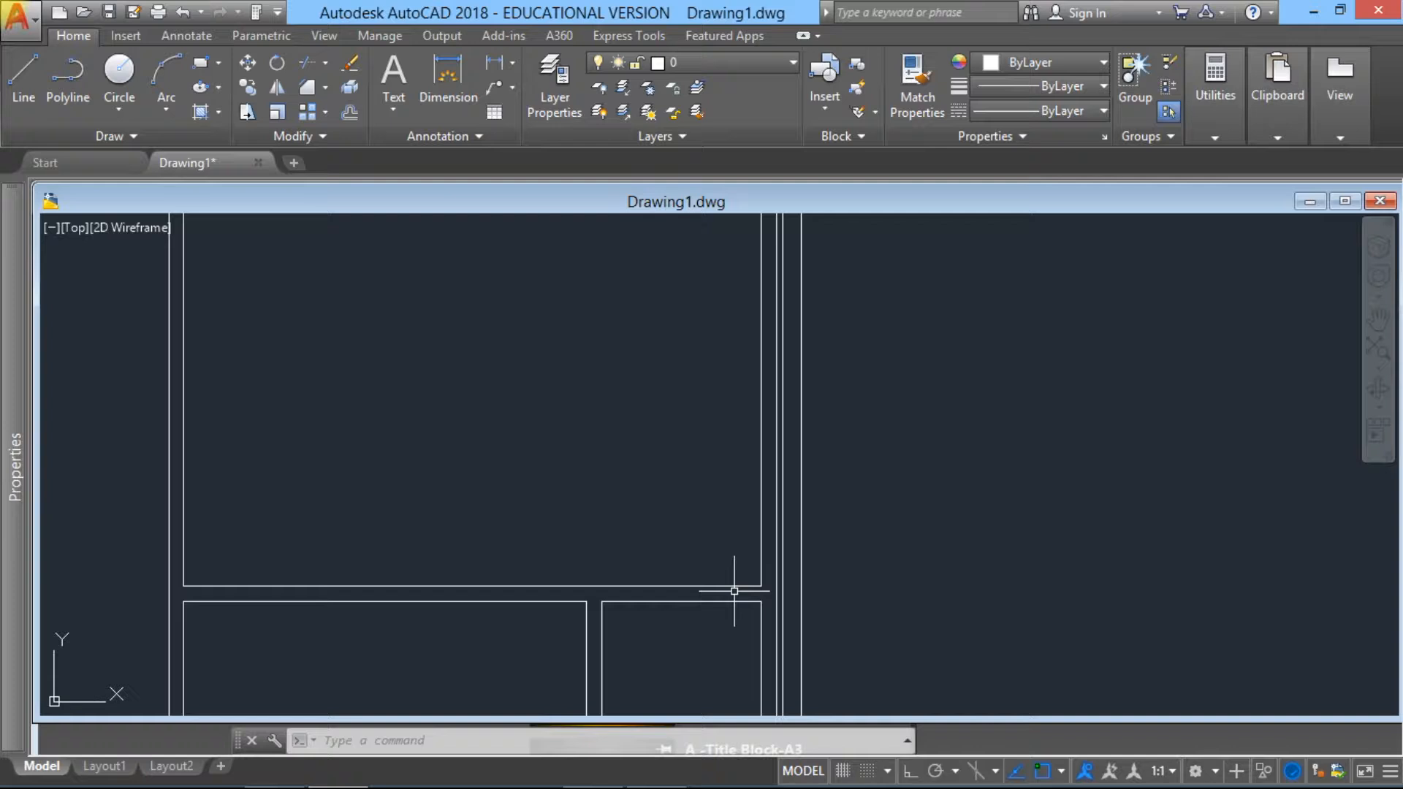
click(349, 111)
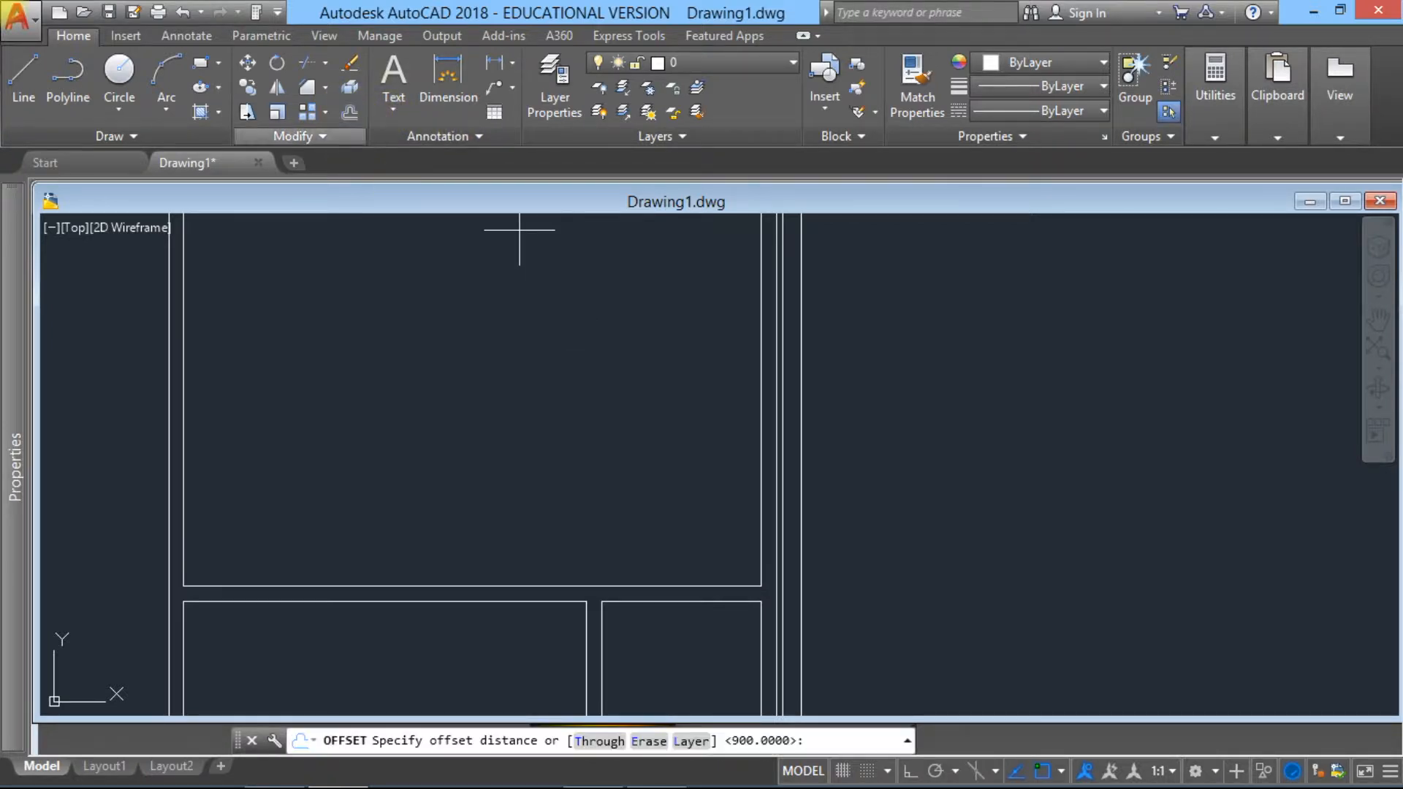
text(900)
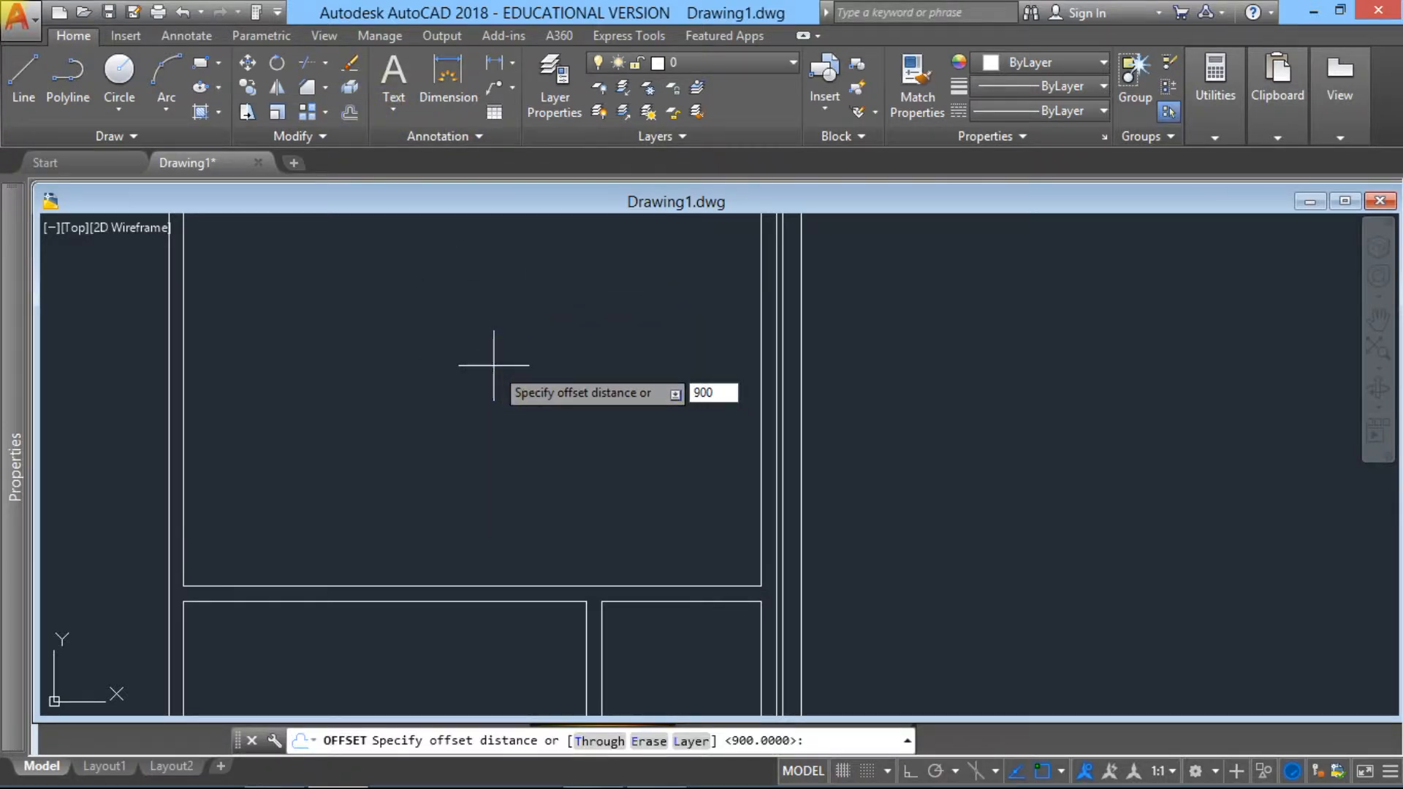
key(Return)
click(760, 579)
click(671, 569)
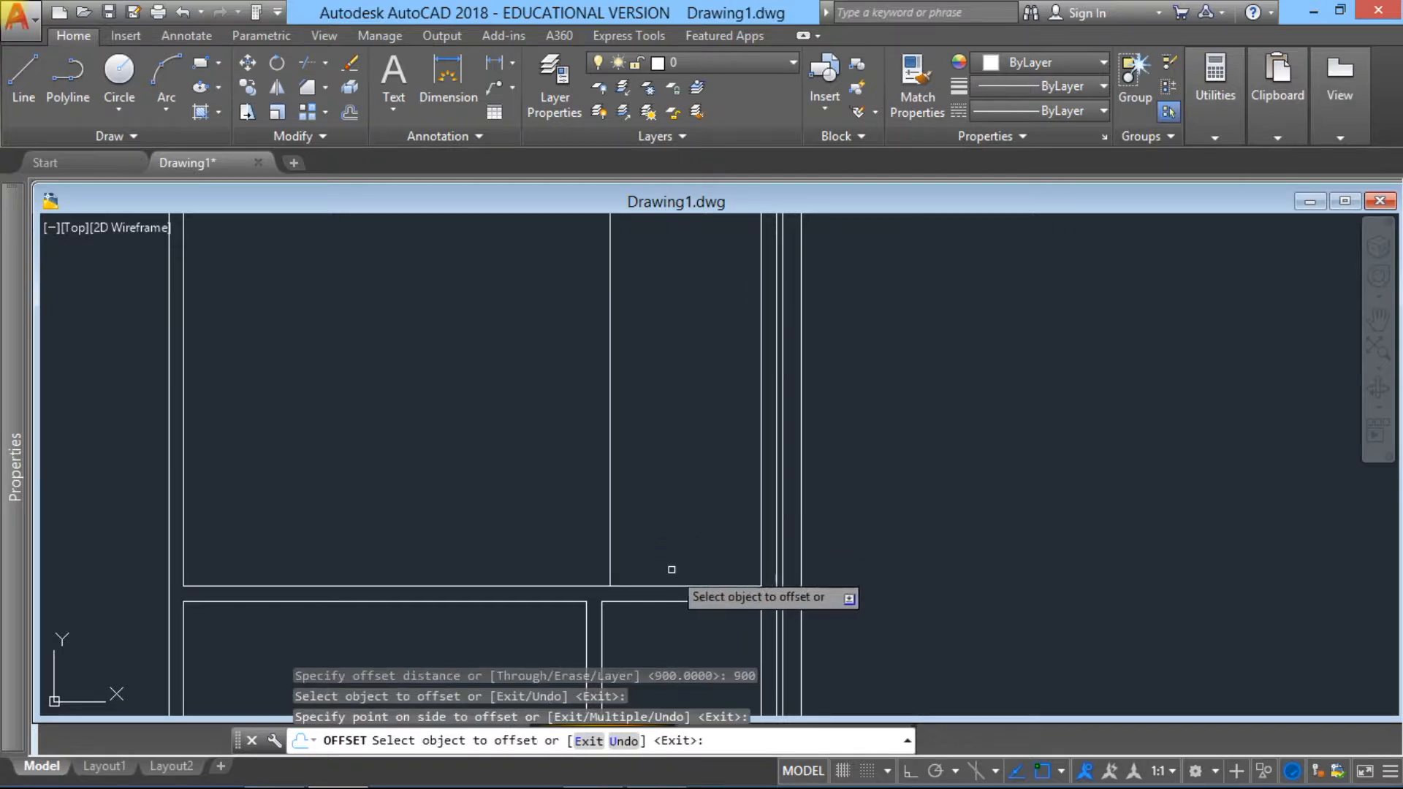
key(Escape)
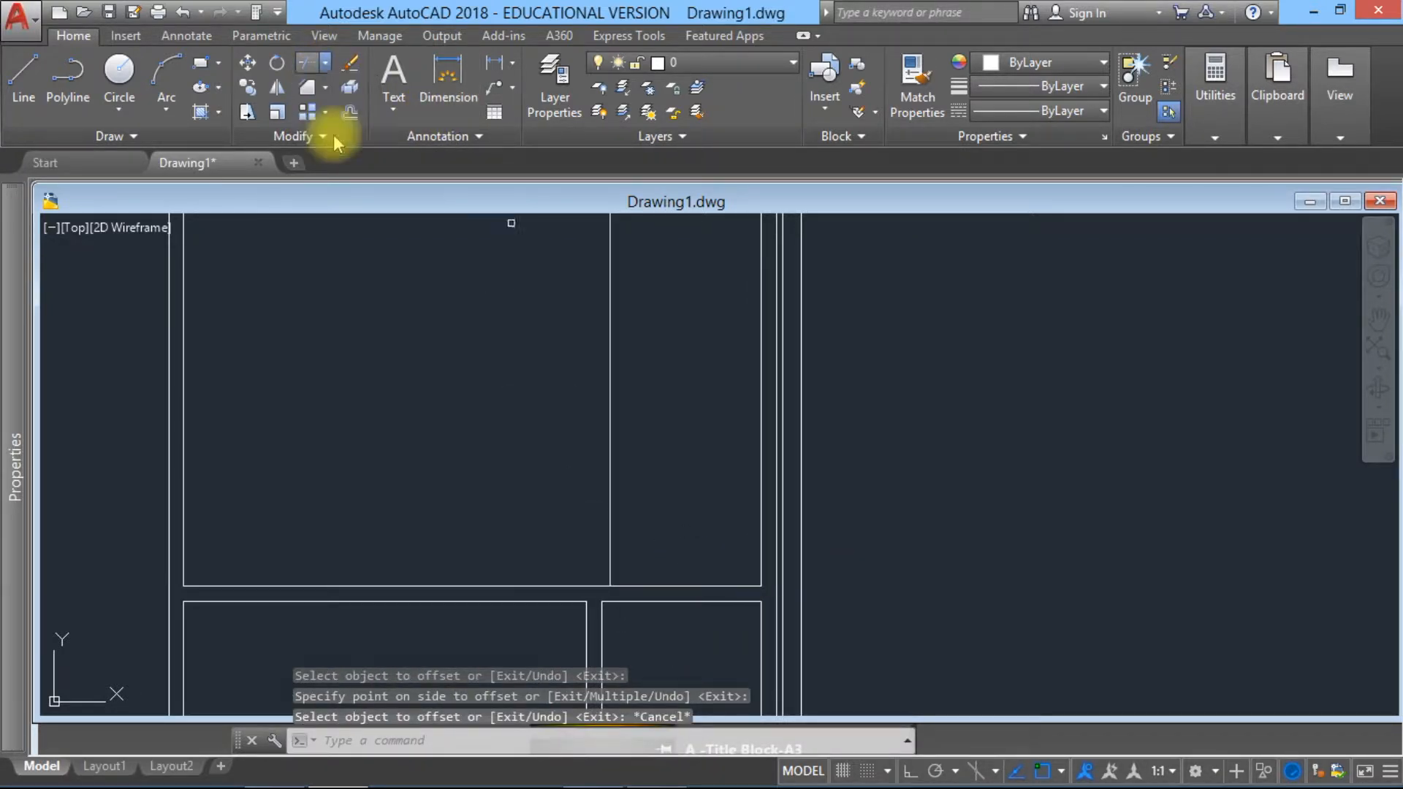
click(617, 600)
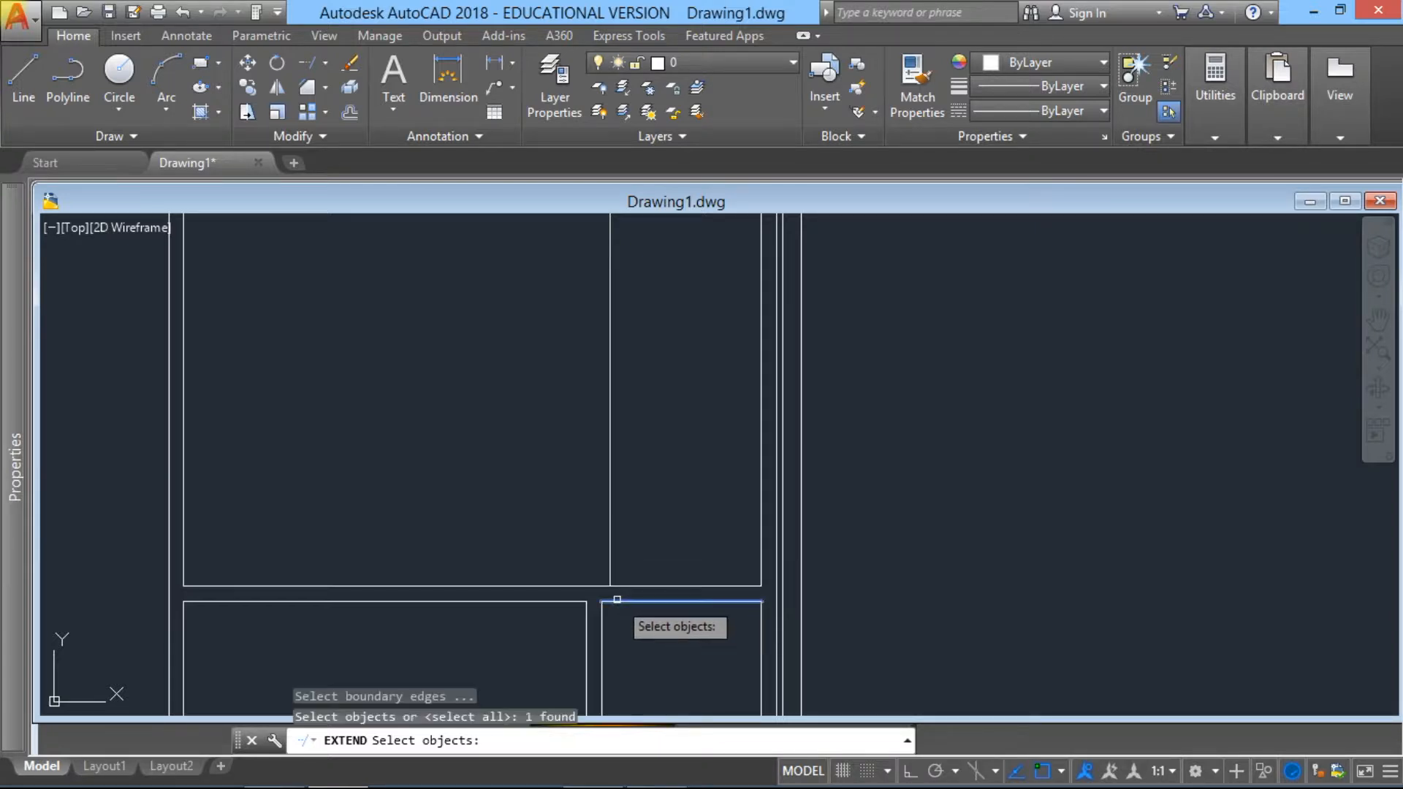
key(Return)
key(Escape)
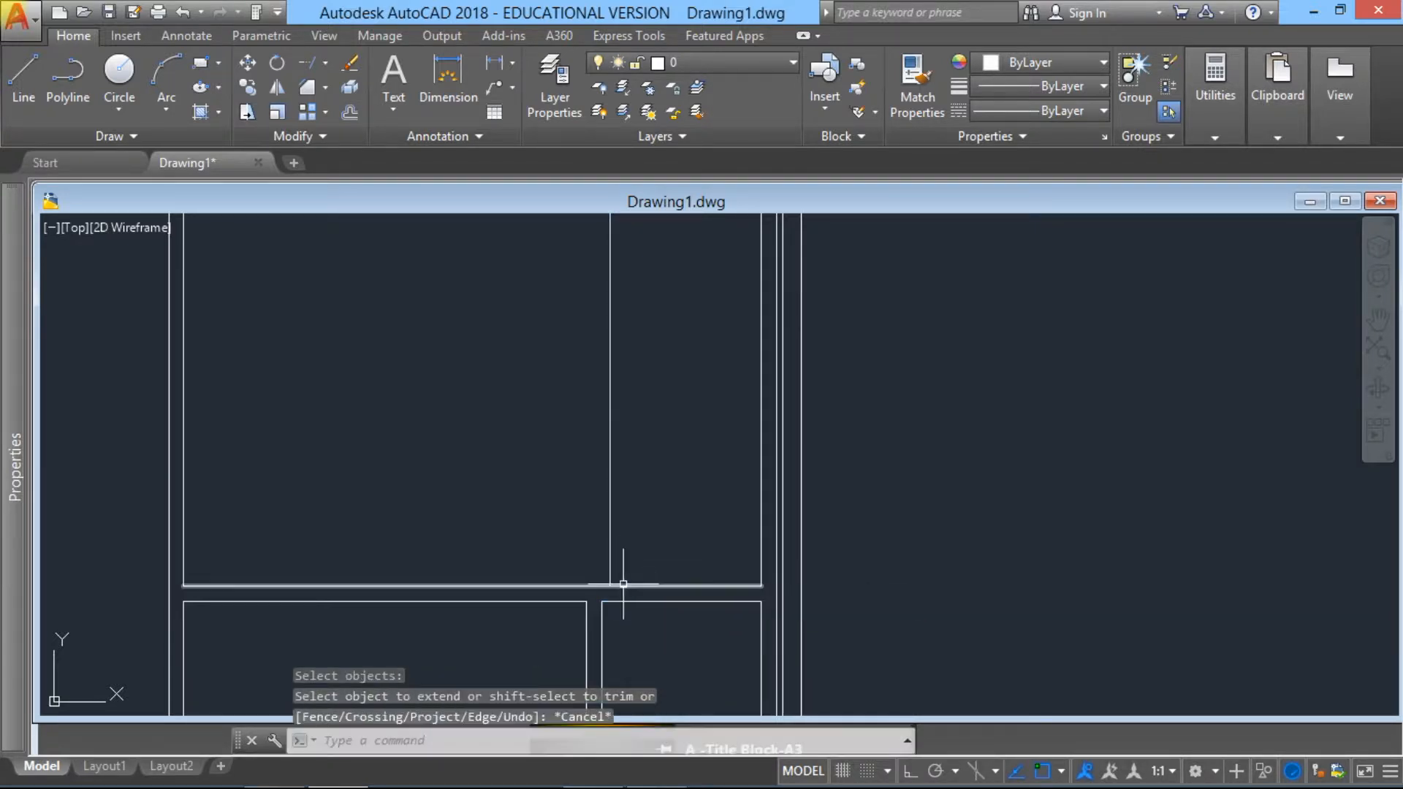
Step: Extend the new 900-unit offset line down to the lower line of the lower horizontal partition
key(Return)
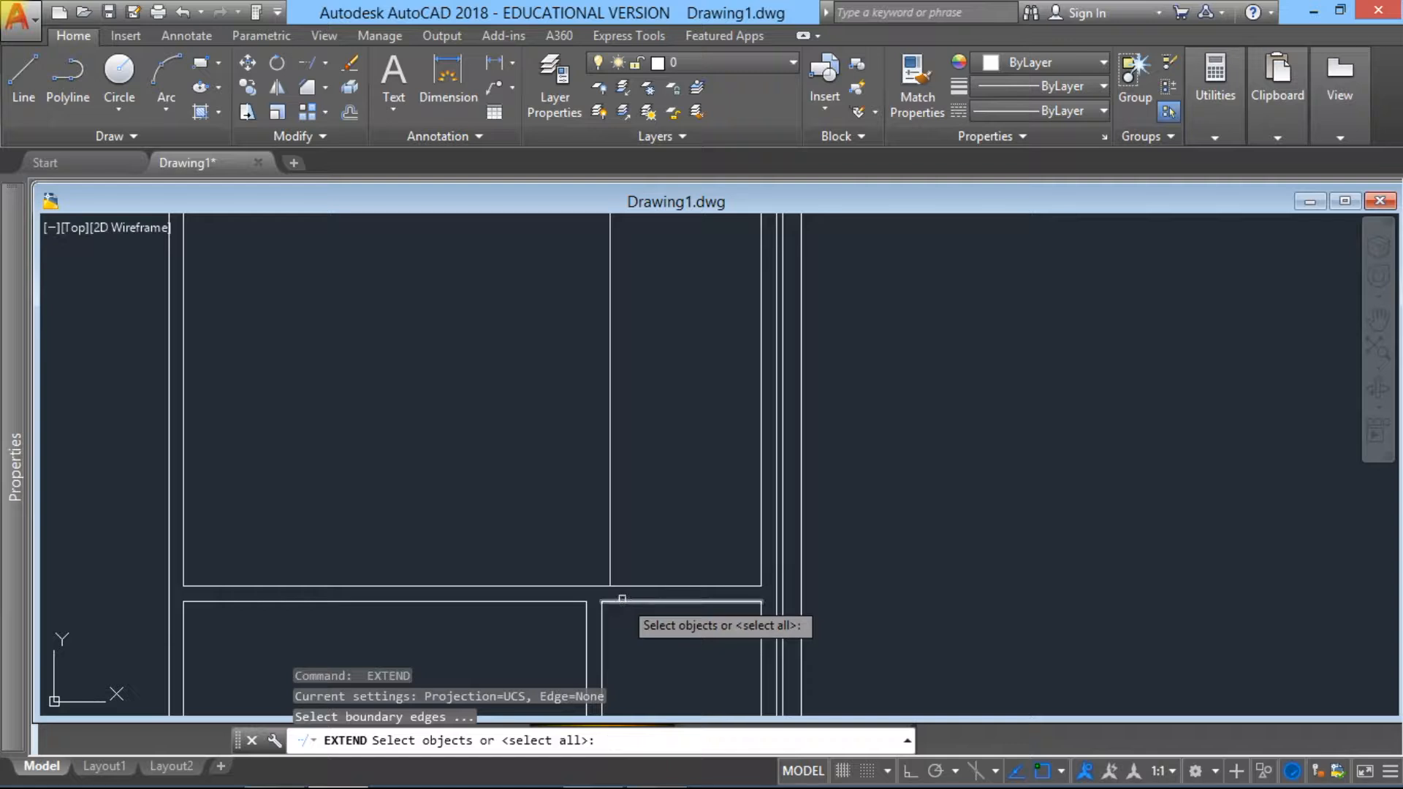
click(611, 578)
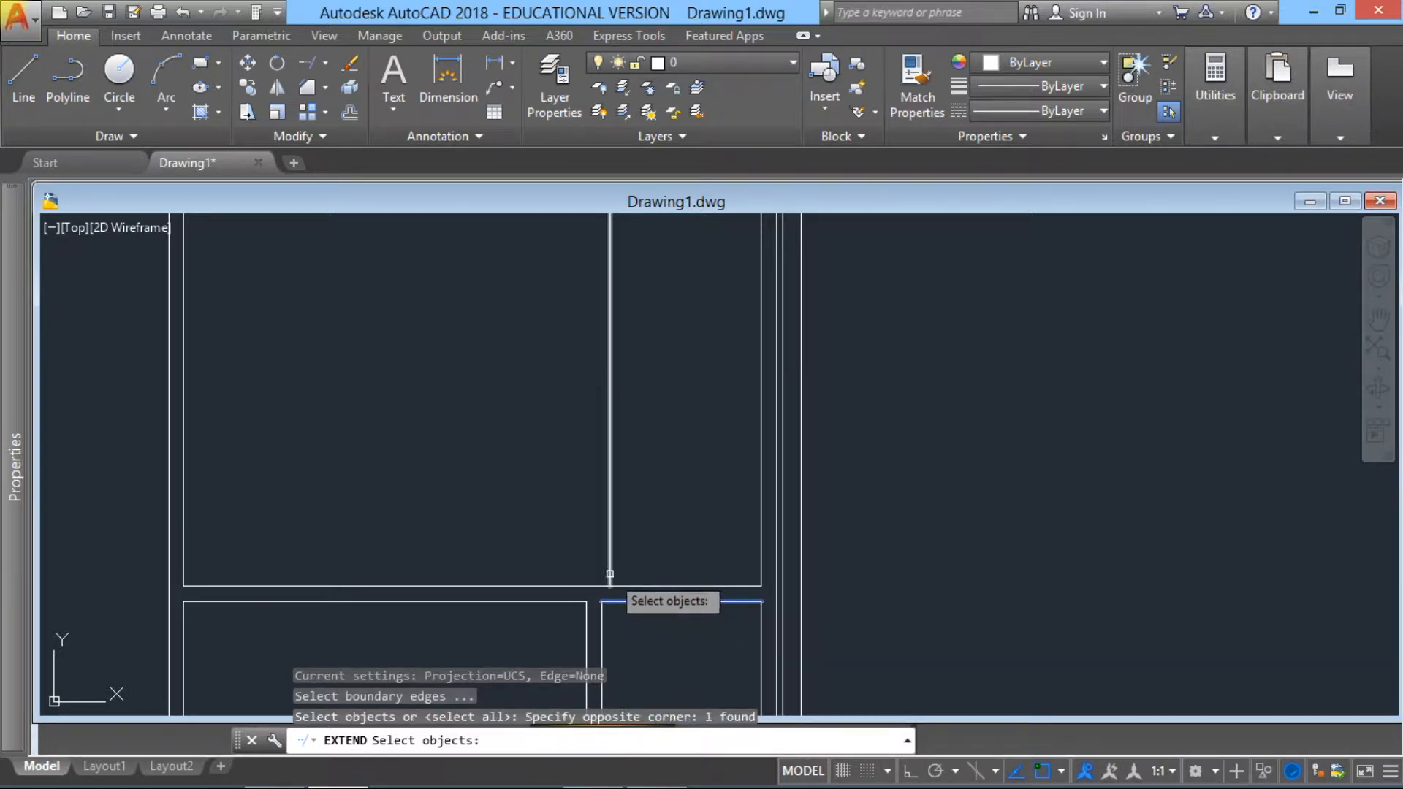
key(Return)
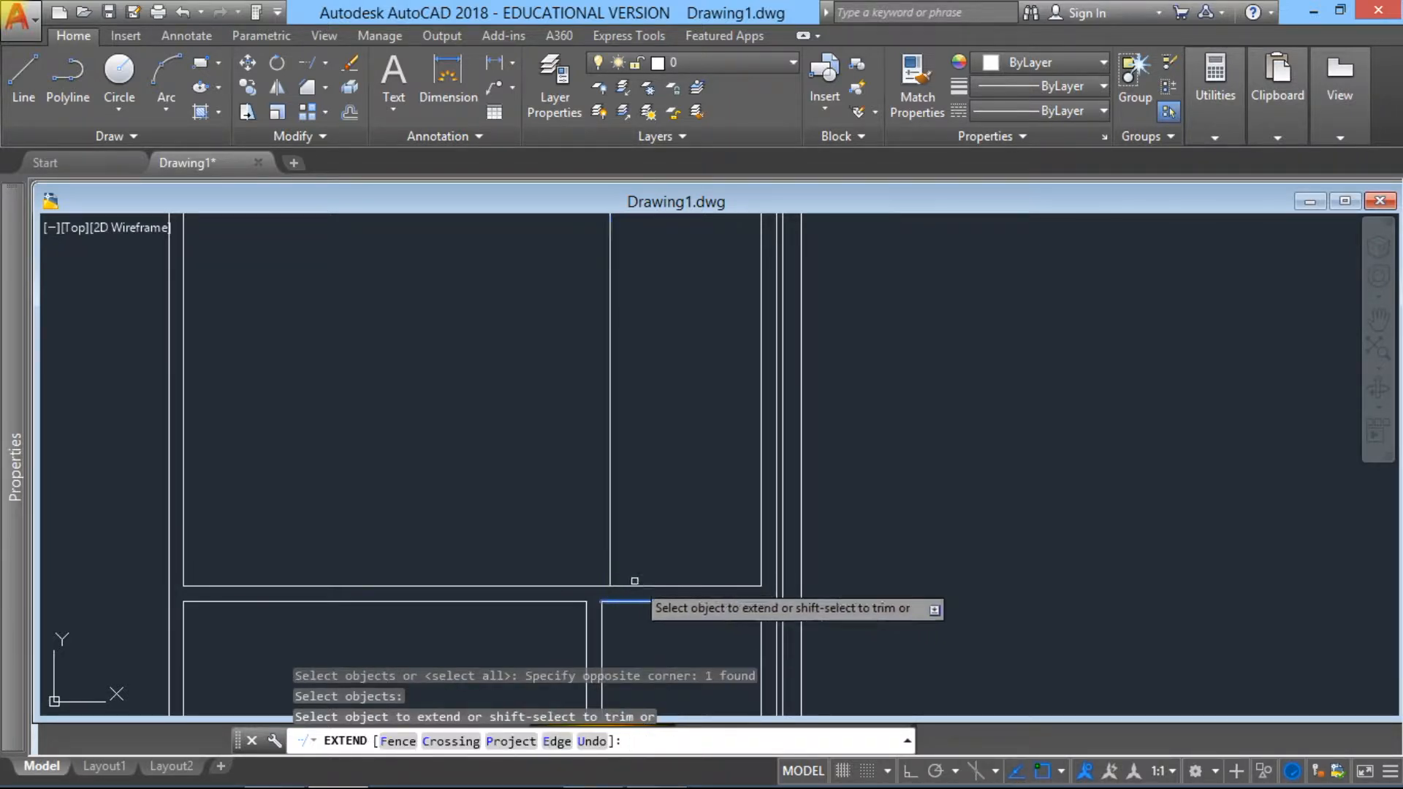
click(612, 578)
key(Escape)
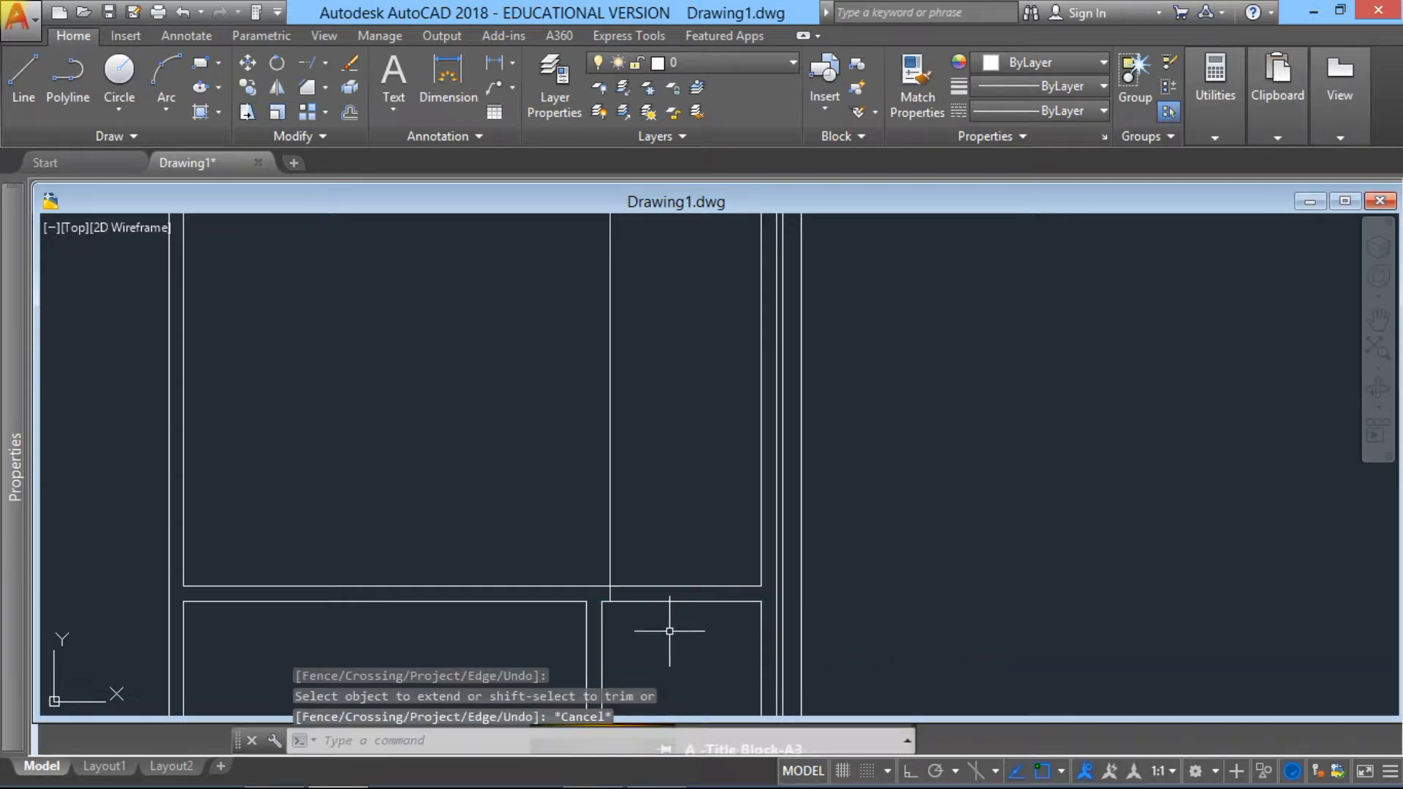
Step: Trim the offset line above the lower horizontal partition and the partition's lines between it and the right wall, forming an opening
click(324, 64)
click(336, 99)
click(664, 642)
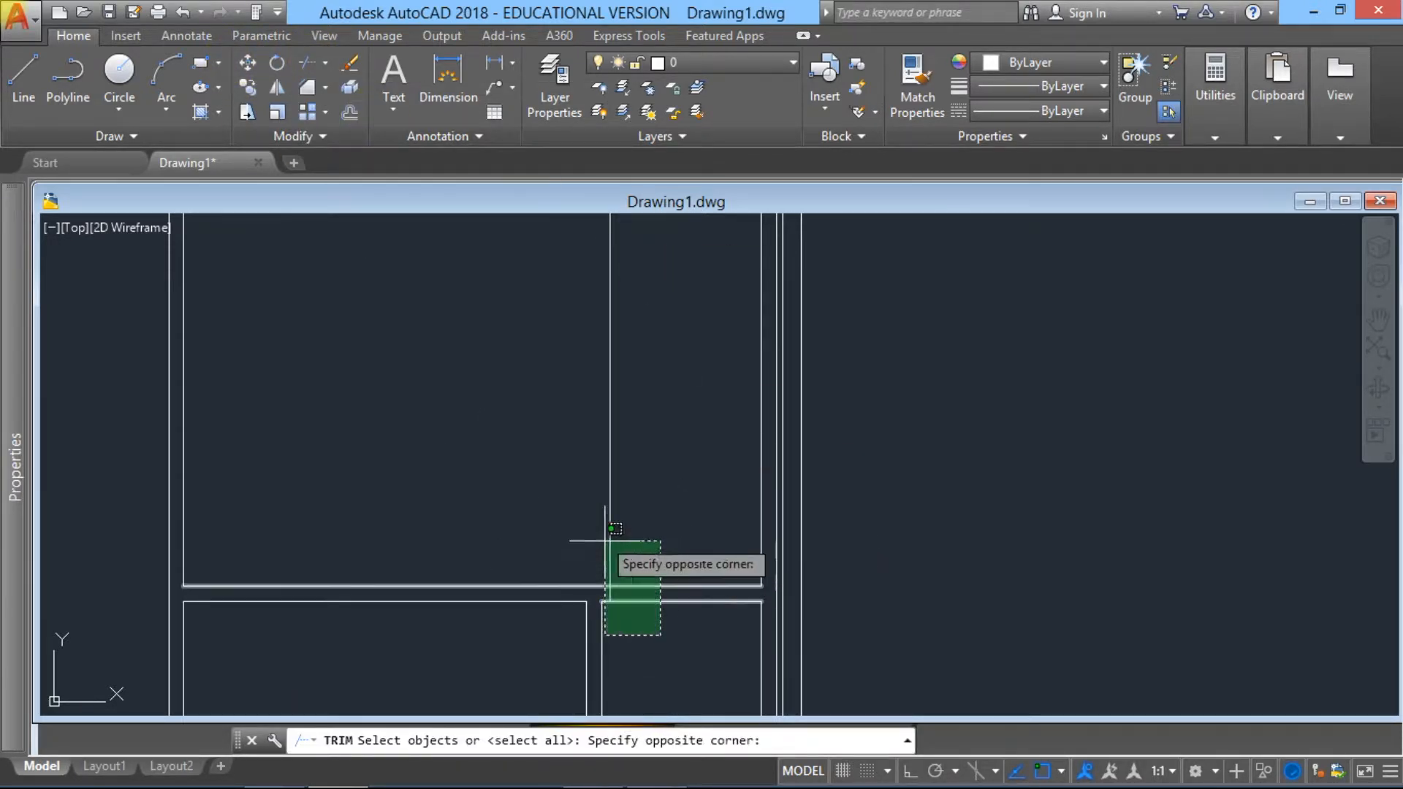
click(579, 523)
click(707, 643)
click(667, 554)
click(671, 553)
click(650, 606)
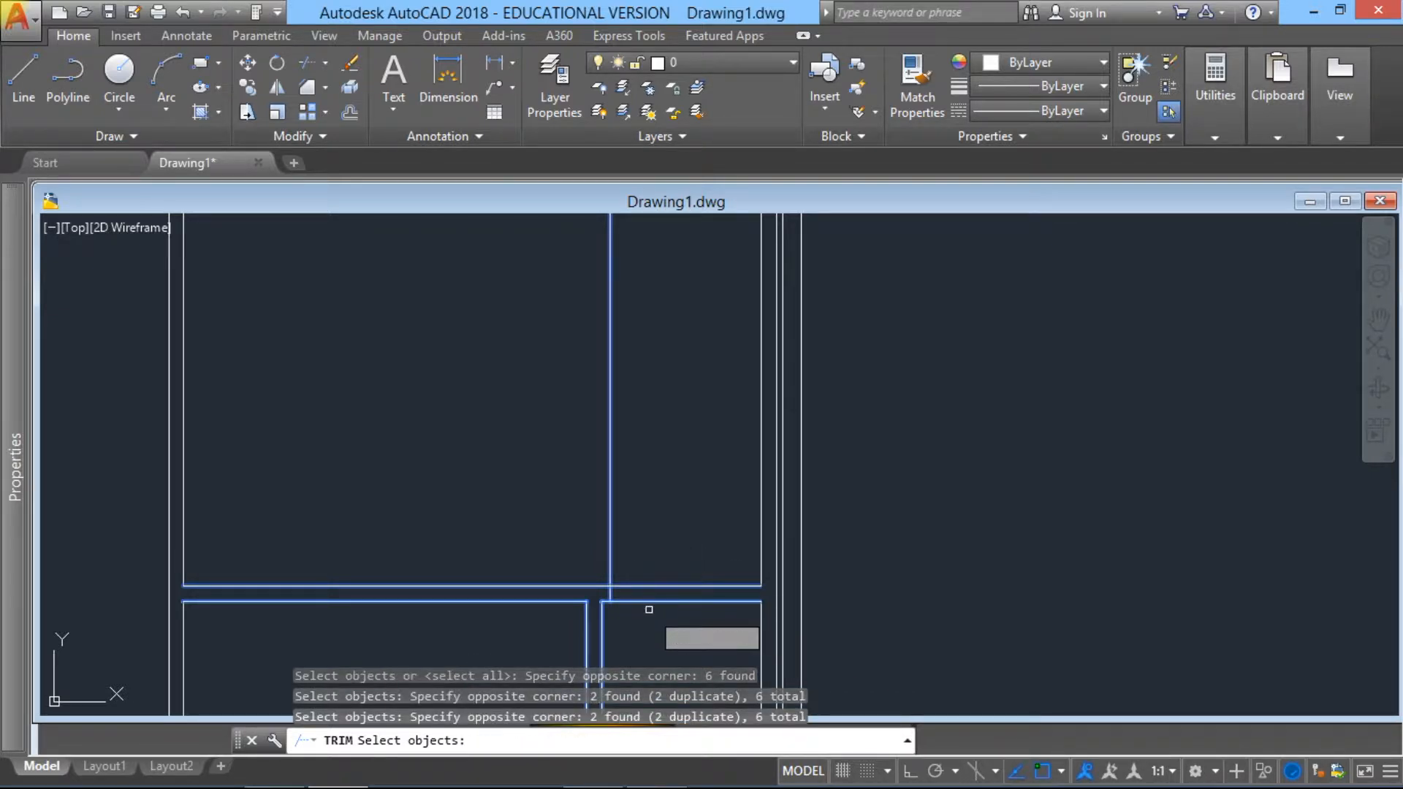
key(Return)
click(673, 623)
click(631, 553)
click(644, 537)
click(499, 445)
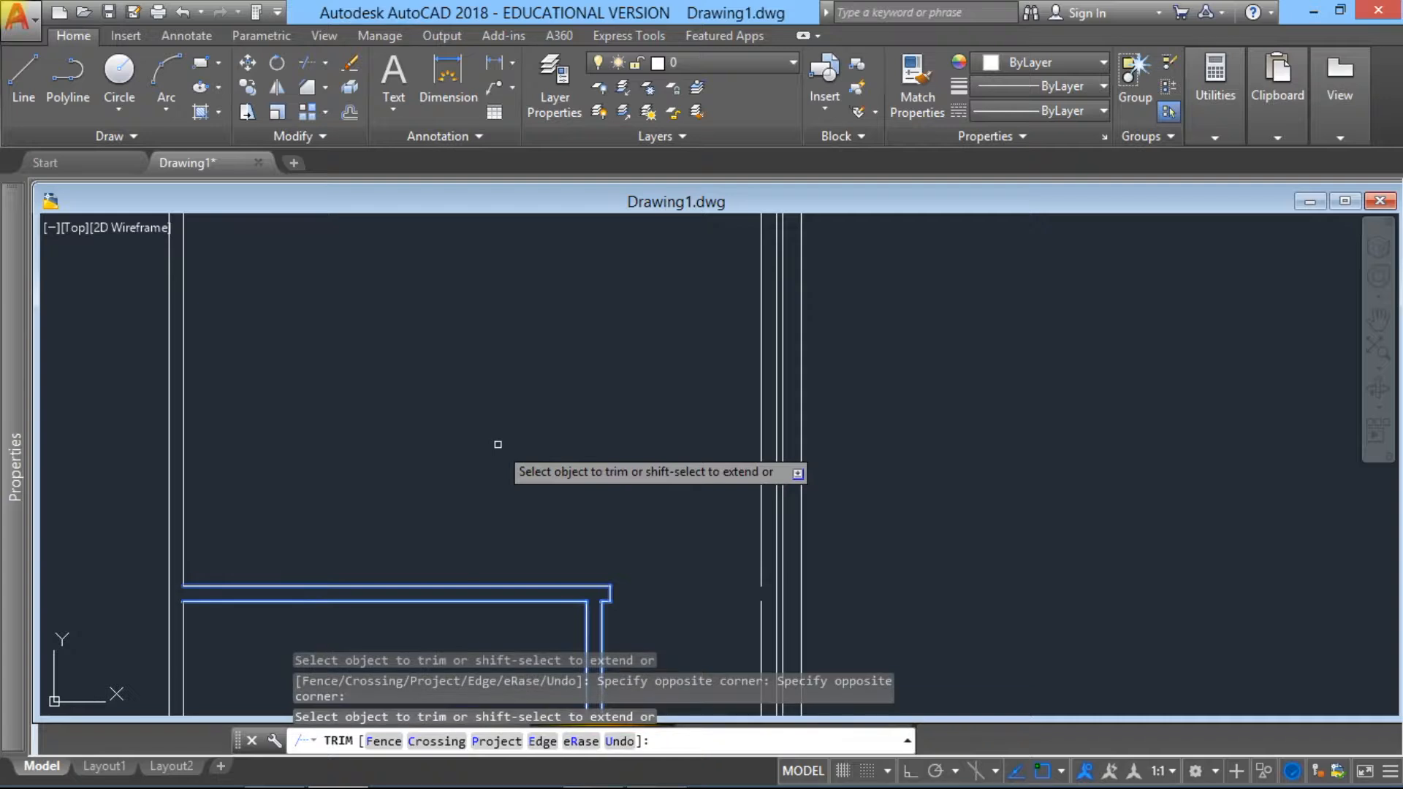
scroll(497, 445, down, 5)
scroll(571, 523, up, 5)
key(Escape)
Step: Erase the right wall's inner line segment inside the lower right room
scroll(607, 557, down, 2)
middle_drag(607, 560, 594, 449)
scroll(654, 504, up, 4)
scroll(618, 475, down, 2)
scroll(595, 439, up, 3)
click(596, 426)
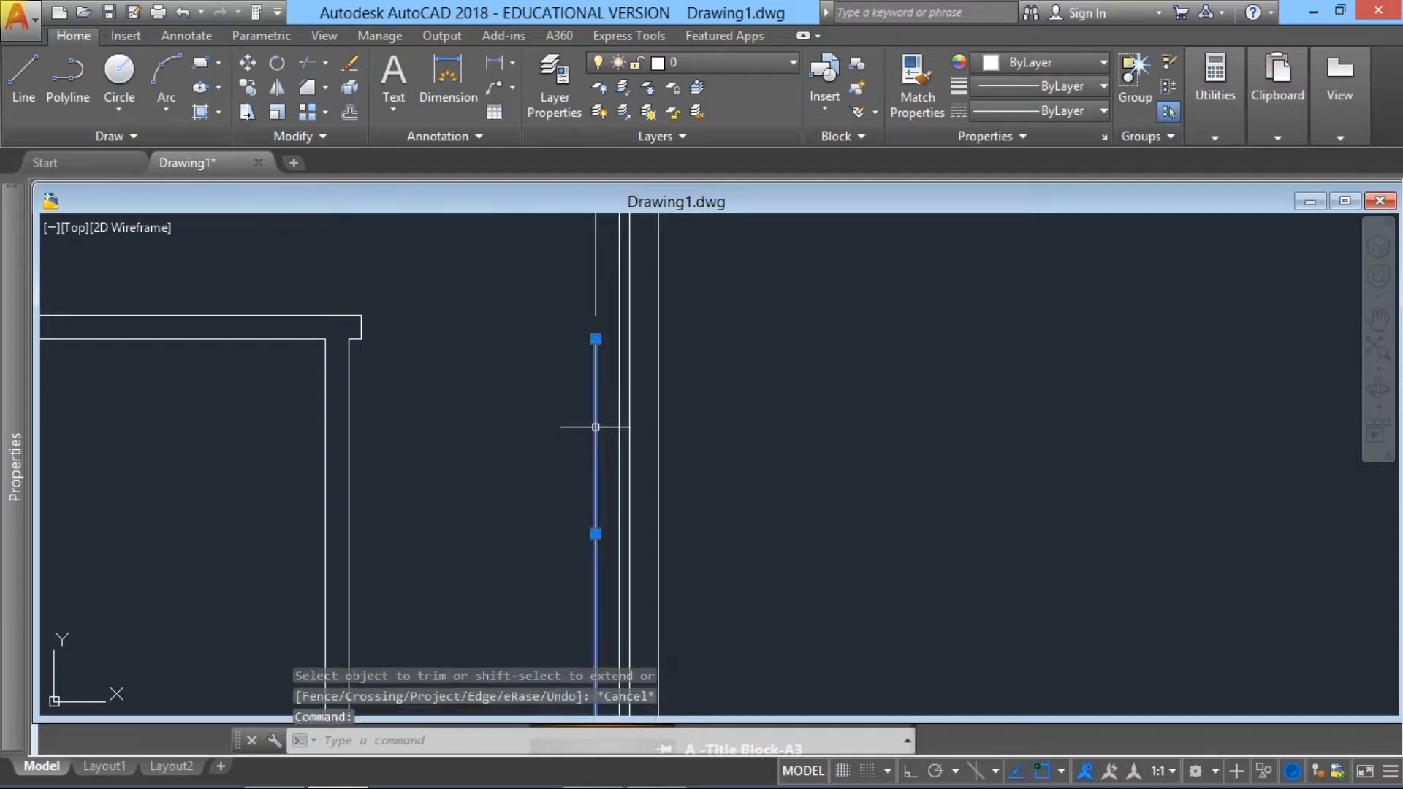
click(351, 63)
scroll(519, 284, down, 2)
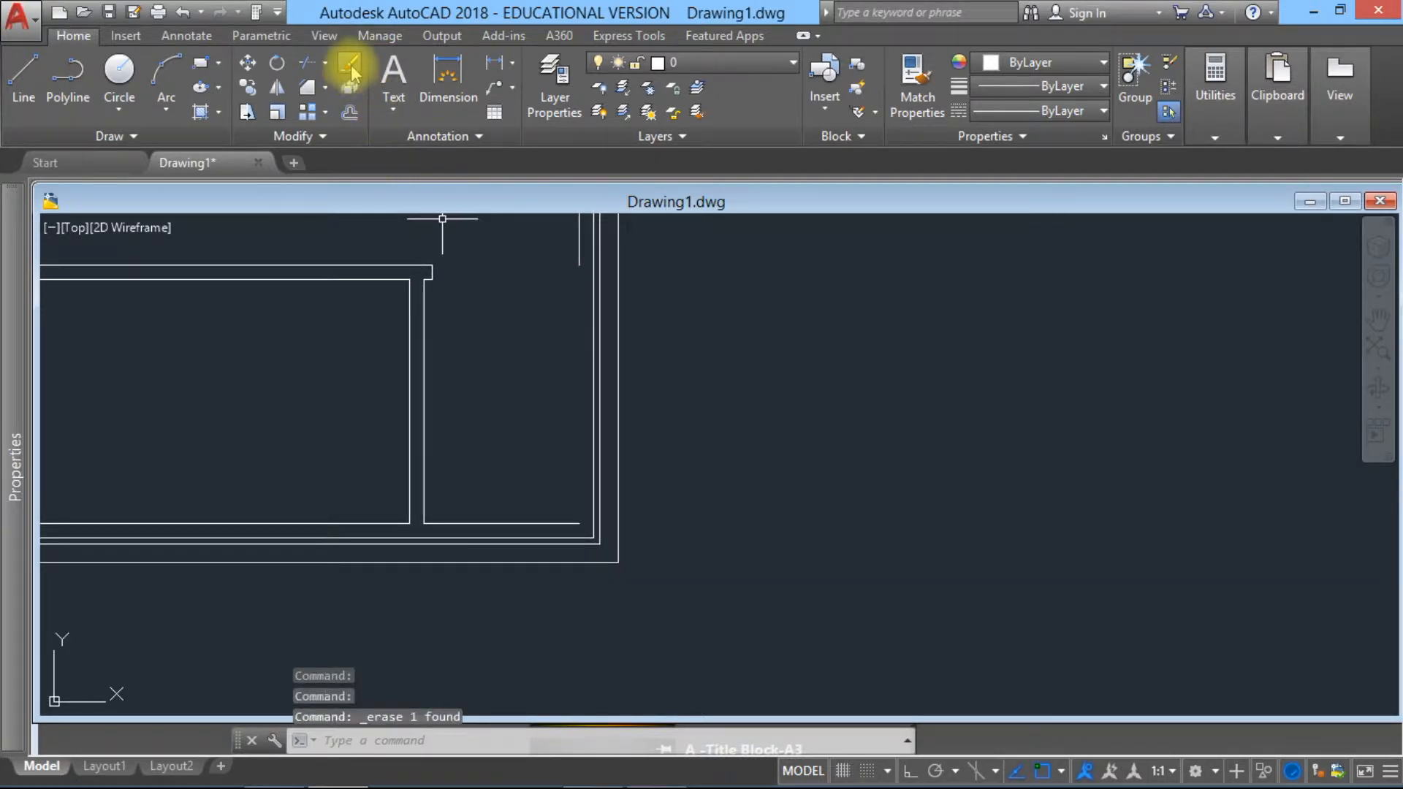
click(326, 67)
click(338, 135)
click(562, 521)
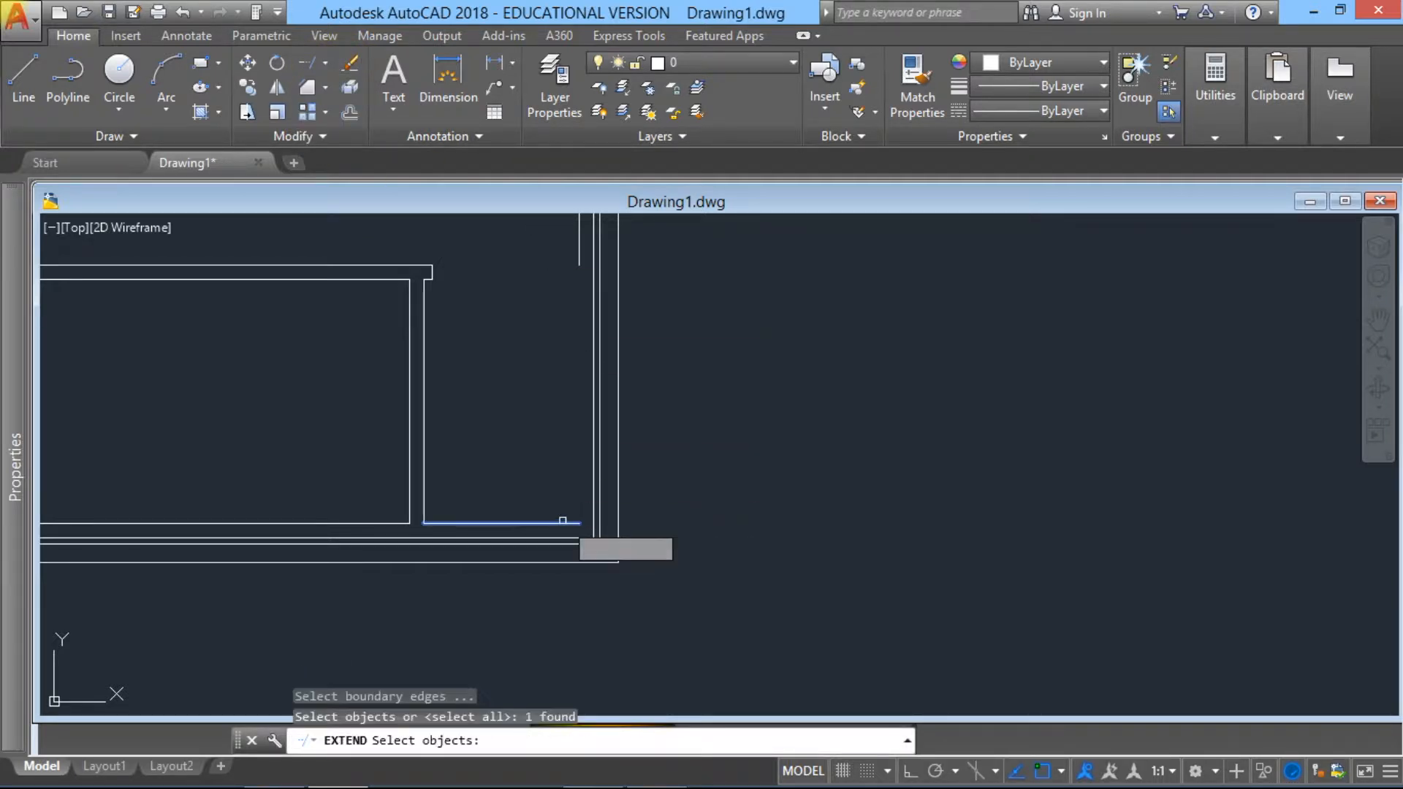
click(578, 263)
click(578, 258)
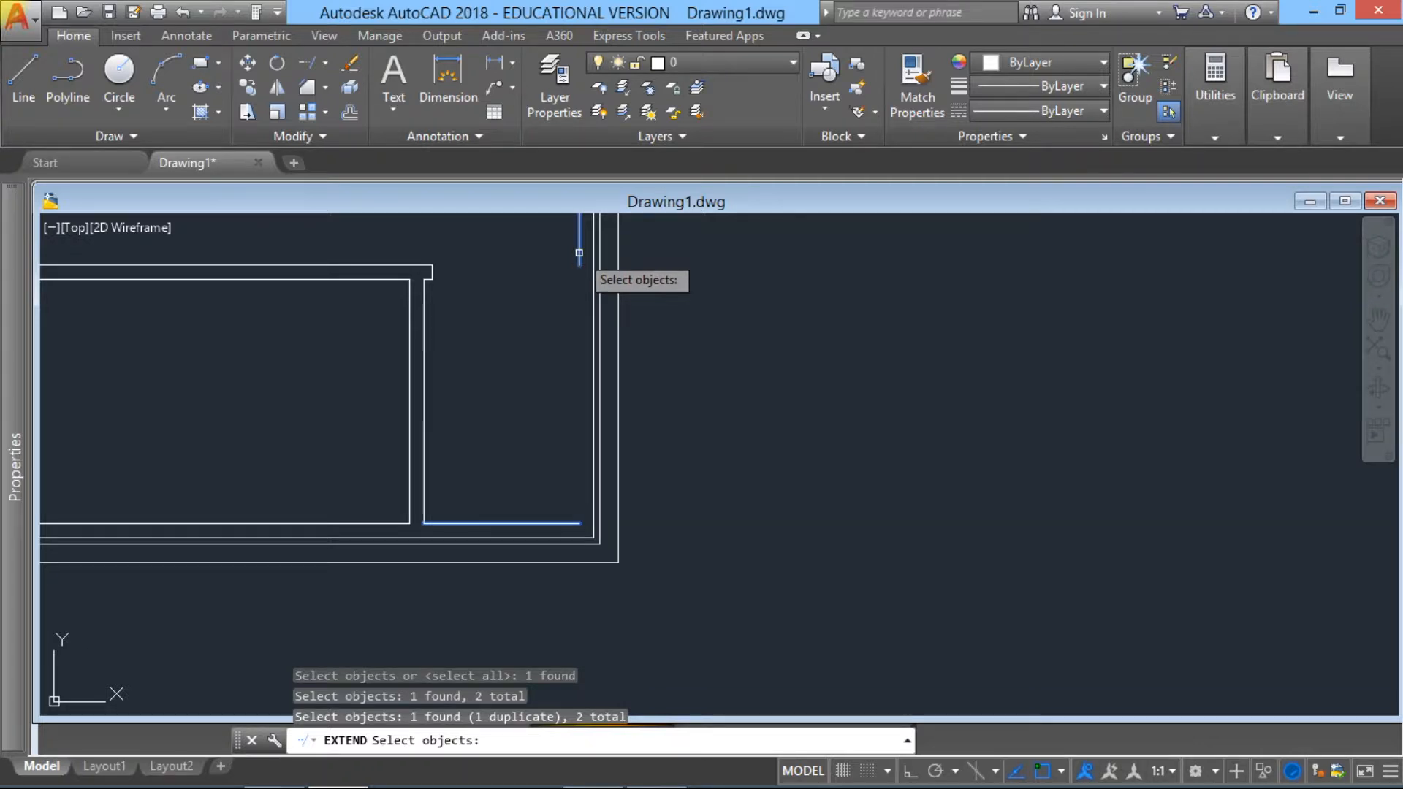
key(Return)
key(Escape)
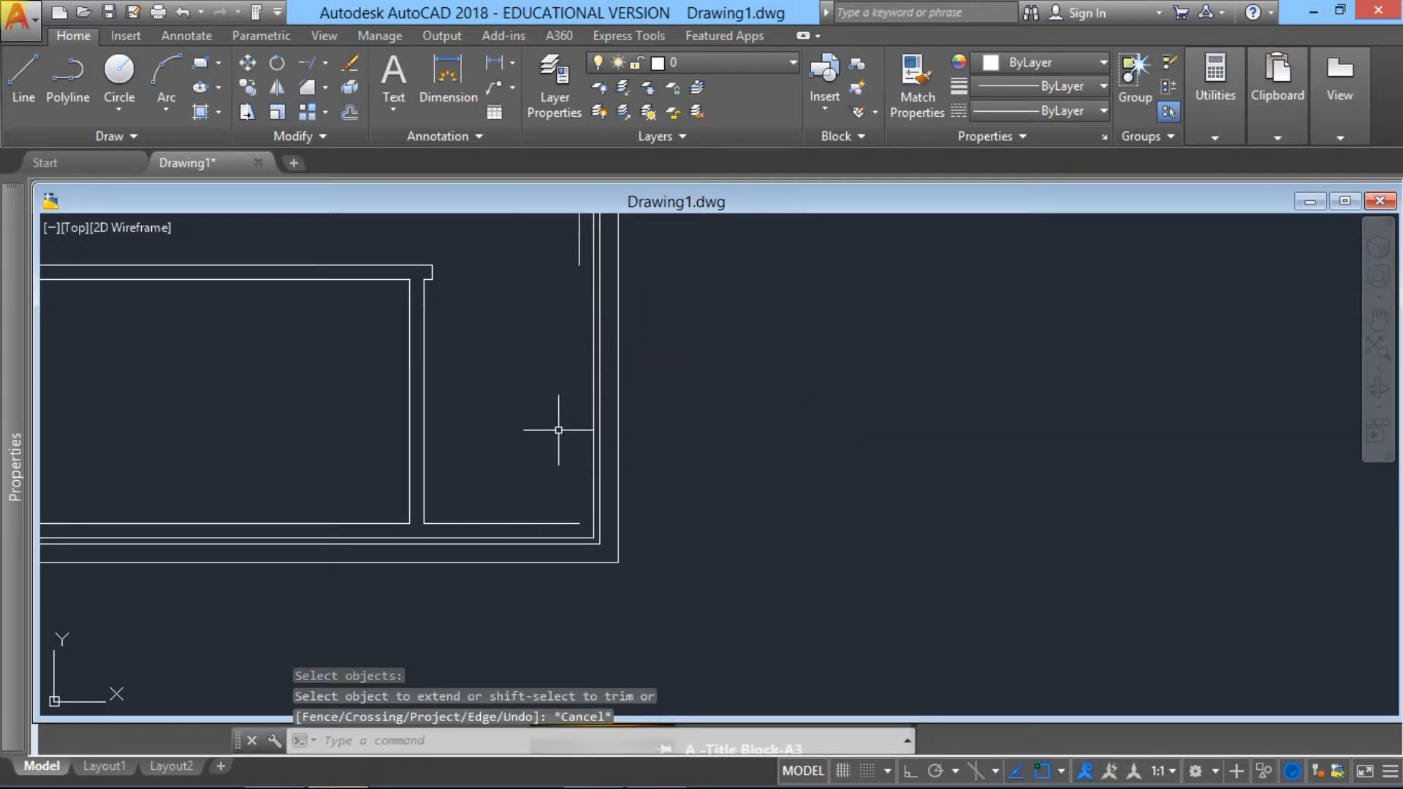
Step: Extend the right wall's inner line down to the bottom wall's inner line in the lower right corner of the building
key(Return)
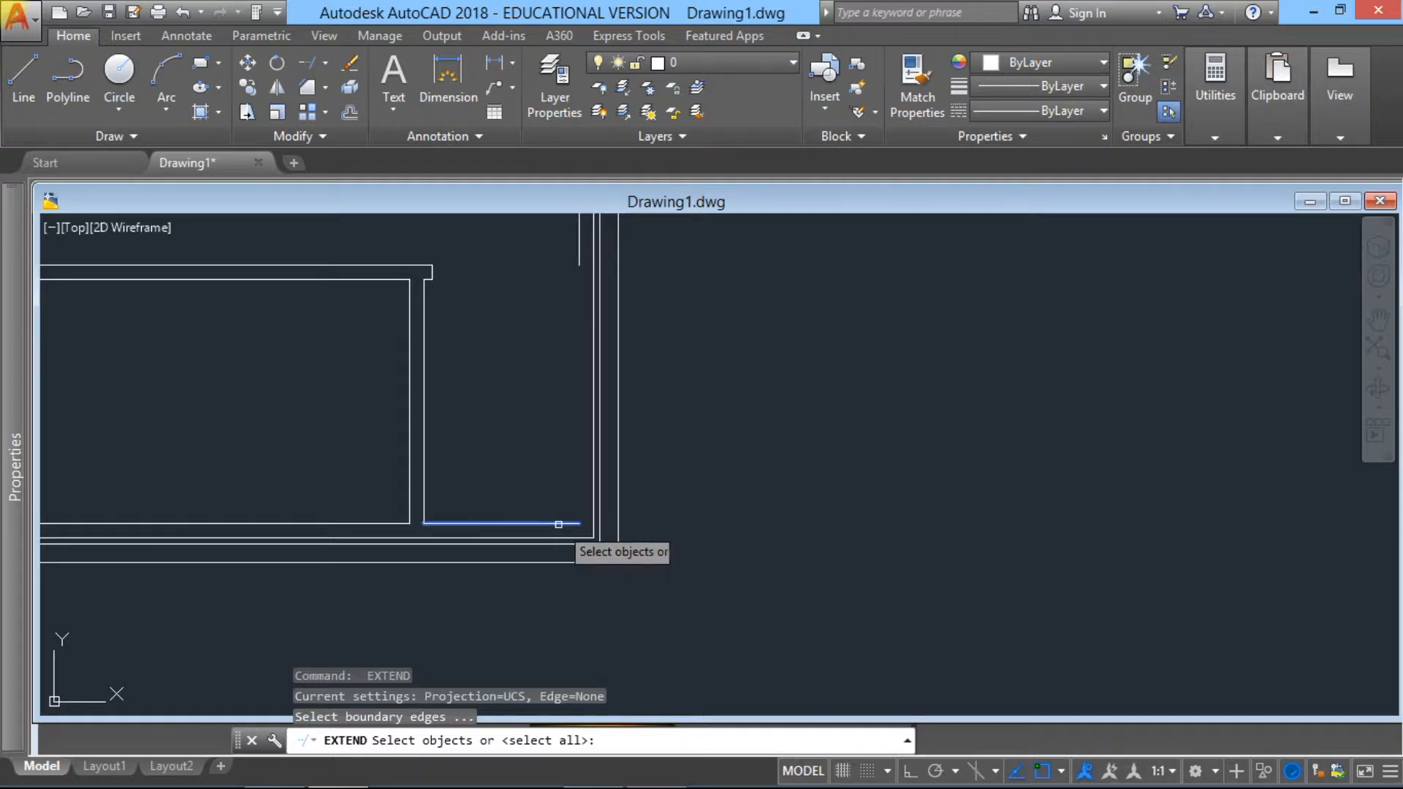
click(558, 524)
key(Return)
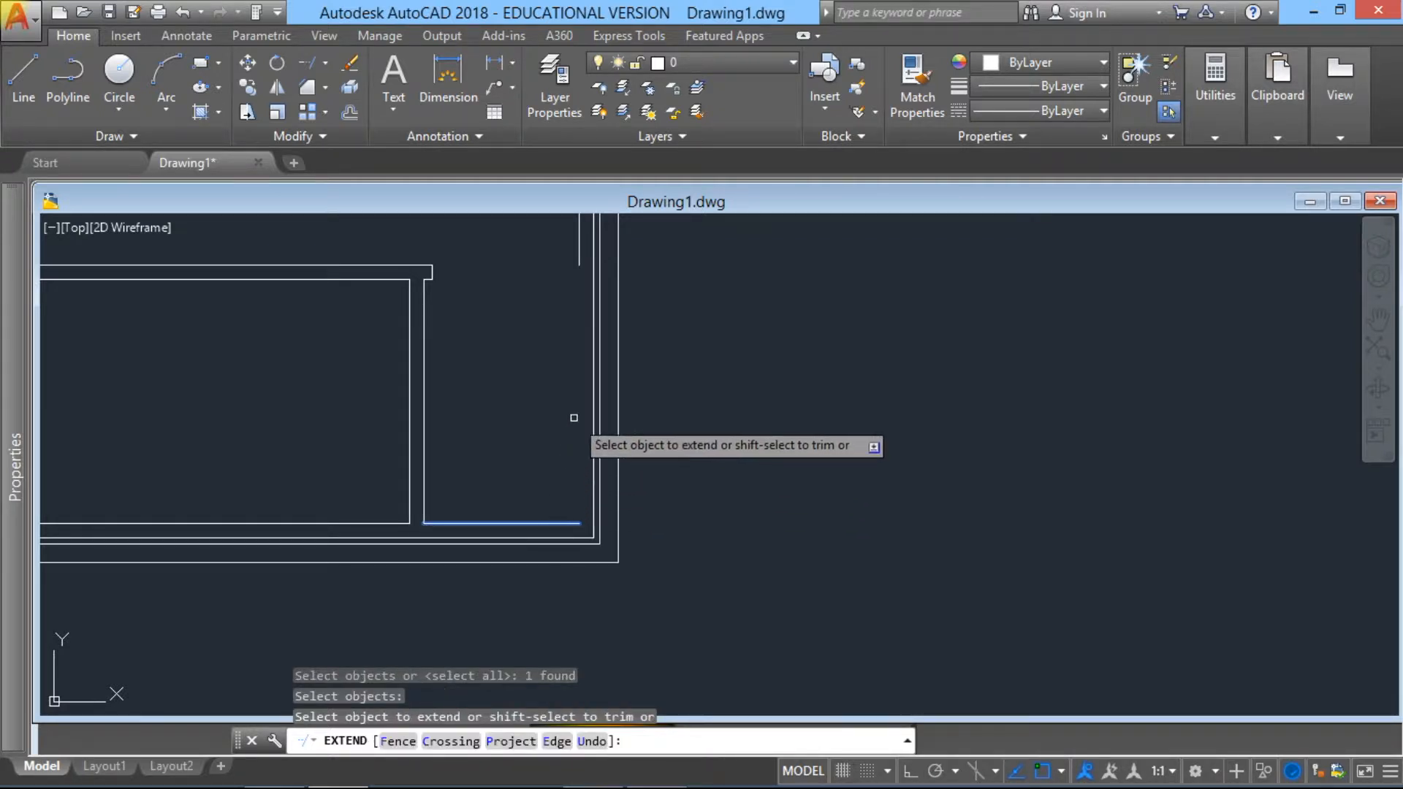
click(578, 260)
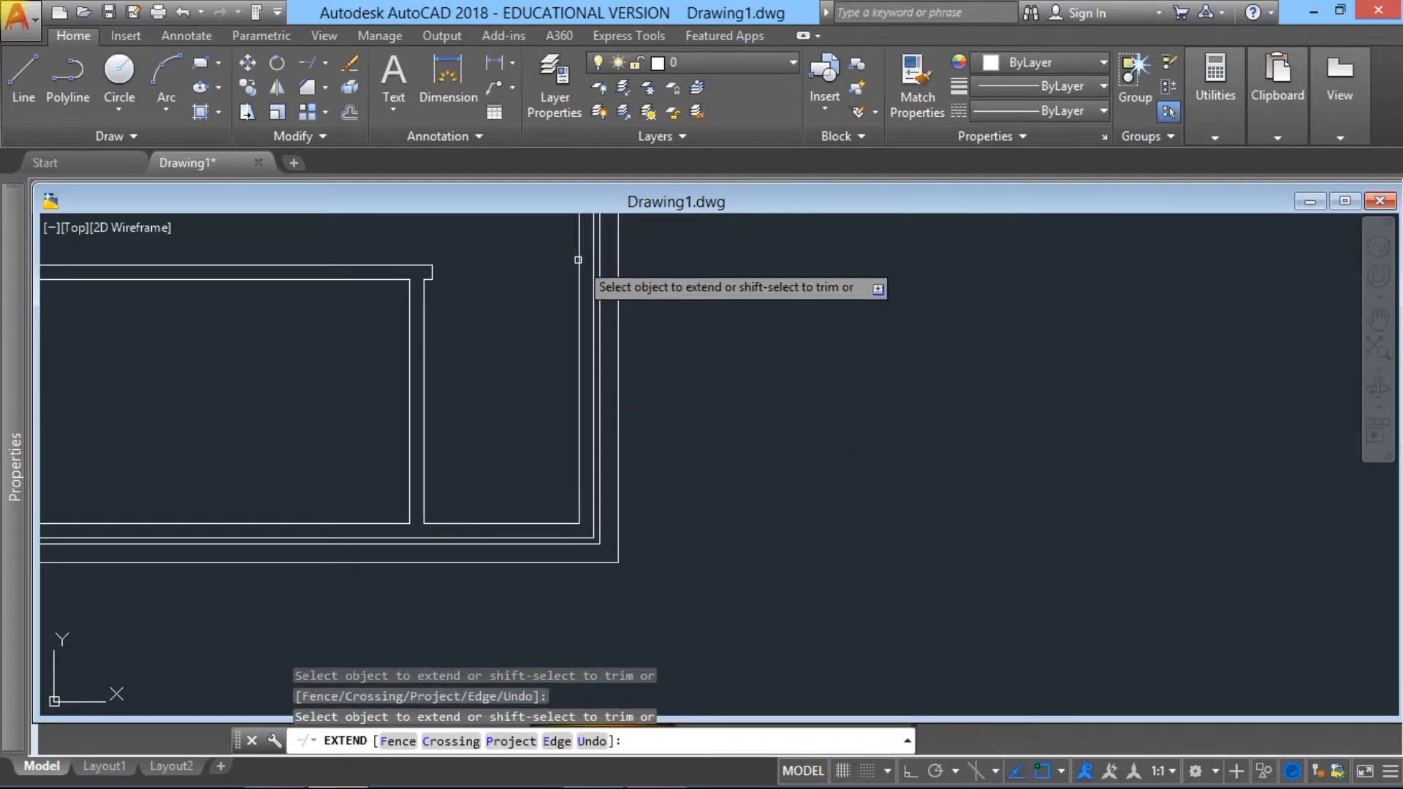
key(Escape)
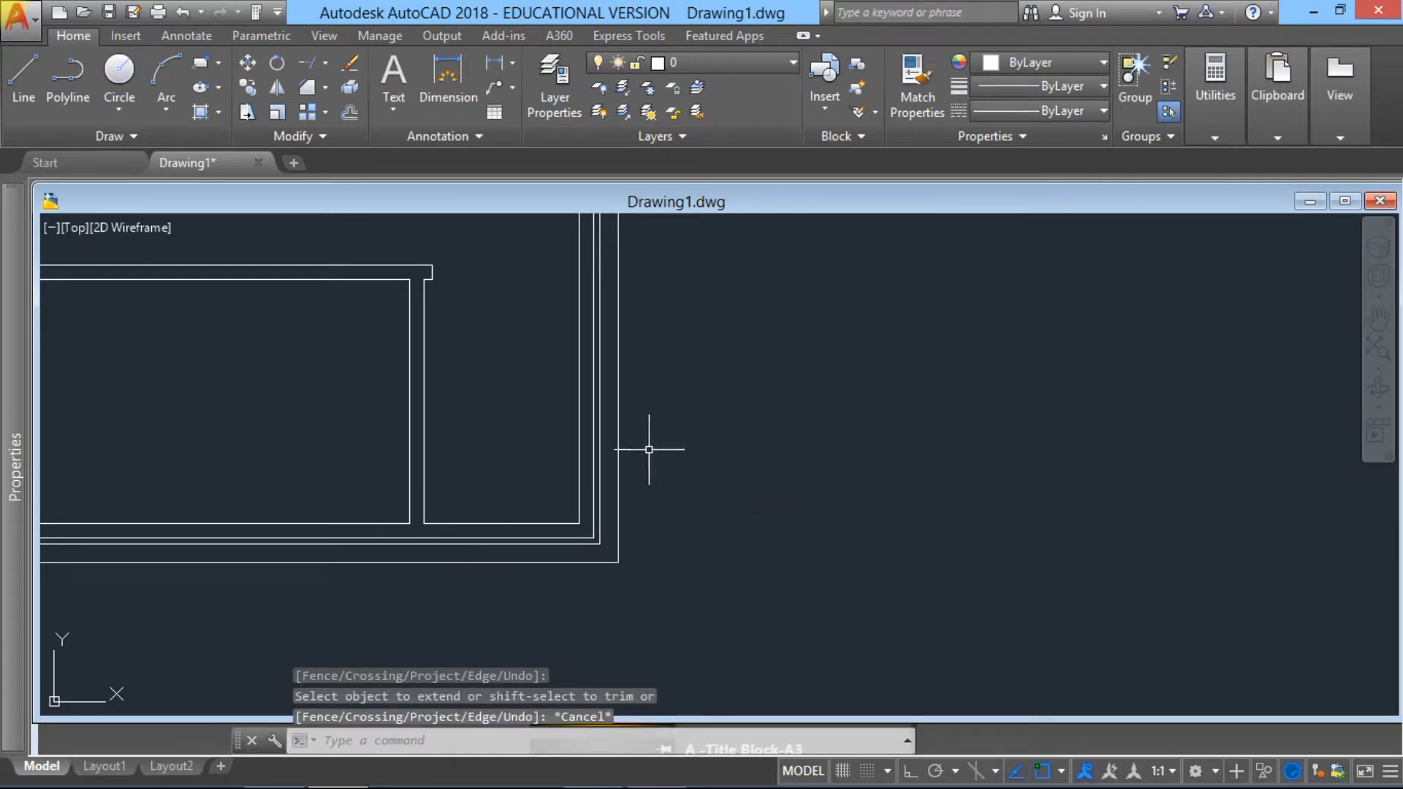
Step: Offset the left line of the short vertical partition 900 units to the left inside the lower room
middle_drag(607, 488, 607, 667)
scroll(594, 629, down, 2)
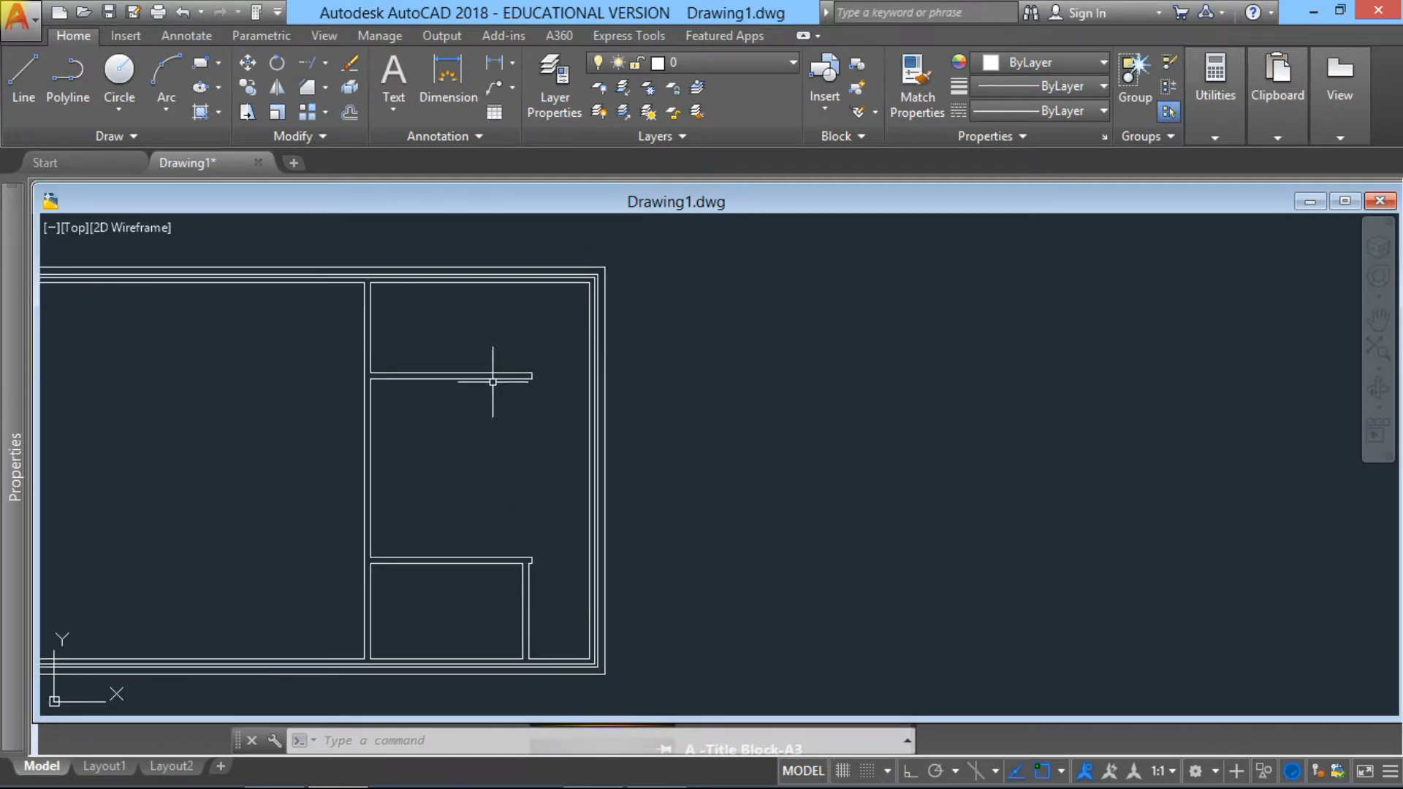
scroll(494, 382, up, 2)
middle_drag(492, 382, 510, 285)
scroll(523, 431, down, 2)
scroll(538, 434, up, 2)
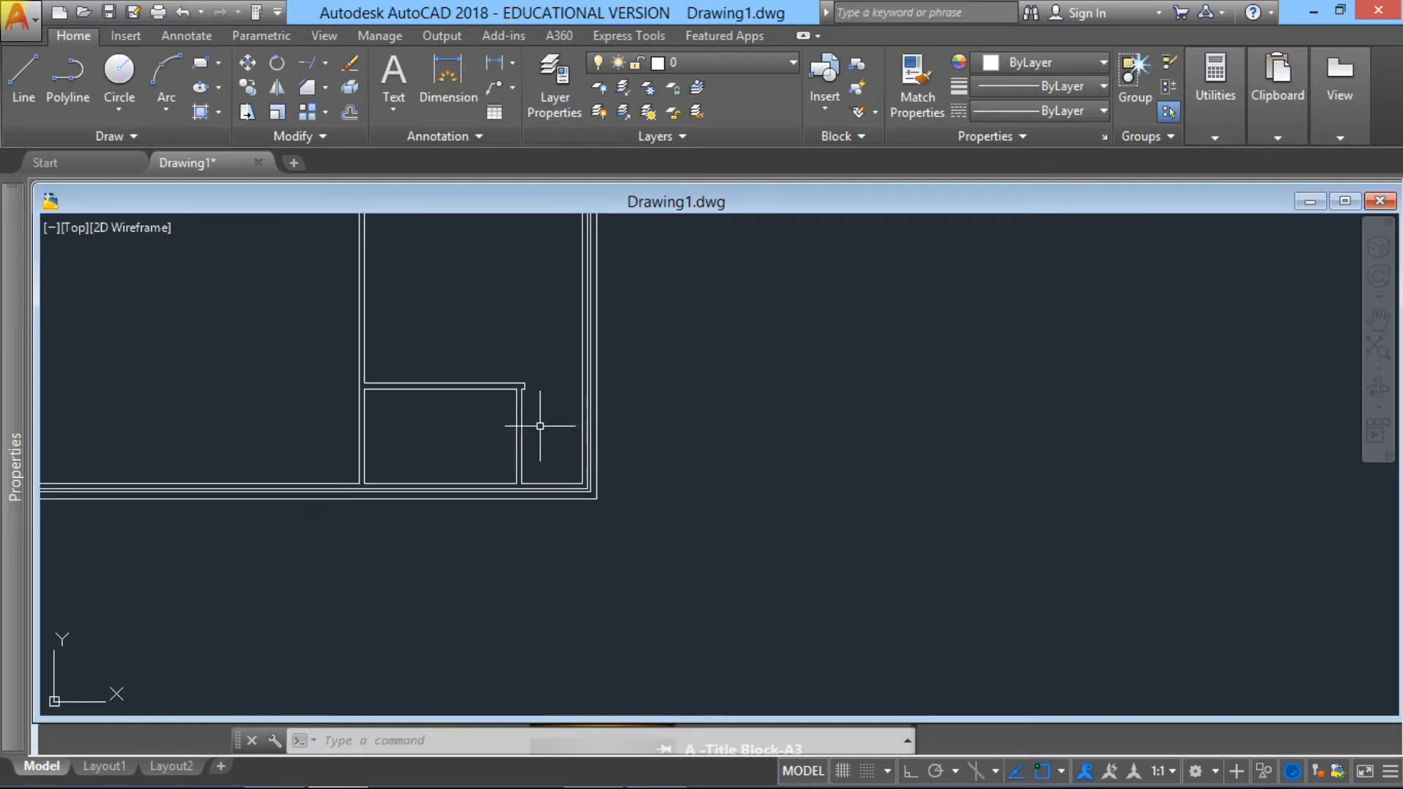
scroll(471, 424, up, 2)
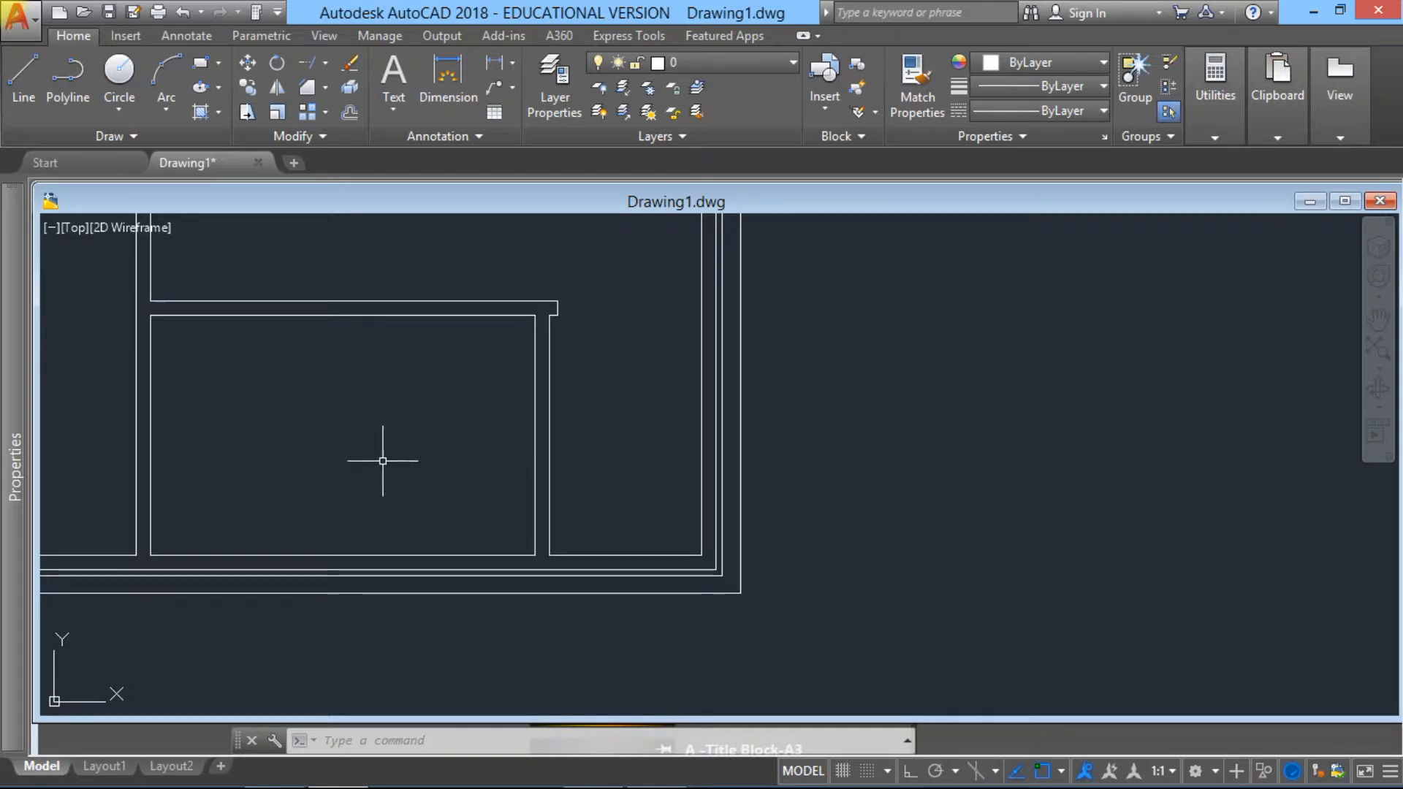
mouse_move(504, 392)
middle_down()
mouse_move(643, 439)
mouse_move(666, 392)
middle_up()
scroll(666, 394, up, 2)
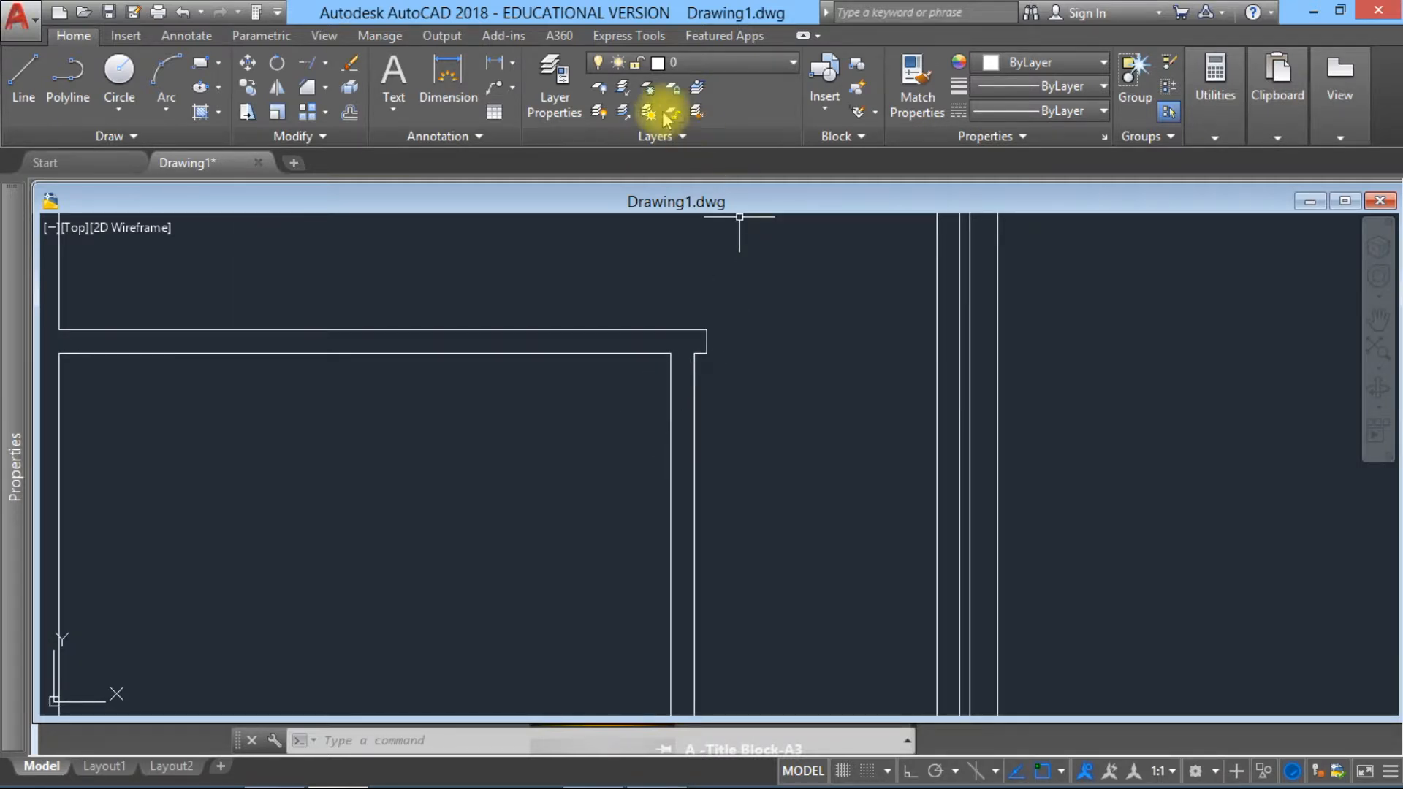
click(350, 117)
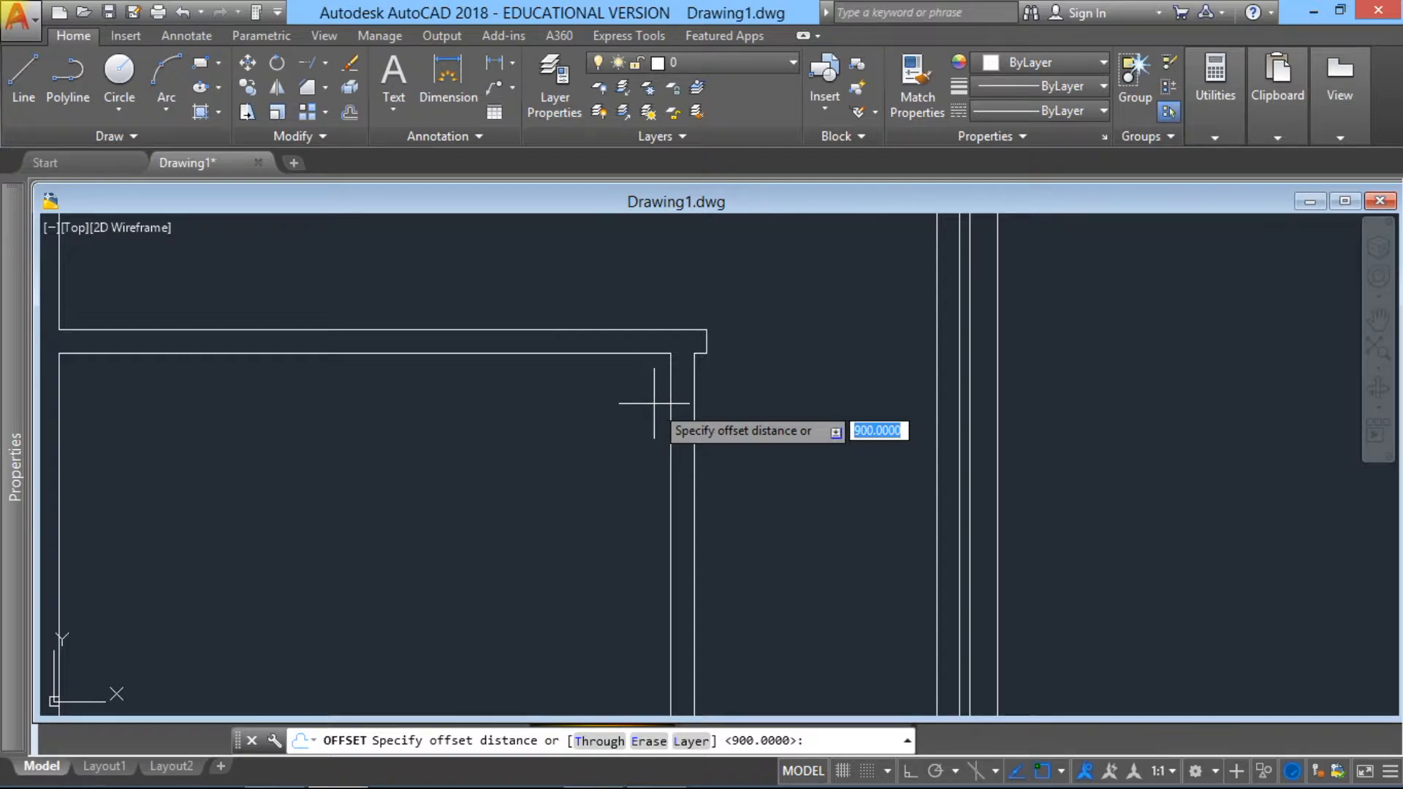
key(Return)
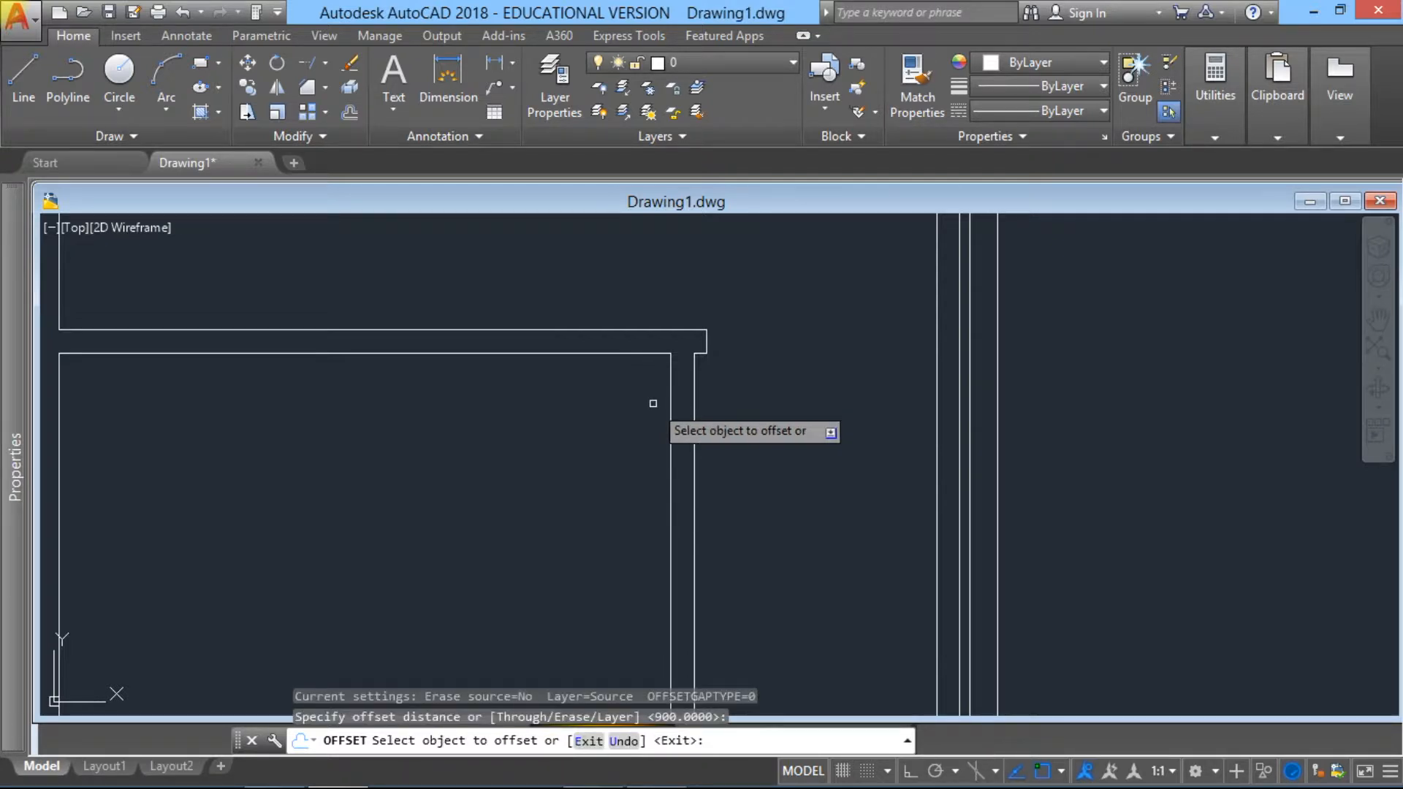
click(670, 400)
click(594, 406)
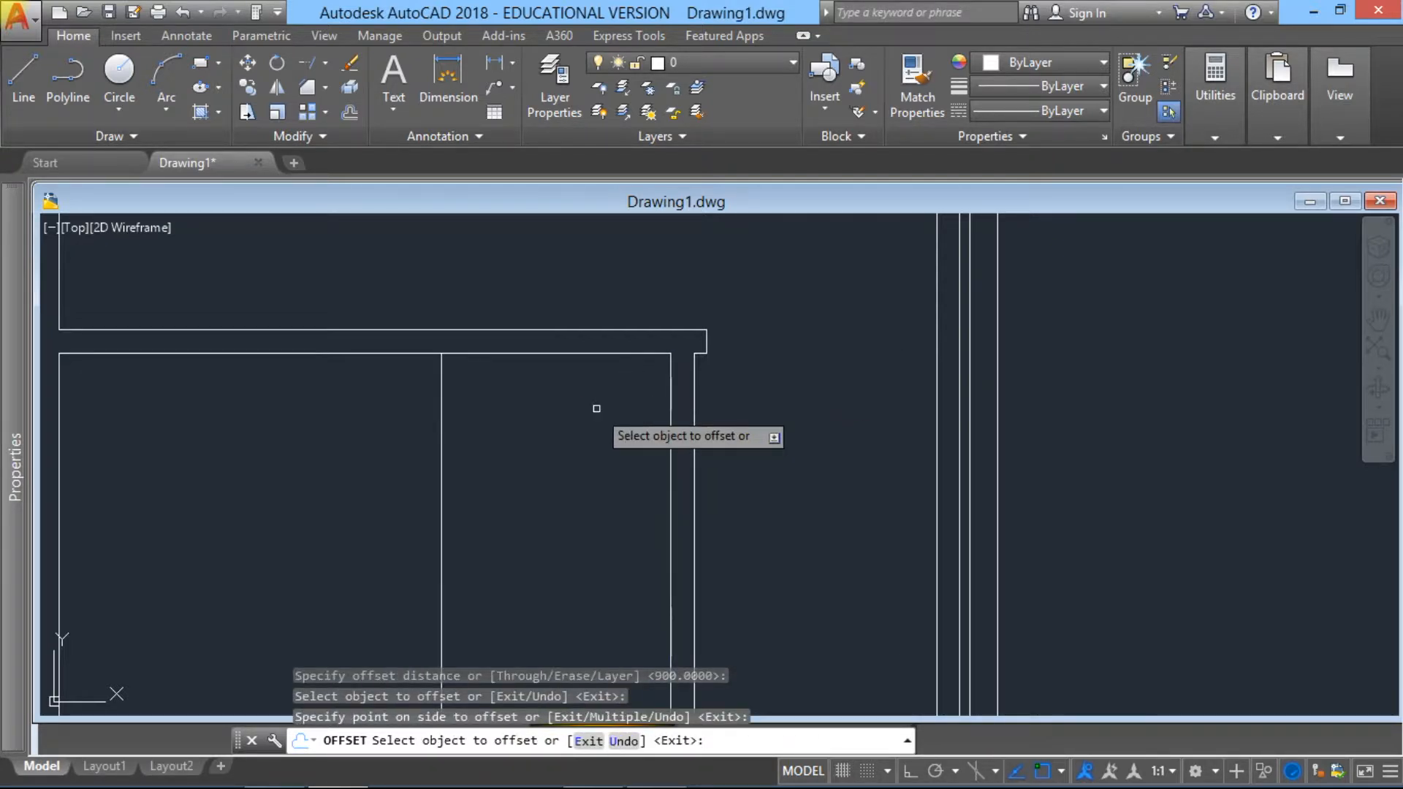
key(Escape)
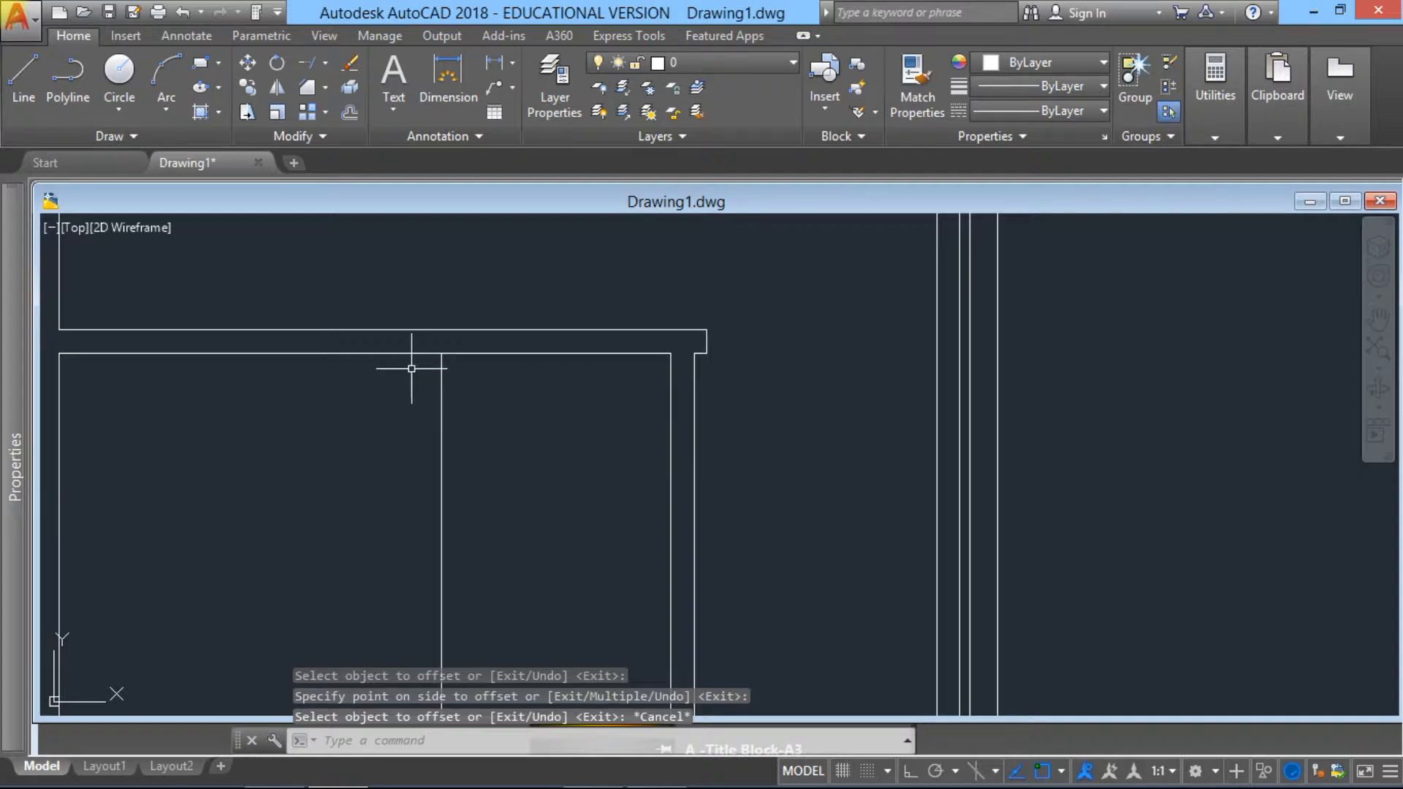
click(308, 67)
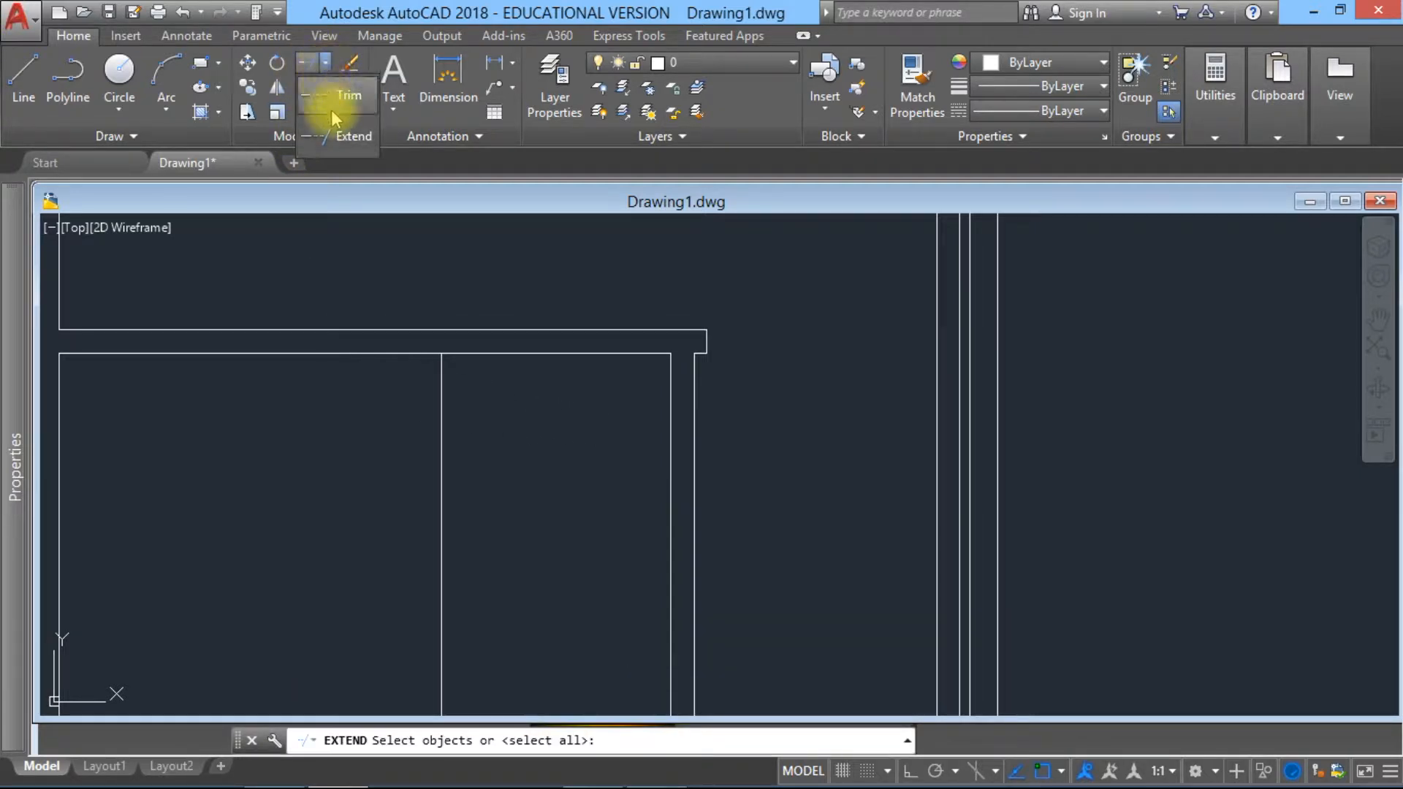
click(329, 136)
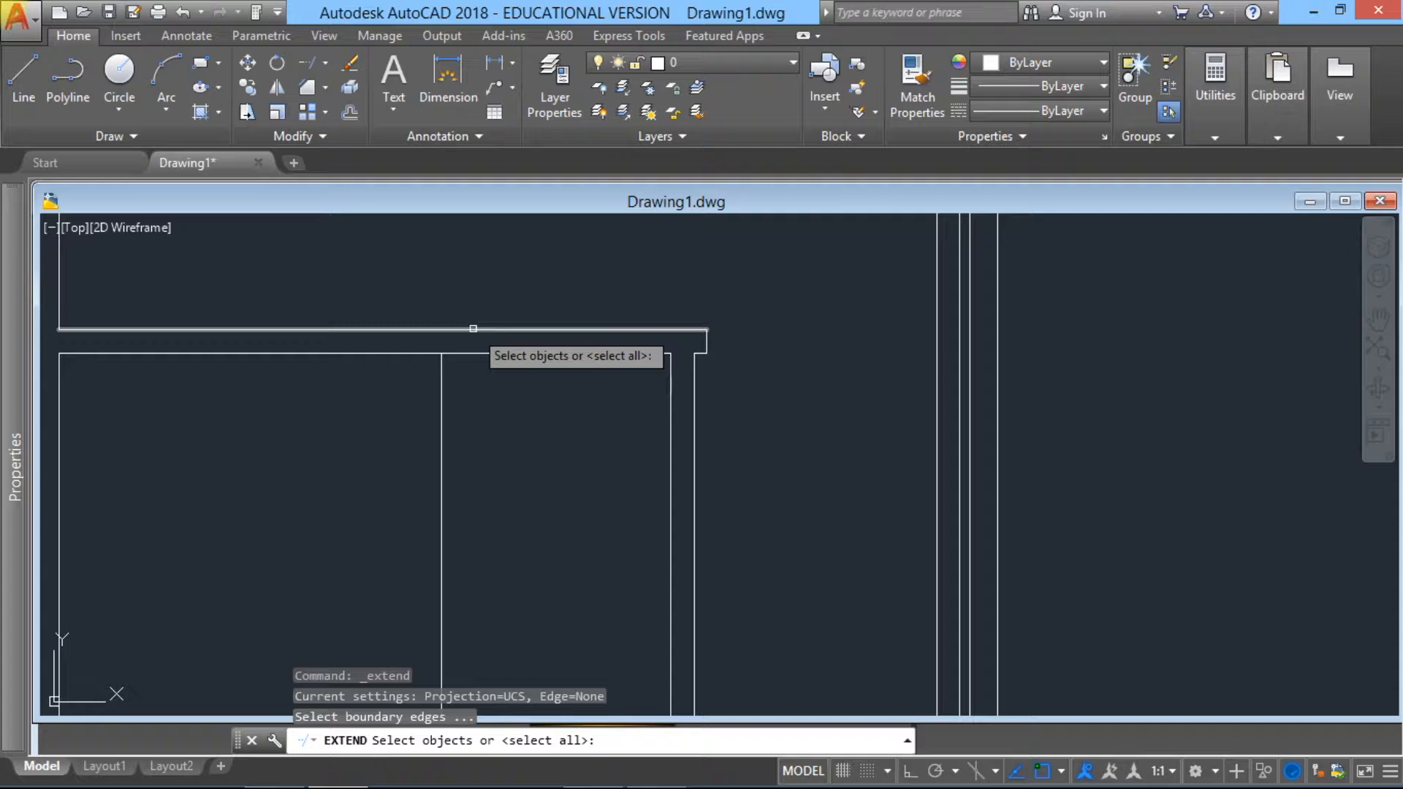
click(474, 329)
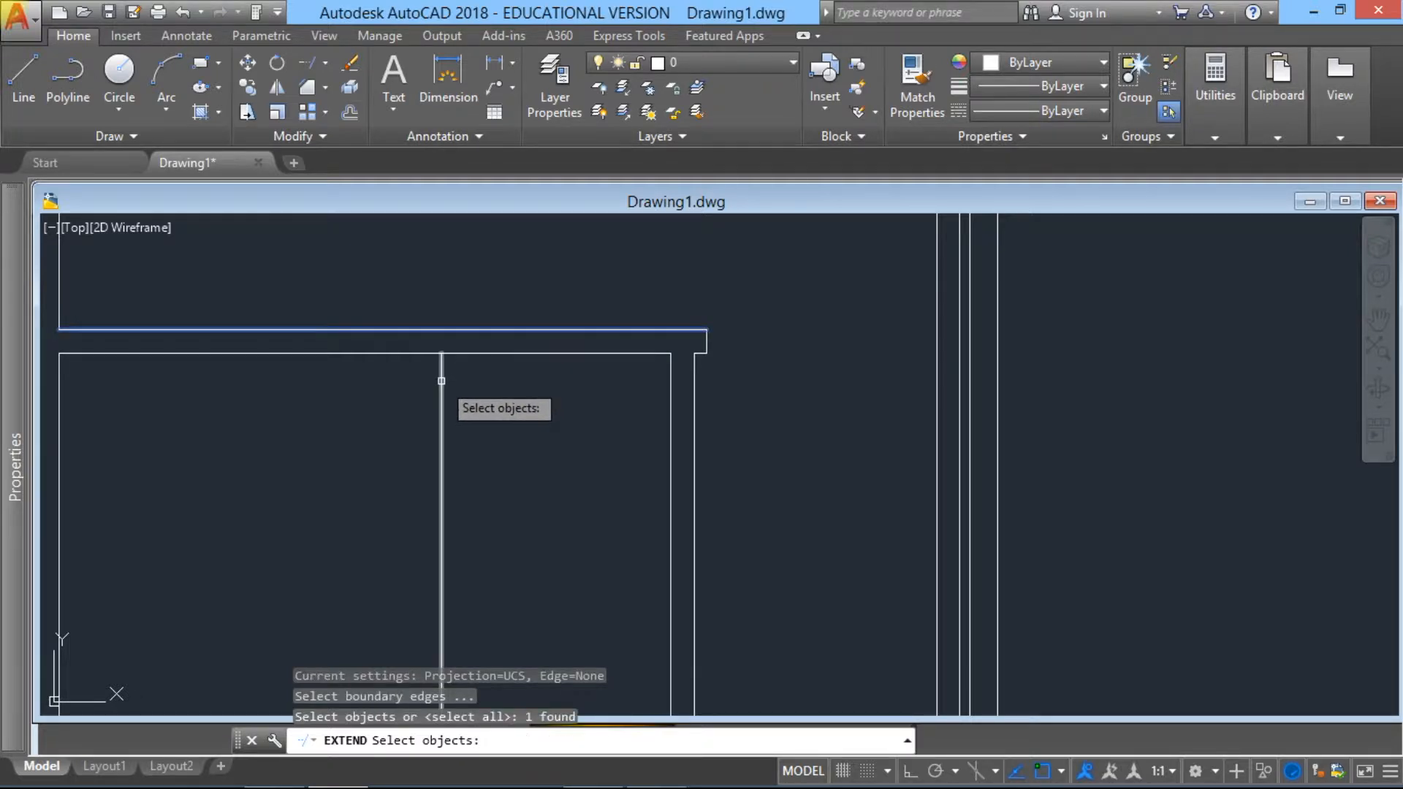
key(Return)
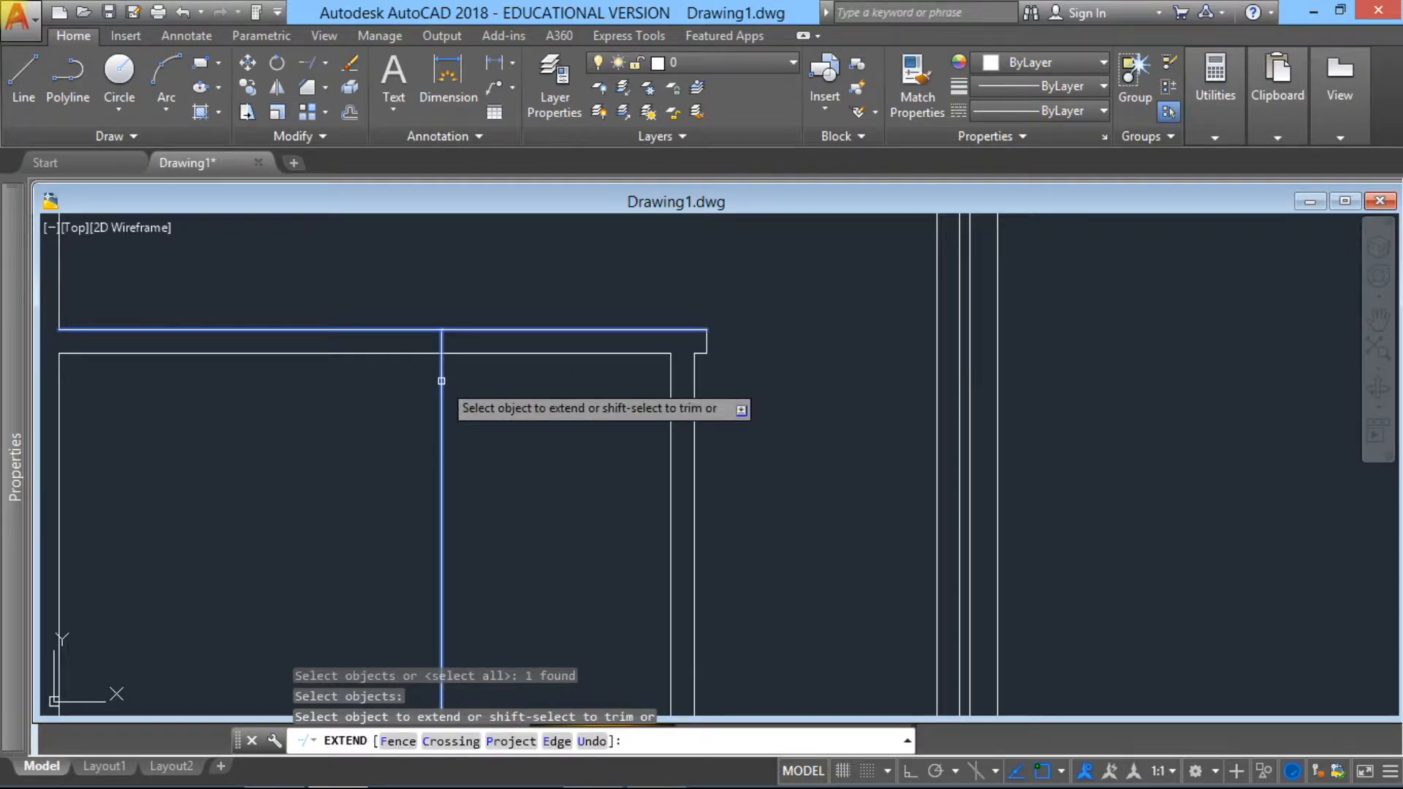
key(Return)
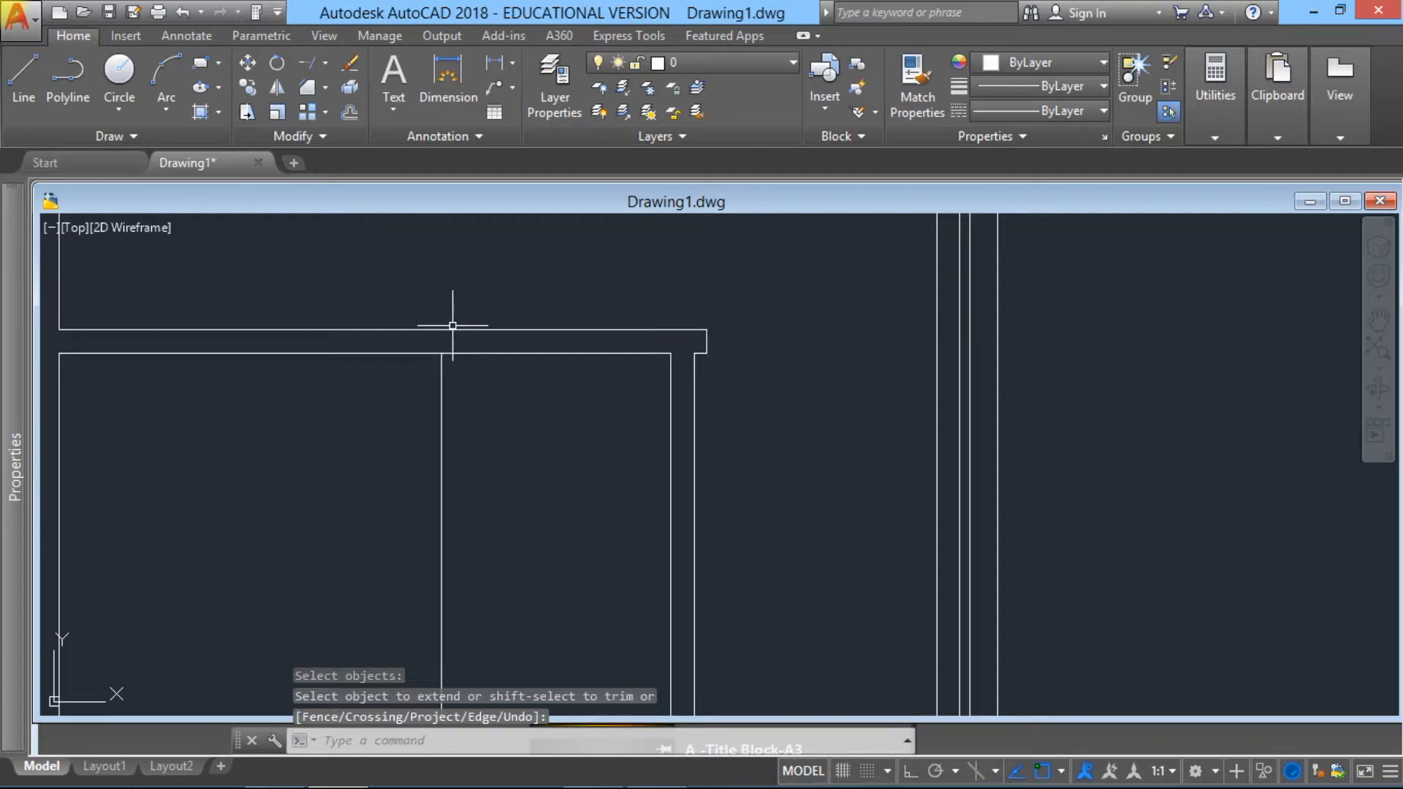
Step: Extend the new 900-unit offset line up to the upper line of the lower horizontal partition
key(Return)
click(452, 329)
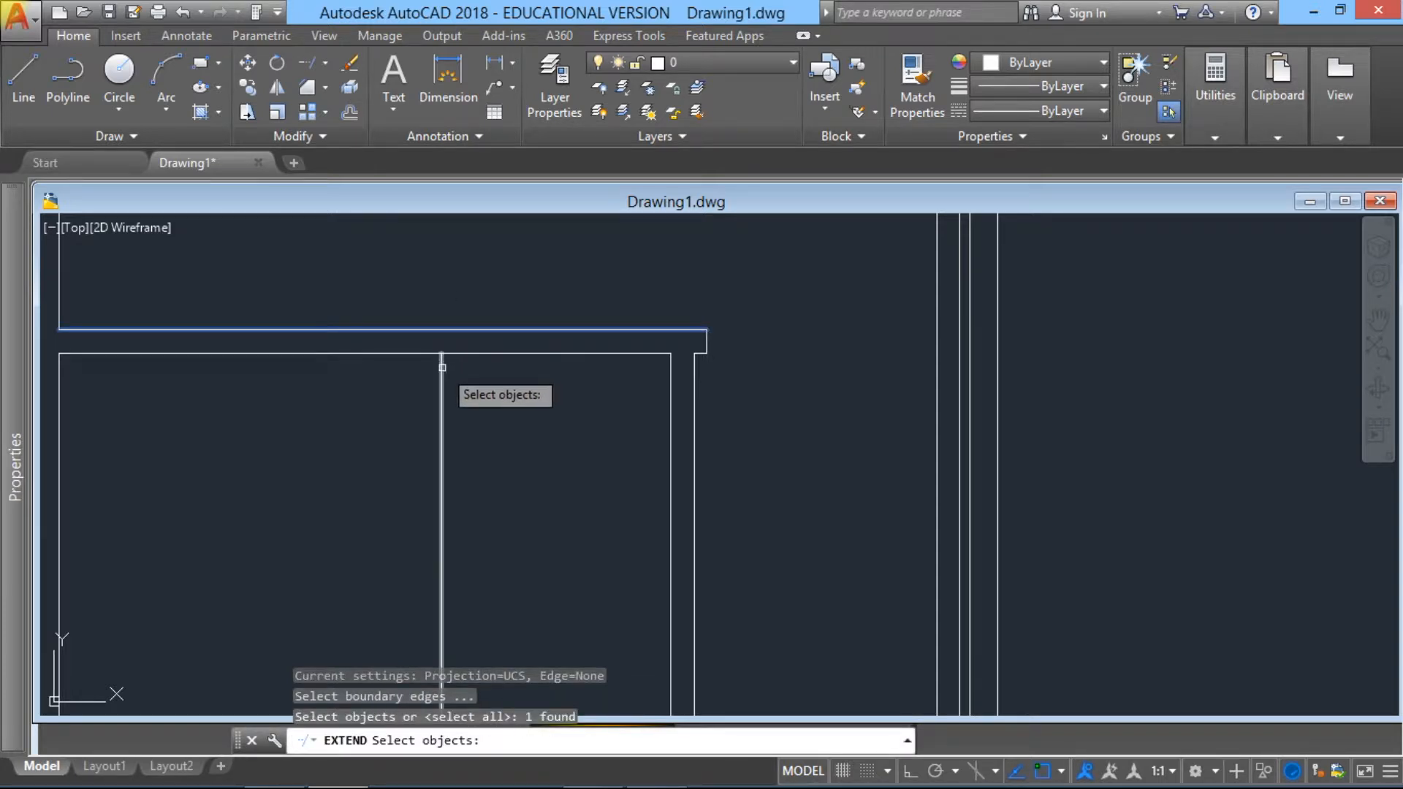
key(Return)
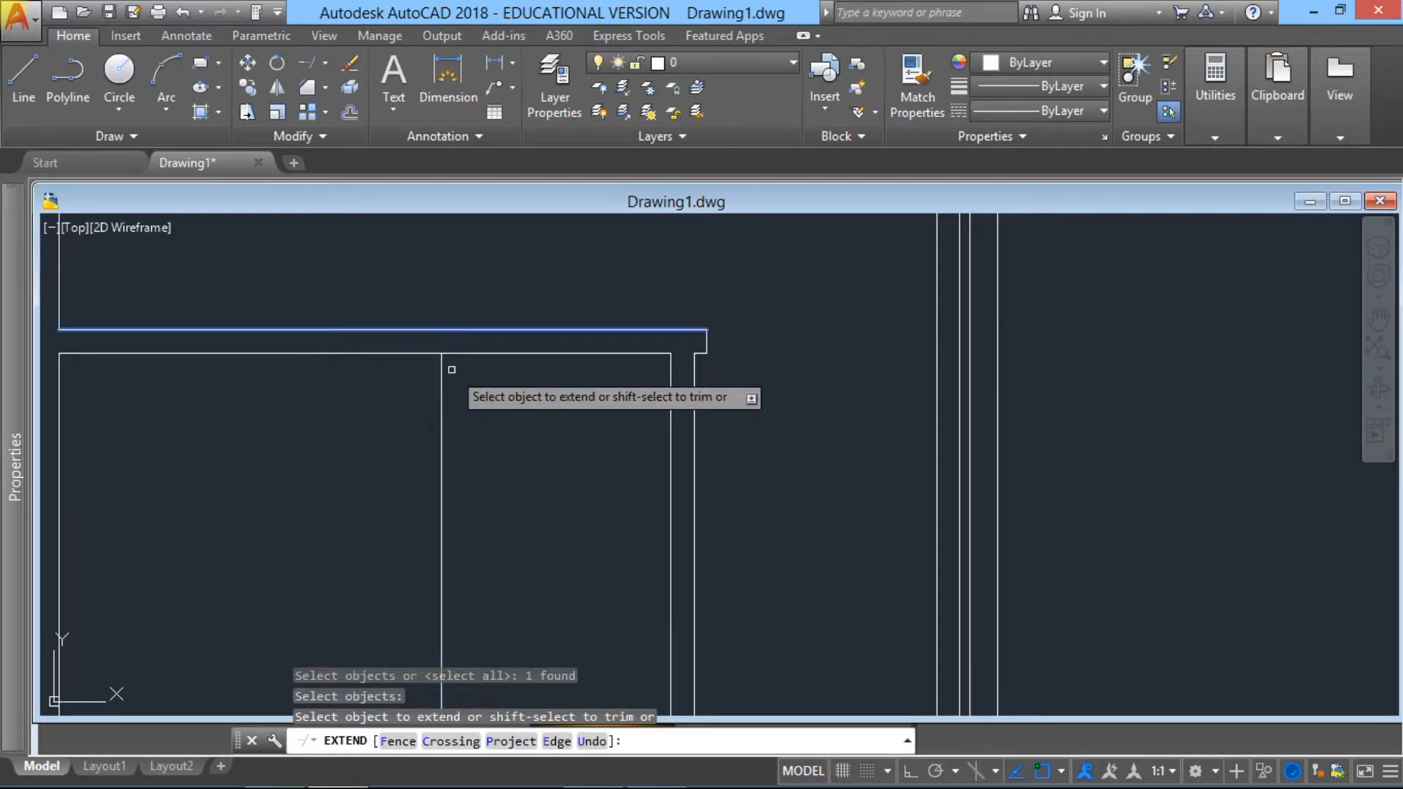
click(441, 366)
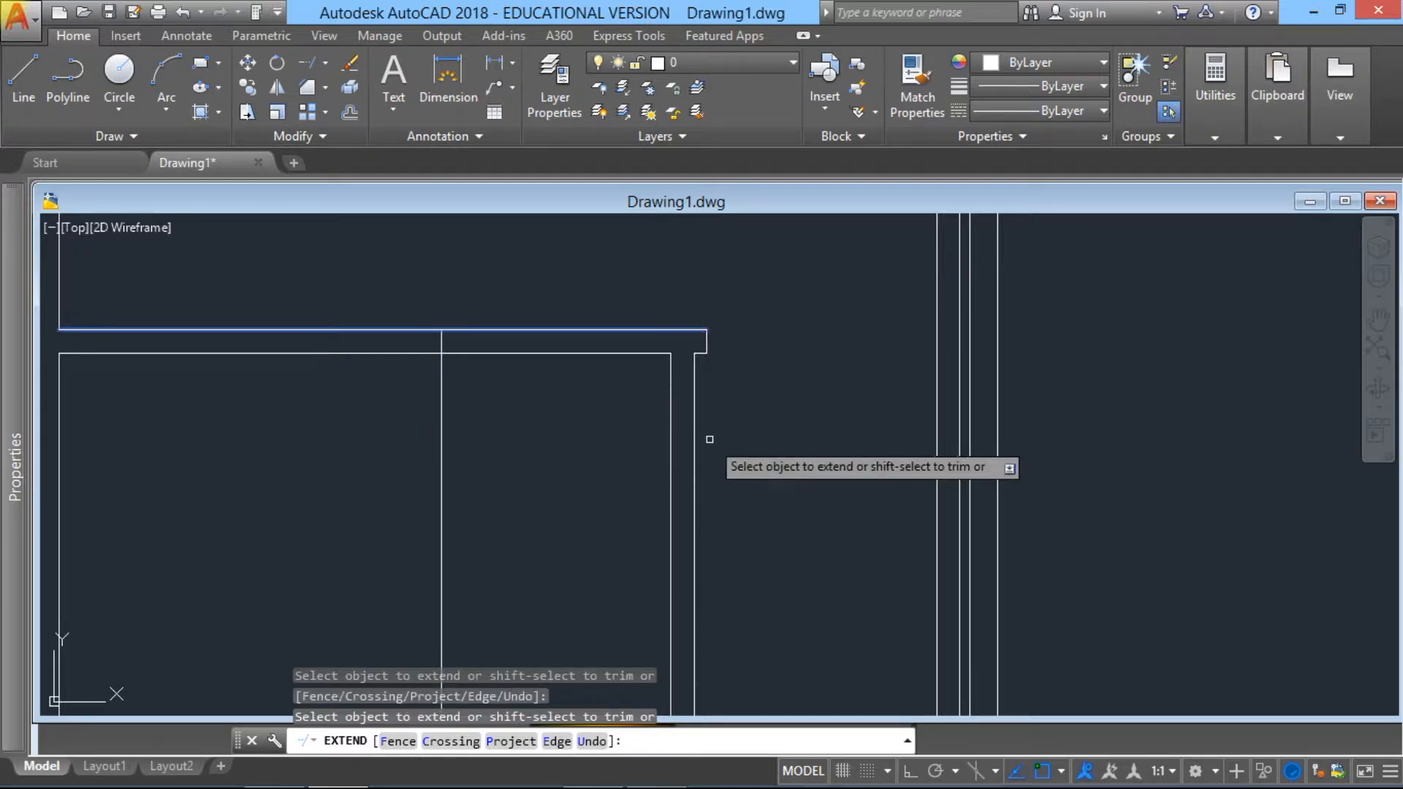
key(Return)
key(Return)
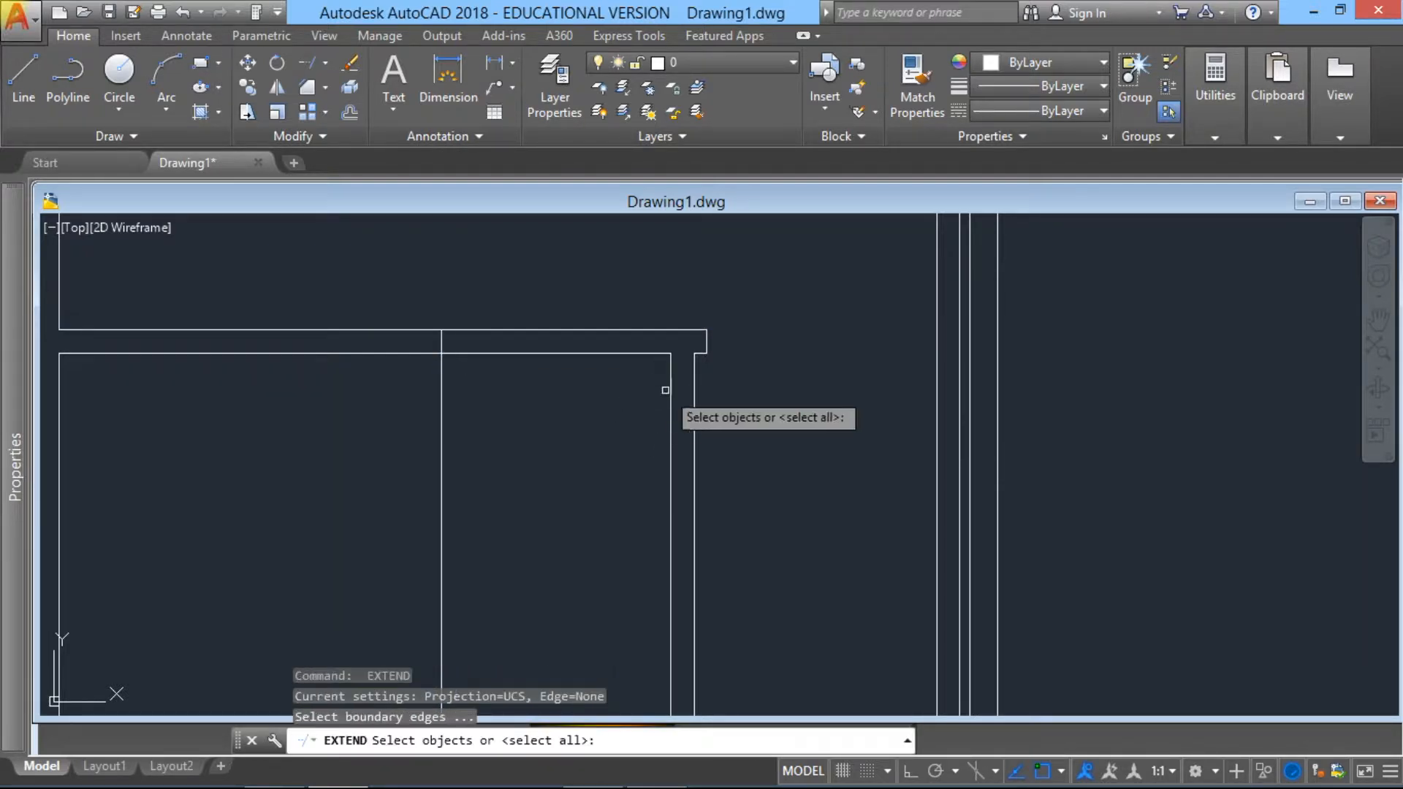
Step: Extend the short vertical partition's left line up to the upper line of the lower horizontal partition
click(667, 330)
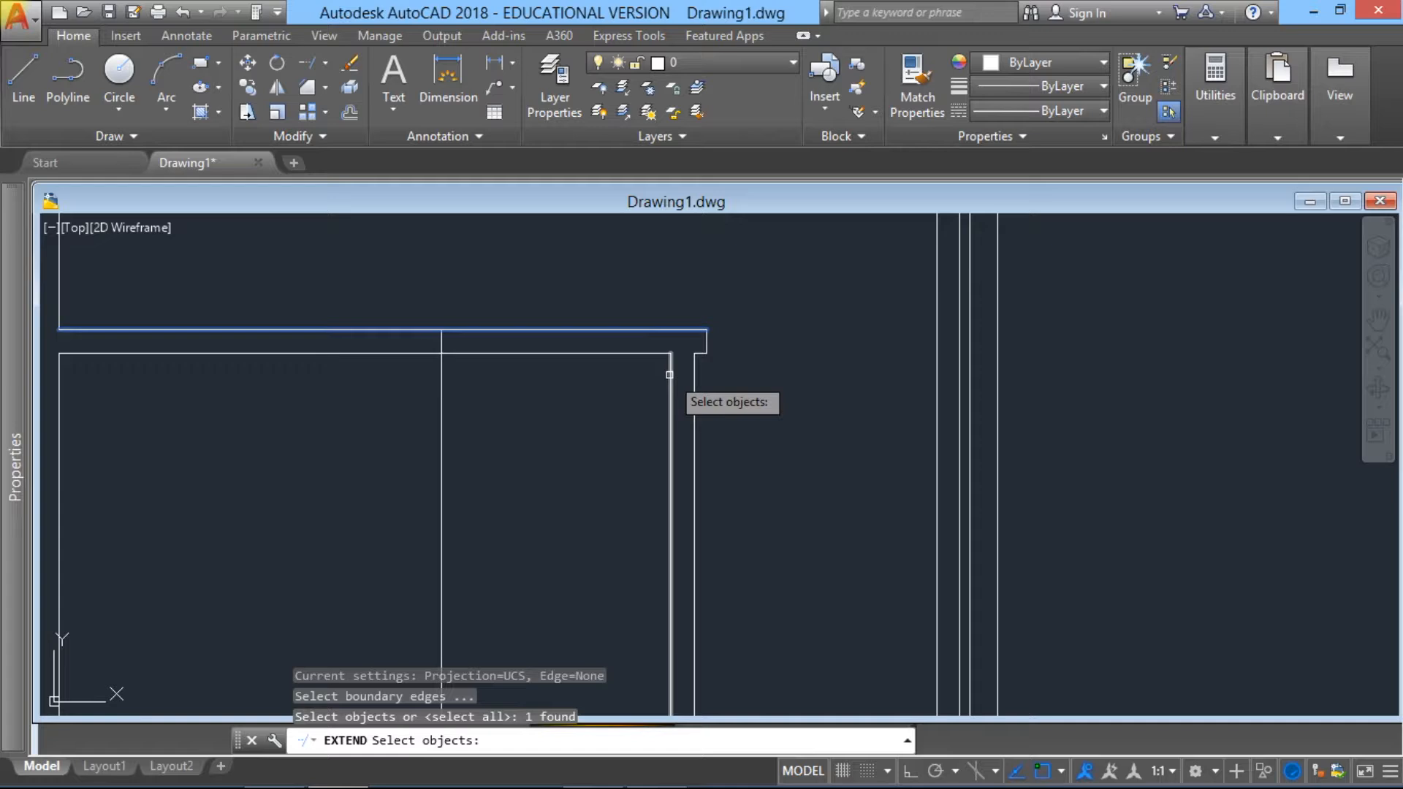
key(Return)
click(664, 375)
key(Escape)
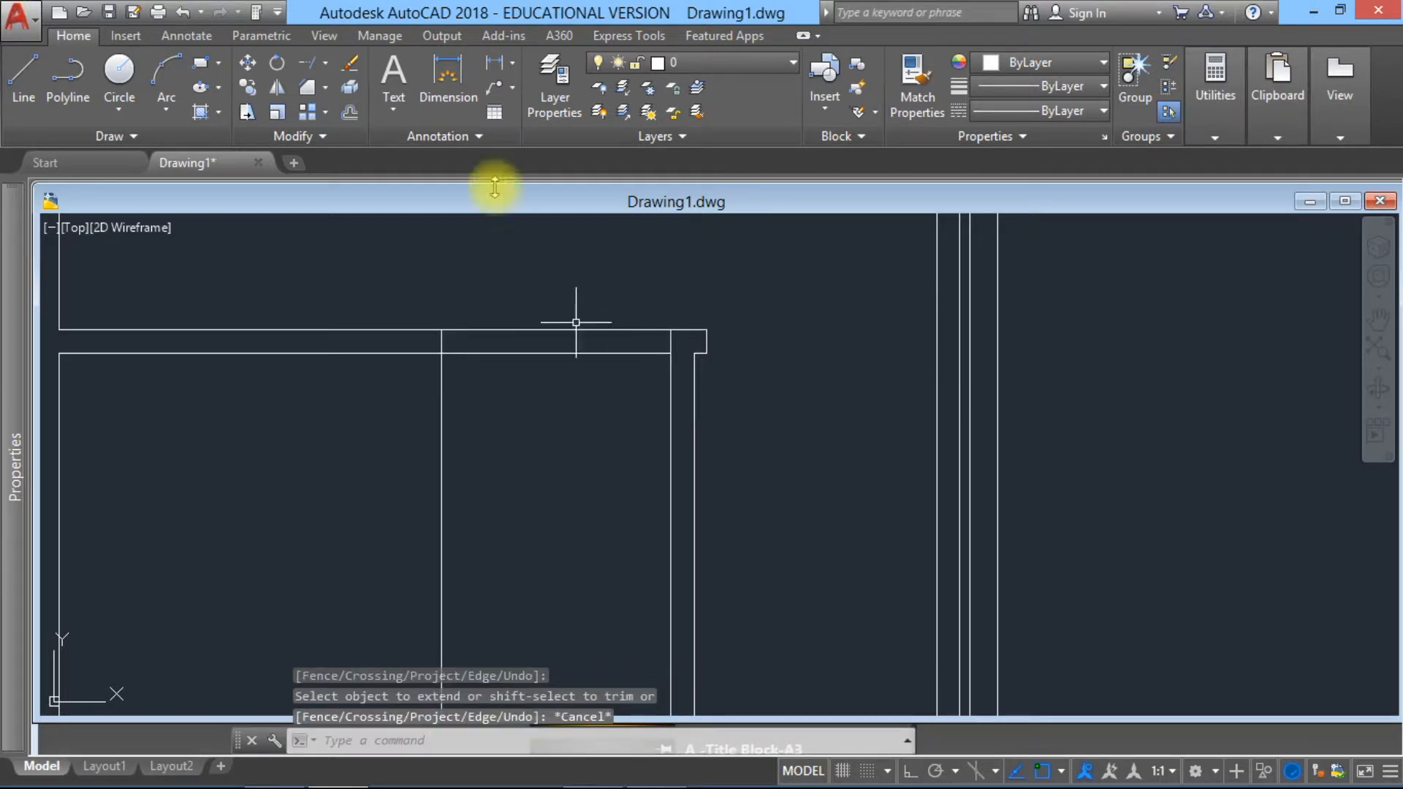
Step: Trim the offset line below the lower horizontal partition and the partition's two lines between the extended lines, forming a 900-unit opening
click(324, 63)
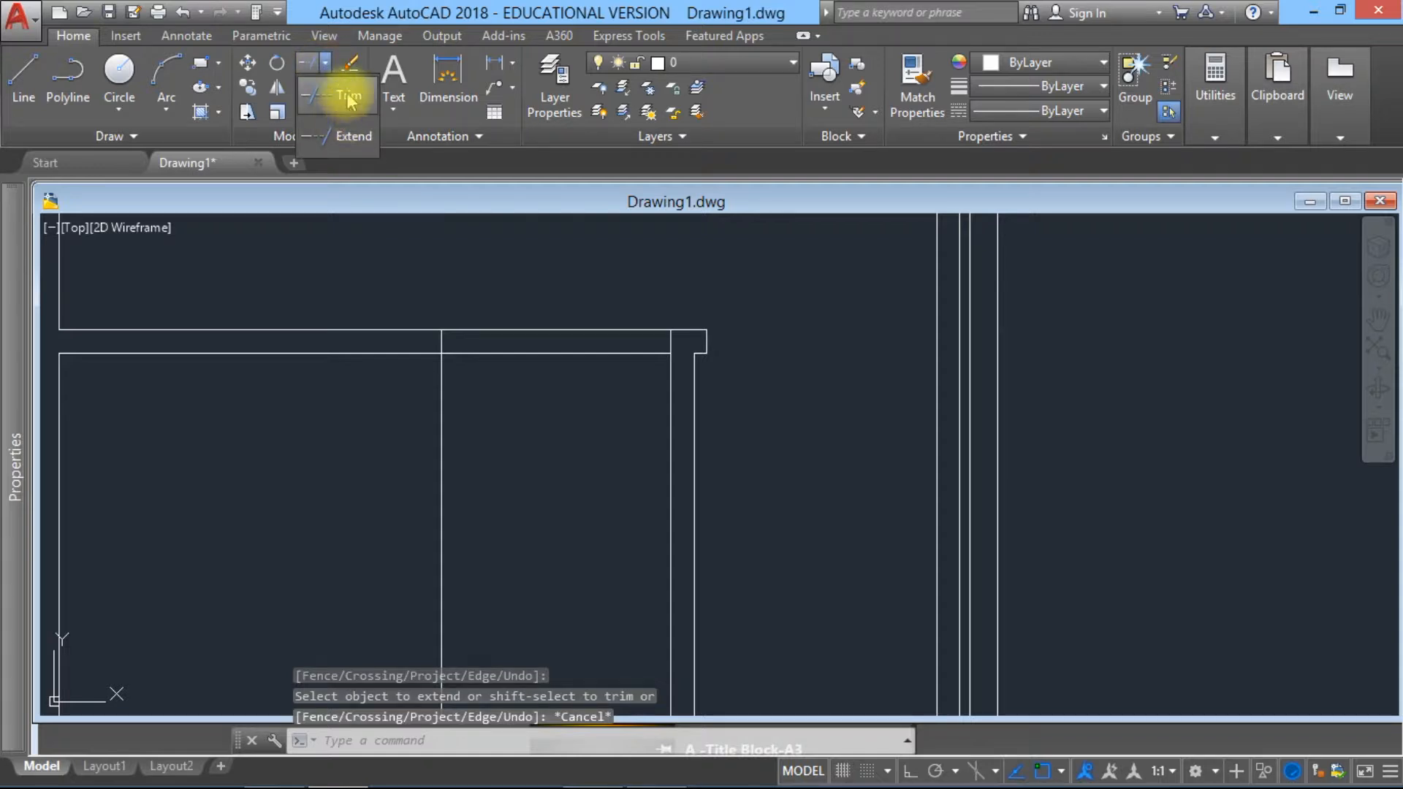
click(339, 97)
click(739, 435)
click(394, 281)
click(504, 420)
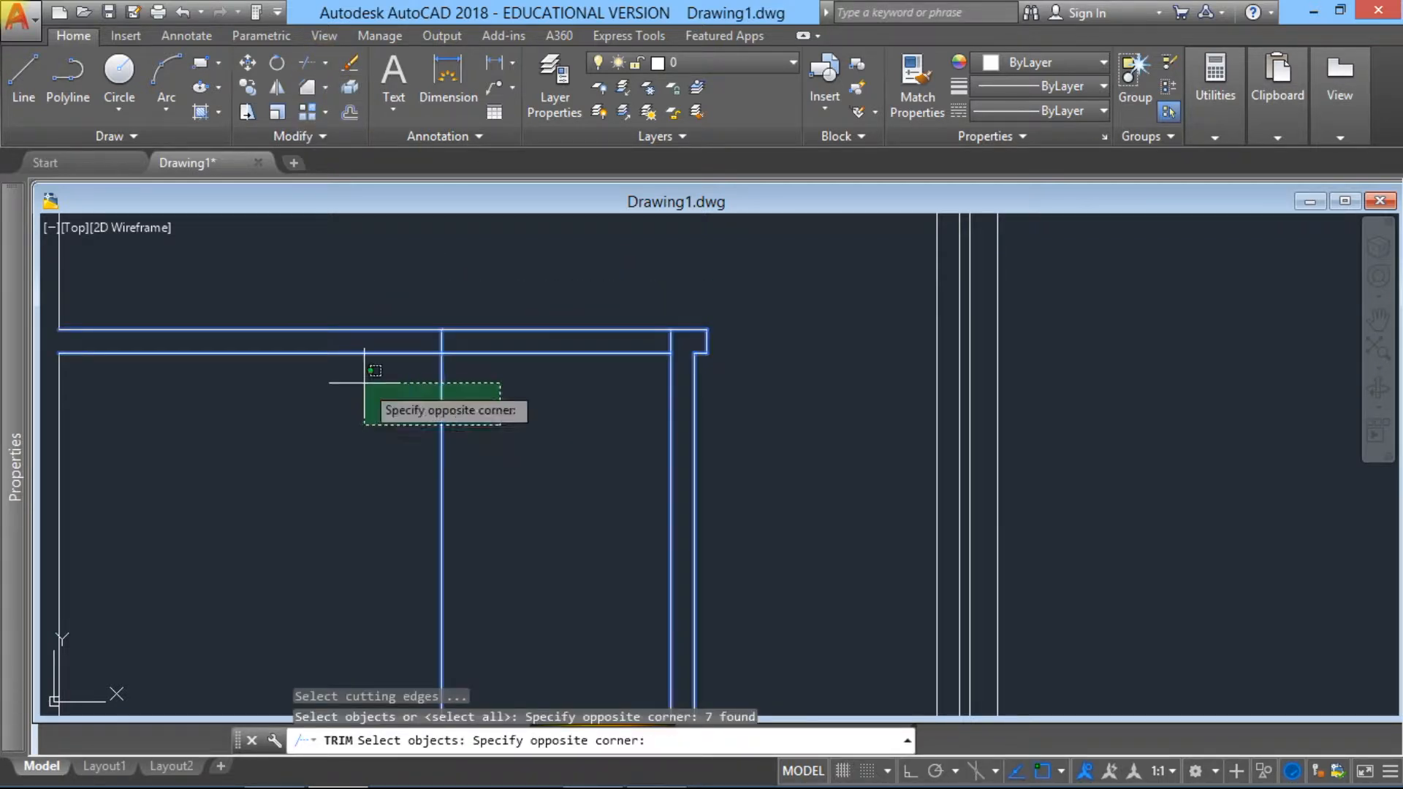
click(361, 382)
key(Return)
click(495, 430)
click(409, 384)
click(549, 396)
click(489, 267)
Step: Examine the partition openings and the overall floor plan within the outer cavity walls
scroll(515, 322, down, 4)
mouse_move(577, 382)
middle_down()
mouse_move(648, 479)
mouse_move(723, 480)
mouse_move(672, 609)
middle_up()
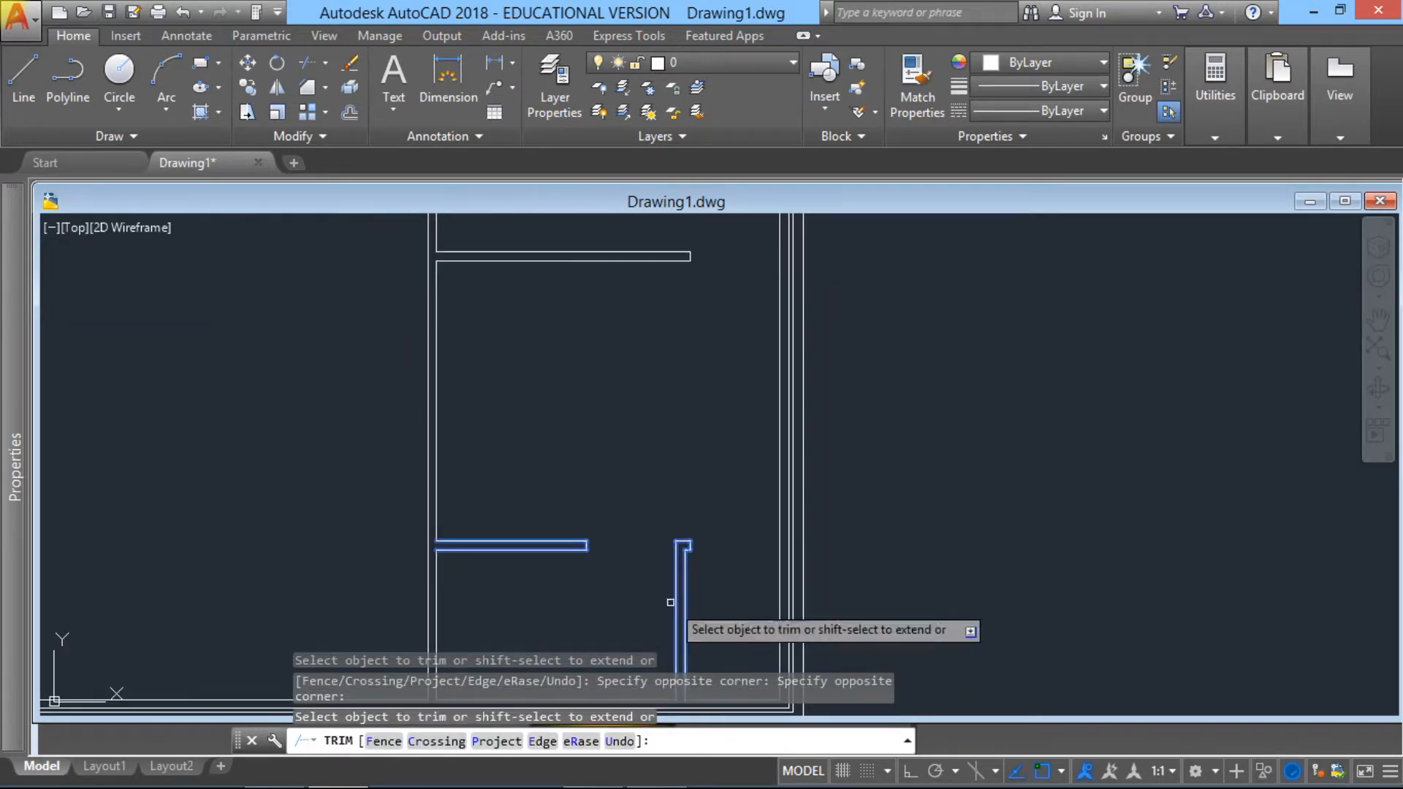
scroll(618, 382, down, 2)
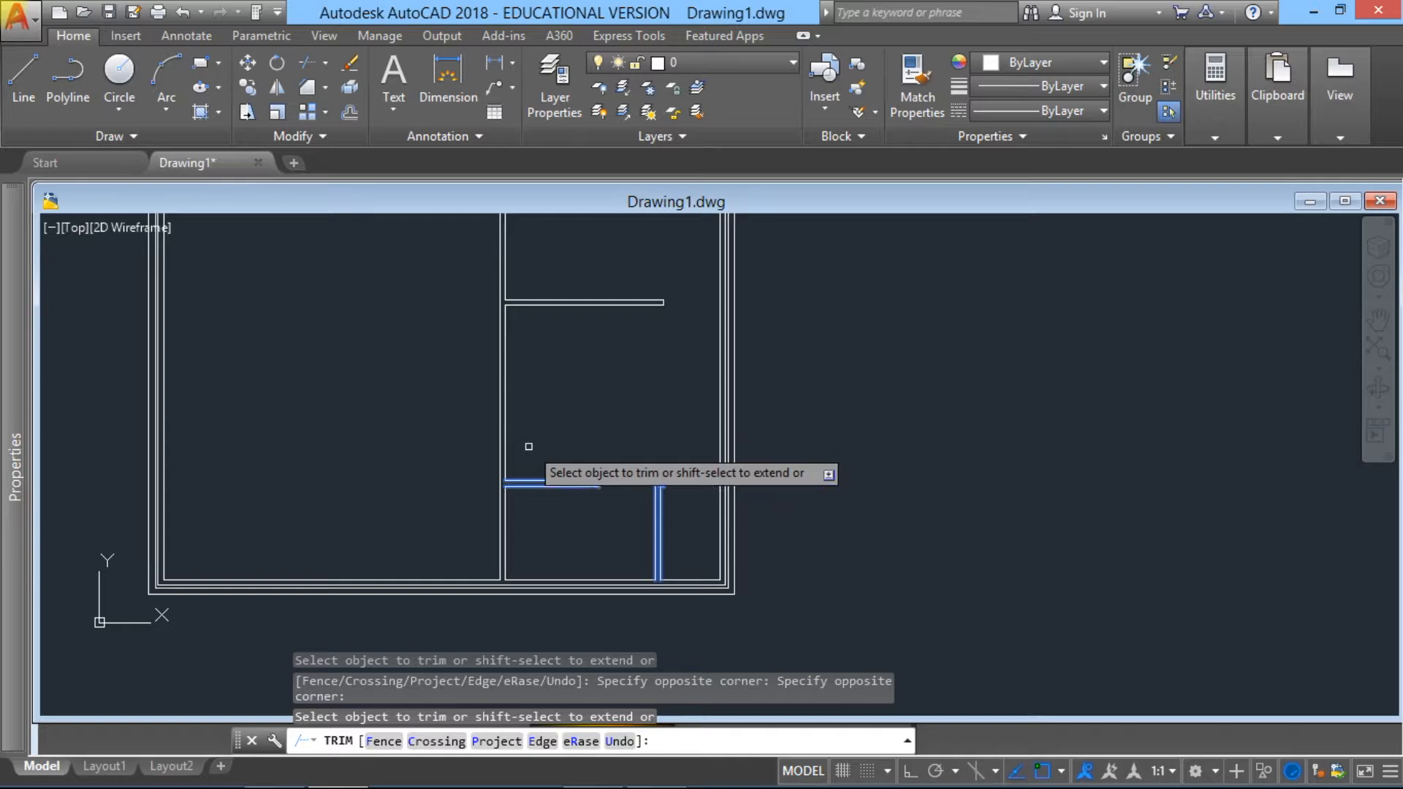
scroll(527, 444, up, 2)
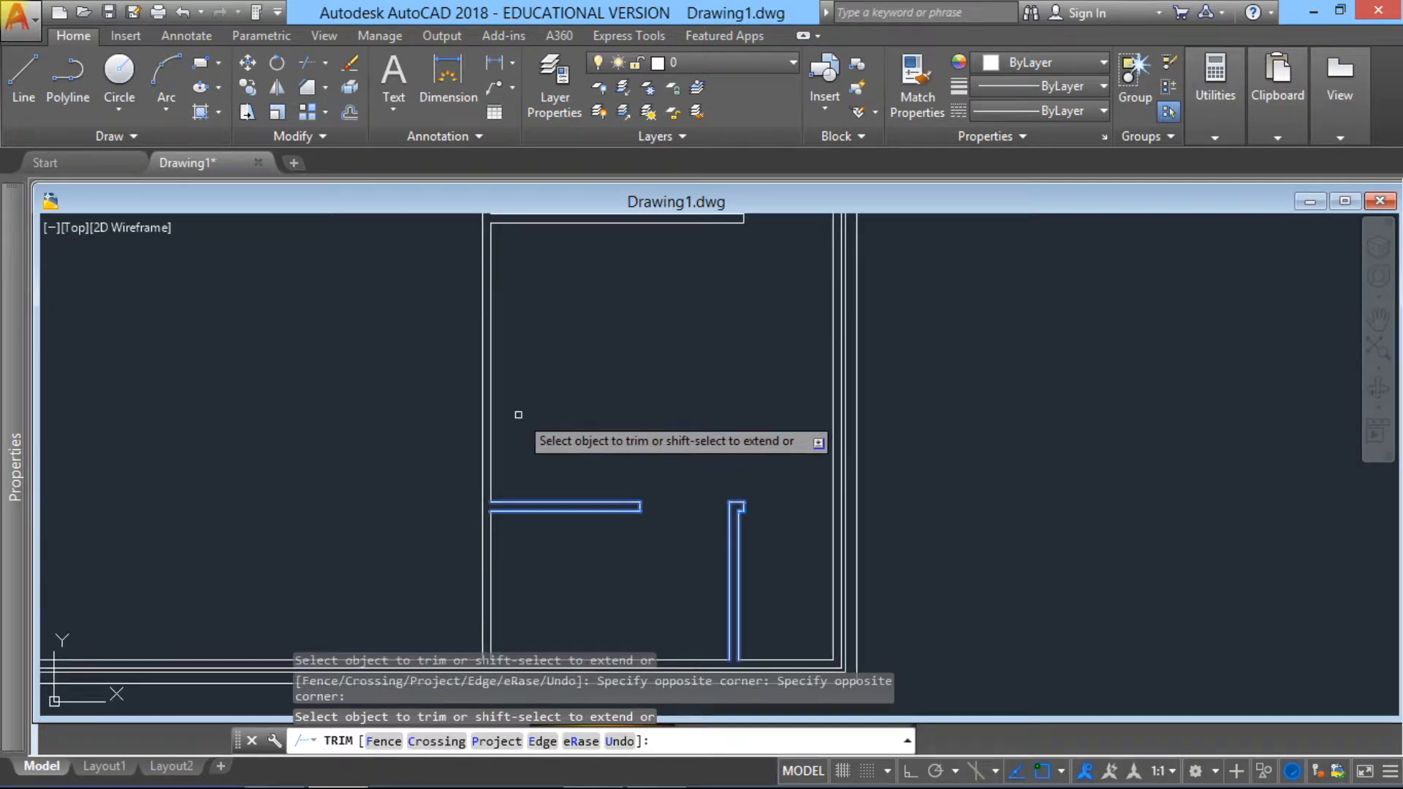
mouse_move(519, 407)
middle_down()
mouse_move(551, 463)
mouse_move(620, 459)
middle_up()
scroll(620, 458, down, 2)
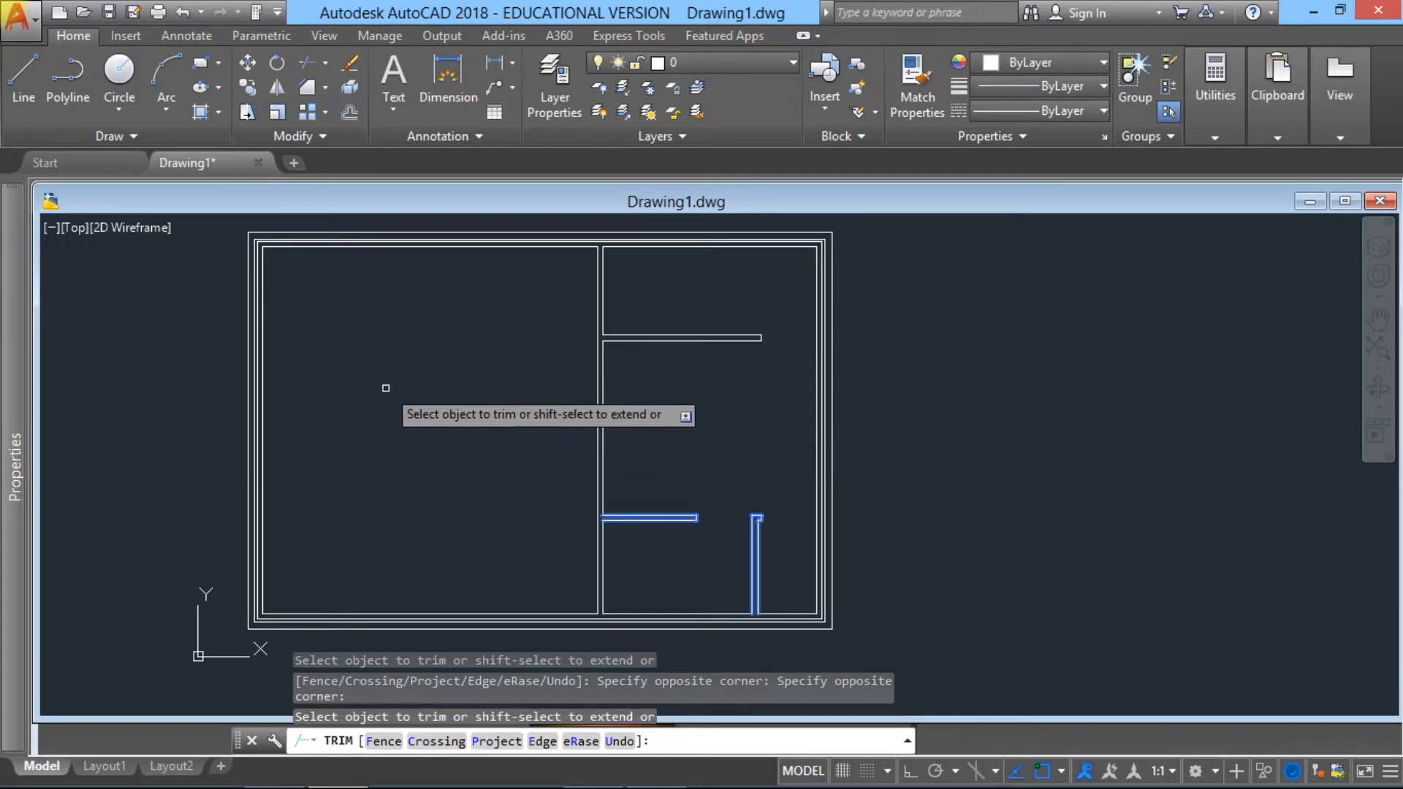
middle_drag(434, 363, 452, 380)
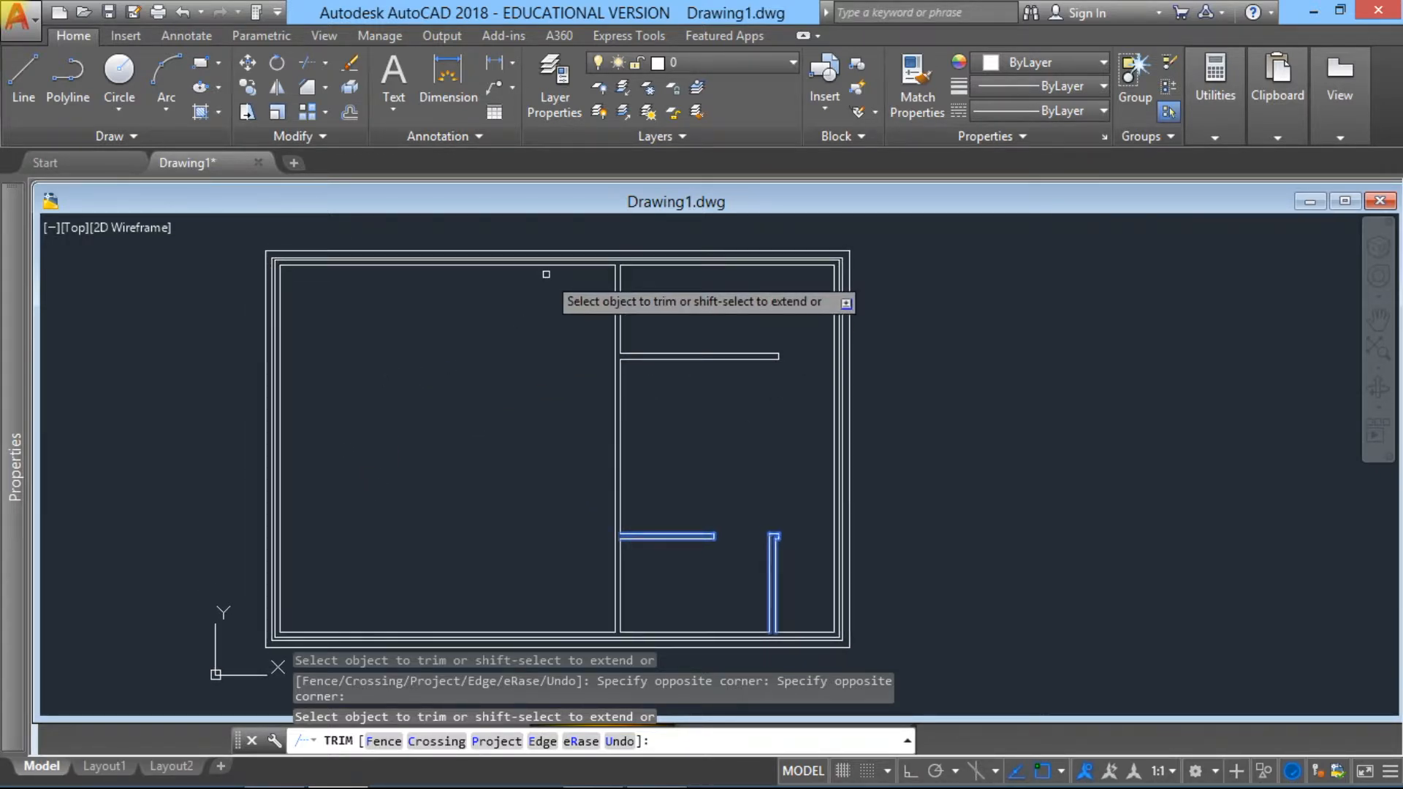
scroll(545, 274, up, 2)
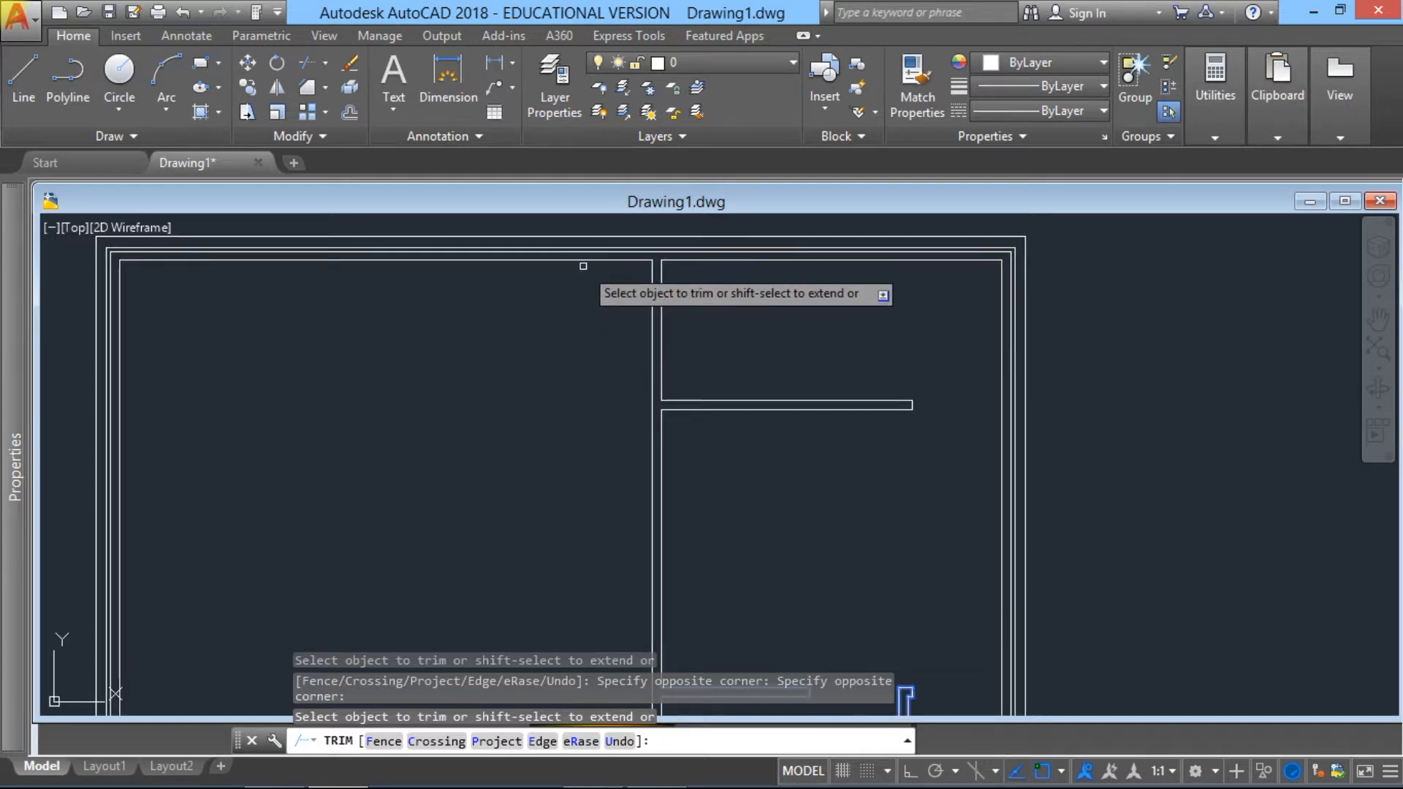
Step: Offset the inner line of the top cavity wall 1700 units downward into the large room beside the vertical partition
key(Escape)
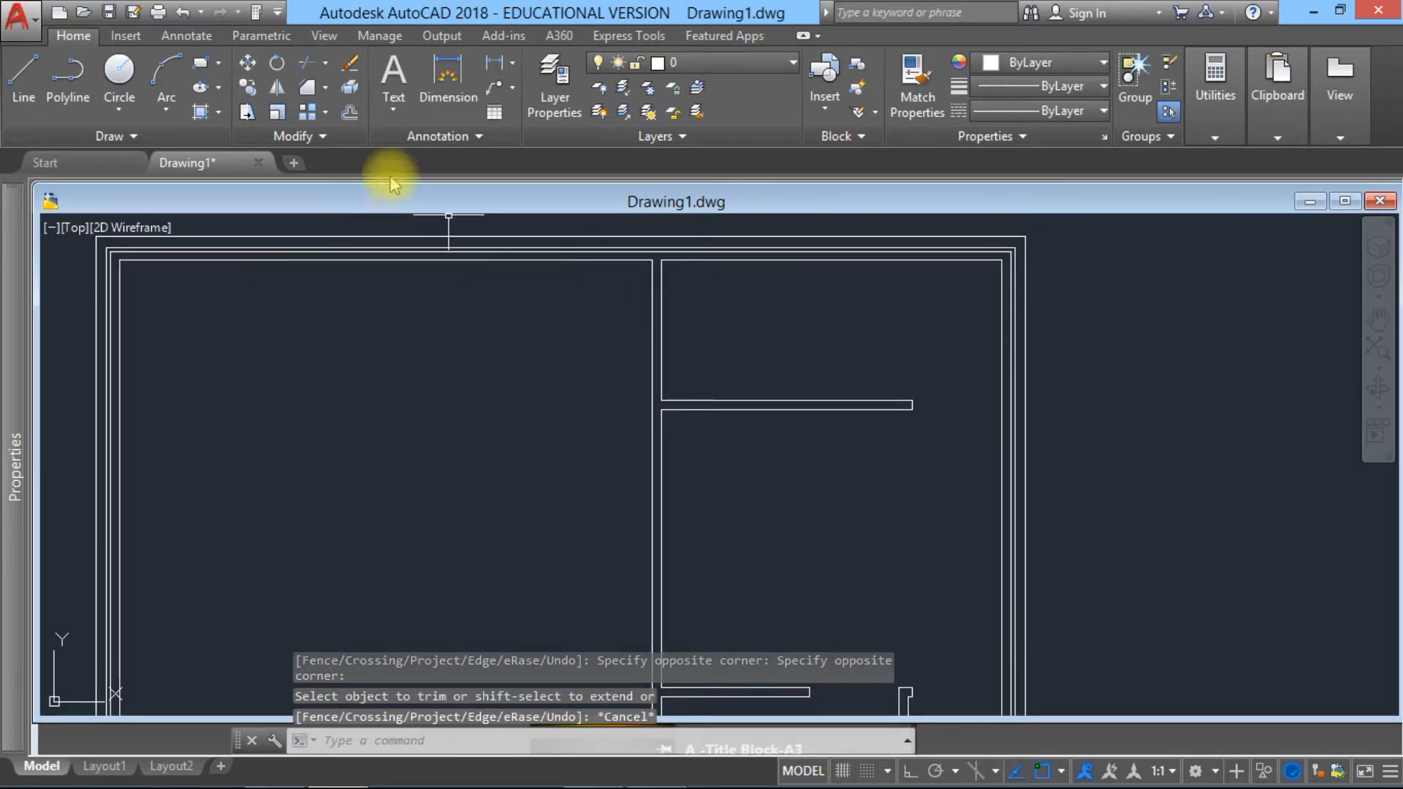
click(350, 113)
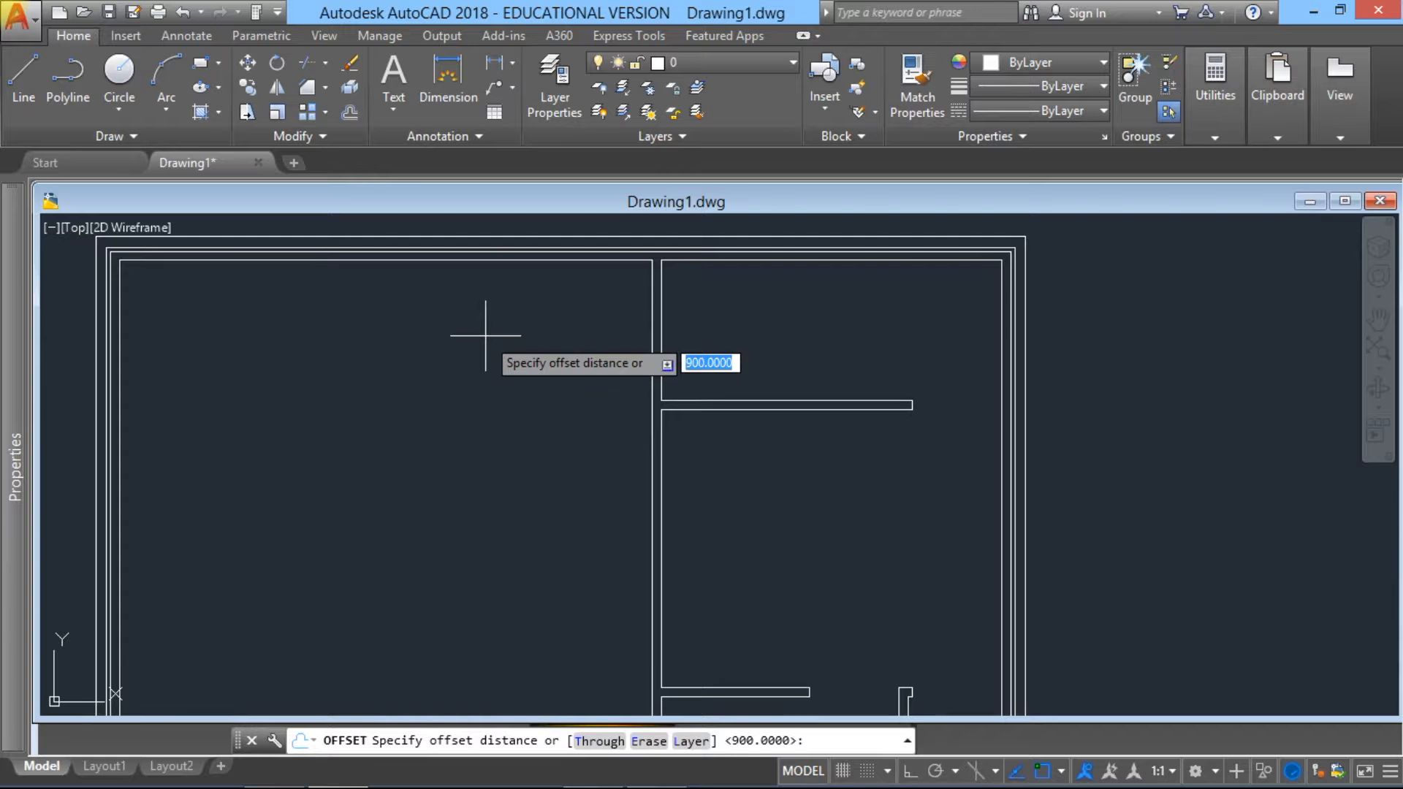
text(1700)
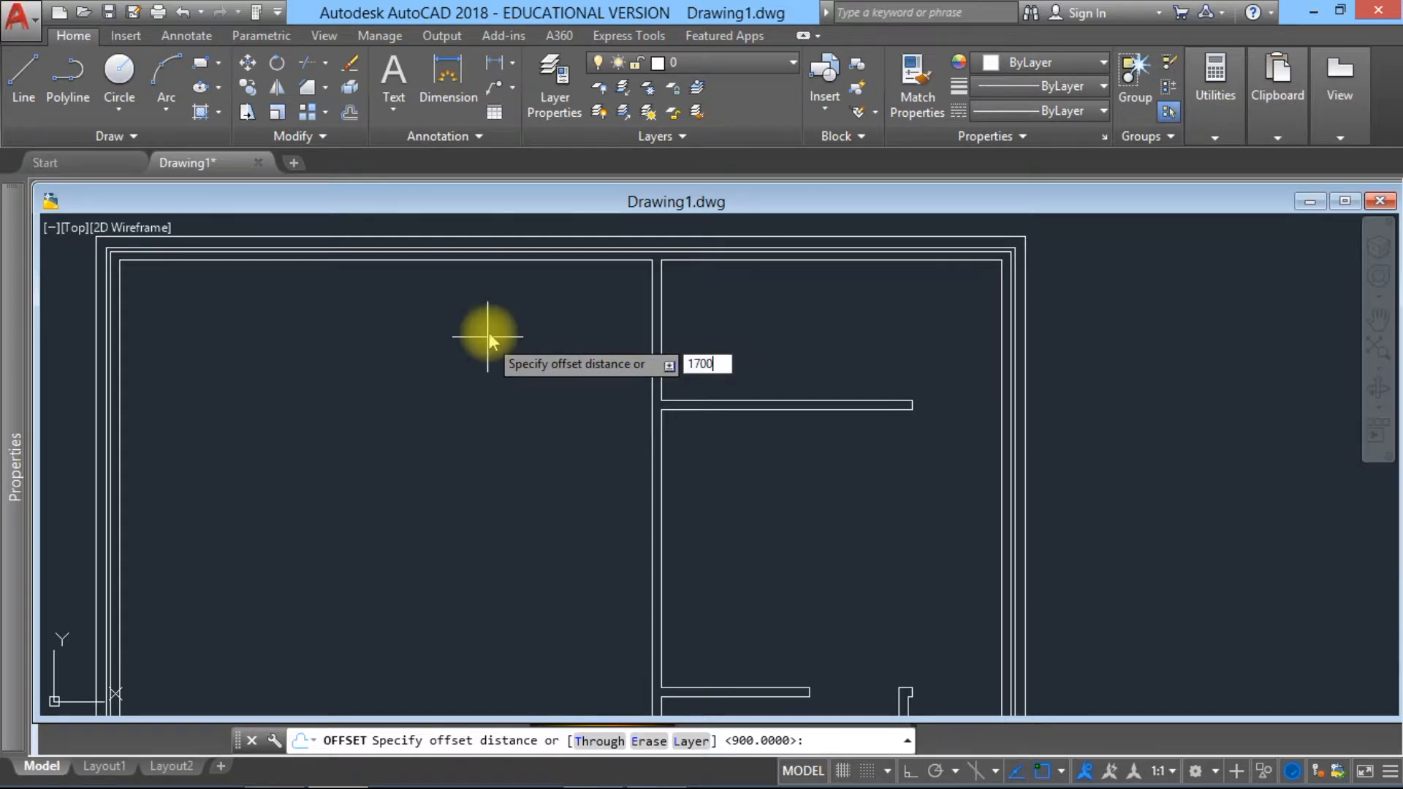
key(Return)
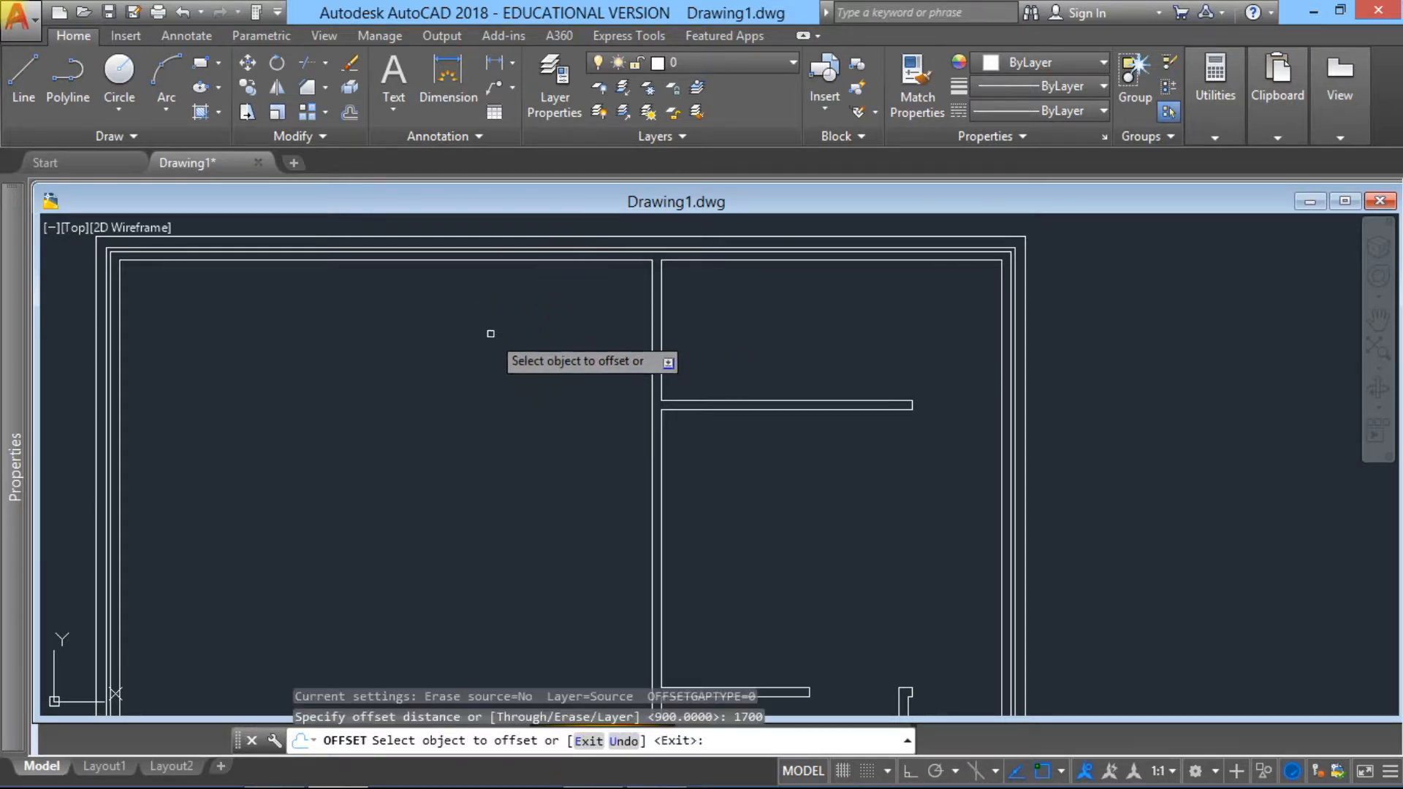
click(553, 261)
click(537, 438)
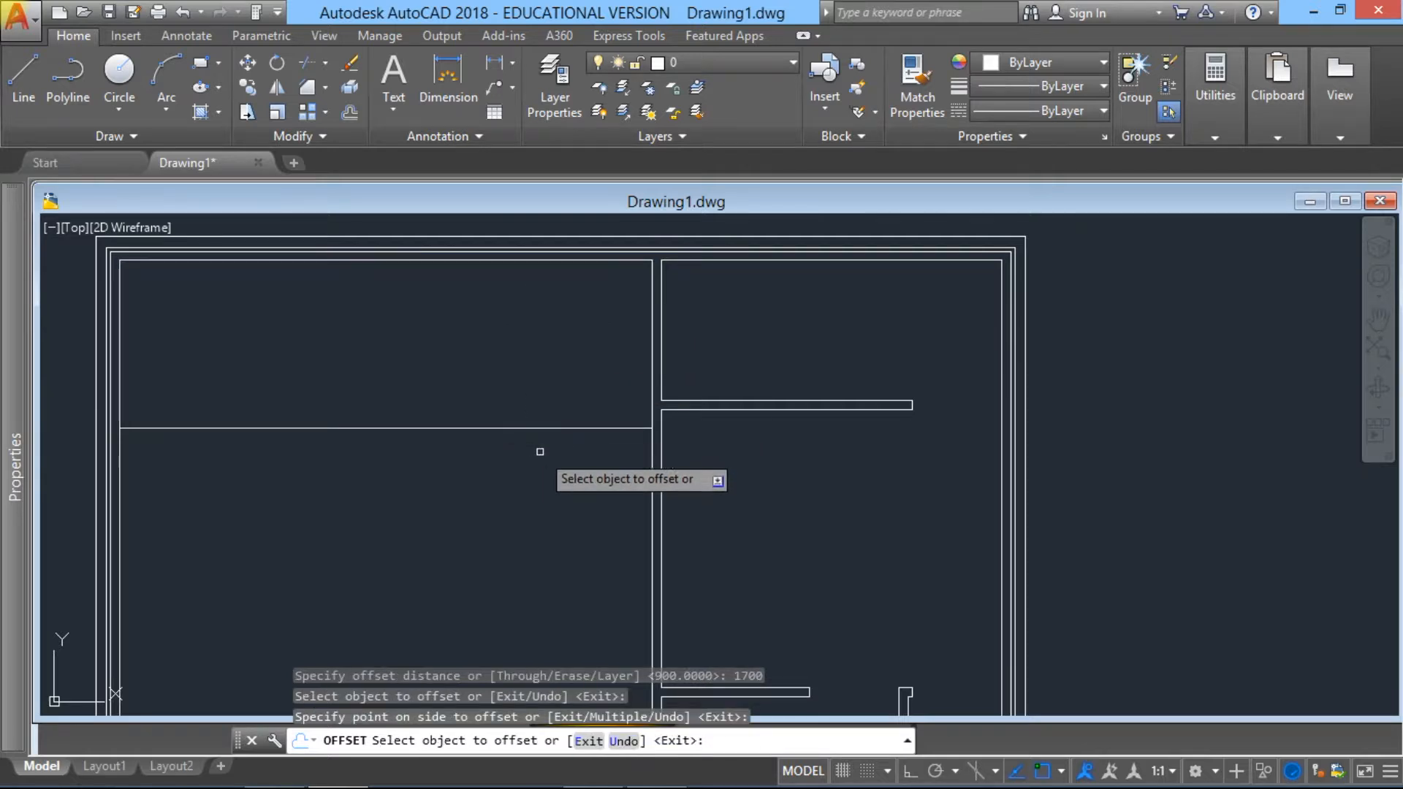
key(Escape)
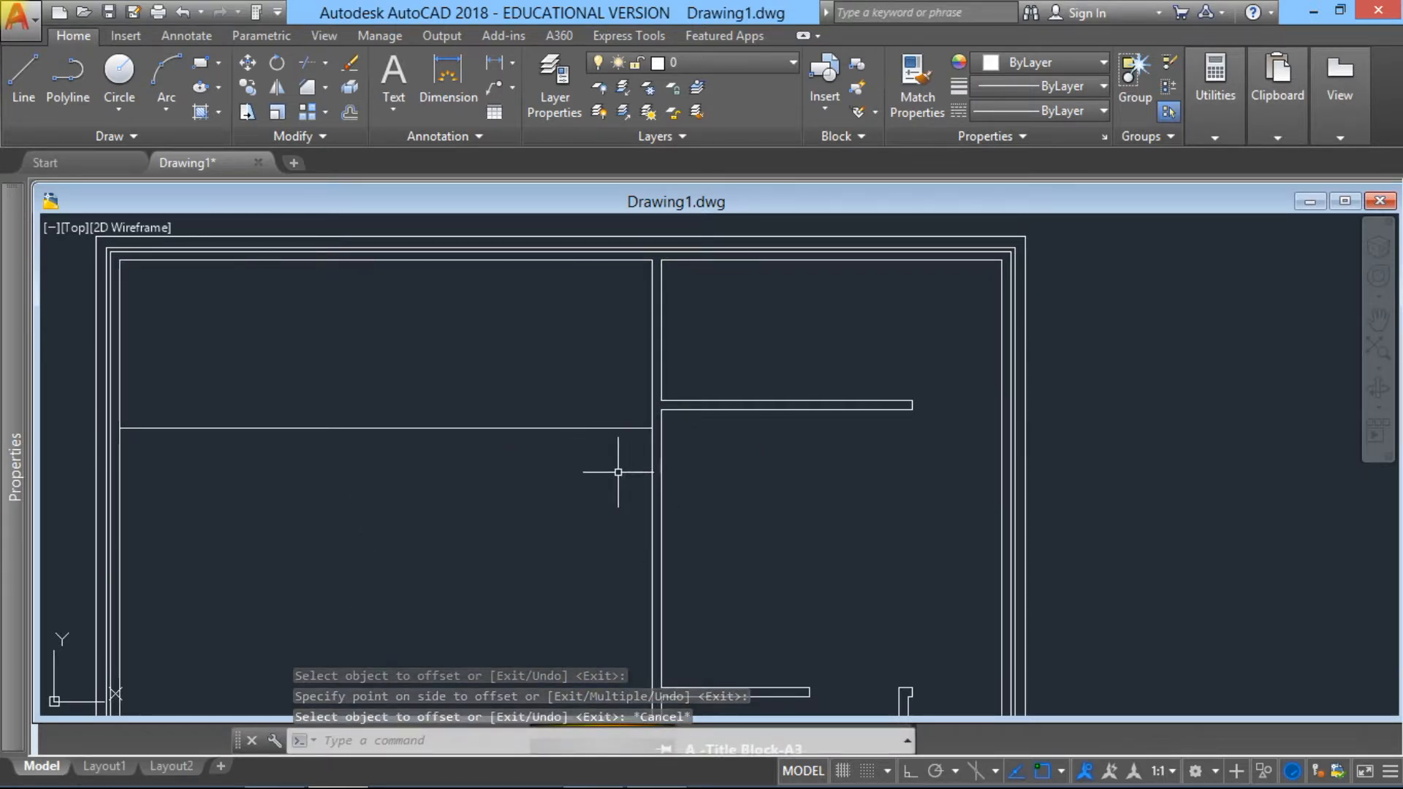
Step: Offset the new horizontal line in the large room 1800 units downward
middle_drag(603, 511, 609, 438)
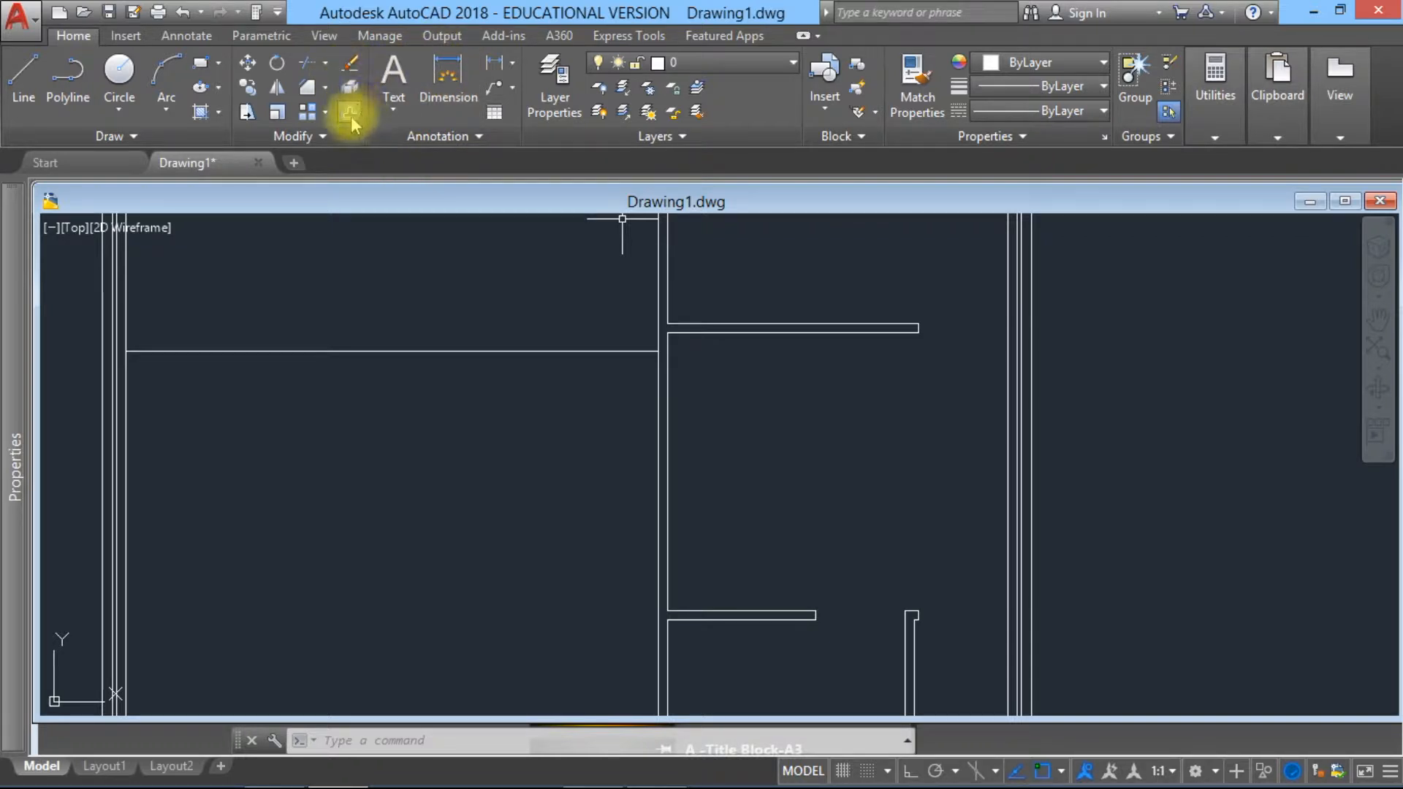
click(351, 86)
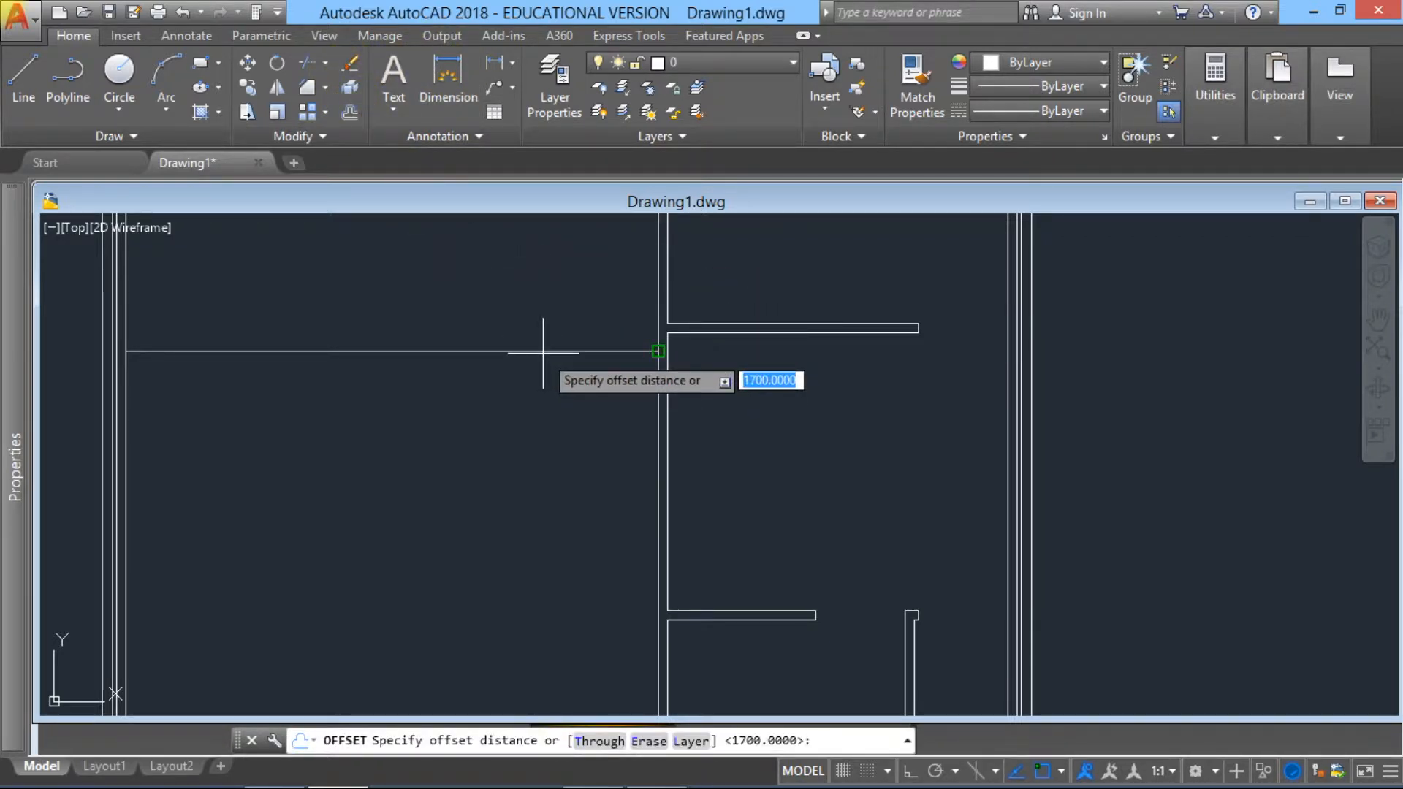
text(1800)
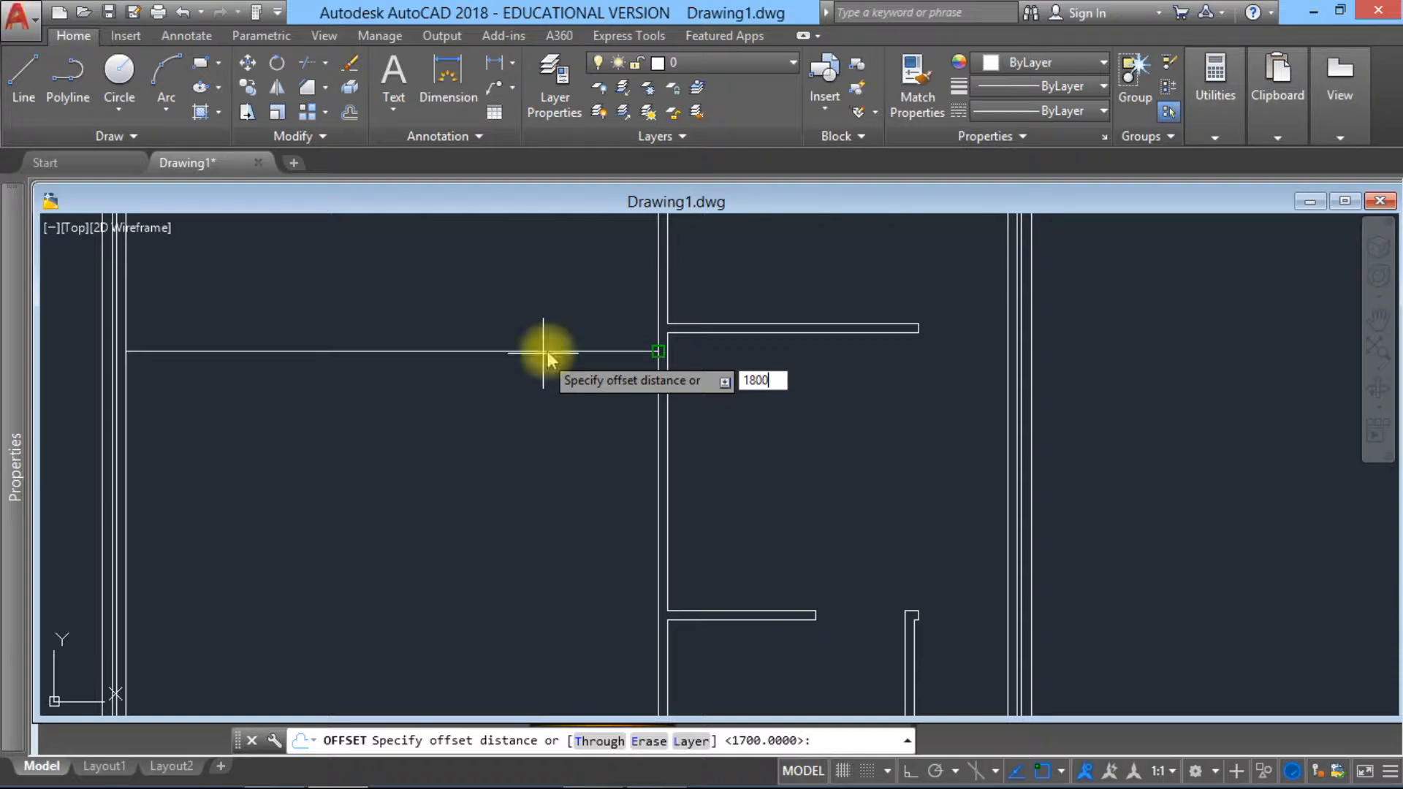
key(Return)
click(617, 351)
click(619, 446)
key(Escape)
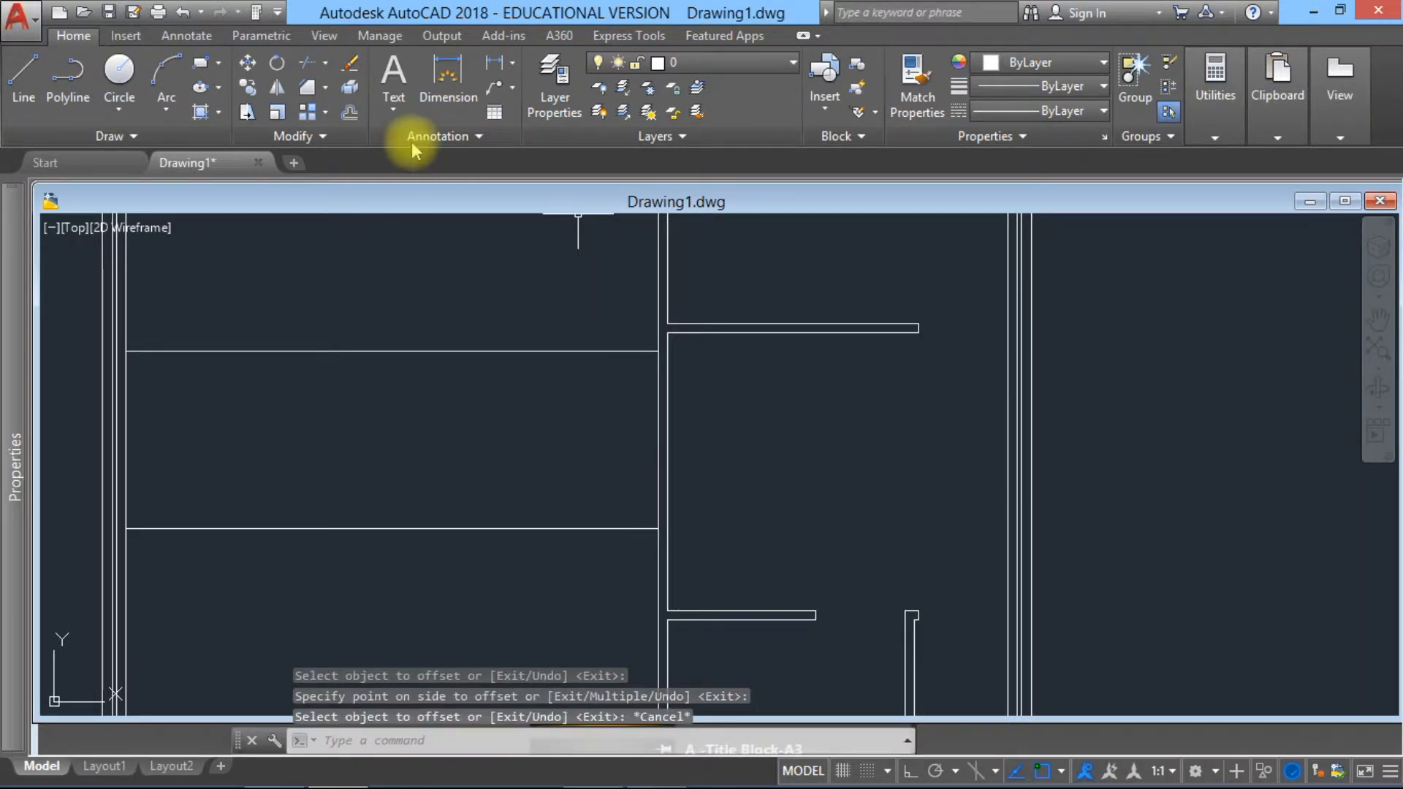
Step: Extend both horizontal offset lines across the long vertical partition to its right-hand line
click(325, 62)
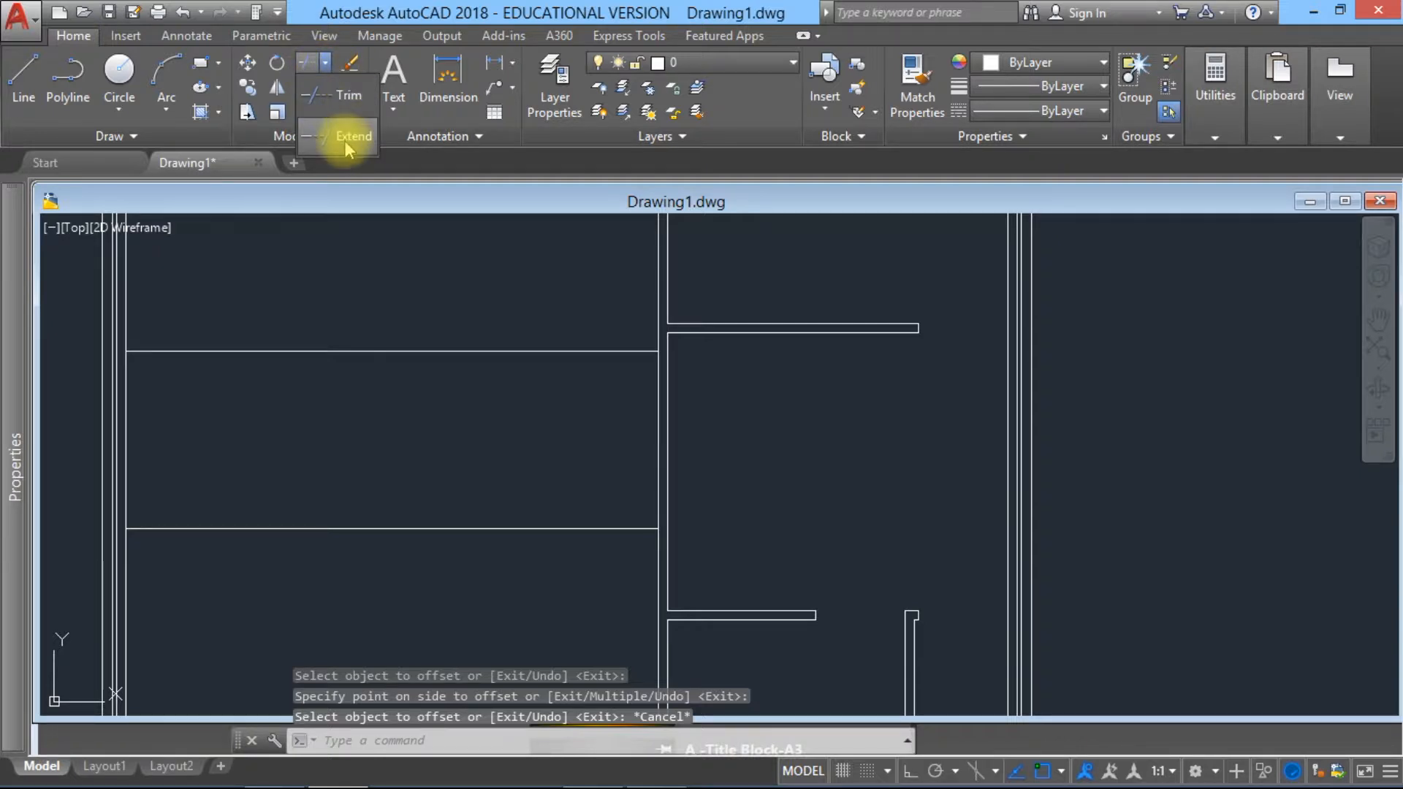
click(344, 137)
click(667, 425)
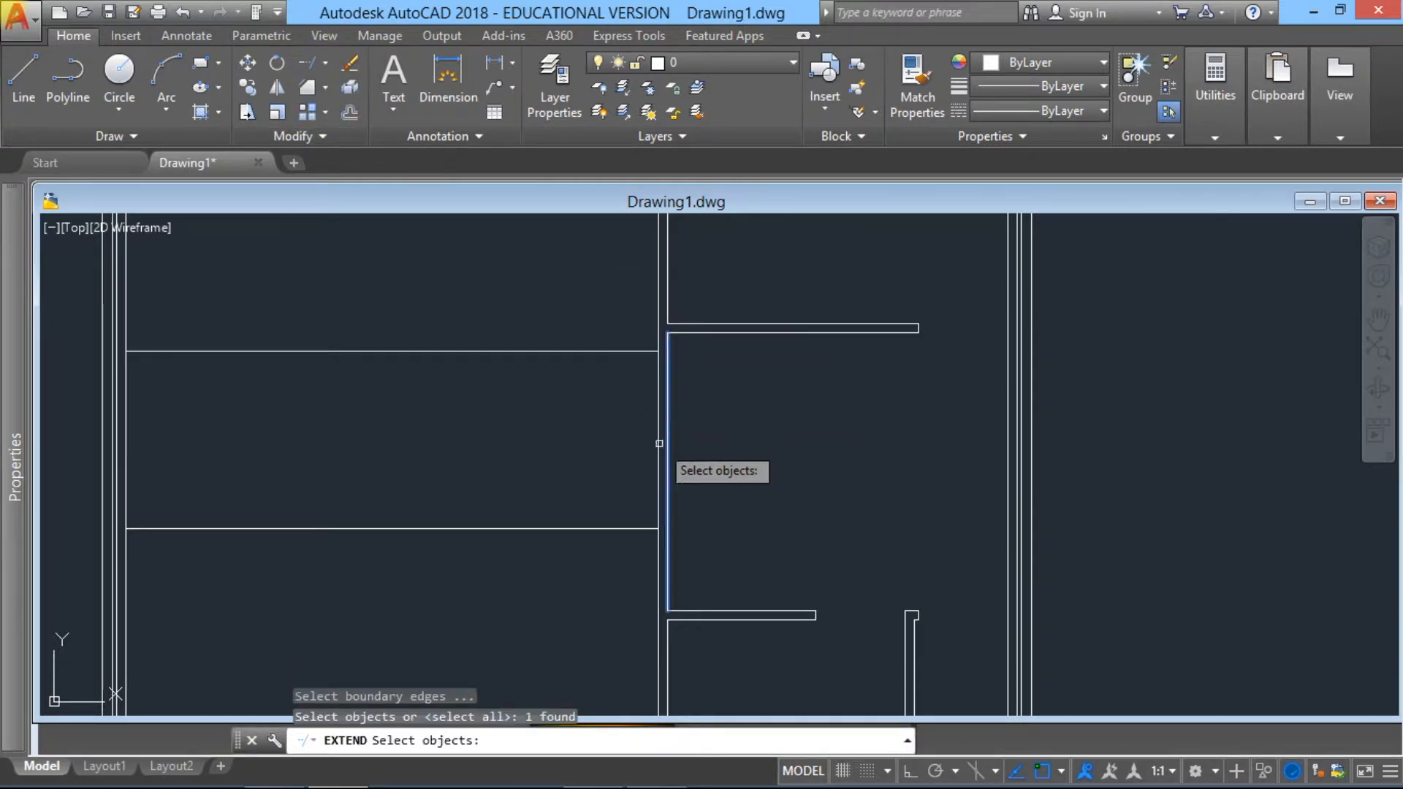
key(Return)
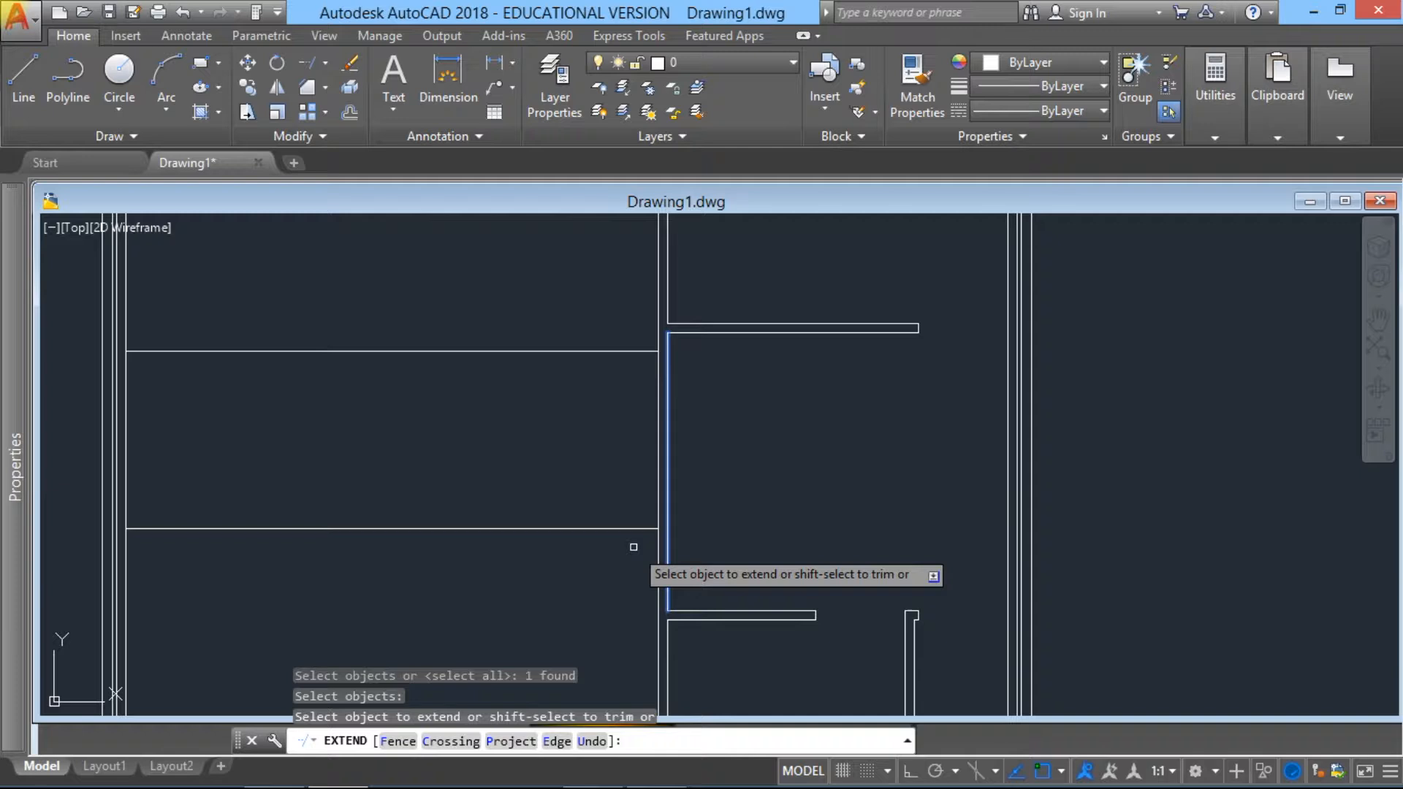
click(633, 547)
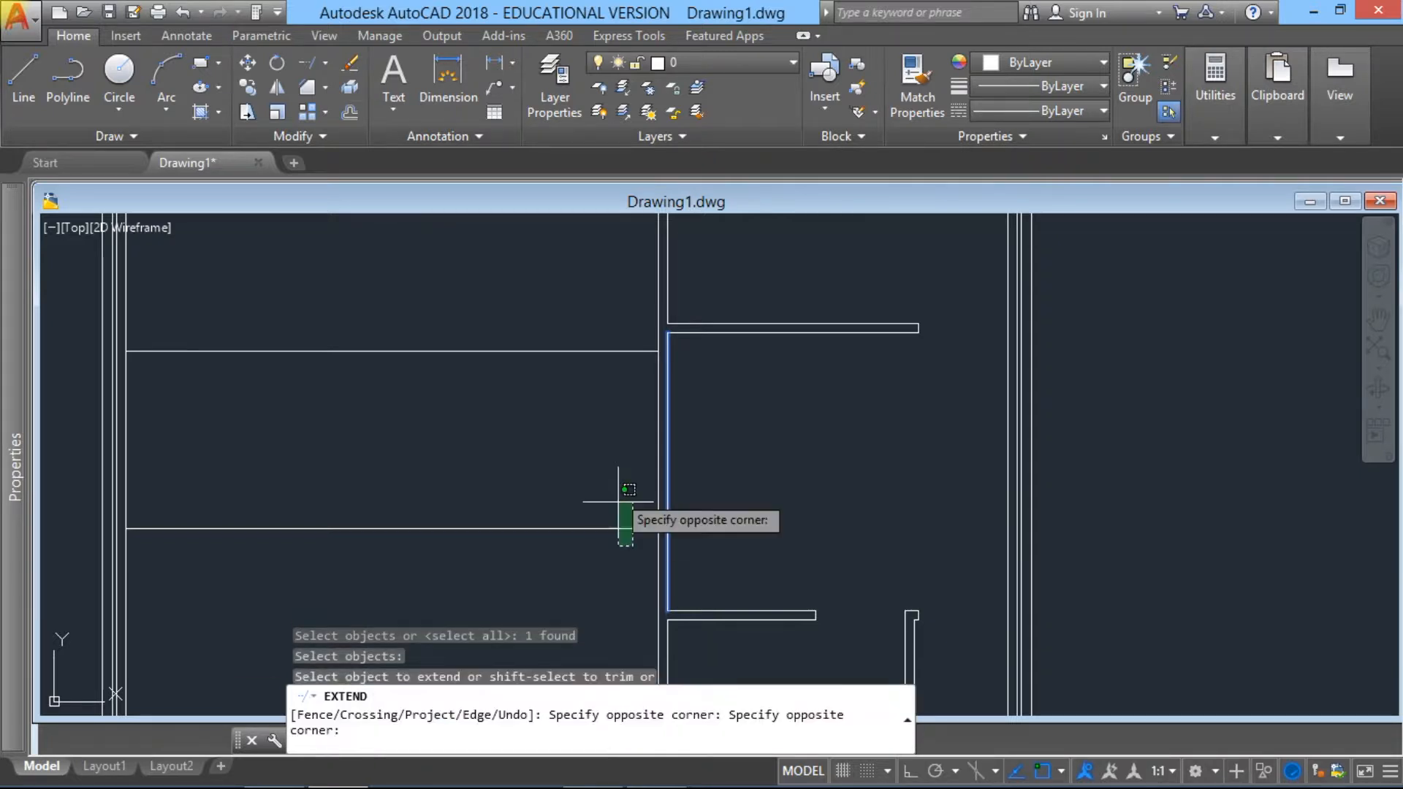
click(544, 284)
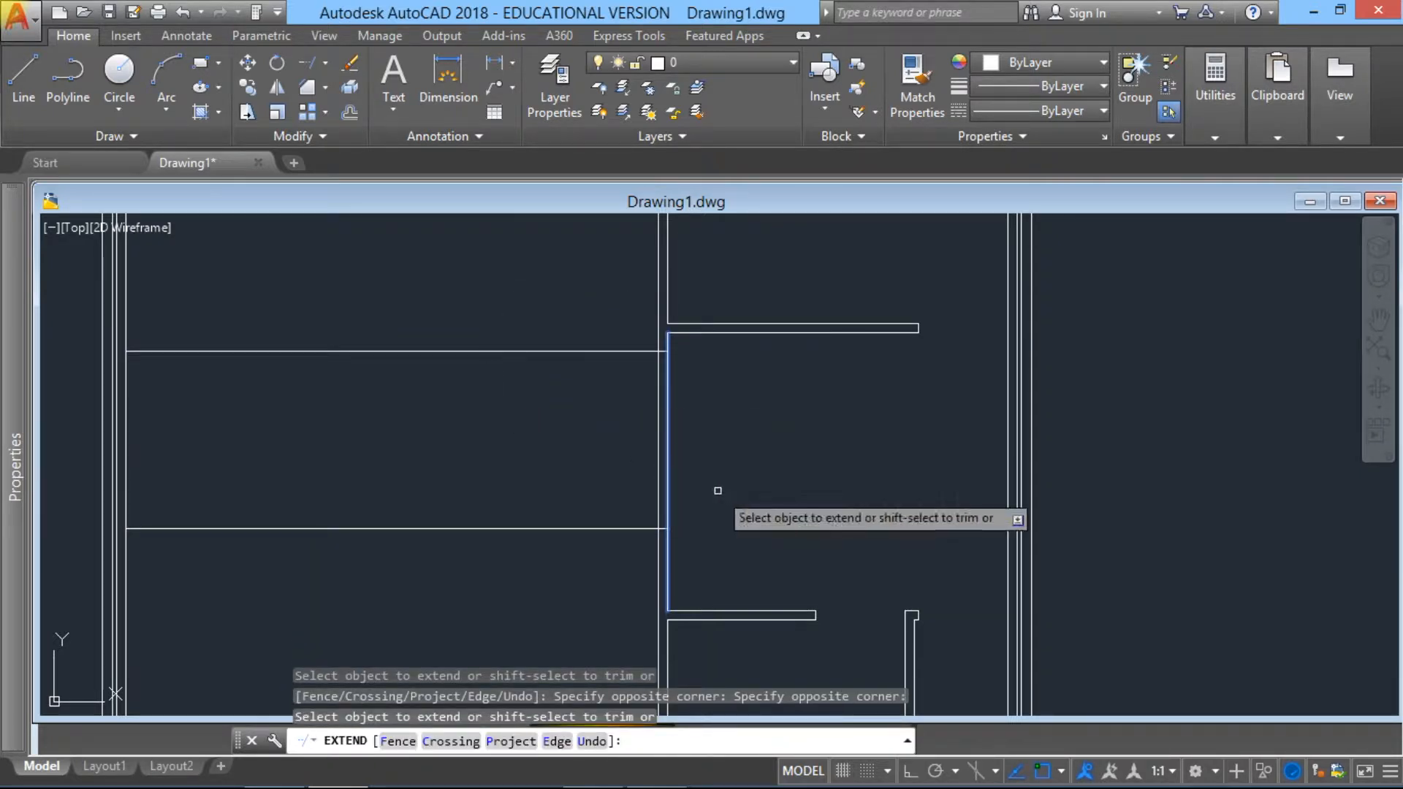
key(Escape)
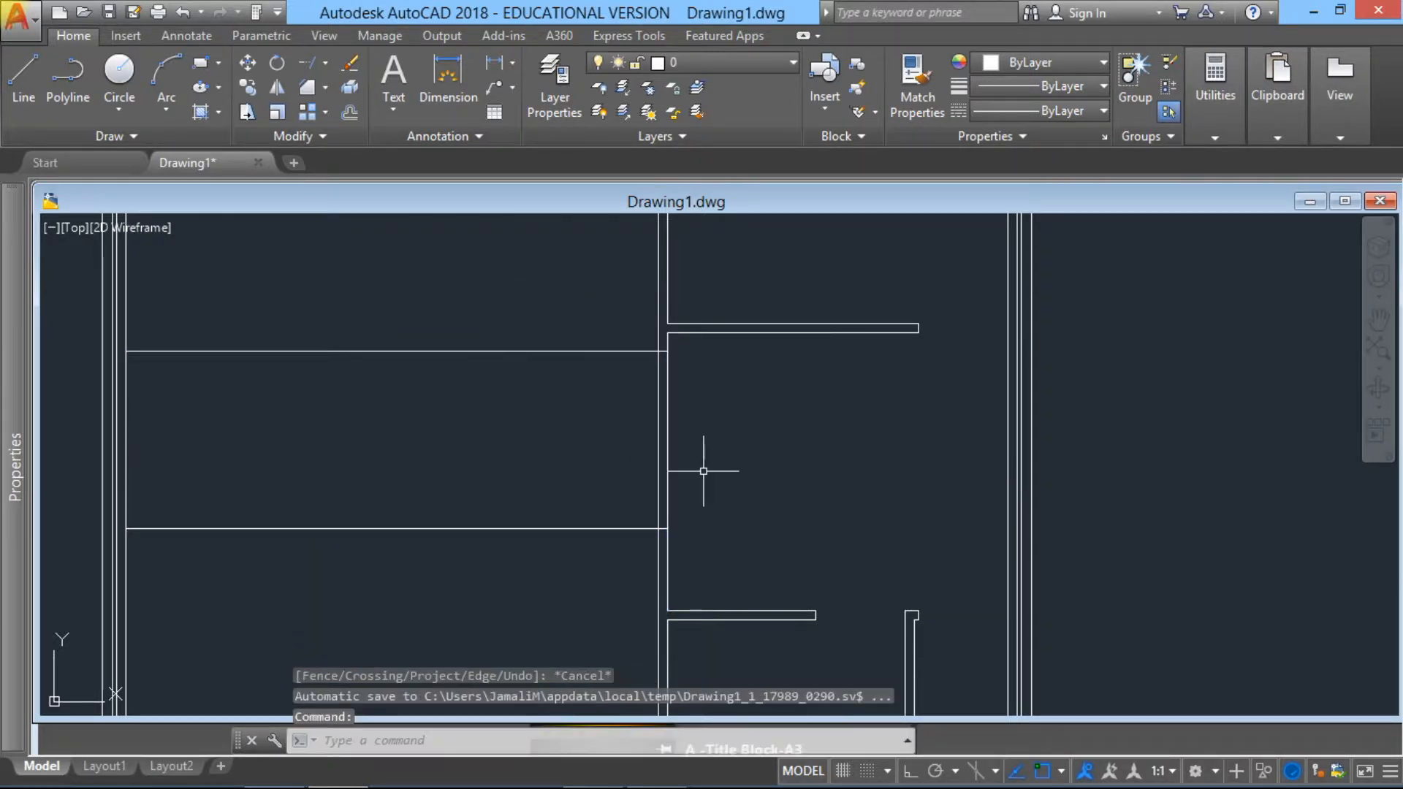
Step: Trim the two offset lines outside the long vertical partition and the partition's lines between them, forming an 1800-unit opening
click(325, 64)
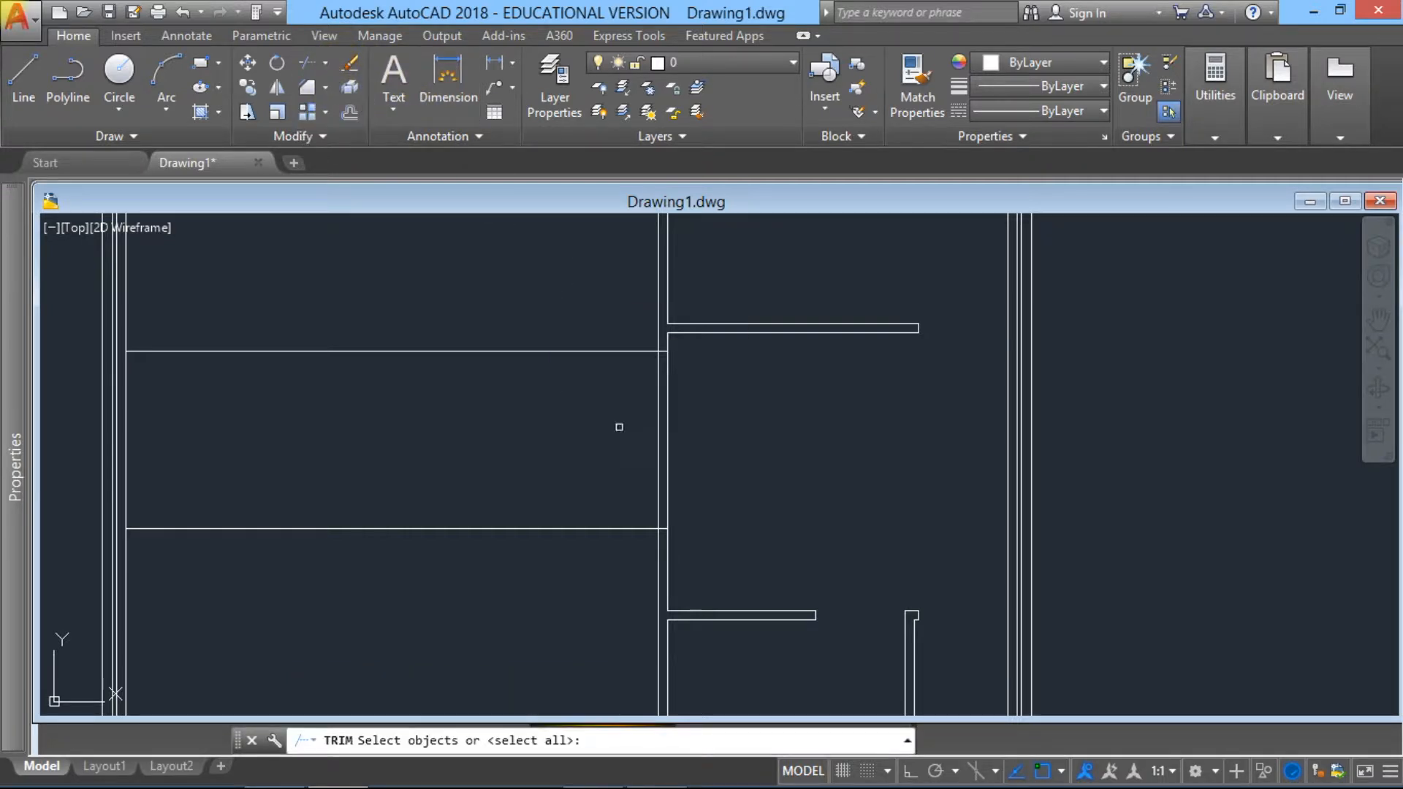
click(693, 575)
click(538, 338)
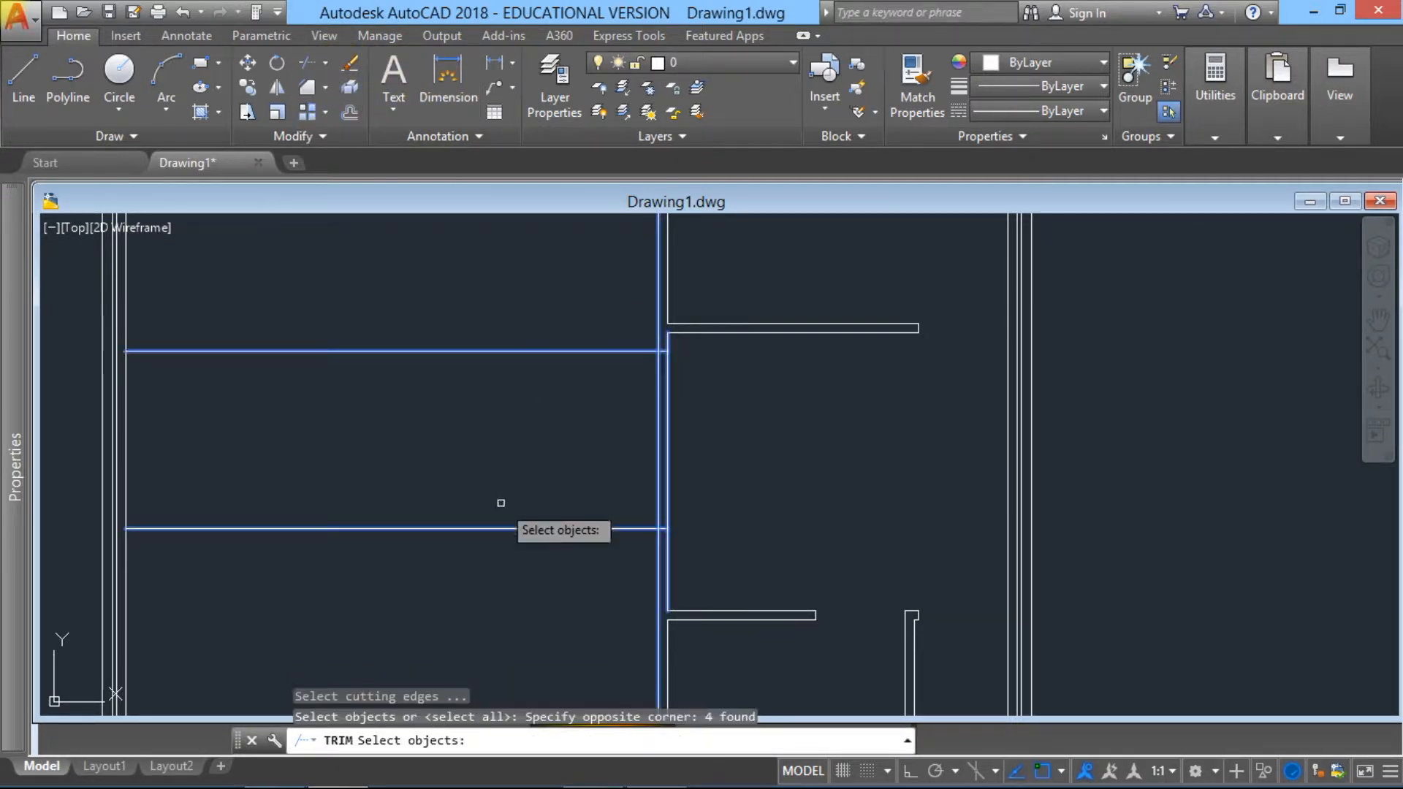
key(Return)
click(604, 606)
click(484, 300)
click(789, 511)
click(606, 447)
scroll(533, 451, down, 2)
key(Escape)
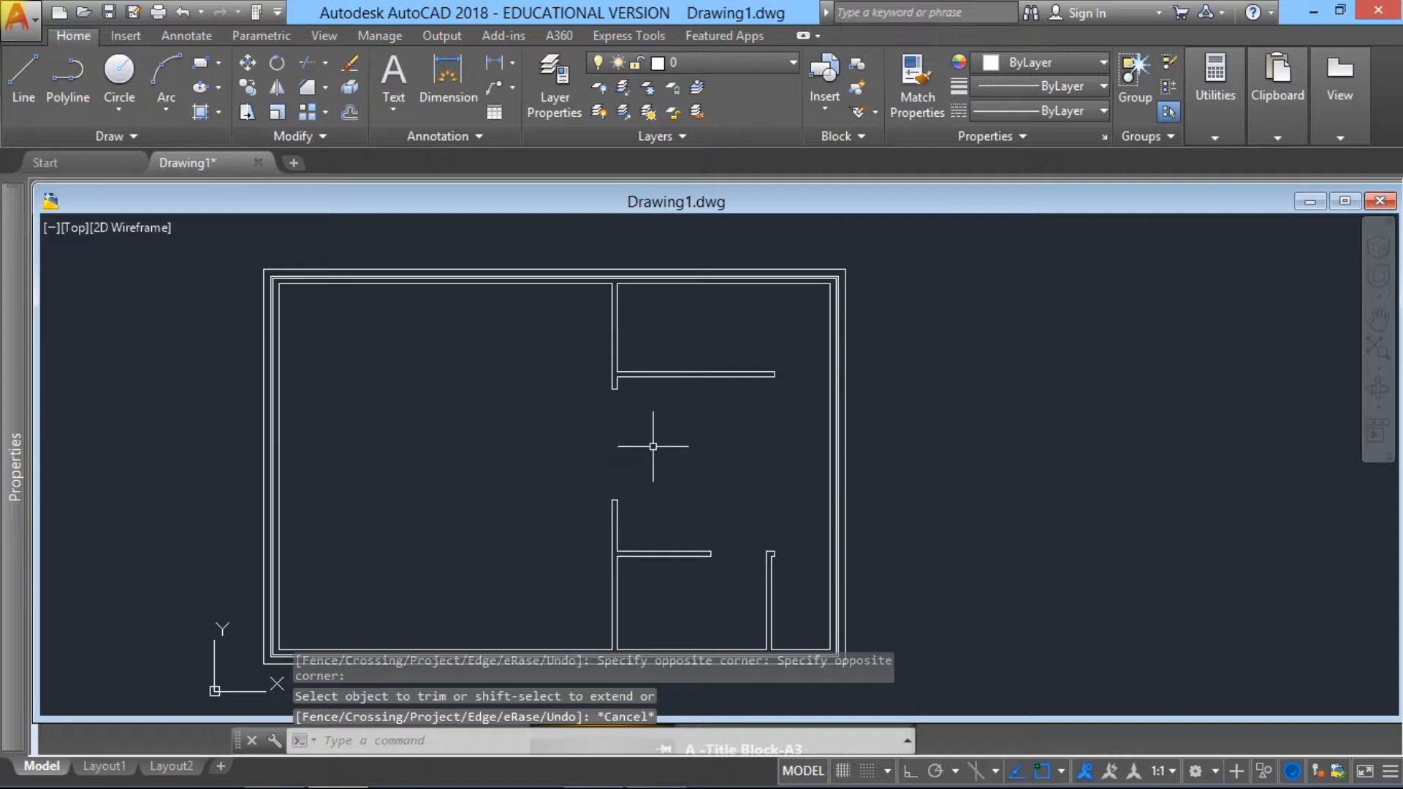
scroll(698, 535, down, 2)
middle_drag(661, 544, 726, 448)
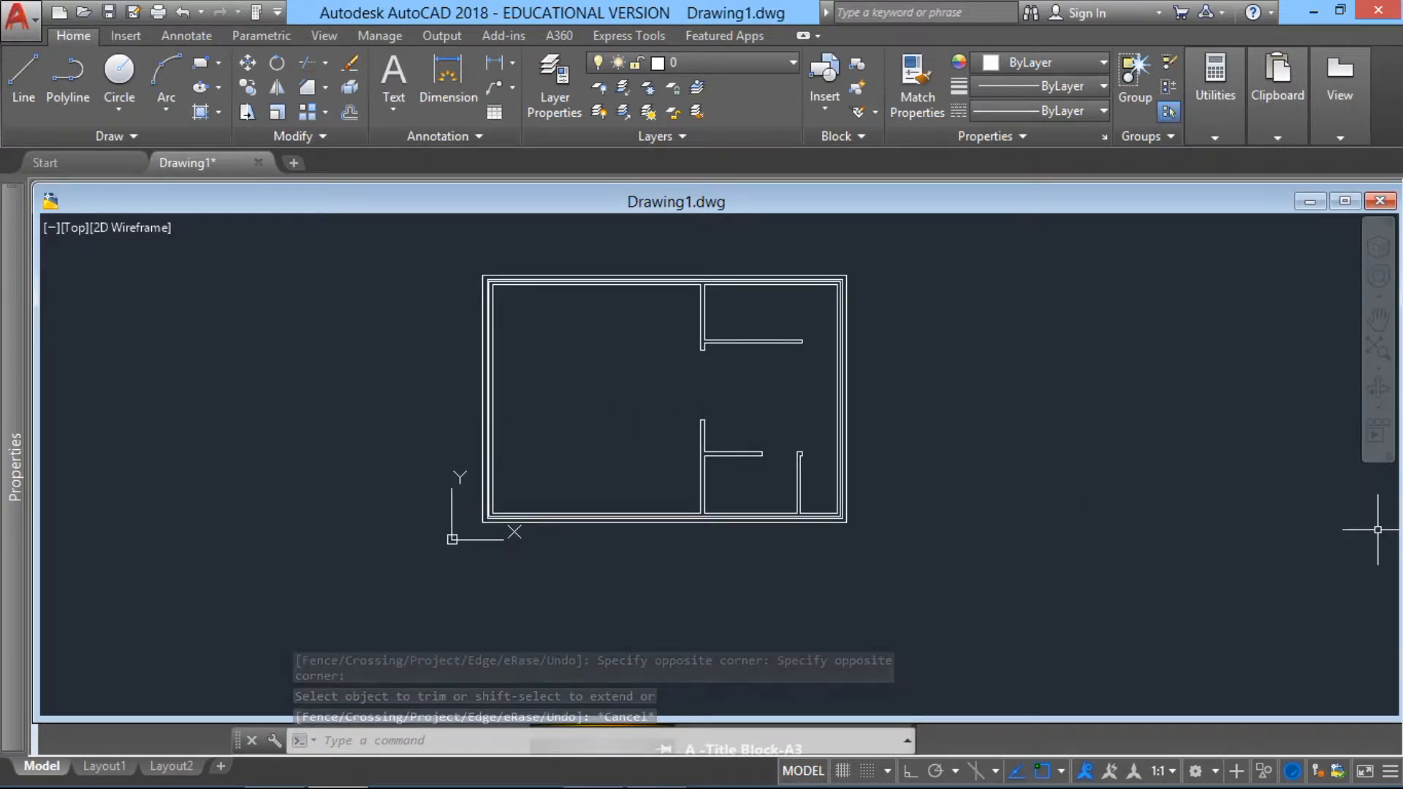
click(1380, 356)
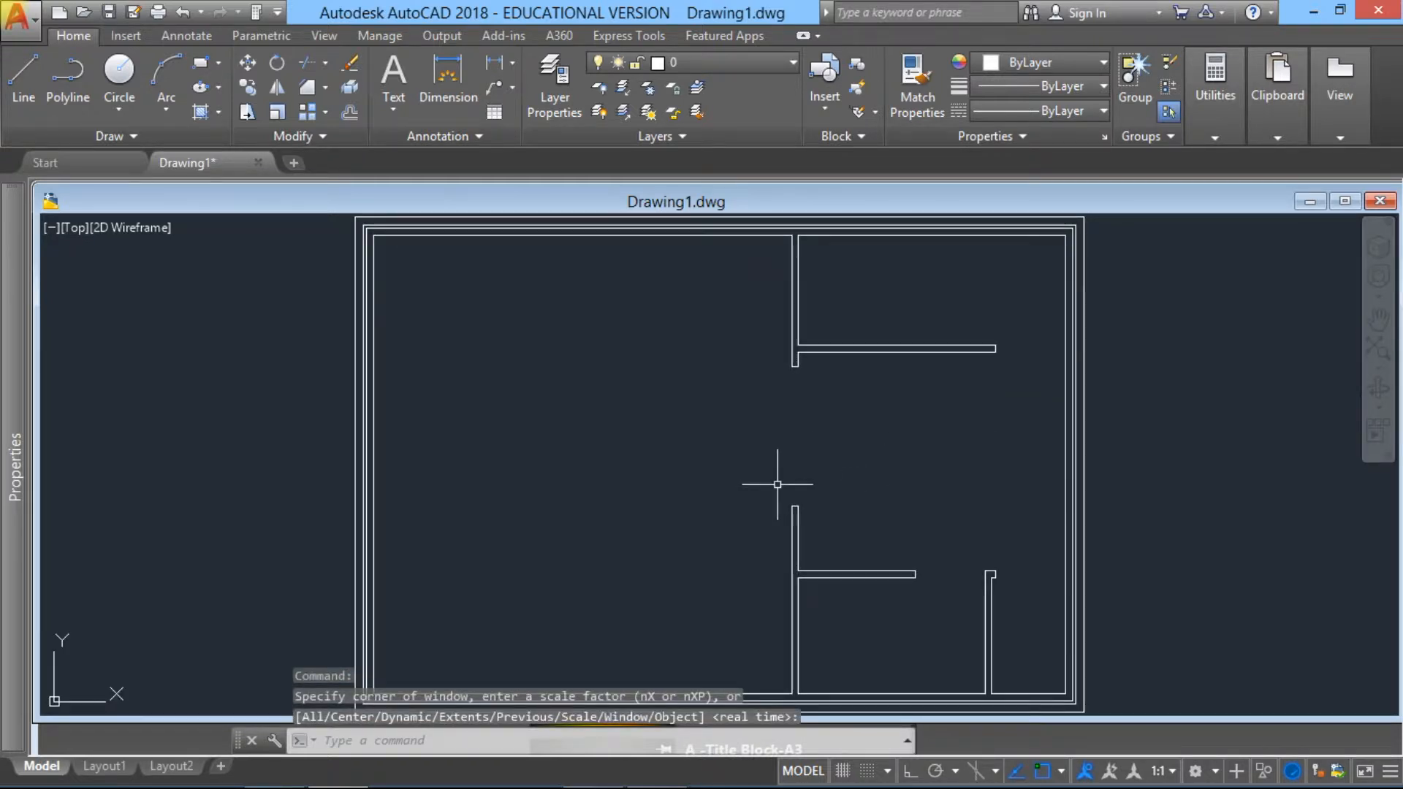
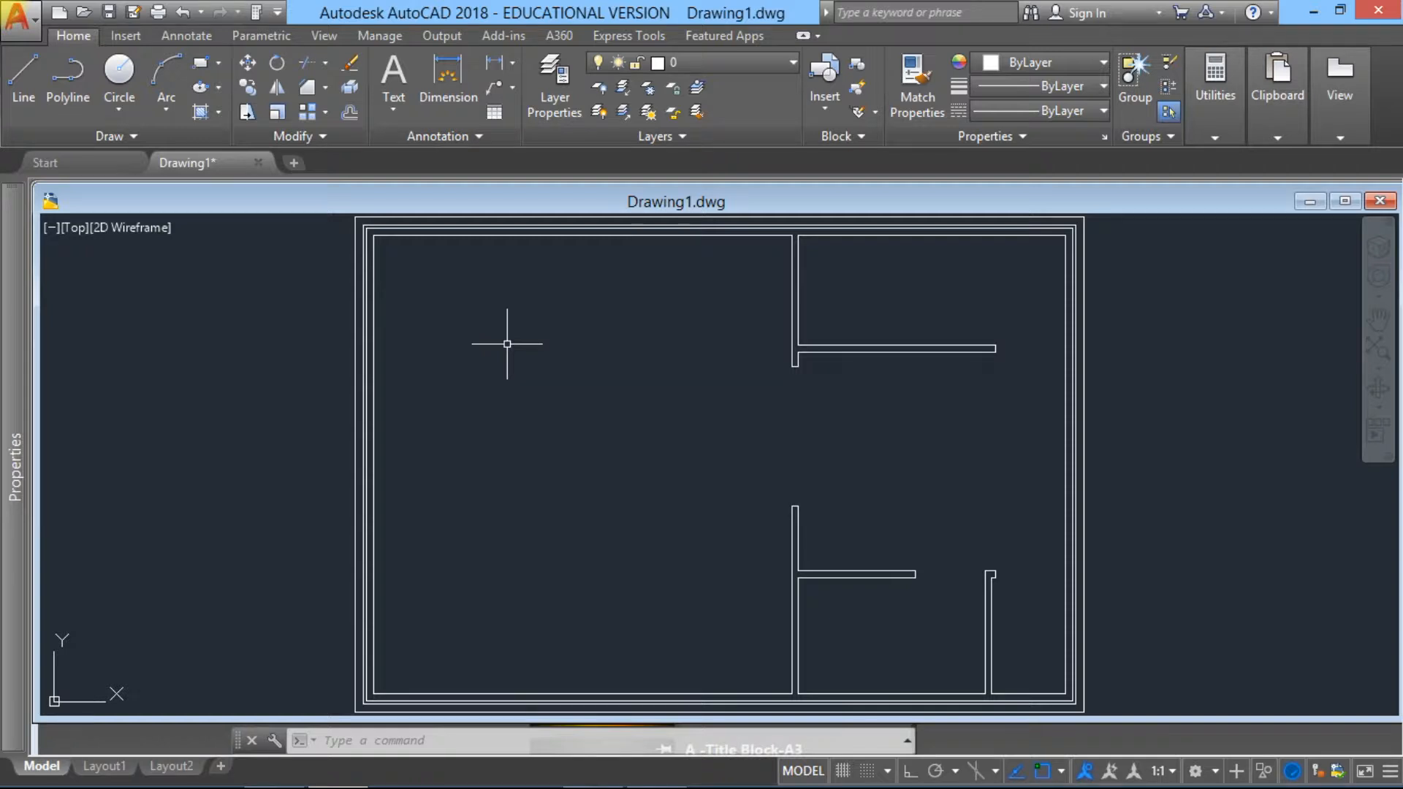
Step: Offset the outer line of the top cavity wall 400 units downward into the building
middle_drag(489, 300, 513, 318)
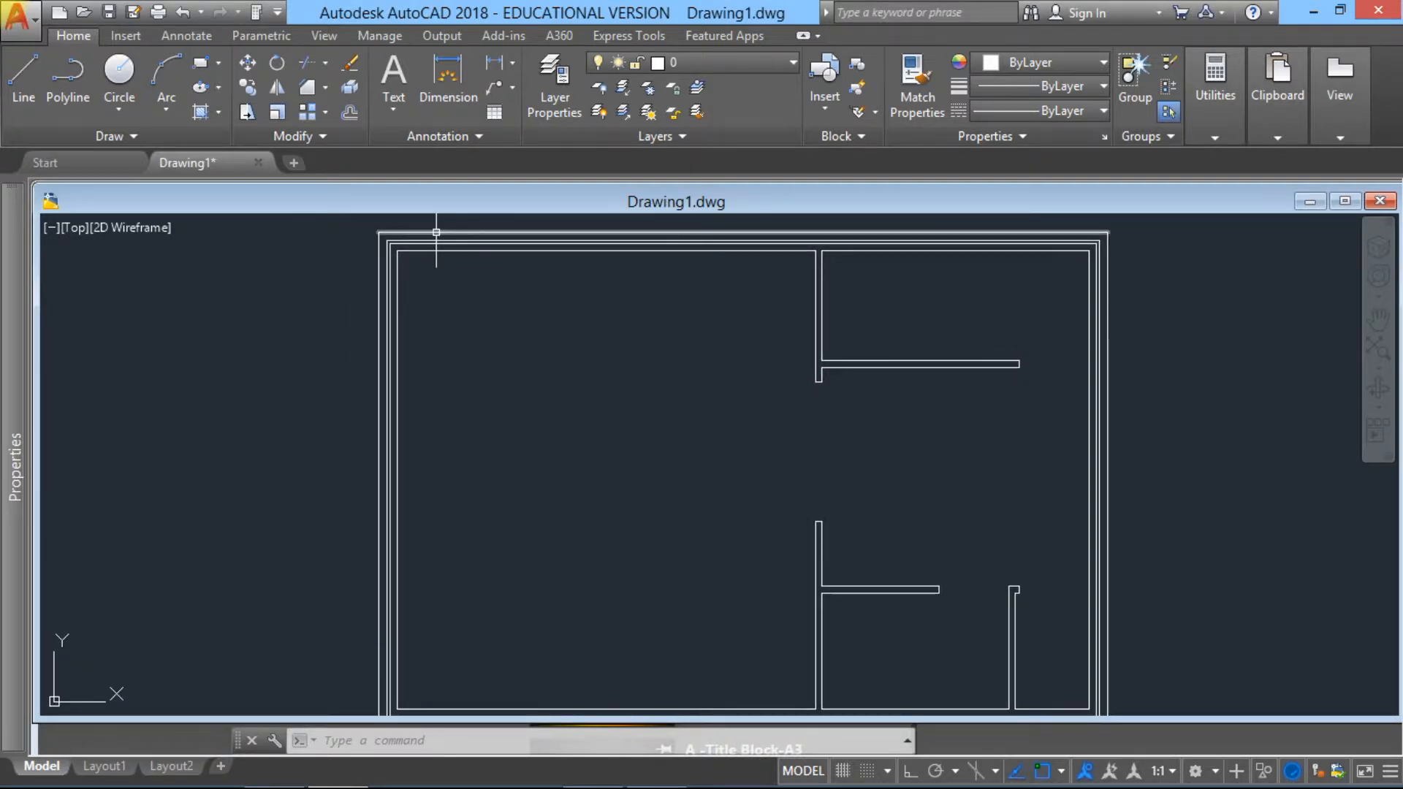
click(349, 114)
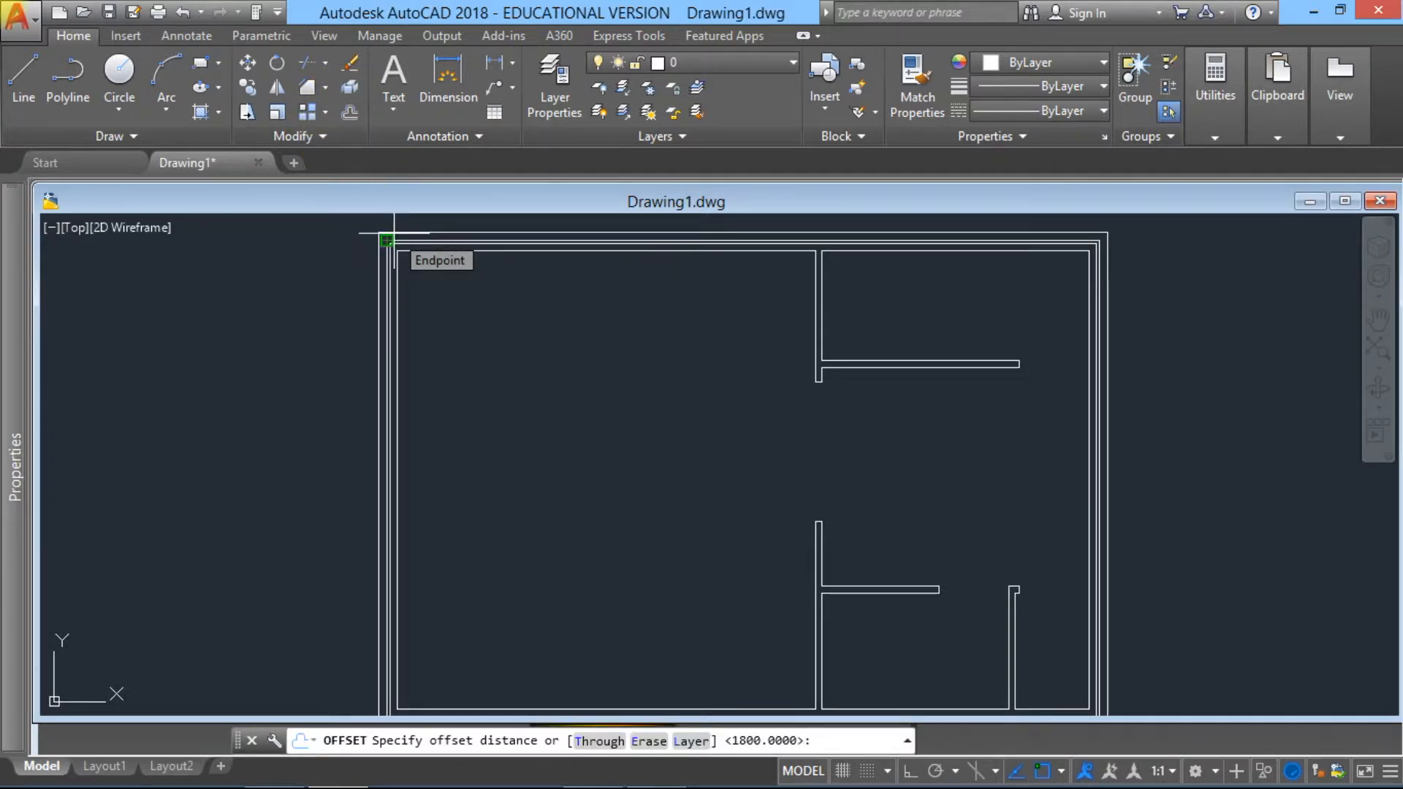
text(400)
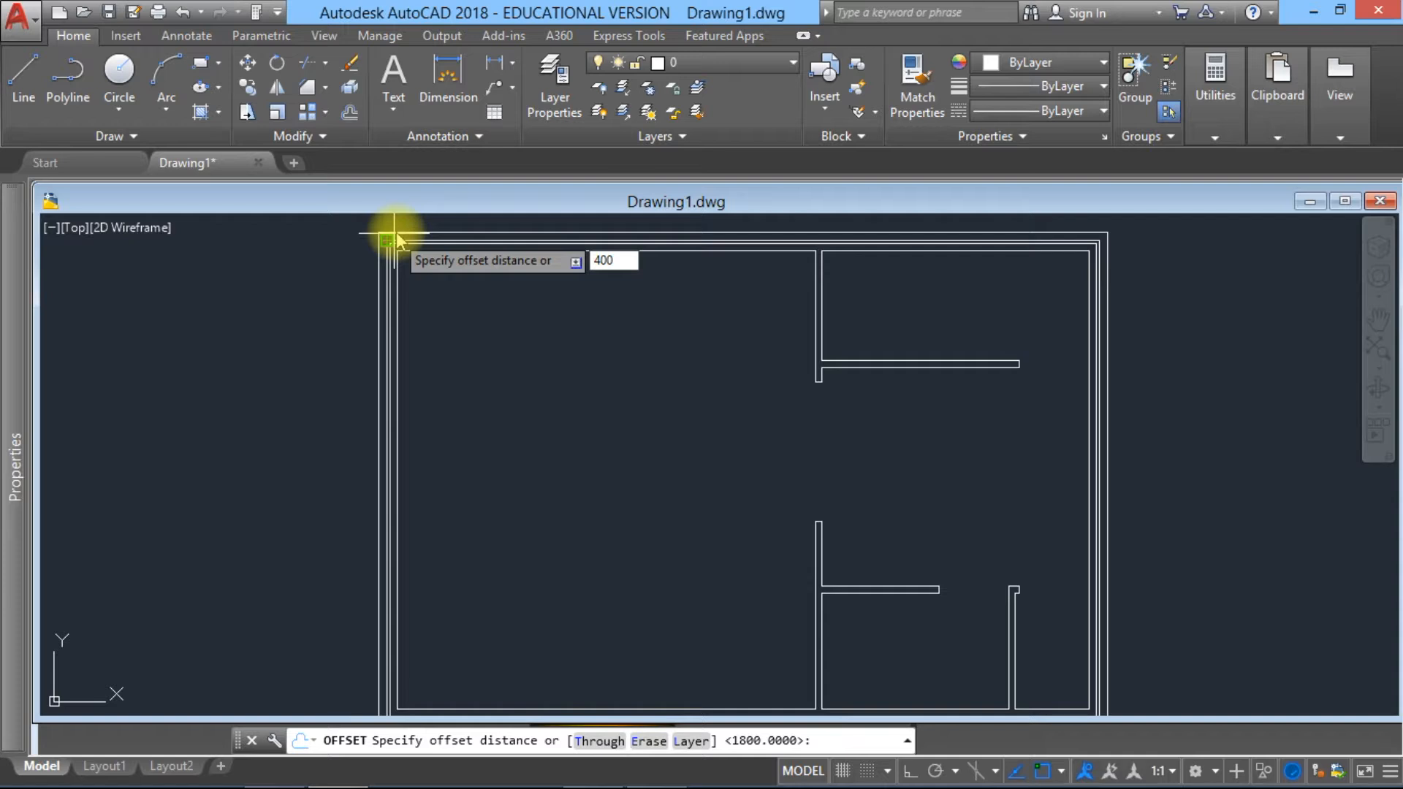
key(Return)
click(398, 229)
click(416, 312)
key(Escape)
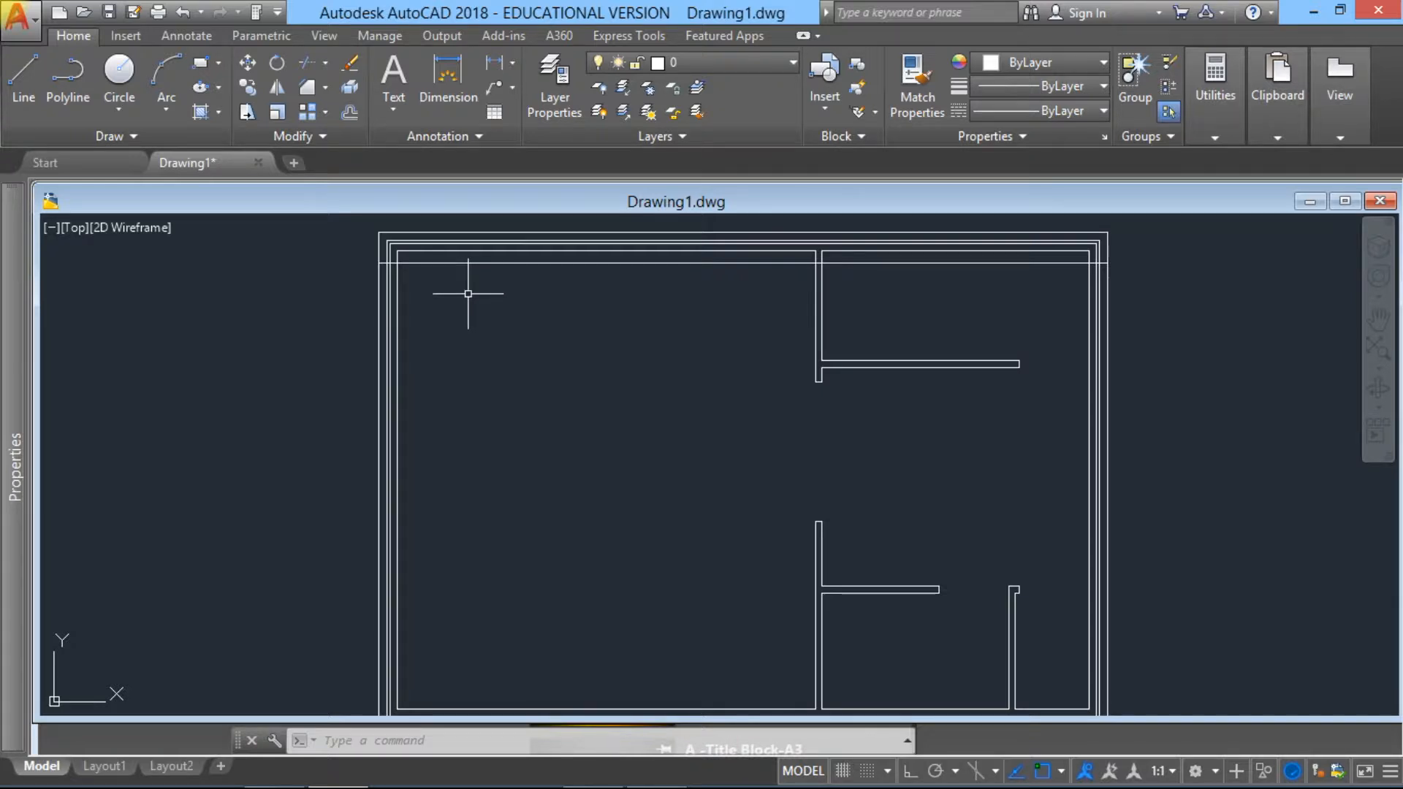
Step: Offset the new horizontal line below the top cavity wall 2650 units downward
click(351, 116)
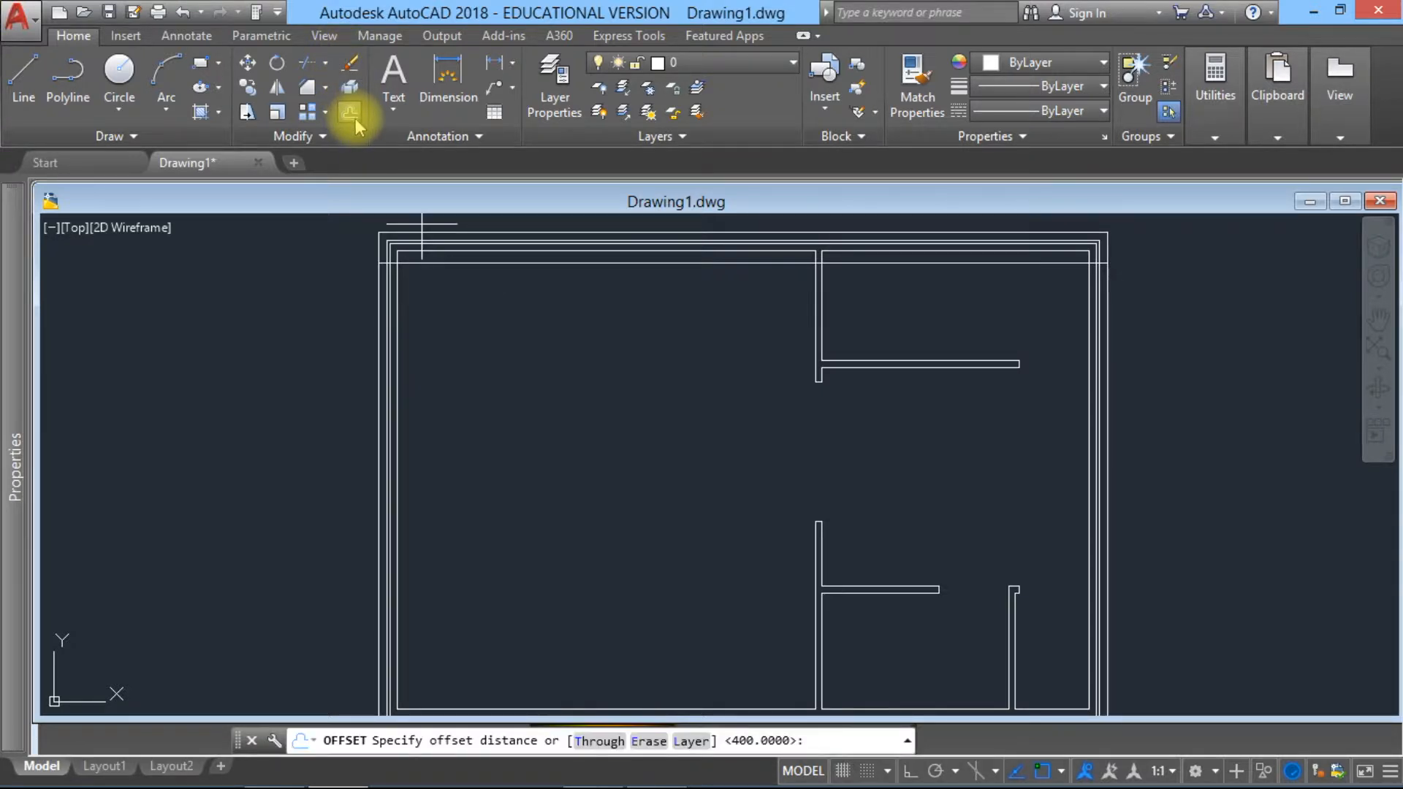
text(2650)
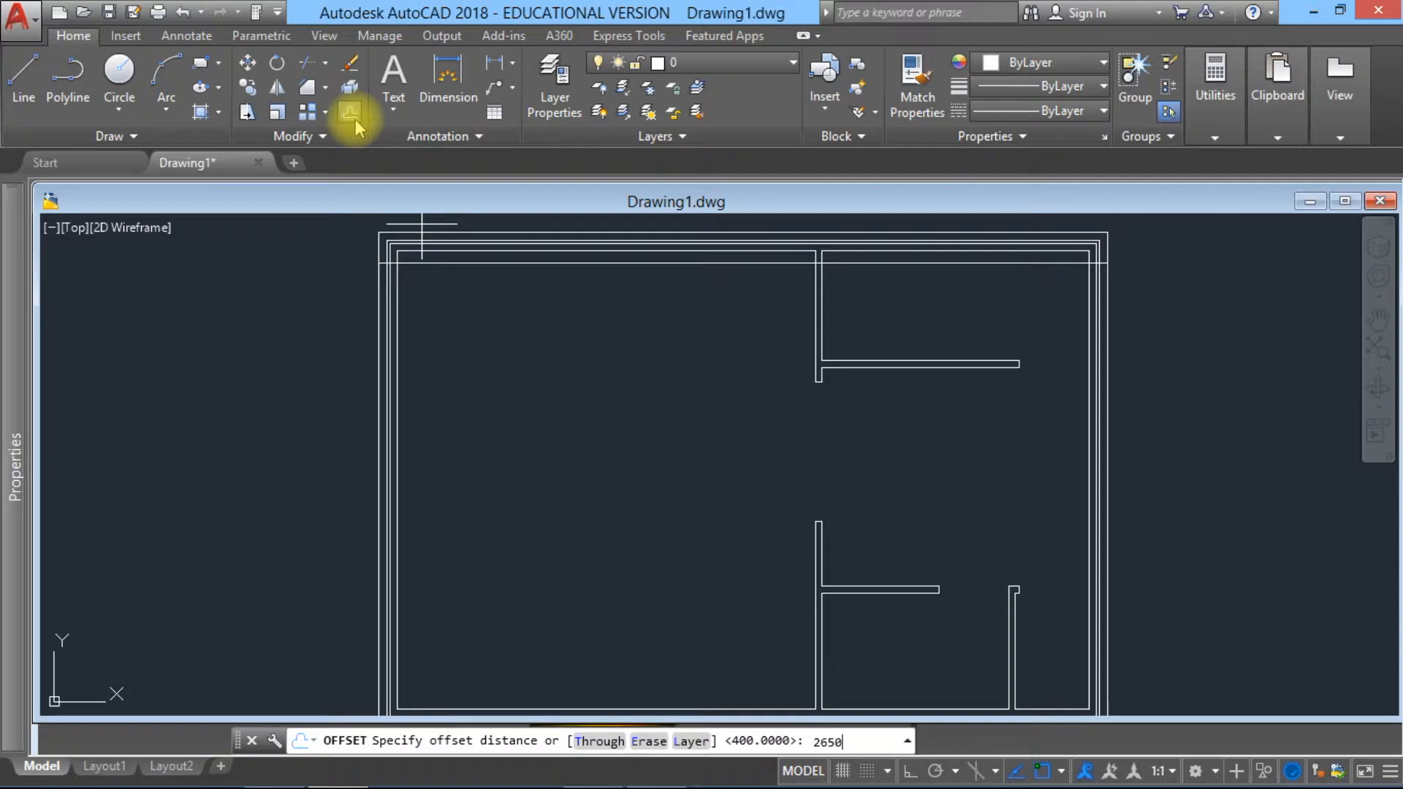
key(Return)
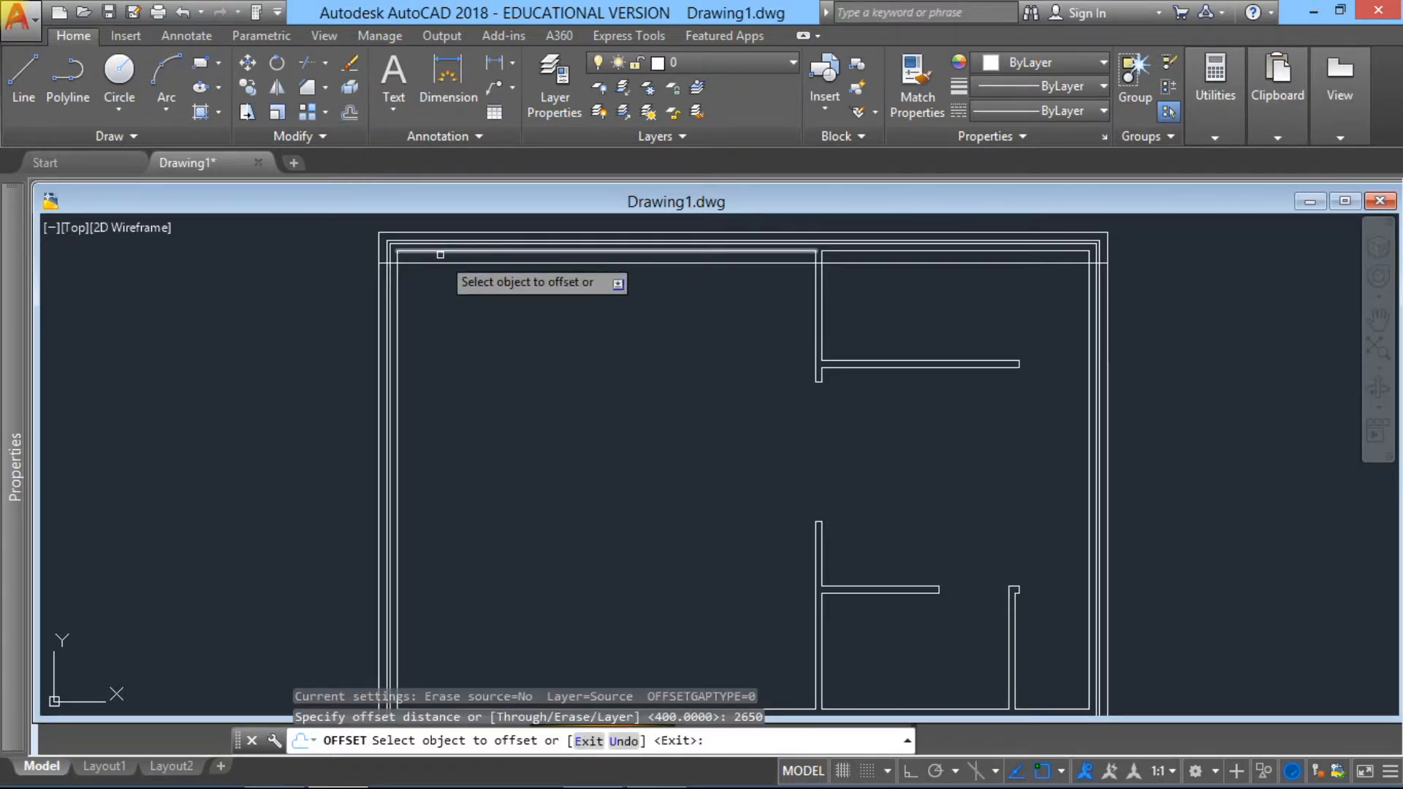
click(439, 262)
click(431, 446)
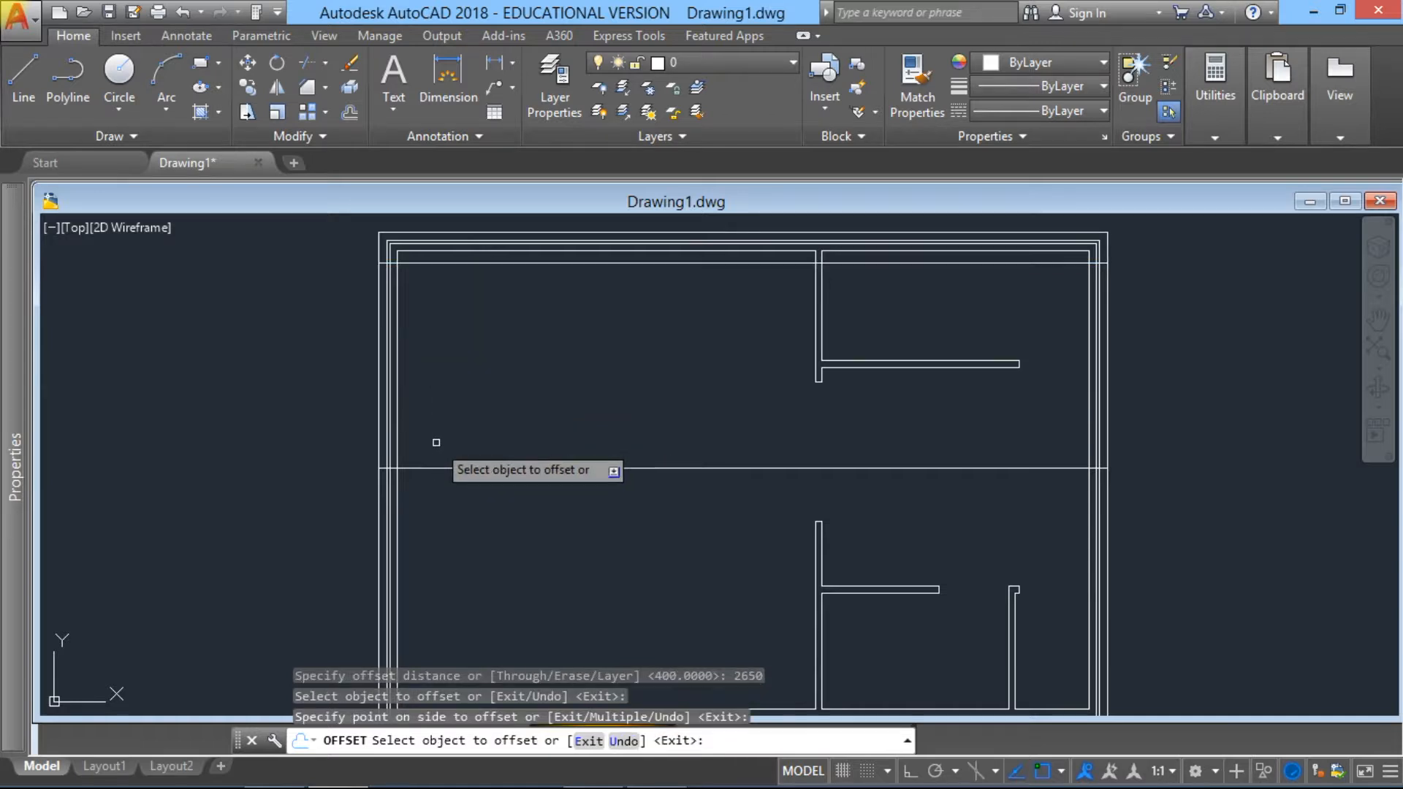
key(Escape)
Step: Offset the horizontal line crossing the middle of the plan 300 units downward
right_click(431, 468)
click(473, 495)
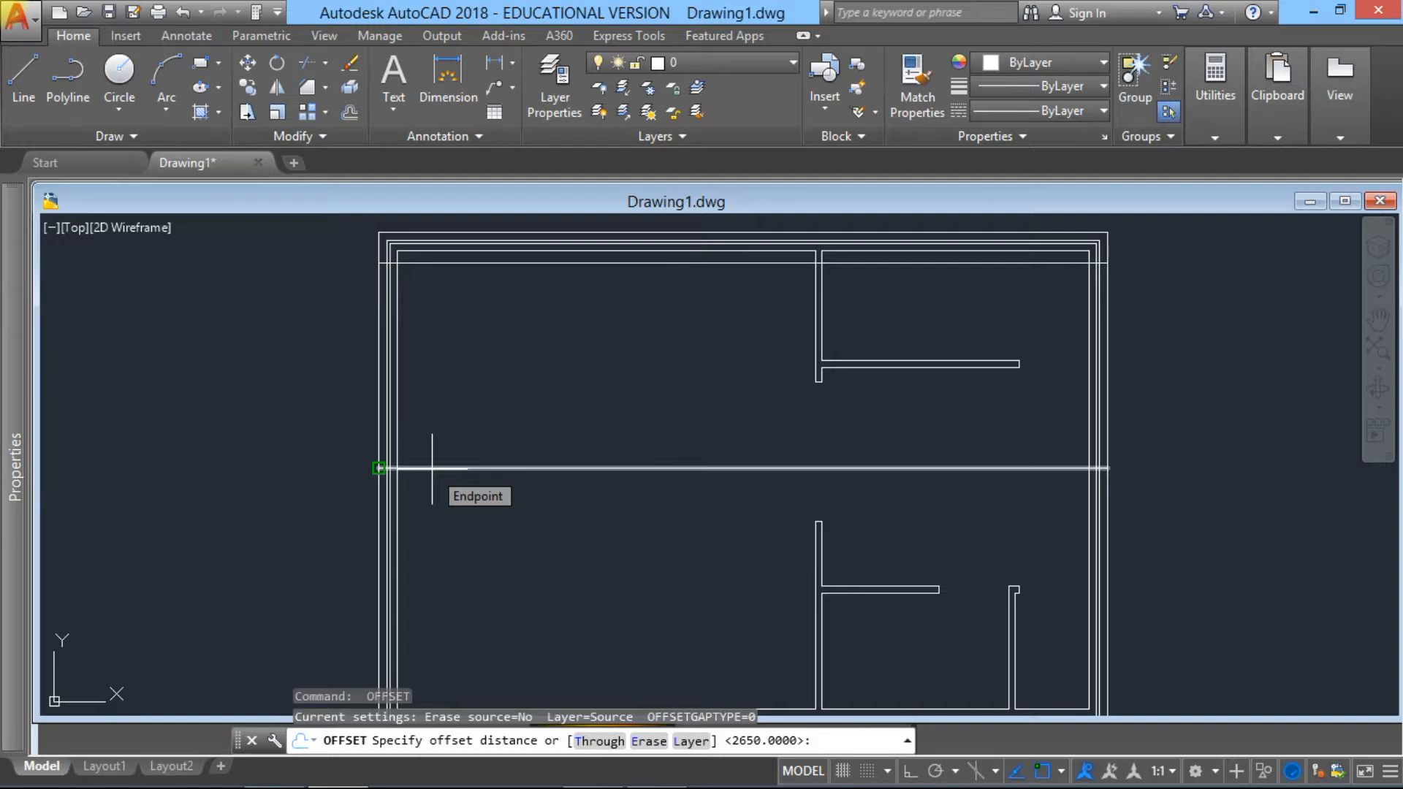
text(300)
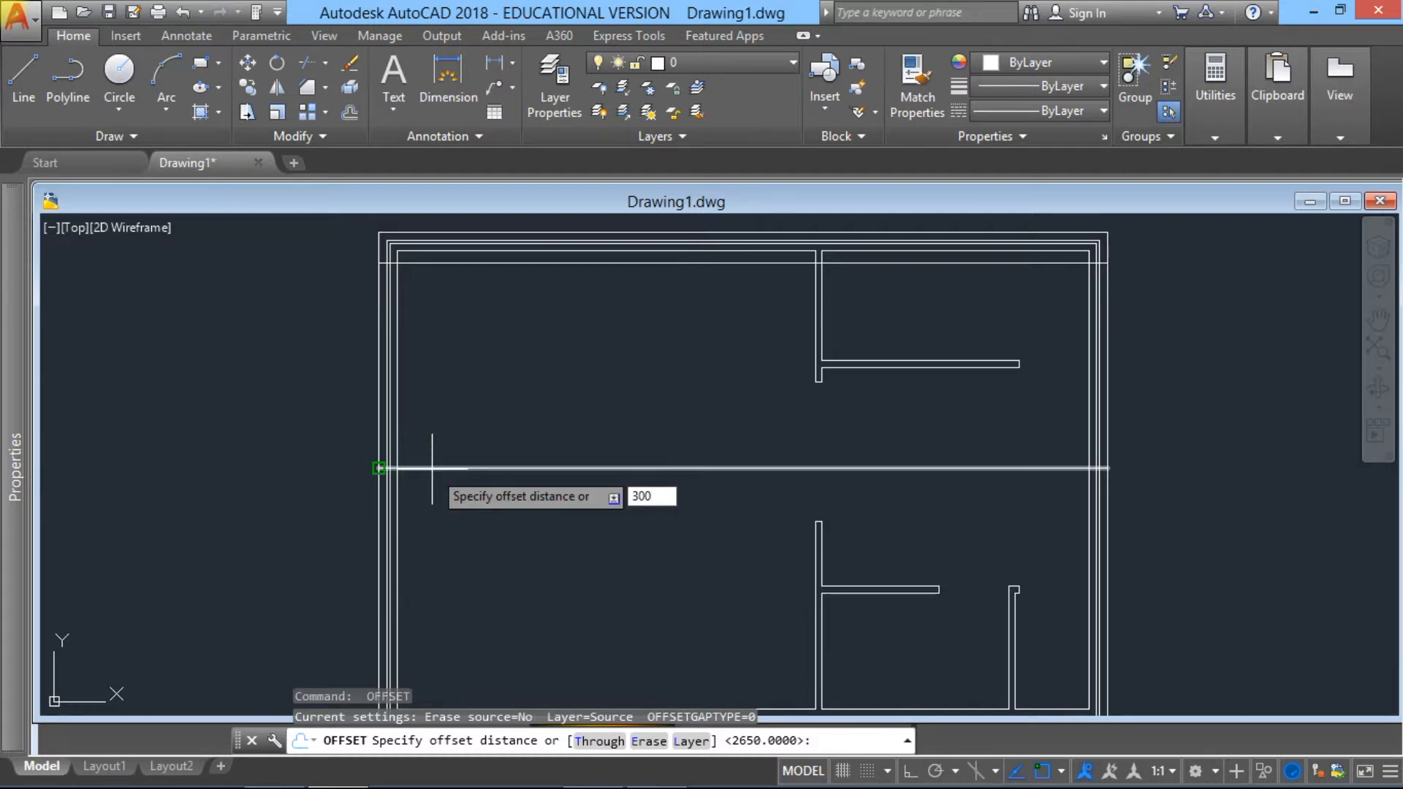
key(Return)
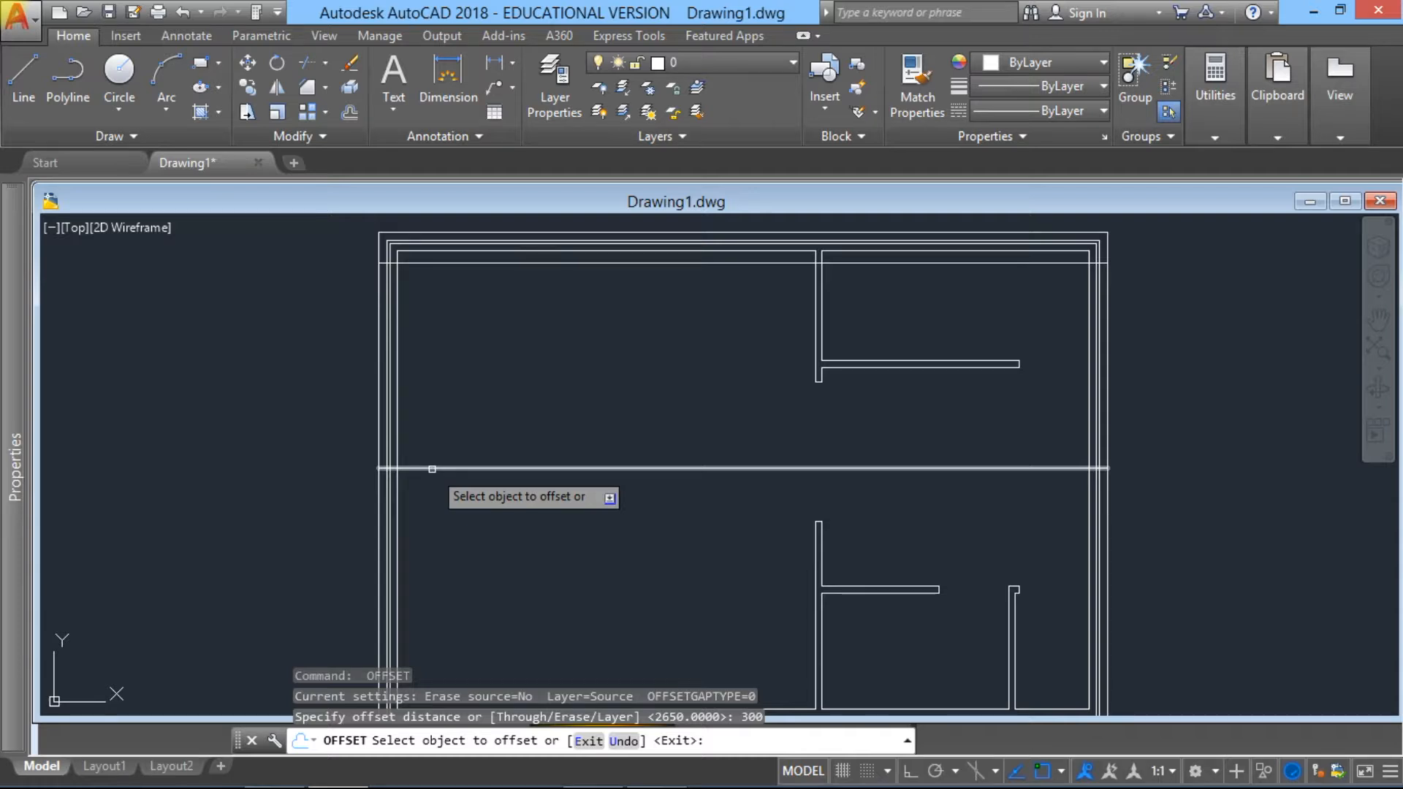
click(431, 469)
click(429, 536)
mouse_move(440, 514)
middle_down()
mouse_move(426, 370)
mouse_move(442, 387)
middle_up()
key(Escape)
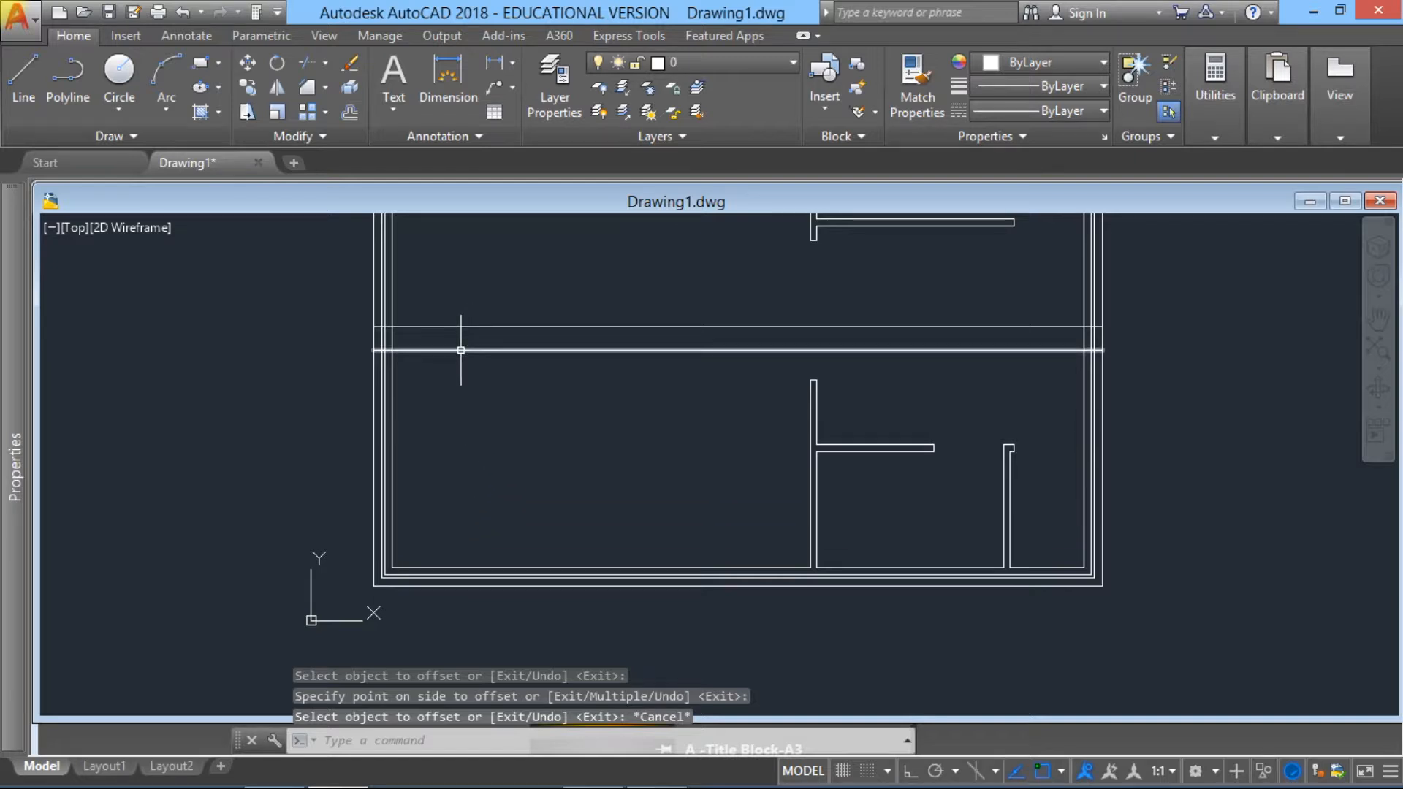
Step: Offset the lower of the two middle horizontal lines 2650 units downward, near the bottom cavity wall
key(Return)
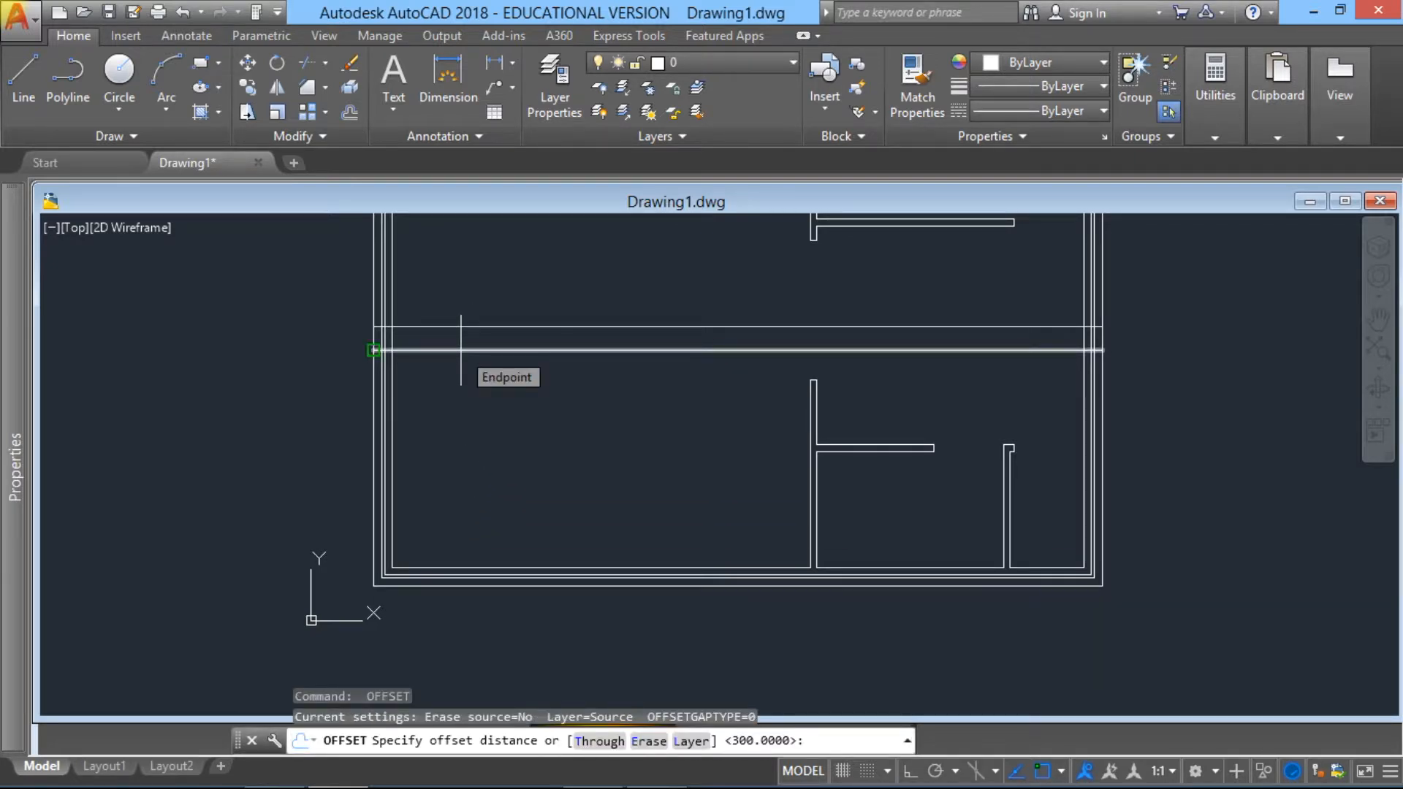
text(2)
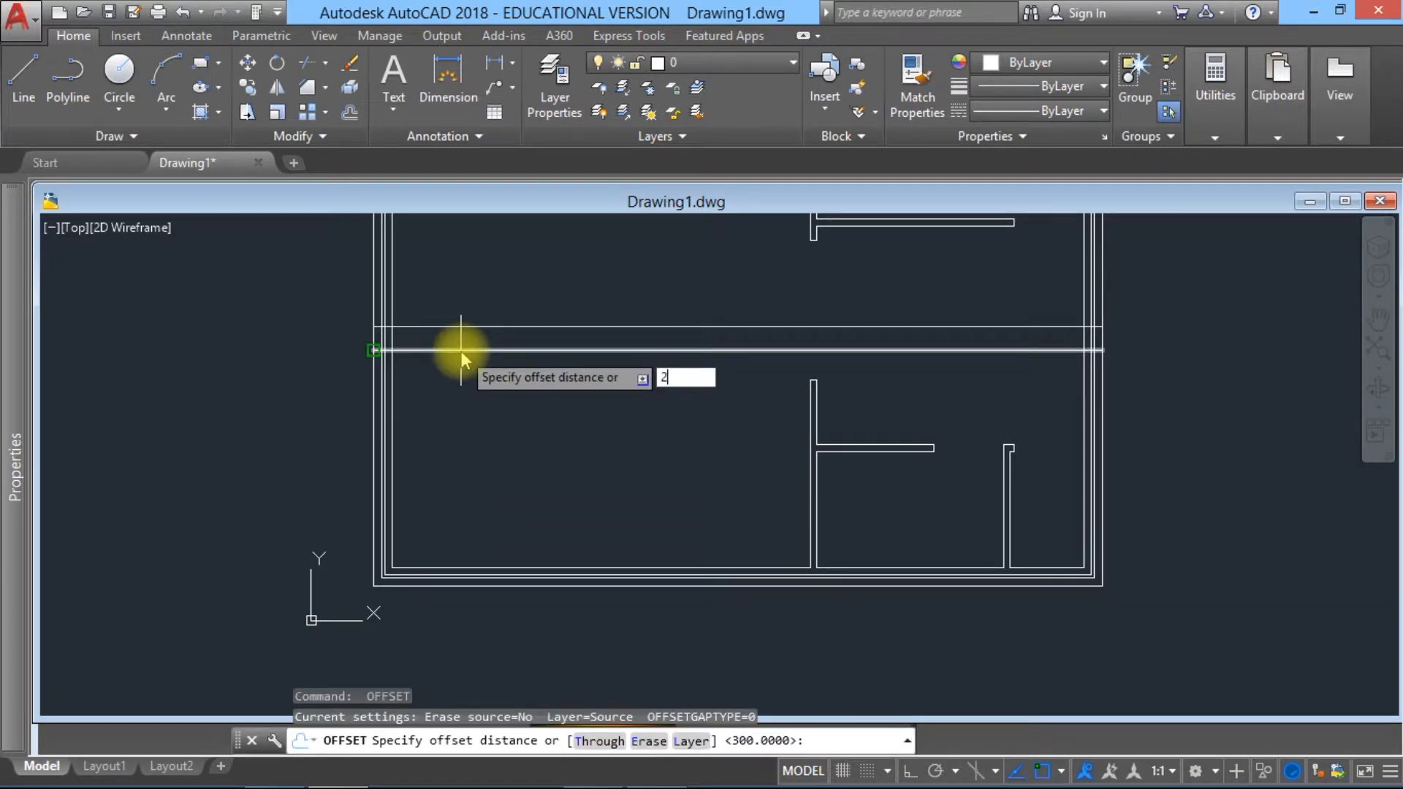
text(650)
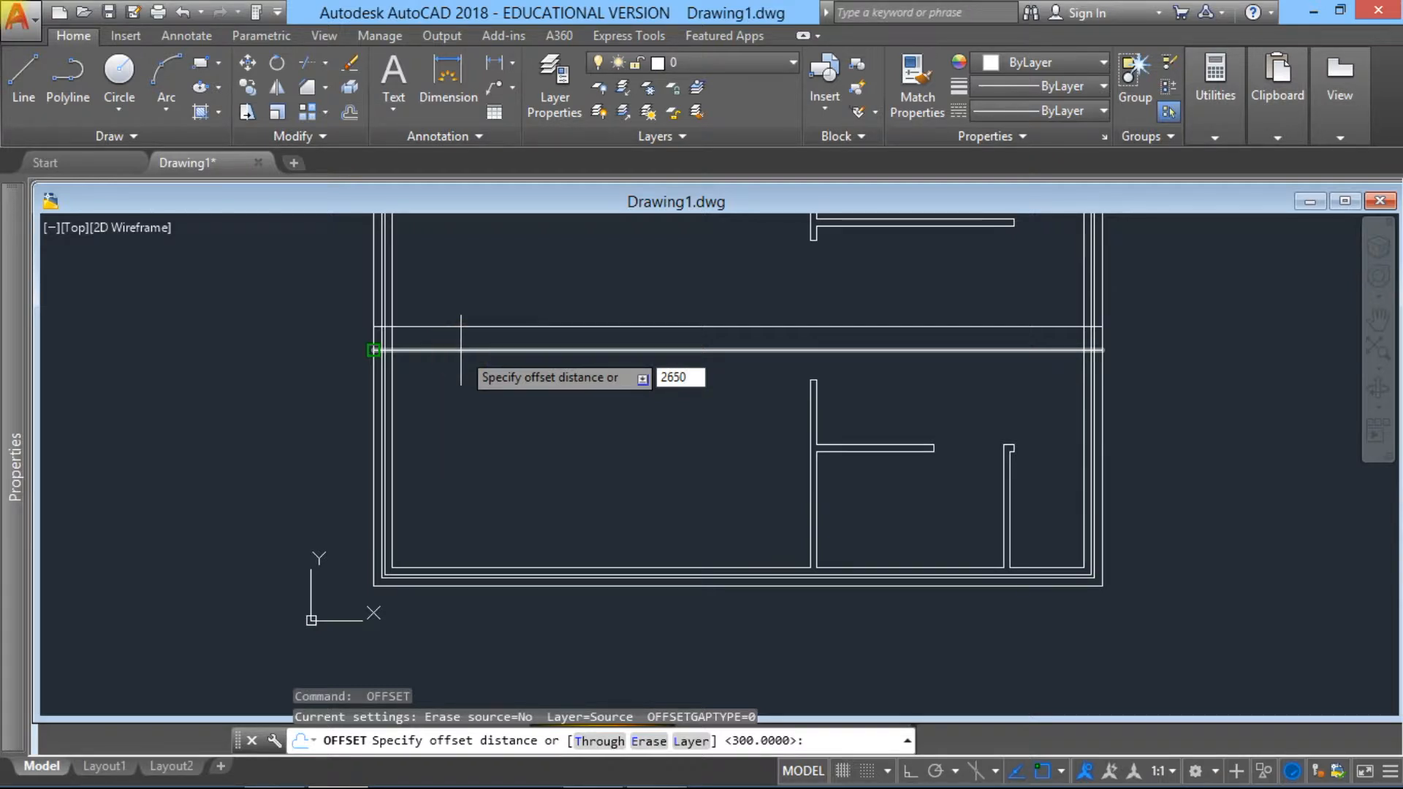
key(Return)
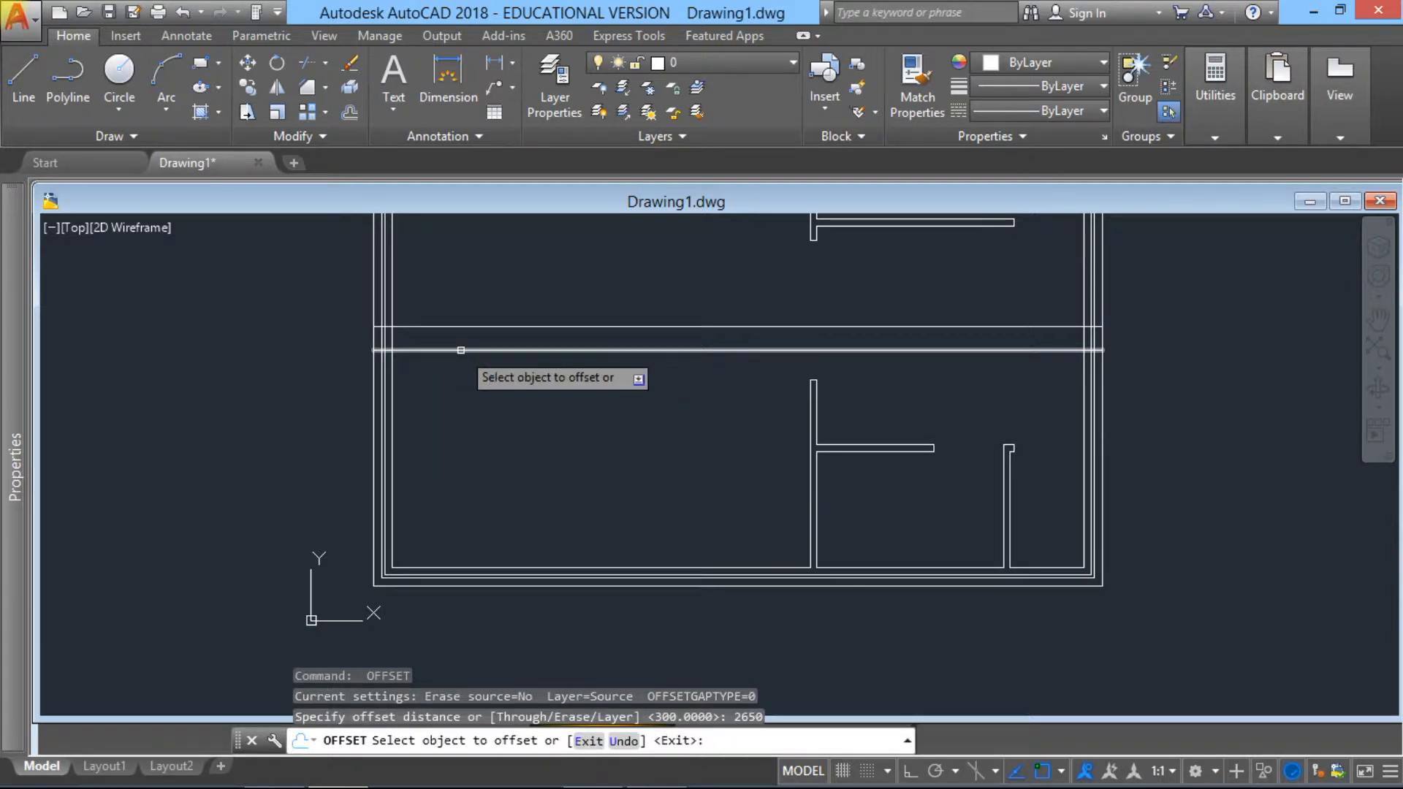
click(460, 350)
click(438, 416)
key(Escape)
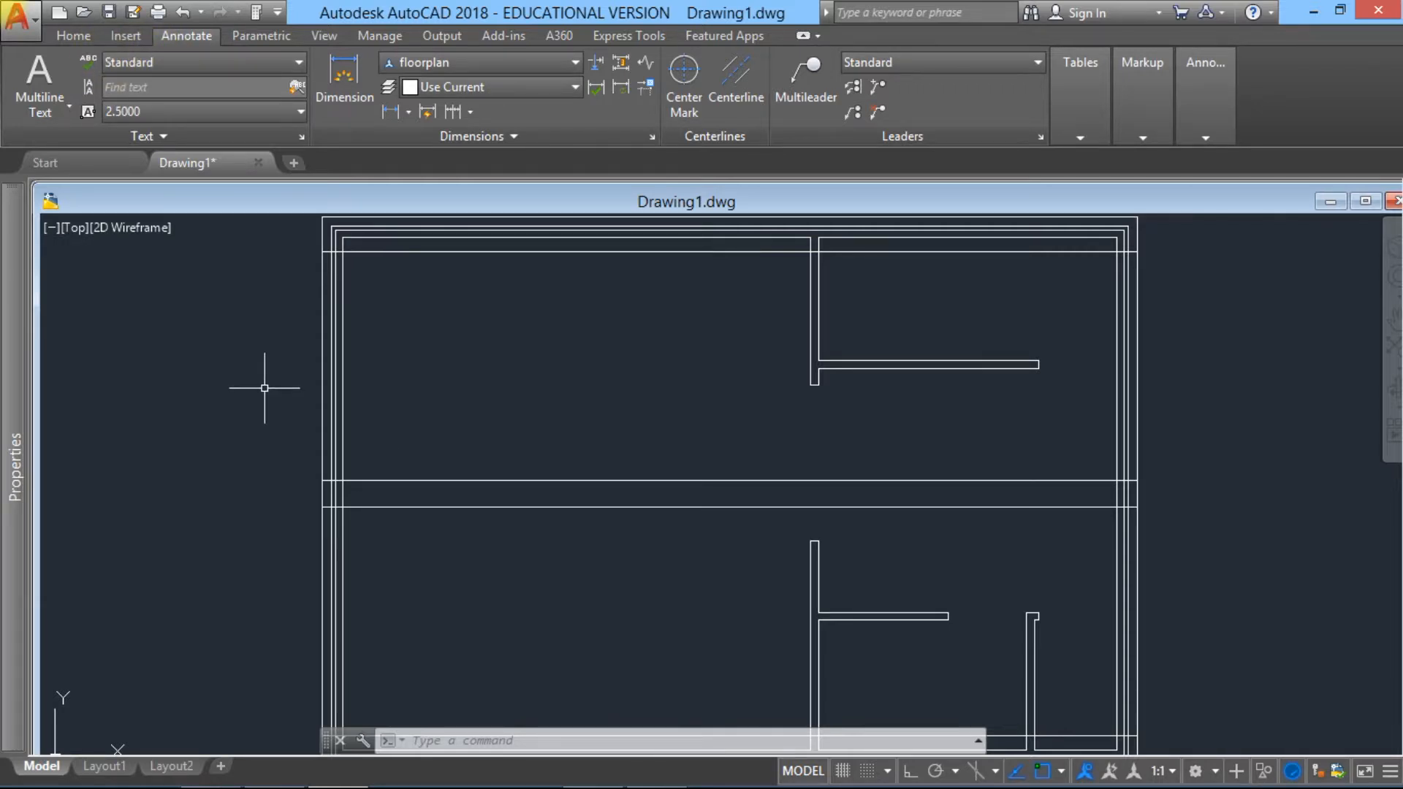
Step: Trim the uppermost offset line back to the left cavity wall, using the wall's lines and the horizontal offset lines as cutting edges
click(69, 38)
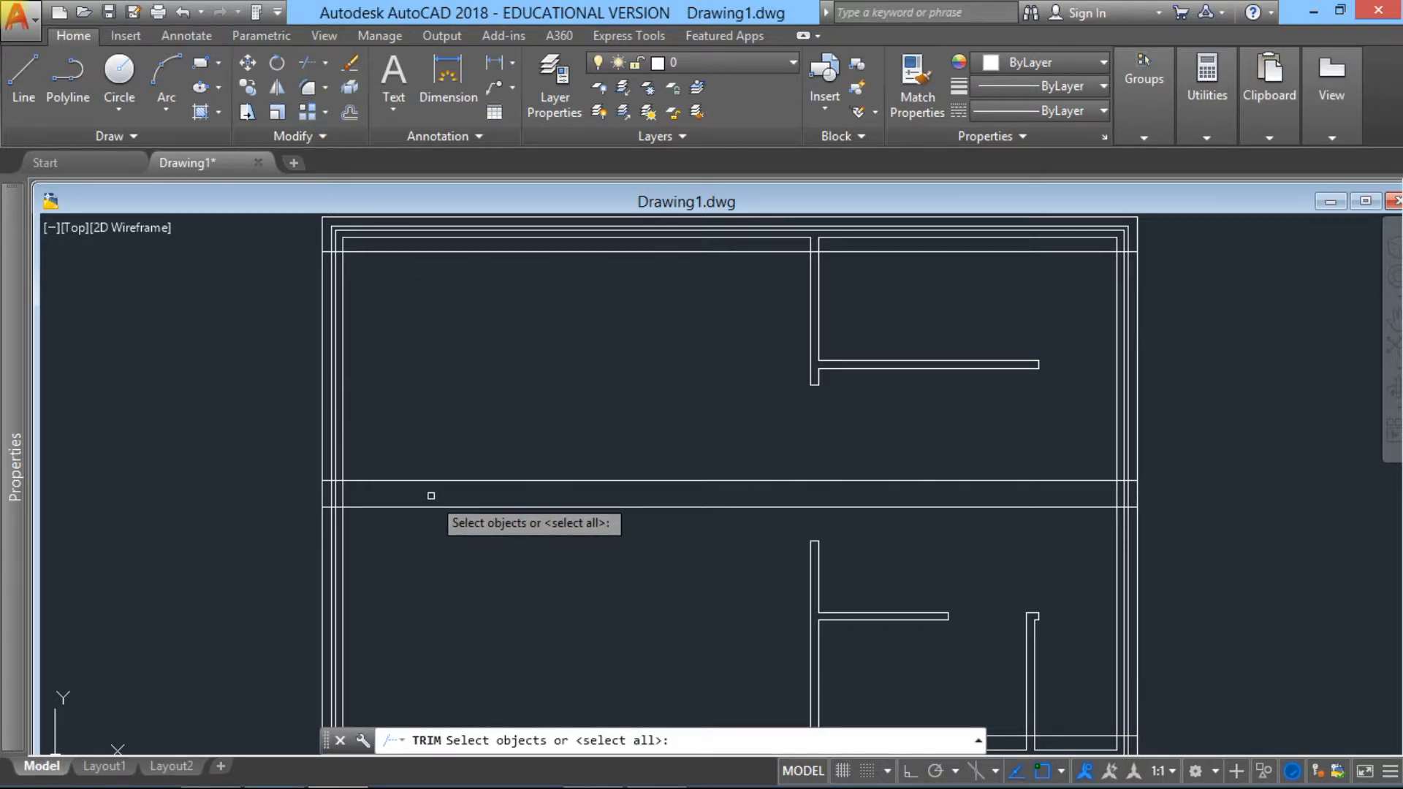
click(431, 496)
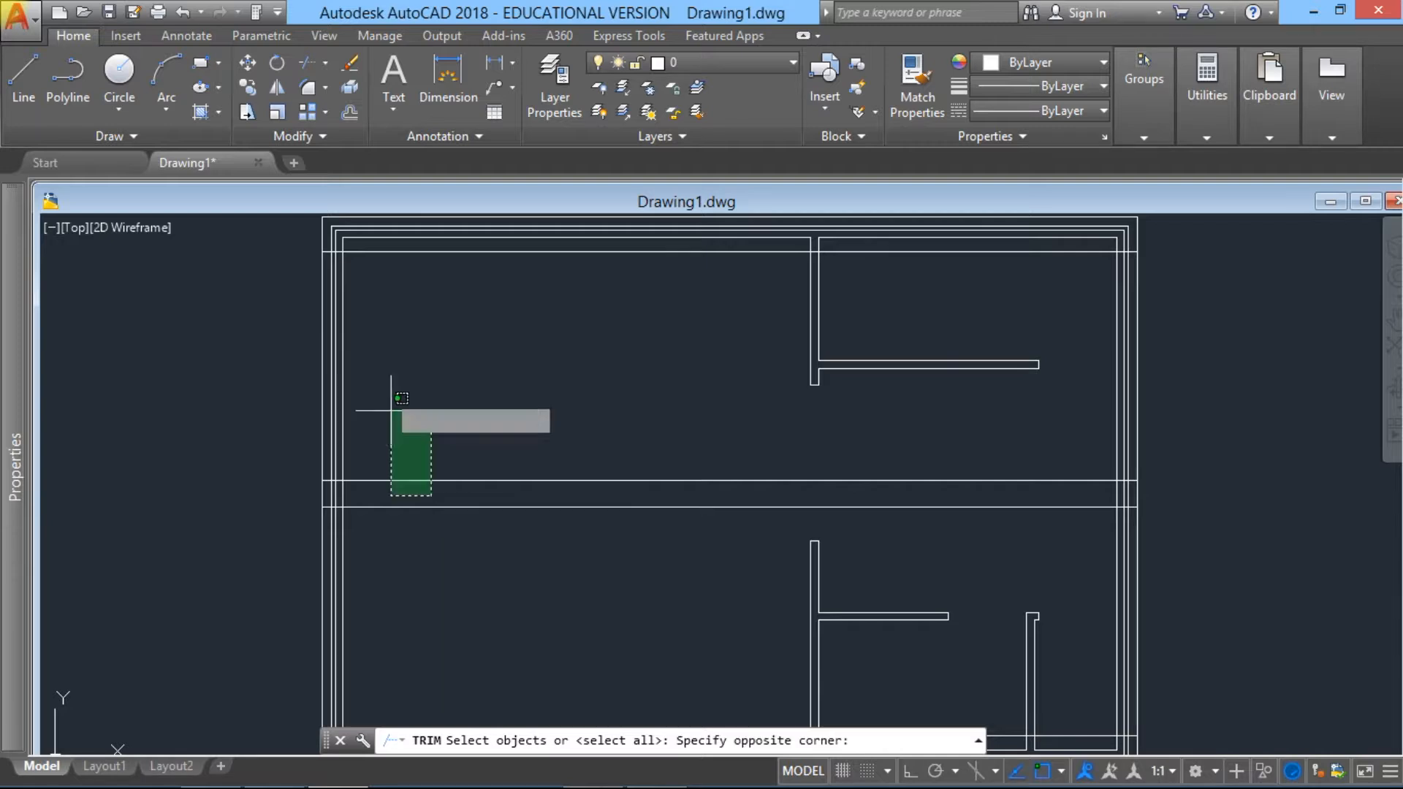
click(296, 249)
middle_drag(442, 606, 466, 449)
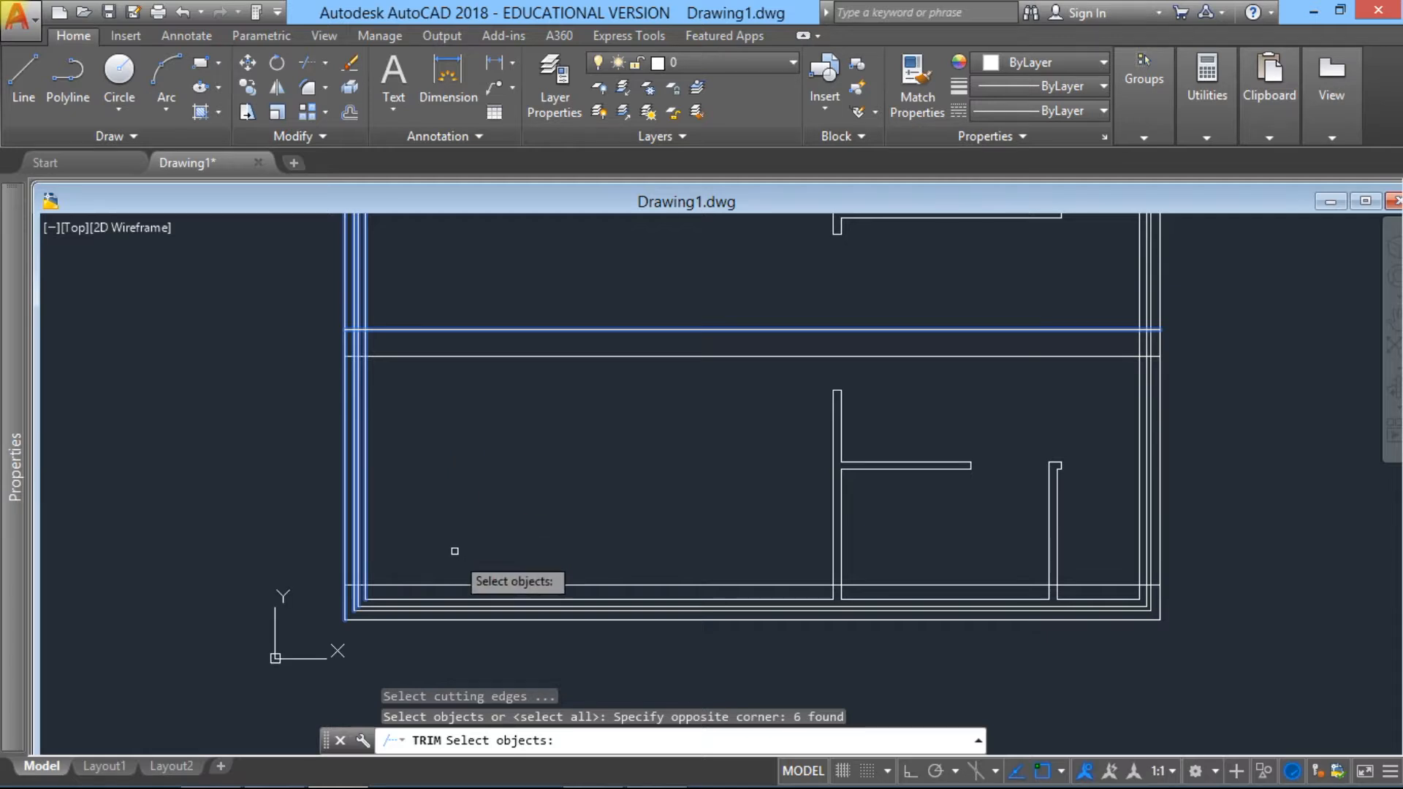
click(449, 590)
click(244, 276)
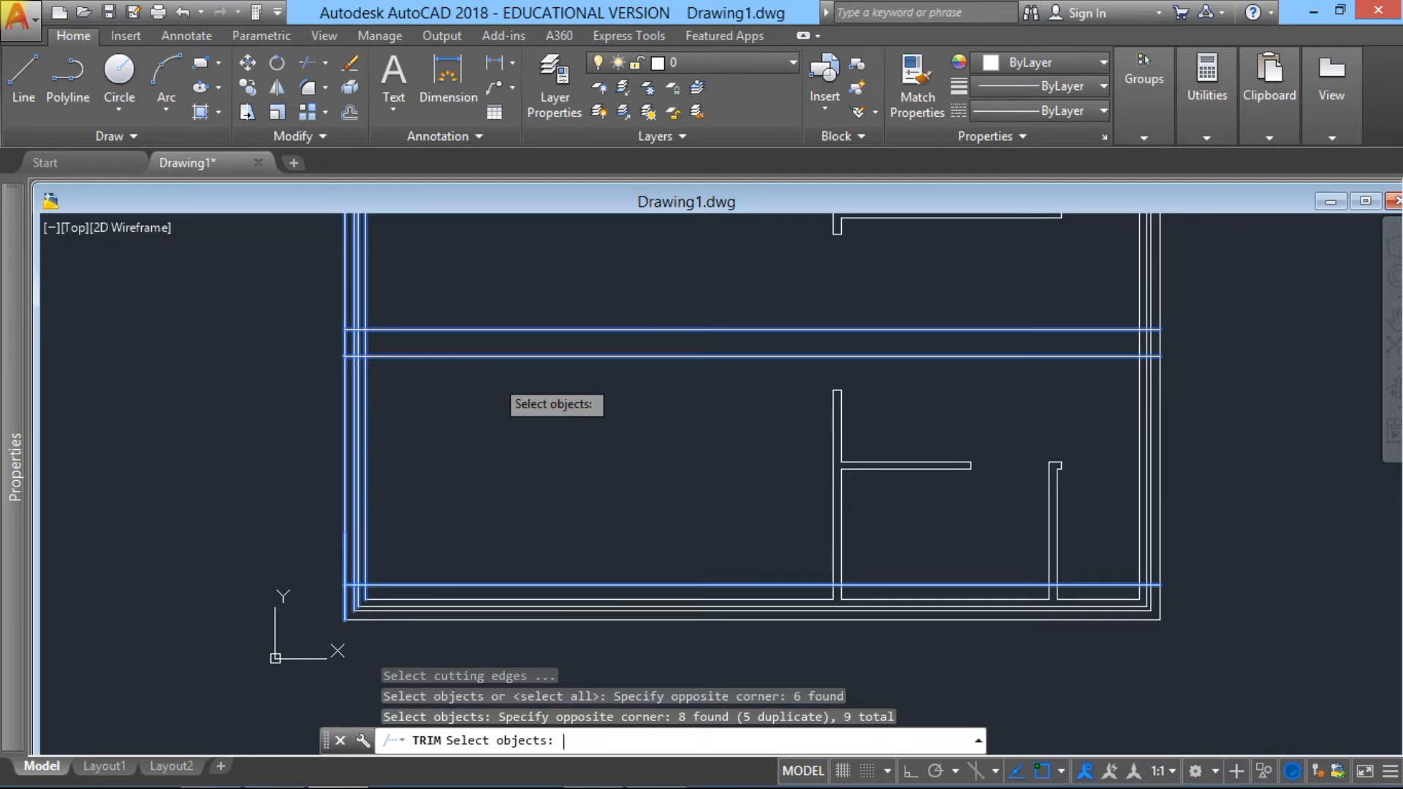
key(Return)
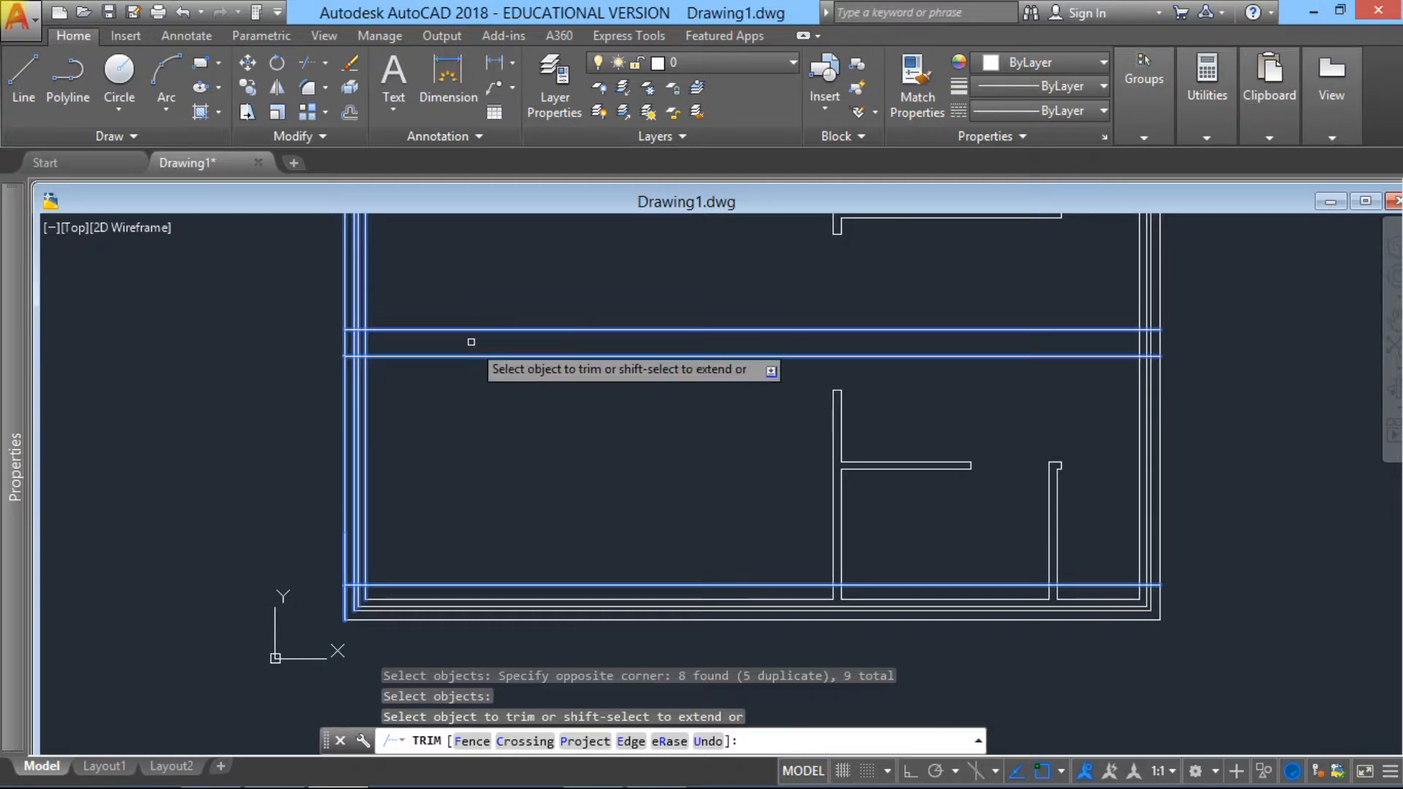
middle_drag(470, 342, 445, 568)
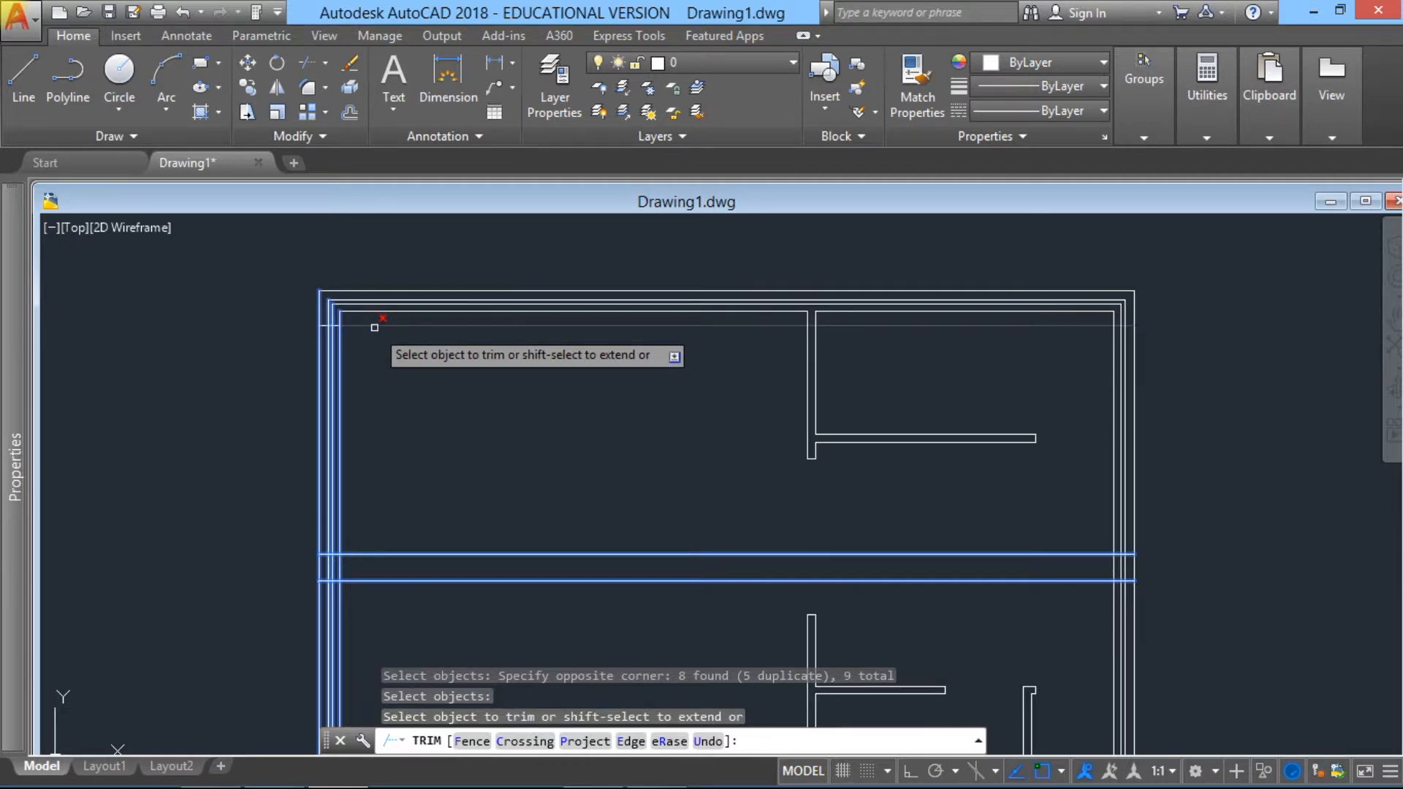
click(374, 327)
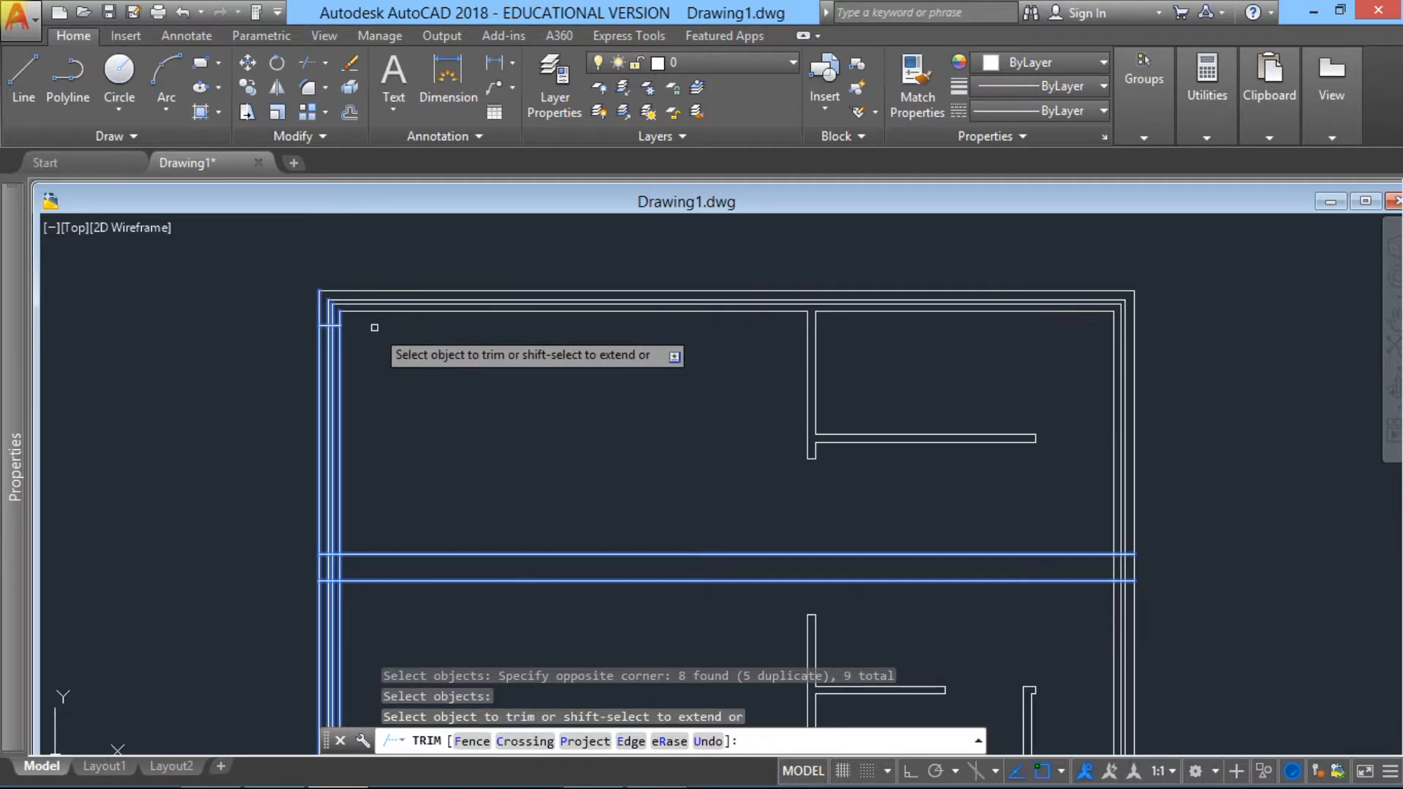
Step: Trim the left cavity wall's lines for the upper 2650-unit opening and cut the two middle offset lines back to the wall
click(336, 414)
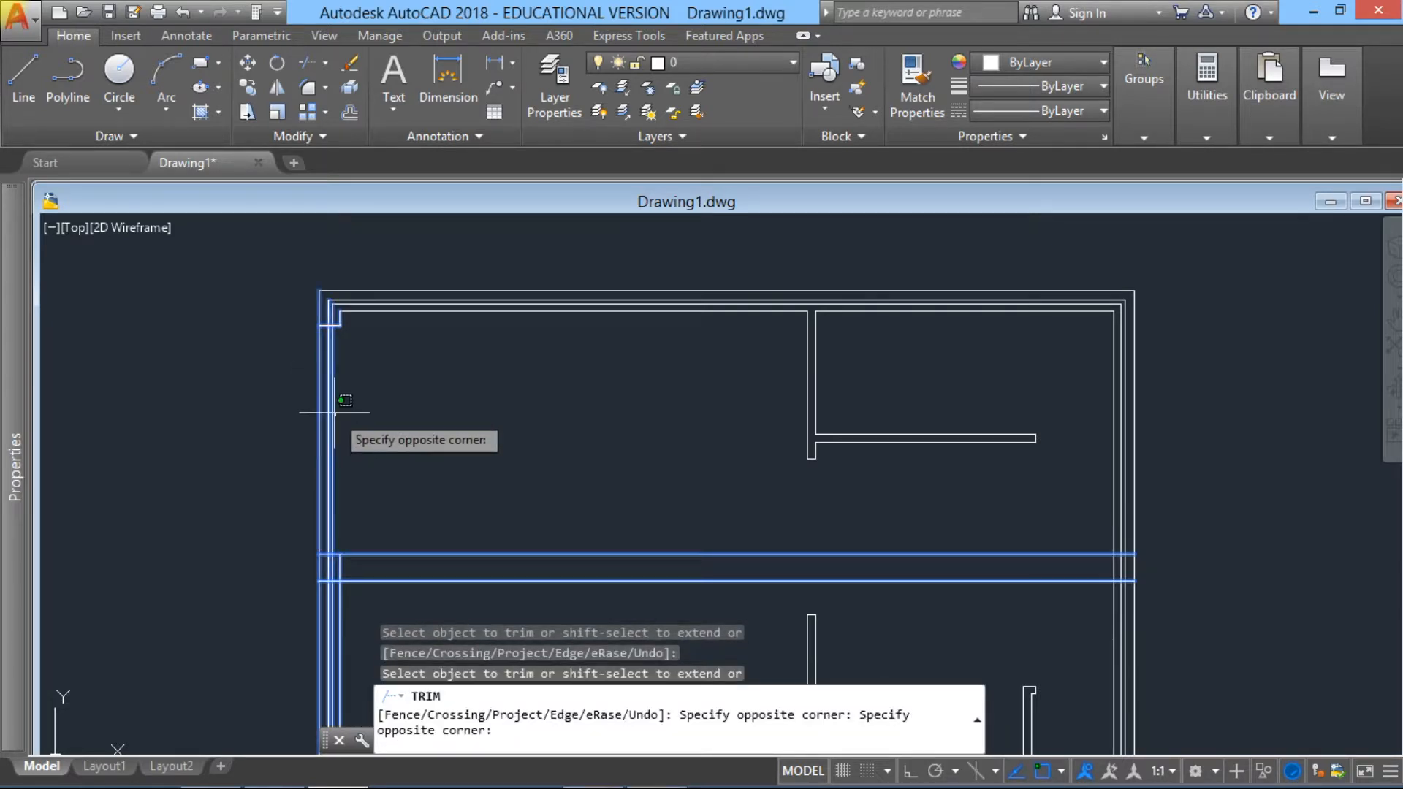
click(314, 408)
click(330, 419)
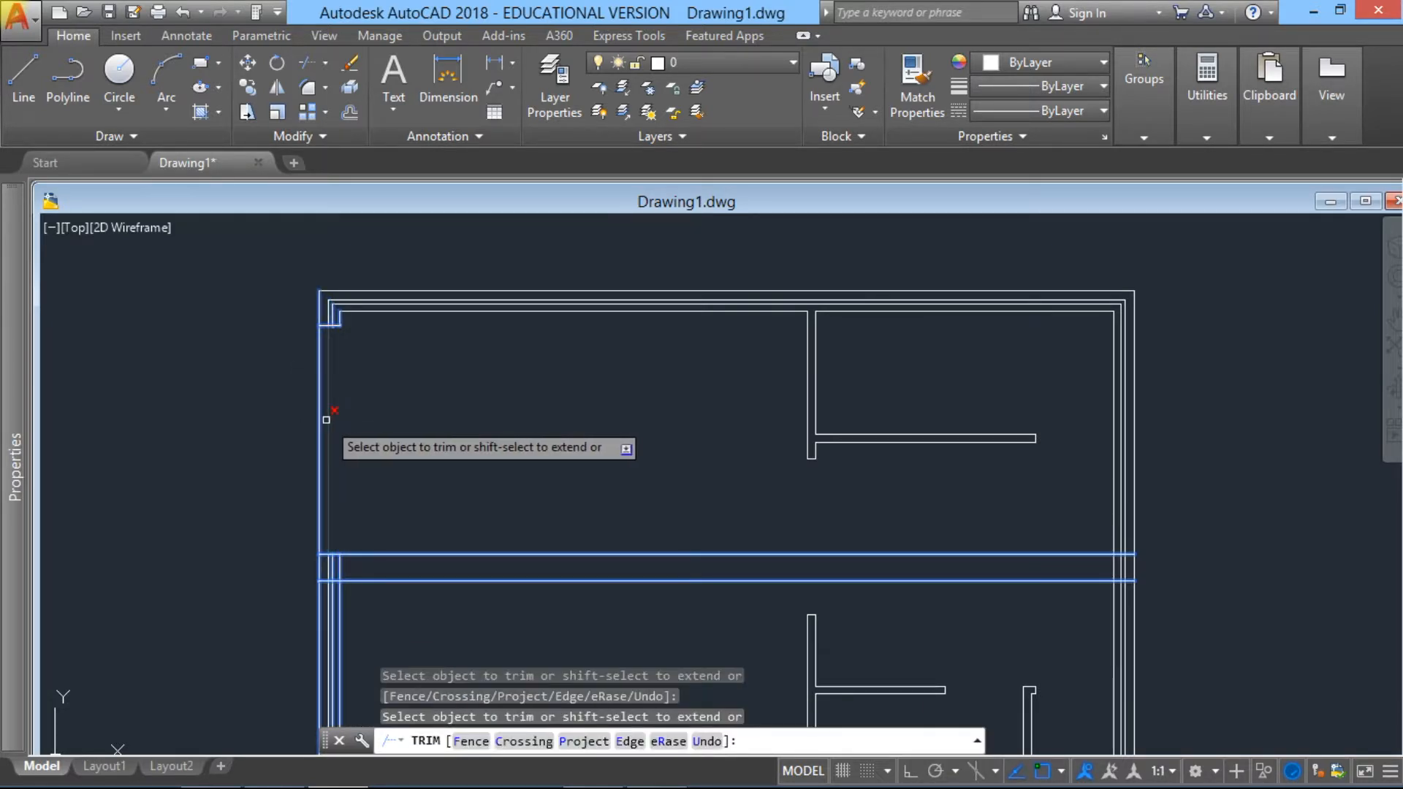
click(326, 419)
click(321, 419)
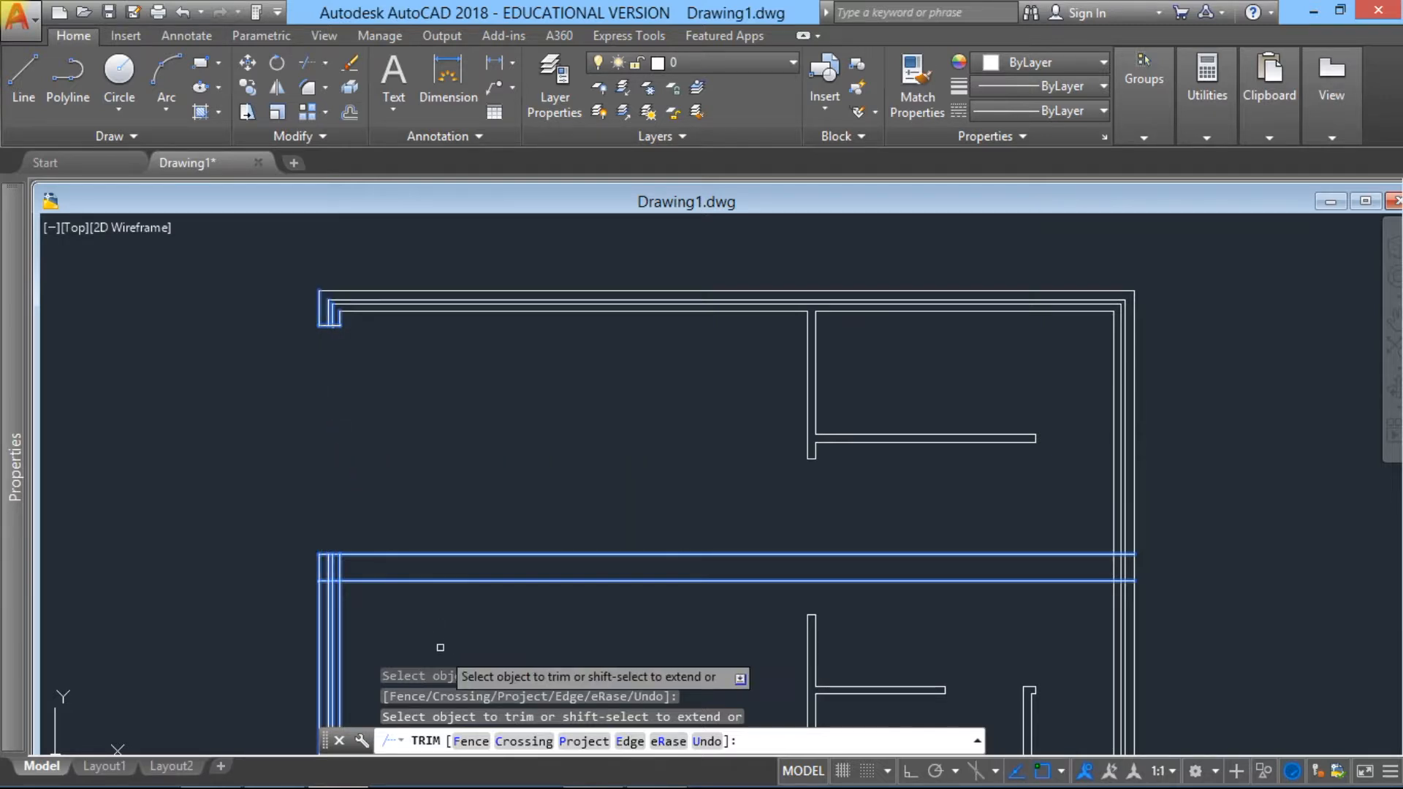
click(434, 581)
click(431, 554)
Step: Trim the left cavity wall's lines for the lower 2650-unit opening and cut the lowest offset line back to the wall
middle_drag(429, 563, 489, 357)
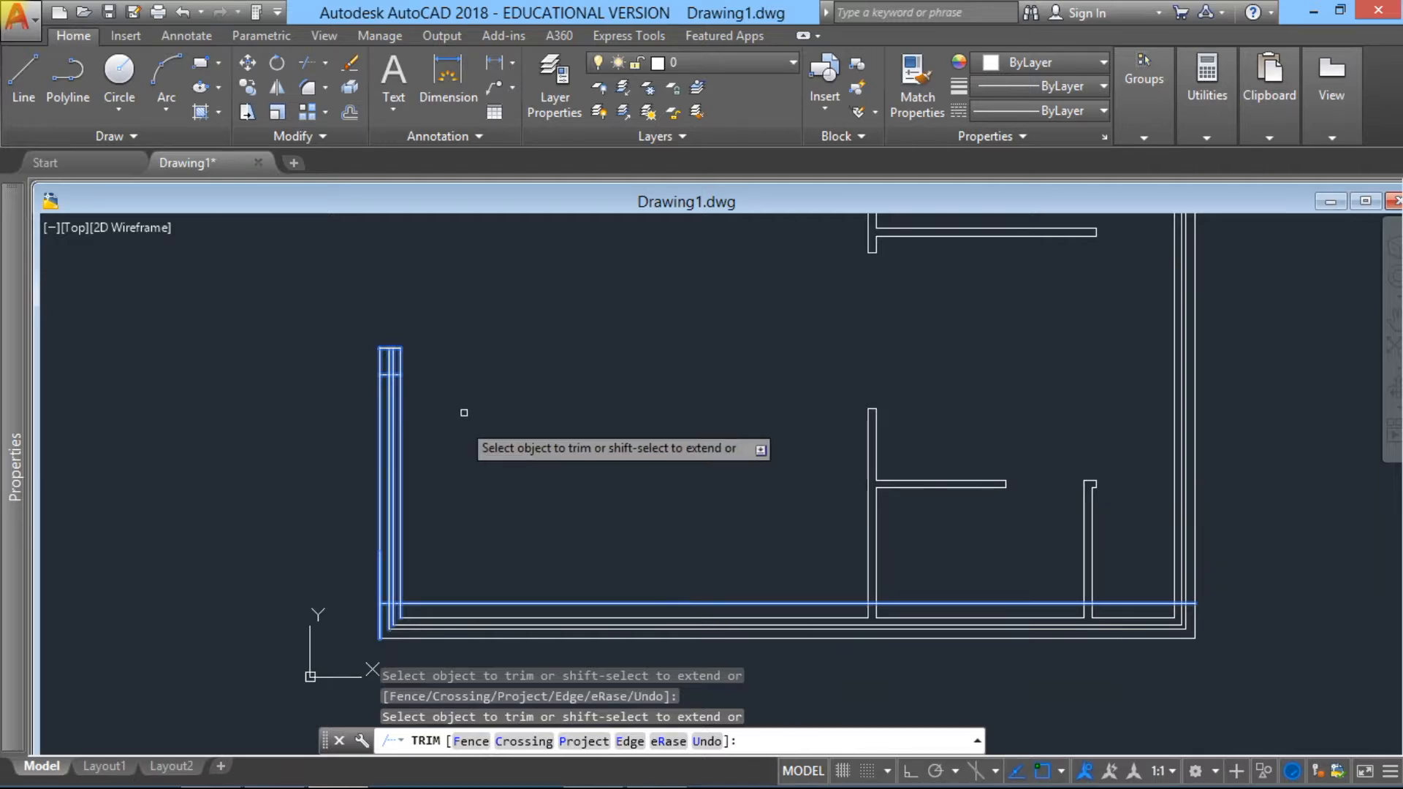
click(419, 475)
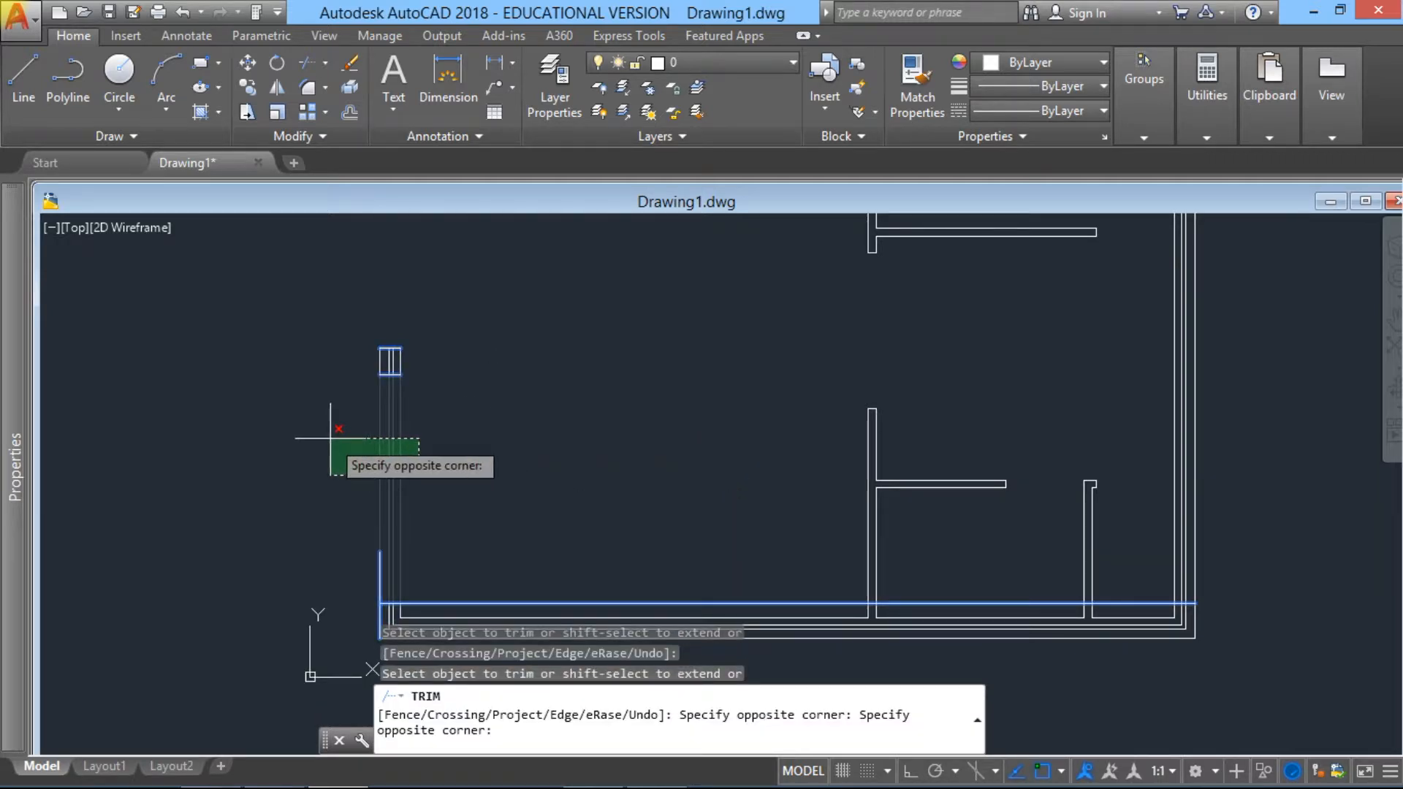
click(330, 439)
click(378, 578)
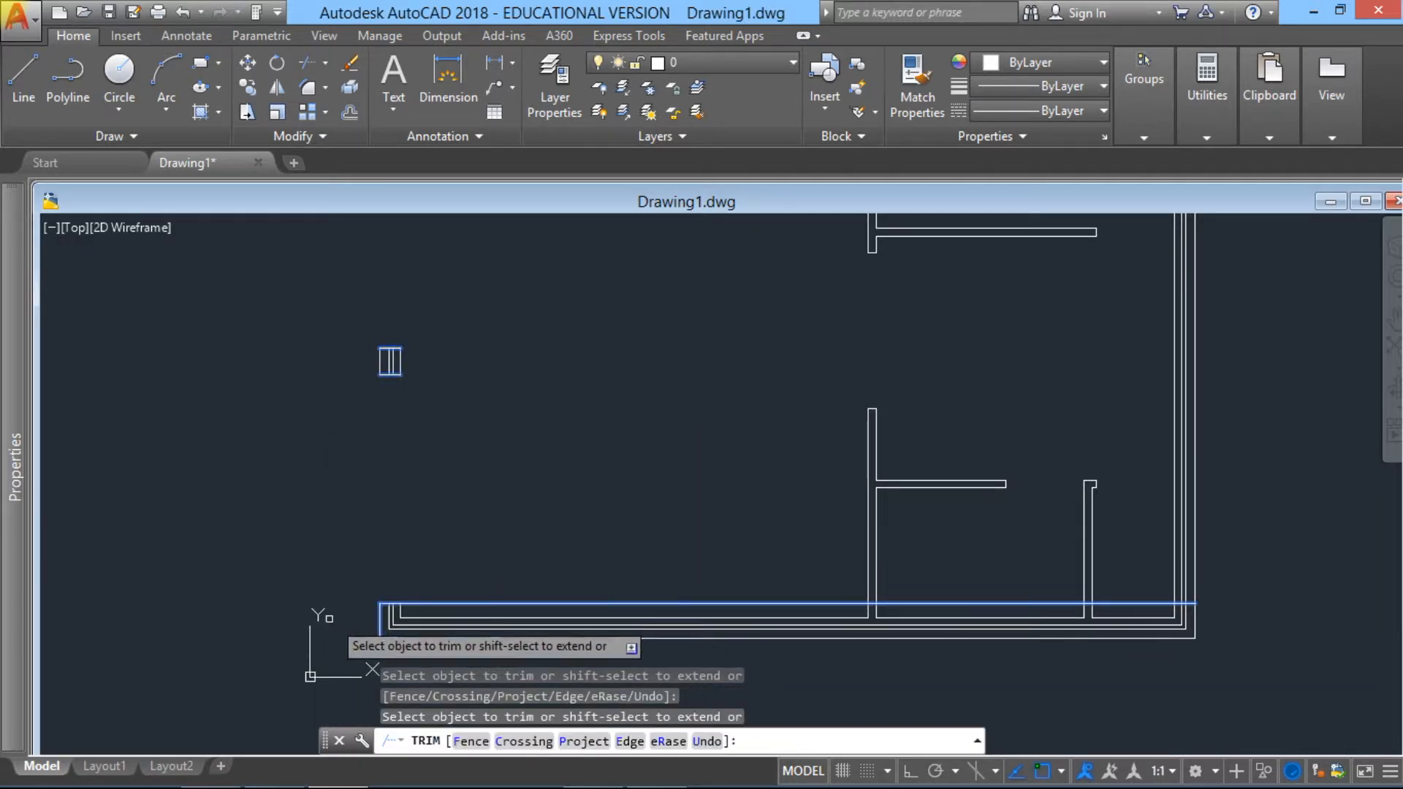
click(495, 603)
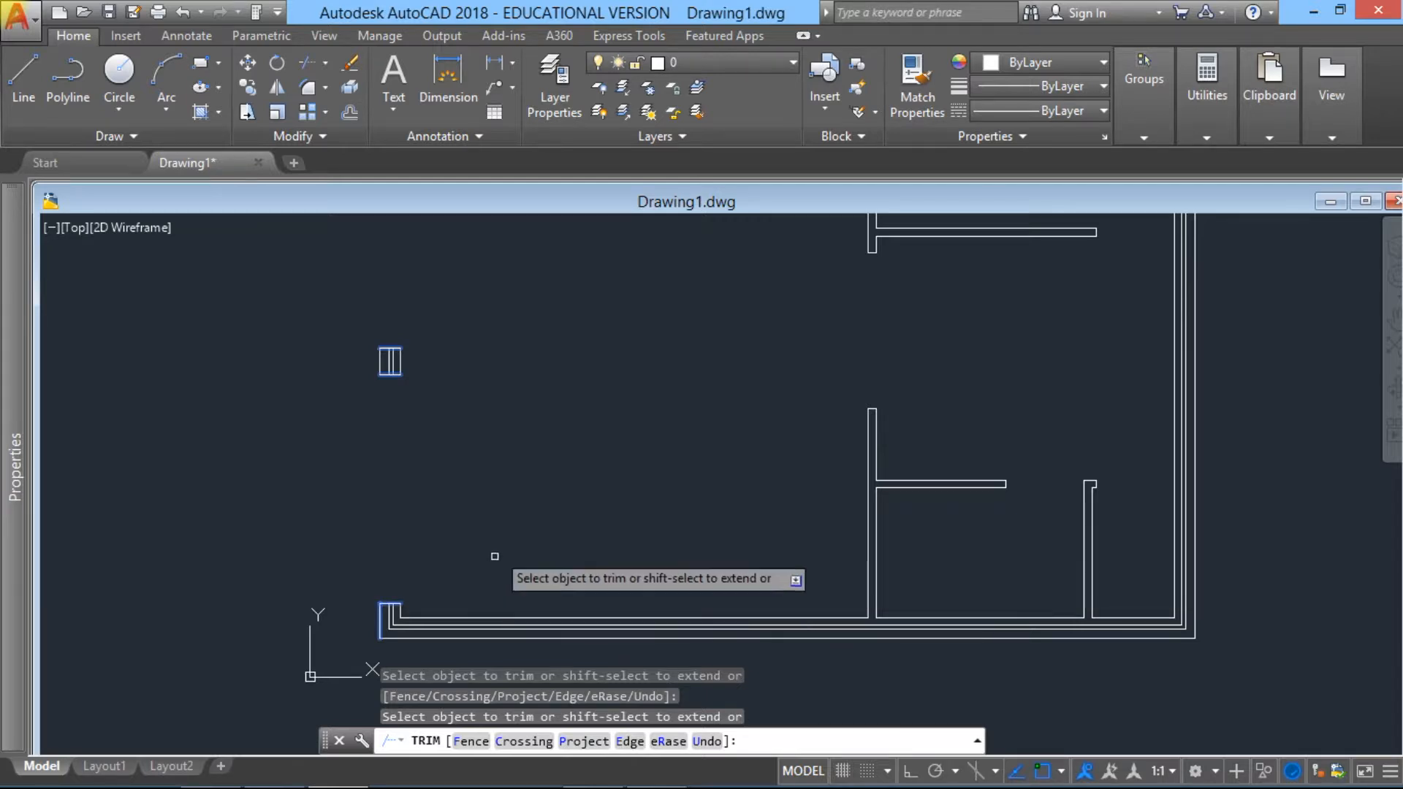
Step: Maximize the drawing window and offset the right cavity wall's outermost line 900 units inward
mouse_move(552, 431)
middle_down()
mouse_move(519, 555)
mouse_move(522, 535)
middle_up()
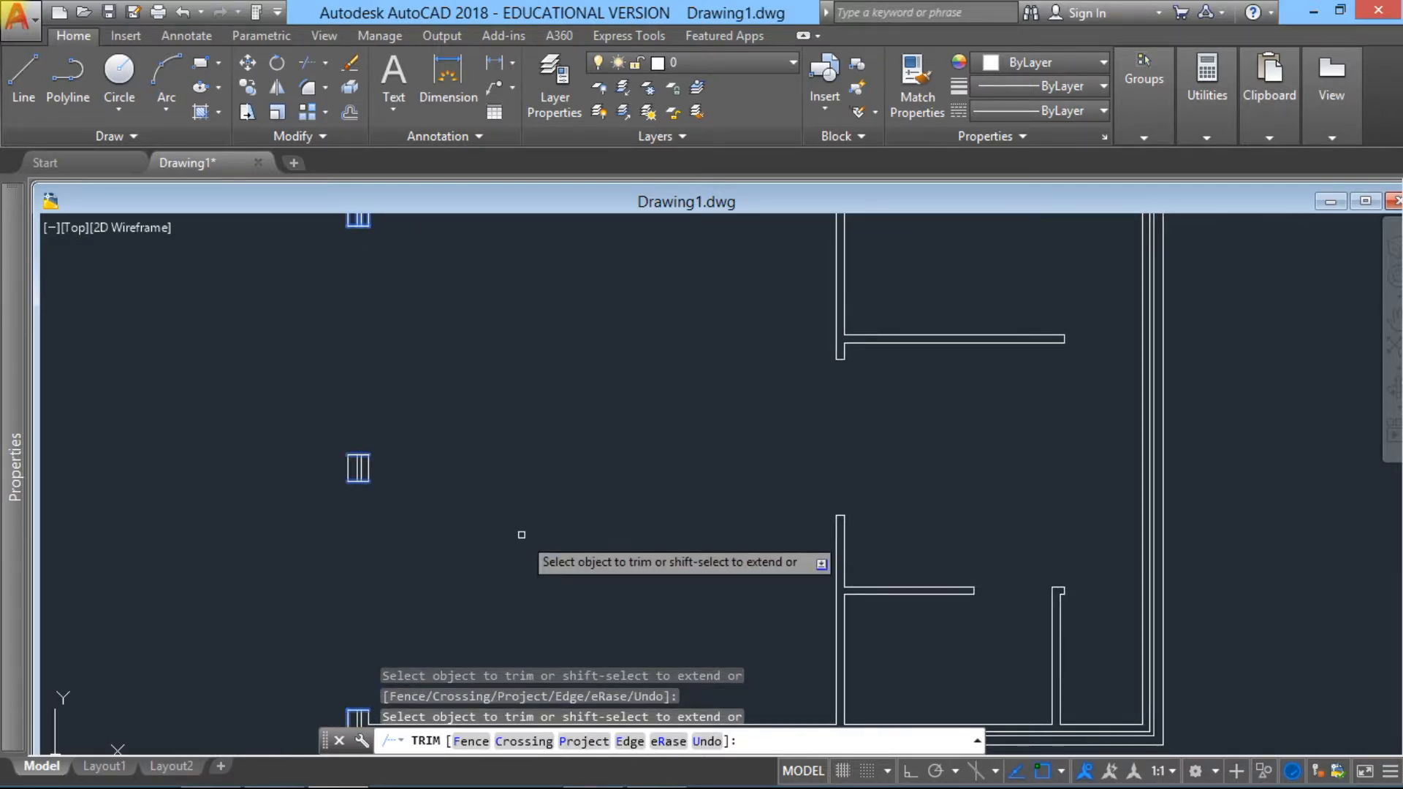
click(1391, 350)
click(1366, 202)
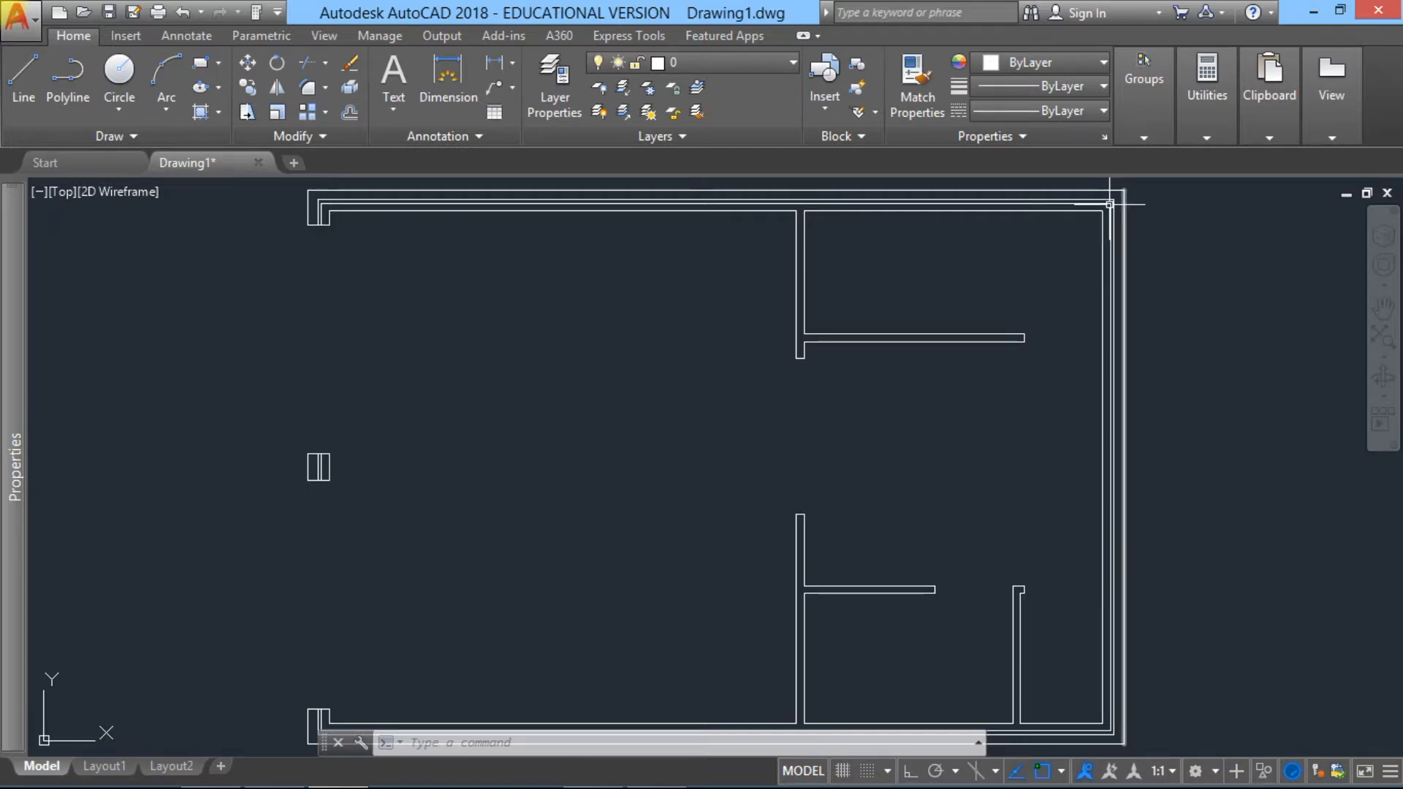
click(350, 114)
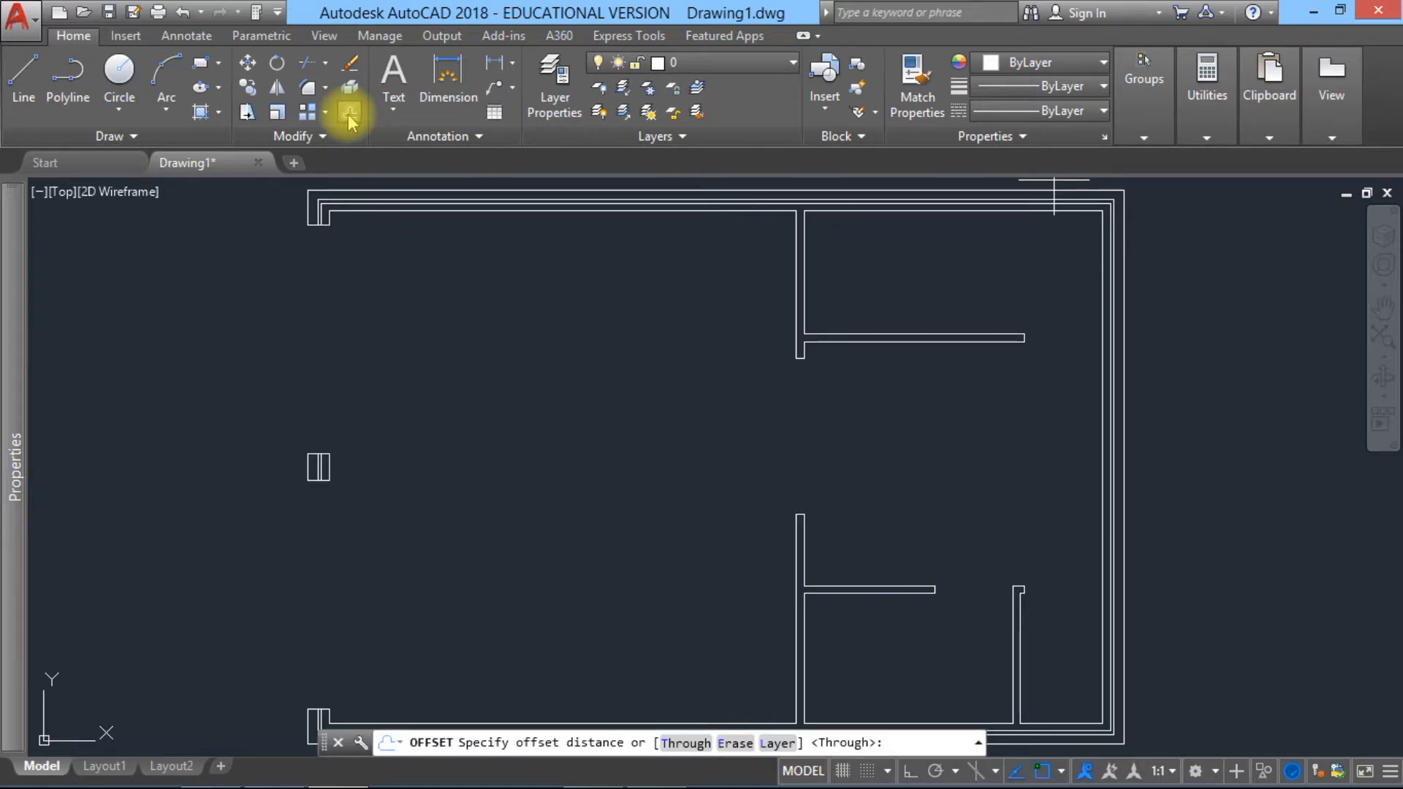
text(900)
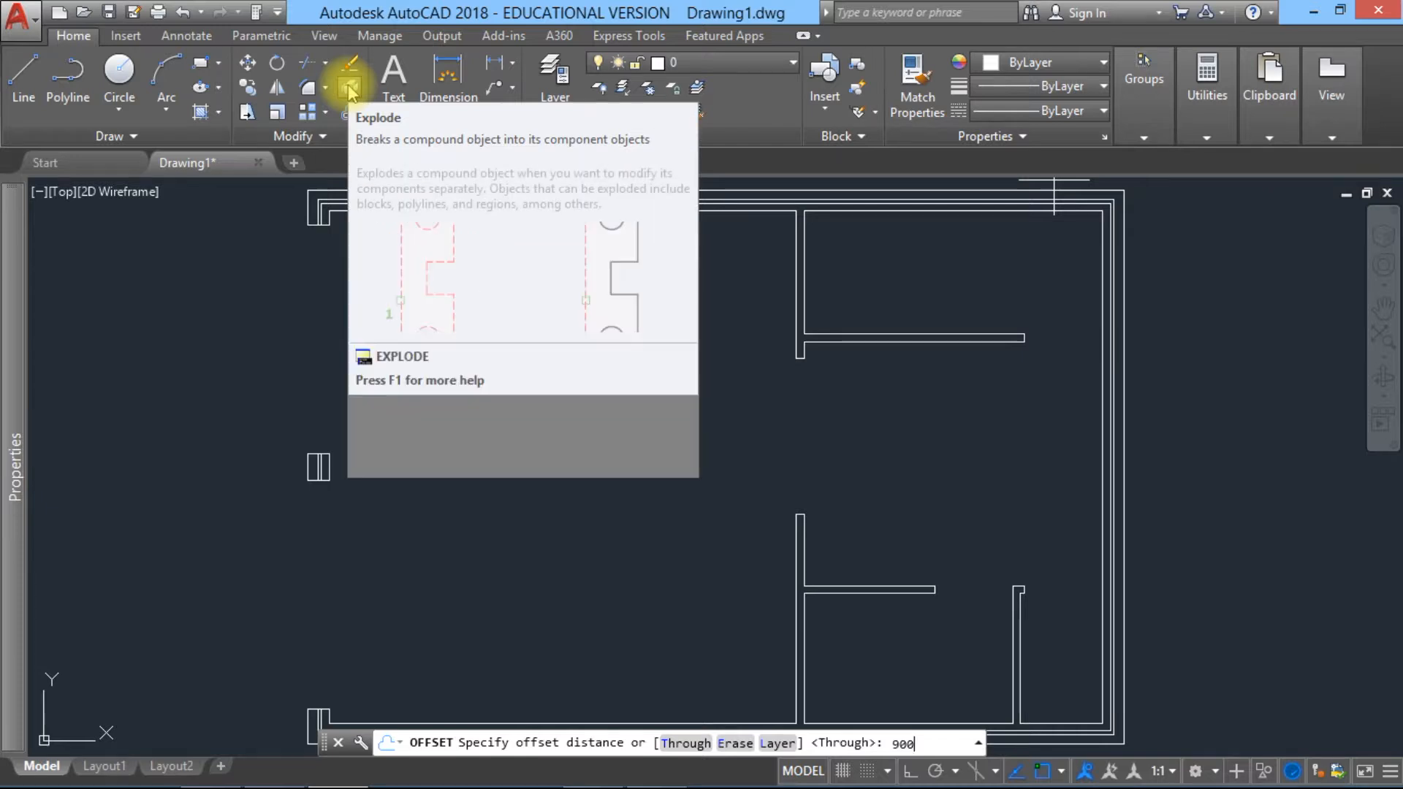
key(Return)
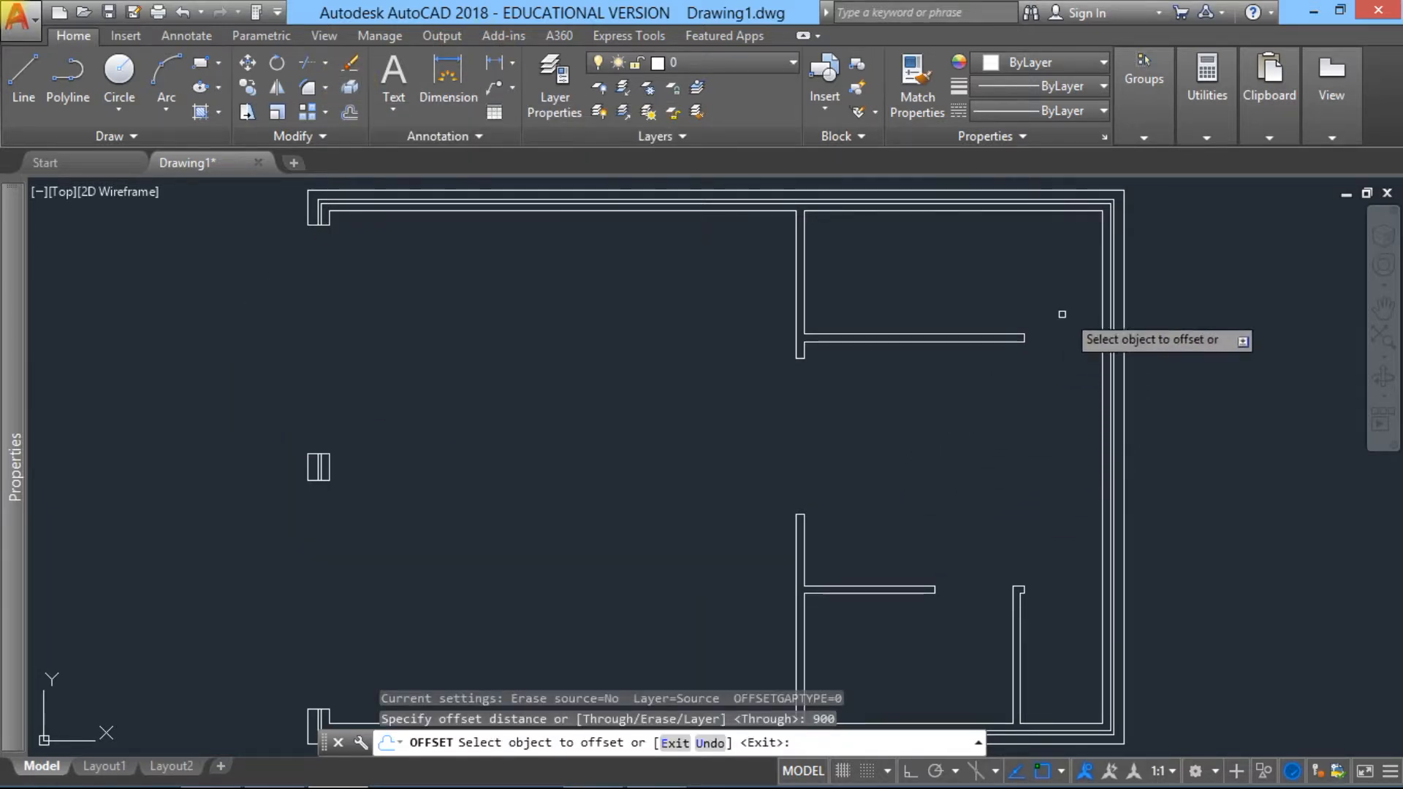
click(1121, 265)
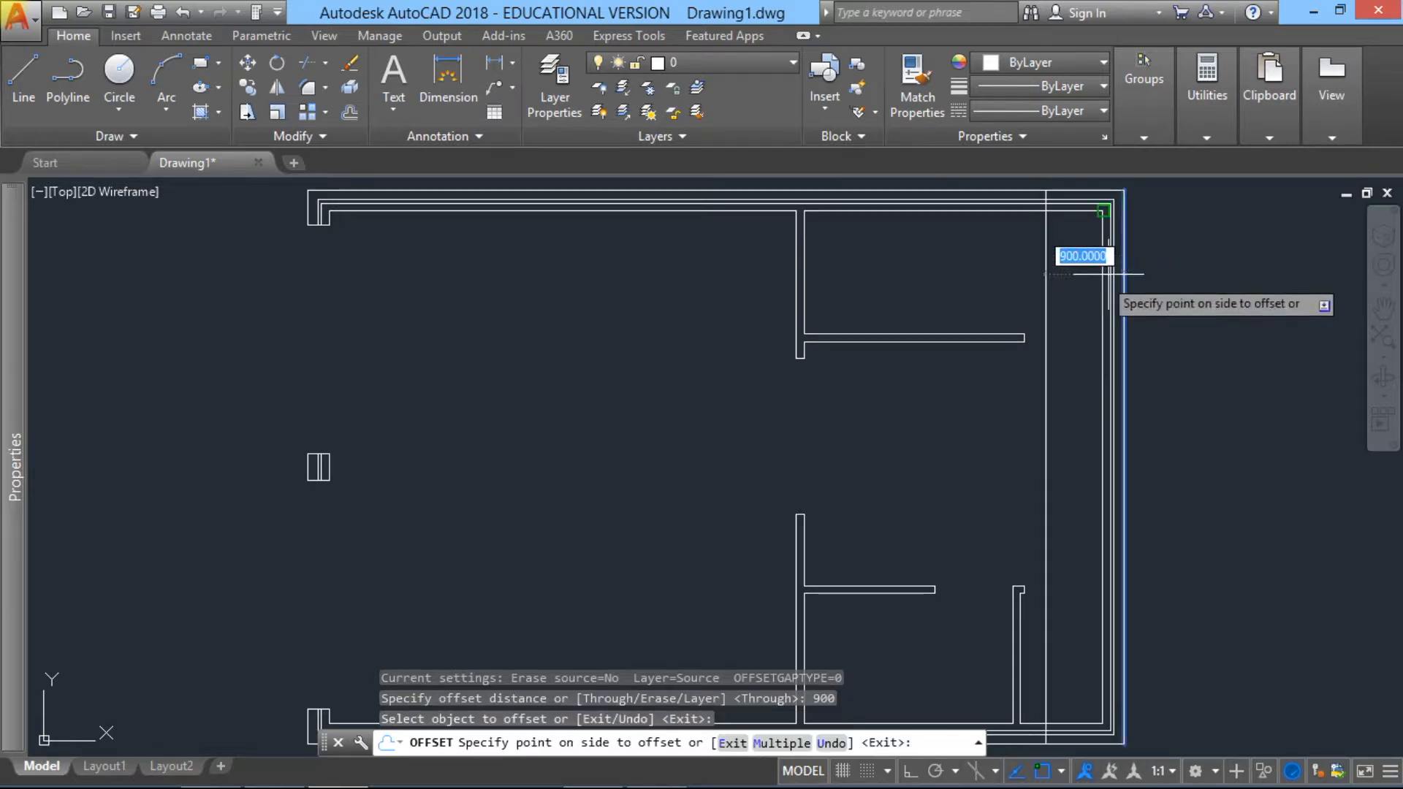
click(1025, 277)
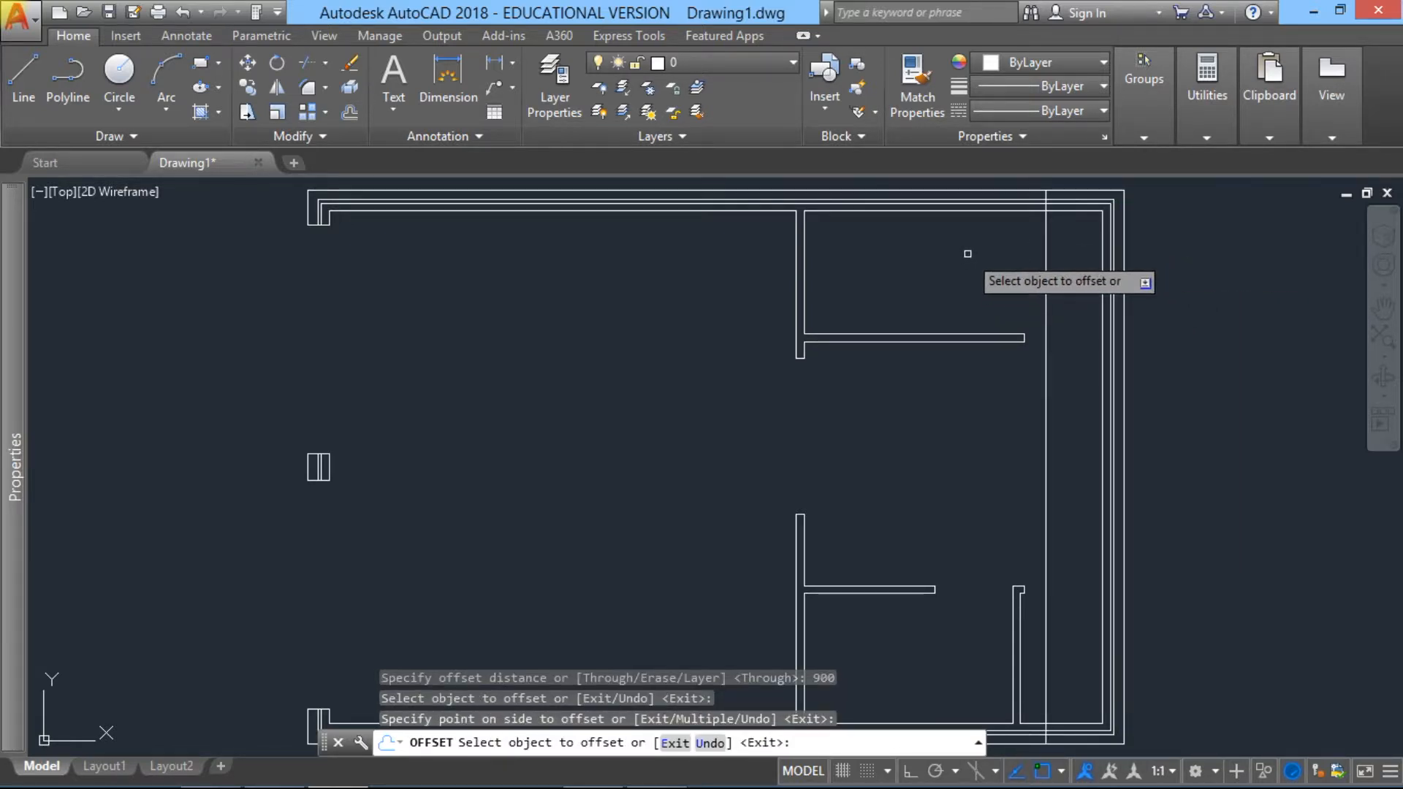
key(Return)
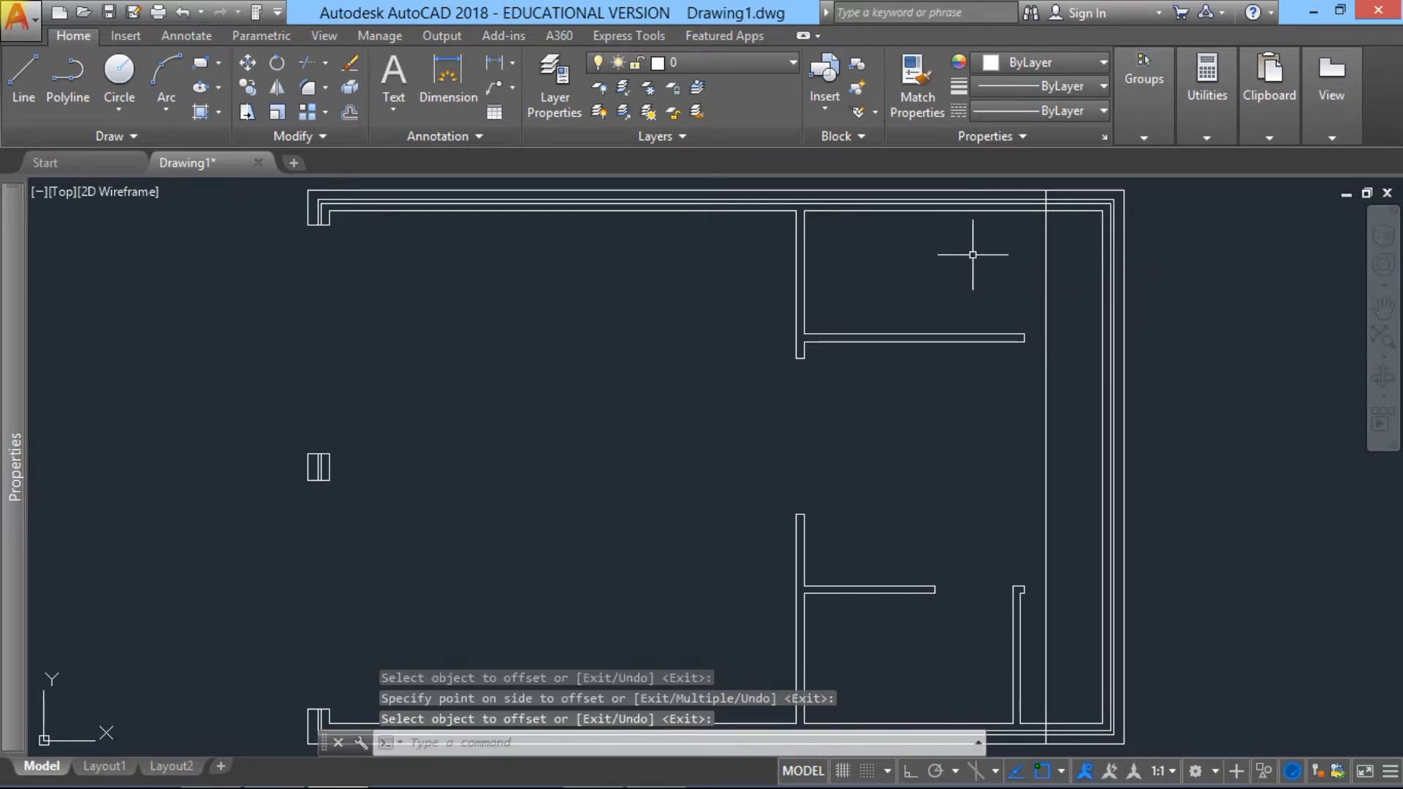
Step: Offset the new vertical line inside the right cavity wall another 600 units to the left
key(Return)
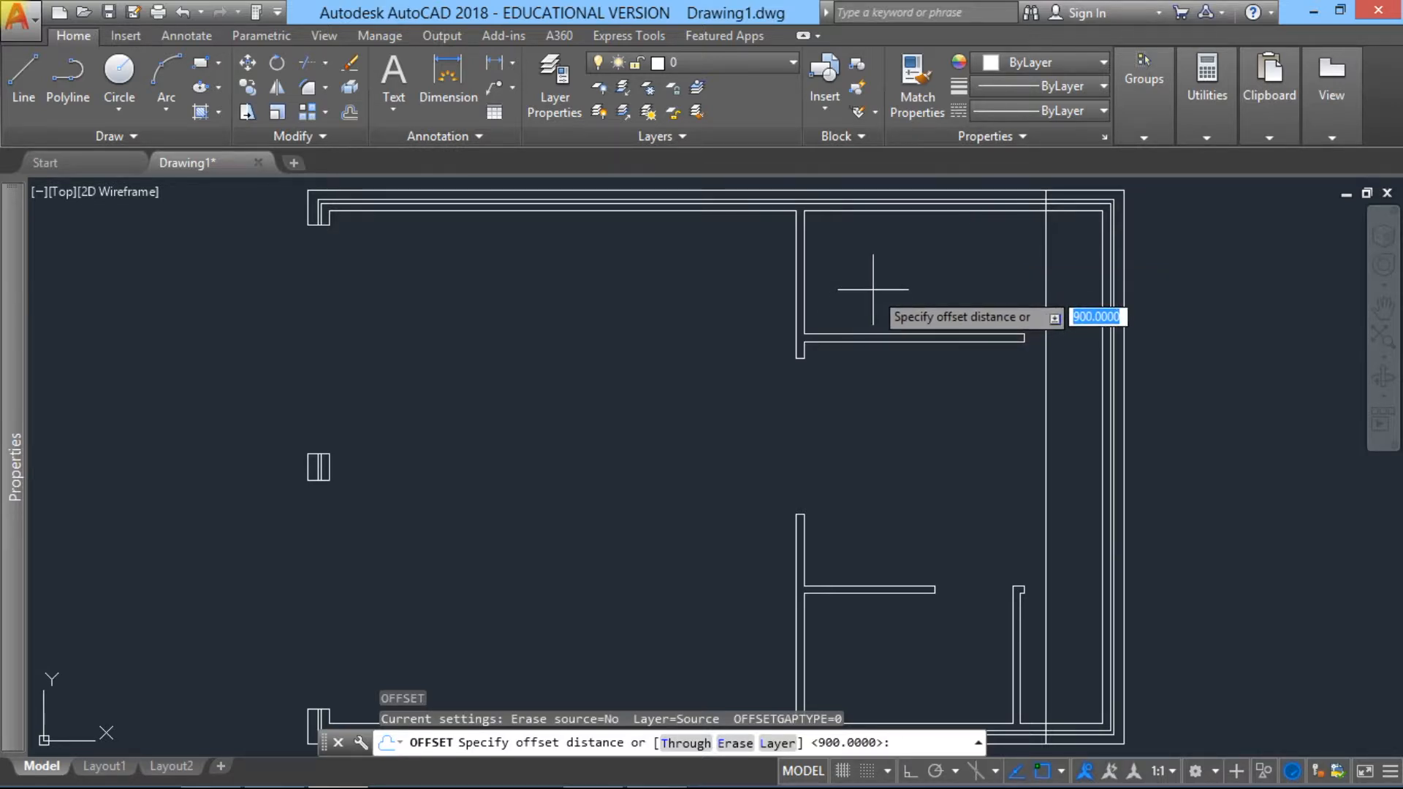
text(600)
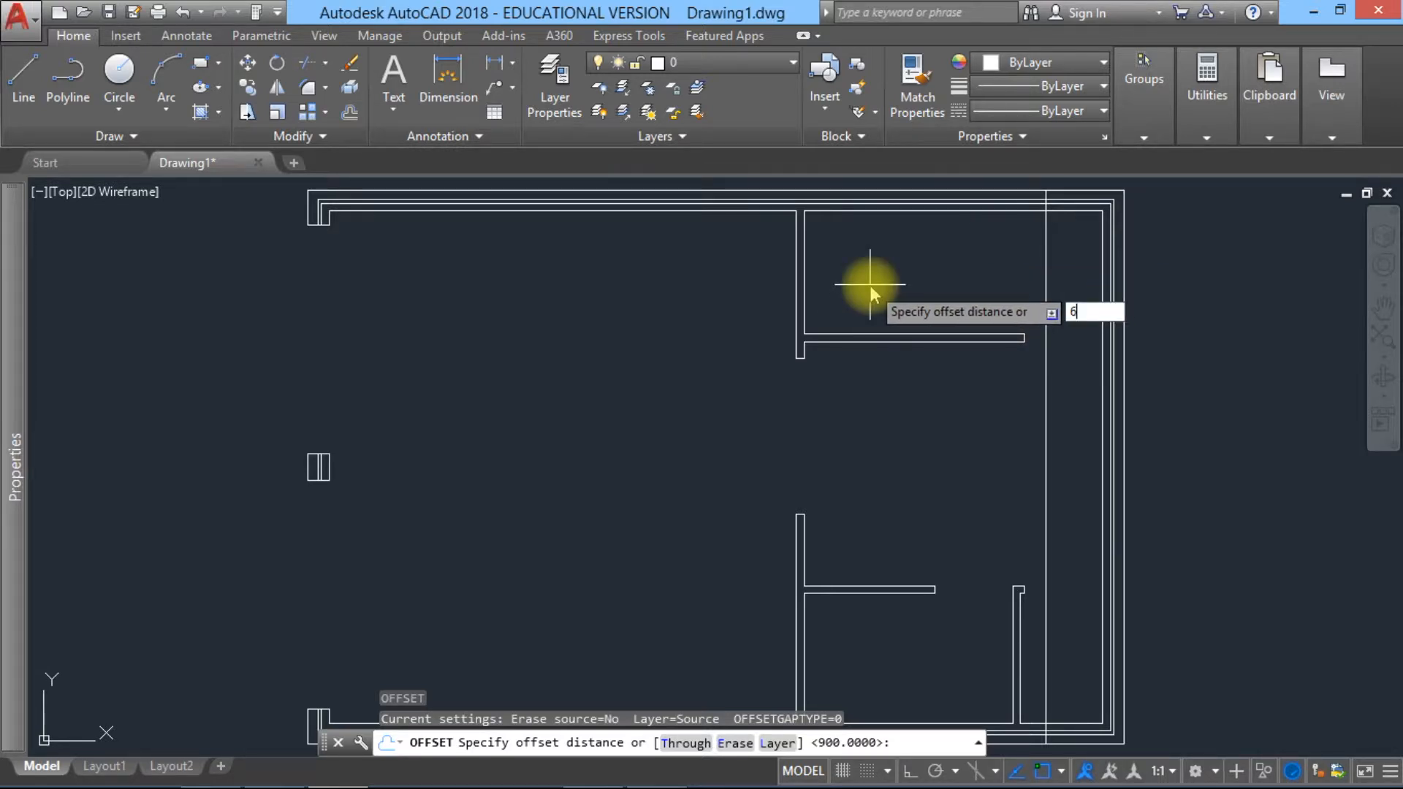
key(Return)
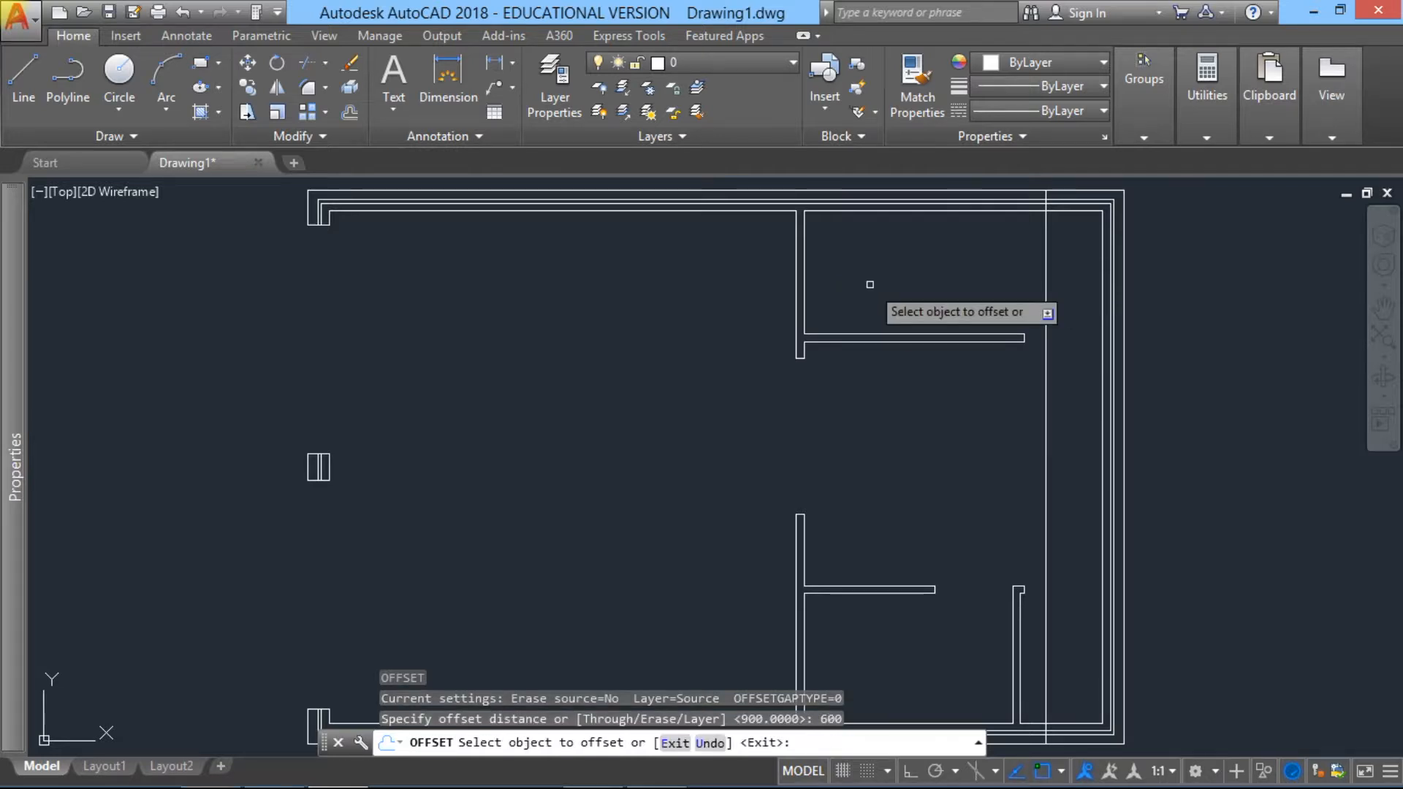
click(1045, 286)
click(929, 294)
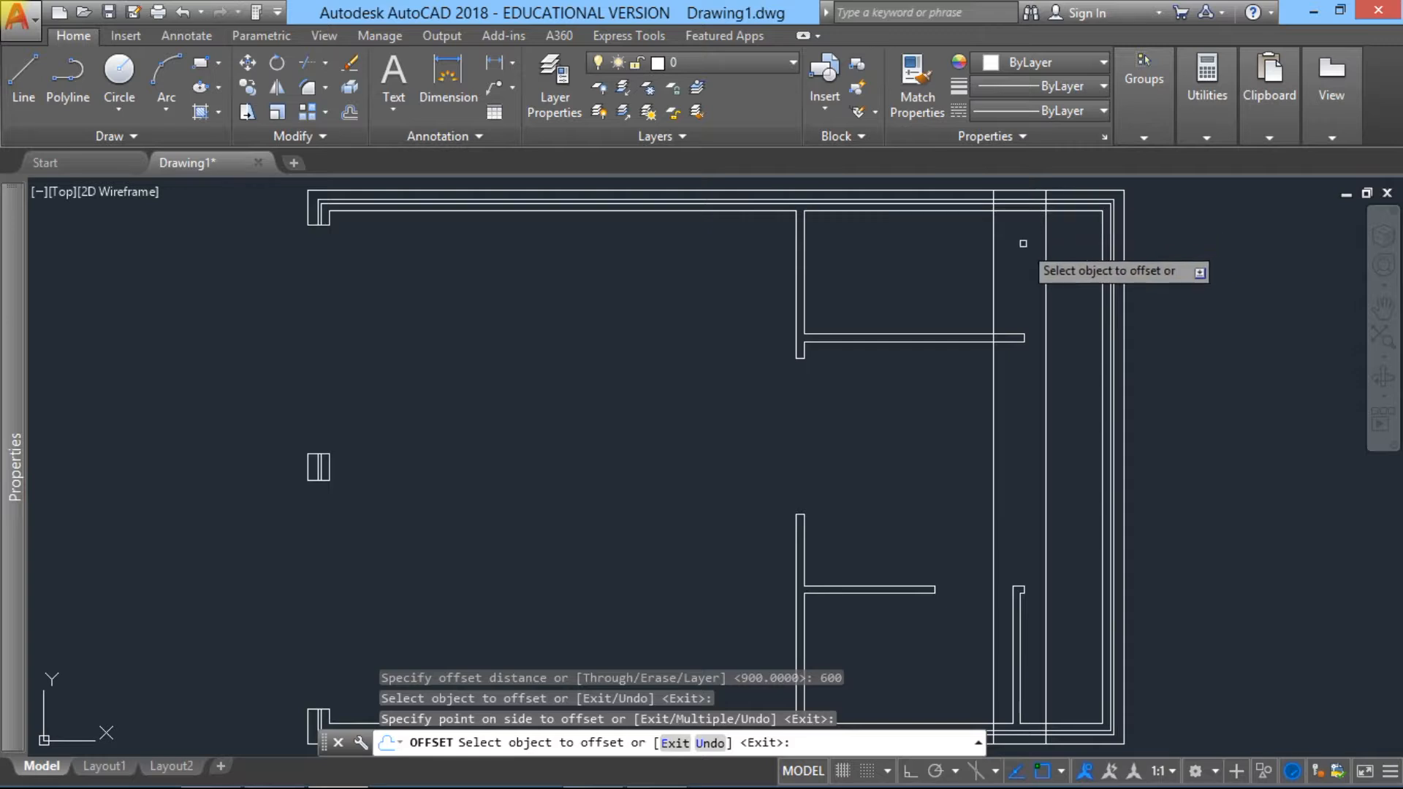
key(Escape)
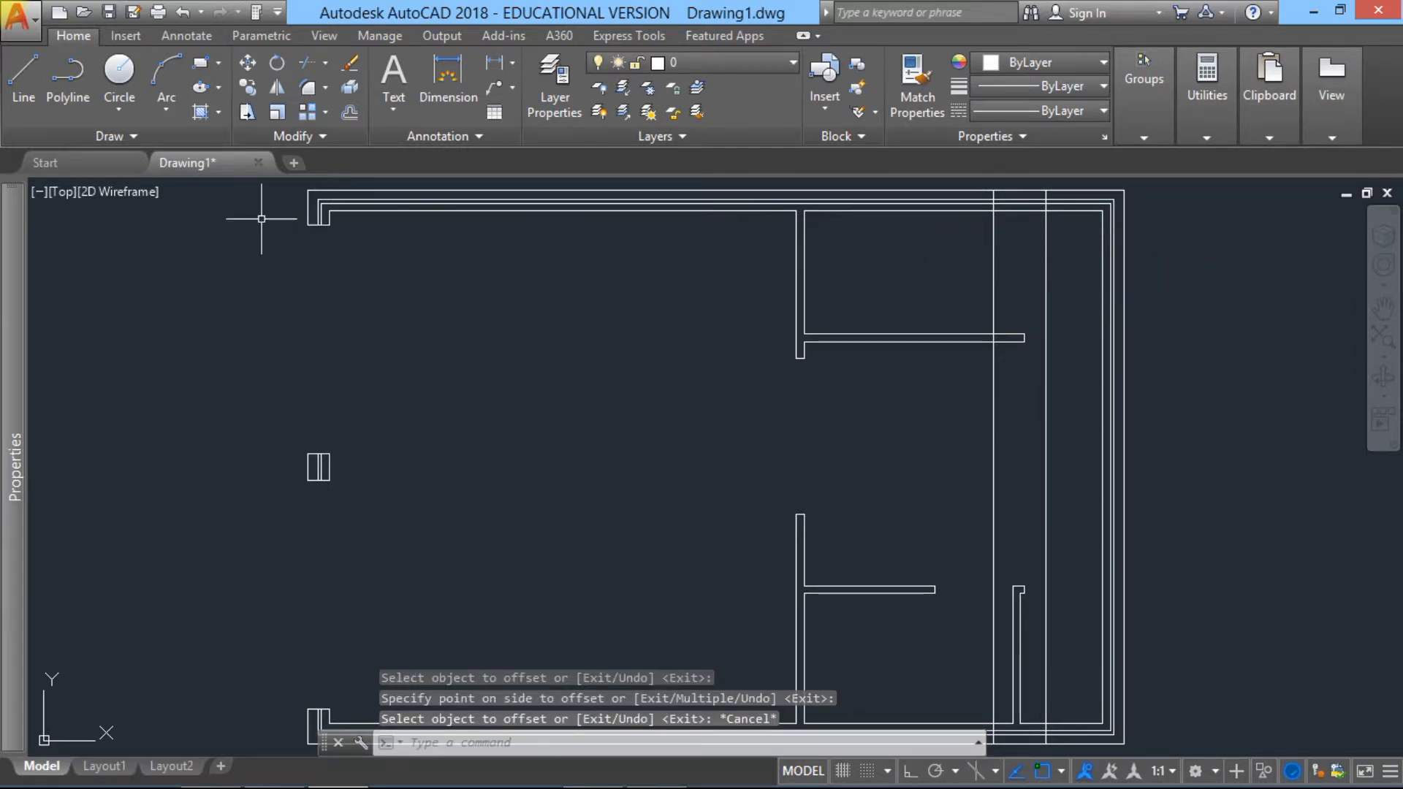
Step: Trim the two vertical offset lines back to the top cavity wall and cut out the wall's lines between them to form the 600-unit opening
click(325, 71)
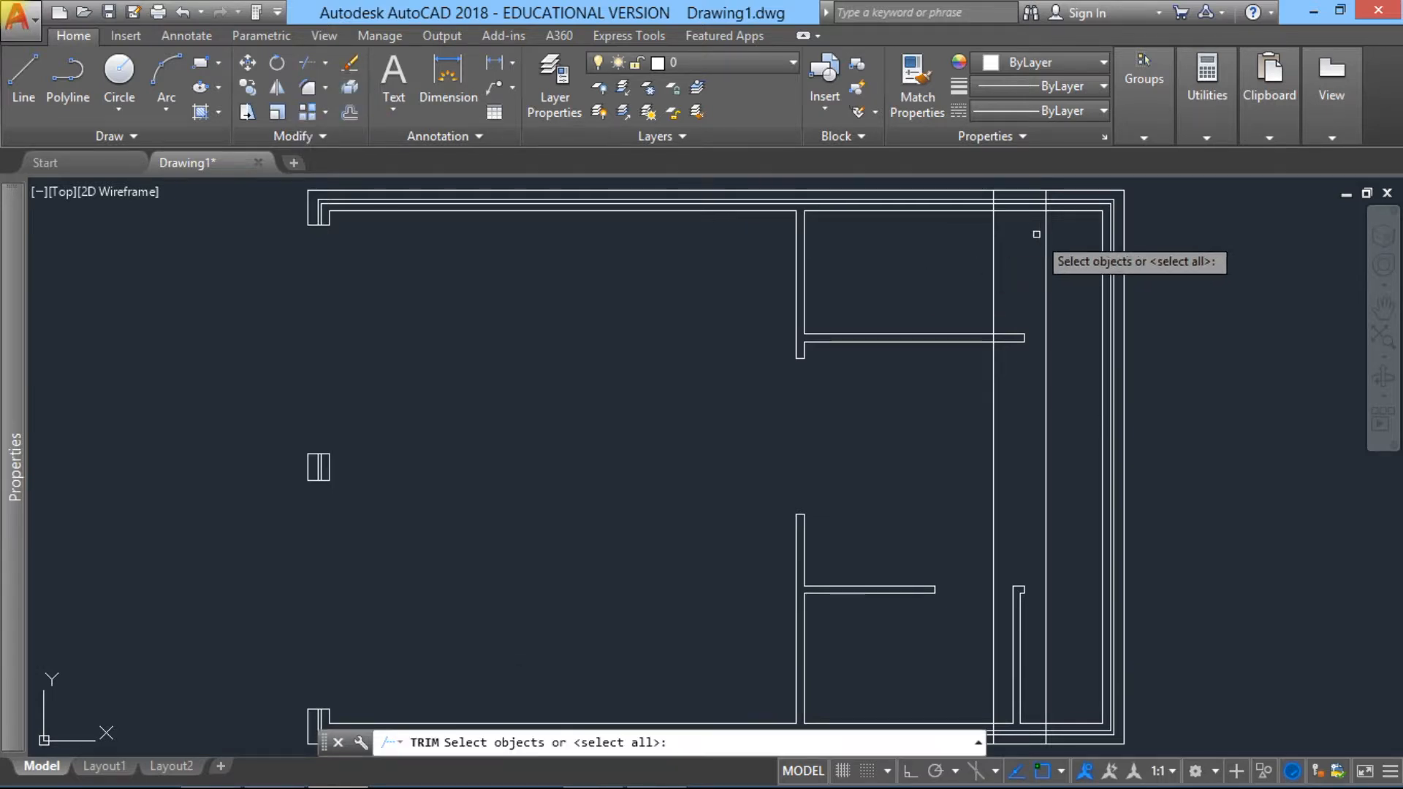
click(1067, 239)
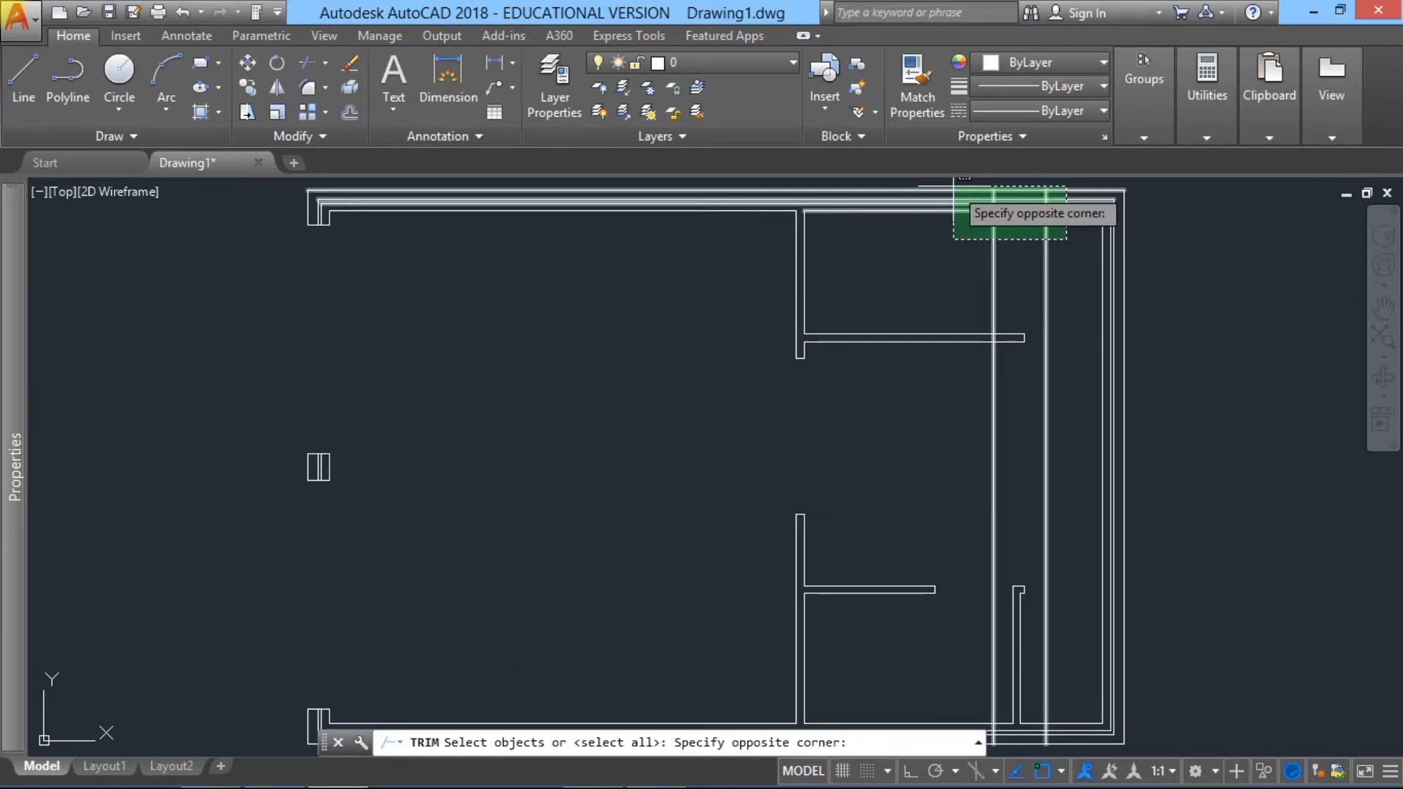
click(956, 186)
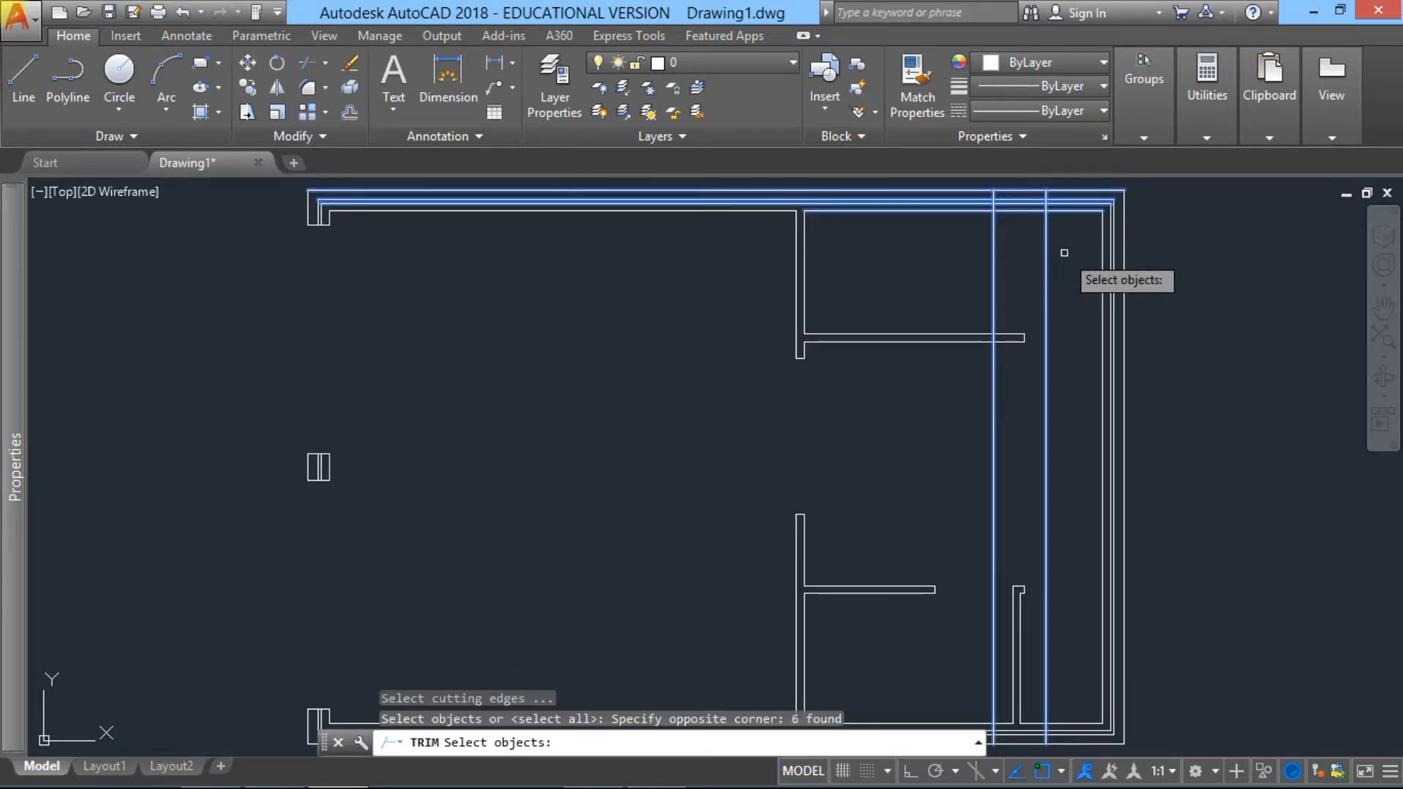
key(Return)
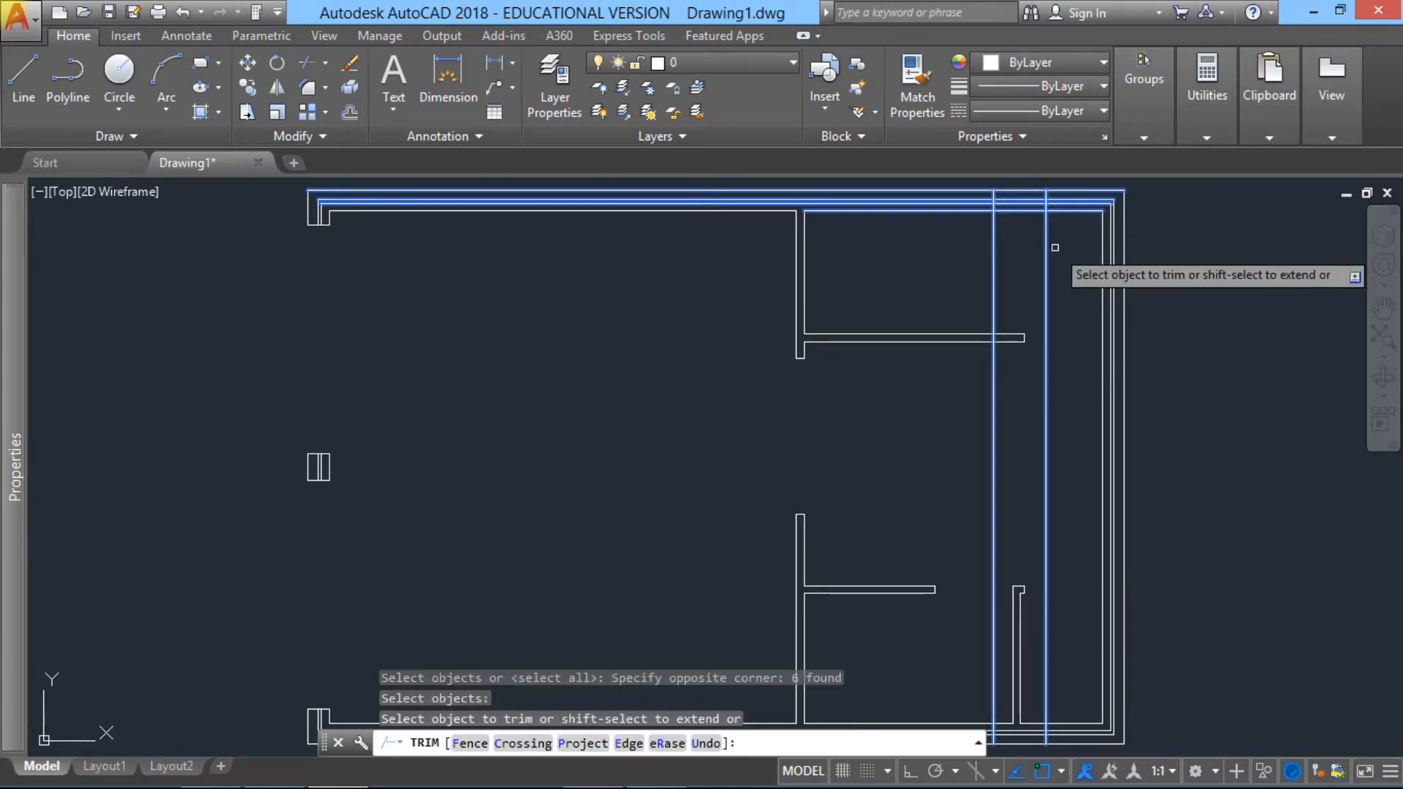
click(1046, 246)
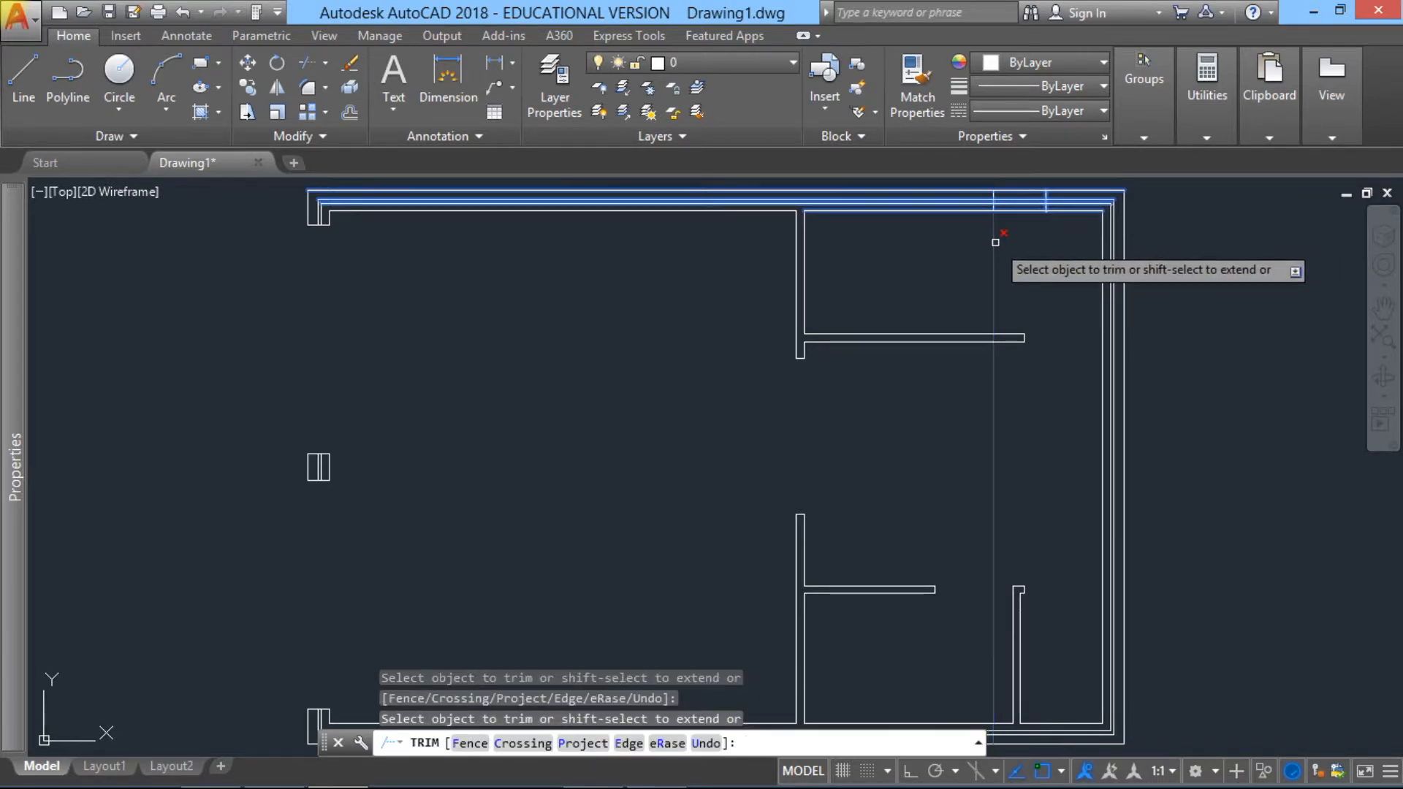
click(1030, 218)
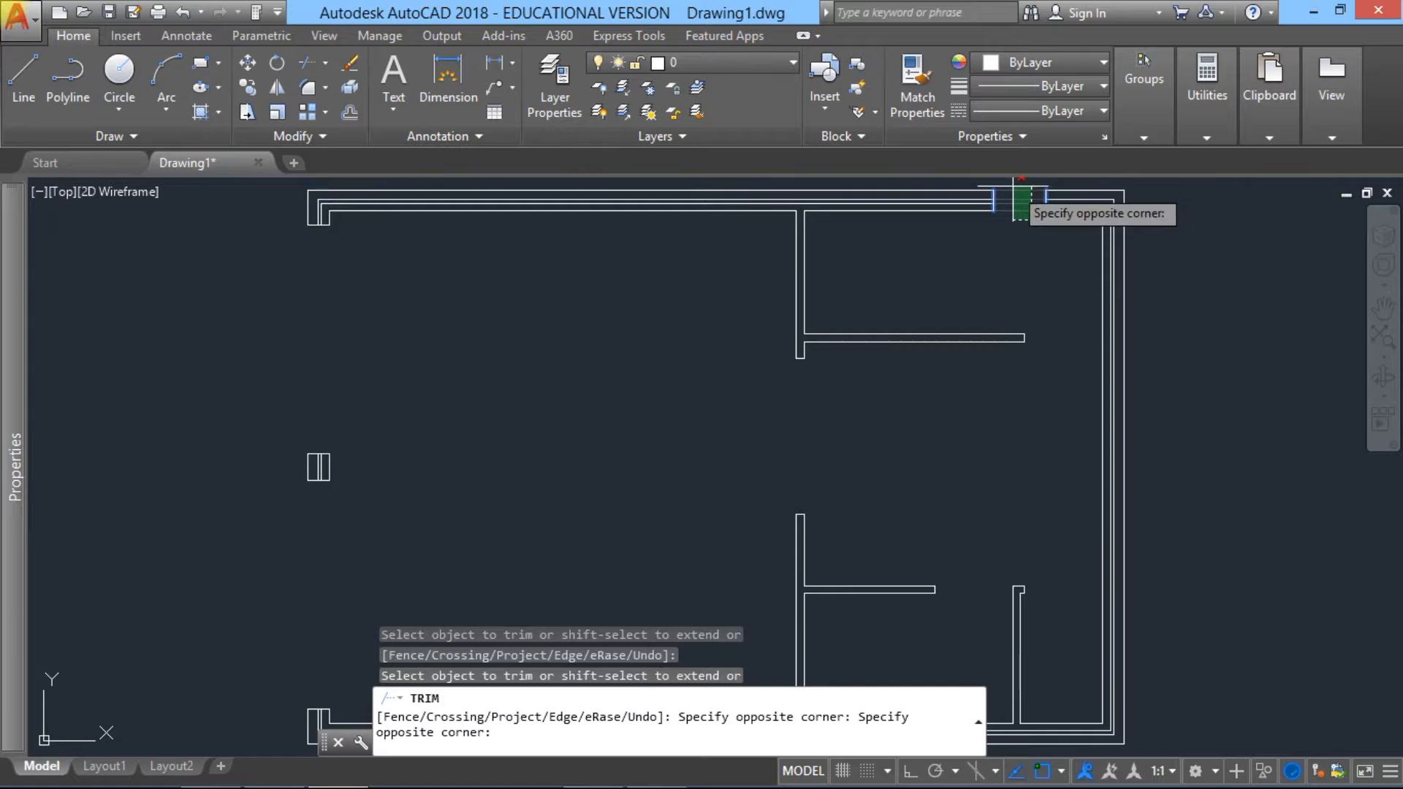
click(1012, 185)
key(Escape)
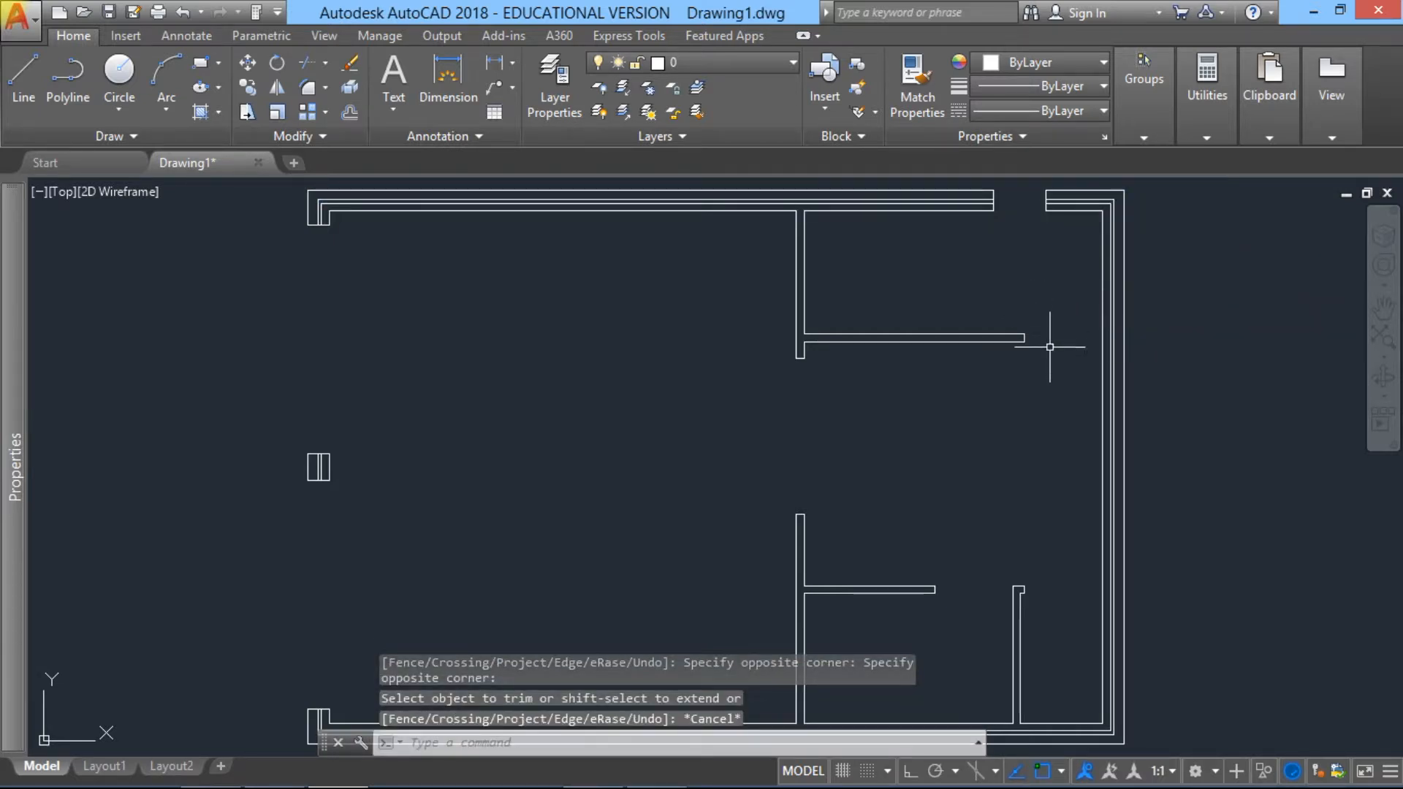
Step: Offset the short outermost line of the top cavity wall, right of the new opening, 2600 units downward
mouse_move(1058, 470)
middle_down()
mouse_move(1018, 422)
mouse_move(926, 427)
middle_up()
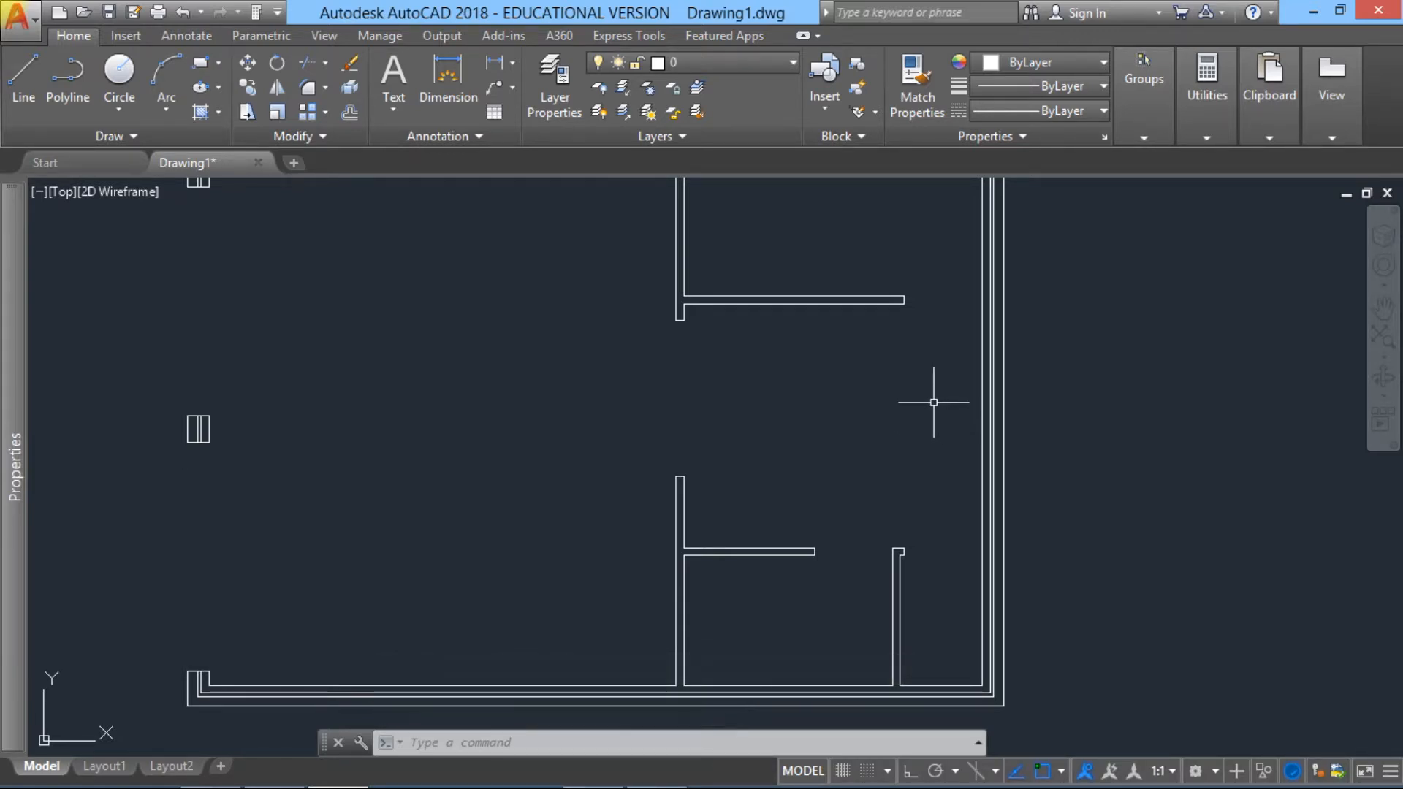
middle_drag(965, 420, 965, 475)
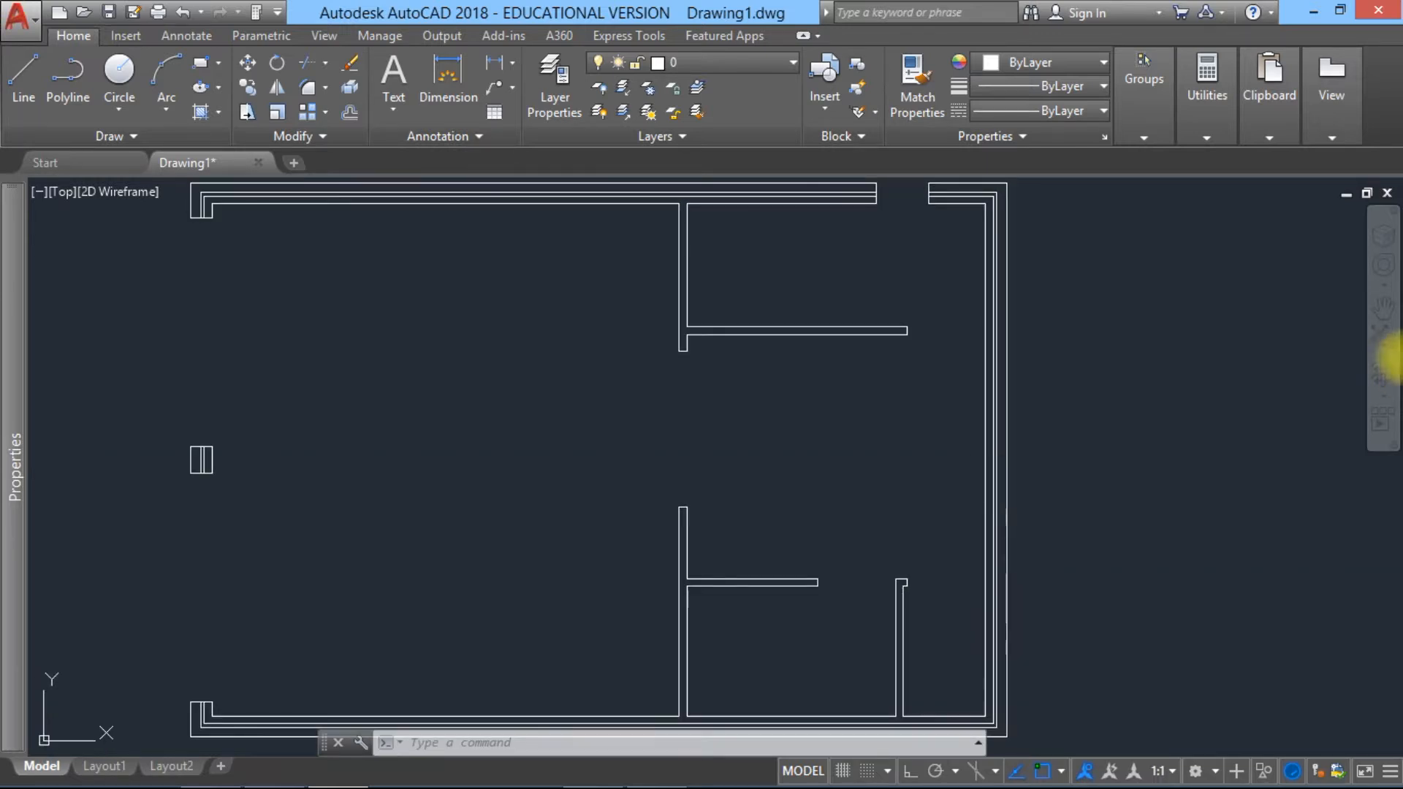
click(1382, 334)
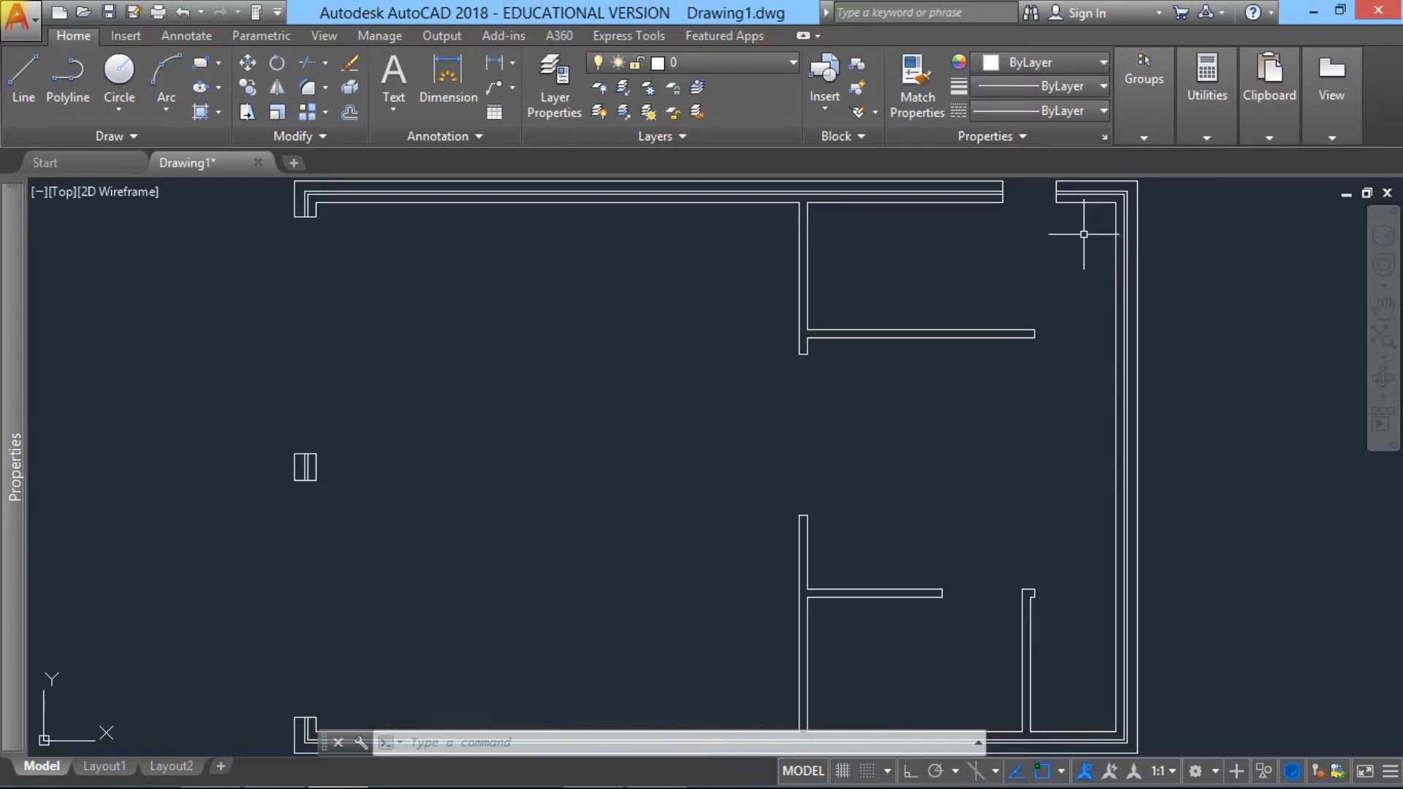
click(350, 113)
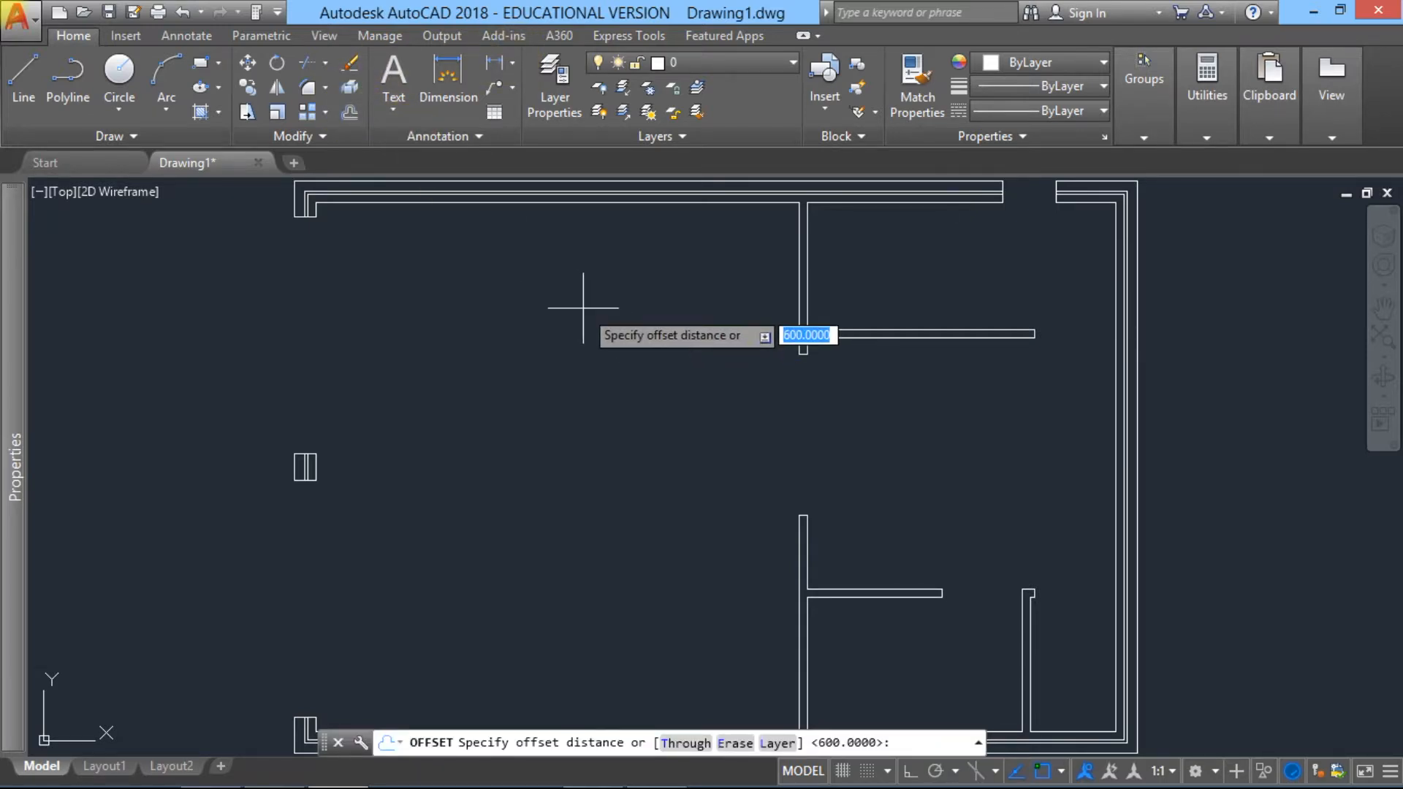
text(2600)
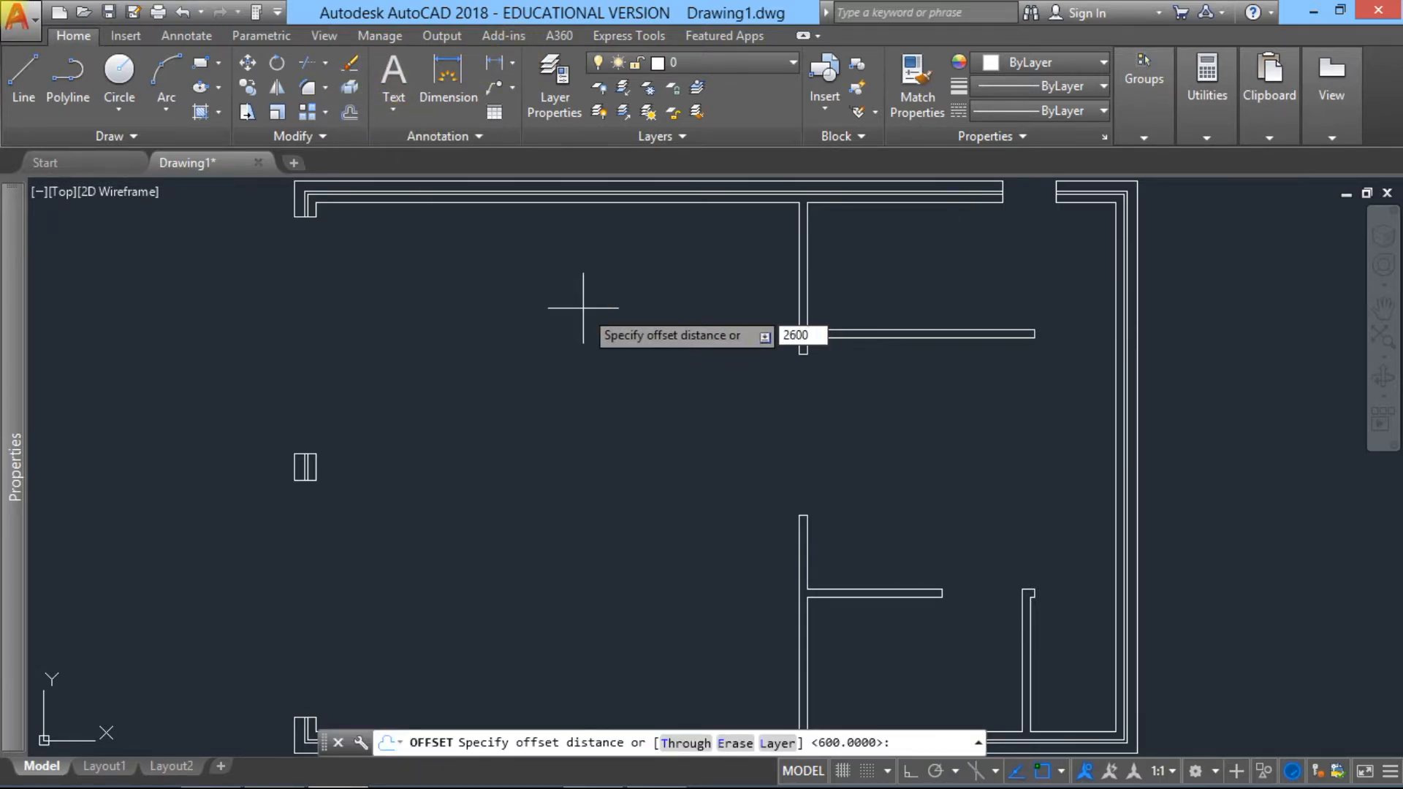
key(Return)
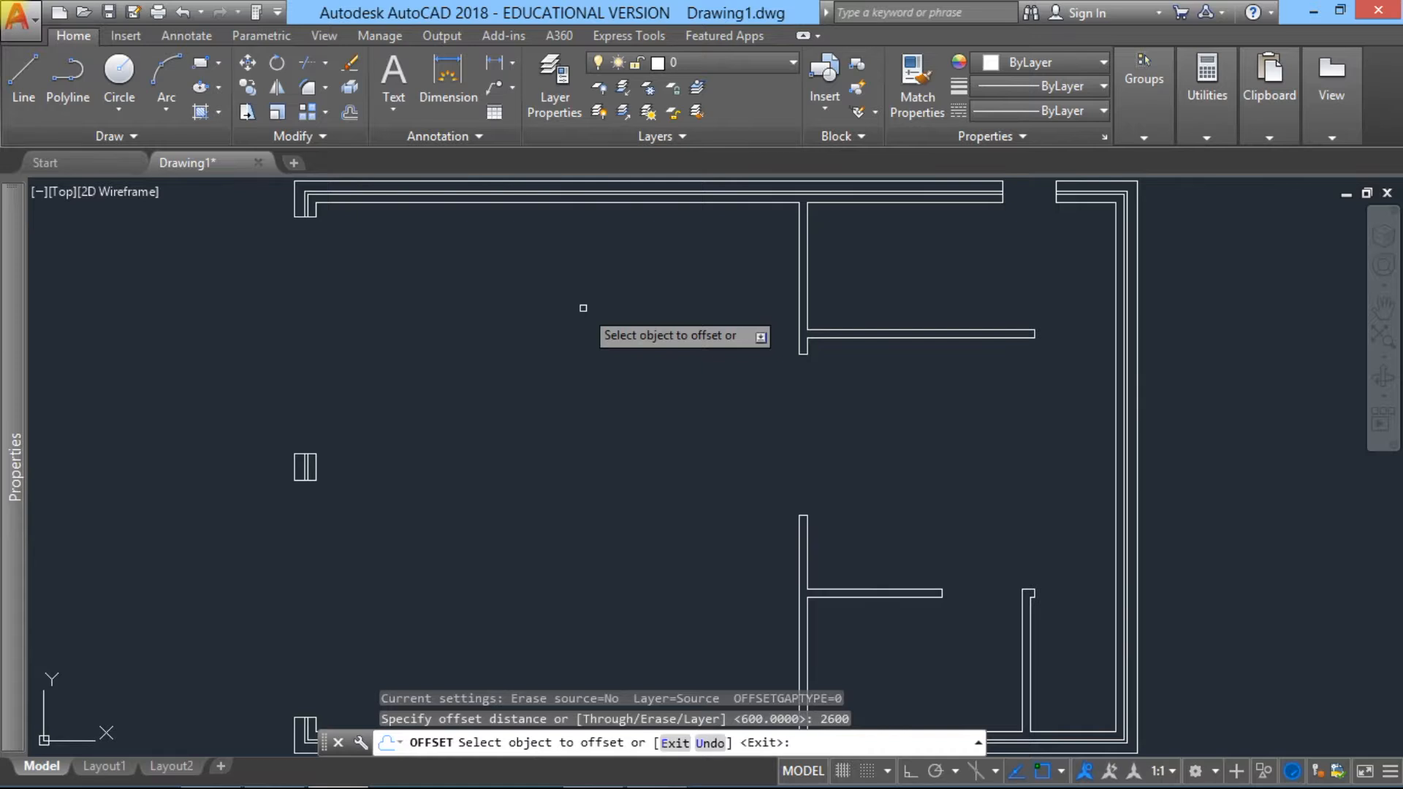
click(1097, 181)
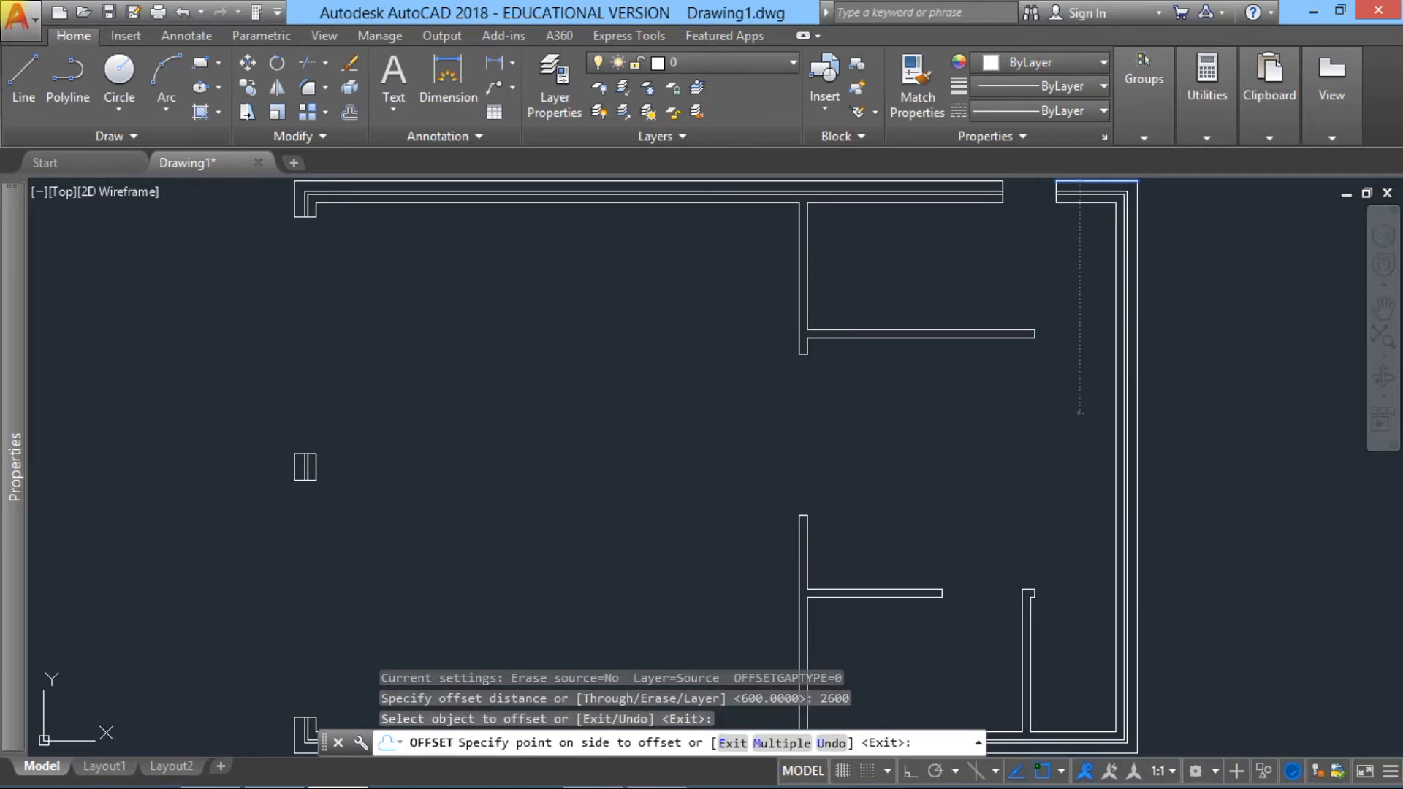
click(1079, 413)
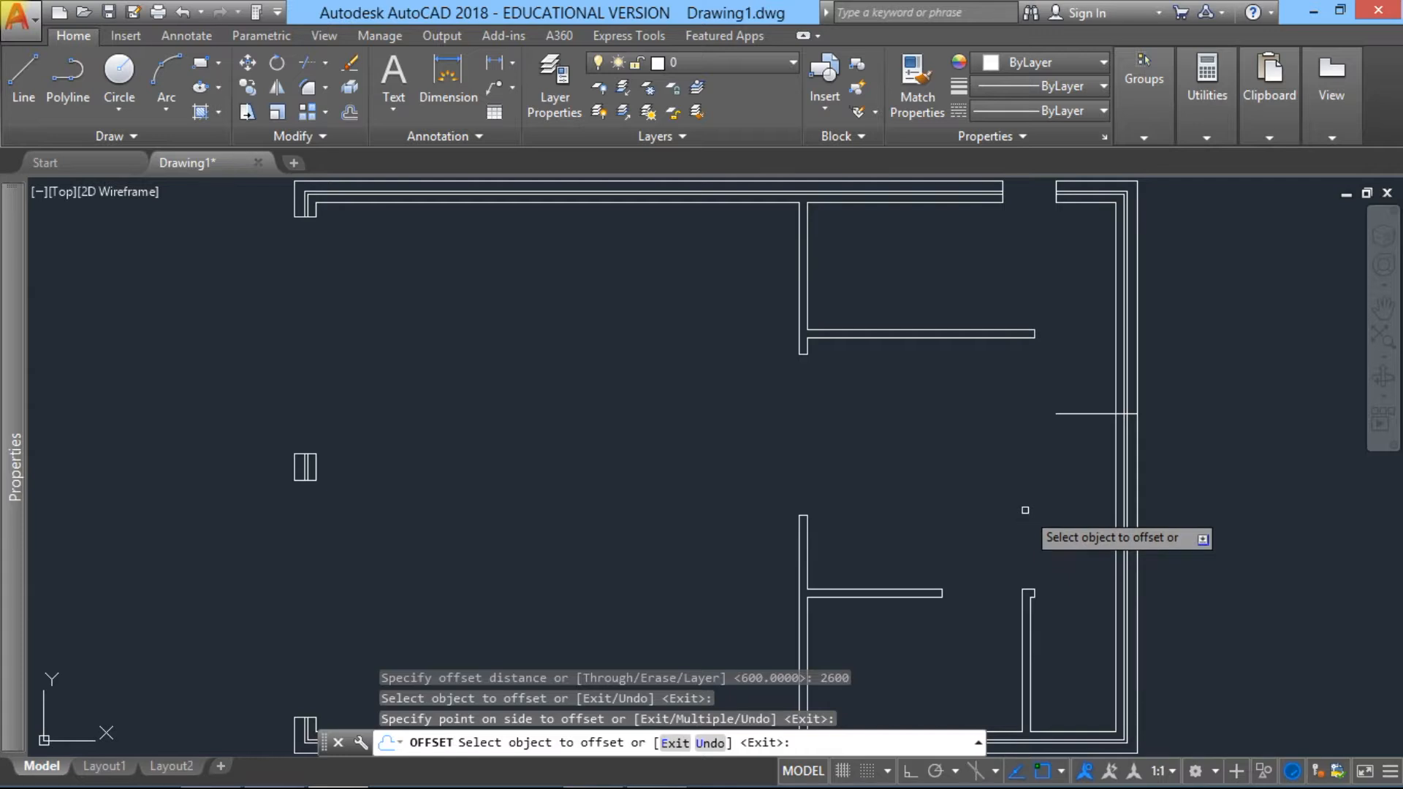
key(Return)
Step: Offset the short horizontal line crossing the right cavity wall 1200 units downward
text(o)
key(Return)
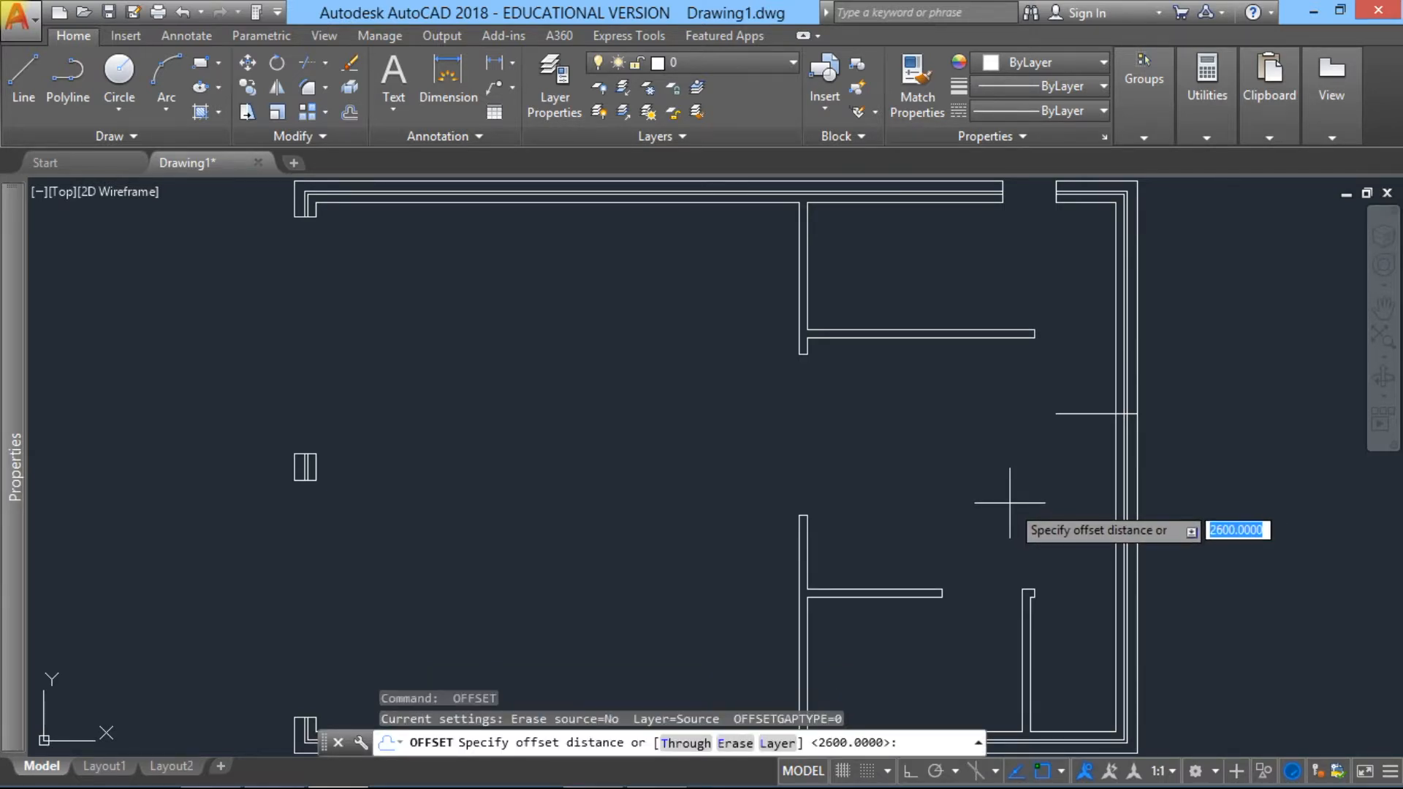
click(1006, 501)
text(12)
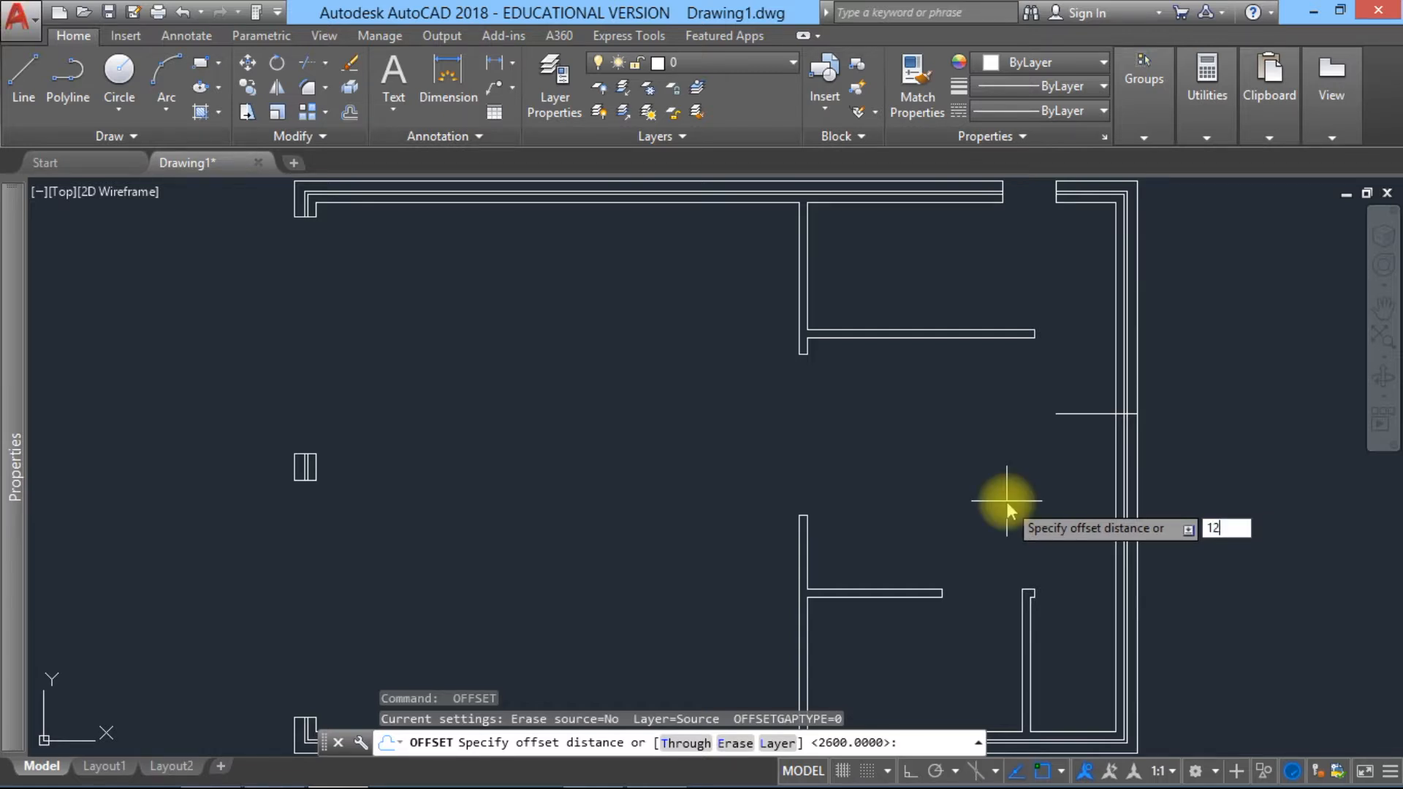
text(00)
key(Return)
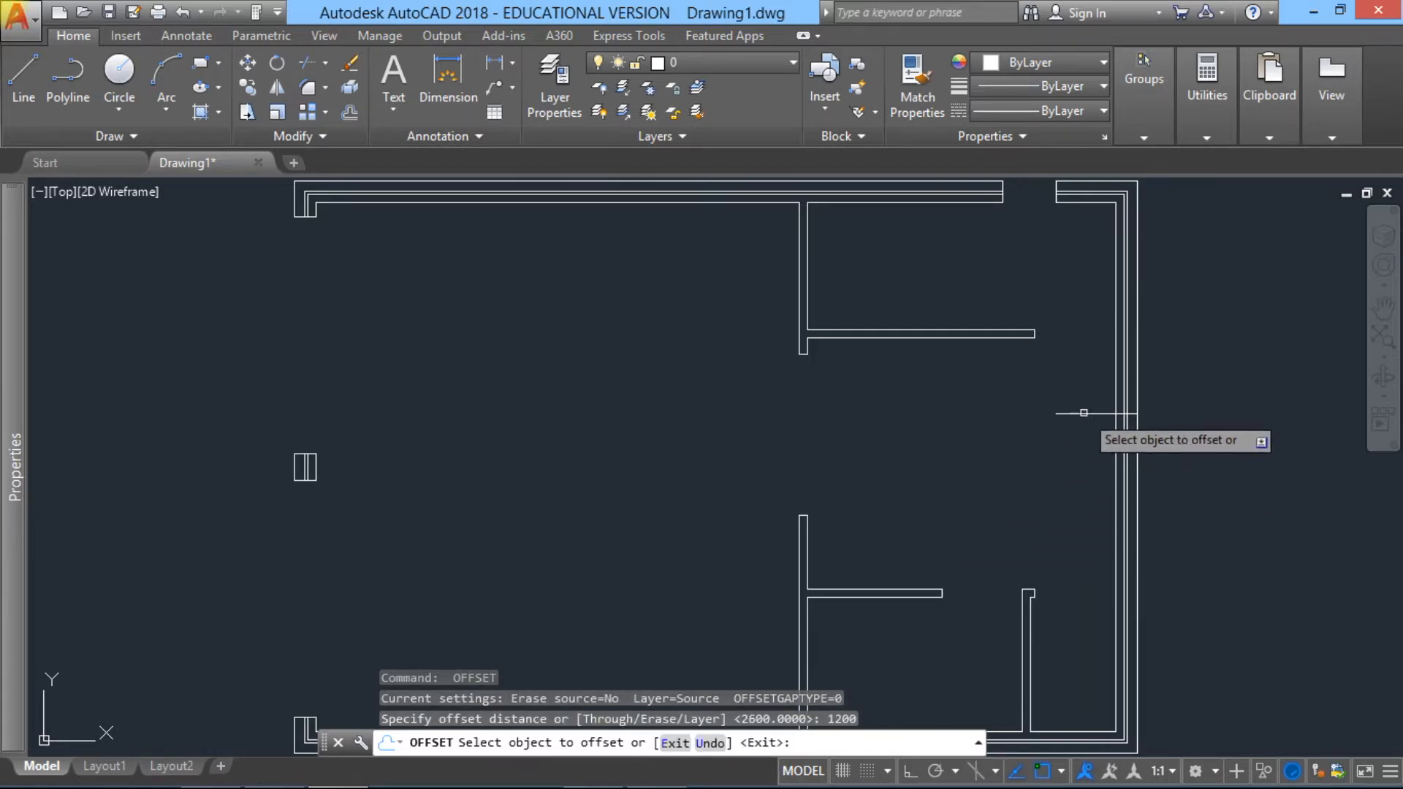
click(1084, 413)
click(1073, 528)
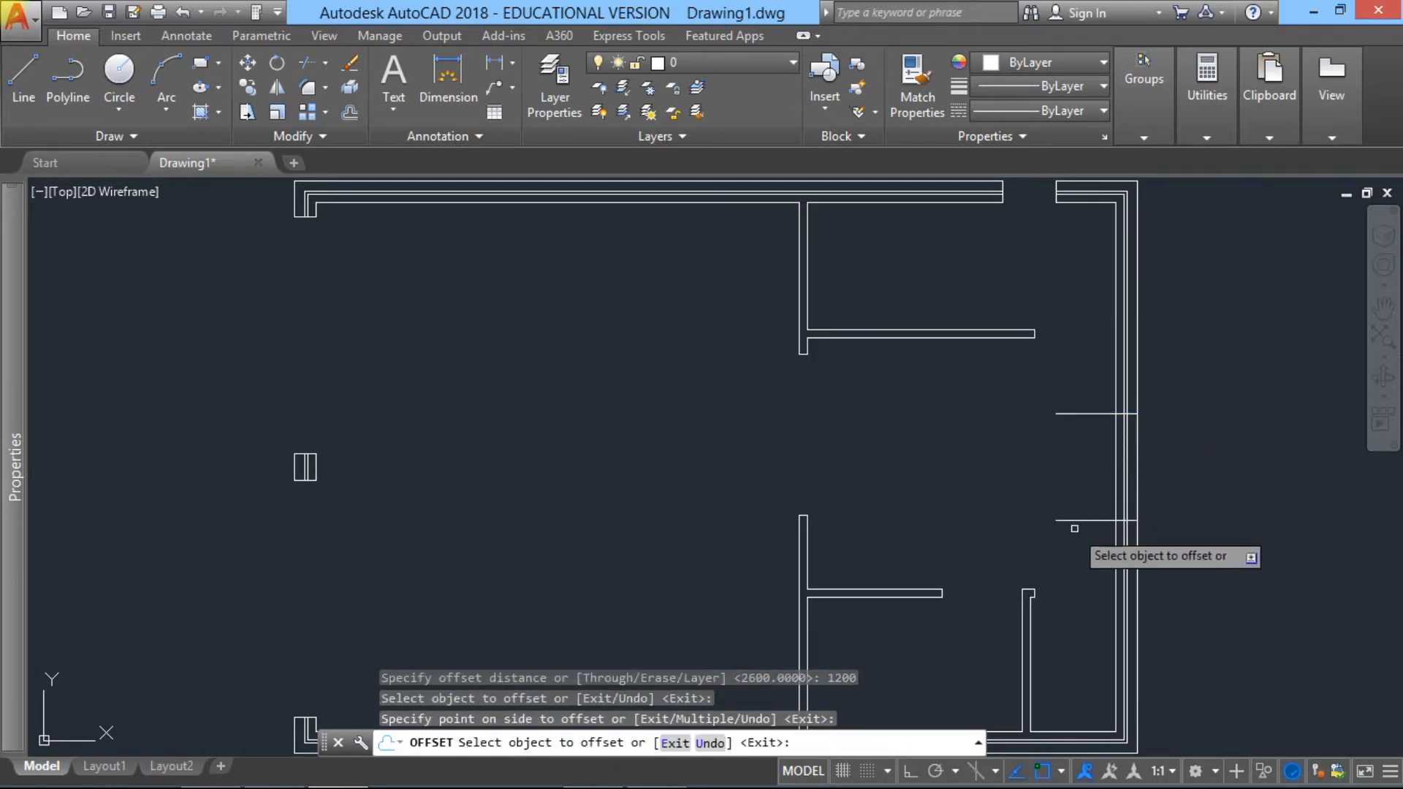
key(Escape)
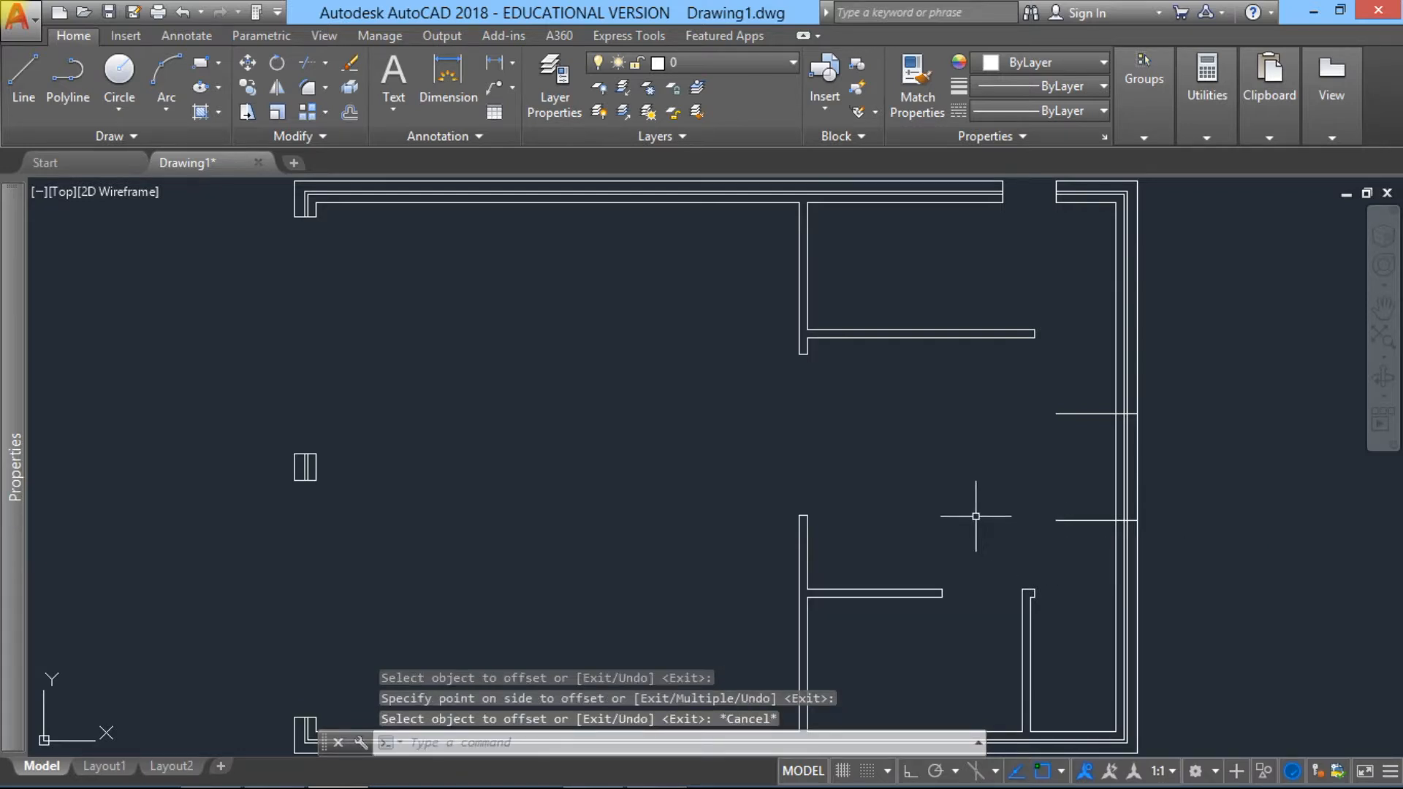
Step: Trim the two horizontal offset lines back to the right cavity wall and cut out the wall's lines between them to form the 1200-unit opening
click(325, 62)
click(333, 97)
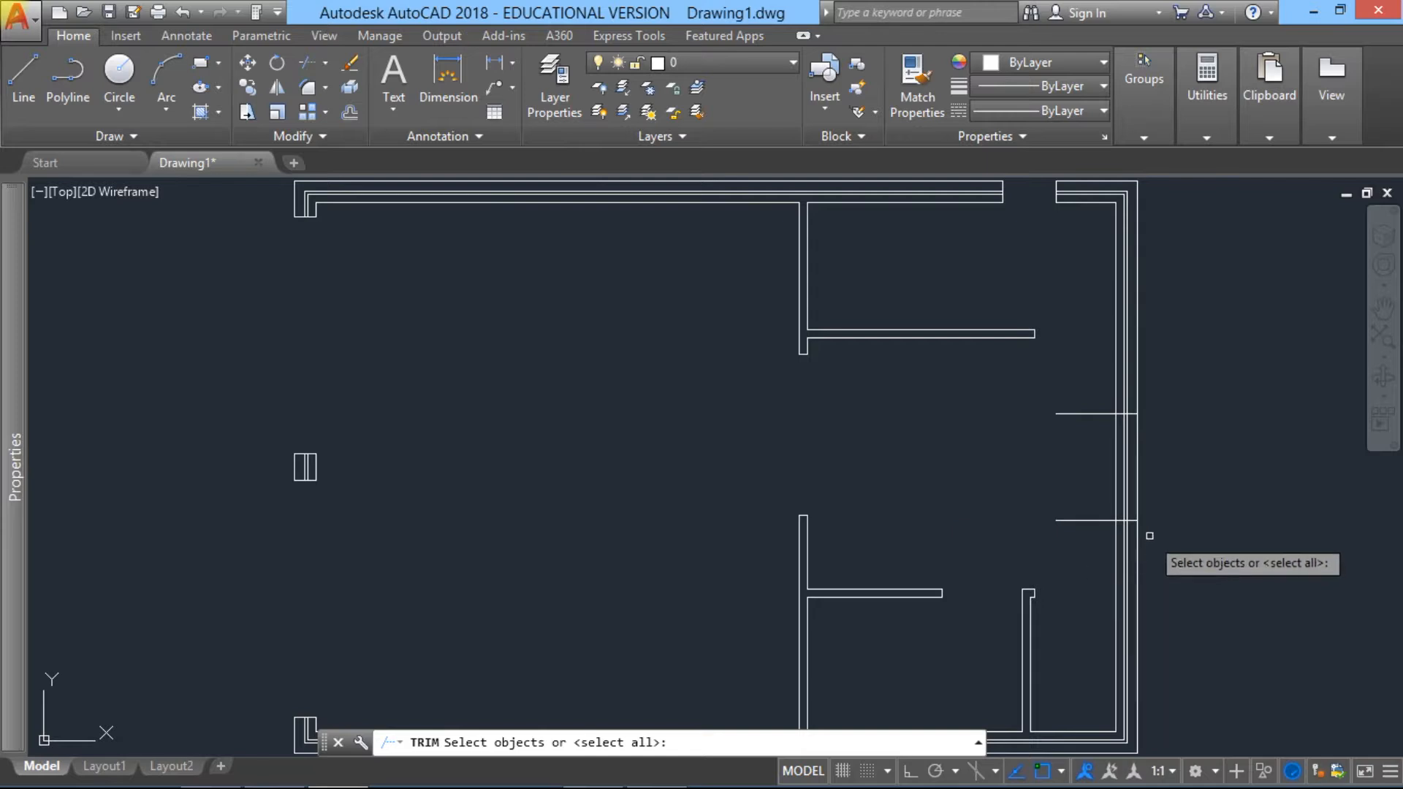
click(1171, 545)
click(1021, 382)
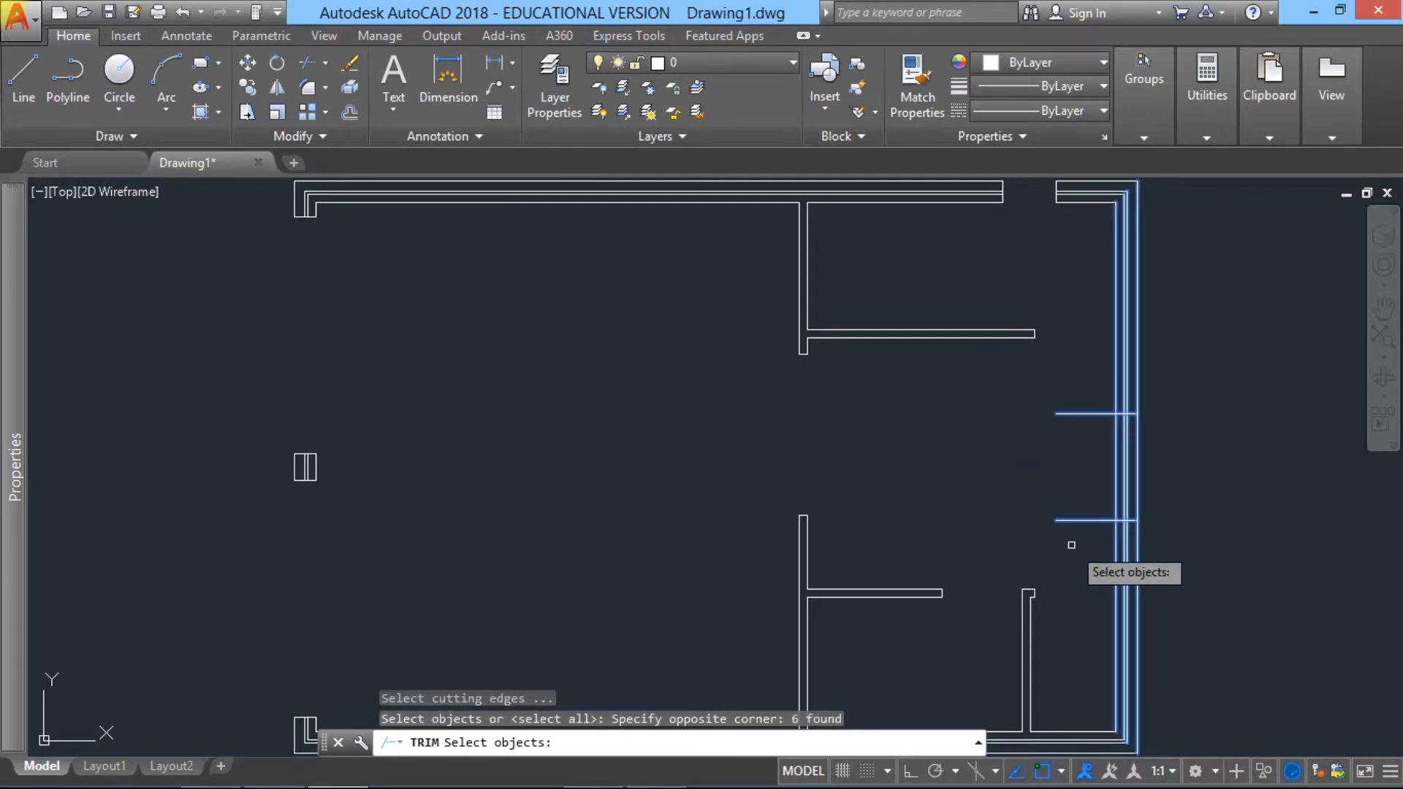
key(Return)
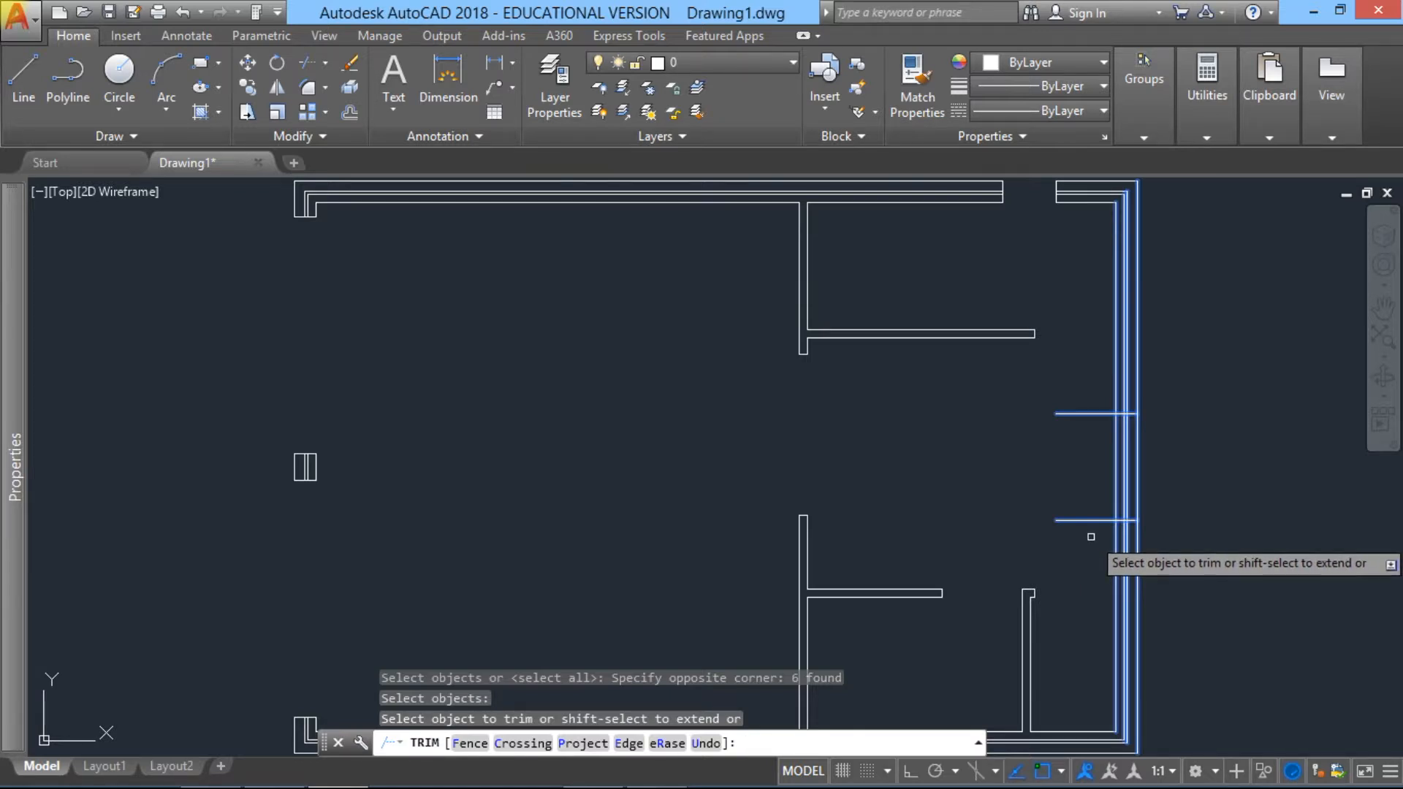
click(1096, 521)
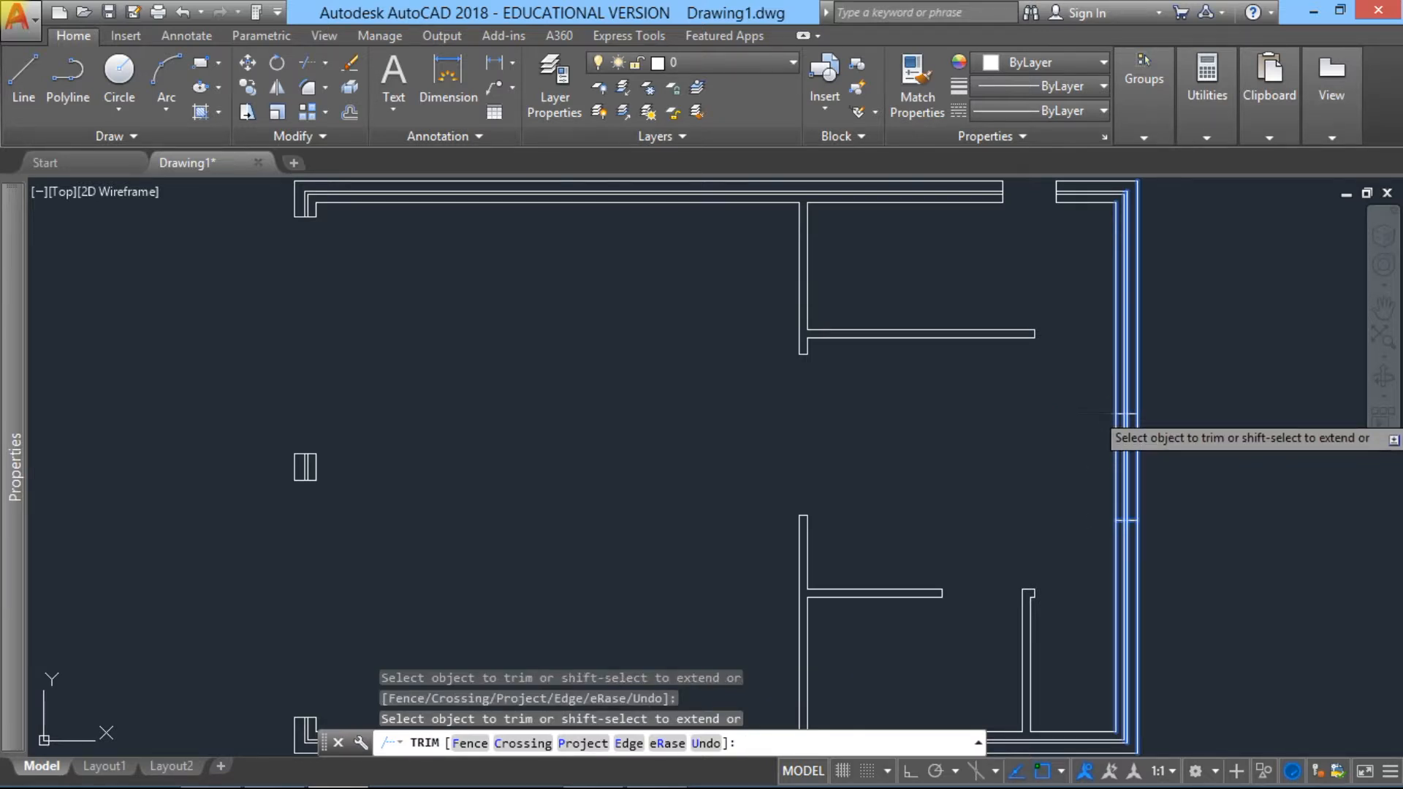
click(1116, 449)
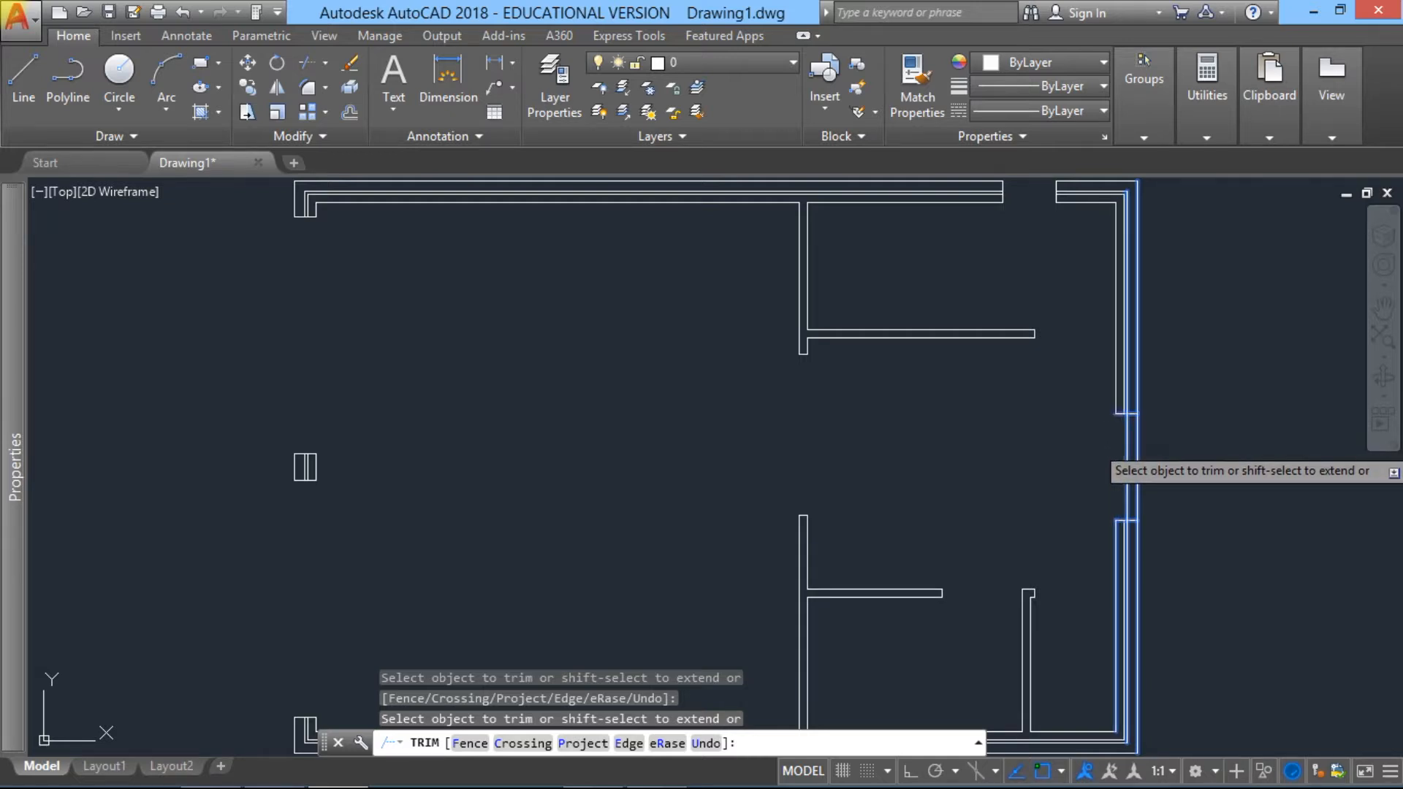
click(1128, 443)
click(1137, 448)
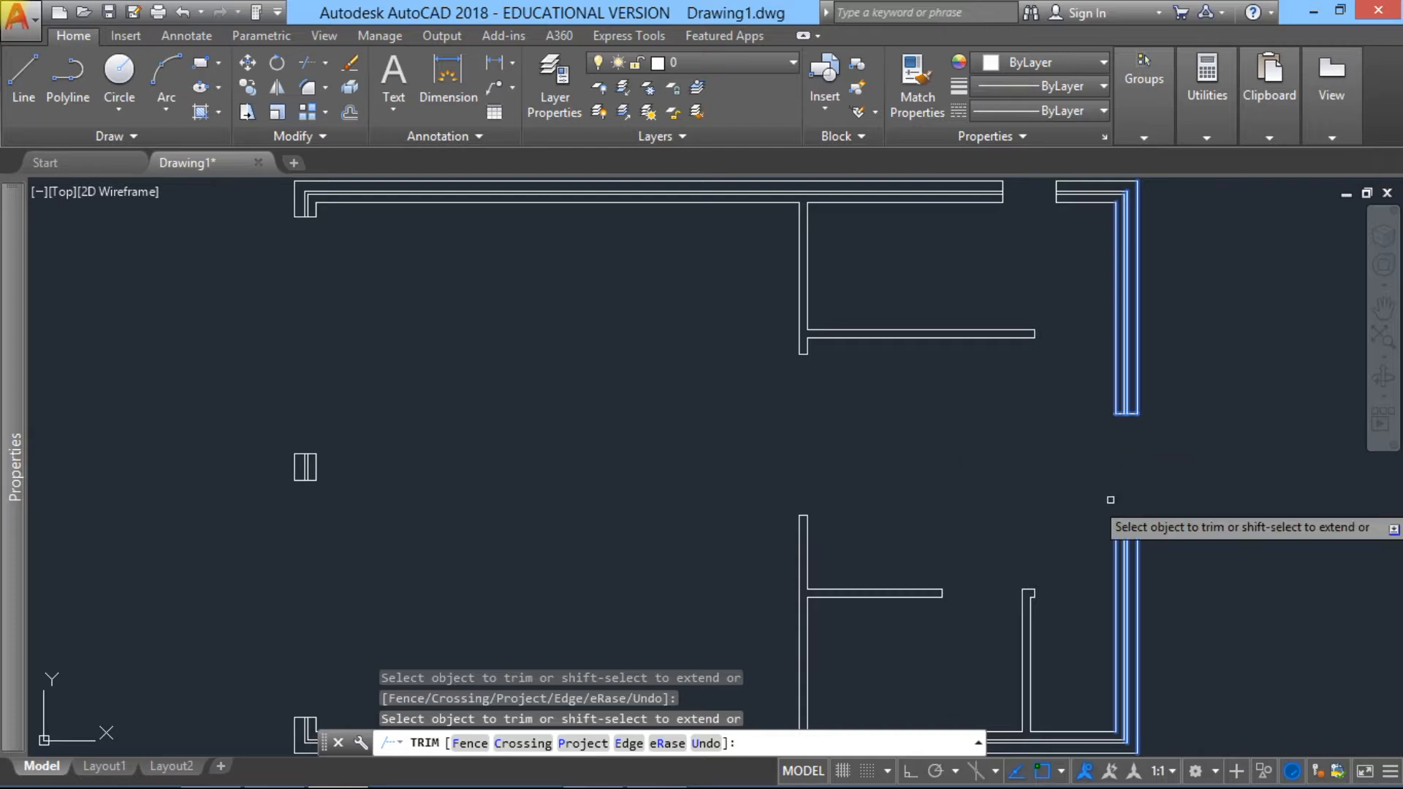
mouse_move(1087, 501)
middle_down()
mouse_move(1137, 376)
mouse_move(1096, 338)
mouse_move(1055, 376)
middle_up()
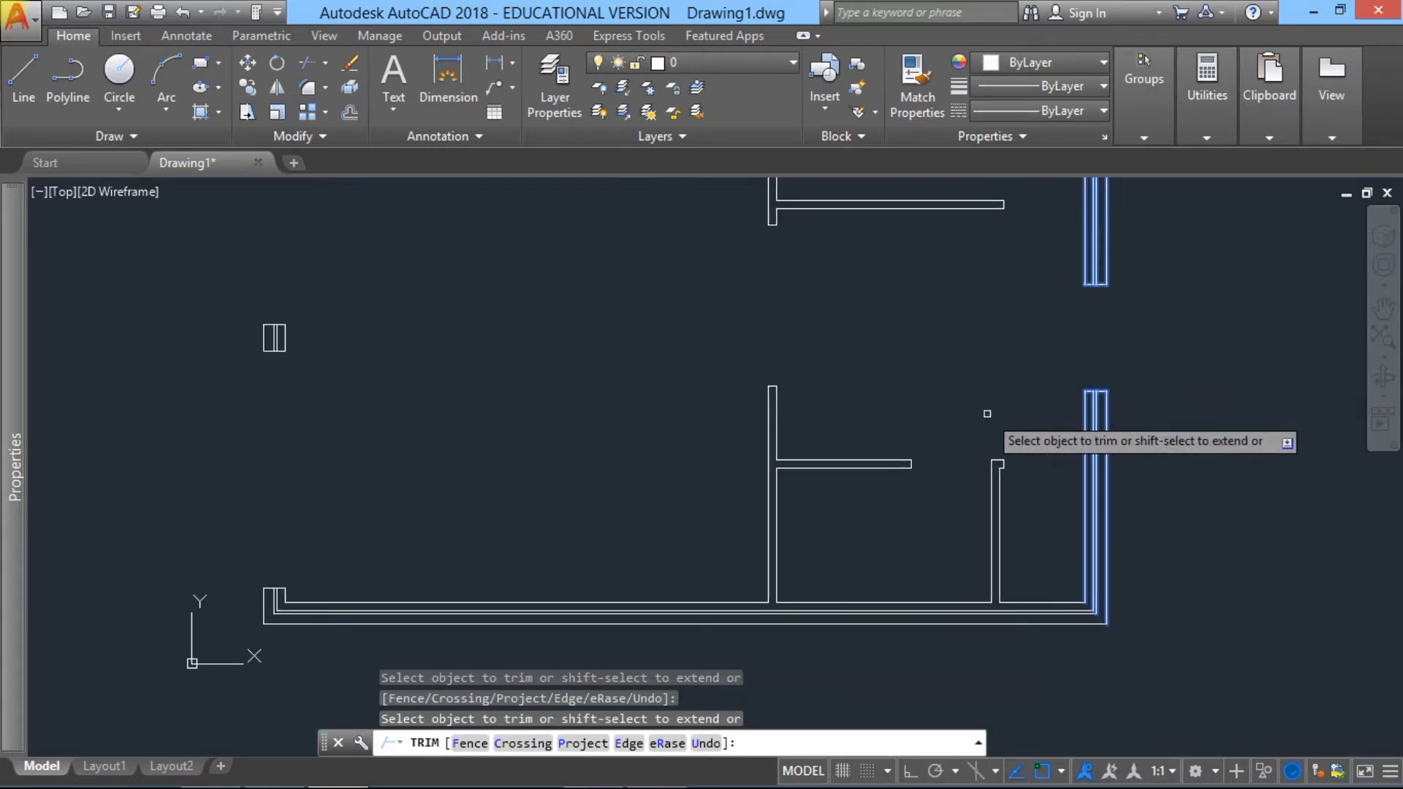
key(Escape)
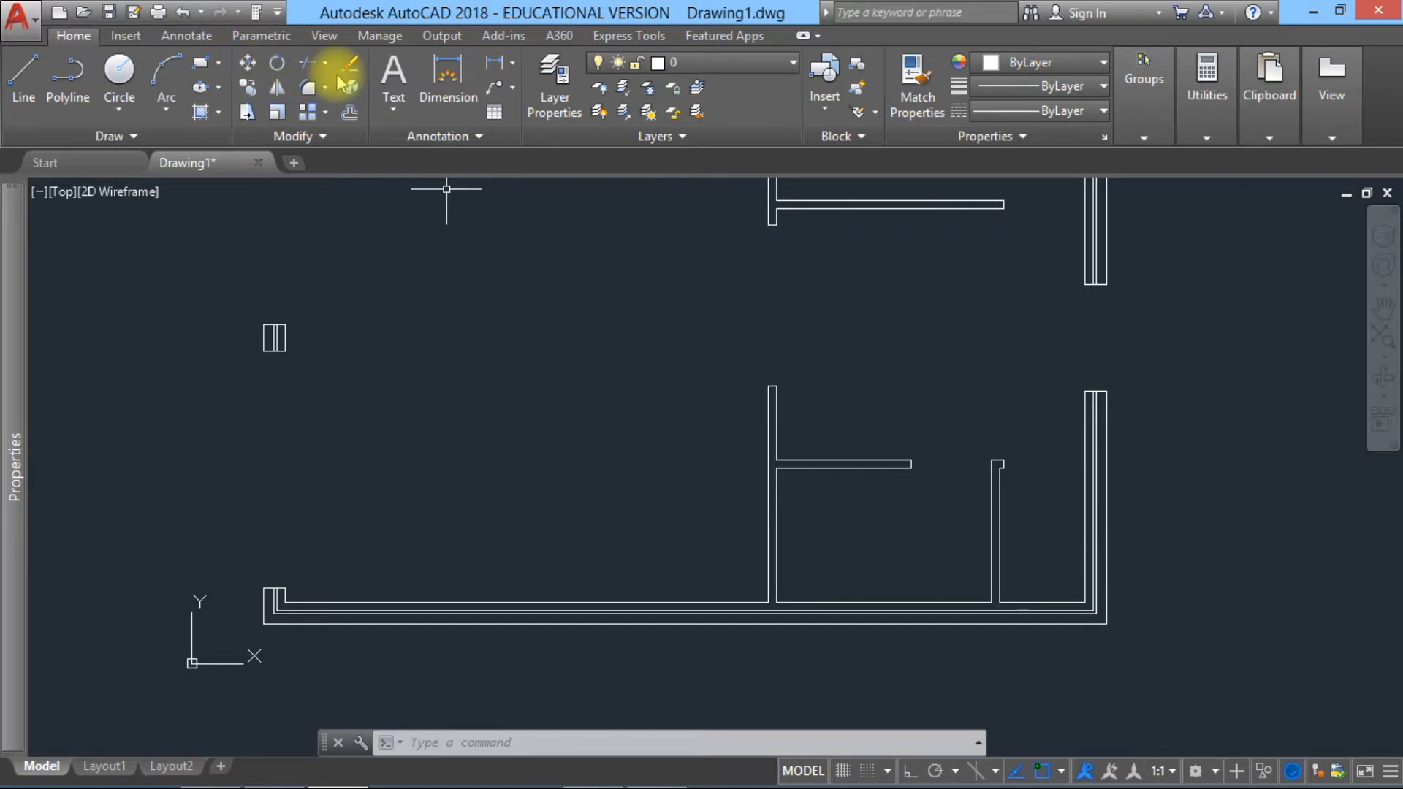
Step: Offset the outermost line of the right cavity wall, below its new opening, 350 units to the left
click(350, 113)
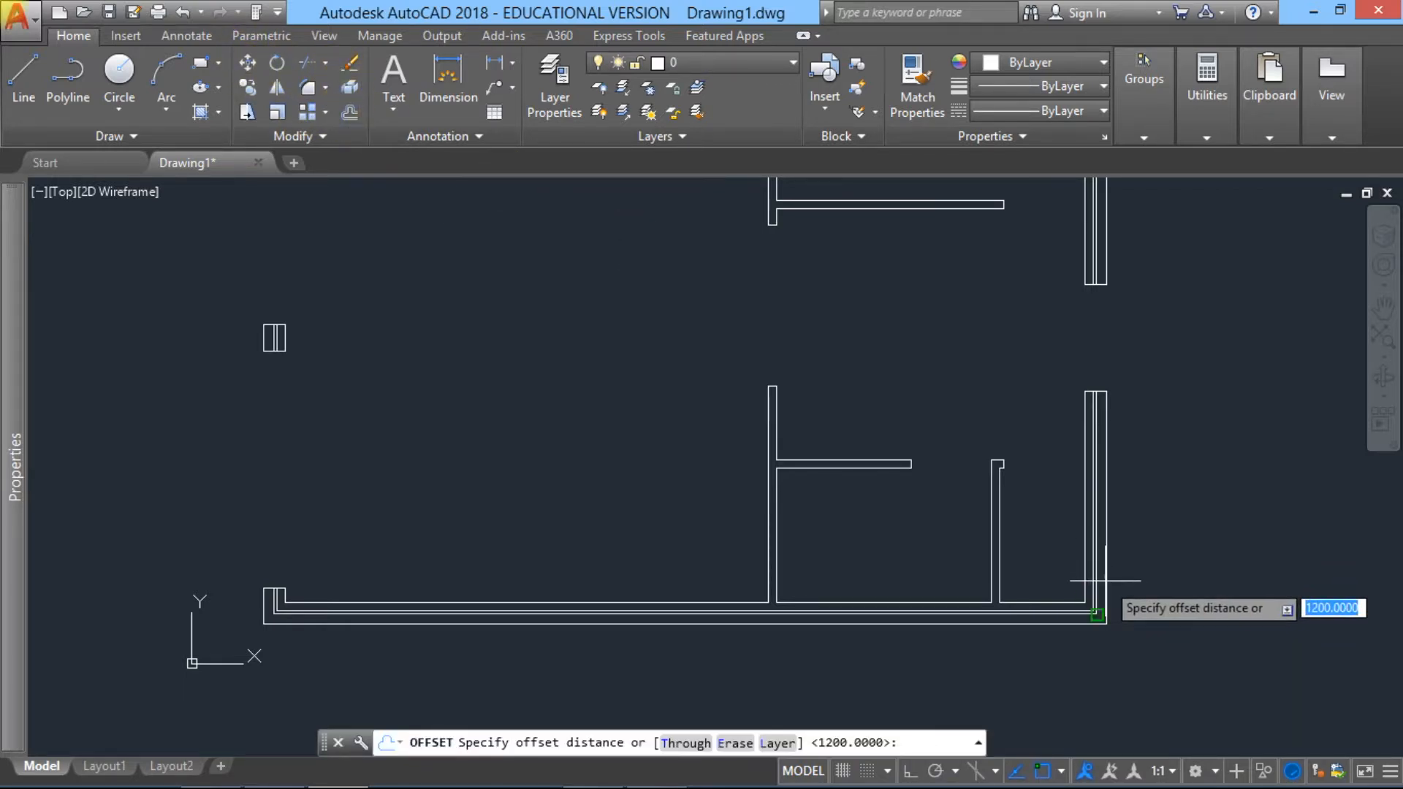
text(35)
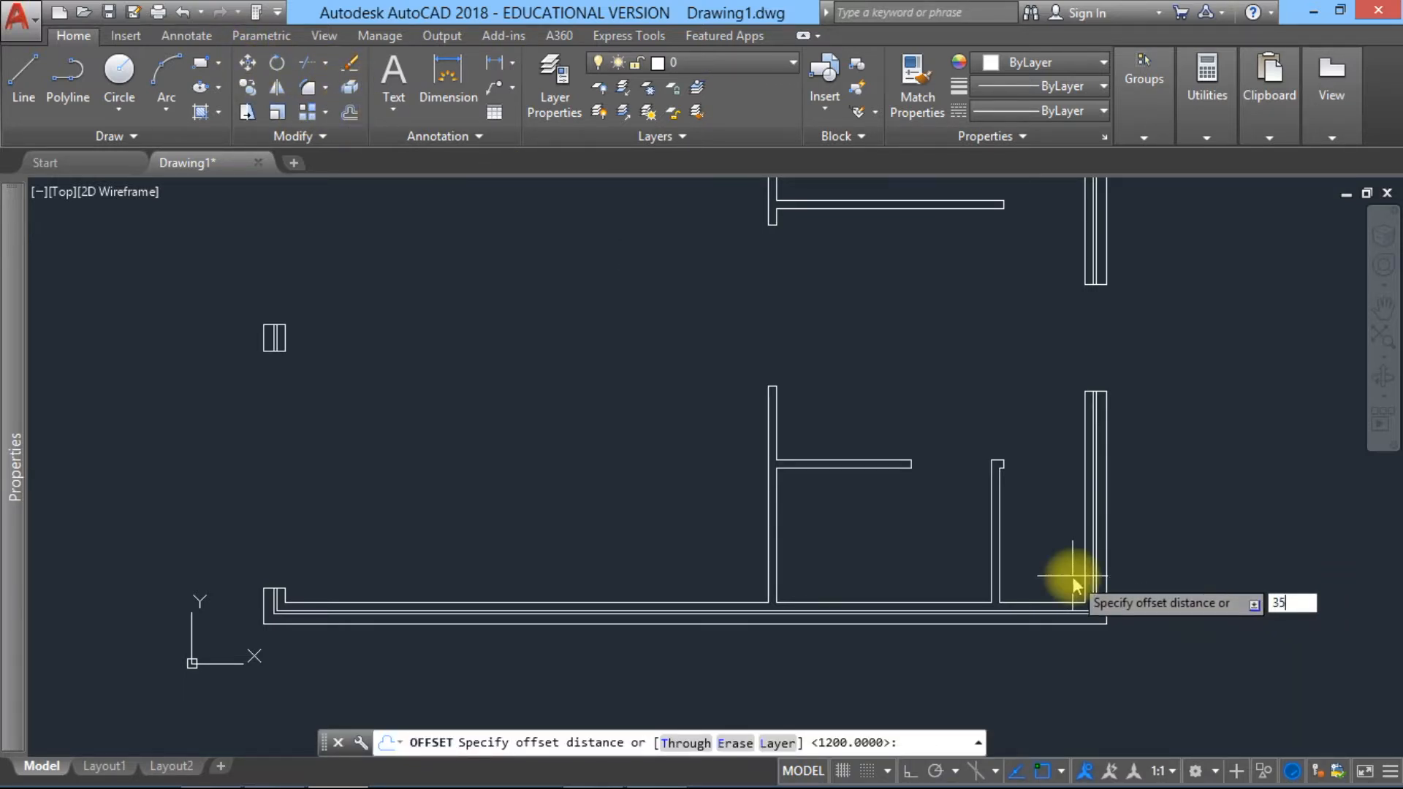
text(0)
key(Return)
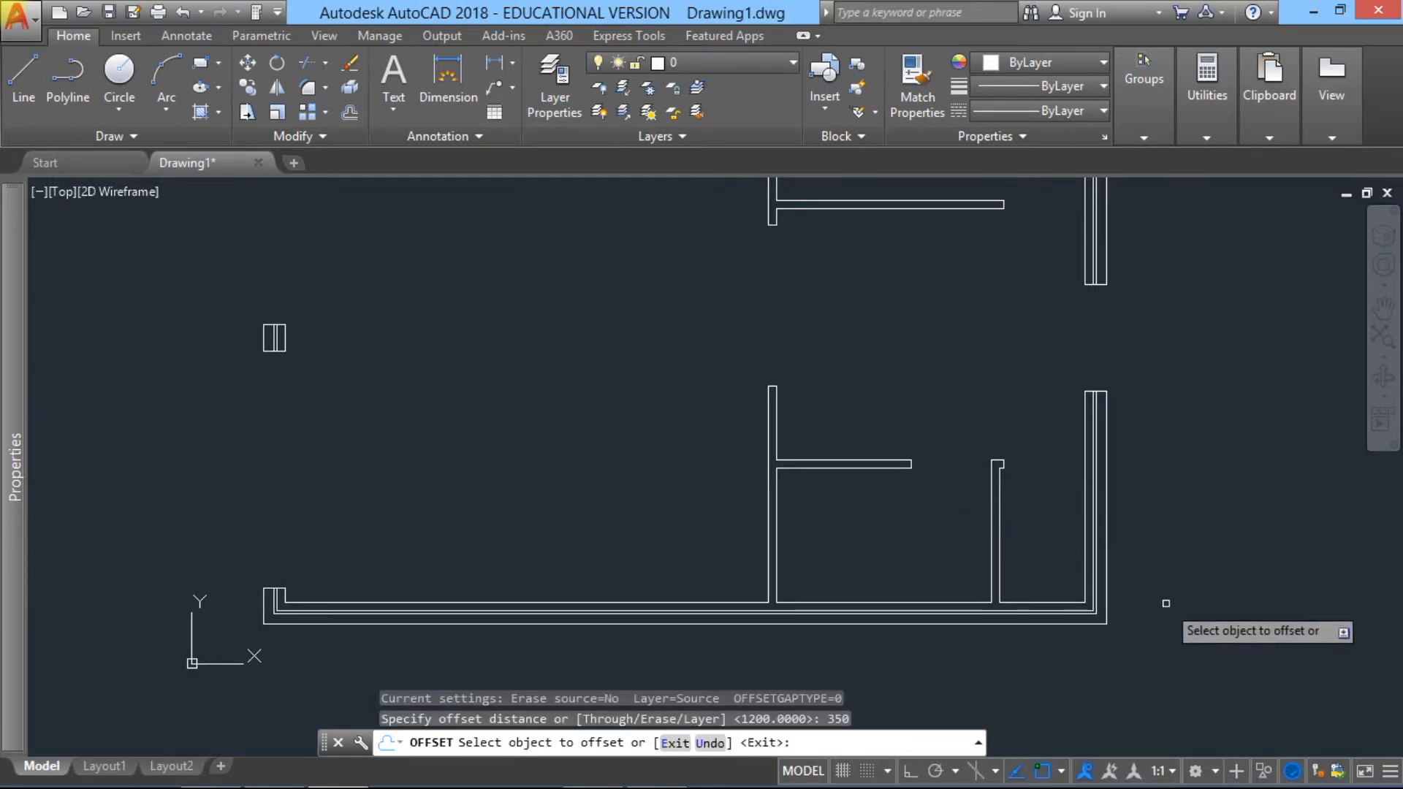
click(1105, 605)
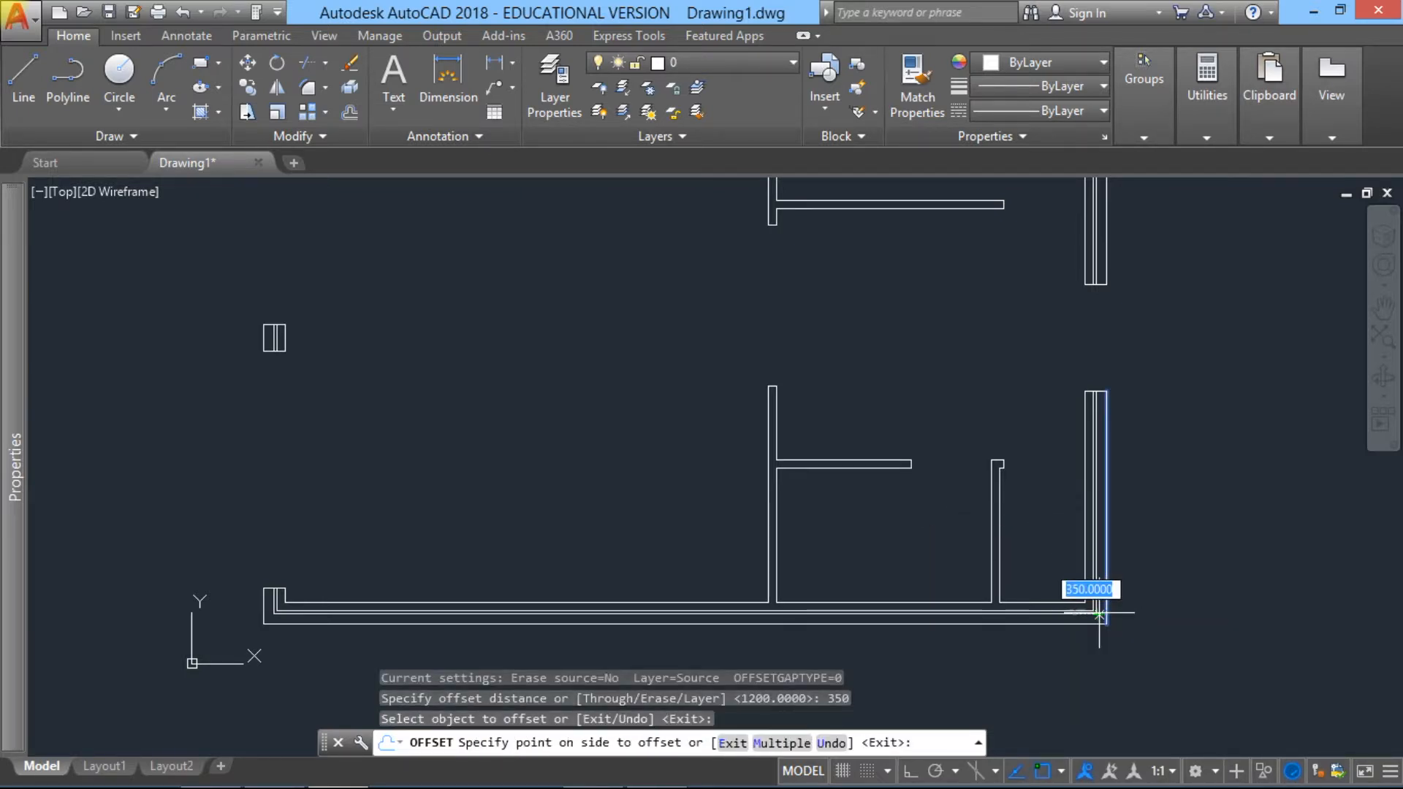
click(1051, 617)
key(Escape)
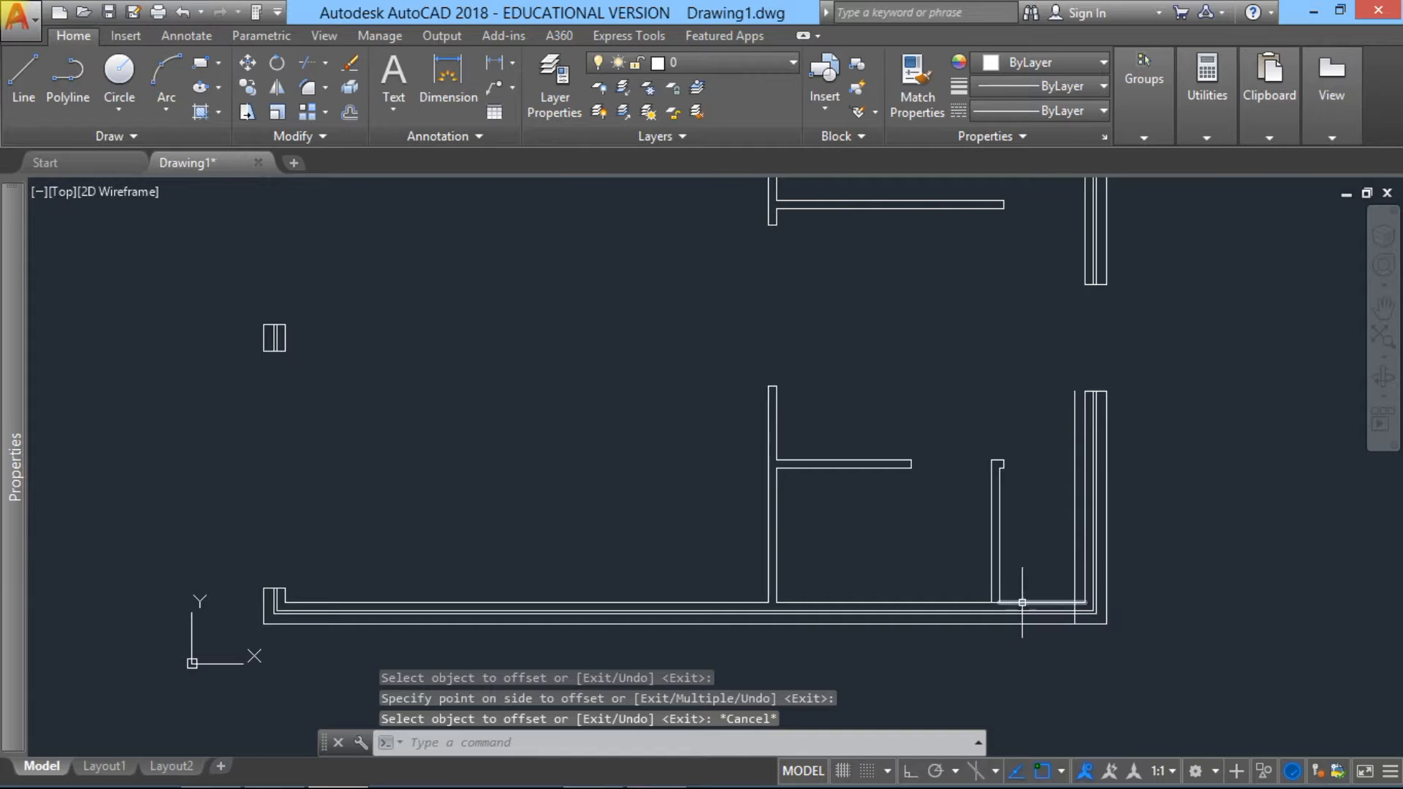
Step: Offset the new vertical line crossing the bottom cavity wall near the lower right corner 600 units to the left
key(Return)
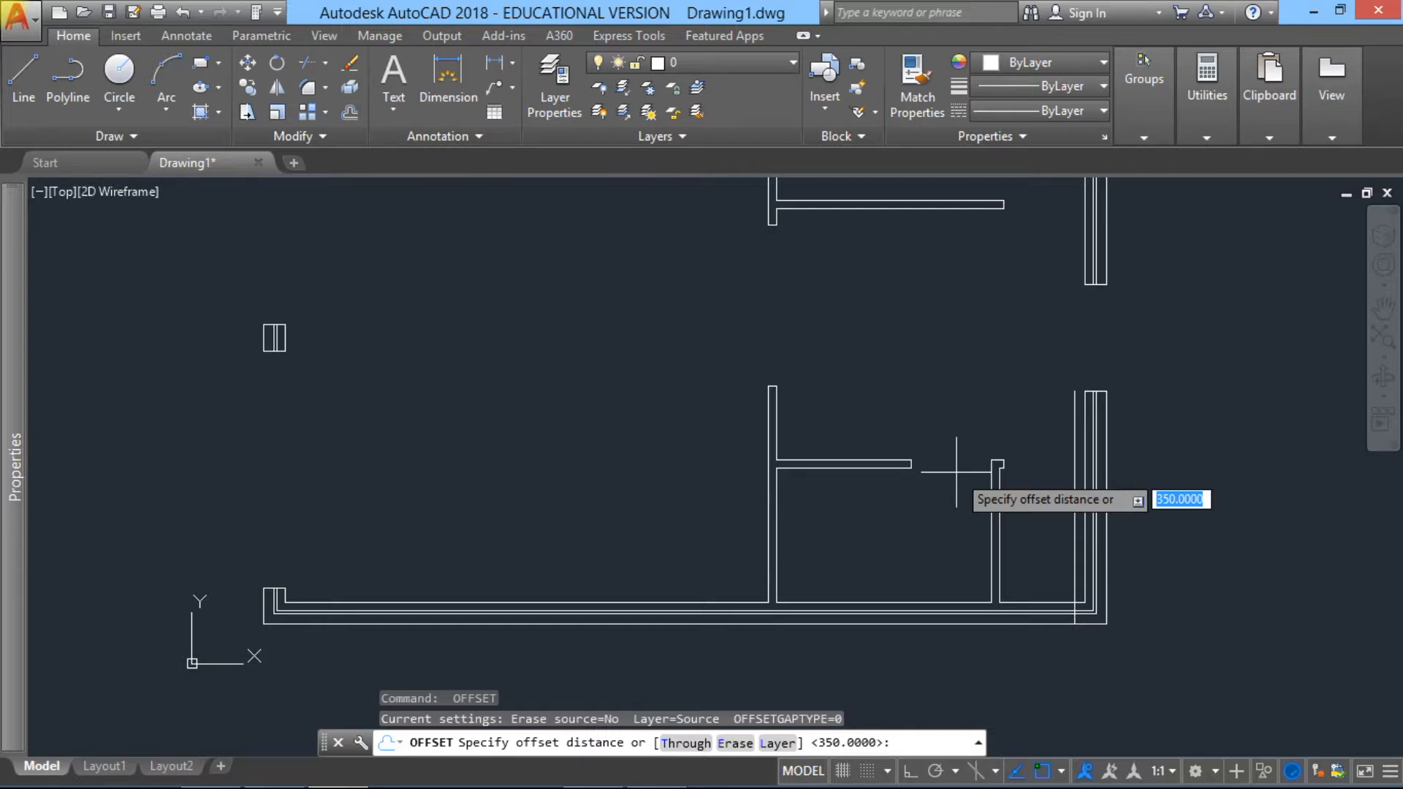
text(600)
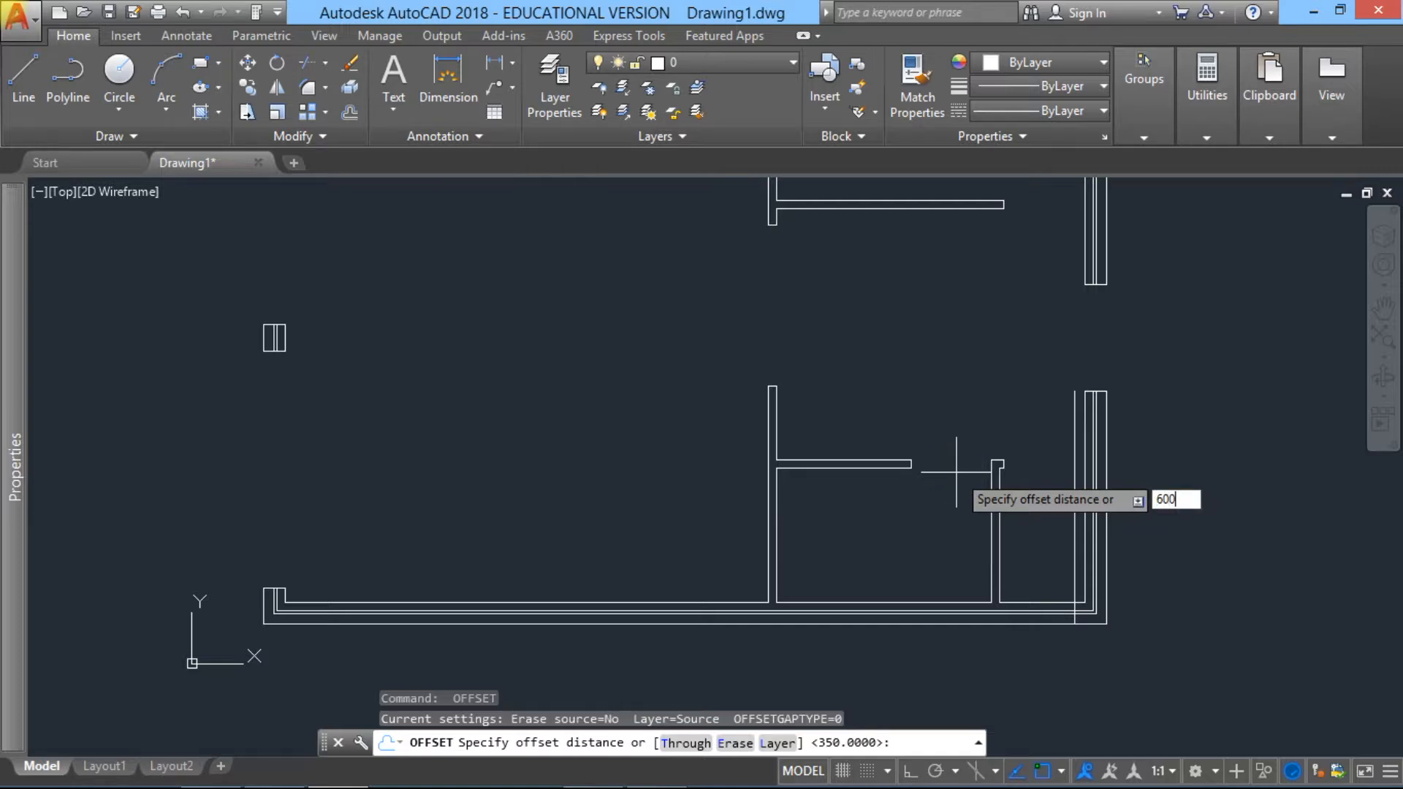
key(Return)
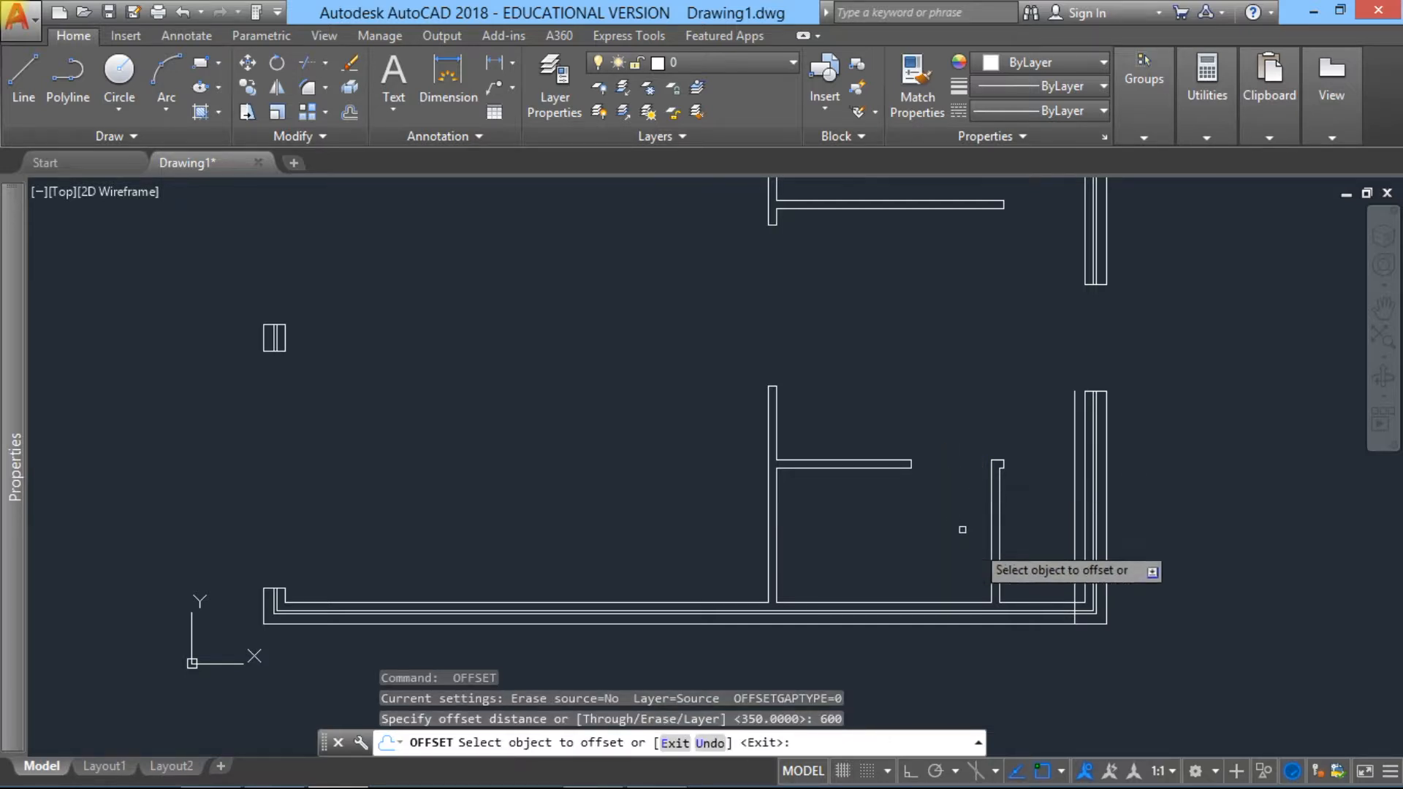
click(1075, 586)
click(1030, 577)
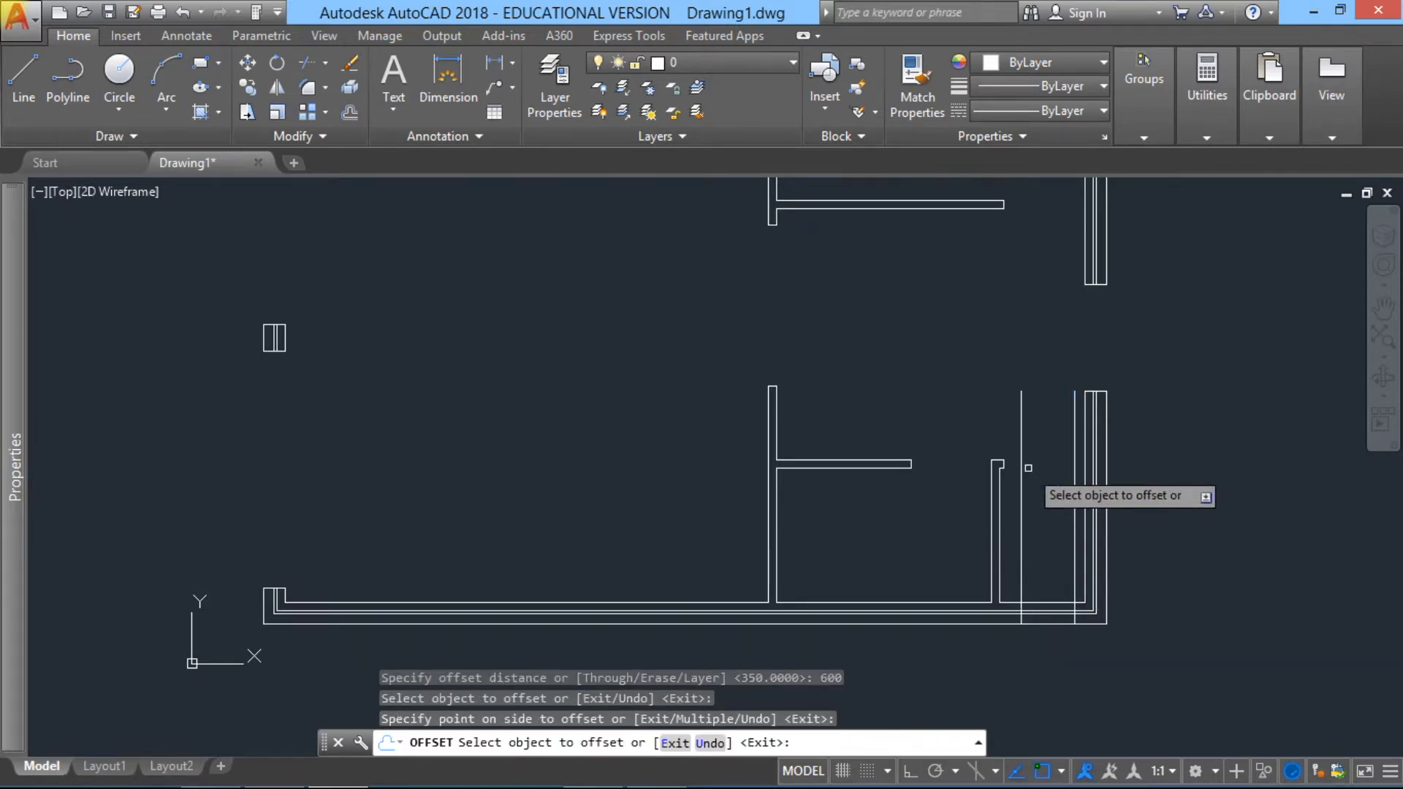
key(Return)
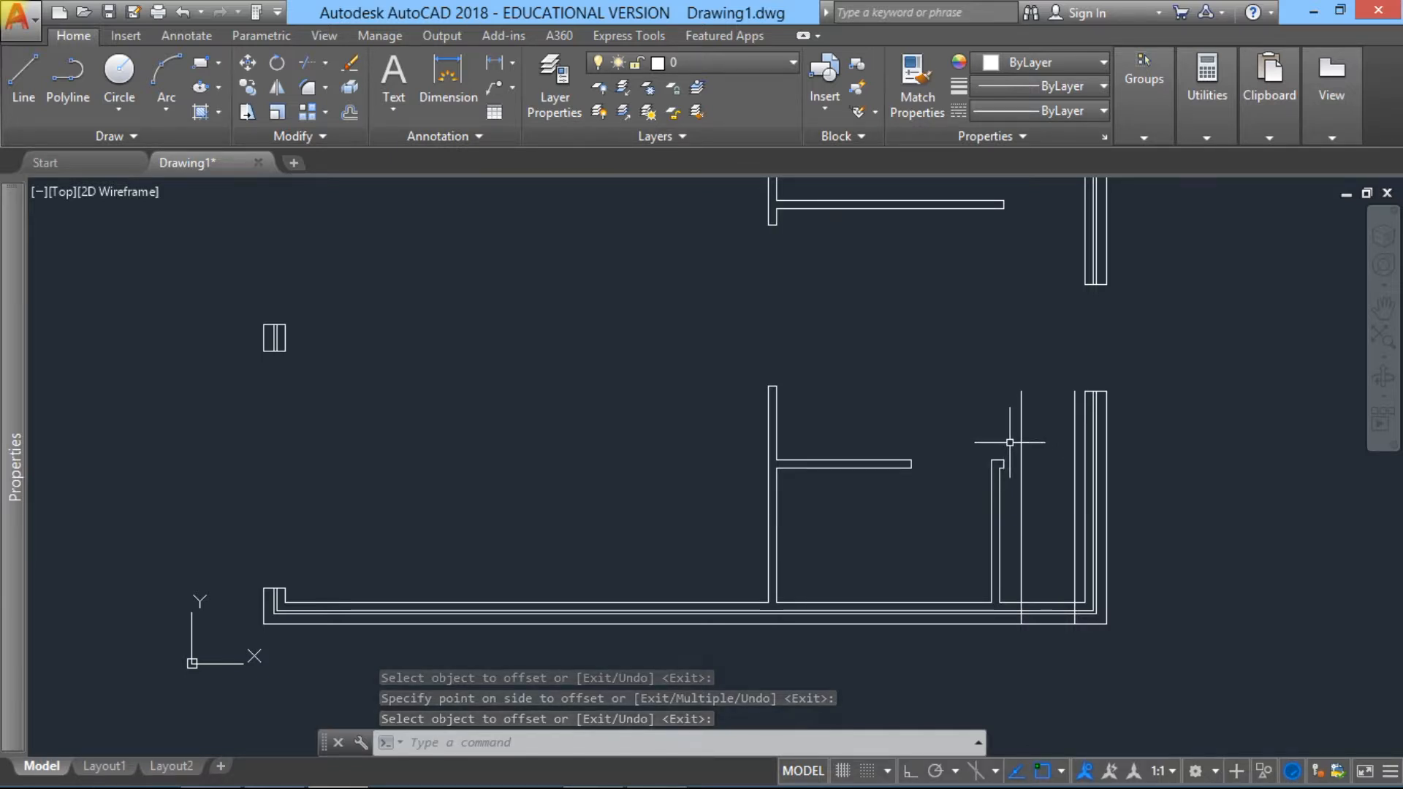
Step: Offset the leftmost new vertical line, just right of the small lower partition, 640 units to the left
key(Return)
key(Return)
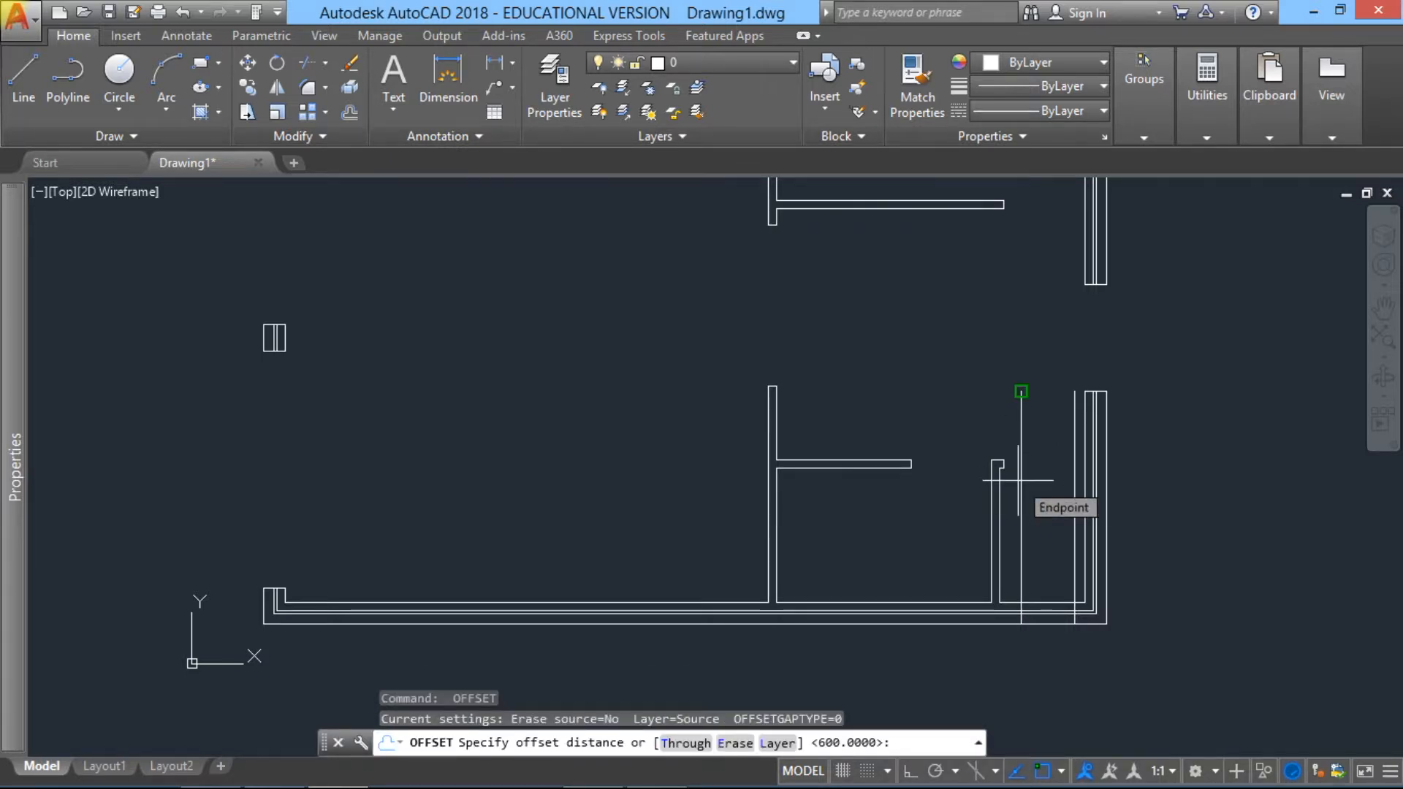
text(64)
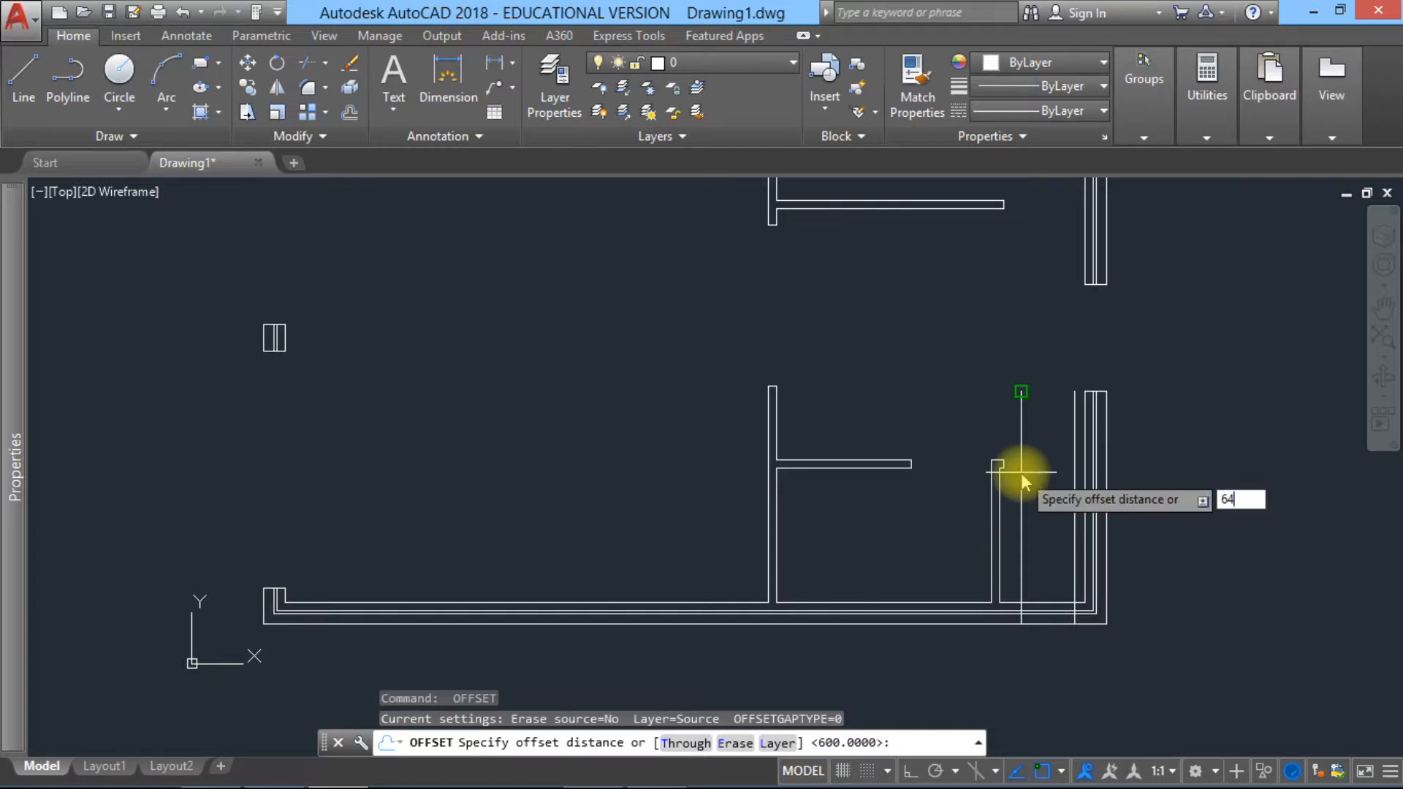
text(0)
key(Return)
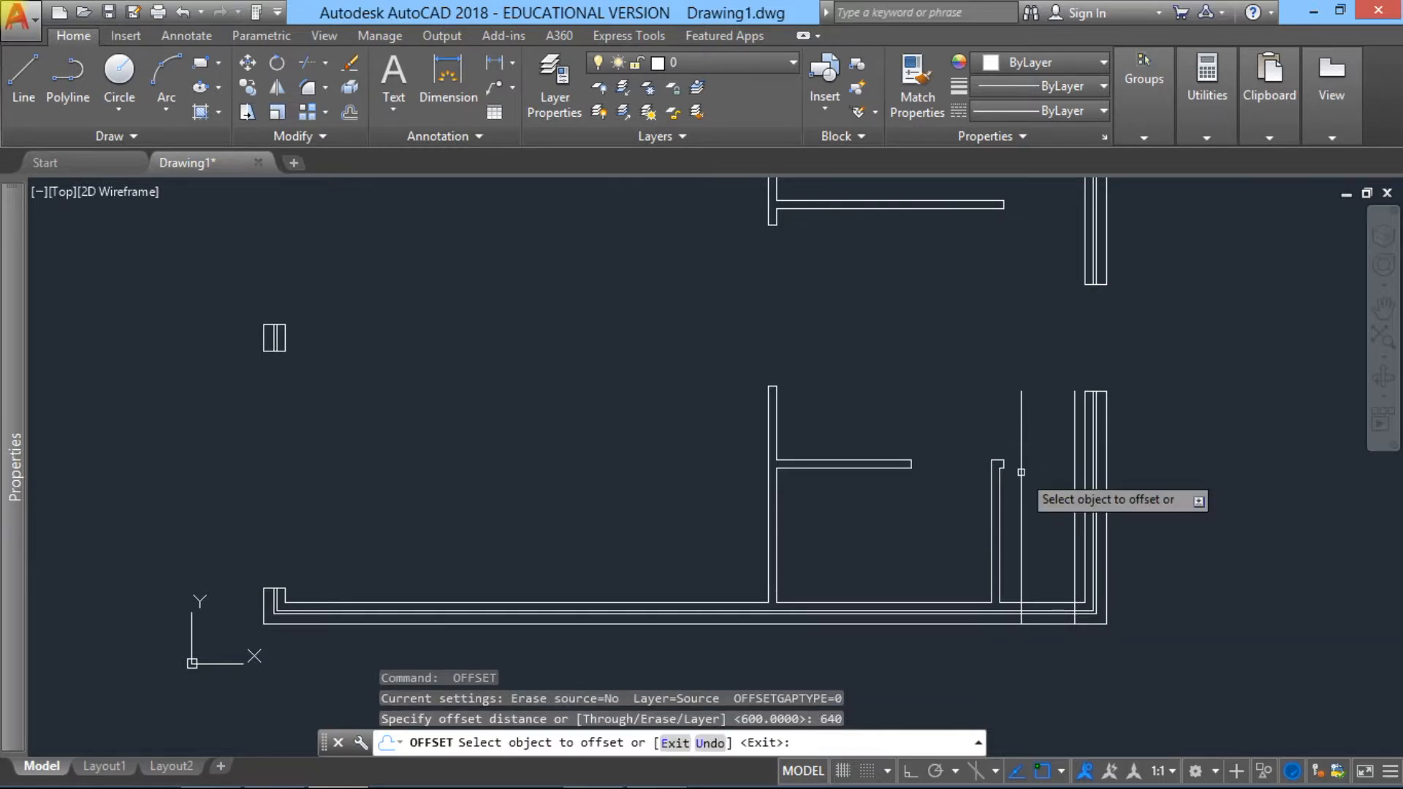
click(1021, 472)
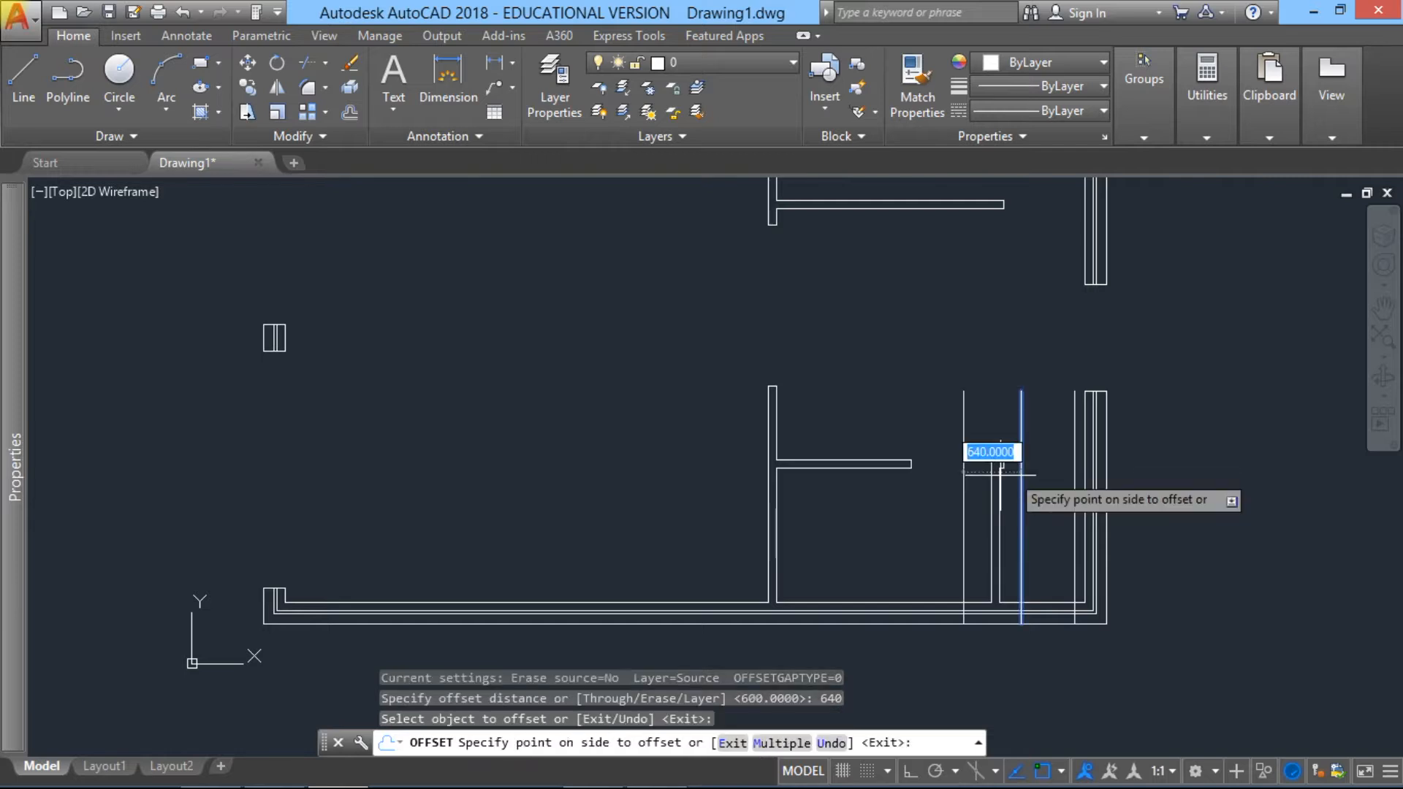
click(909, 511)
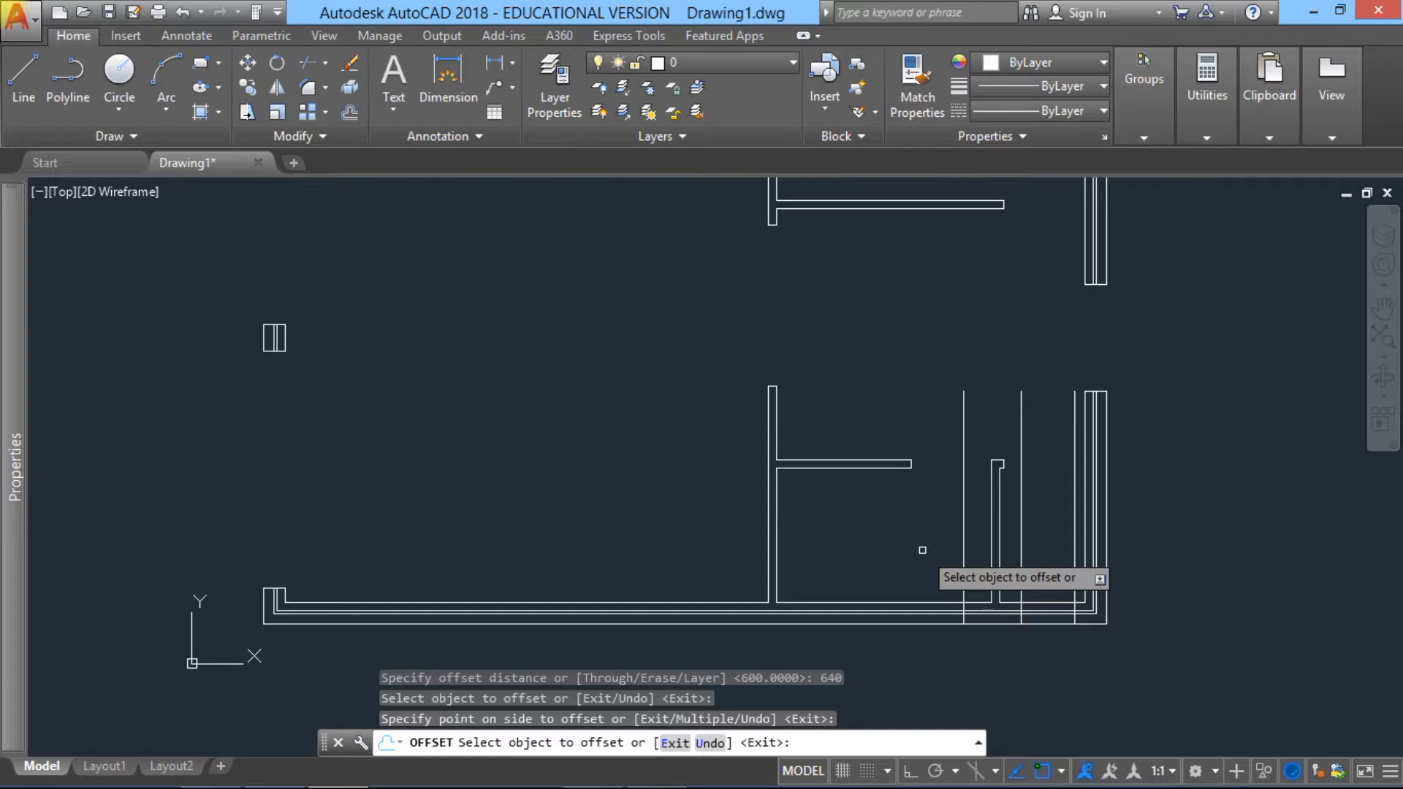
key(Escape)
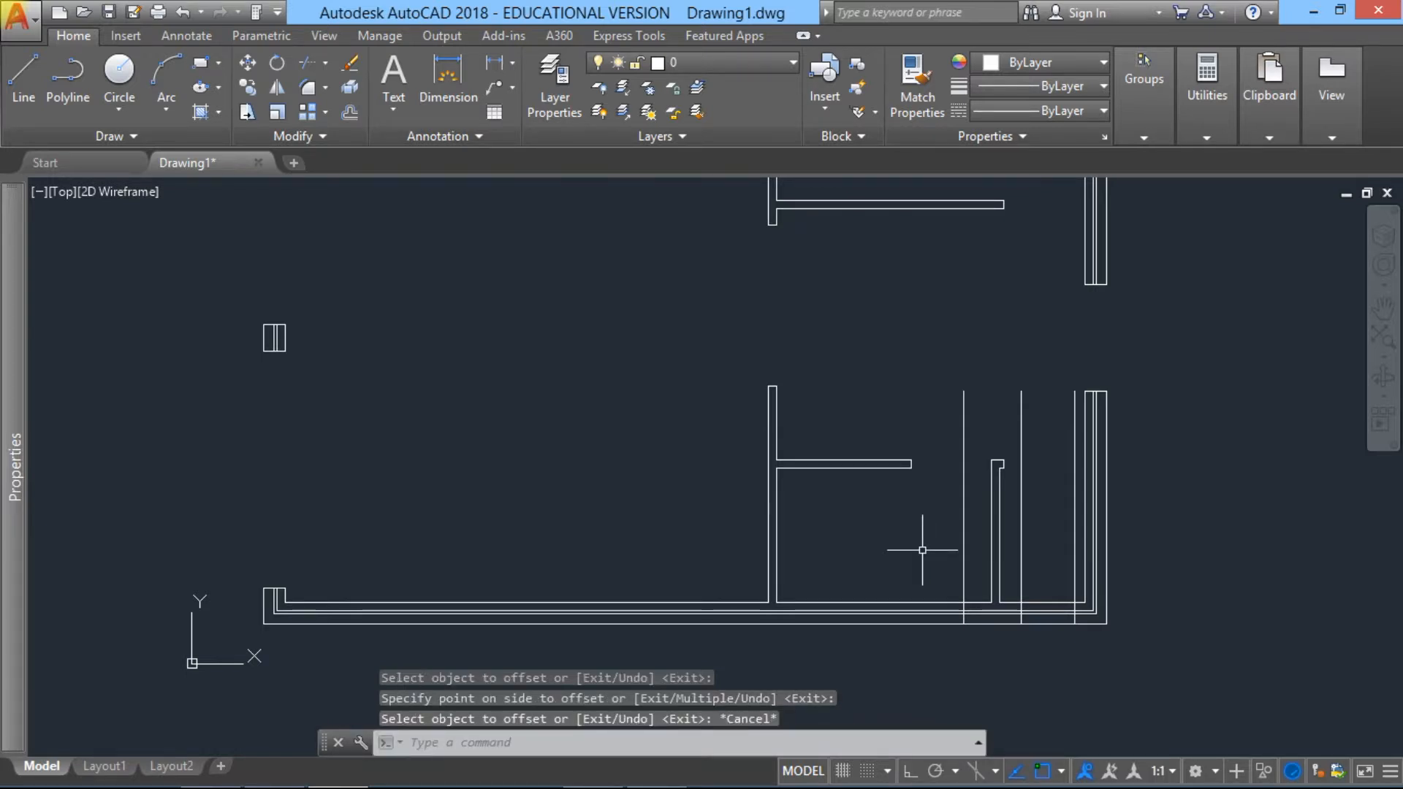
Step: Offset the vertical line just left of the small lower partition another 1200 units to the left
key(Return)
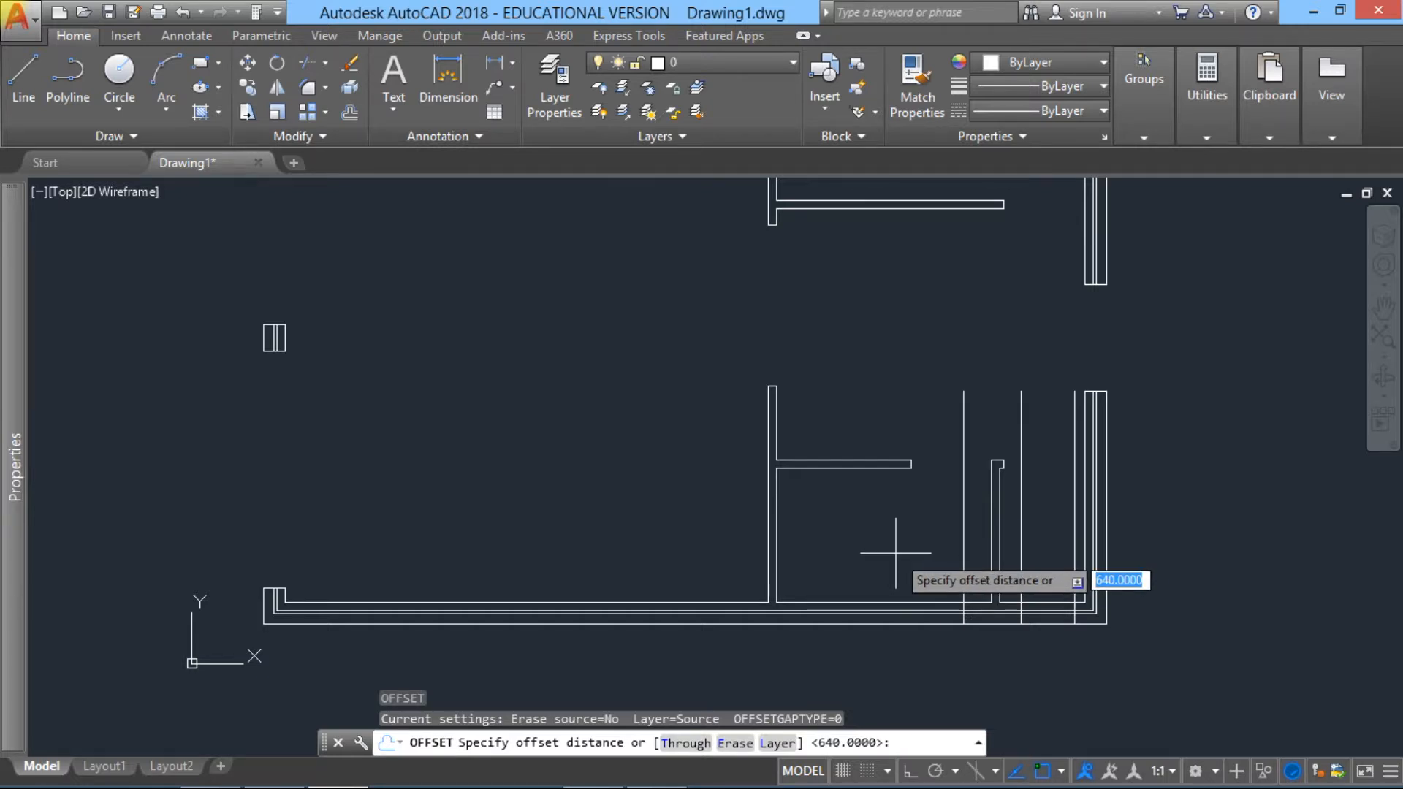
text(1200)
key(Return)
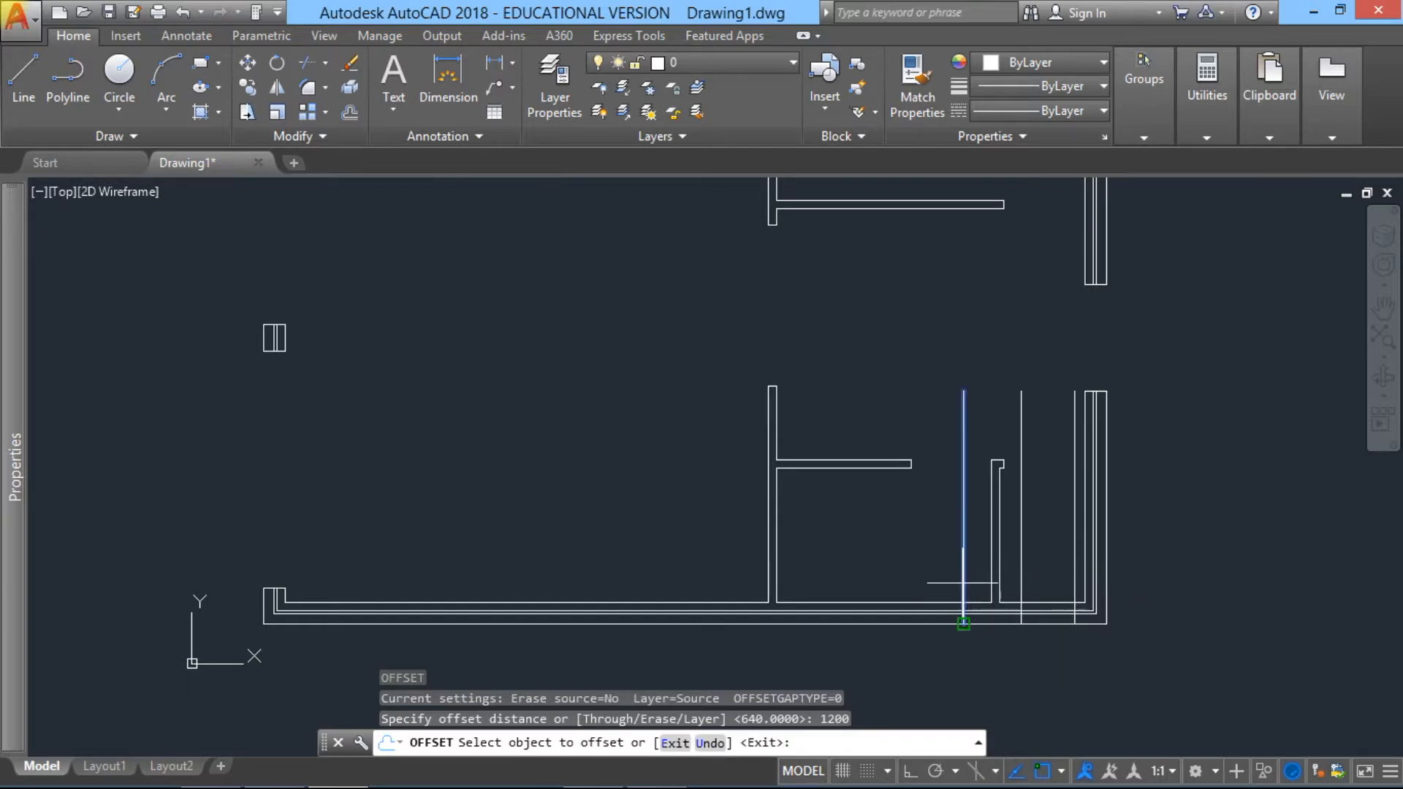
click(962, 623)
click(904, 577)
key(Escape)
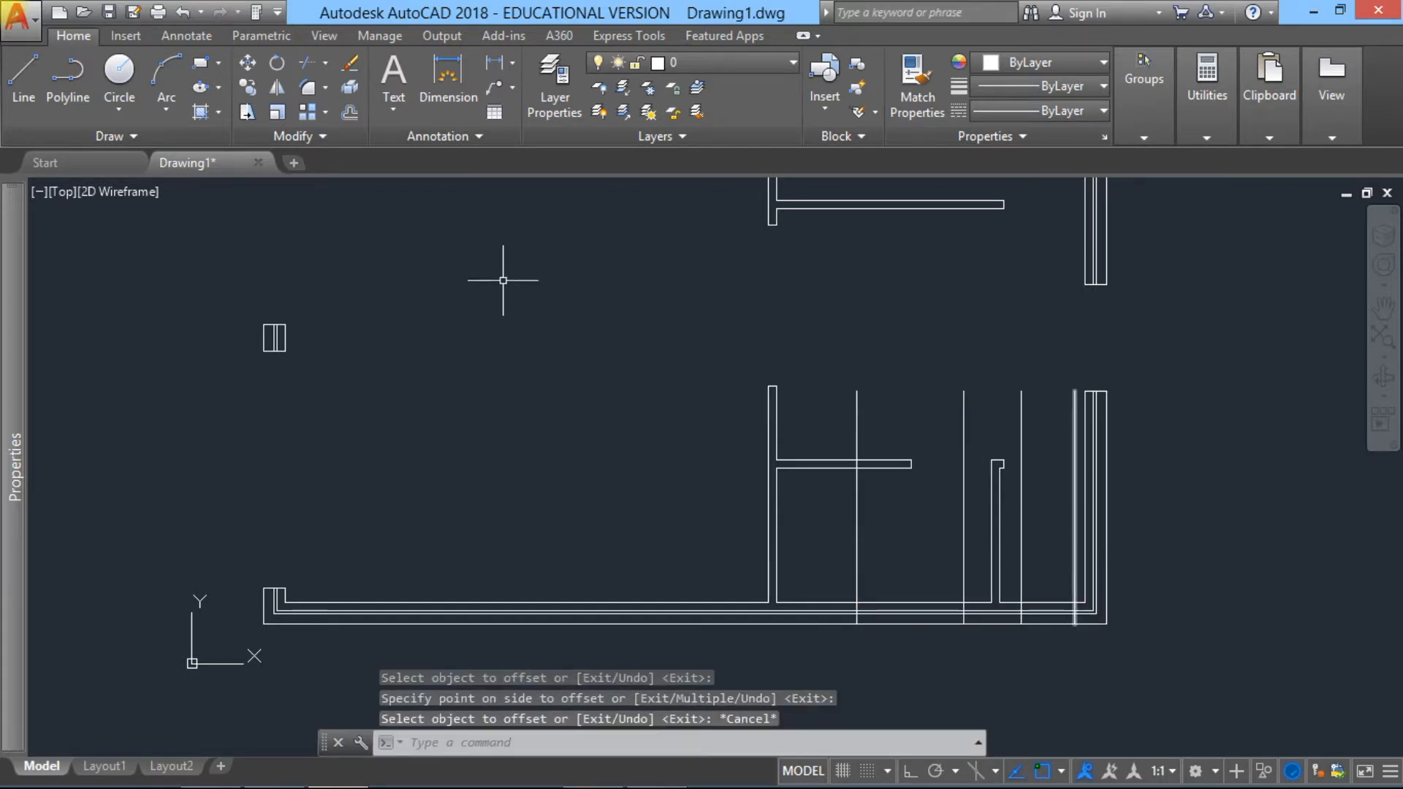
Step: Trim the four vertical offset lines back to the inner face of the bottom cavity wall
click(325, 64)
click(325, 101)
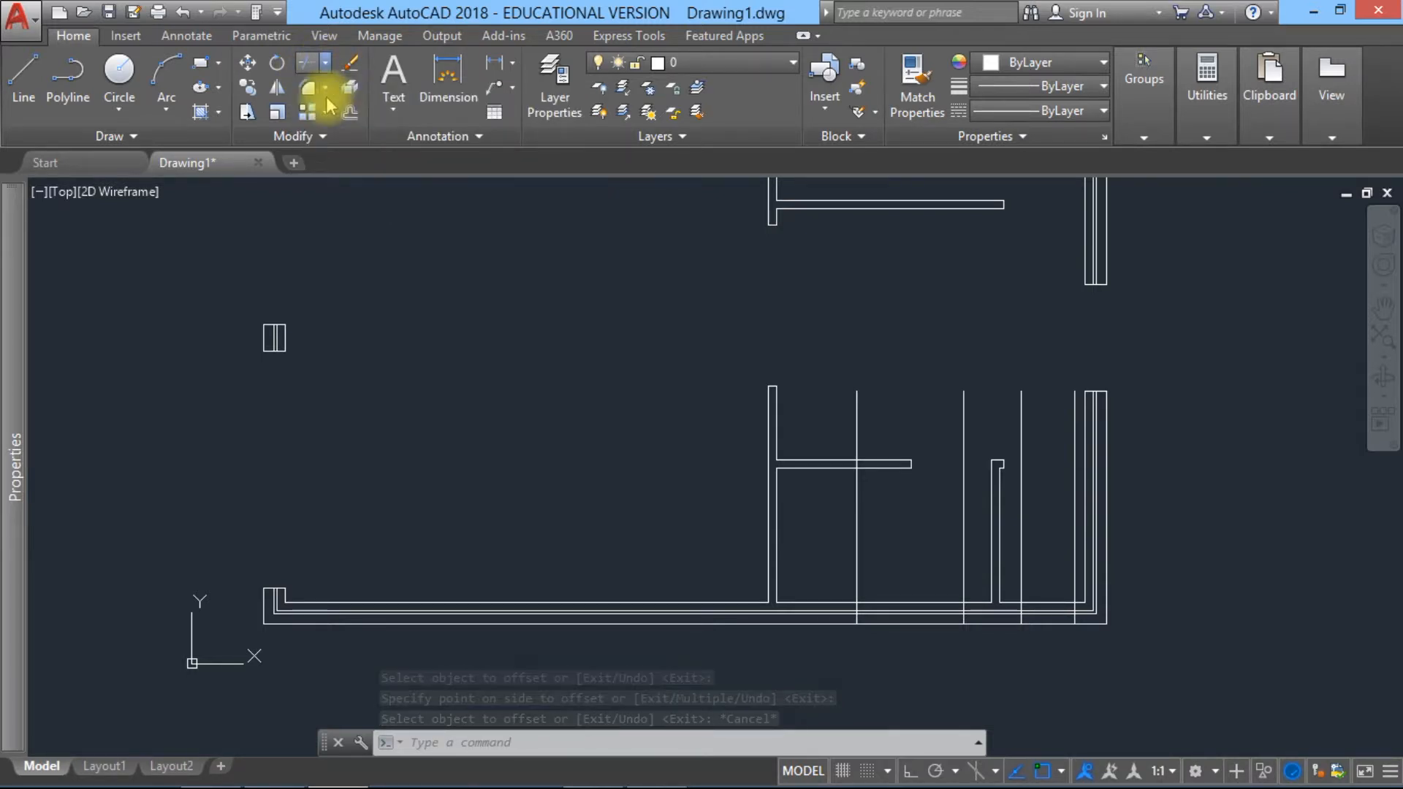
click(1111, 673)
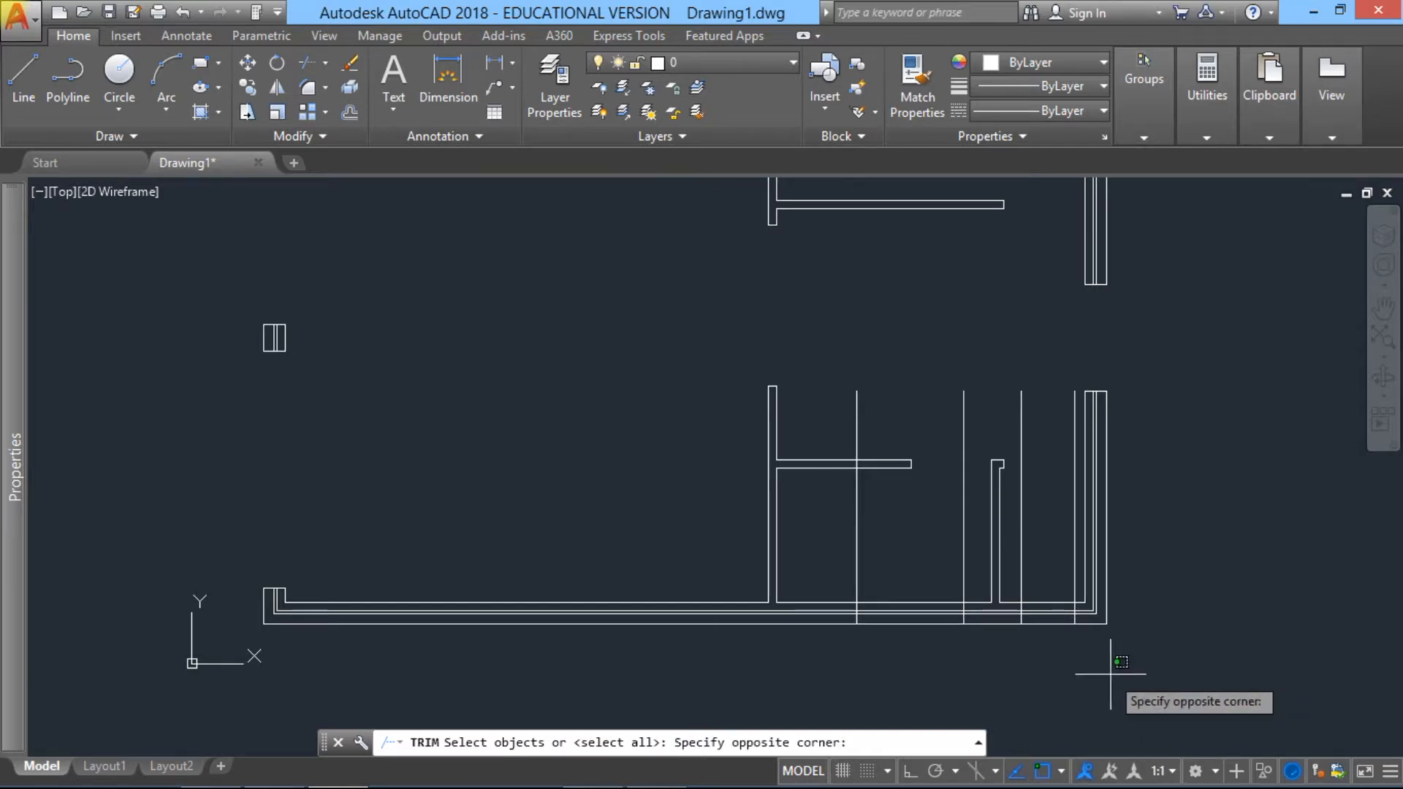
click(795, 555)
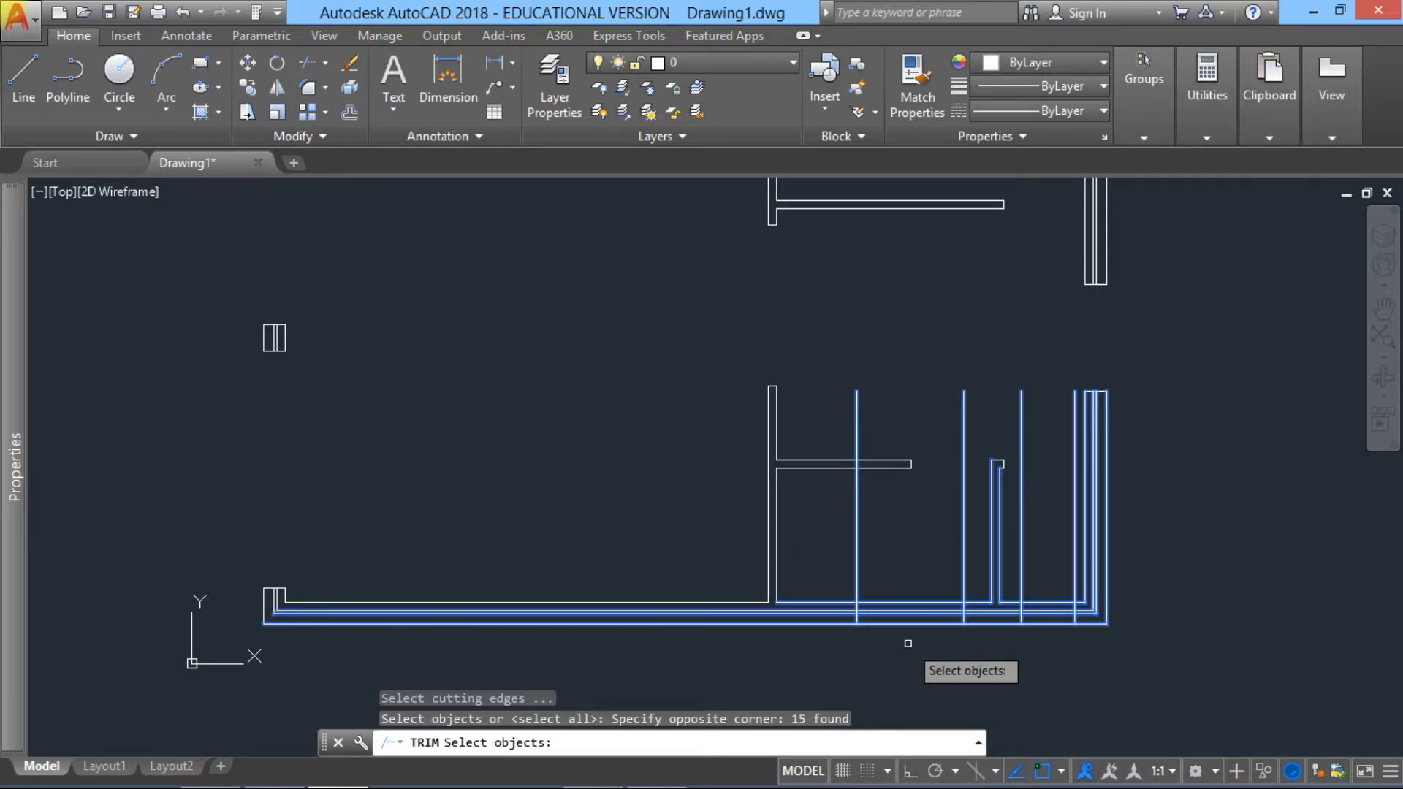
key(Return)
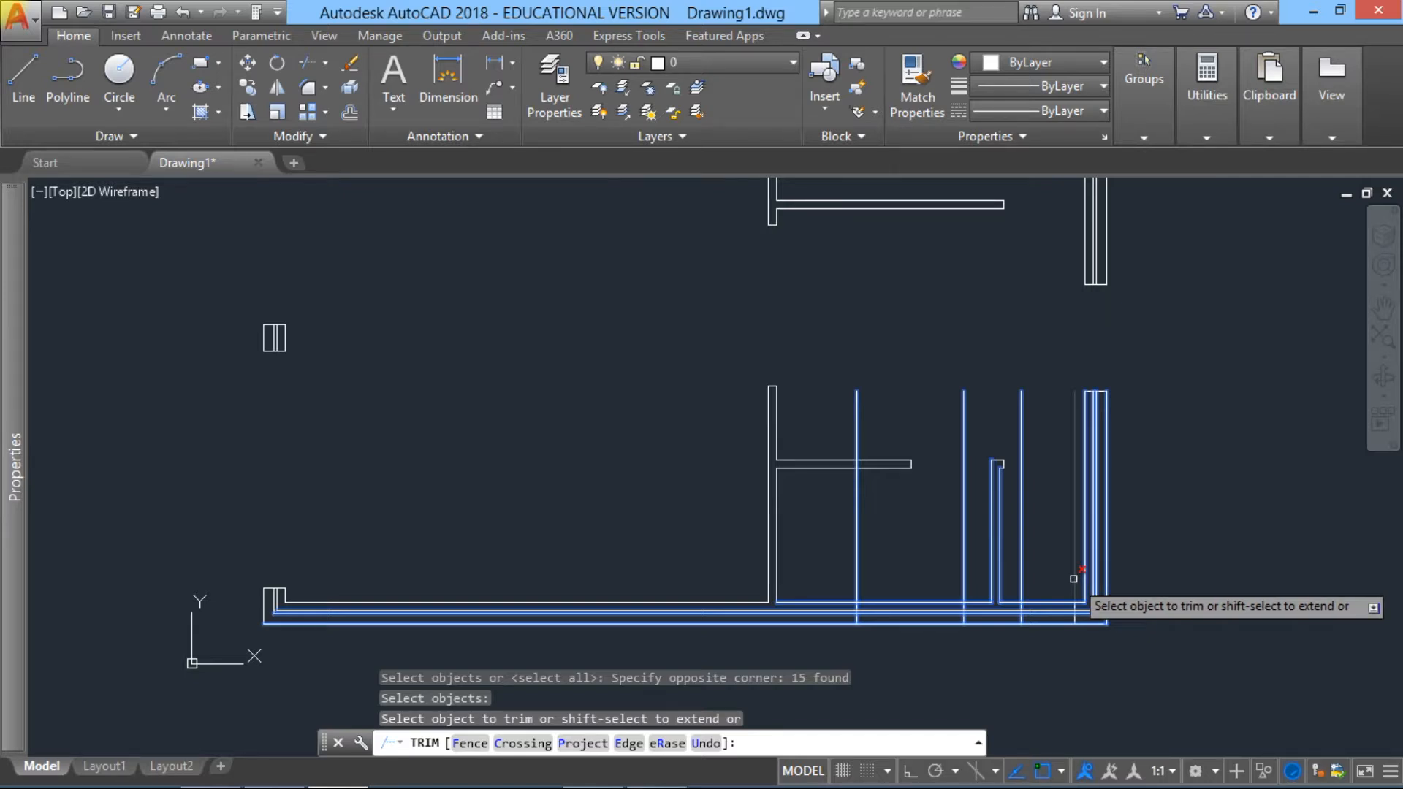
click(1020, 579)
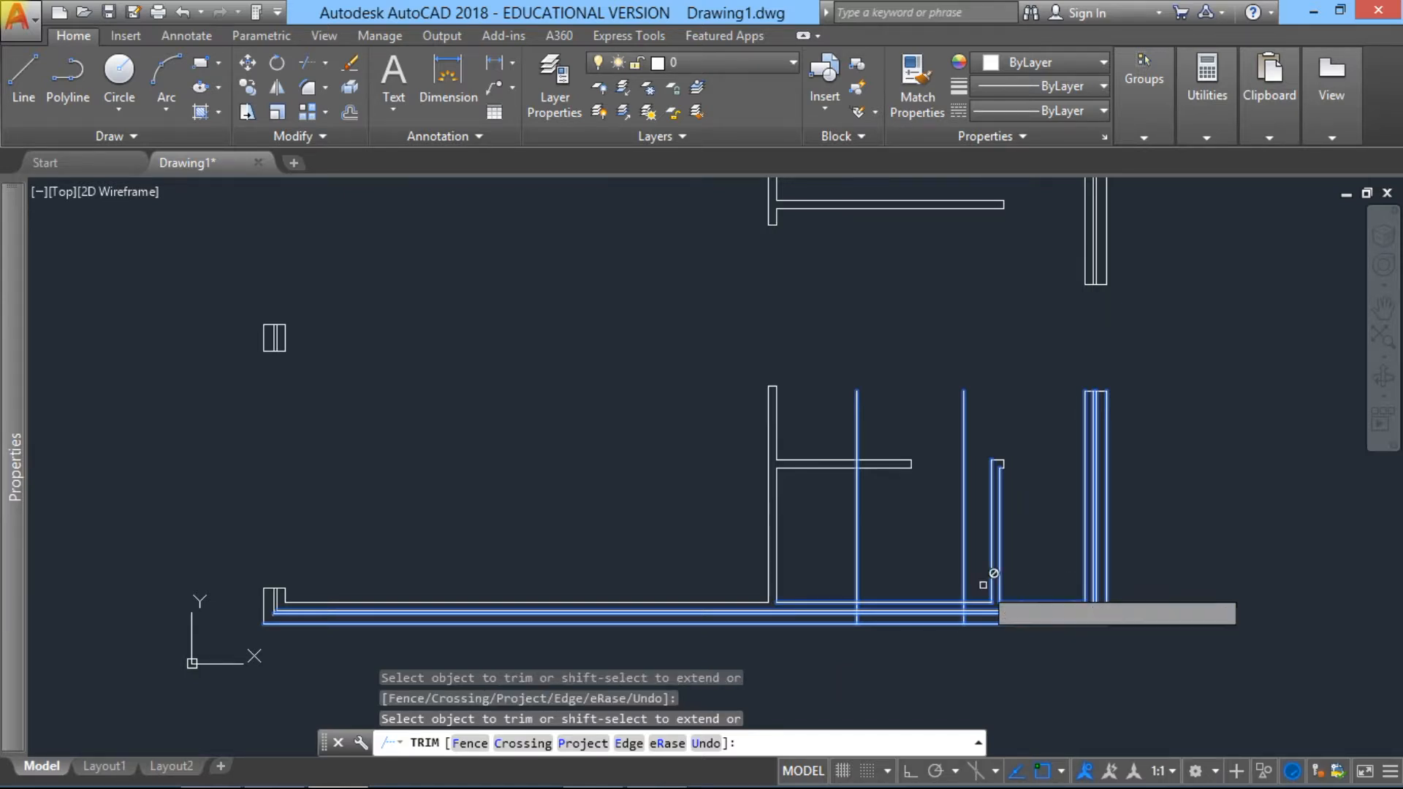
click(960, 579)
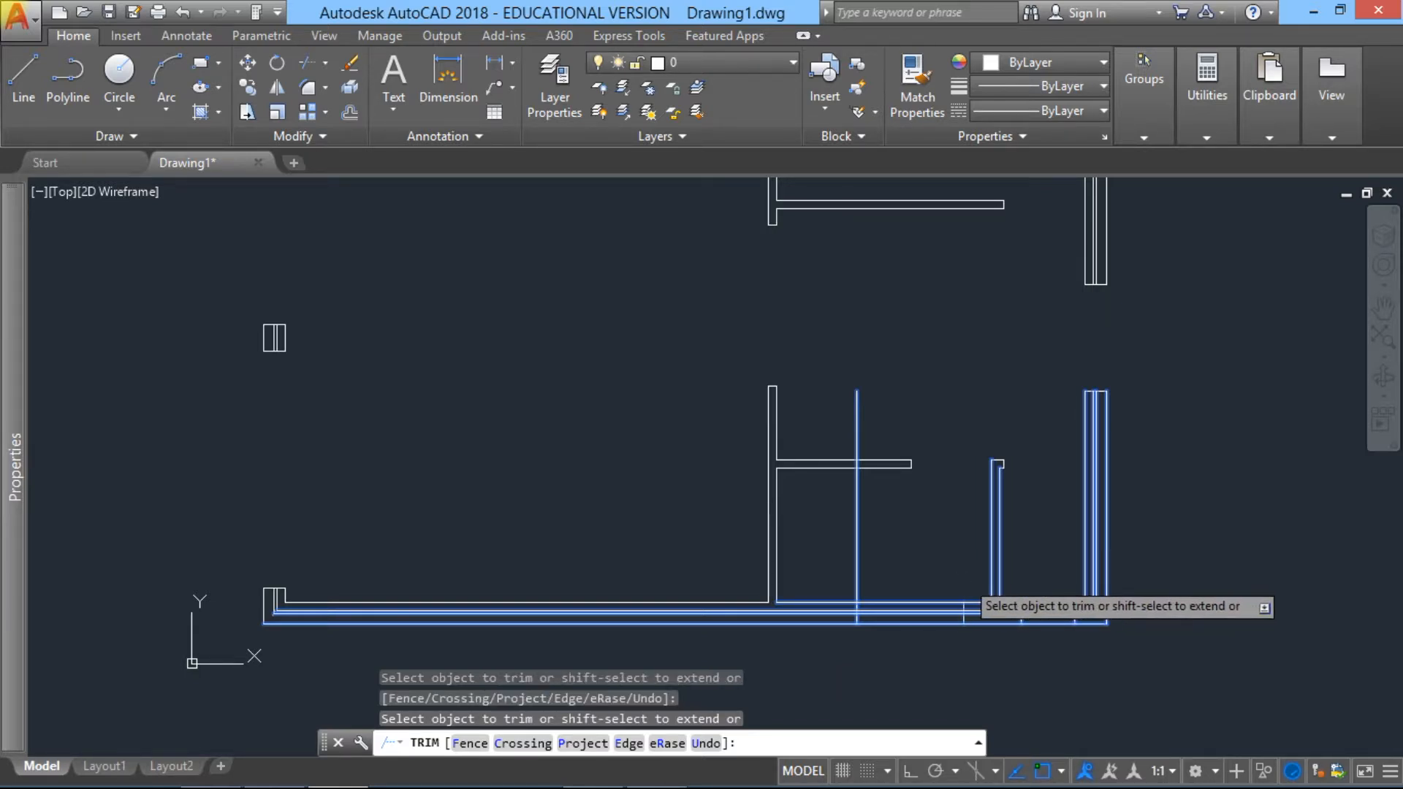
click(859, 574)
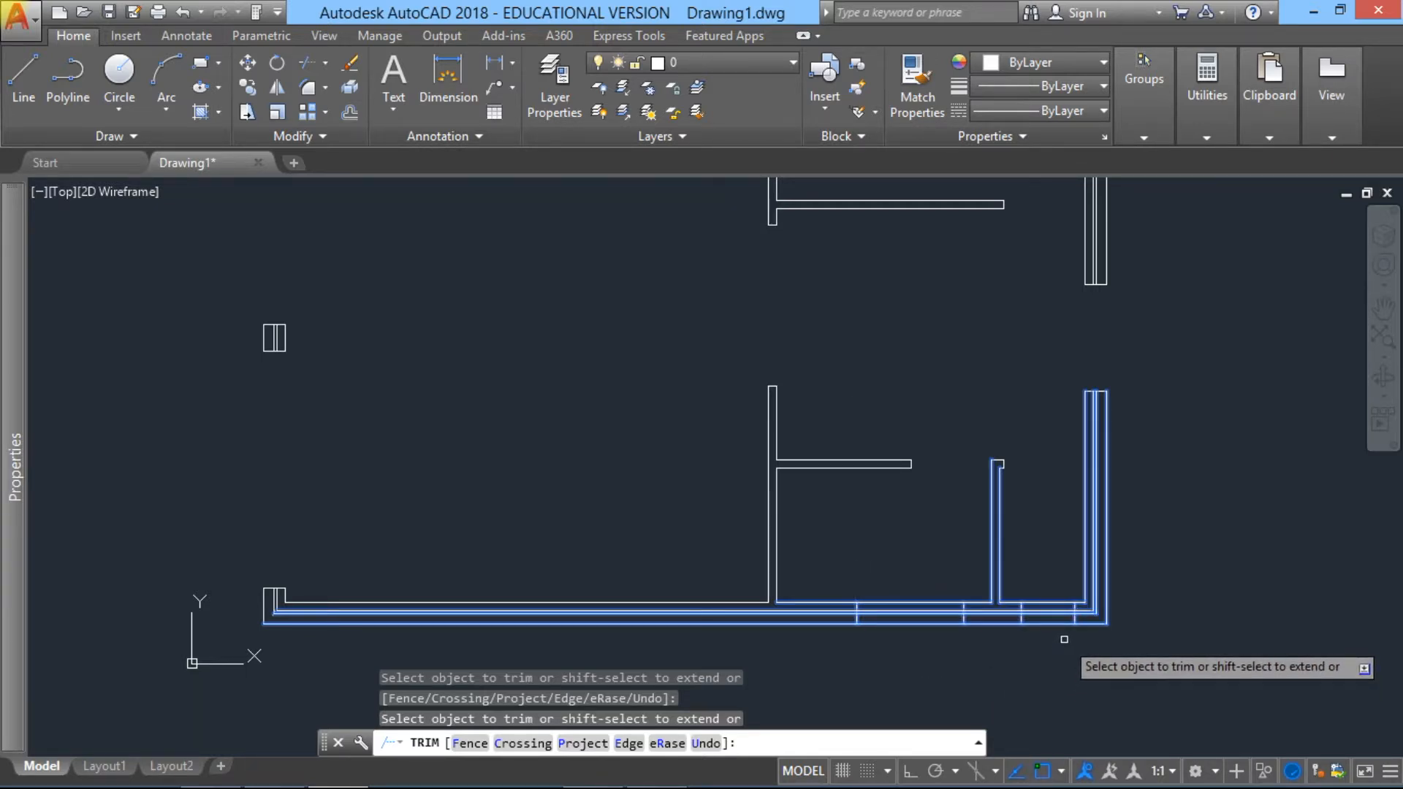
Step: Trim away the bottom cavity wall lines between each pair of vertical offset lines to form two openings either side of the small partition
click(1054, 623)
click(1053, 614)
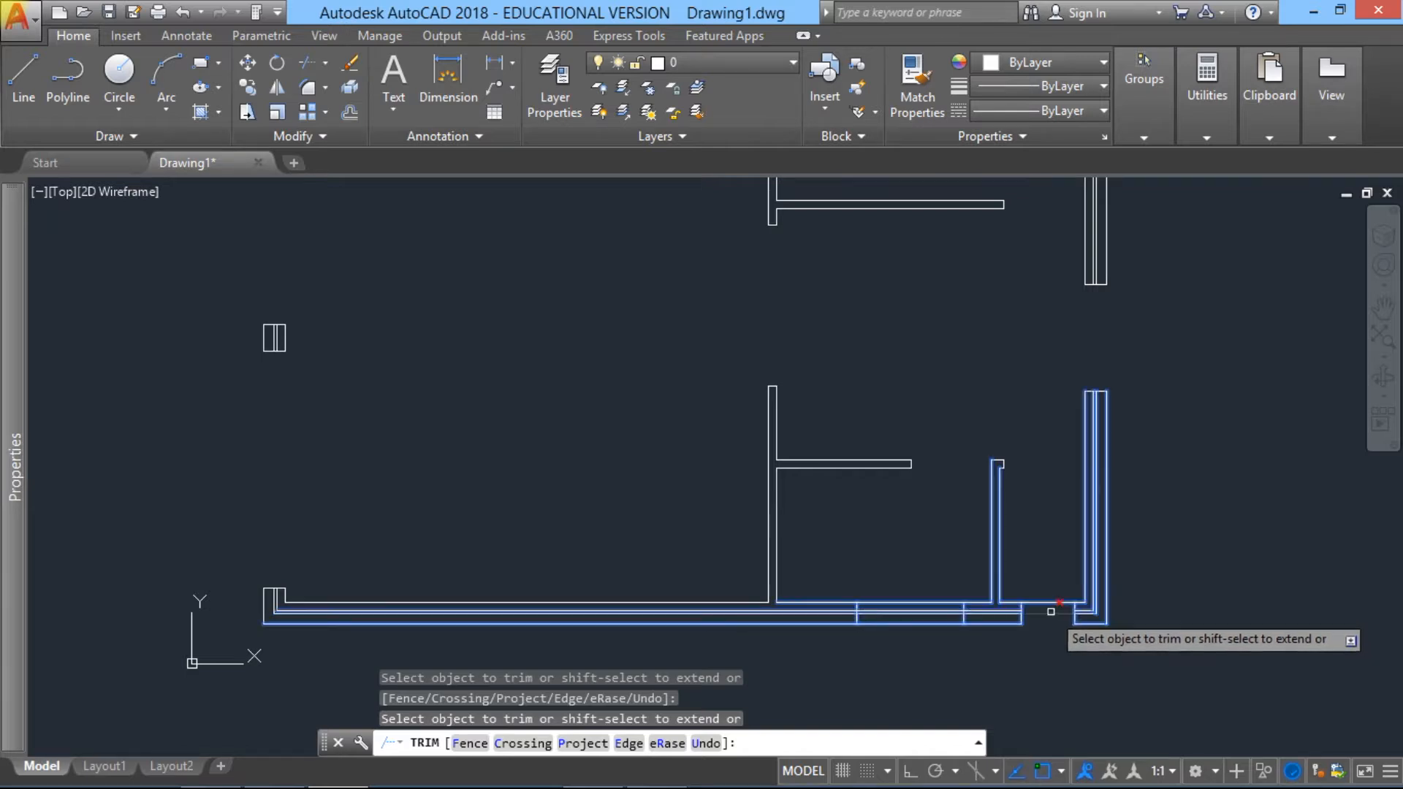
click(1051, 604)
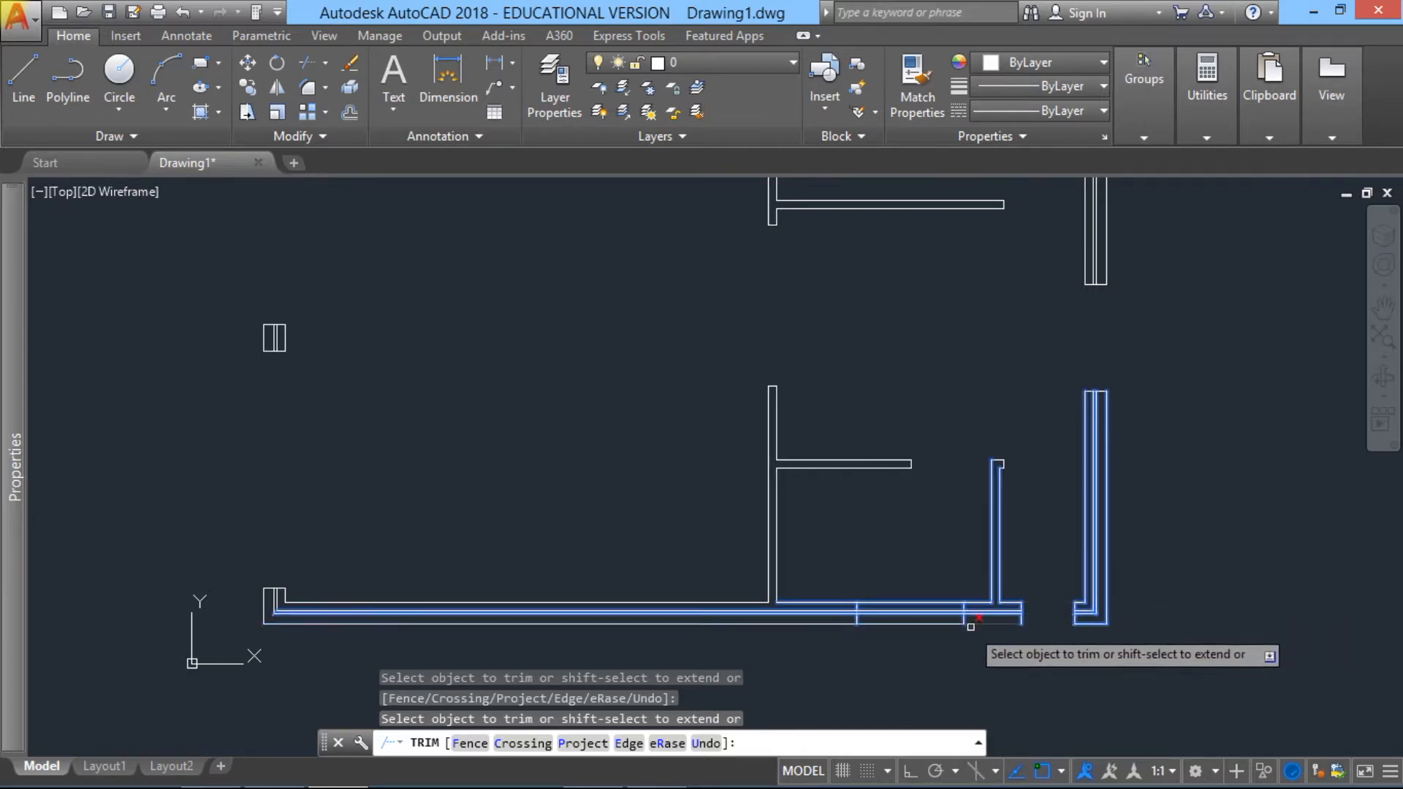
click(925, 640)
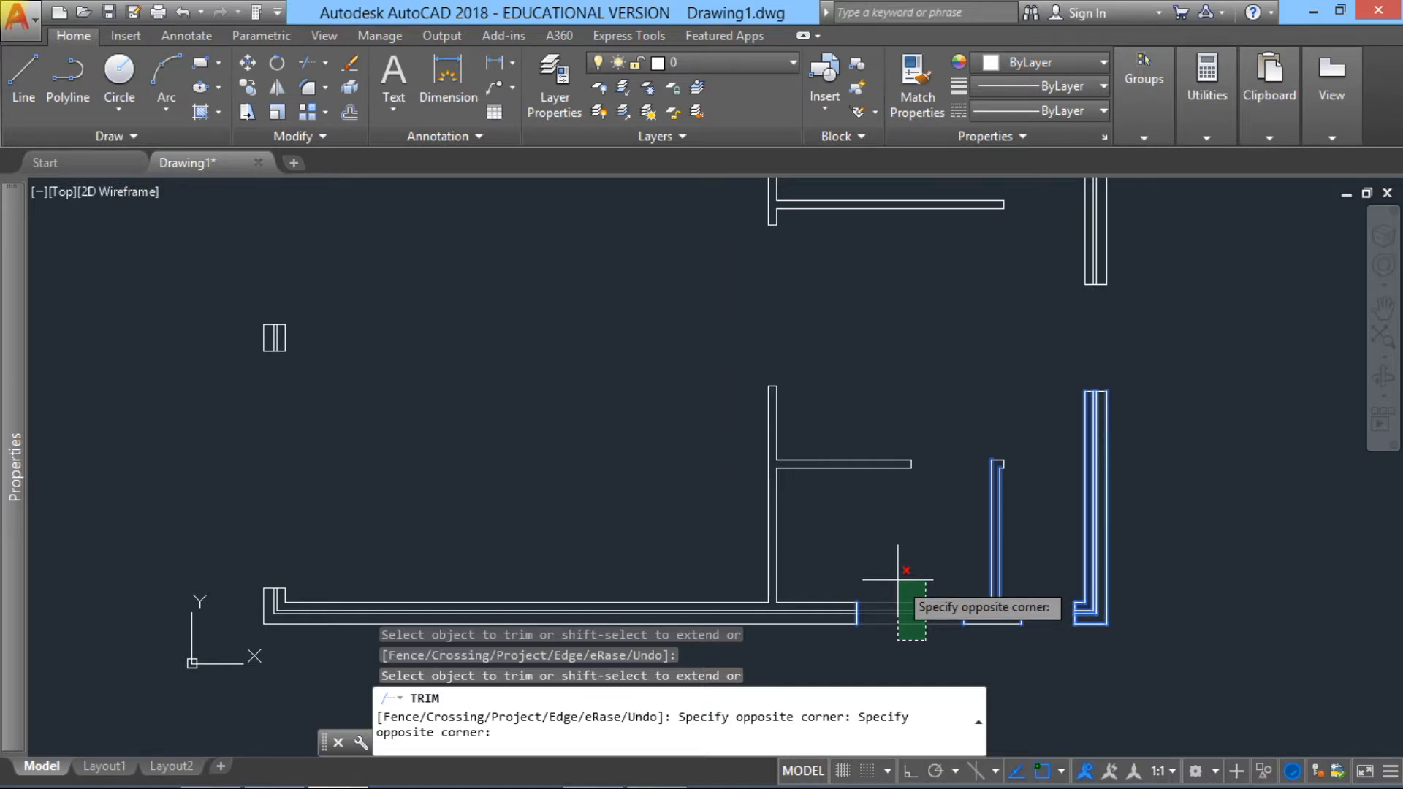
click(898, 580)
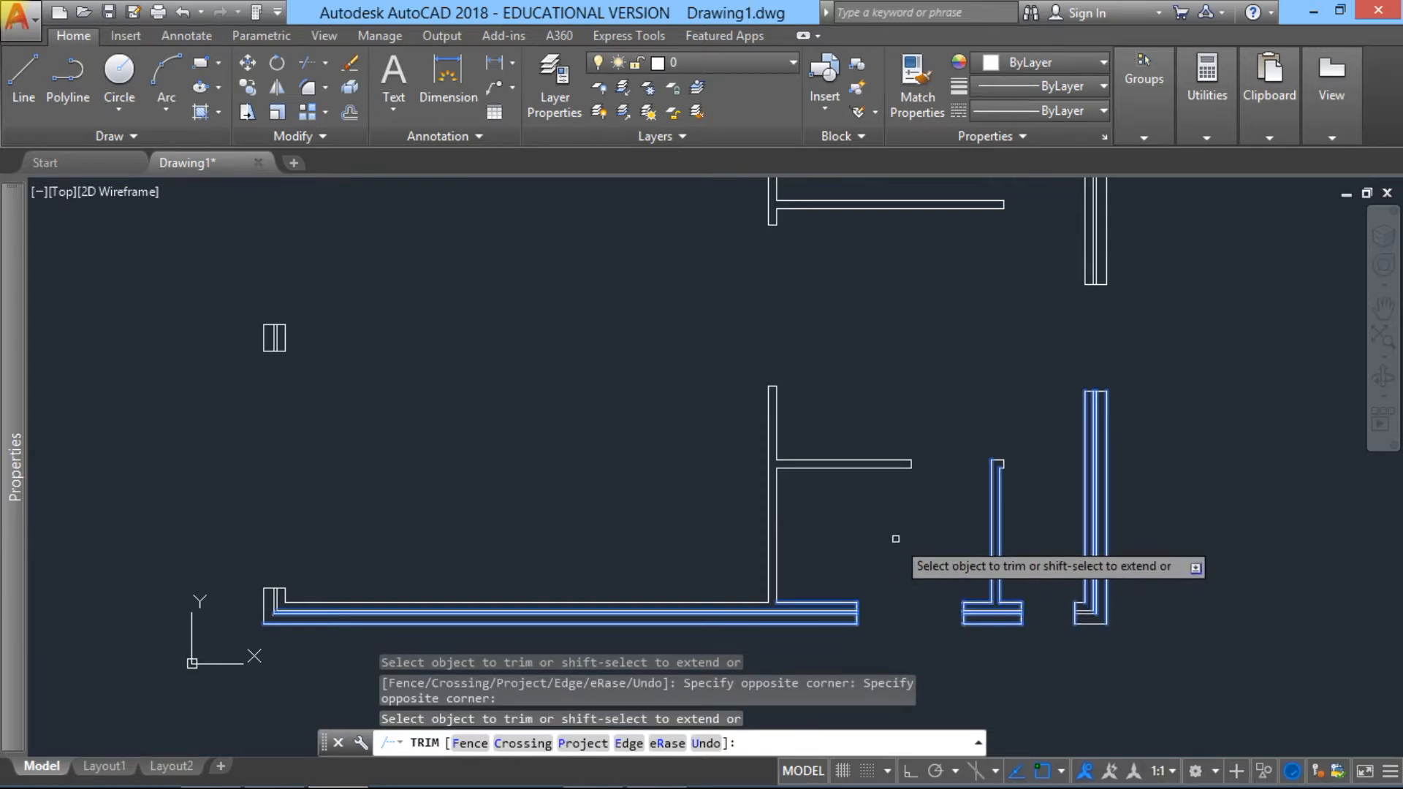
key(Escape)
click(911, 575)
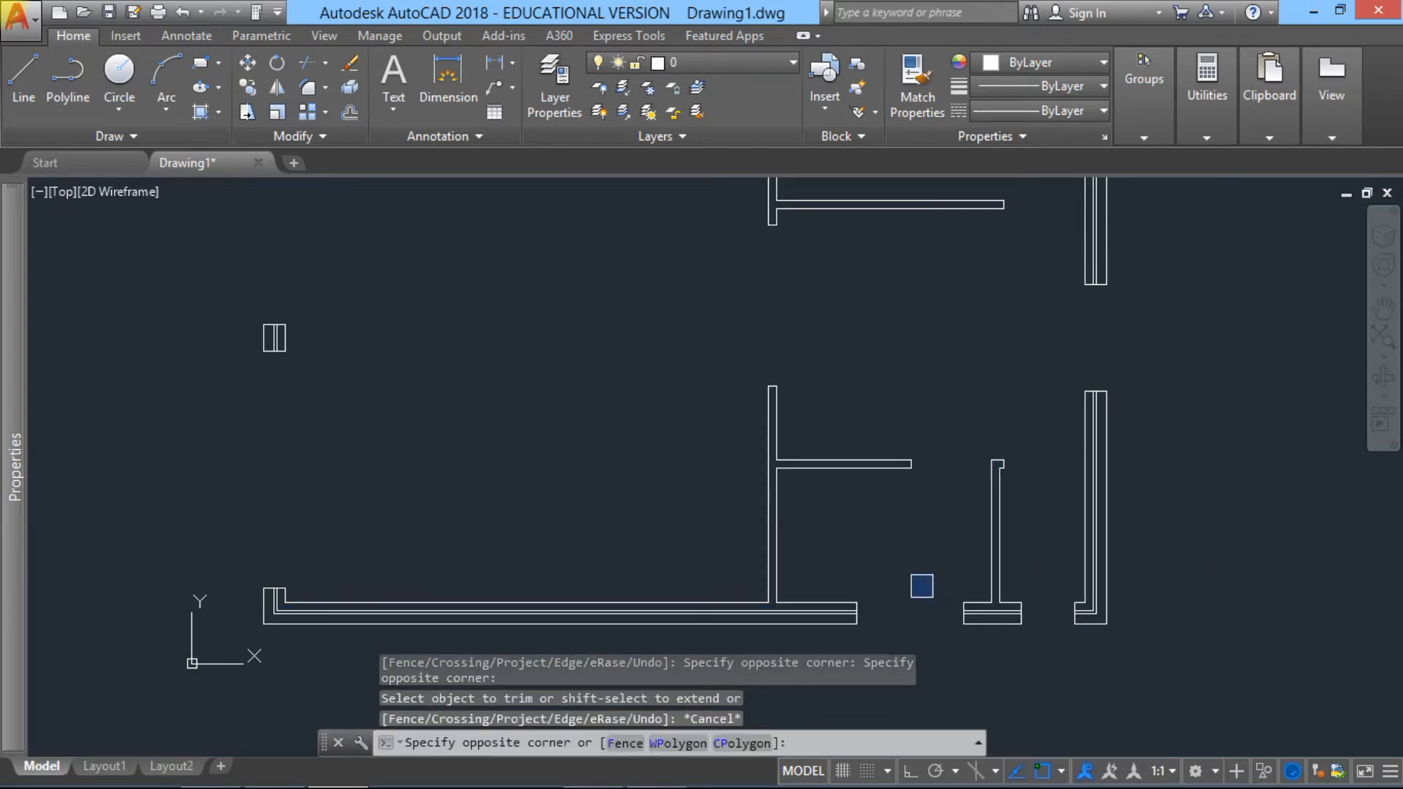
click(1007, 662)
key(Escape)
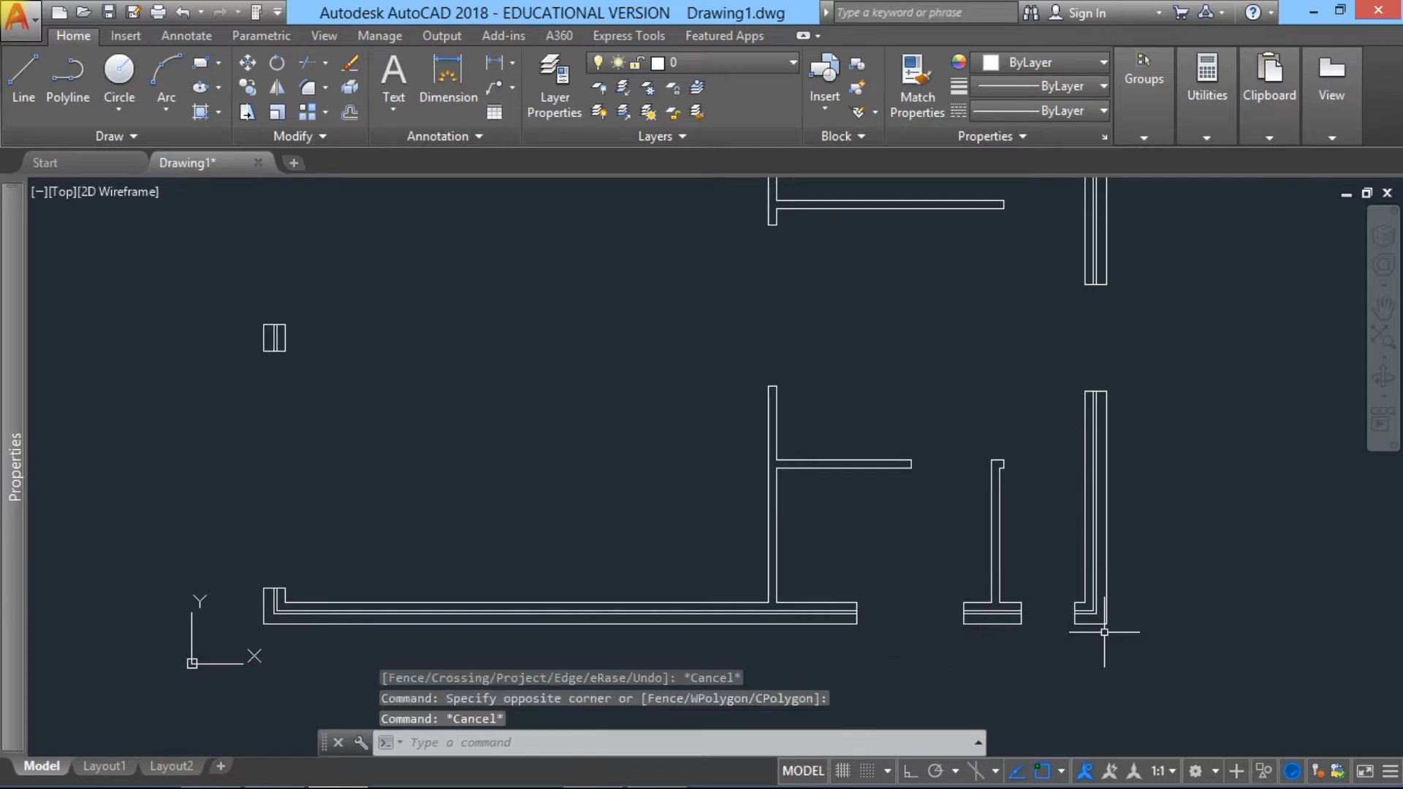
Step: Select the entire floor plan and assign all its wall lines to the Walls25 layer
scroll(1023, 541, down, 3)
middle_drag(981, 463, 972, 520)
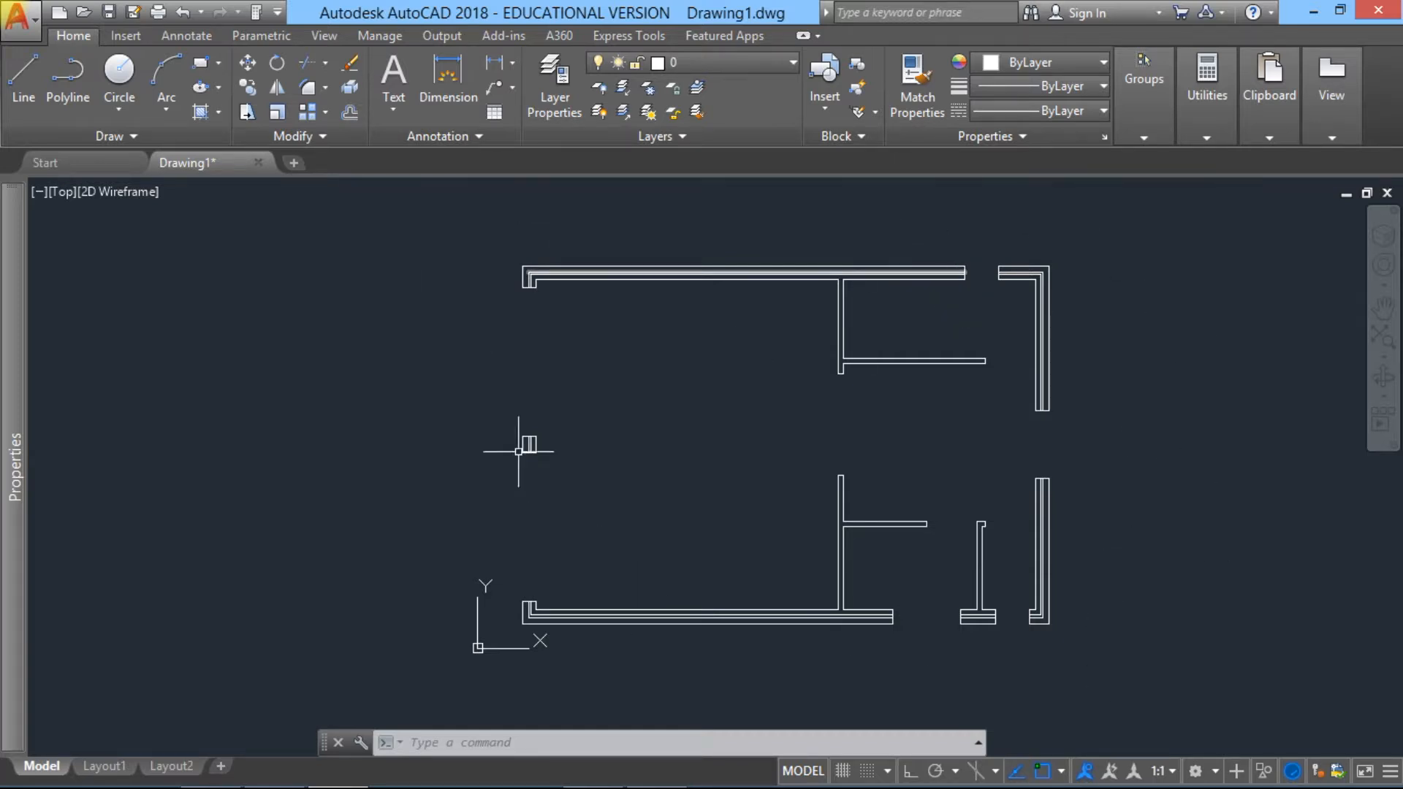
click(1380, 342)
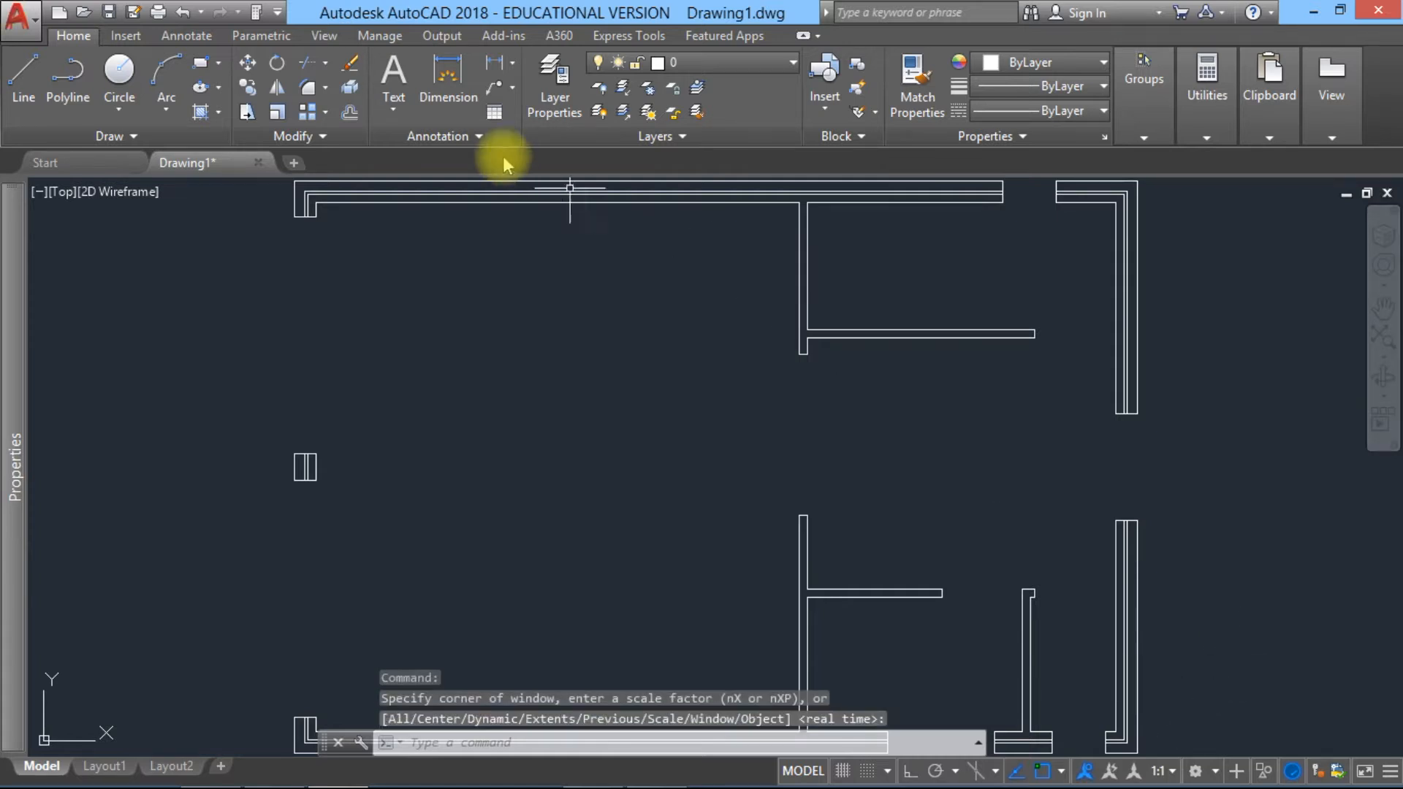
scroll(273, 193, down, 2)
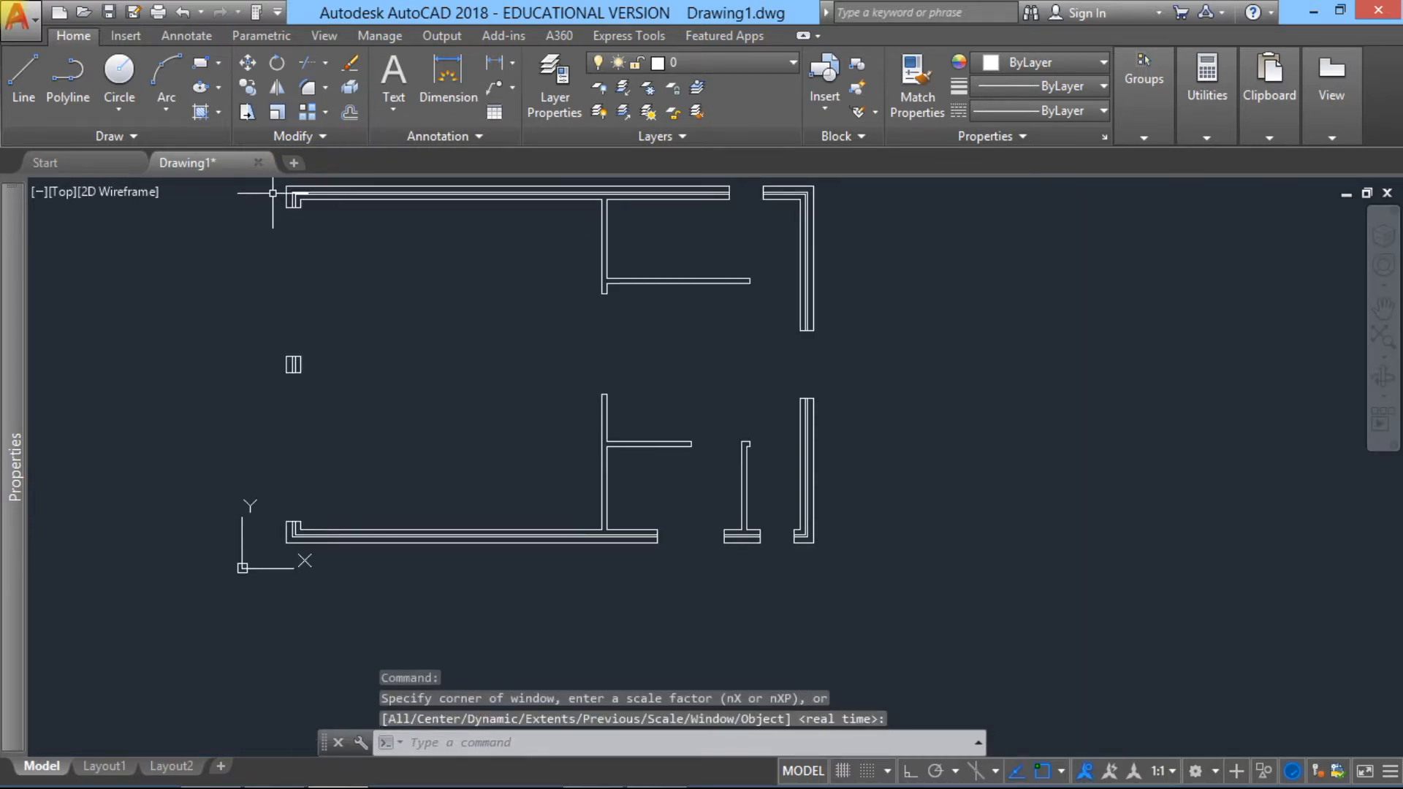
click(277, 184)
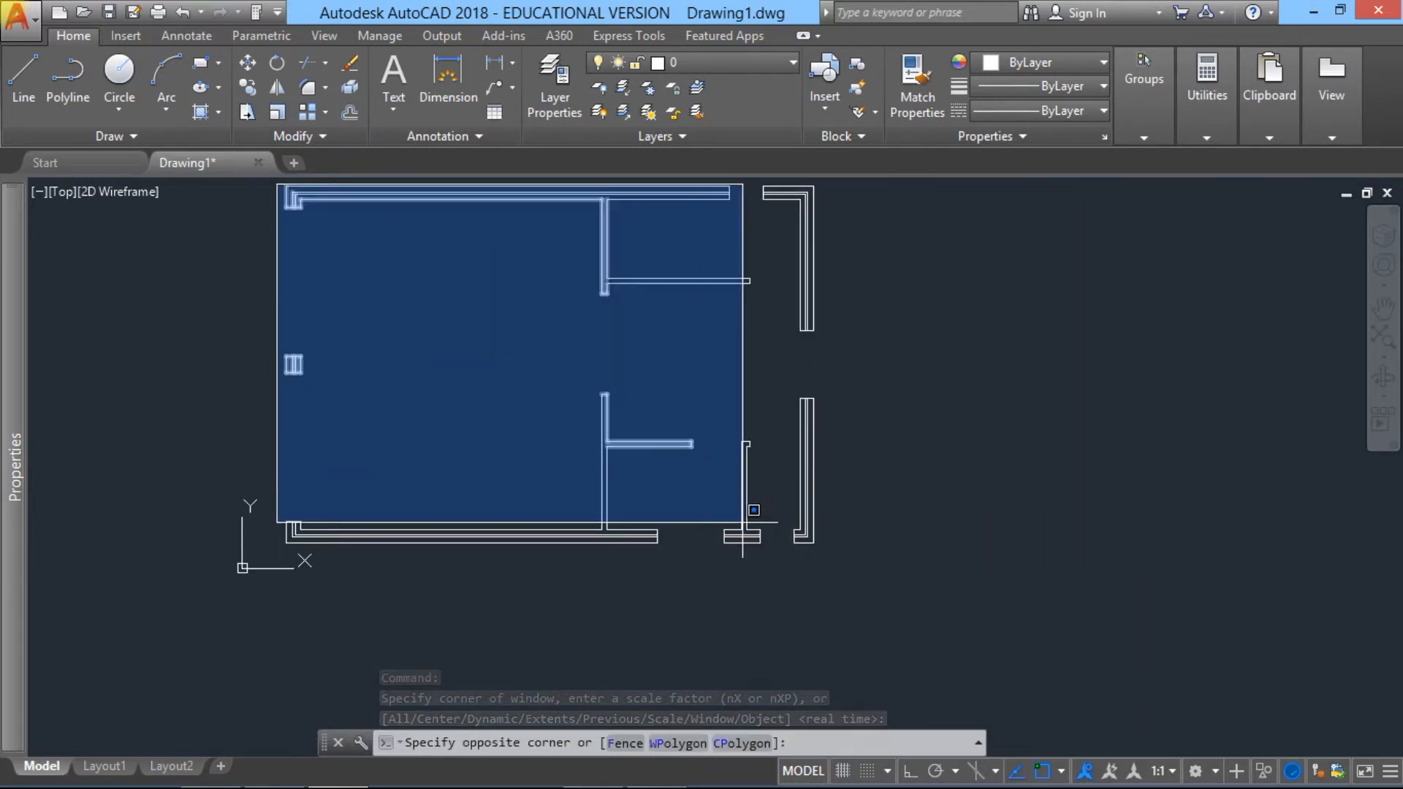
click(851, 567)
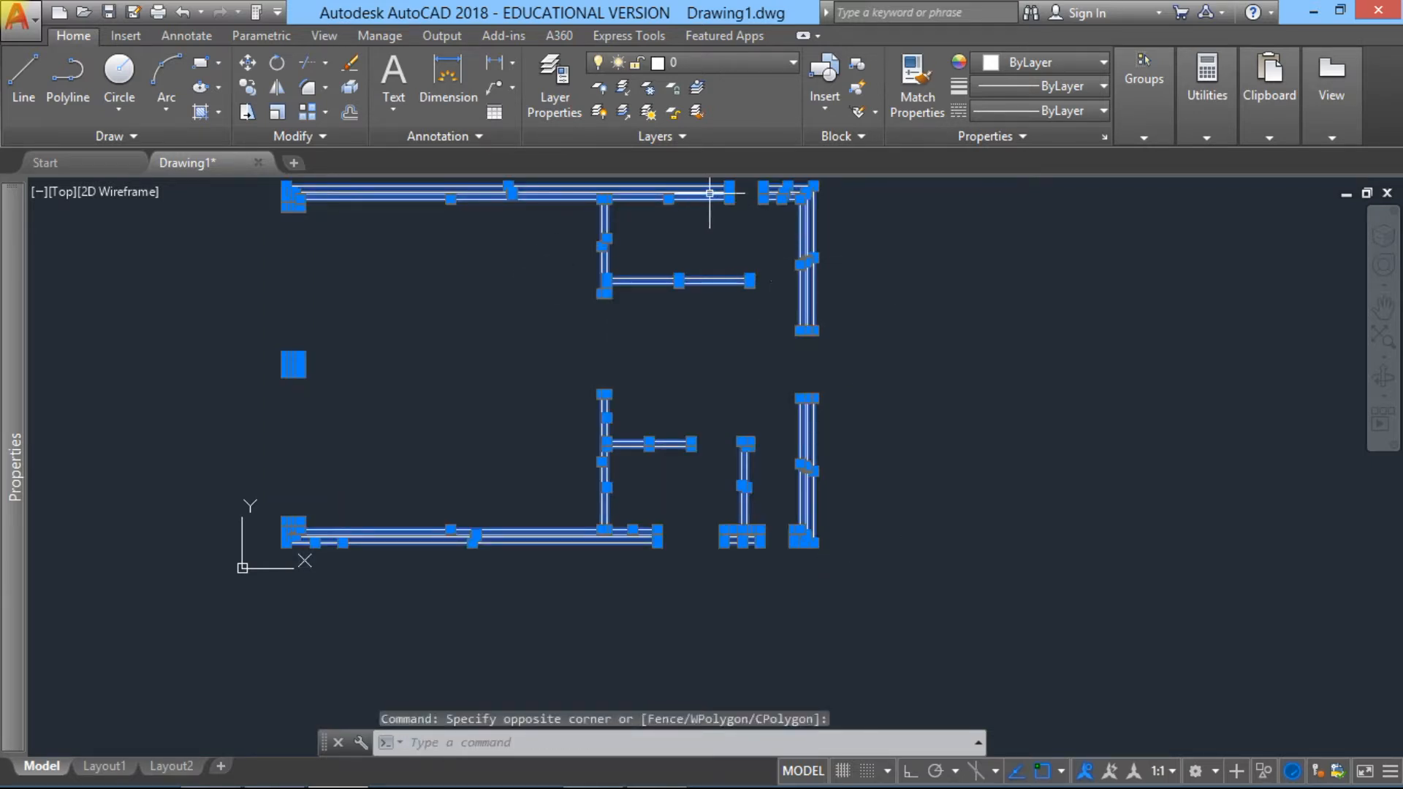
click(790, 66)
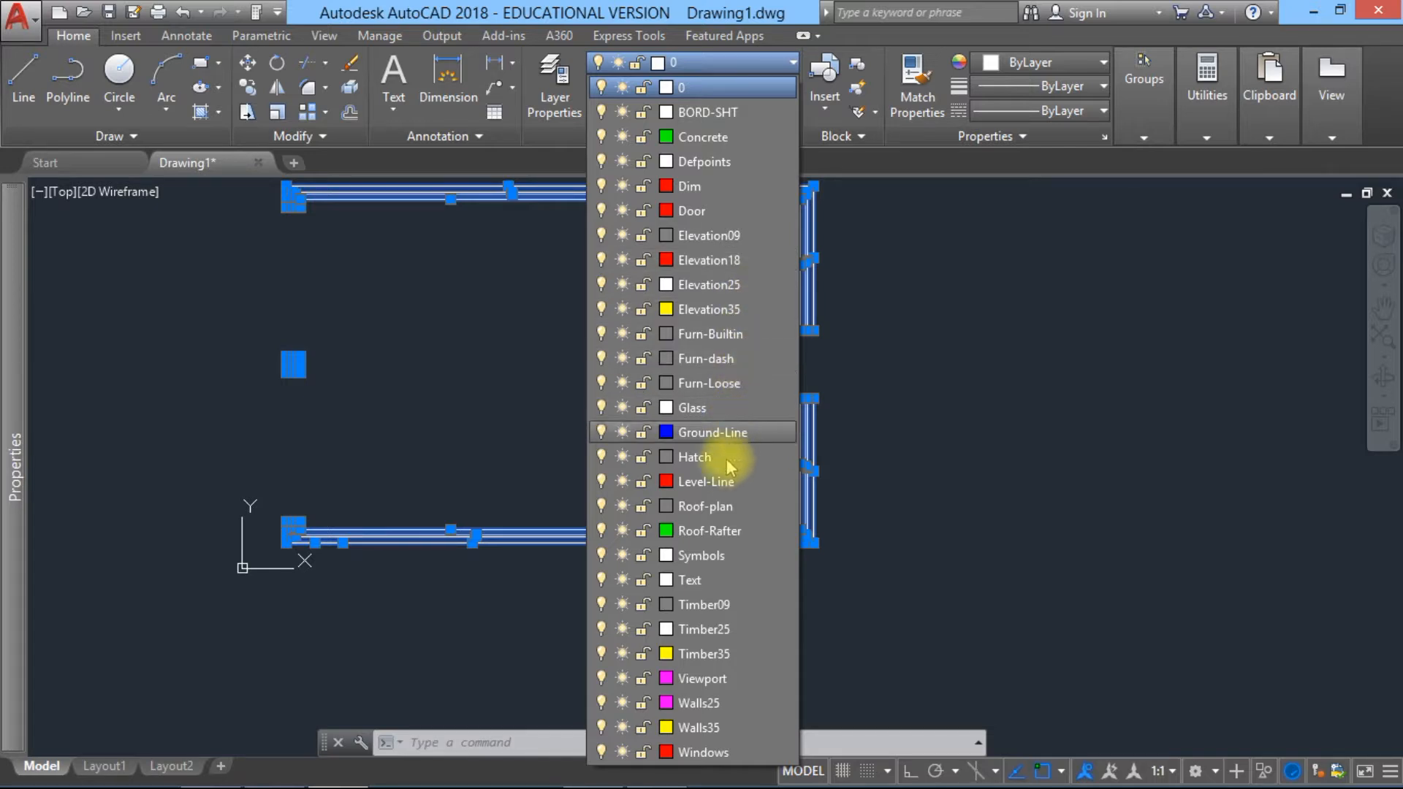
click(720, 703)
key(Escape)
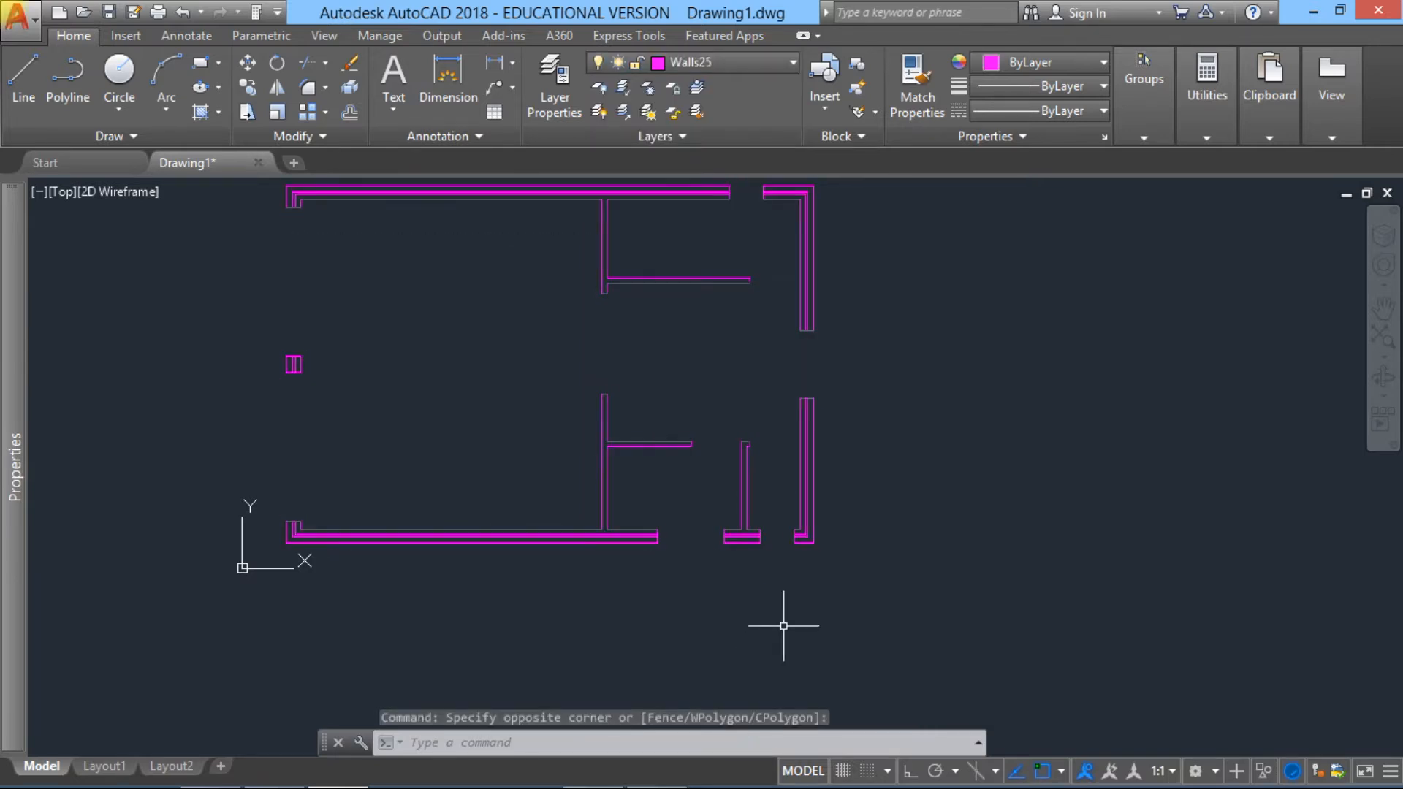
key(Escape)
key(Escape)
key(Escape)
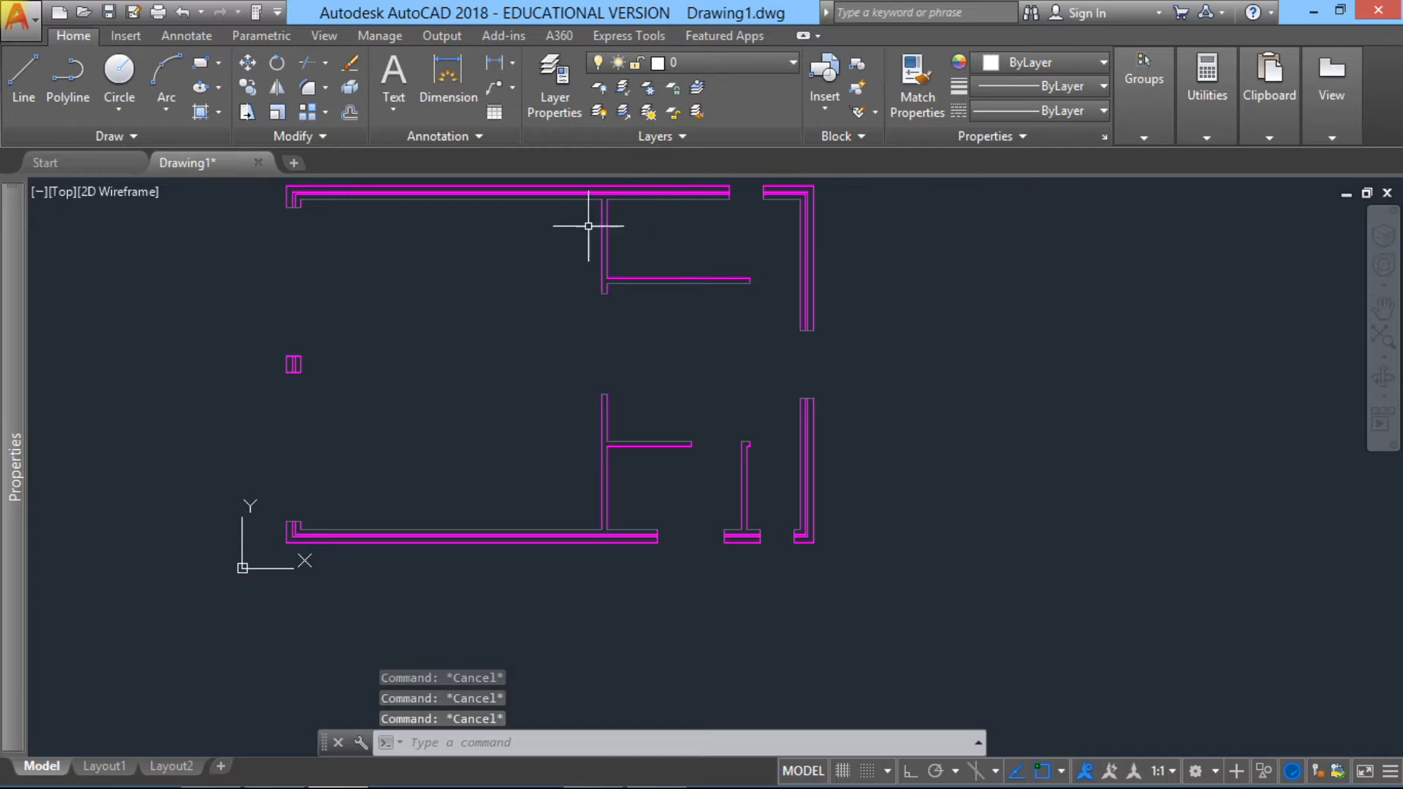
Step: Select the two outer-leaf lines of the upper left corner return and of the long top cavity wall
scroll(285, 217, up, 4)
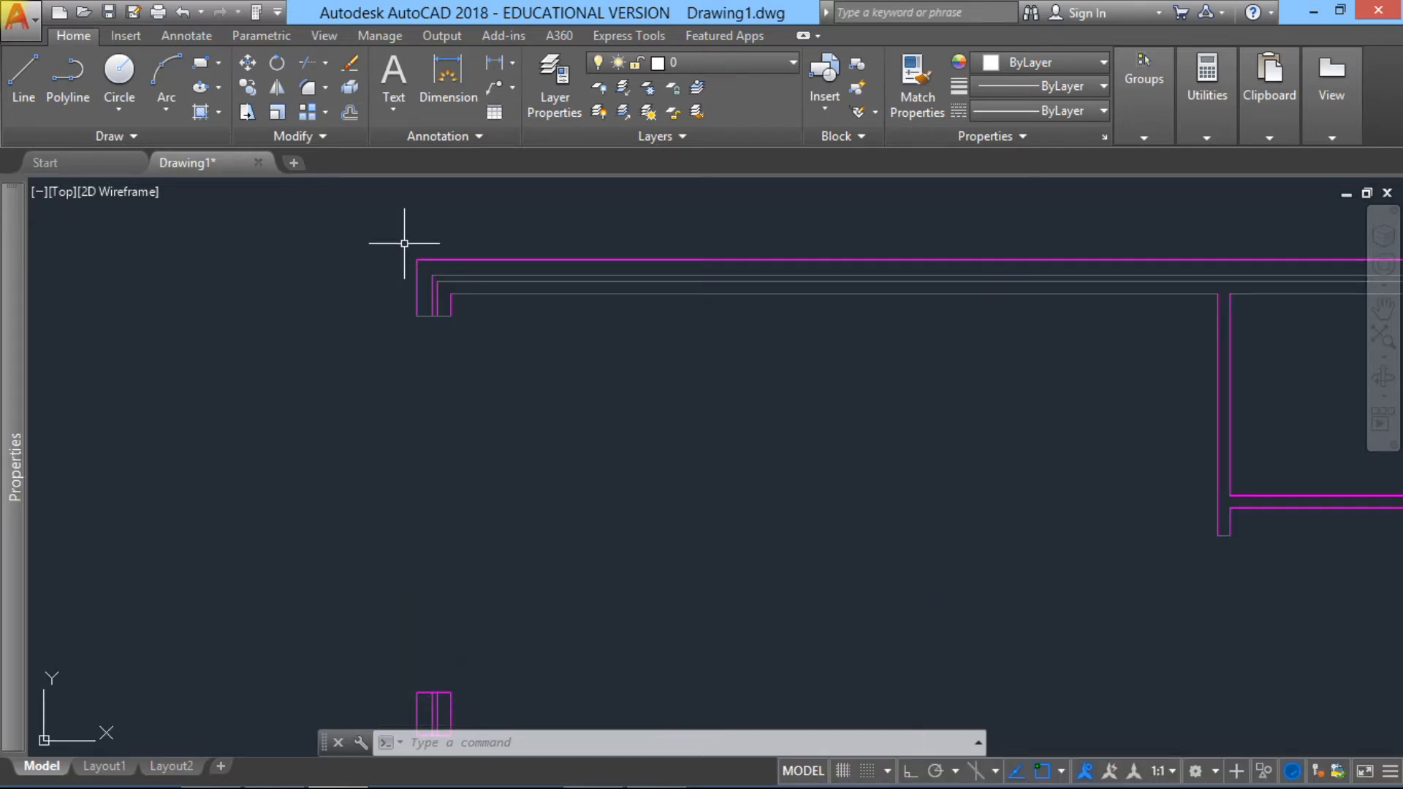
click(404, 243)
click(436, 350)
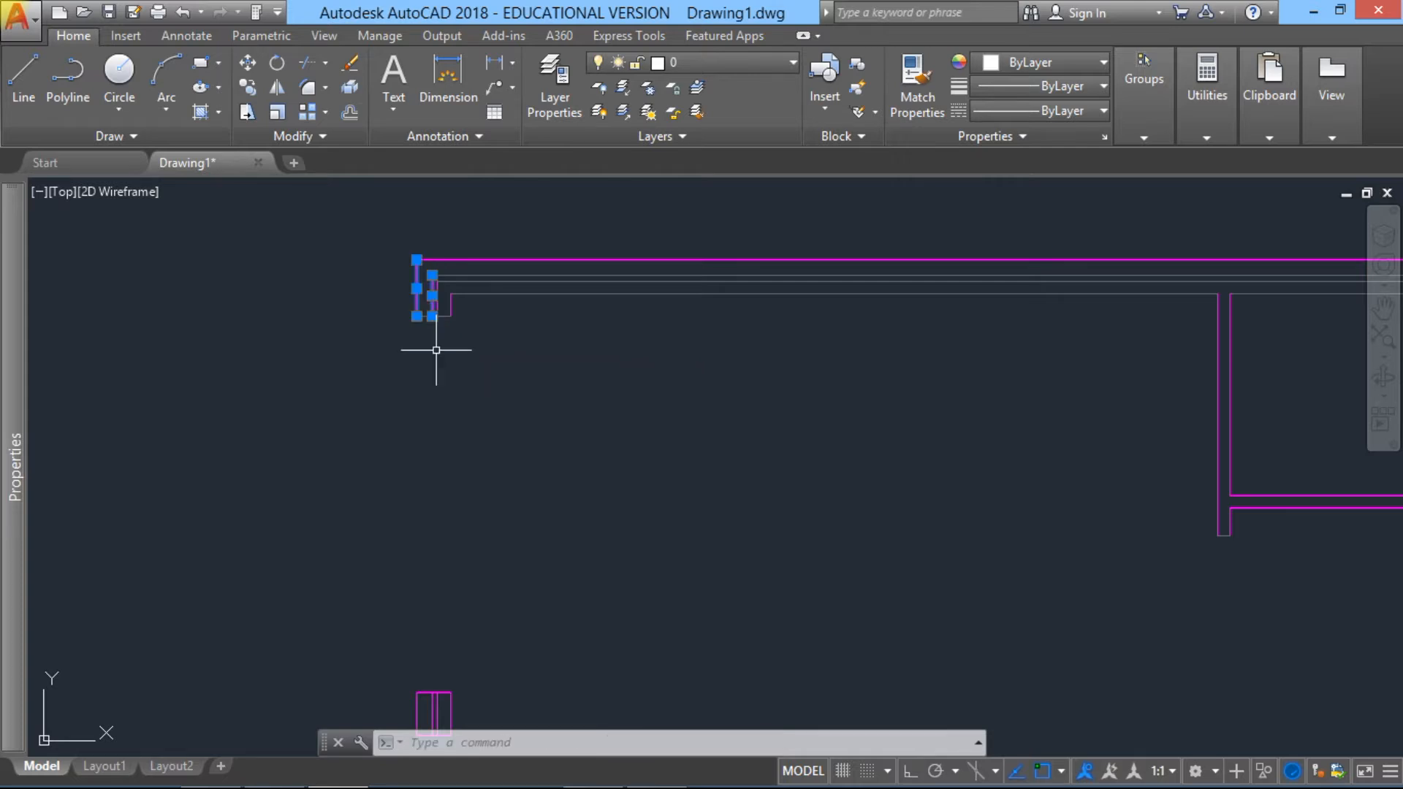
click(389, 217)
middle_drag(861, 320, 256, 322)
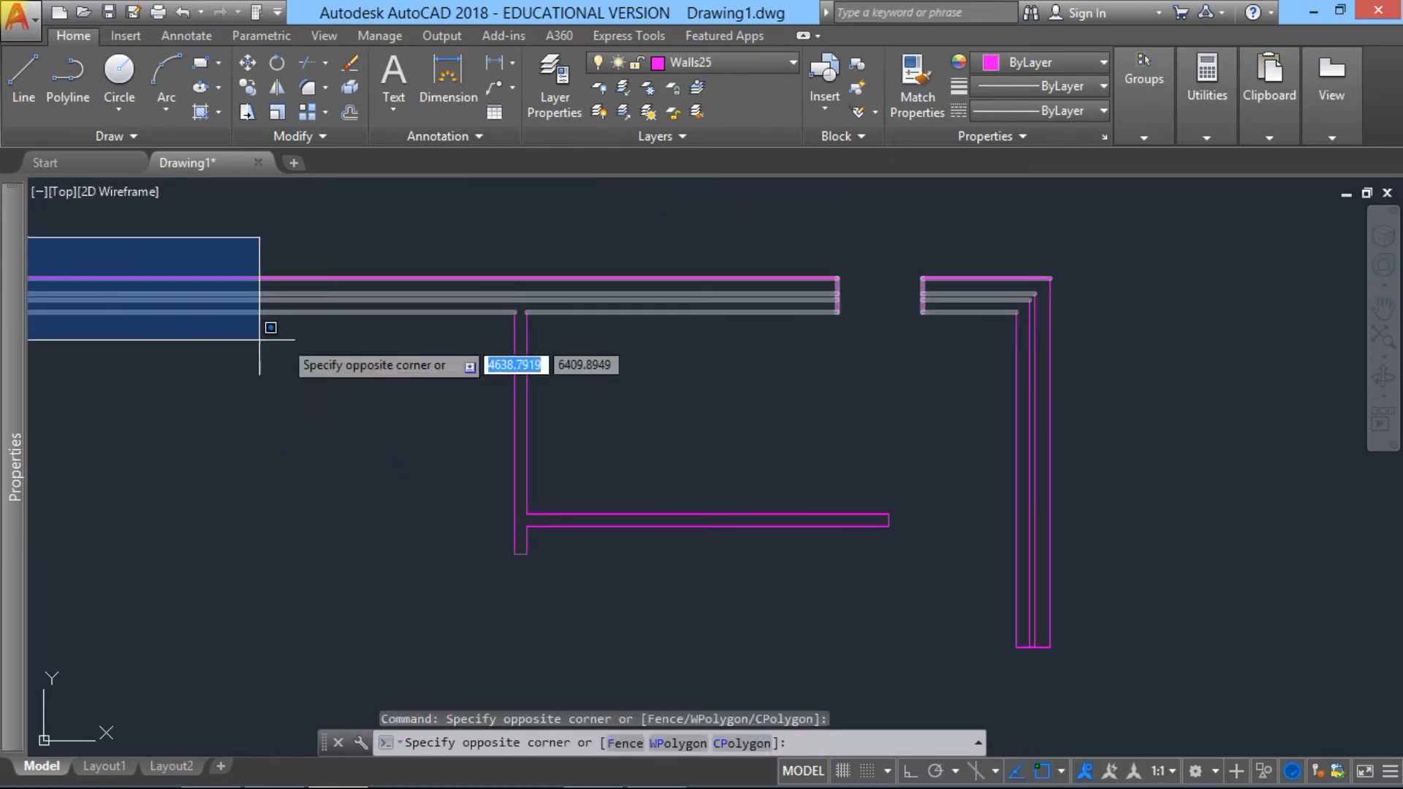
click(889, 296)
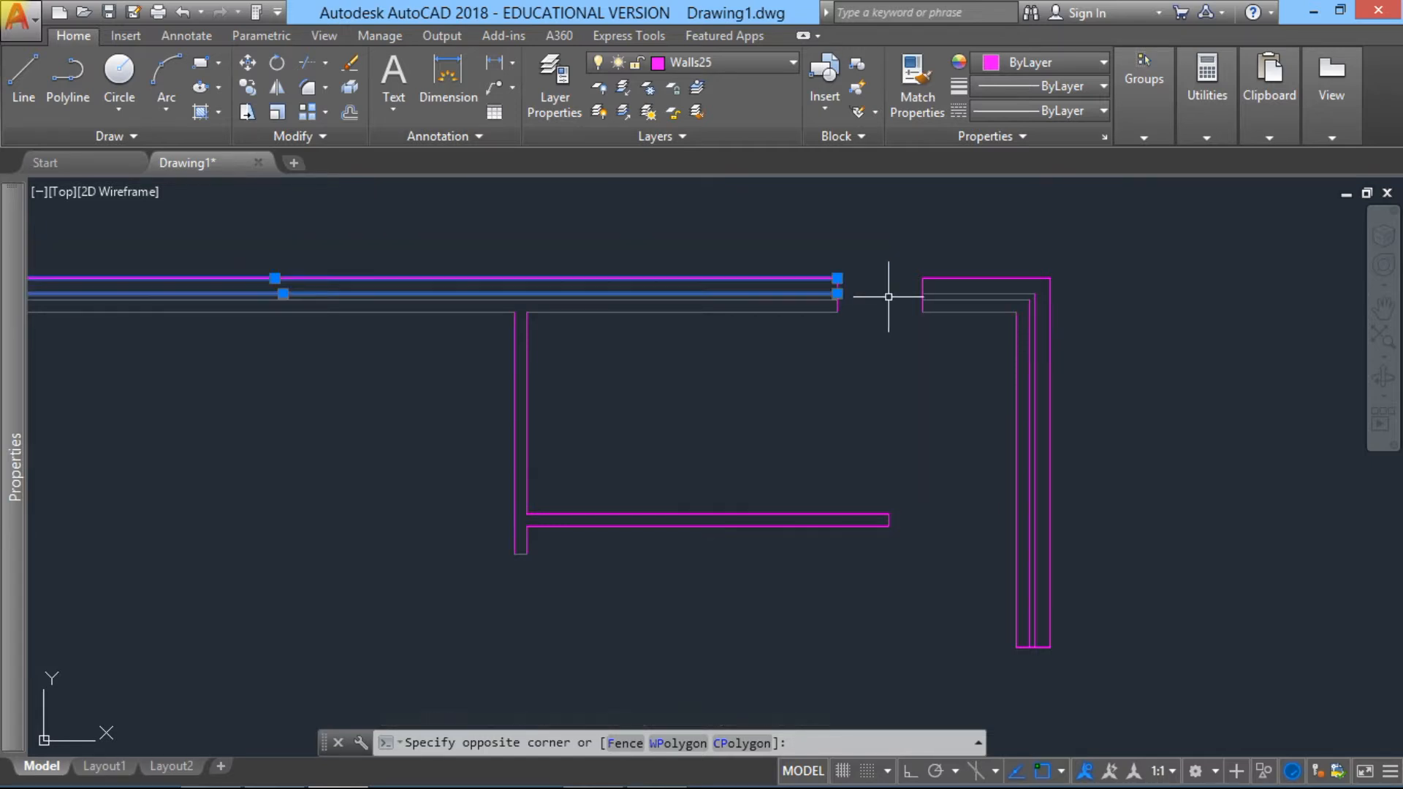
Step: Add the outer-leaf lines of the short upper right wall piece and of both right cavity wall sections to the selection
scroll(840, 303, down, 4)
scroll(729, 304, up, 2)
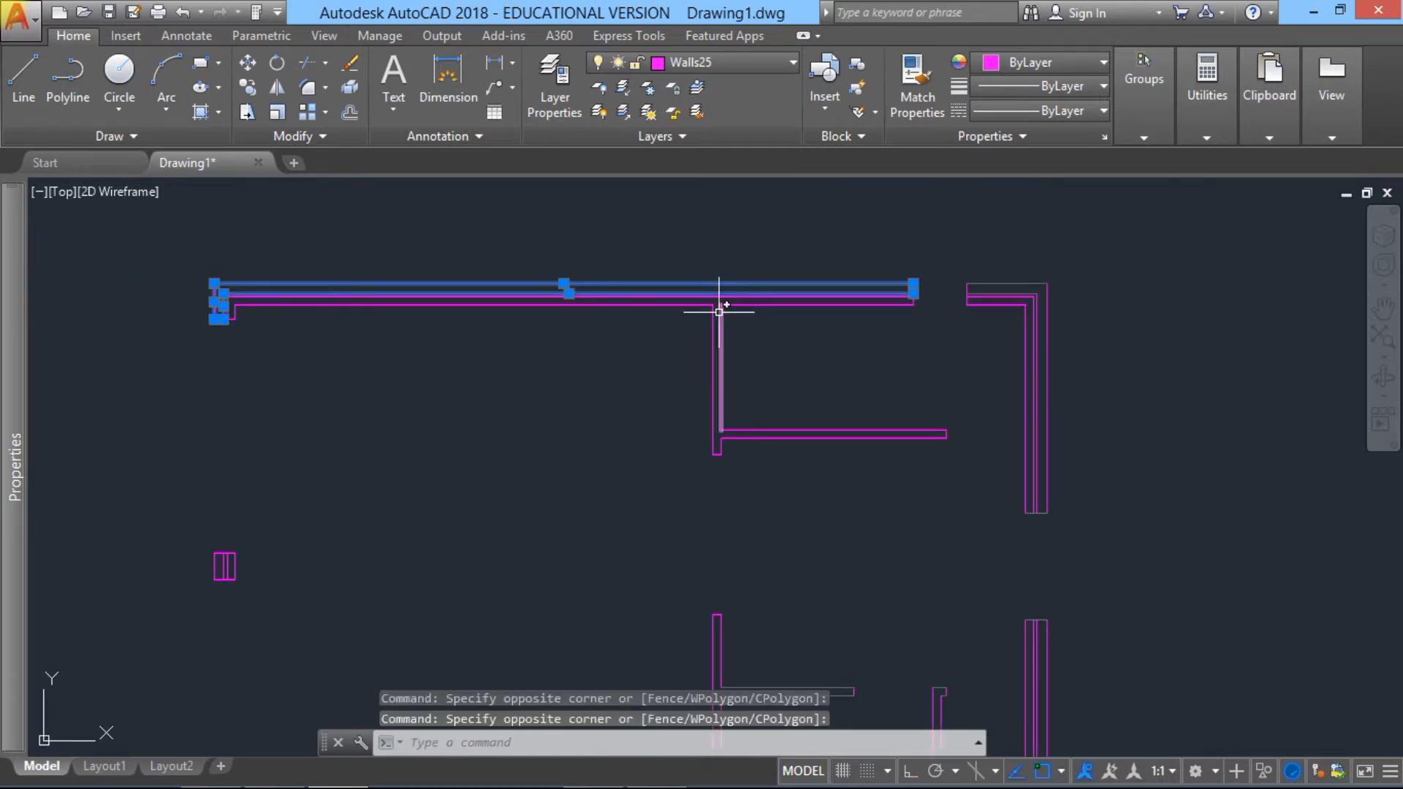
scroll(975, 293, up, 4)
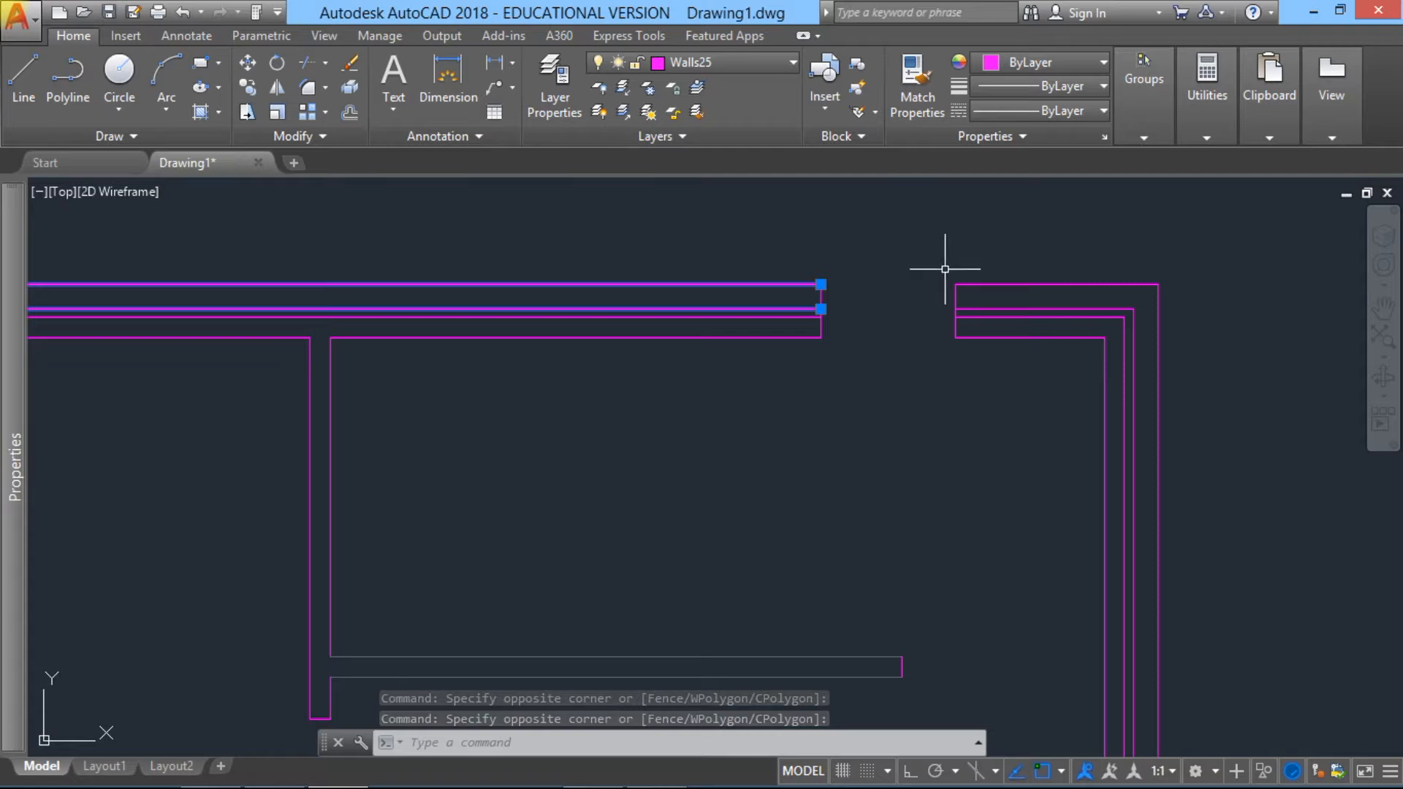
click(942, 271)
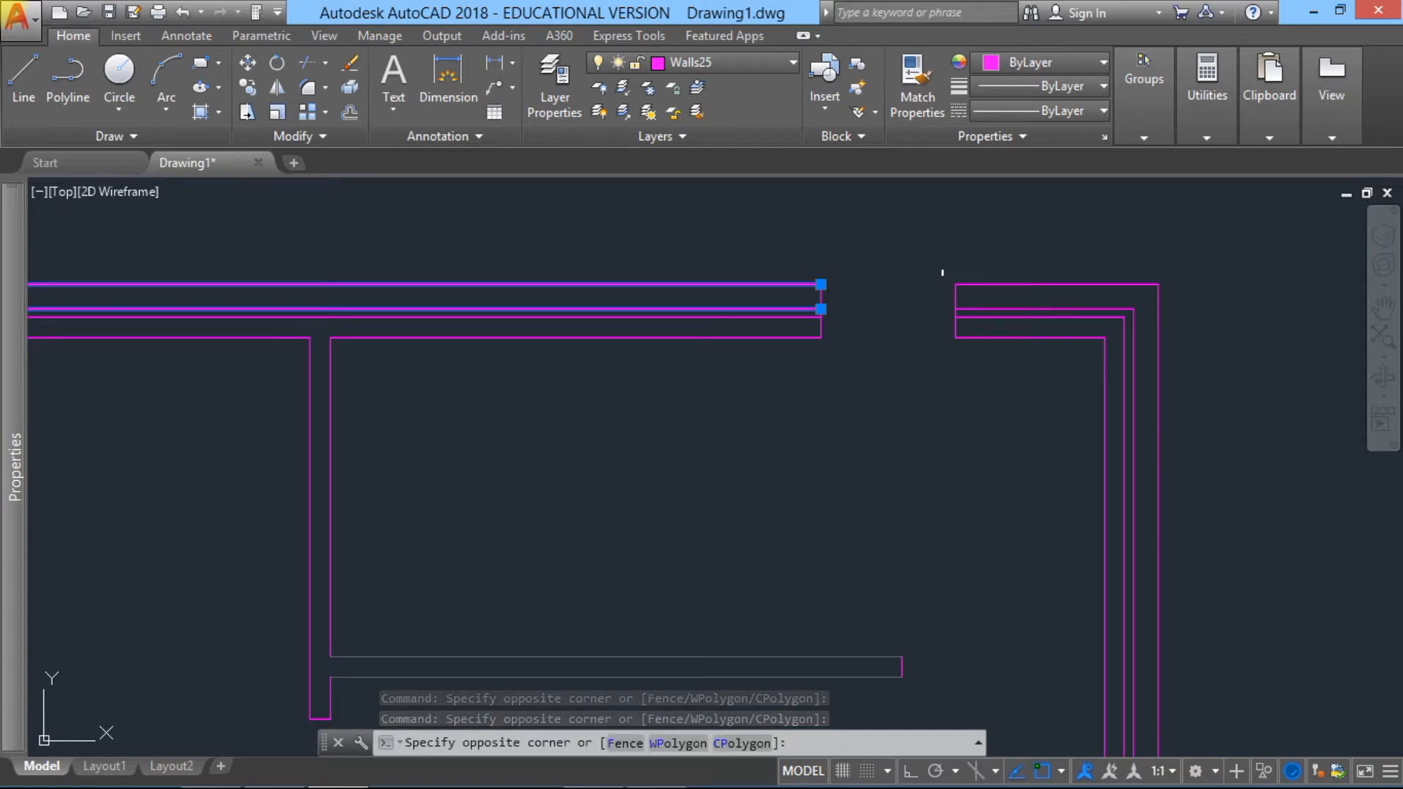
click(1185, 314)
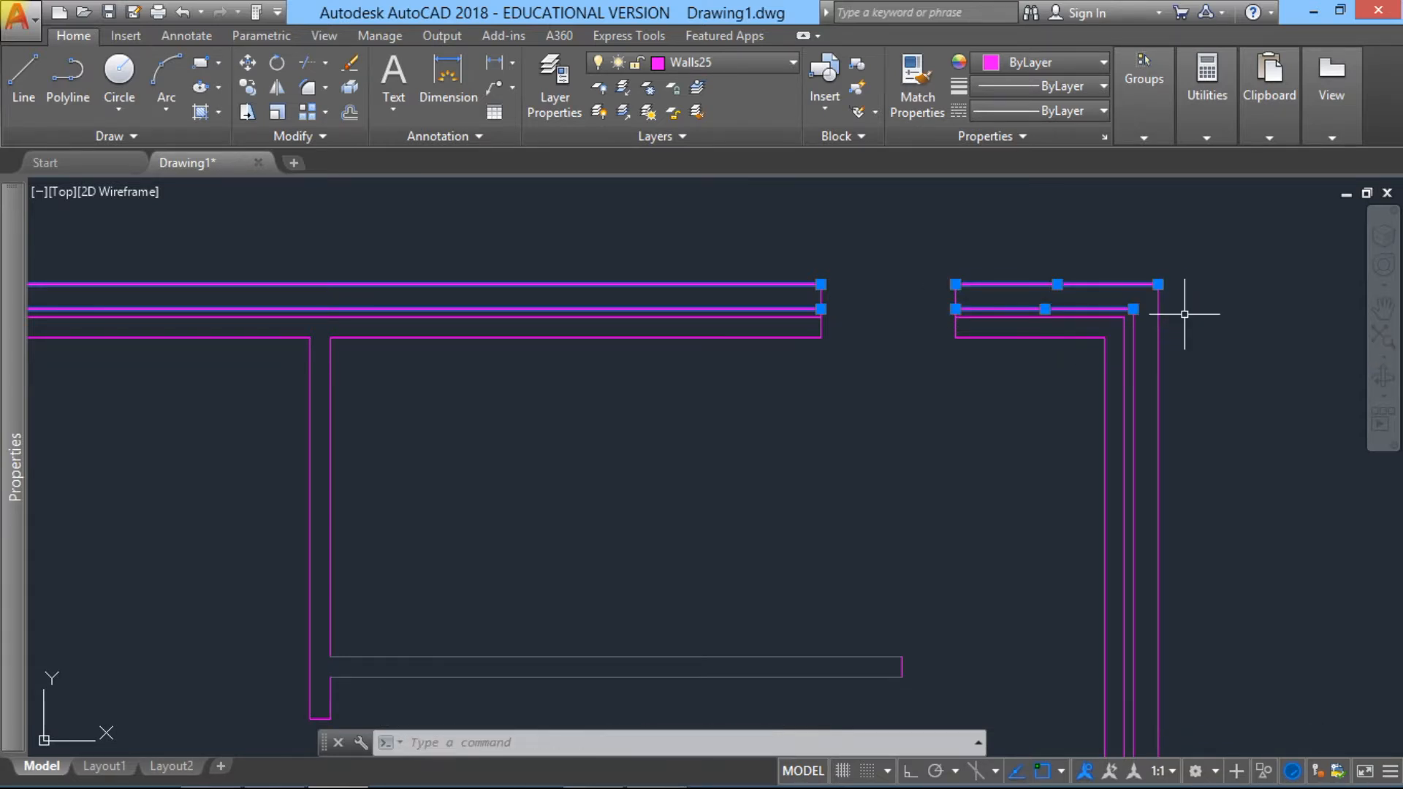
click(1128, 271)
scroll(1182, 413, down, 4)
middle_drag(1182, 413, 1074, 207)
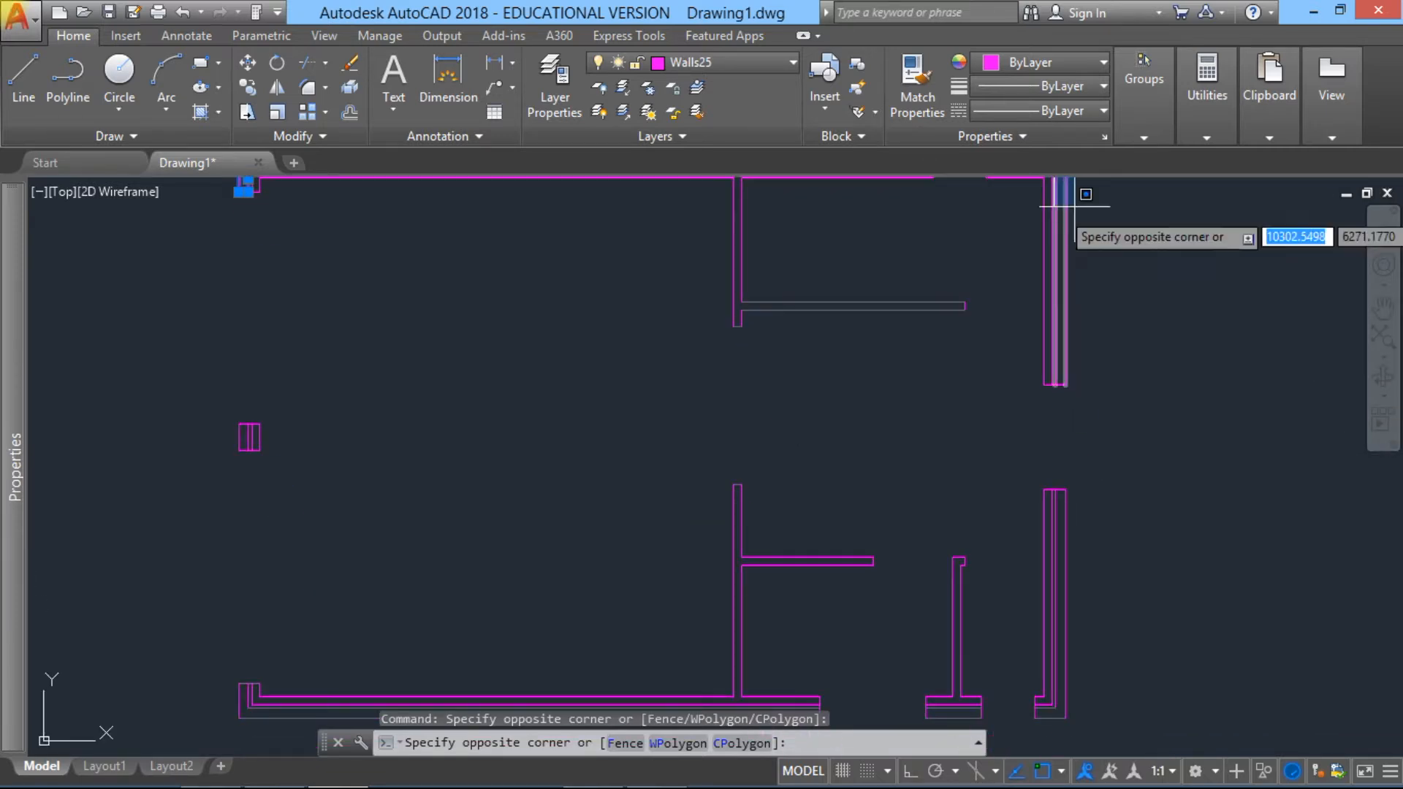
click(1102, 718)
Step: Add the outer-leaf lines of all bottom cavity wall sections to the selection
scroll(1073, 679, down, 2)
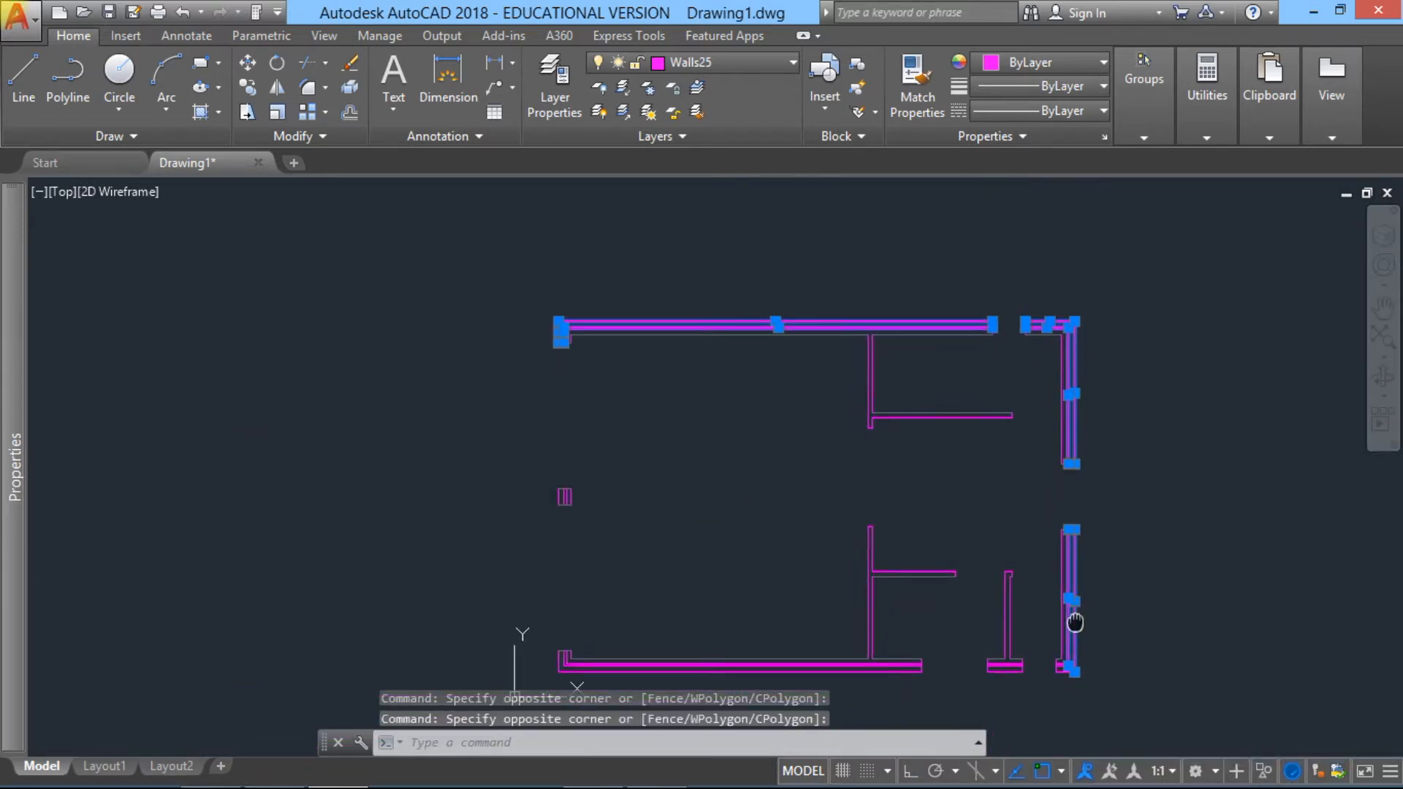
middle_drag(1071, 635, 1113, 515)
scroll(577, 555, up, 3)
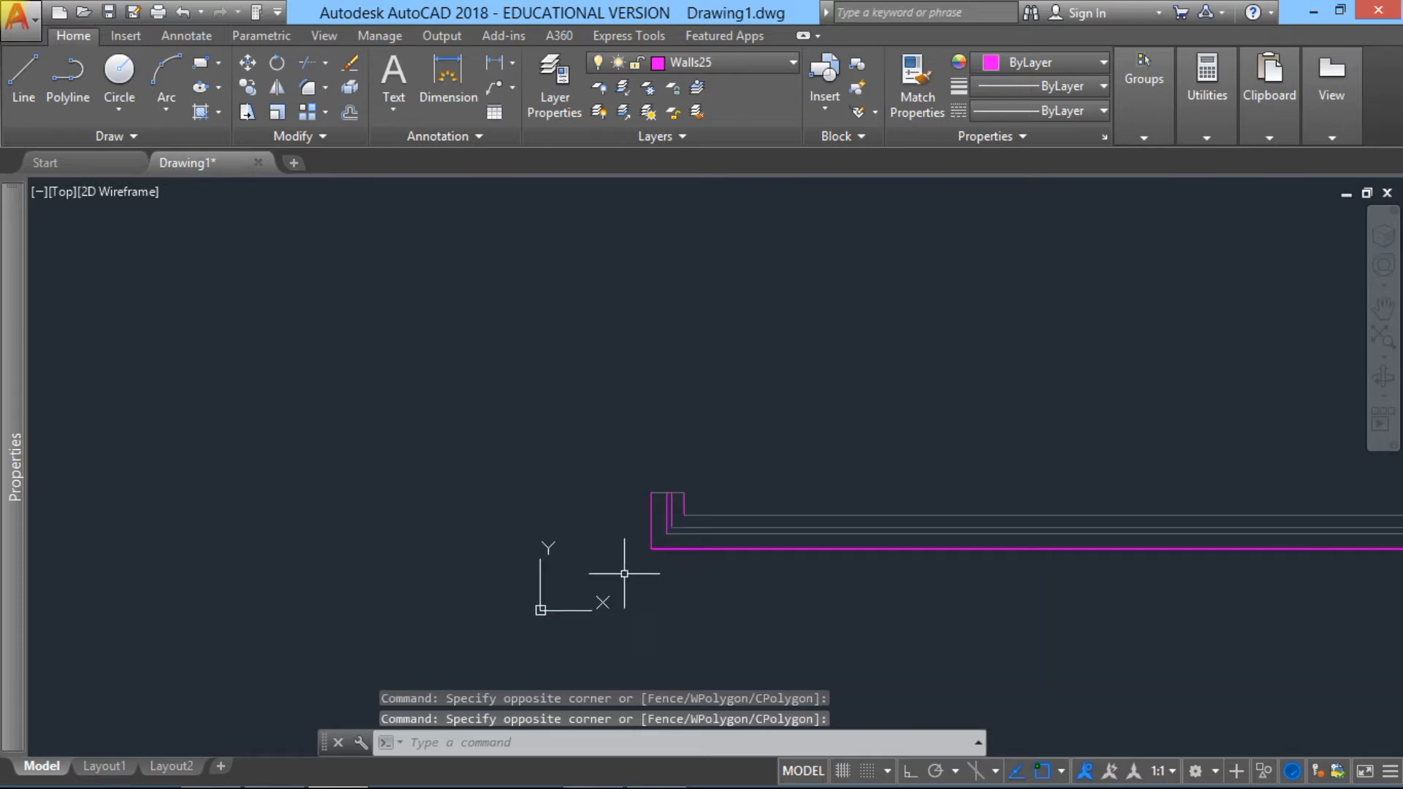
click(658, 551)
scroll(679, 566, down, 5)
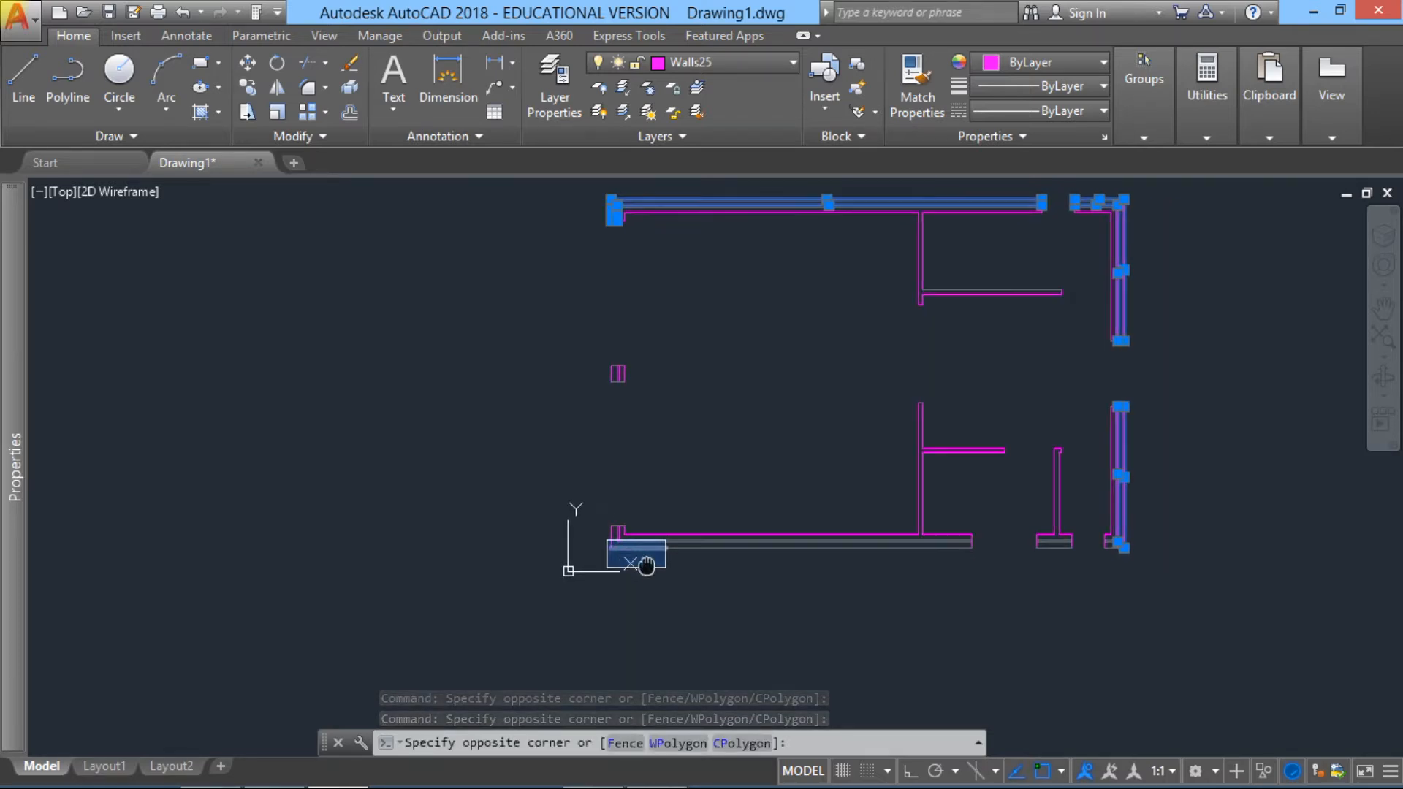
click(1093, 574)
Step: Add the outer-leaf lines of the left wall's middle pier and lower left corner return to the selection
scroll(1020, 532, up, 8)
scroll(720, 492, down, 5)
scroll(434, 461, up, 3)
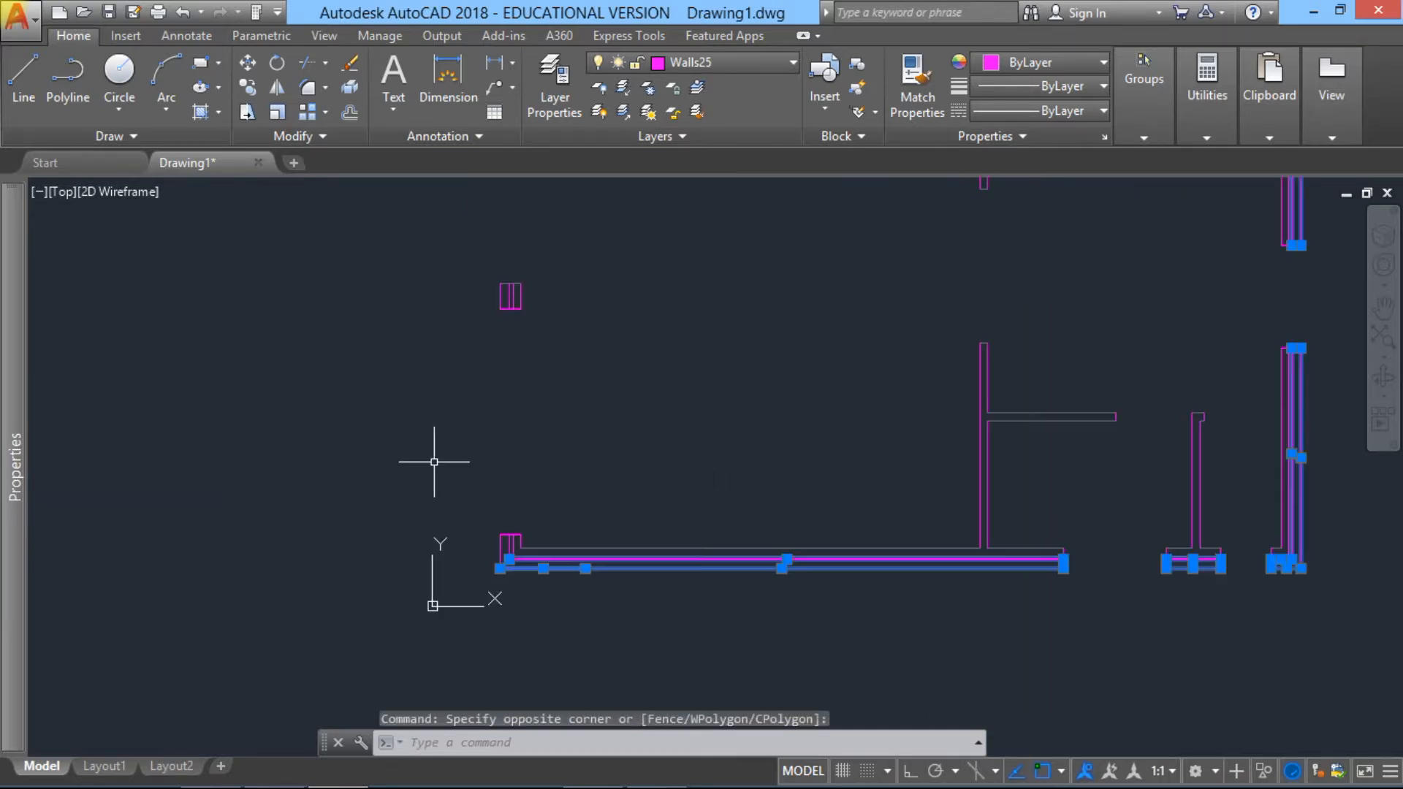
click(489, 265)
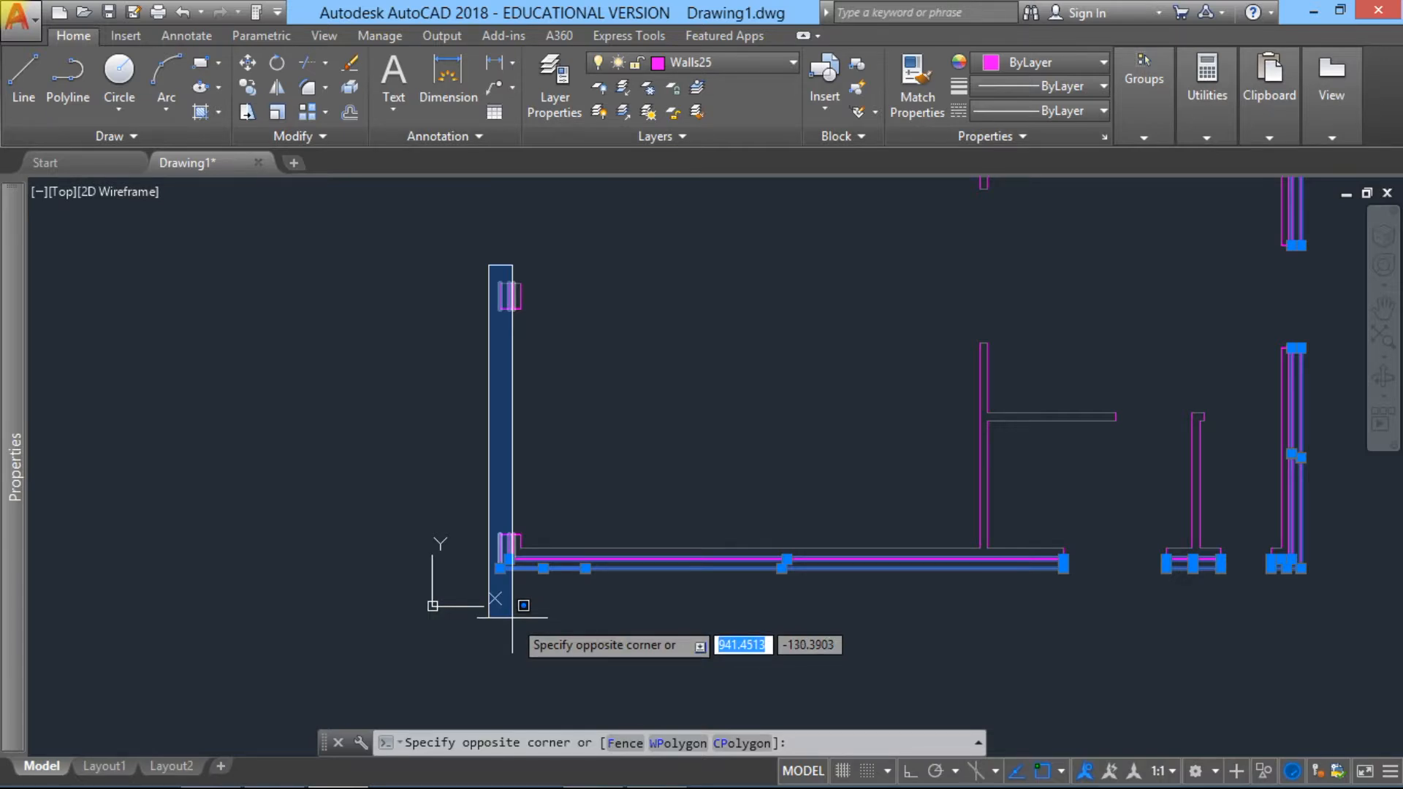
scroll(511, 618, up, 4)
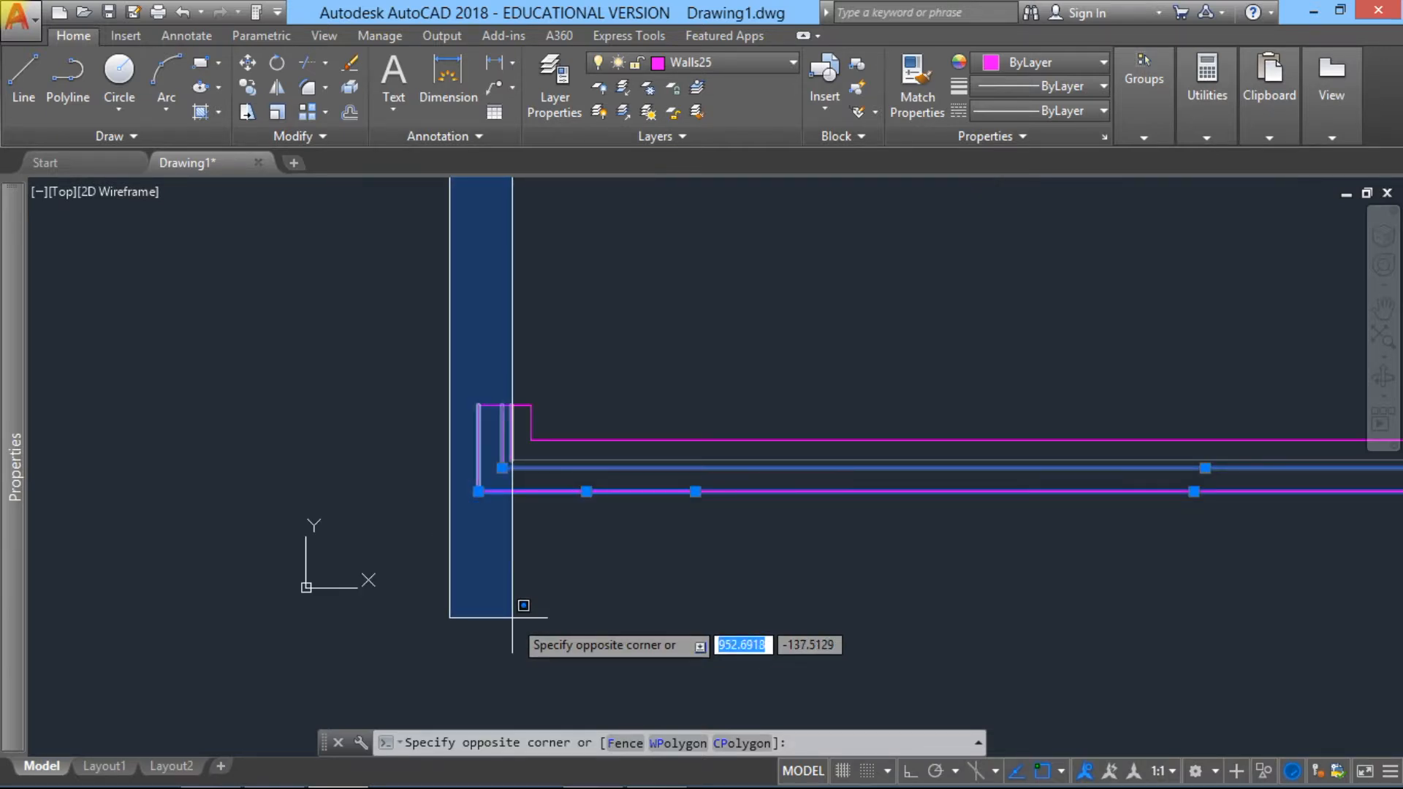
click(509, 618)
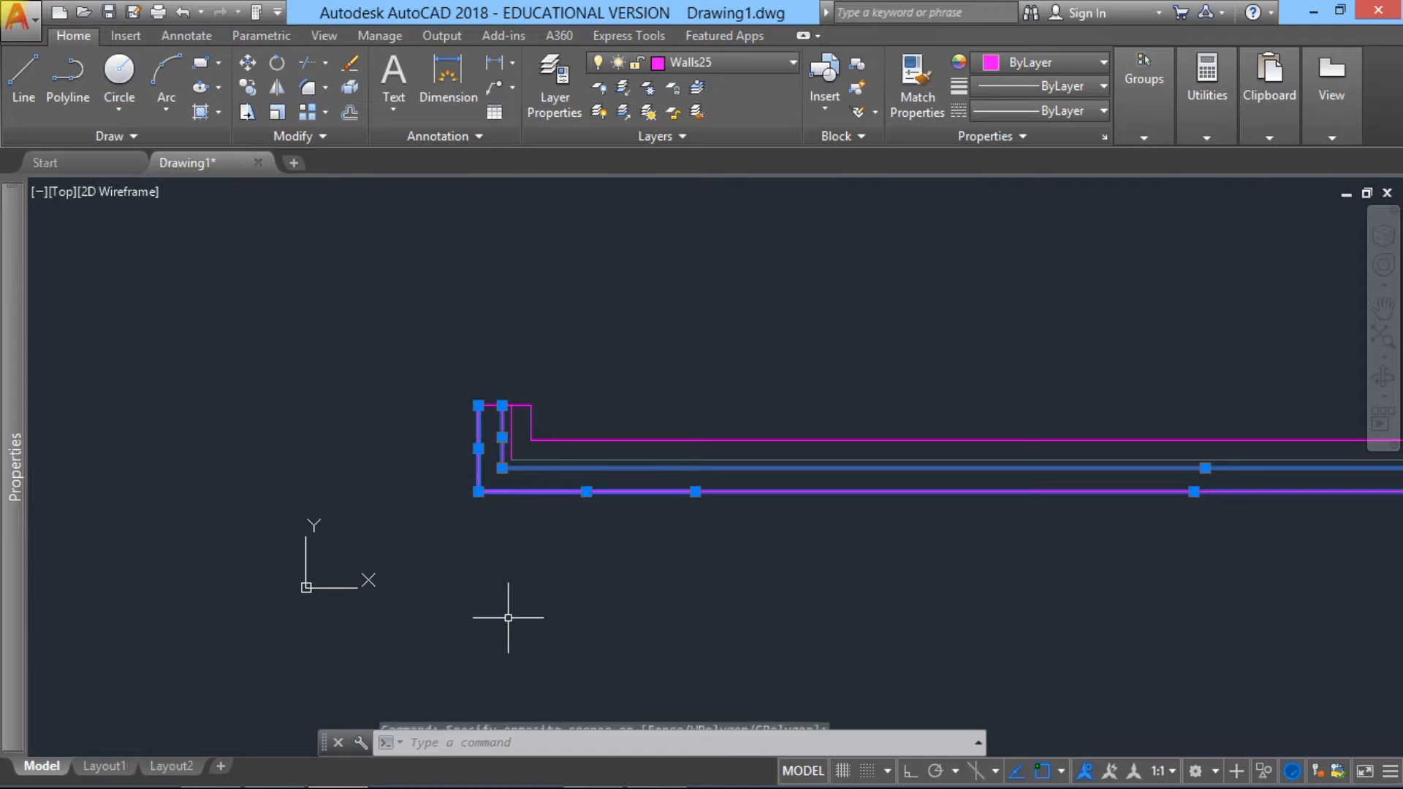
Step: Assign the selected outer-leaf lines to the Walls35 layer and clear the selection
scroll(495, 476, down, 2)
middle_drag(495, 476, 539, 679)
scroll(526, 414, down, 4)
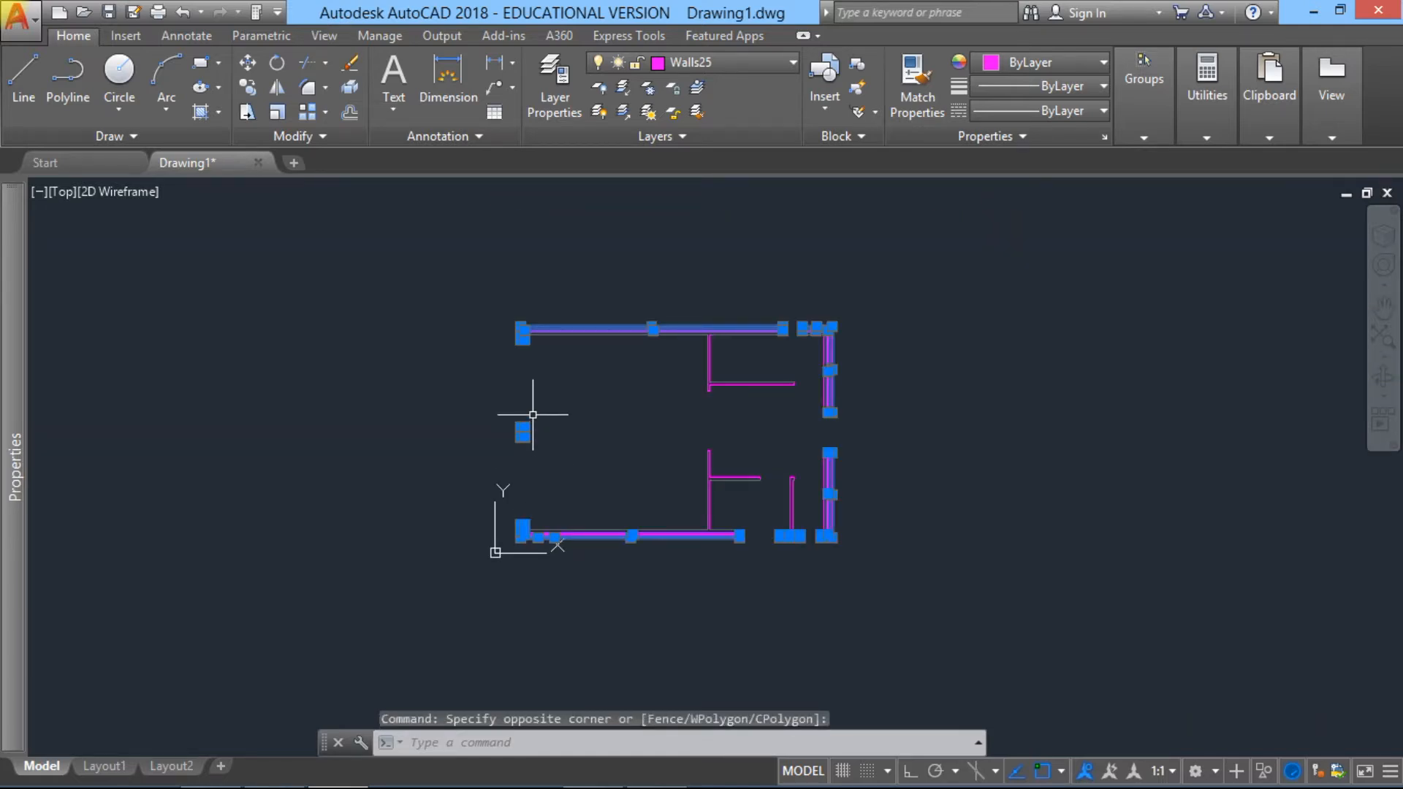
scroll(508, 334, up, 5)
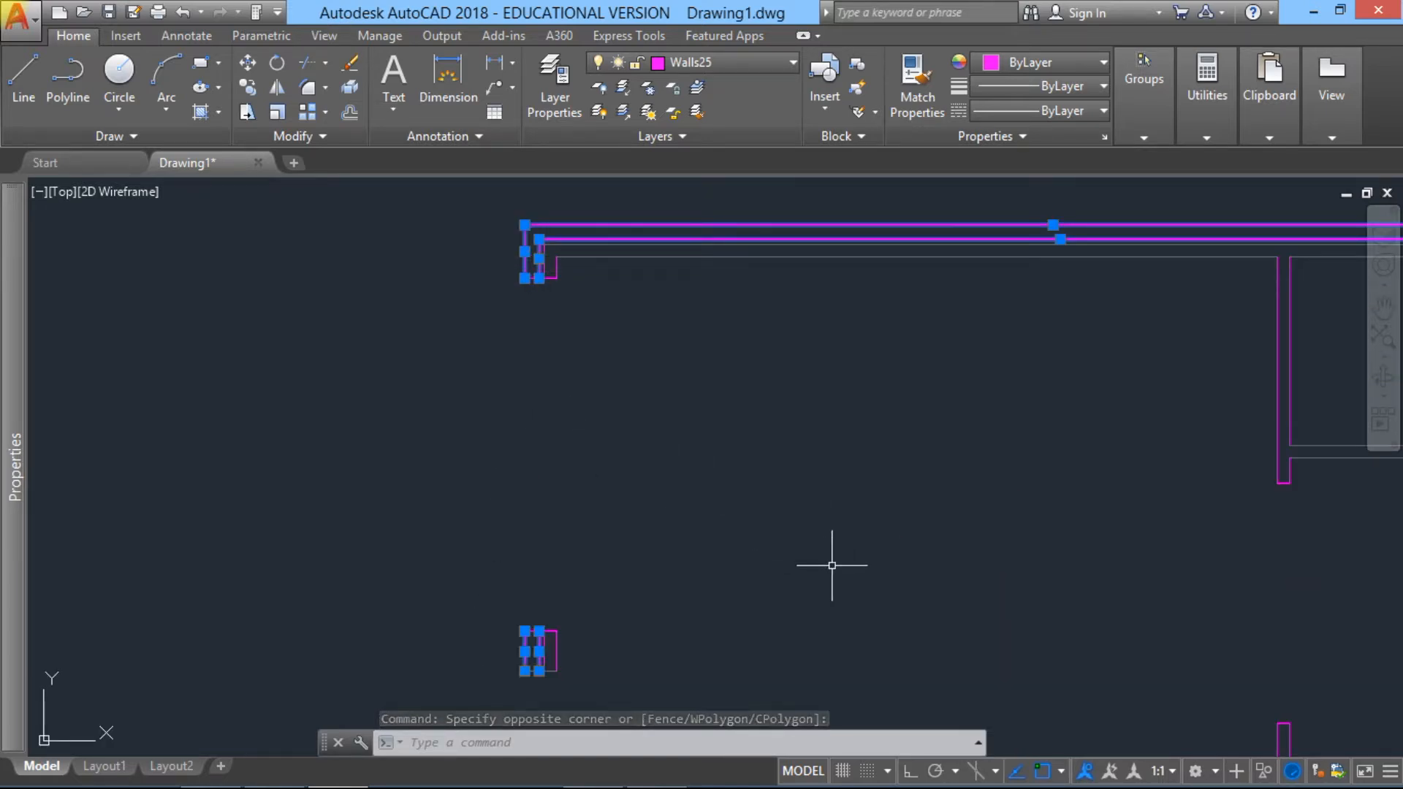
click(790, 62)
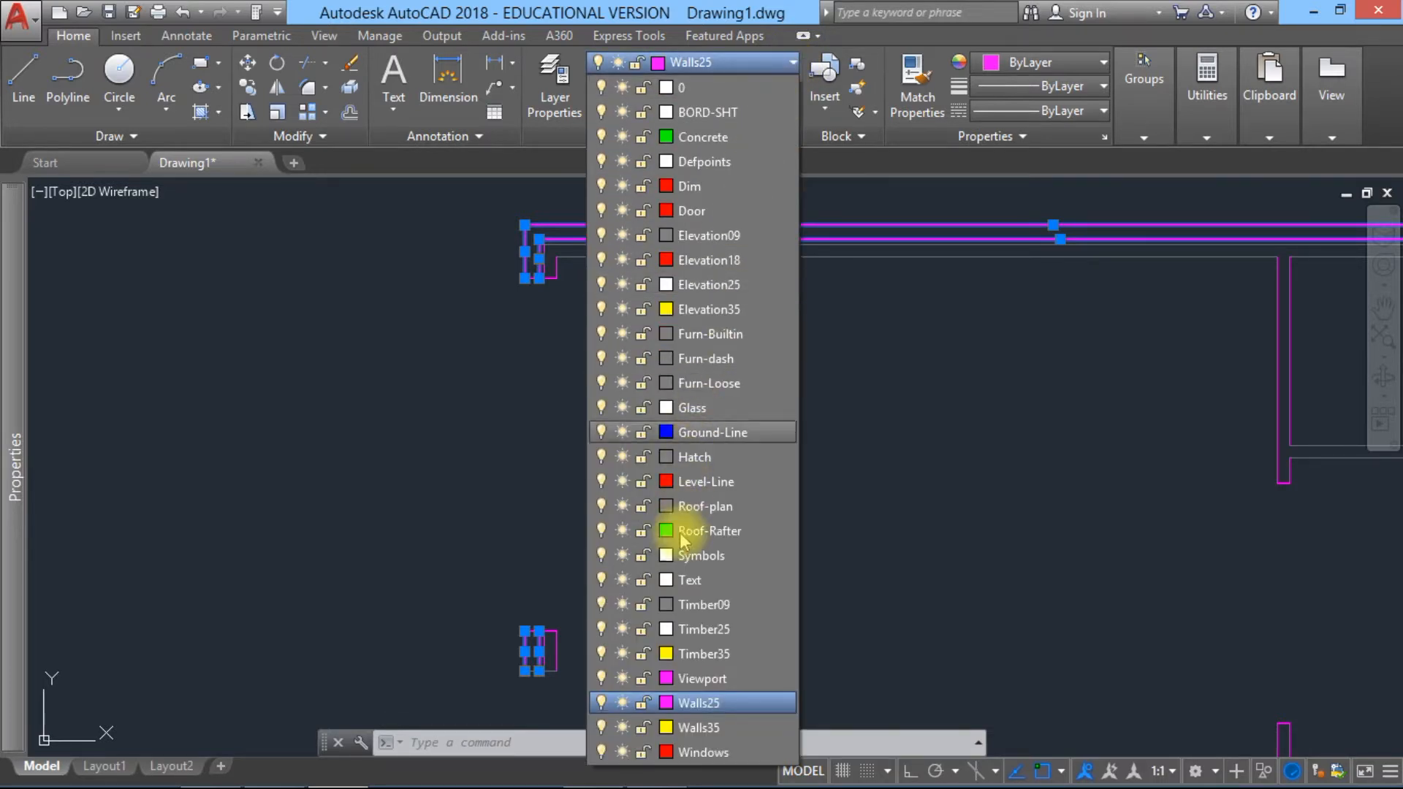
click(716, 729)
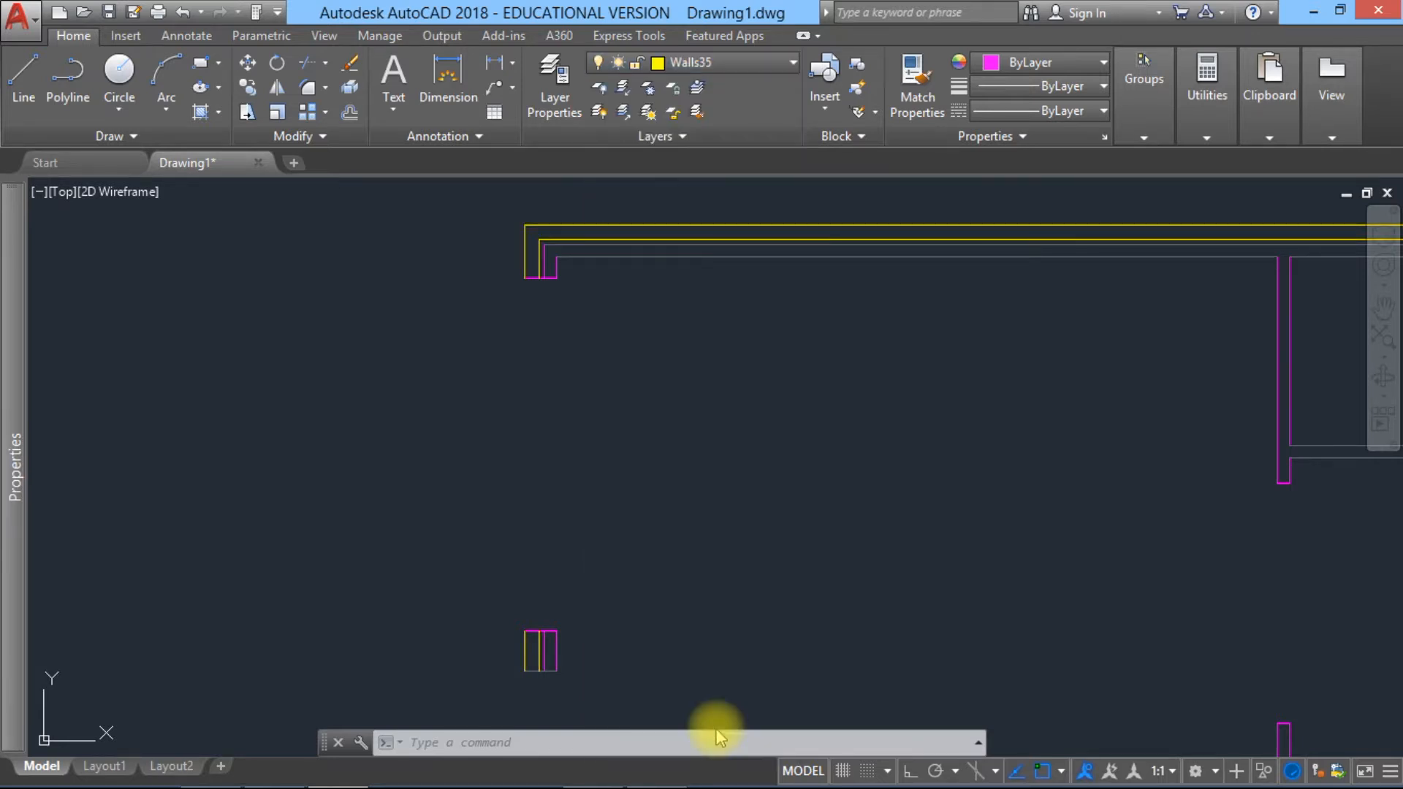
click(680, 444)
key(Escape)
scroll(679, 441, down, 2)
mouse_move(716, 471)
middle_down()
mouse_move(673, 284)
mouse_move(657, 354)
middle_up()
scroll(529, 196, up, 4)
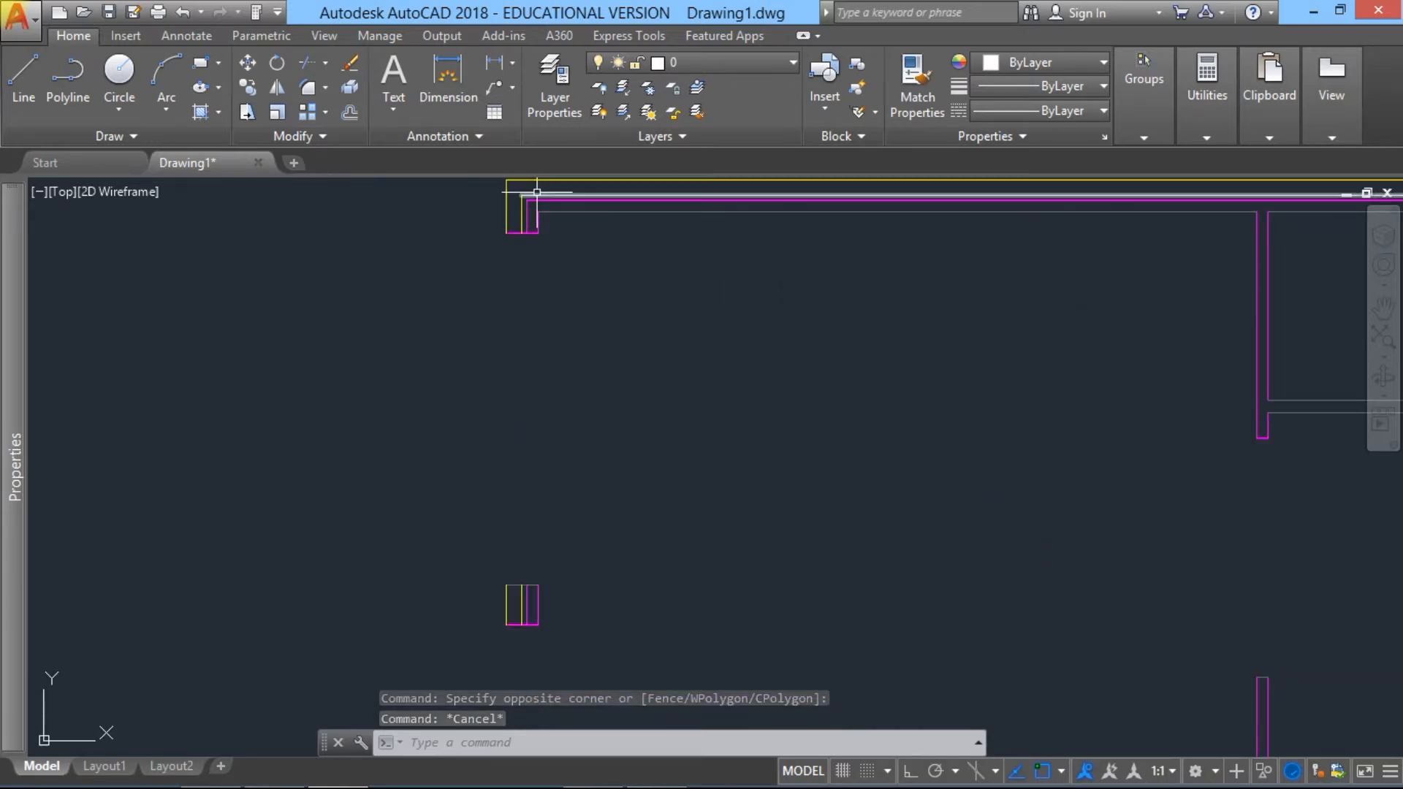
Step: Select all inner-leaf and partition lines of the floor plan, from the upper left corner to the lower right corner
click(520, 206)
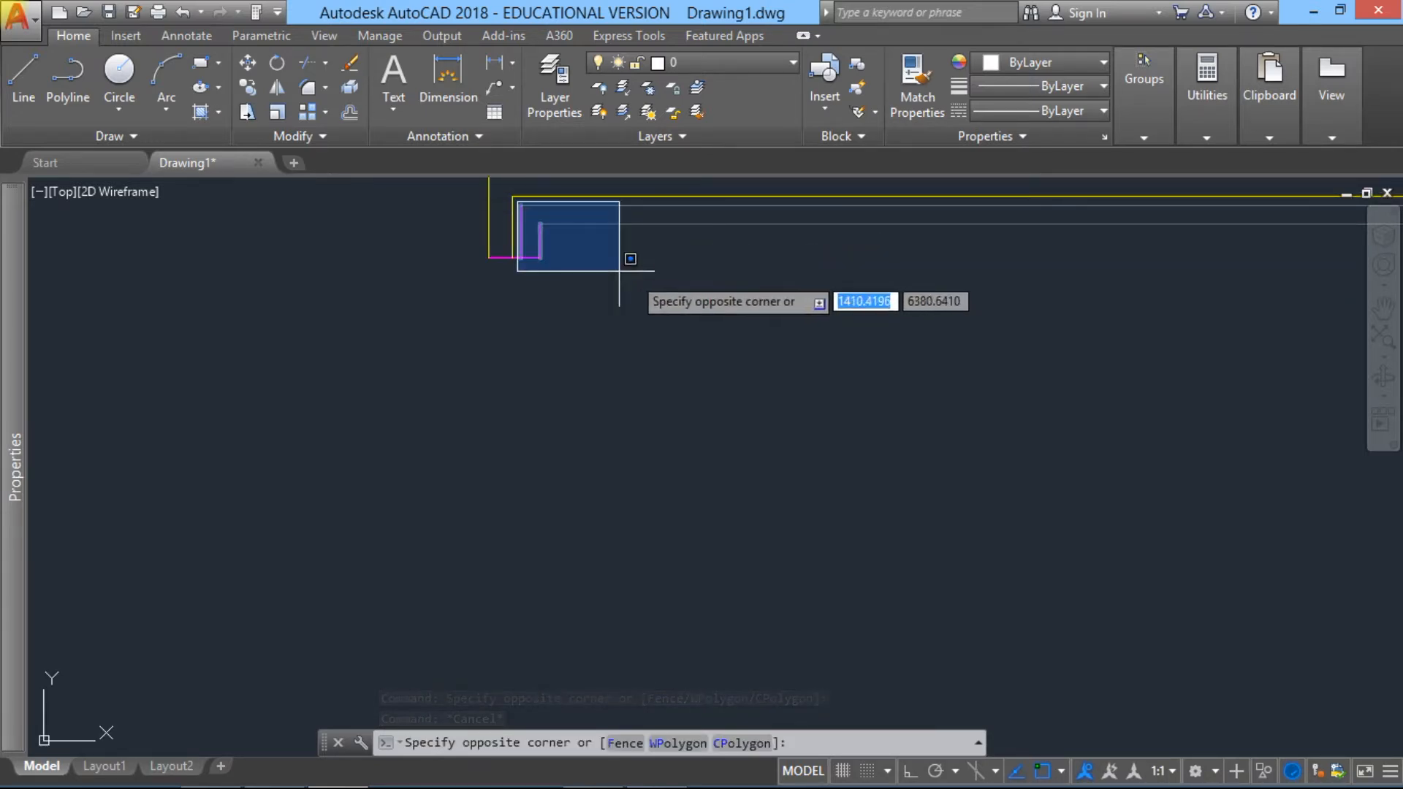
scroll(884, 305, down, 4)
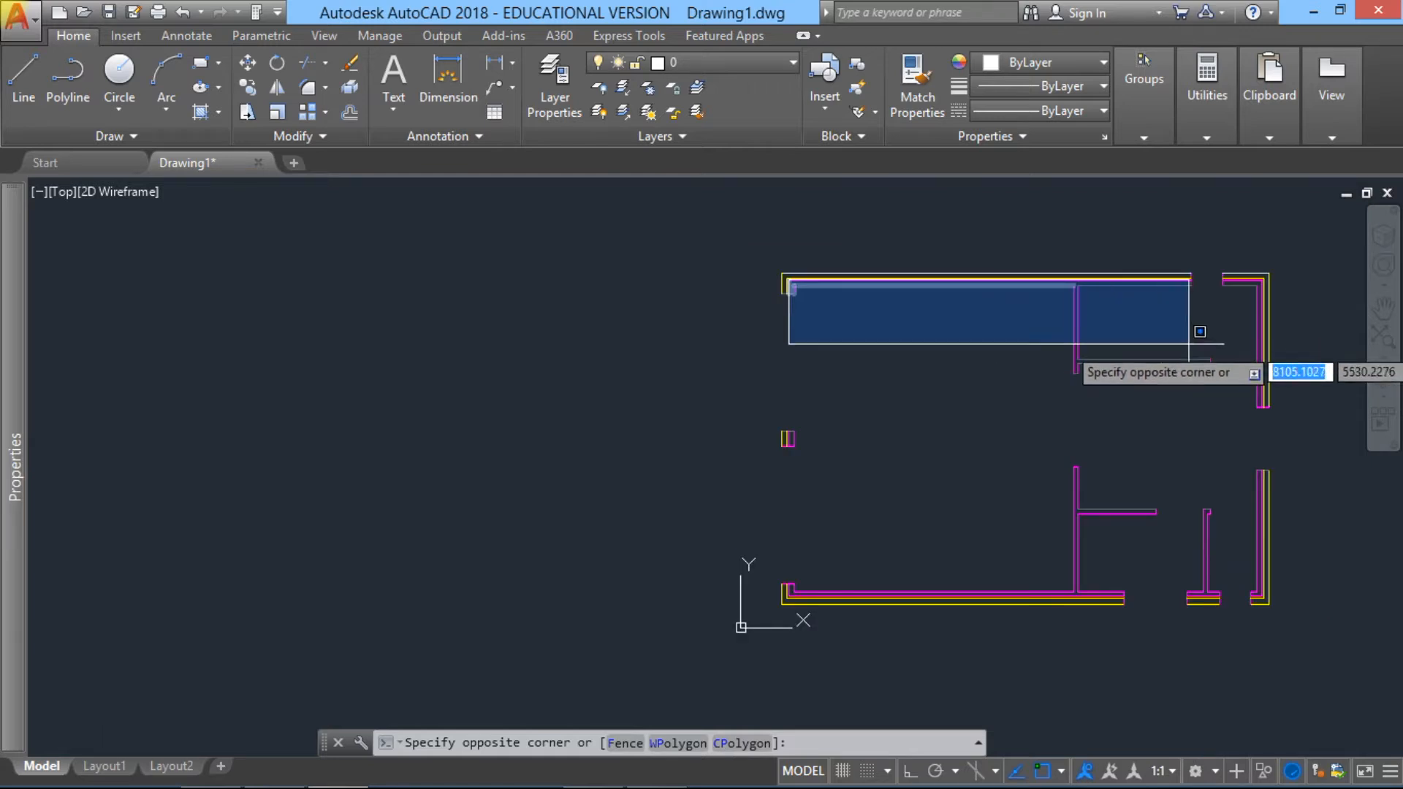
middle_drag(1268, 401, 1155, 384)
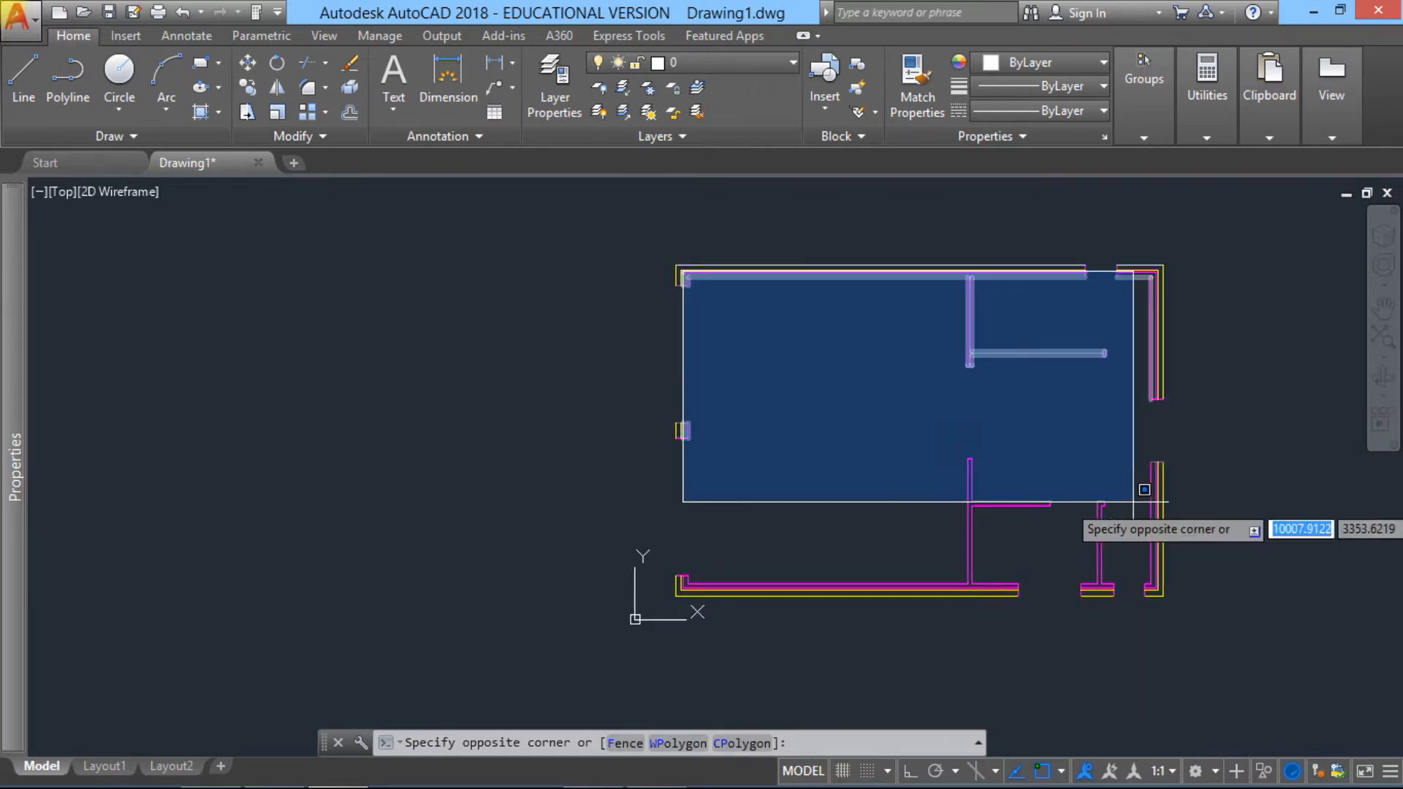
scroll(1149, 577, up, 4)
scroll(1169, 597, up, 2)
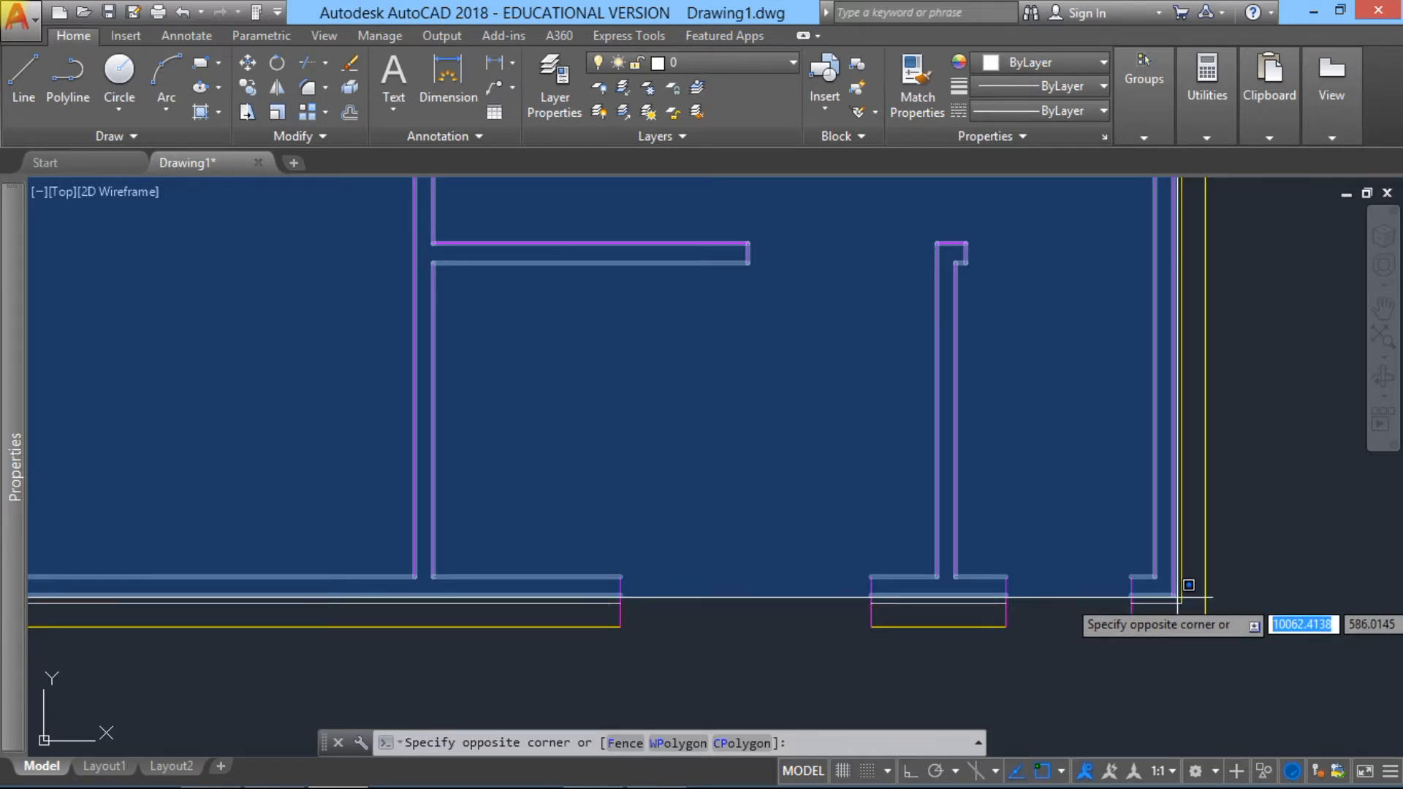
click(1177, 601)
scroll(935, 492, down, 5)
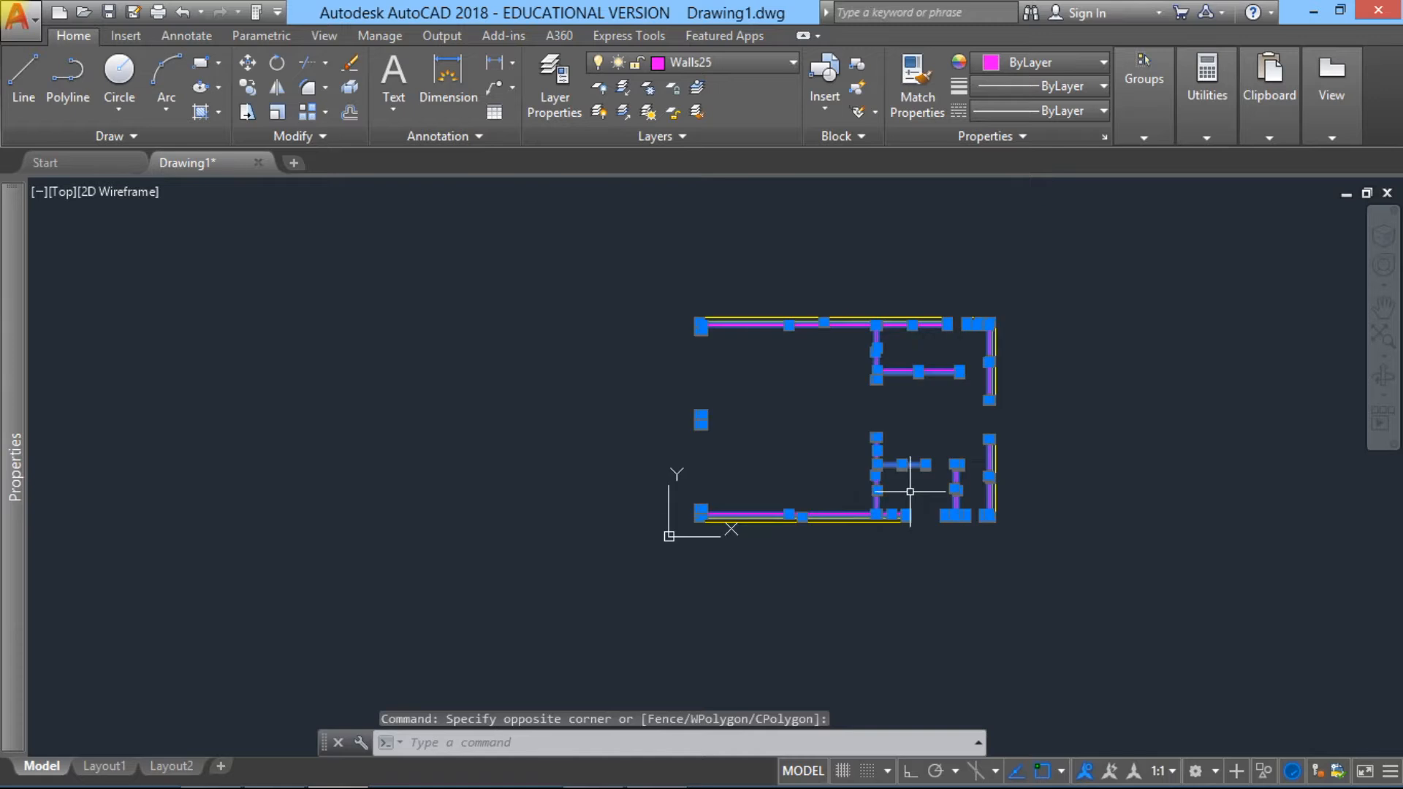
scroll(747, 496, up, 3)
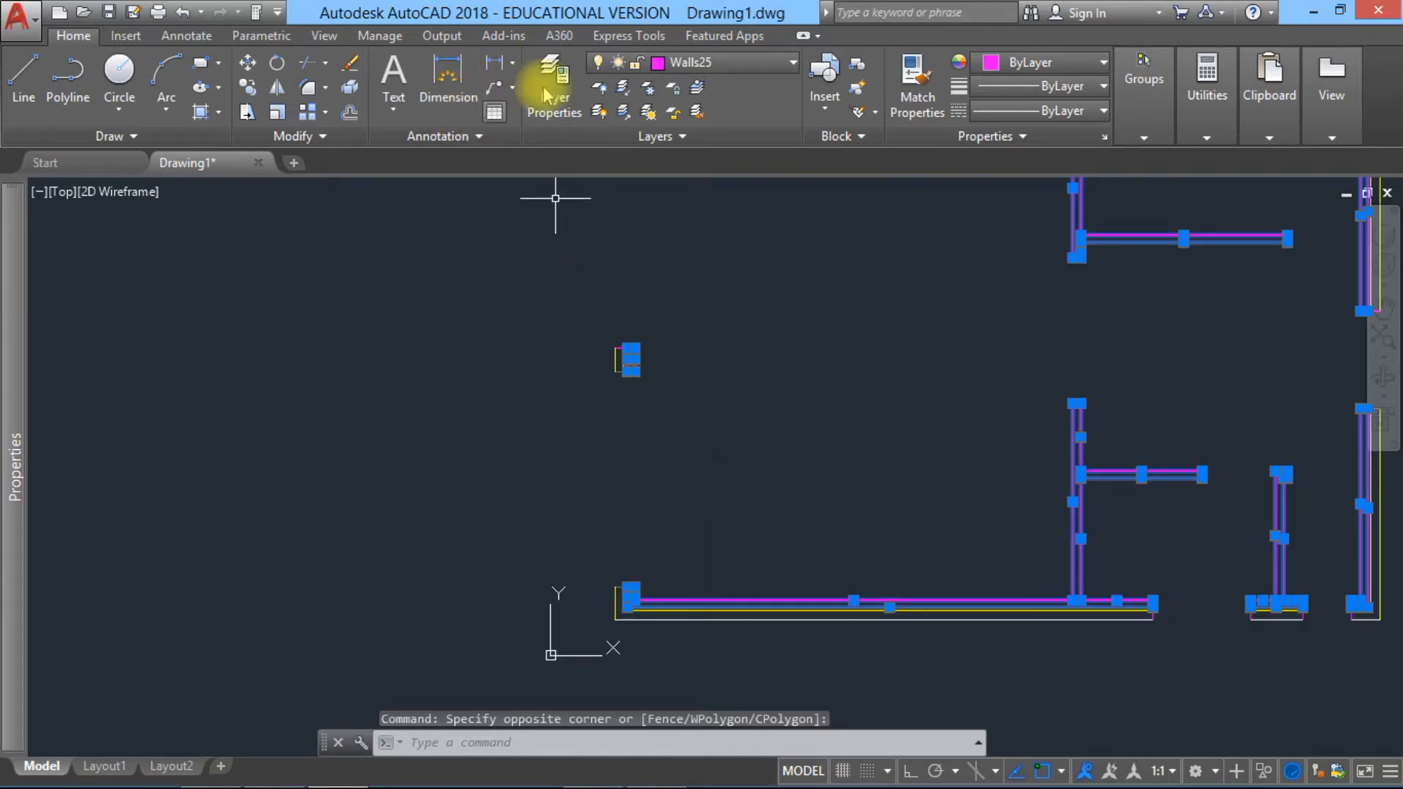
Step: Check which layer the selected inner-leaf and partition lines are assigned to, and clear the selection
click(792, 62)
click(791, 63)
click(791, 62)
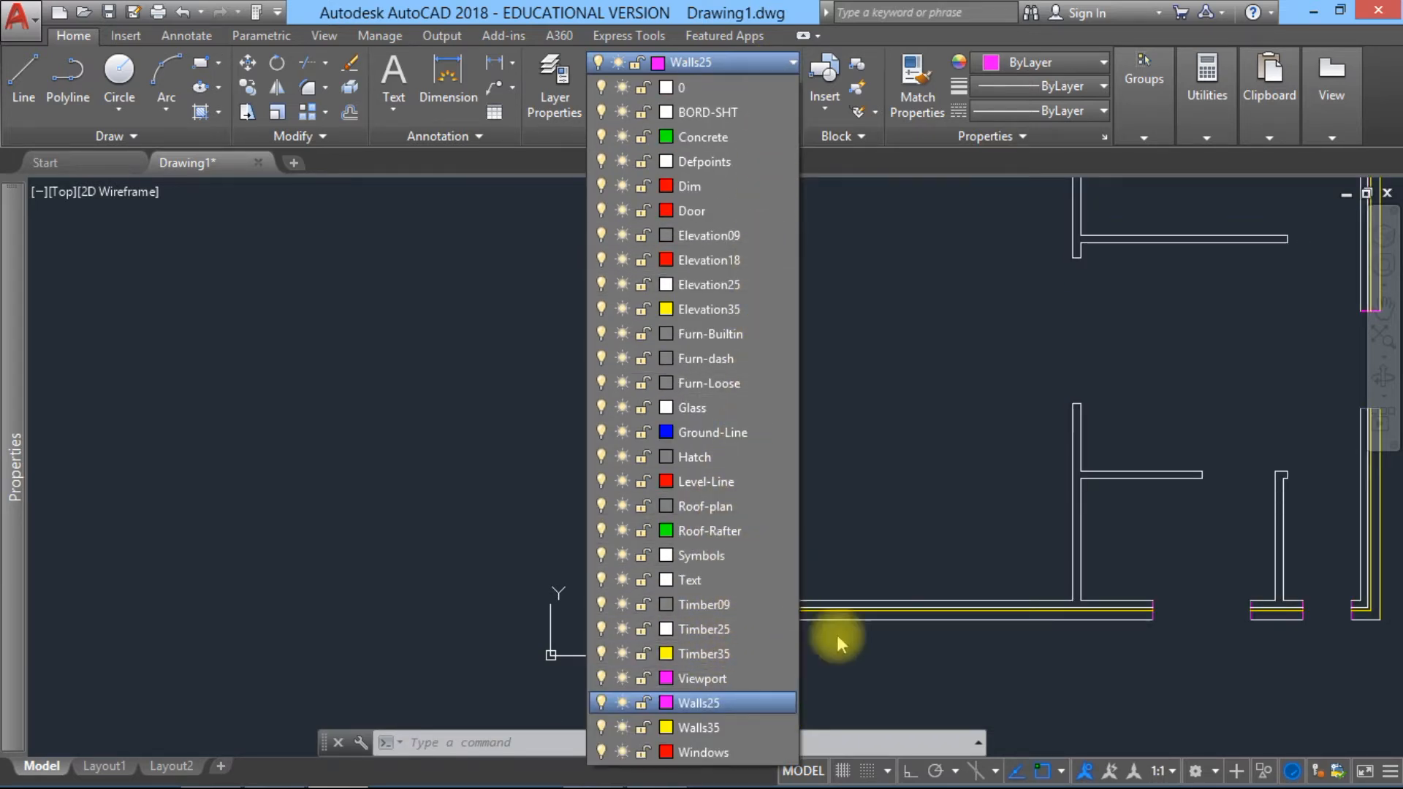
click(882, 466)
key(Escape)
key(Escape)
key(Escape)
Step: Make the Hatch layer current
mouse_move(904, 415)
middle_down()
mouse_move(767, 419)
mouse_move(560, 523)
mouse_move(619, 491)
middle_up()
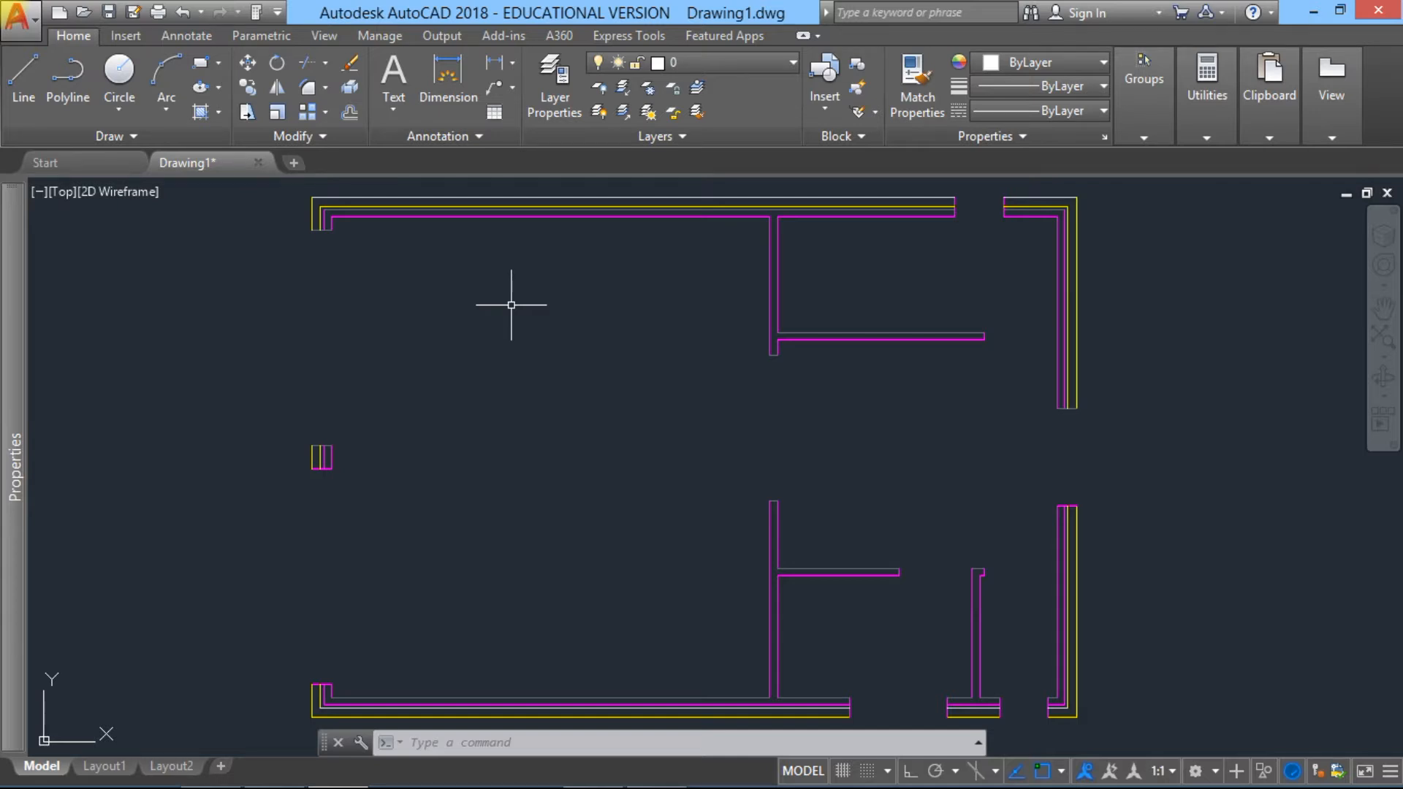
click(785, 67)
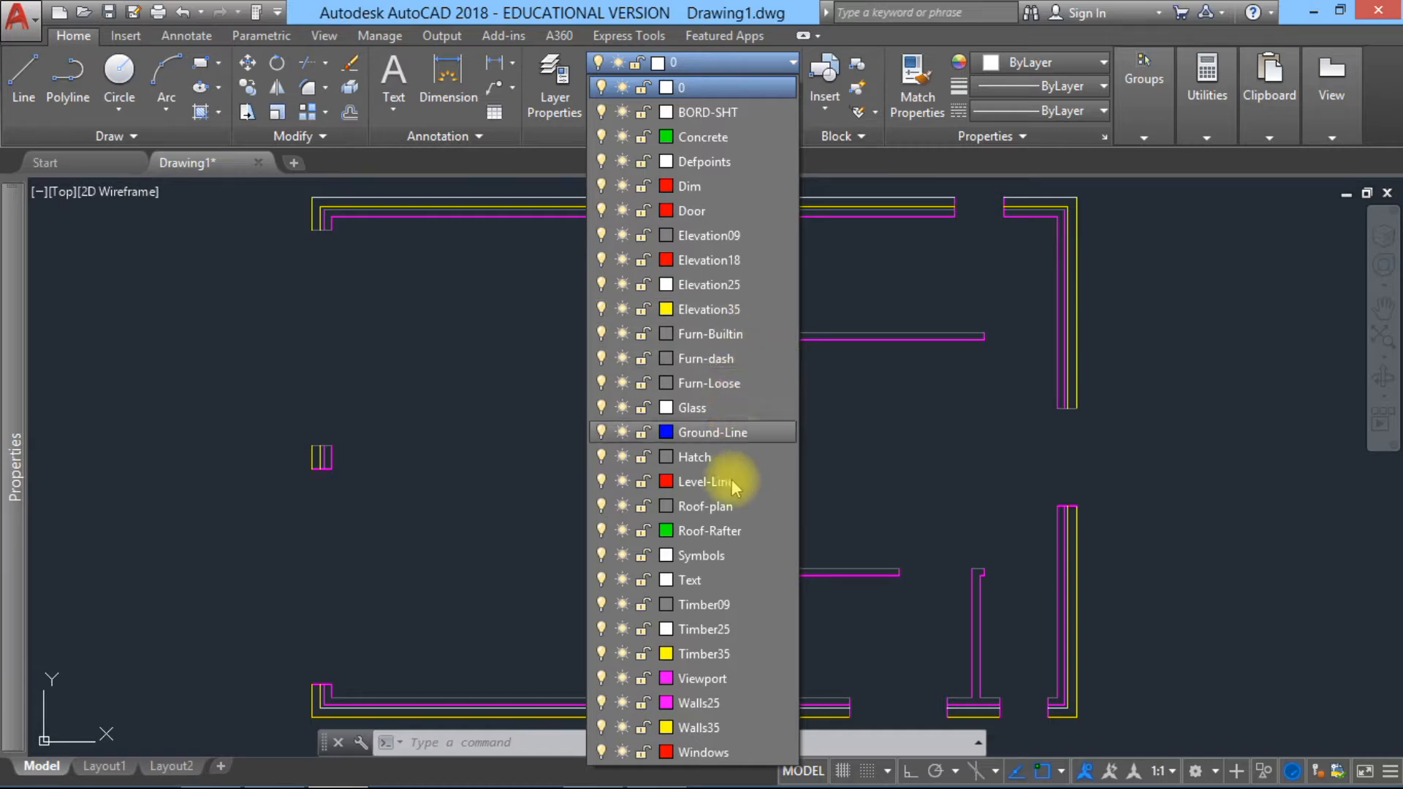
click(712, 457)
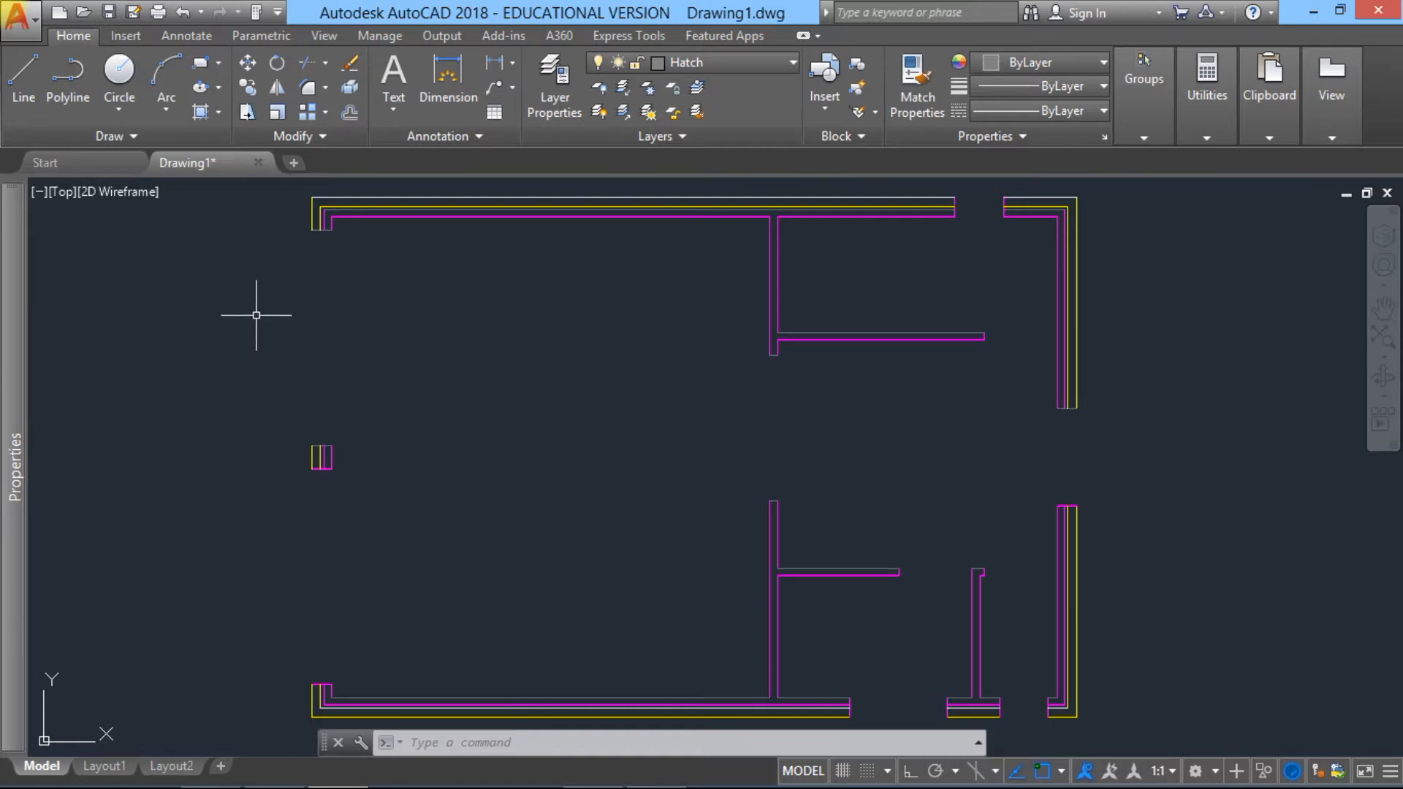
Step: Start a hatch with the ANSI32 pattern at a scale of 20
text(h)
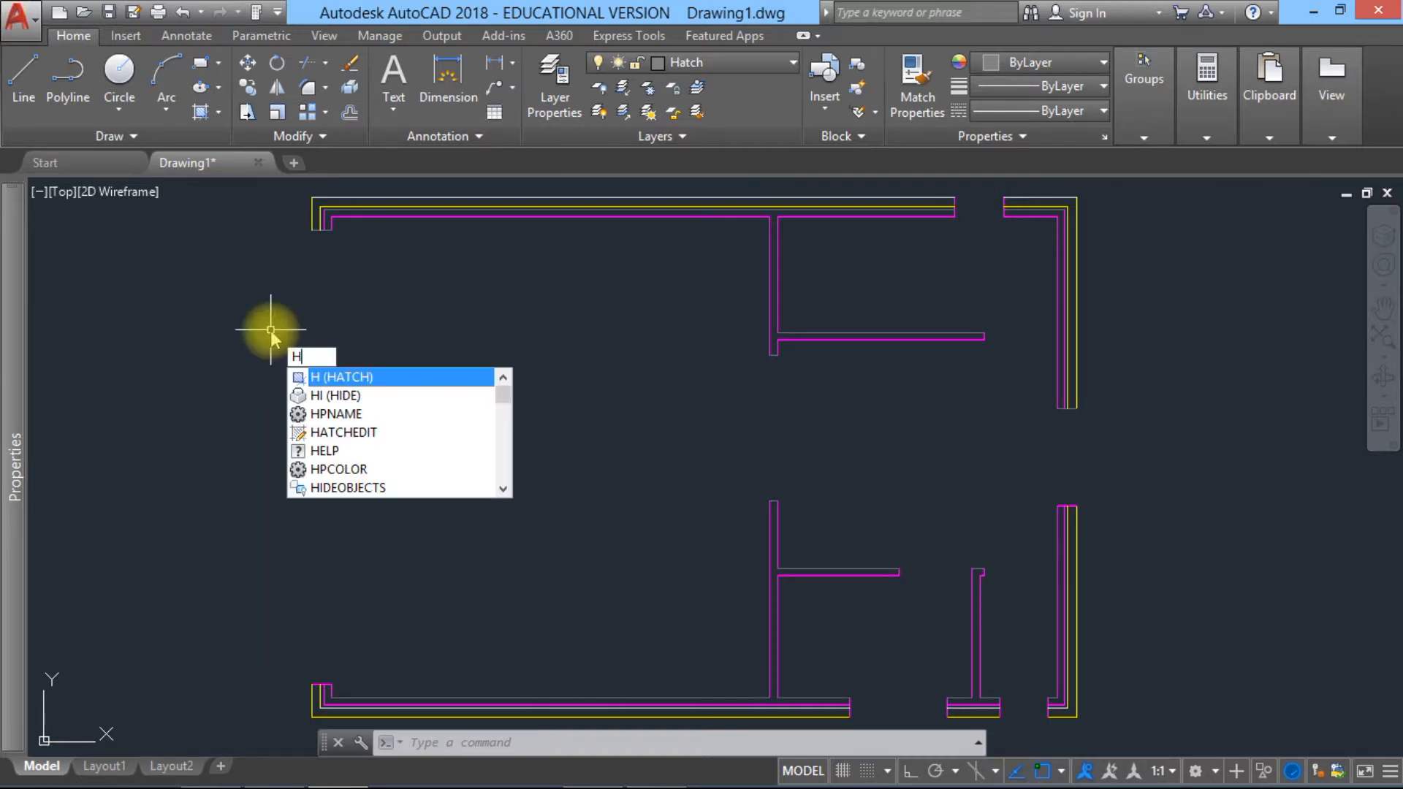
key(Return)
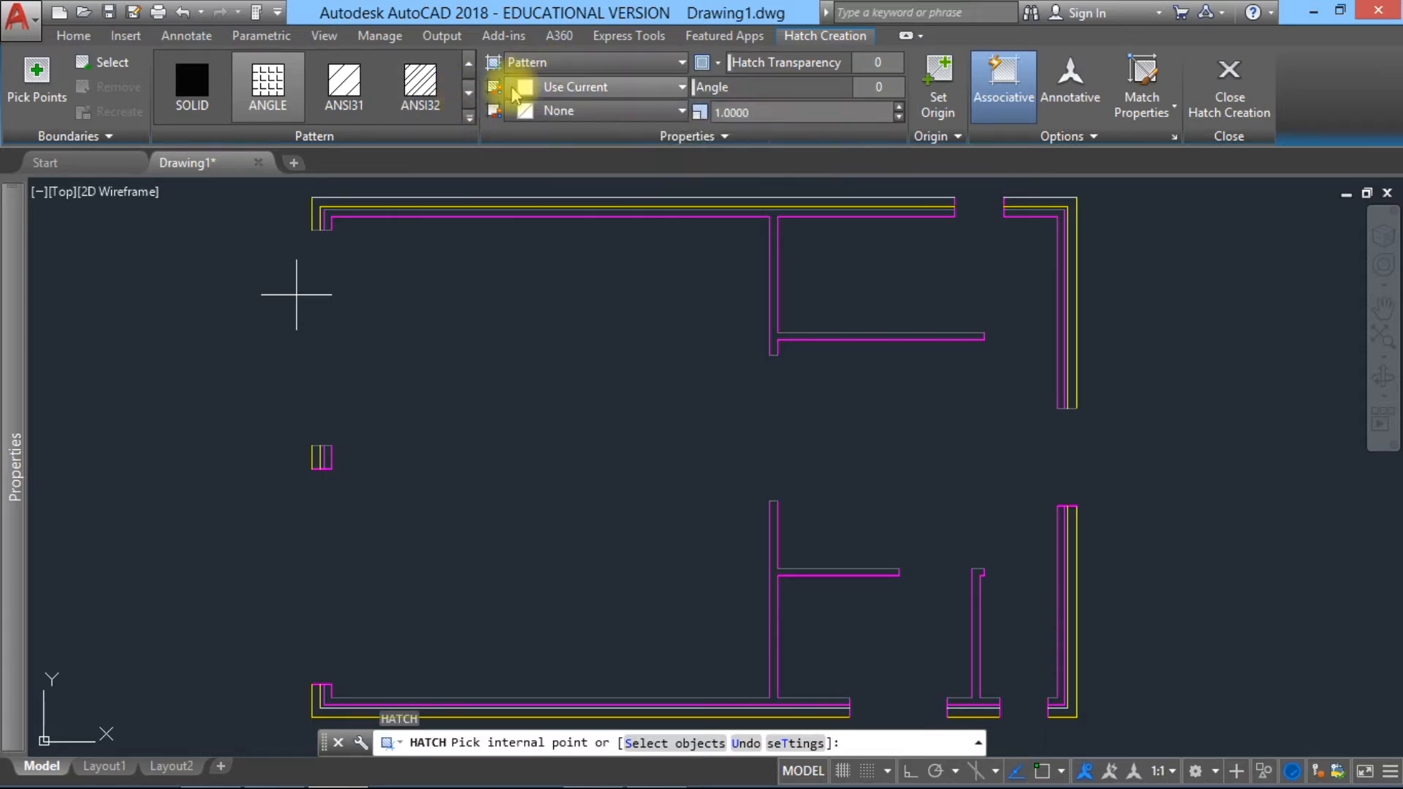
click(423, 88)
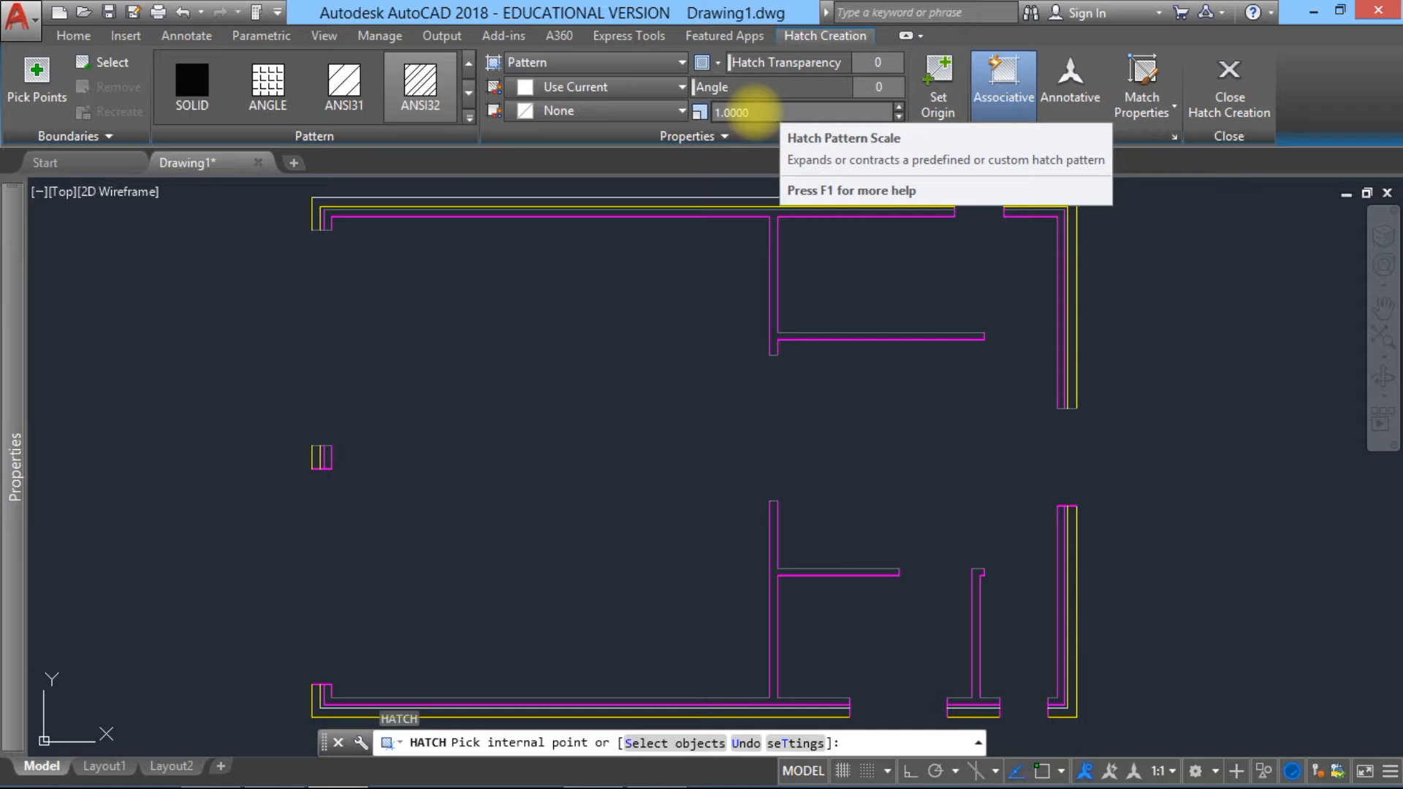
click(727, 112)
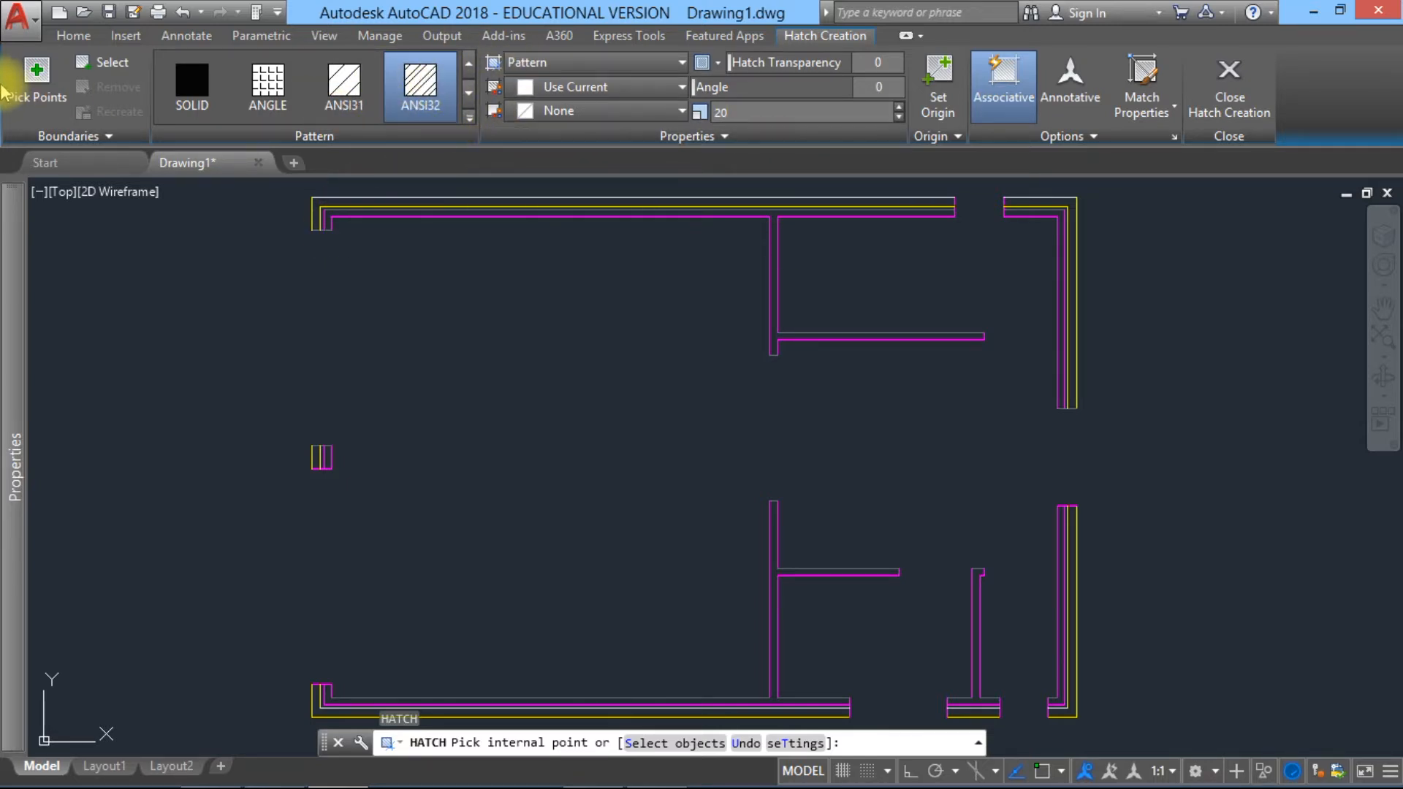
Step: Hatch the outer leaf of the long top wall and of both right wall sections with their corner returns
click(36, 78)
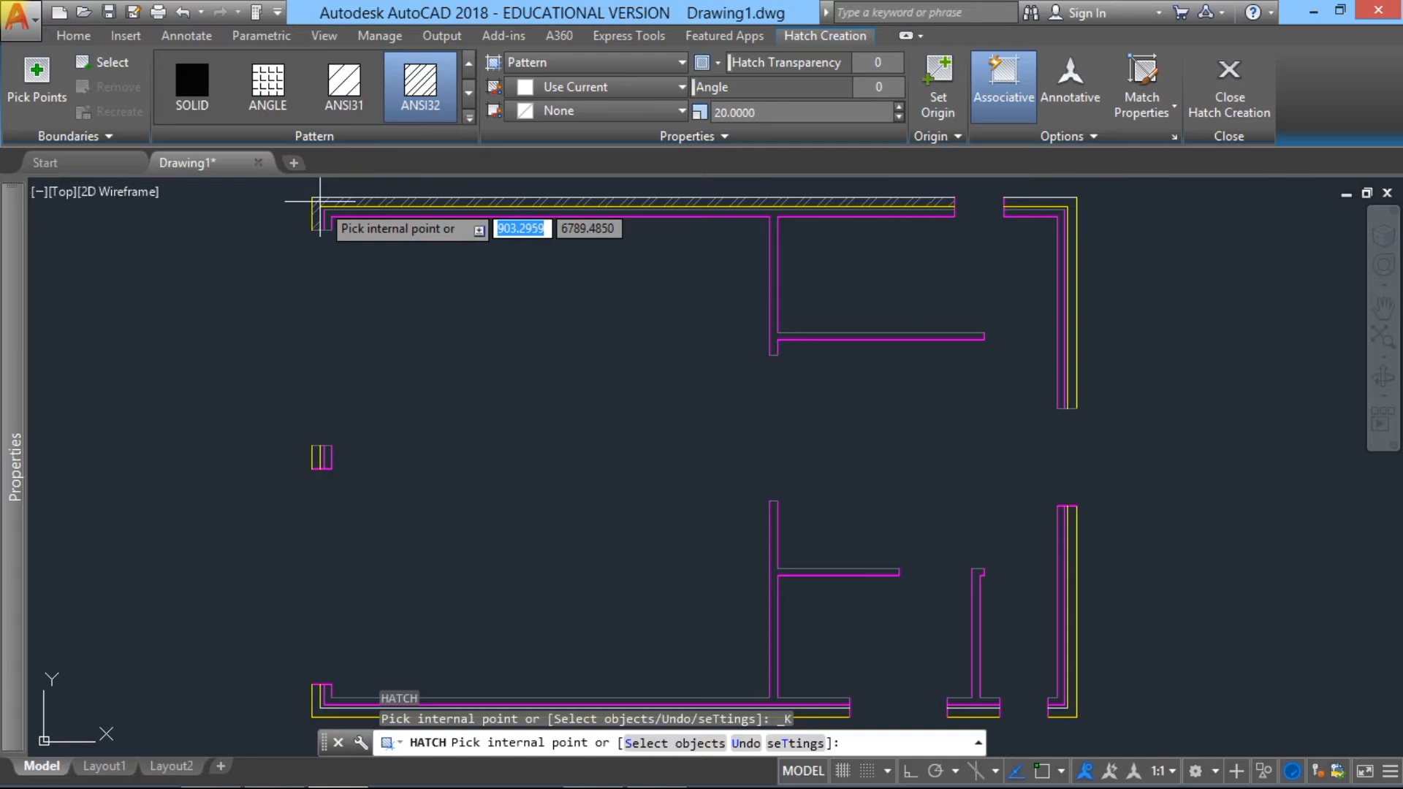
click(319, 201)
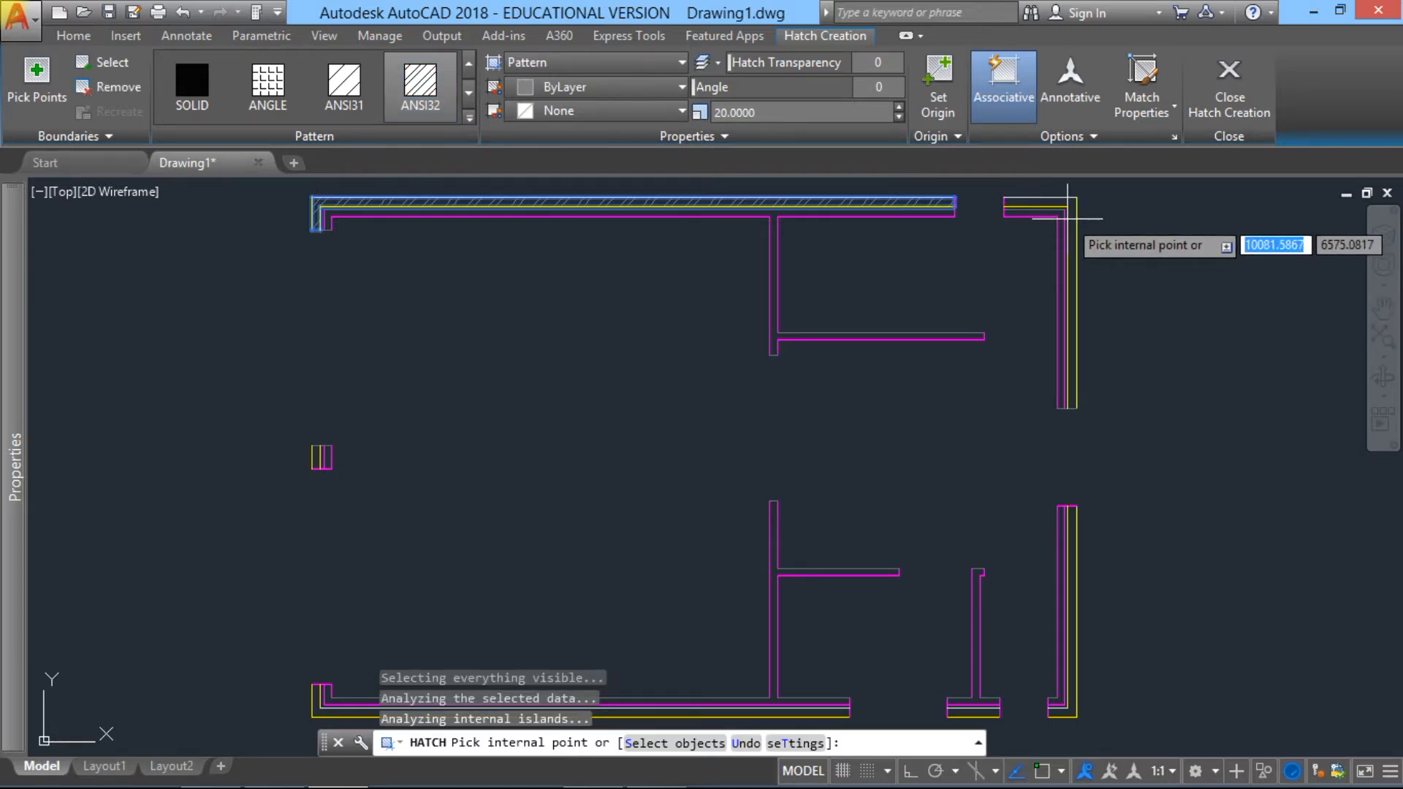
click(1073, 203)
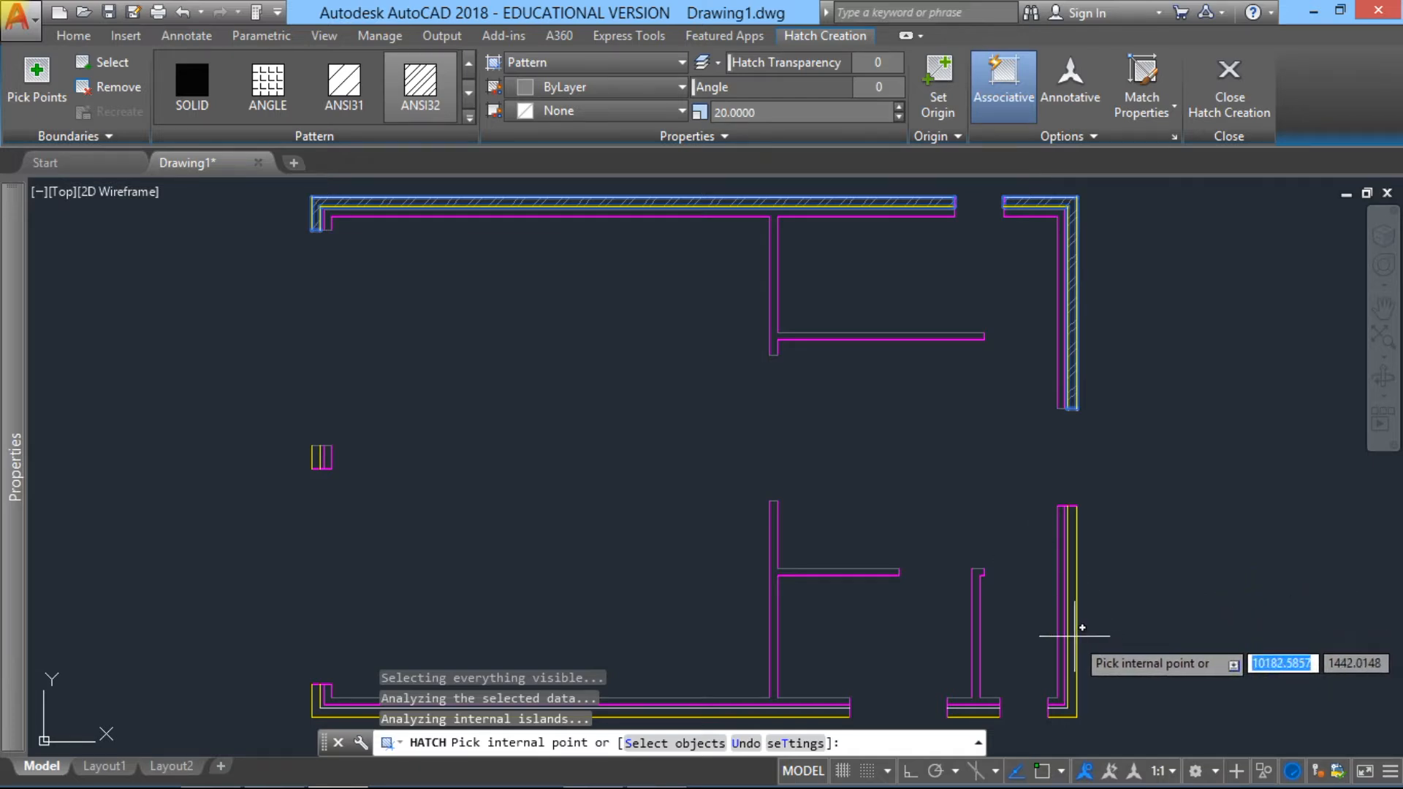
click(1071, 643)
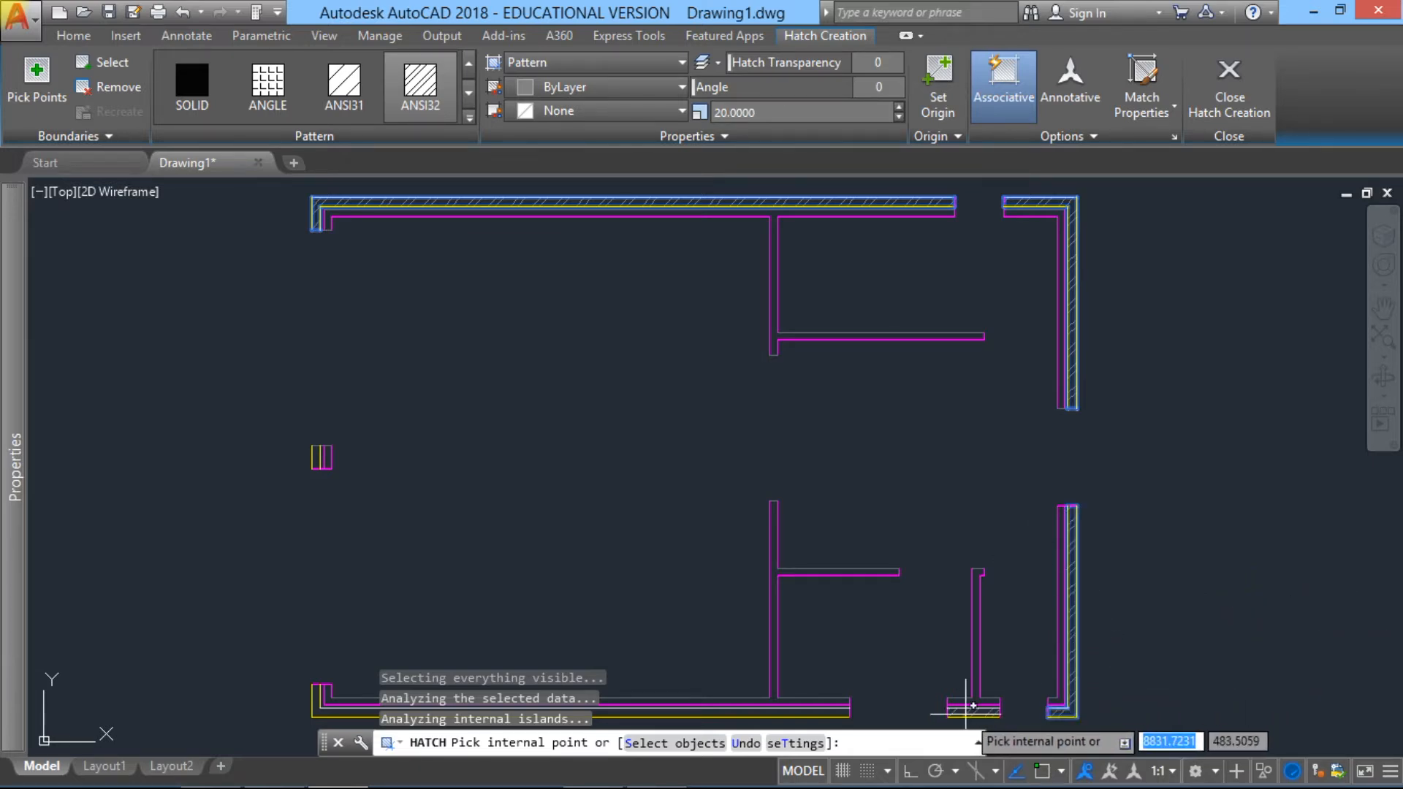
Step: Hatch the outer leaf of the short bottom pier, the long bottom wall and the left wall's middle pier, and finish the hatch
click(973, 705)
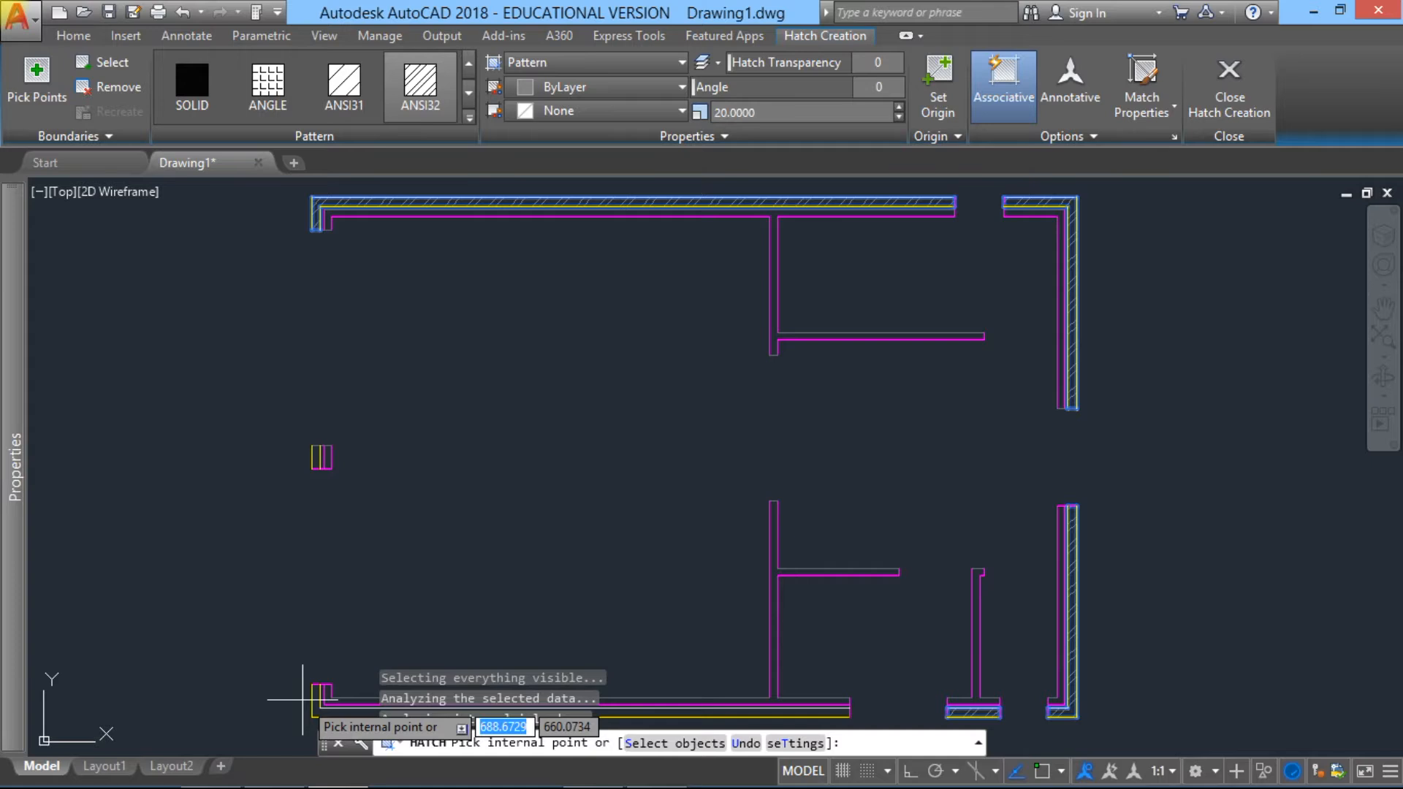
click(326, 711)
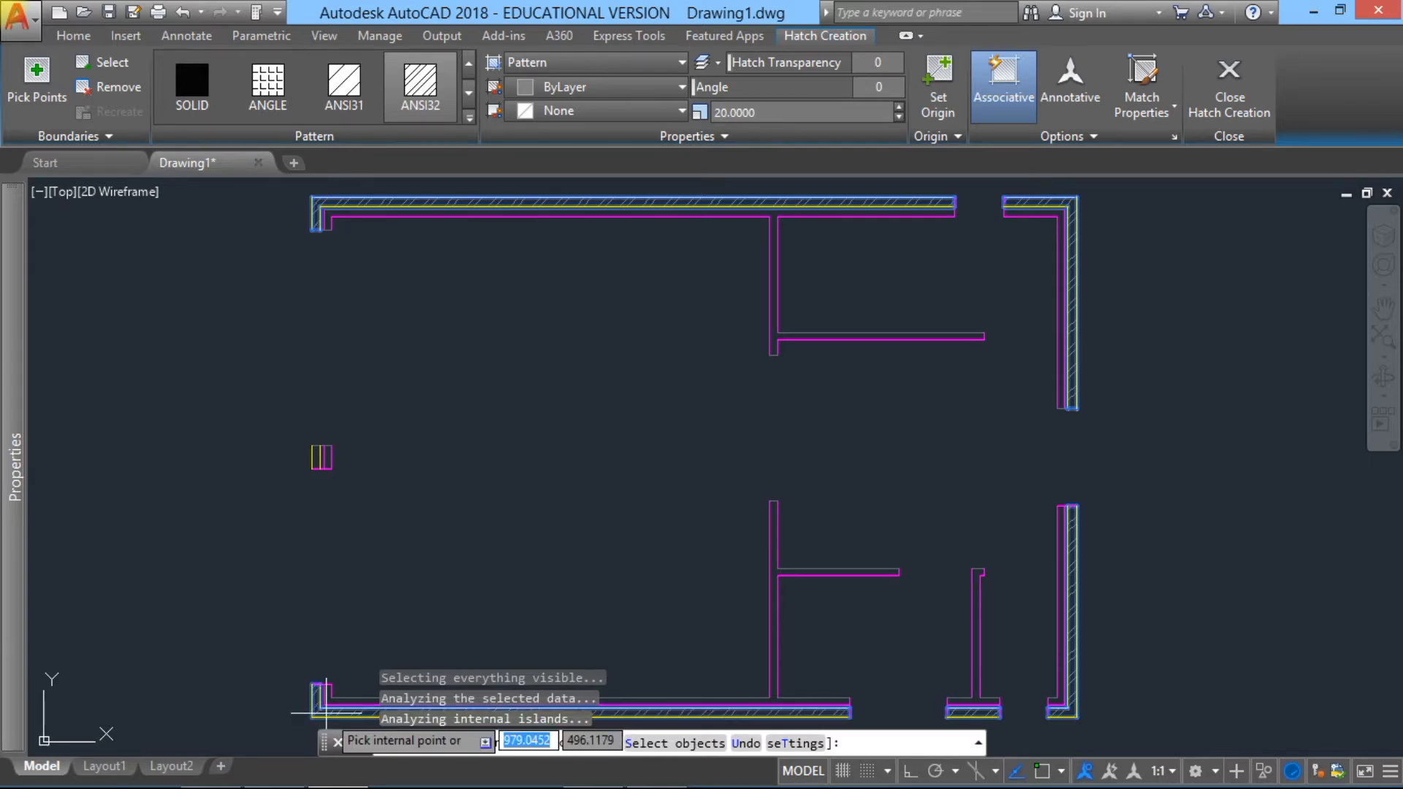
scroll(299, 443, up, 8)
middle_drag(454, 475, 417, 288)
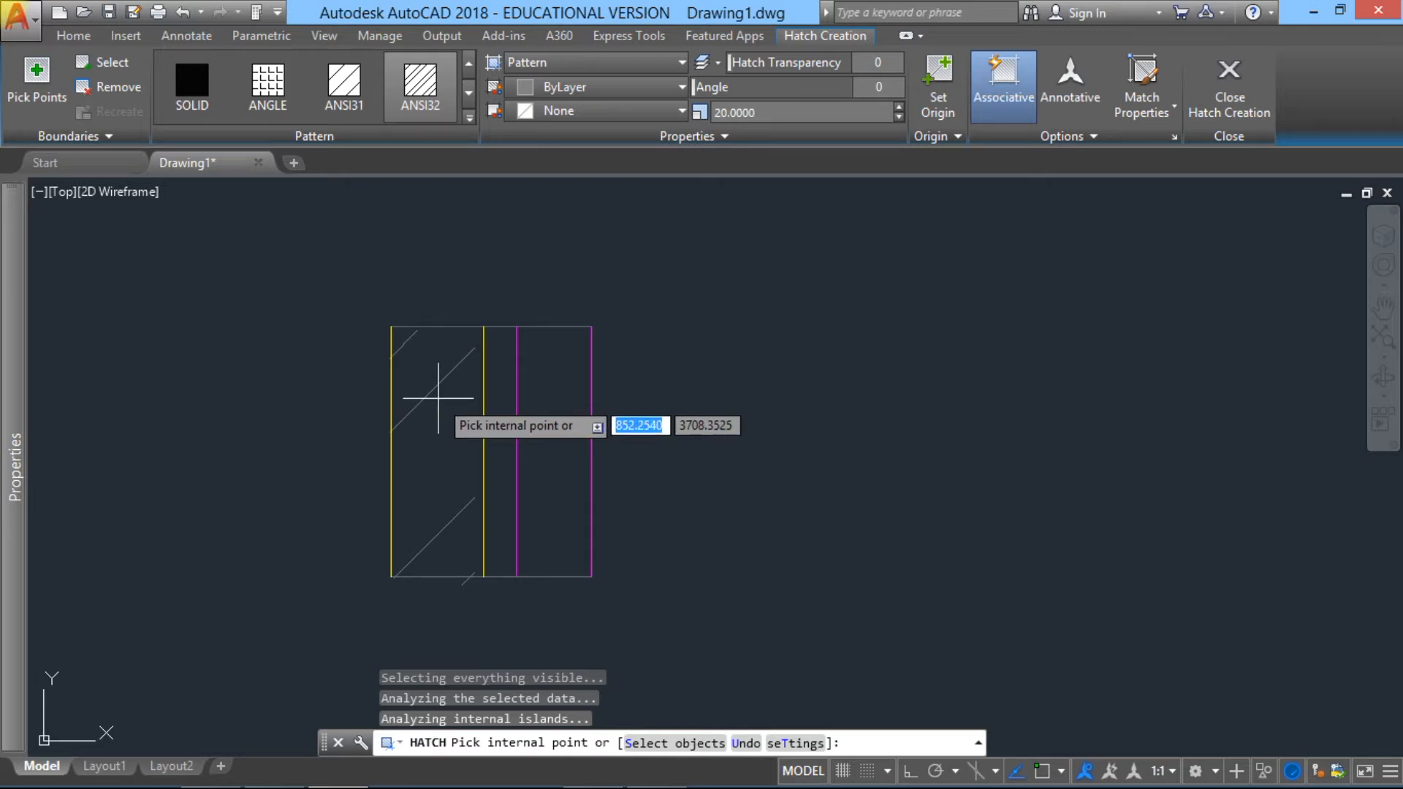
scroll(438, 400, down, 8)
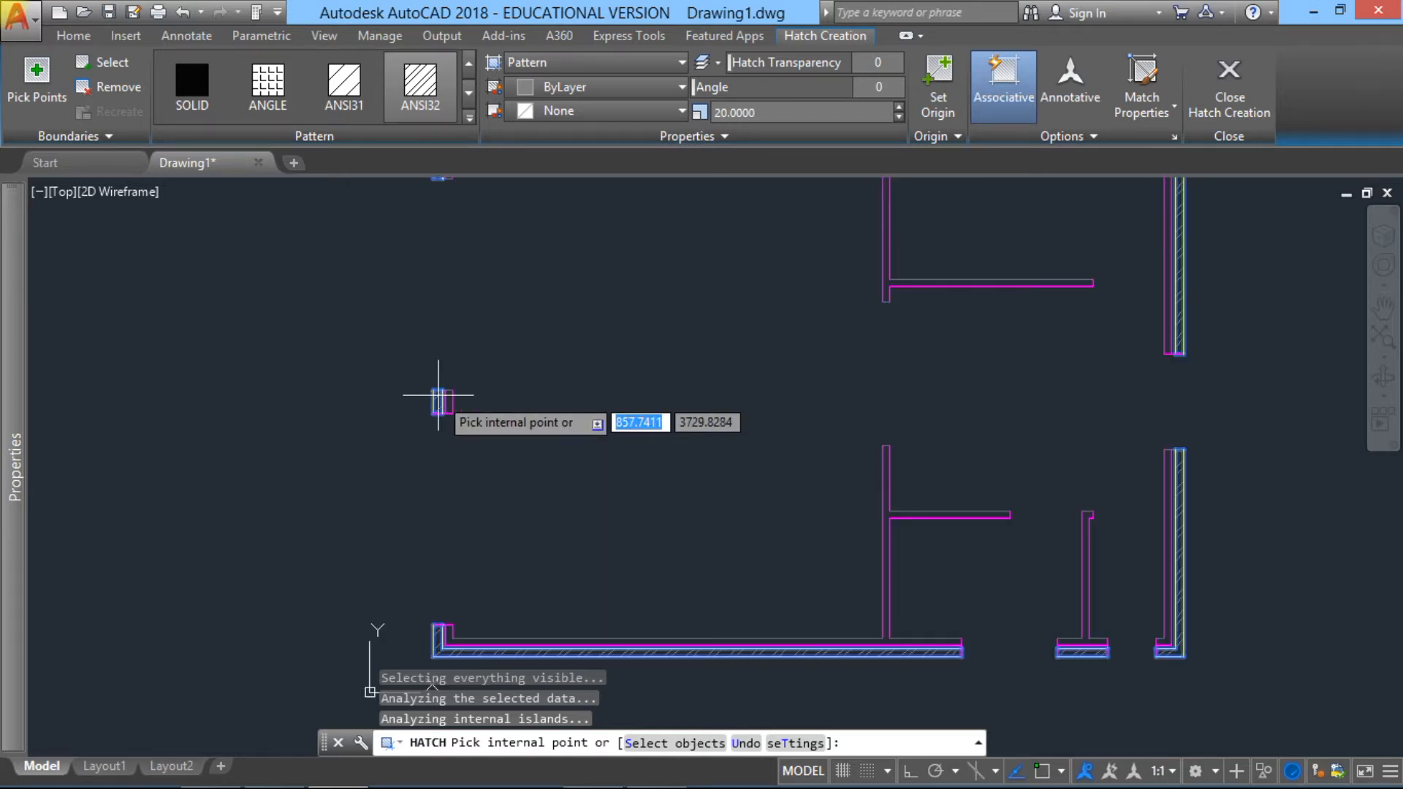
key(Return)
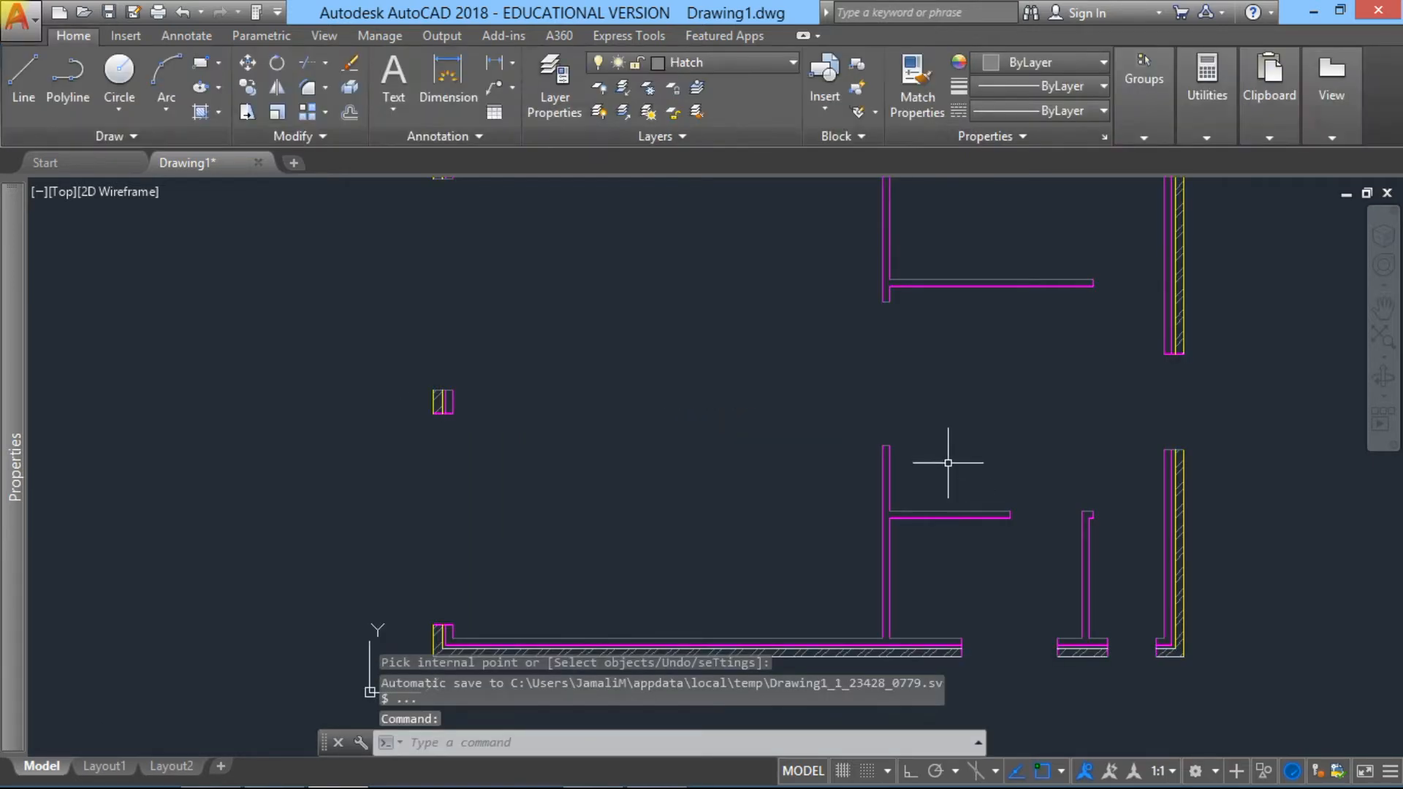
Step: Start inserting a block from a file and browse to the Floor Plan folder in Blocks
middle_drag(841, 441, 782, 502)
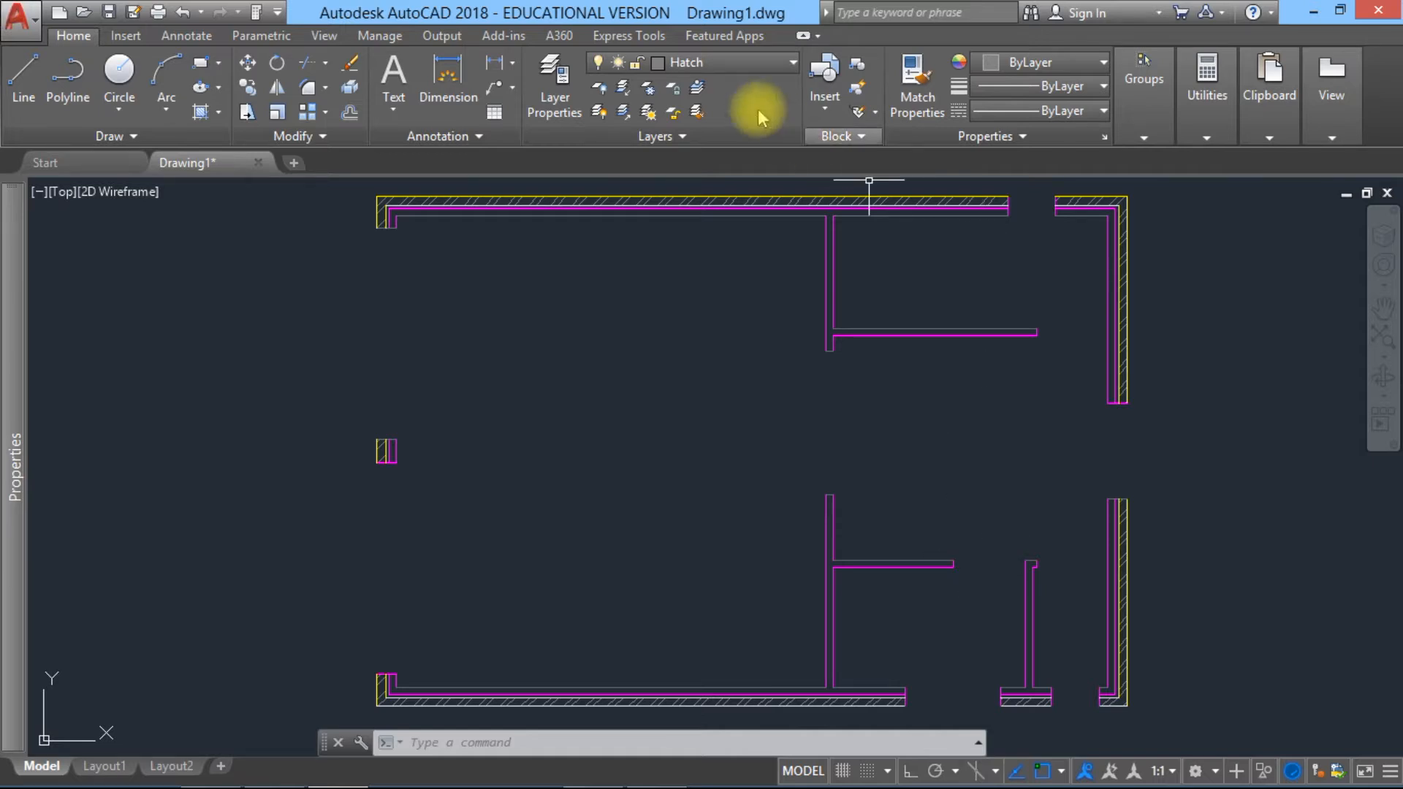
click(830, 99)
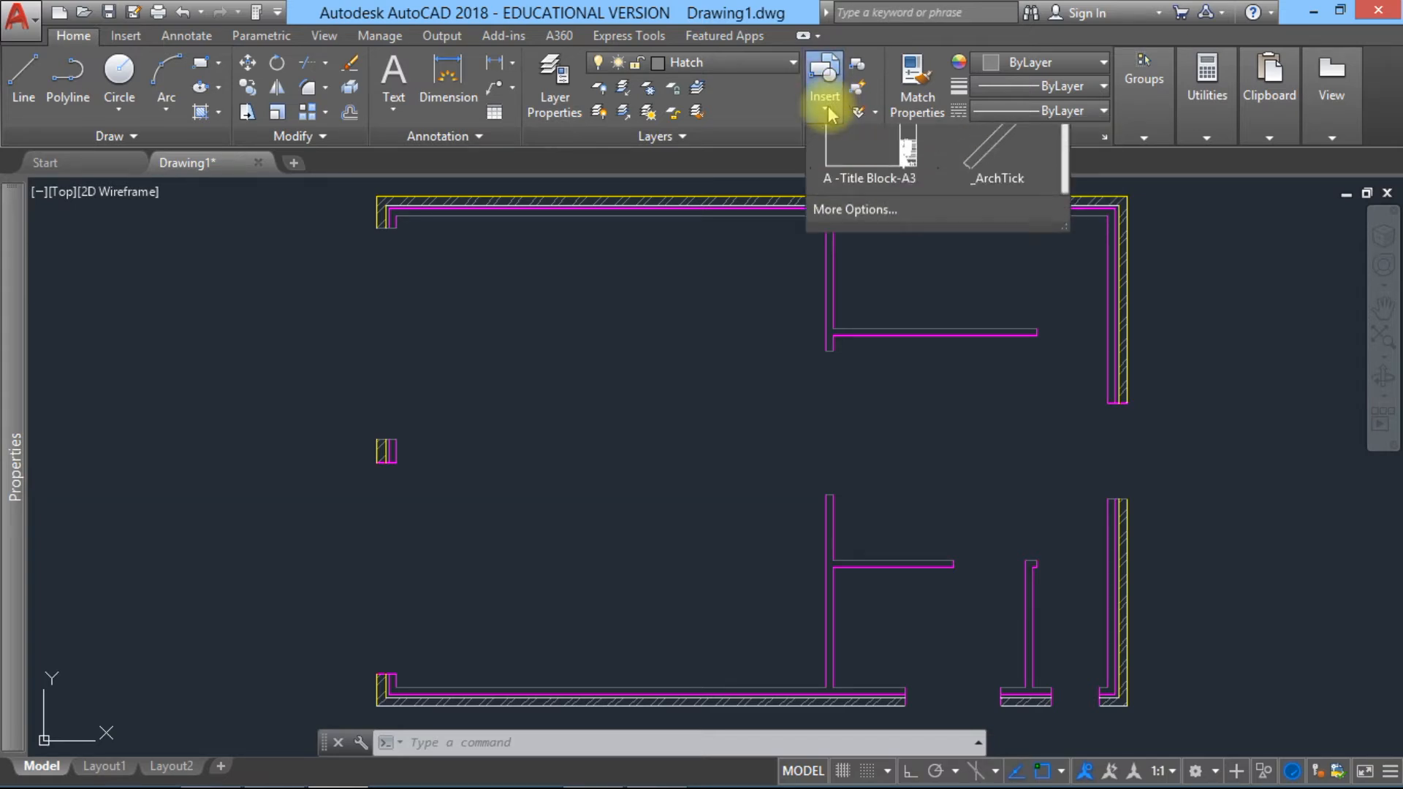
click(883, 239)
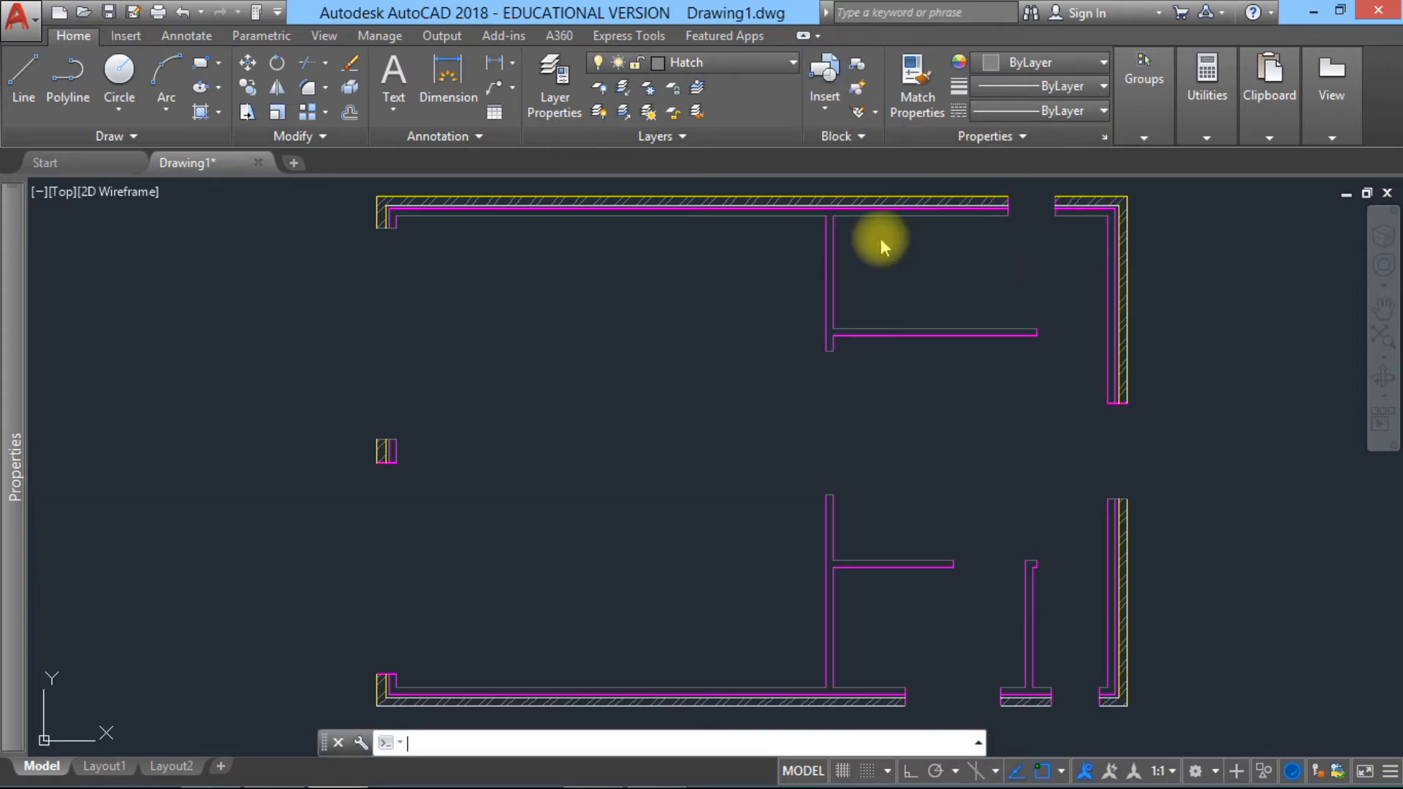
click(881, 277)
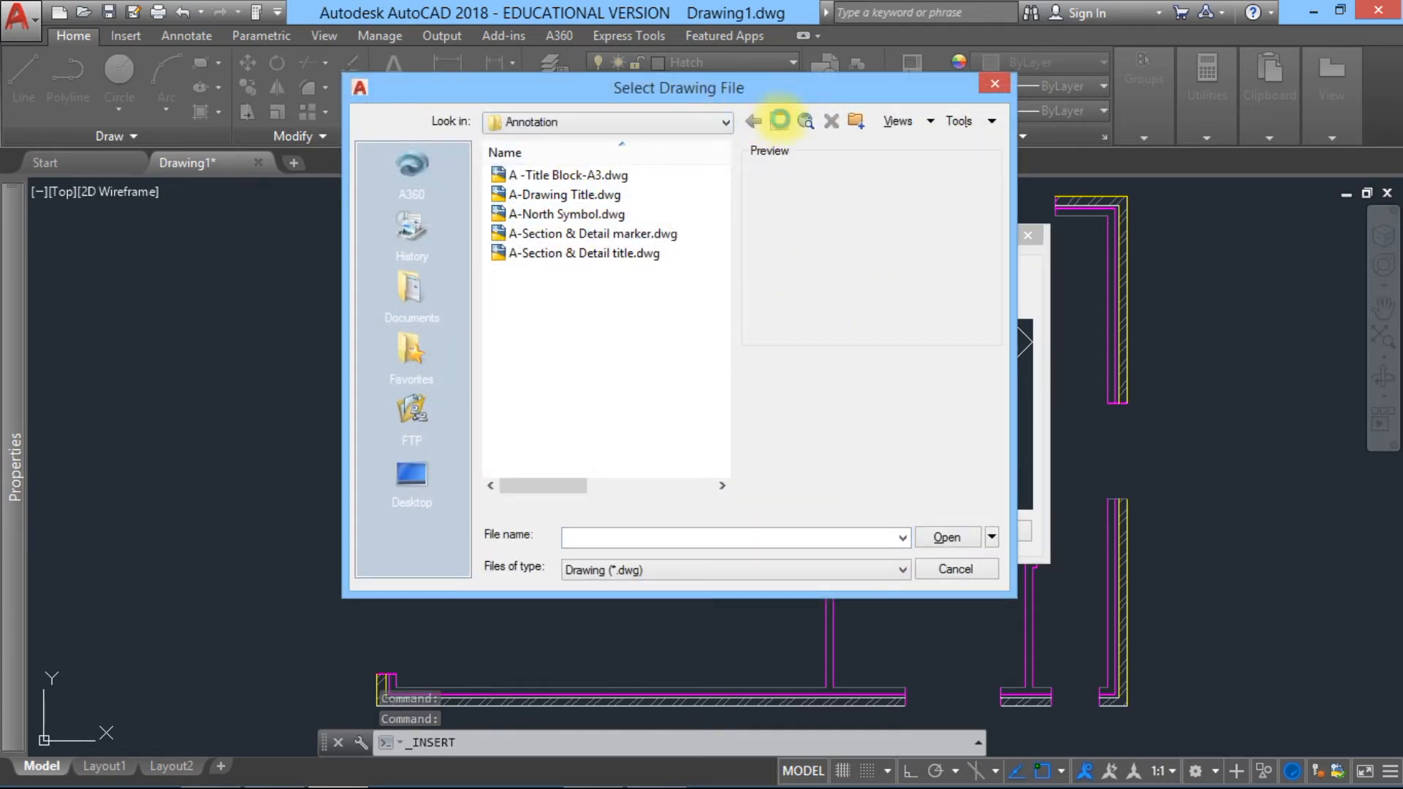
click(779, 119)
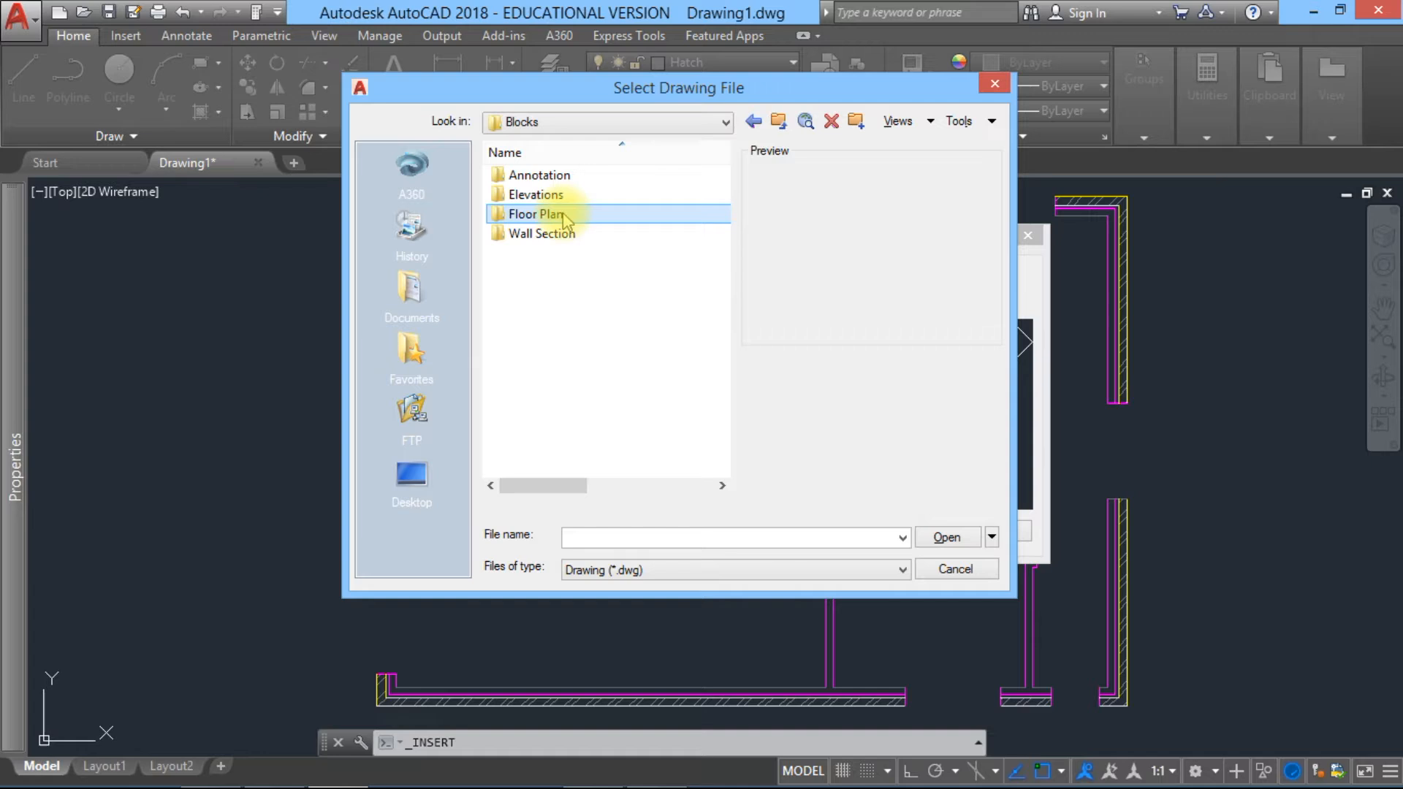
double_click(519, 214)
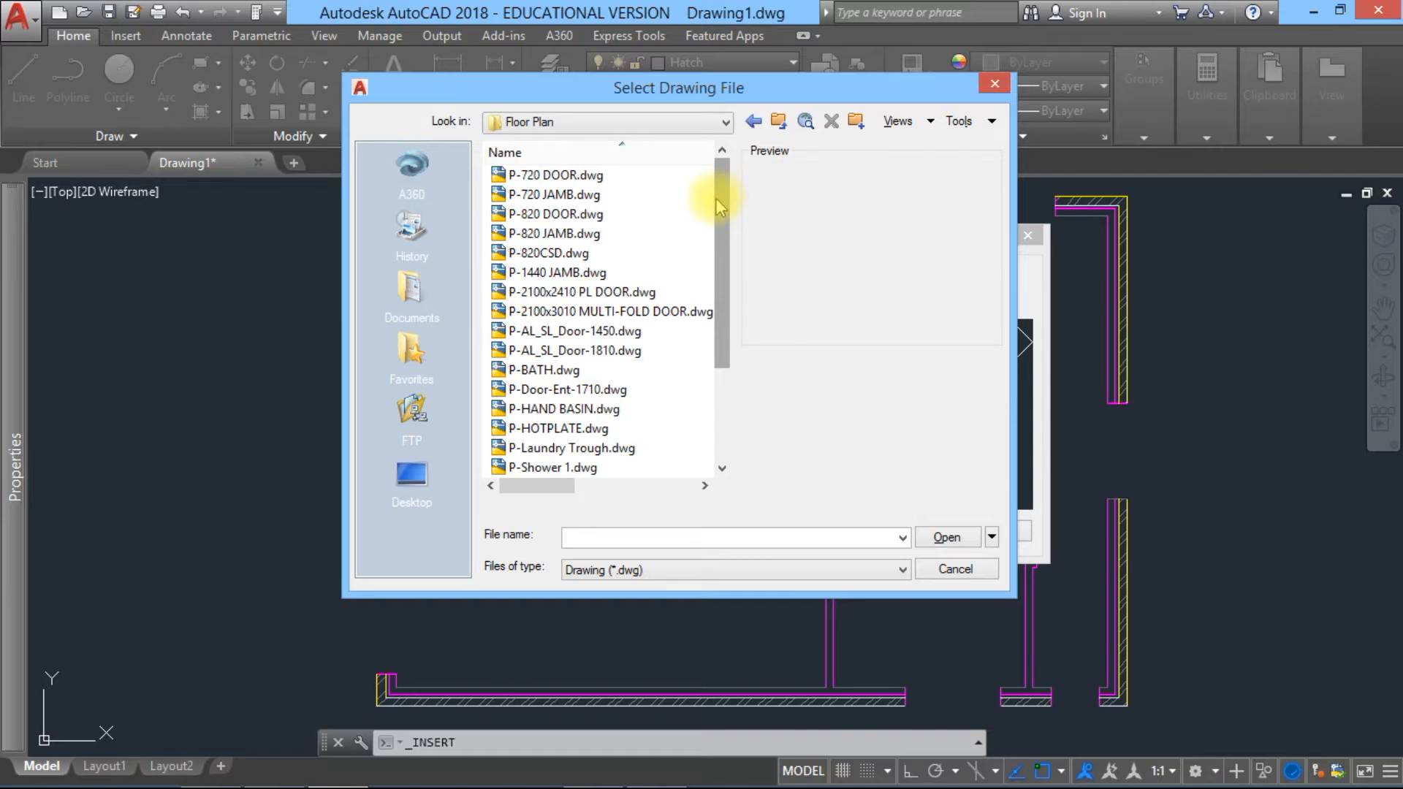
Step: Insert the P-820 DOOR block at scale 1 and rotation 0 in the large open room, leaving its size attribute blank
drag(721, 200, 718, 162)
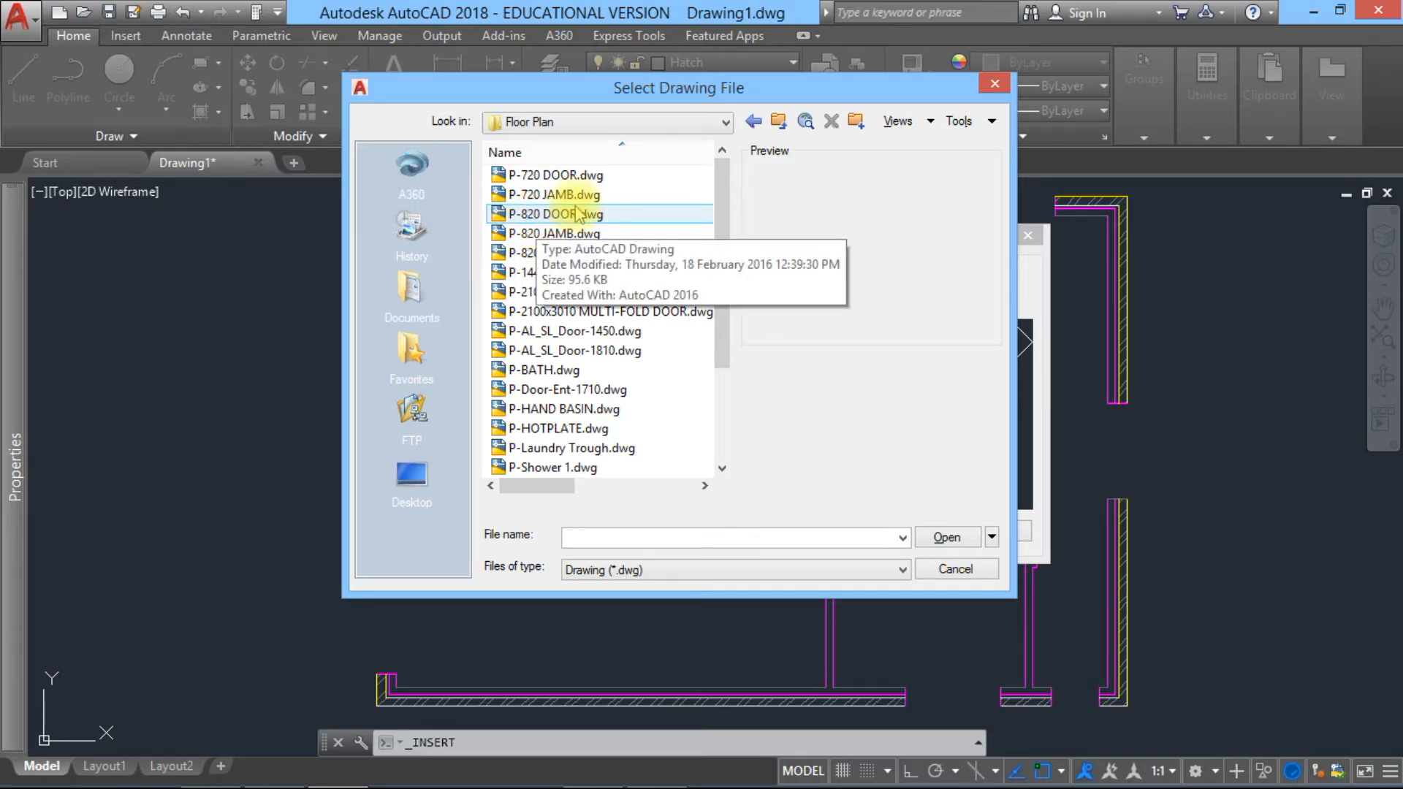
click(557, 215)
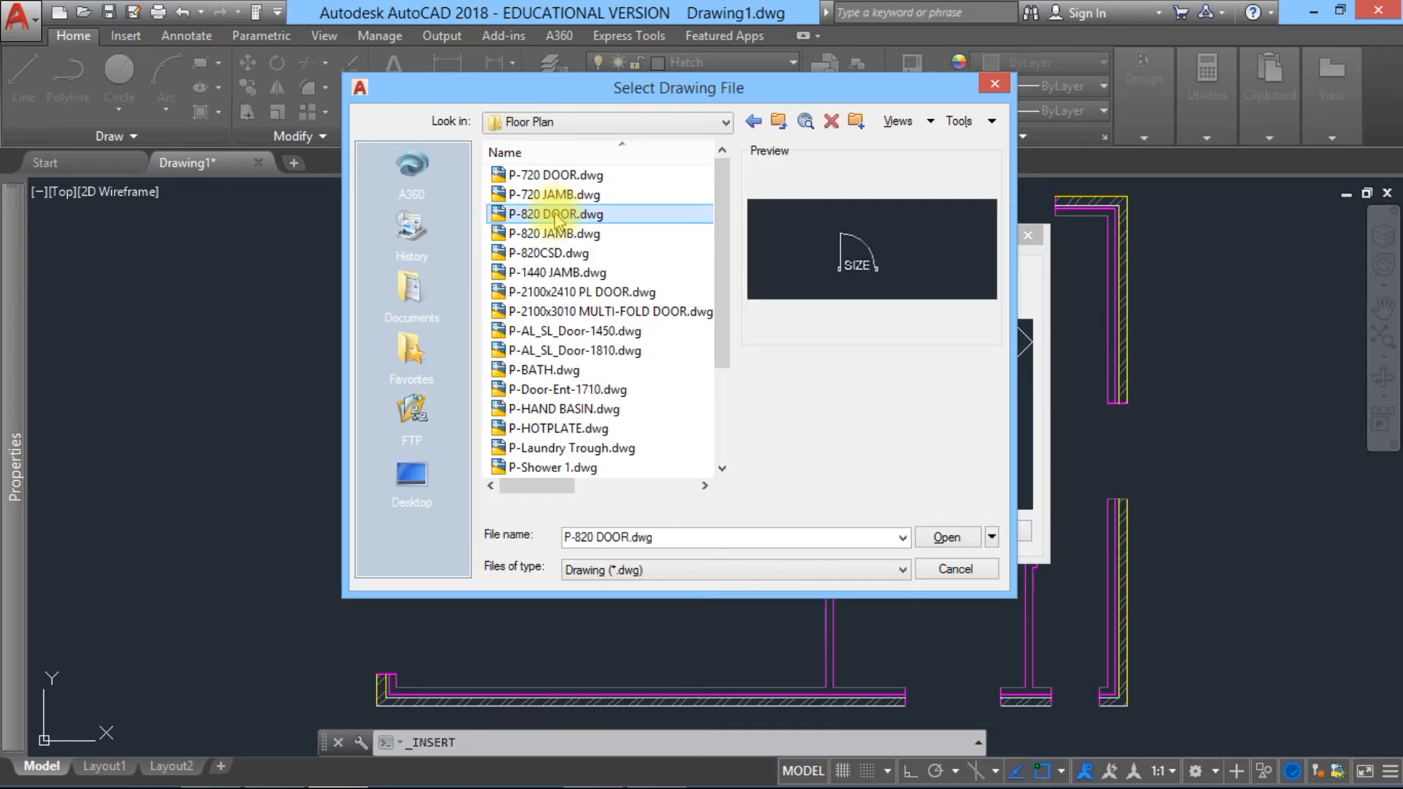
click(946, 539)
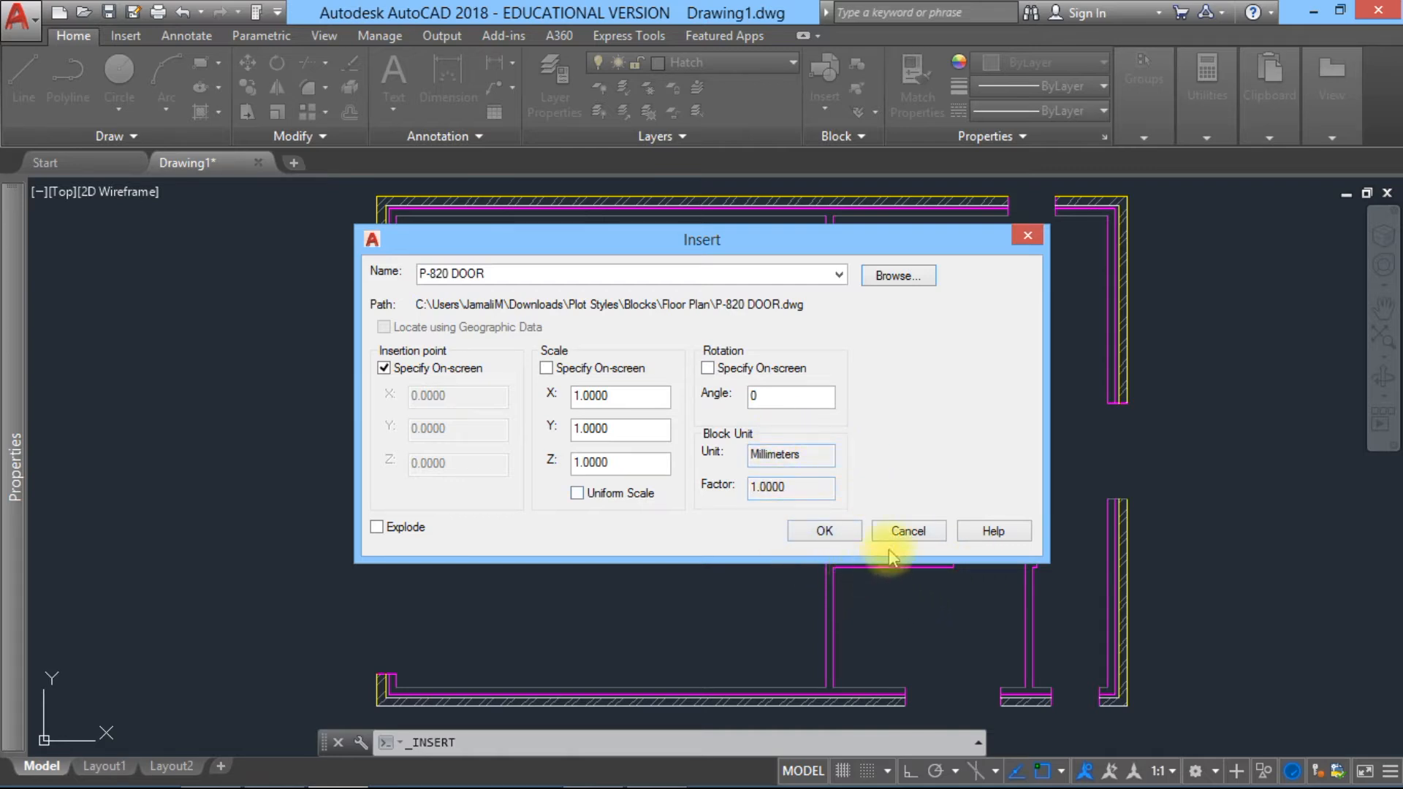
click(823, 538)
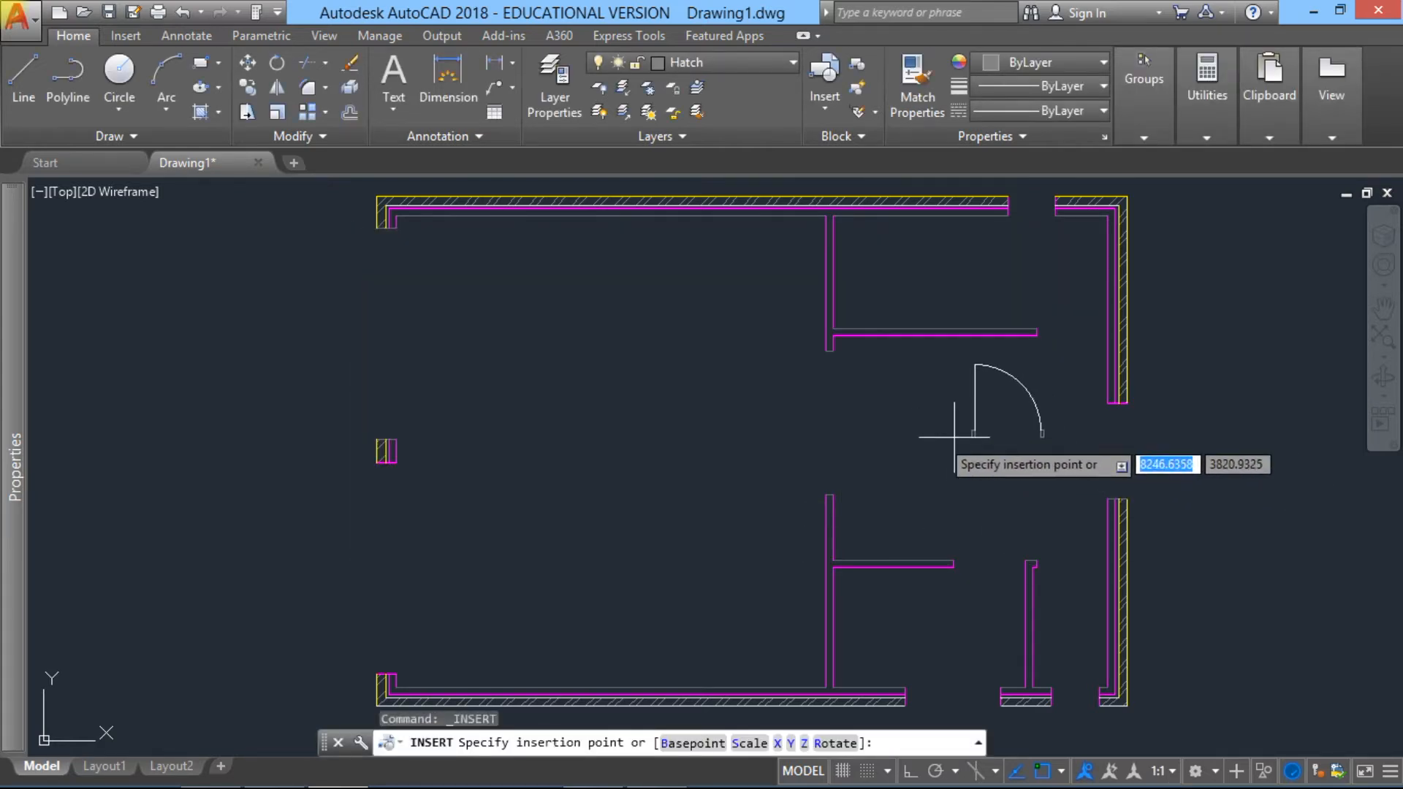
mouse_move(905, 486)
middle_down()
mouse_move(833, 448)
mouse_move(732, 448)
mouse_move(814, 488)
middle_up()
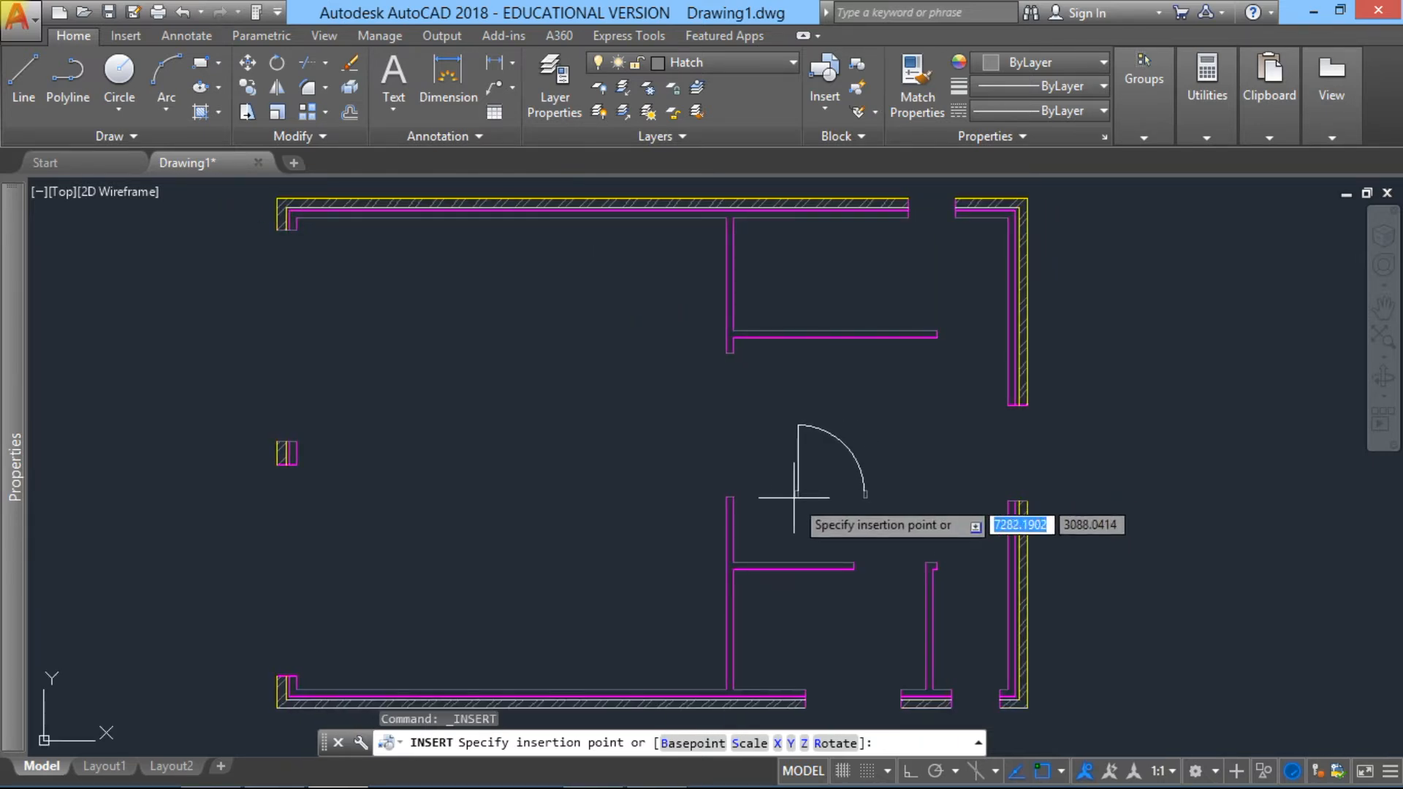
click(483, 499)
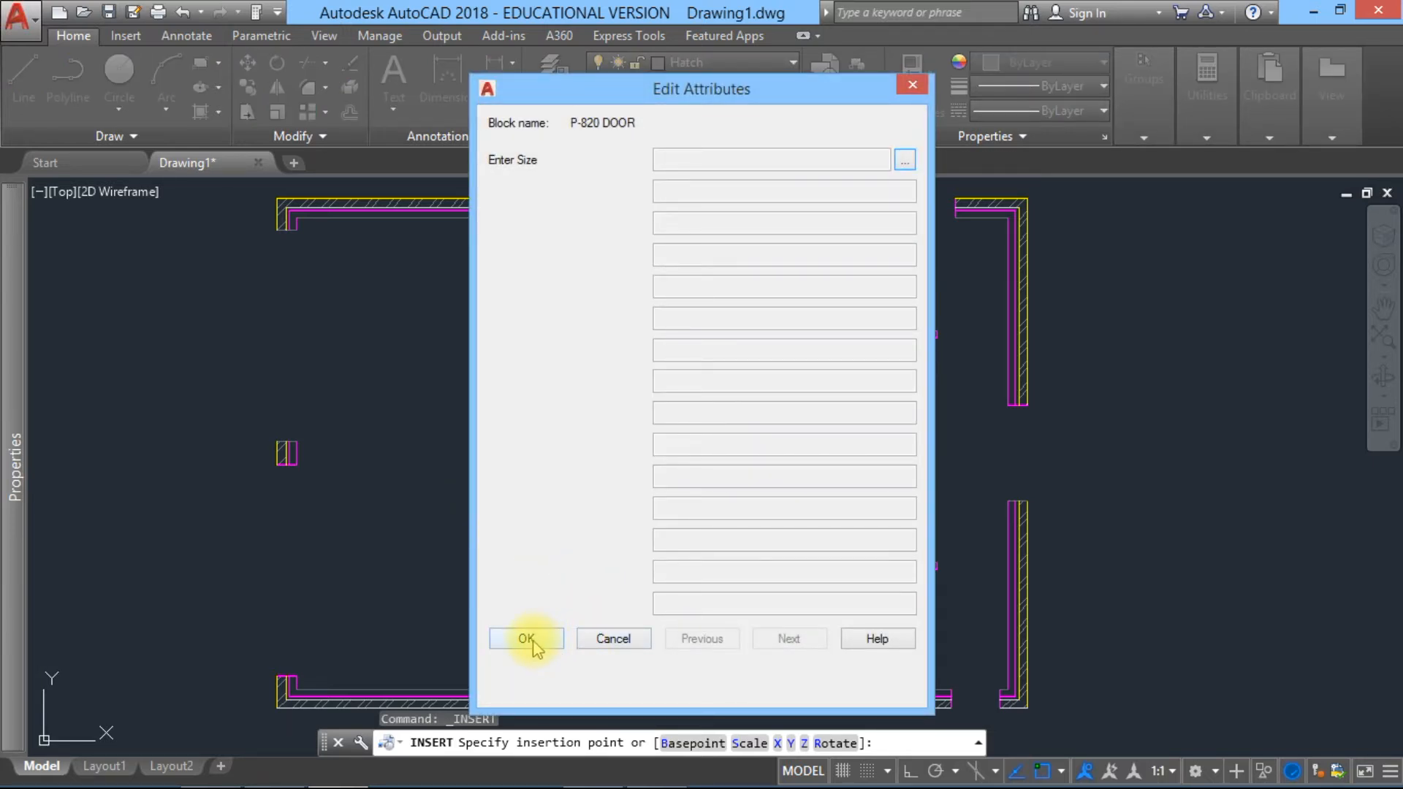
click(528, 639)
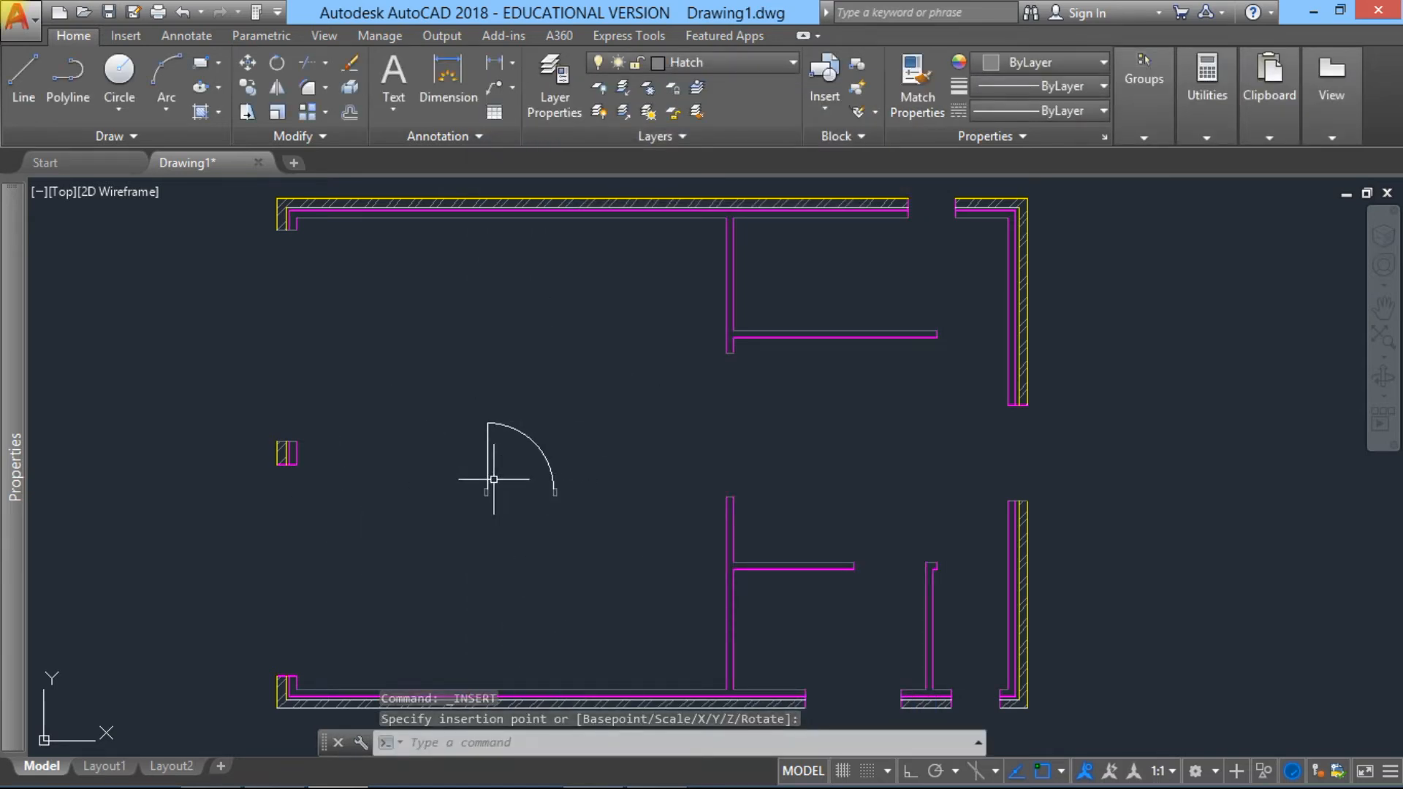
click(568, 415)
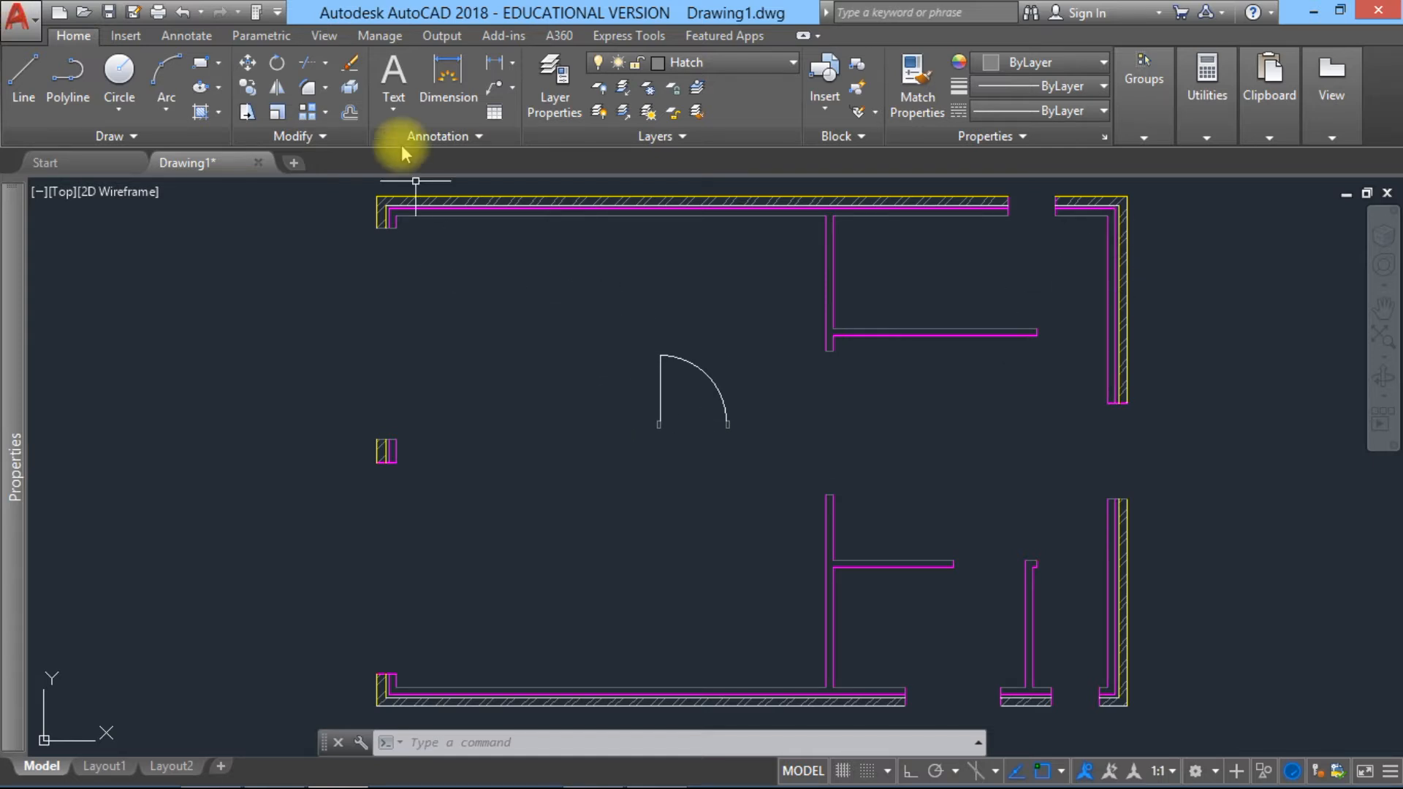
Step: Mirror the door block about a vertical line on its left side with Ortho on, keeping the source door
click(276, 91)
click(747, 451)
click(584, 310)
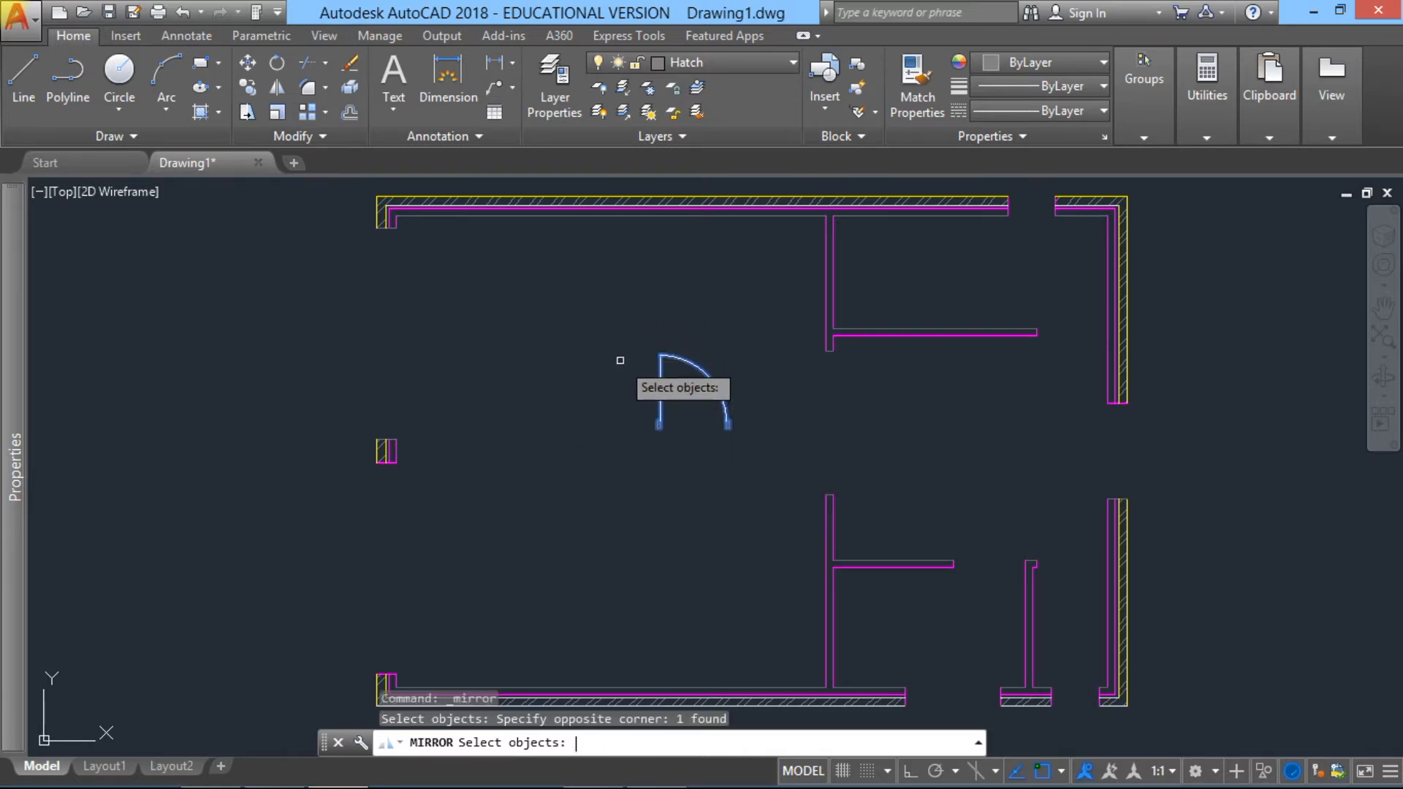
key(Return)
click(630, 327)
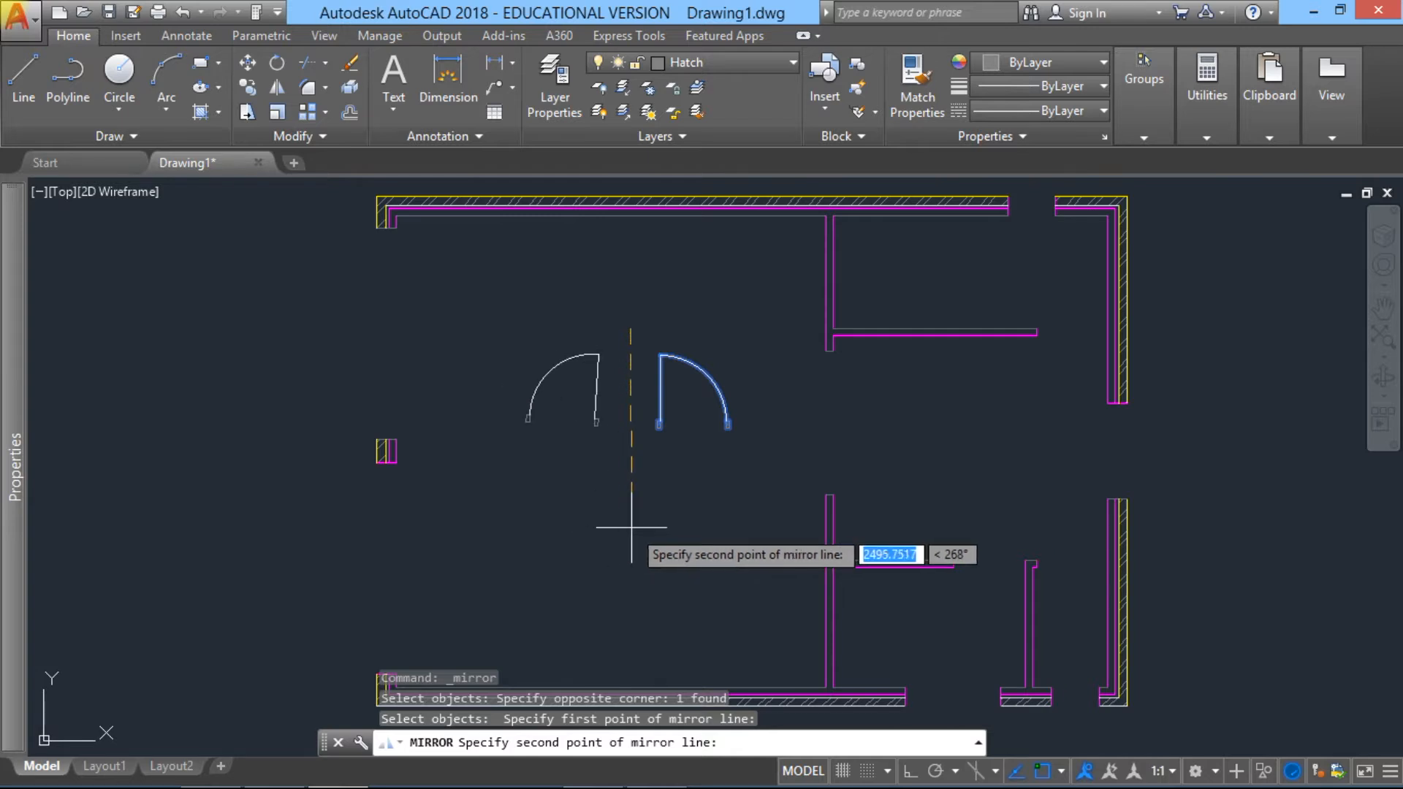
key(F8)
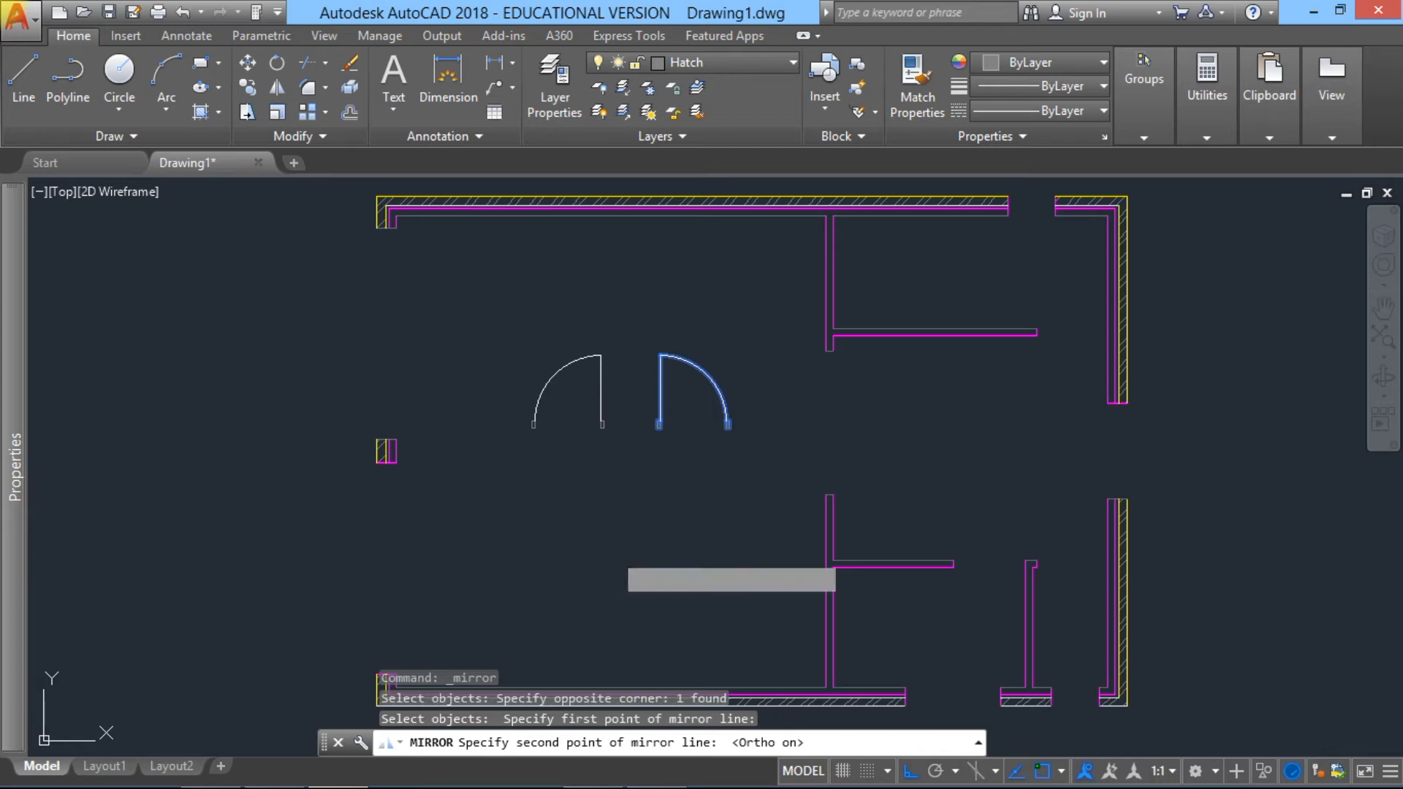
click(612, 552)
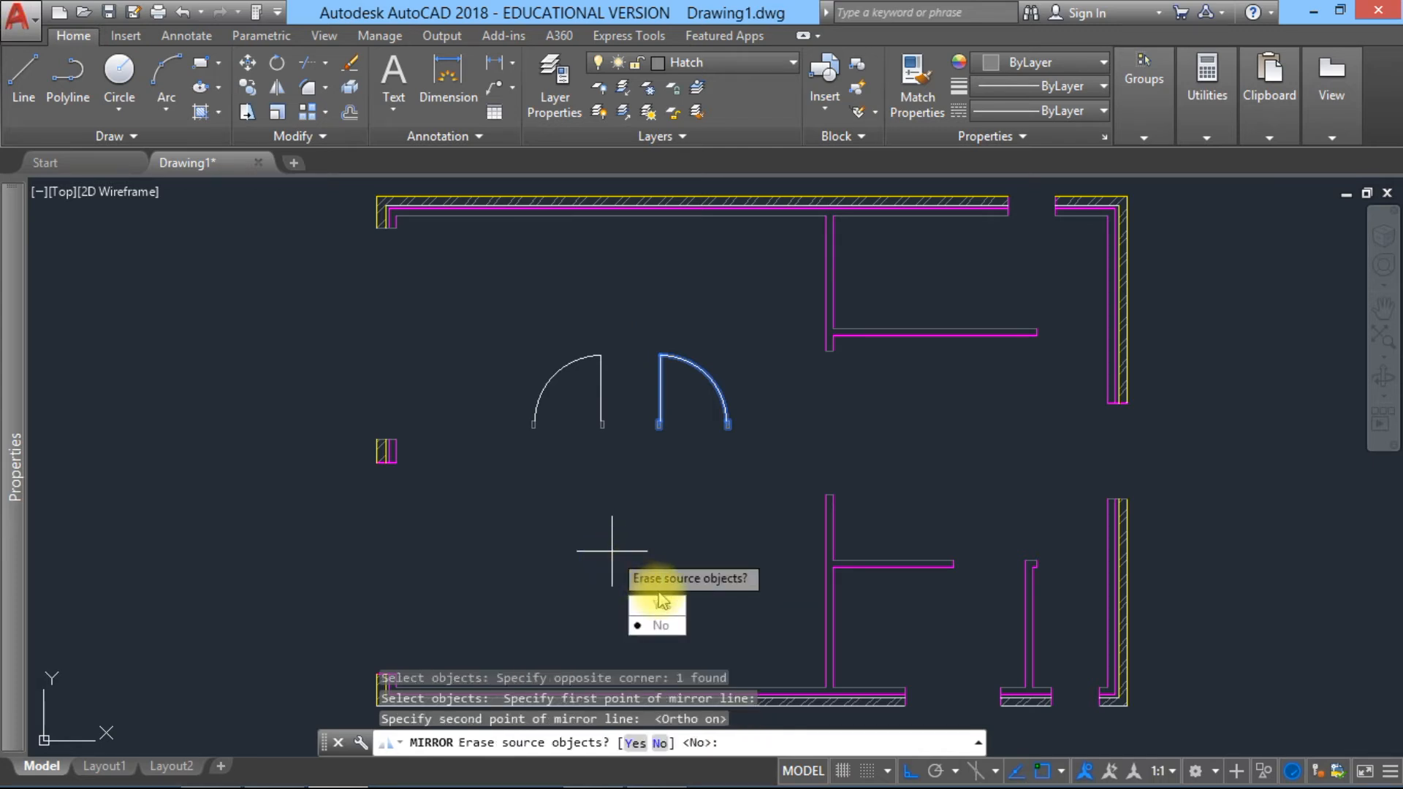
click(657, 625)
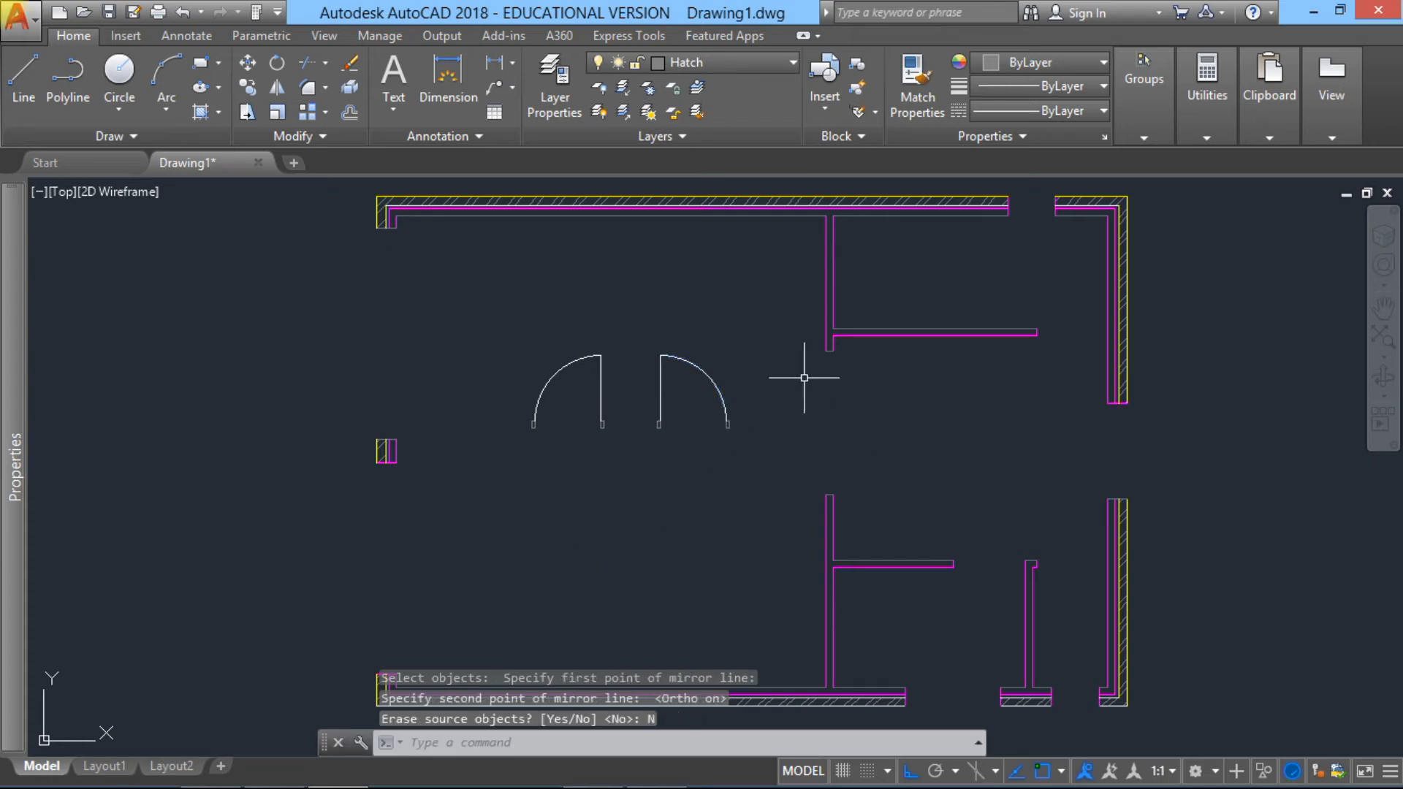
Step: Move the mirrored door by its free jamb corner to the right end of the upper horizontal partition, filling the opening beside the right wall
click(617, 449)
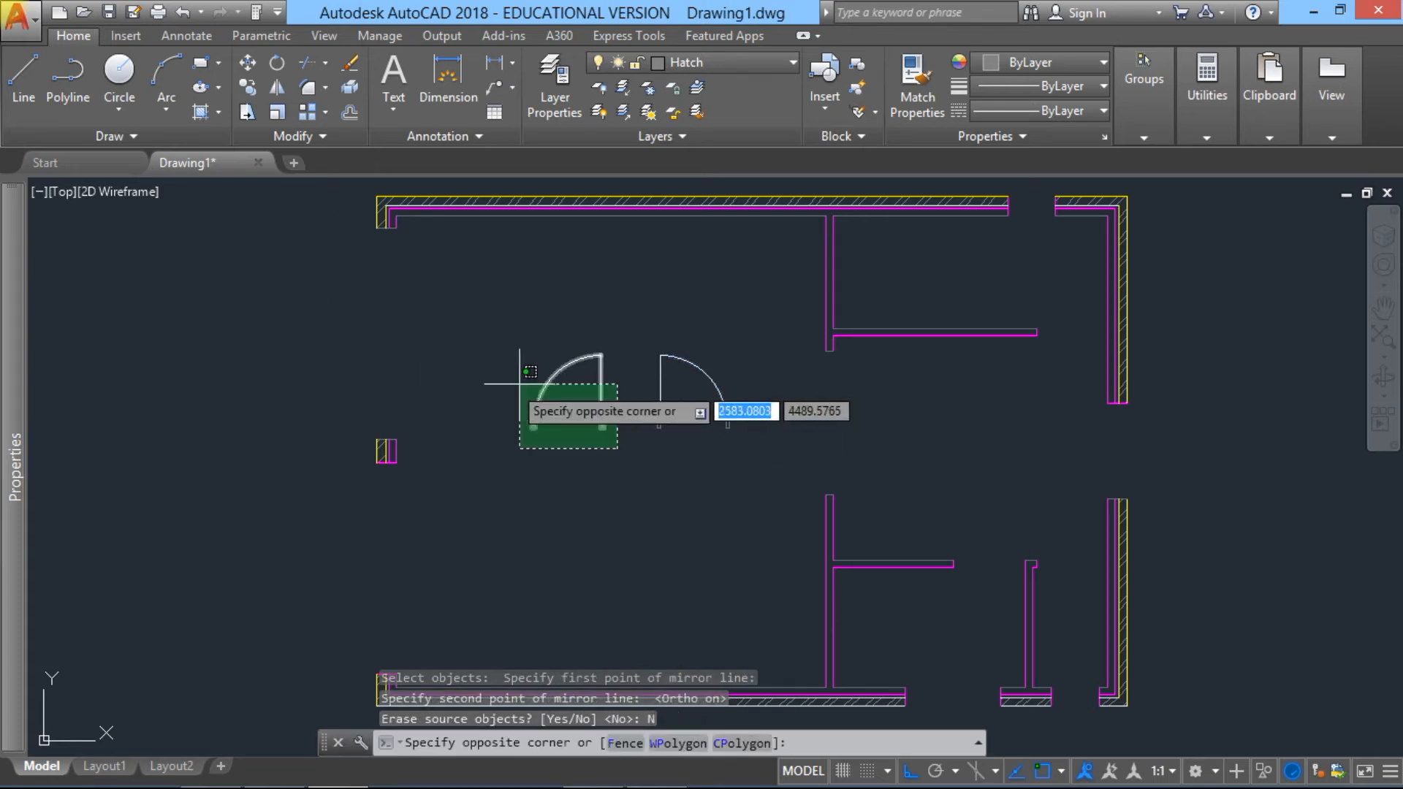
click(468, 382)
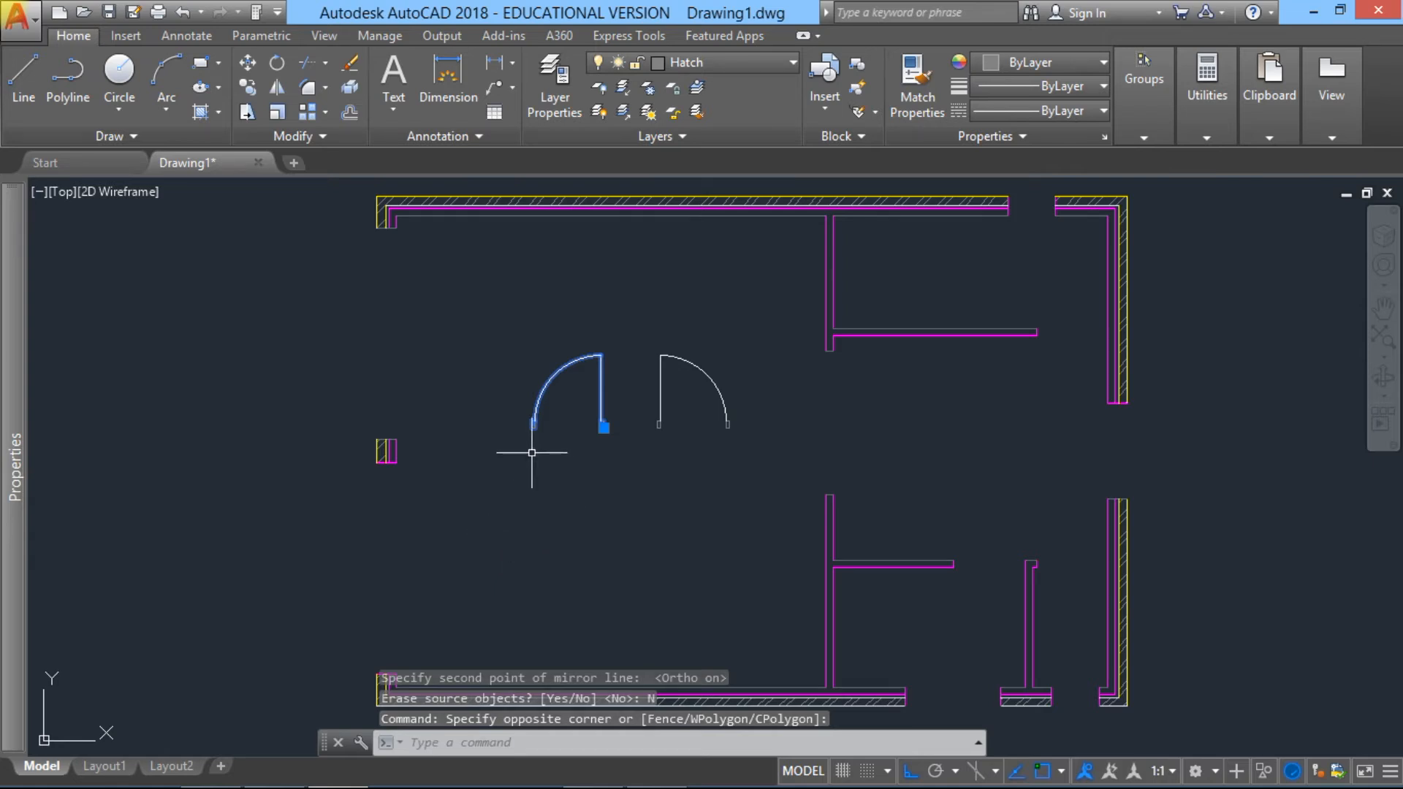
click(249, 65)
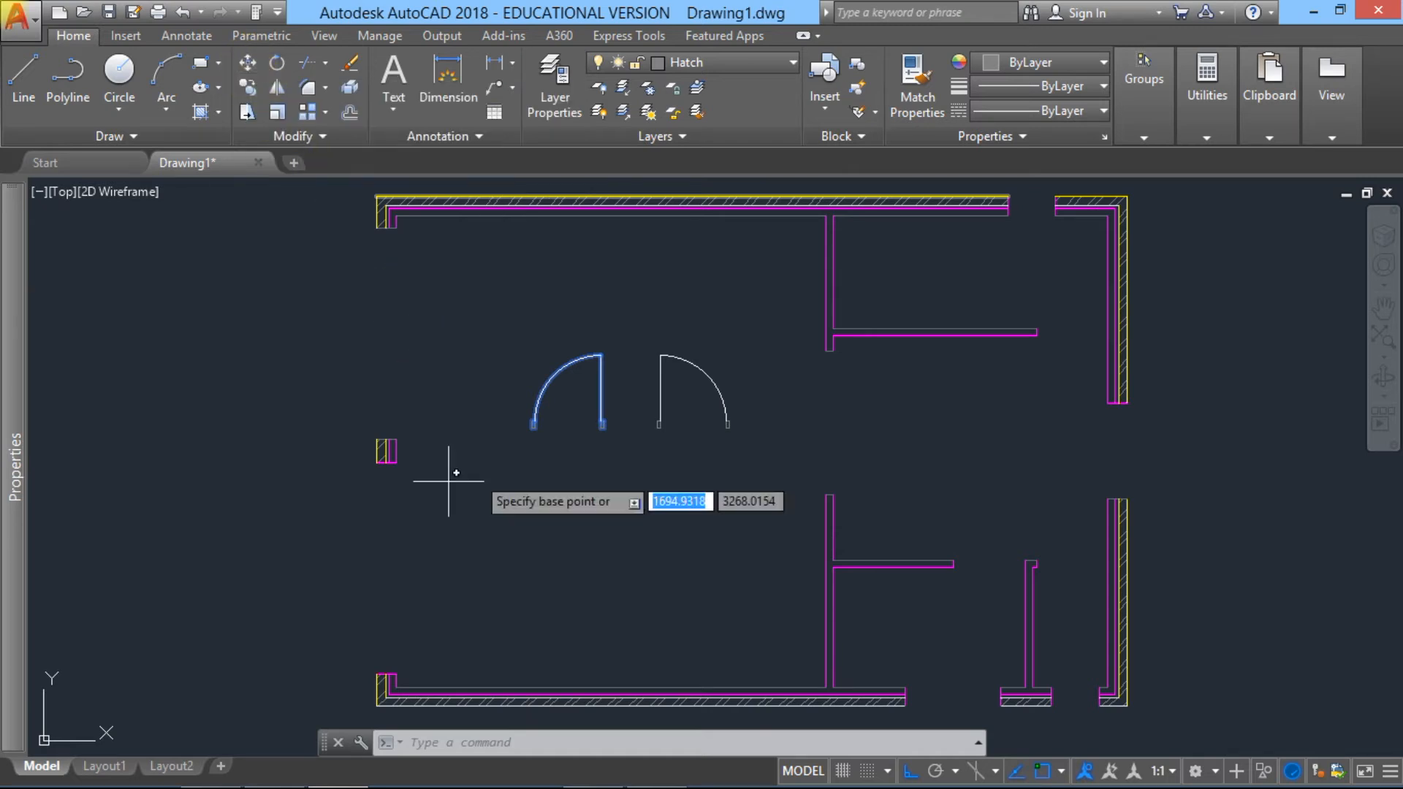
click(528, 434)
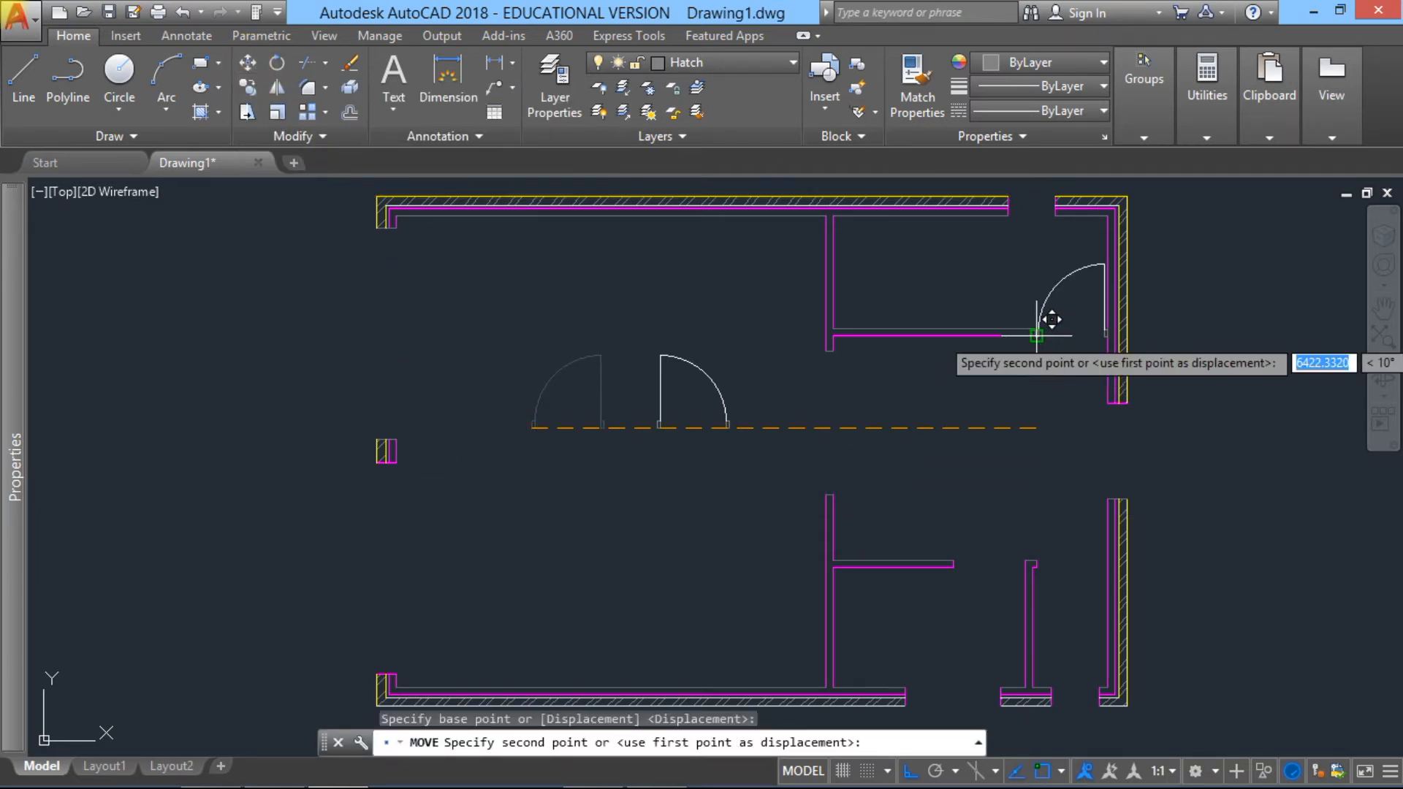
click(1050, 319)
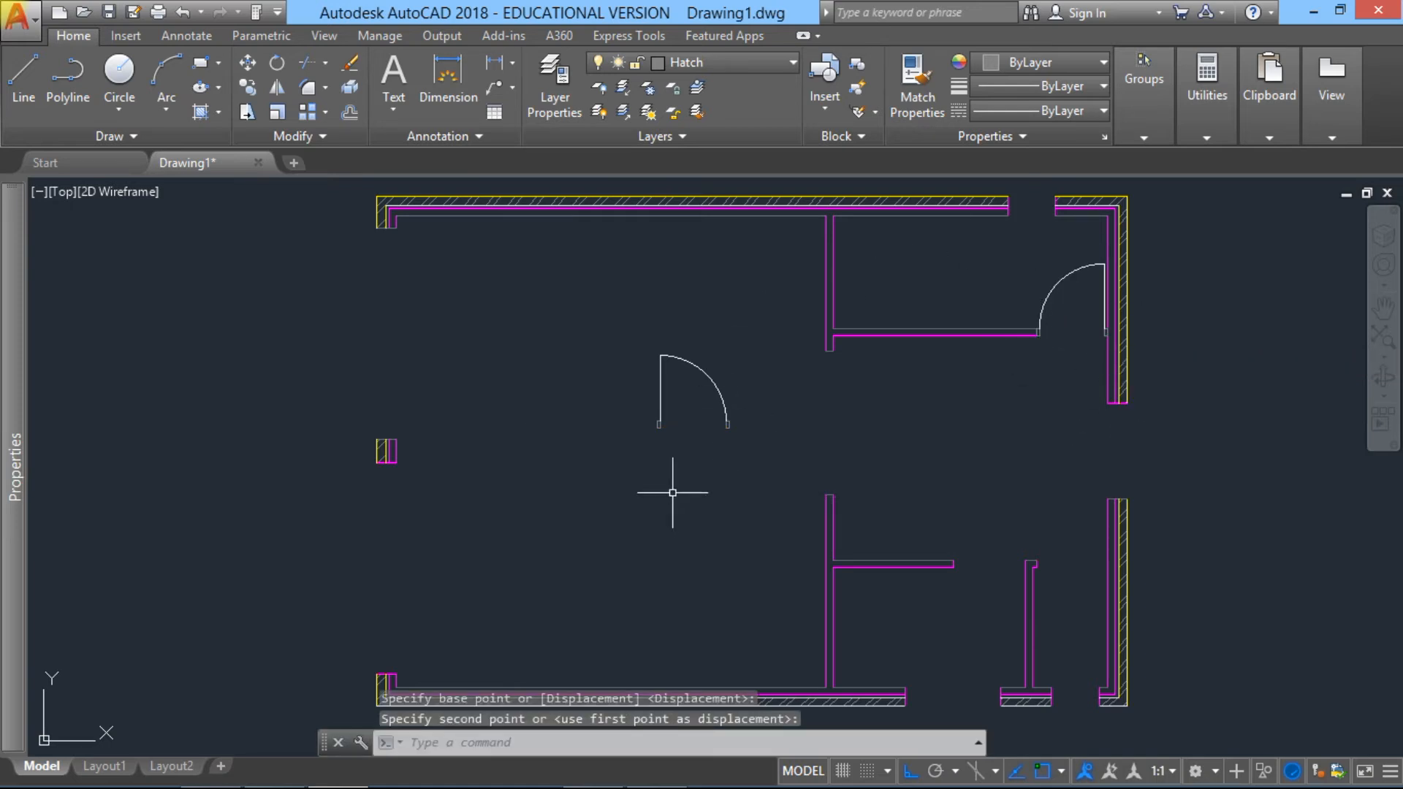
Step: Mirror the remaining door in the large room about a vertical line on its right side, keeping the source door
click(741, 445)
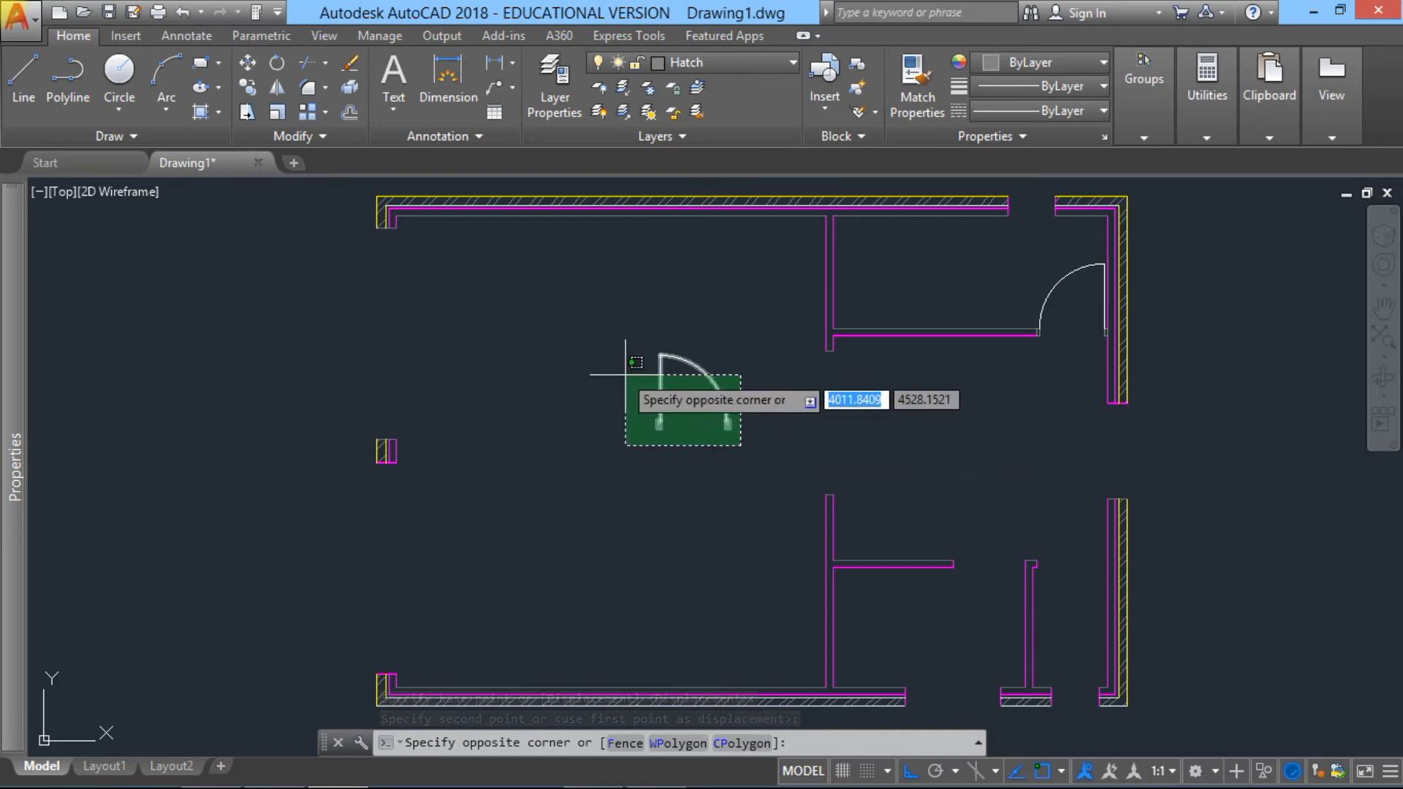
click(664, 526)
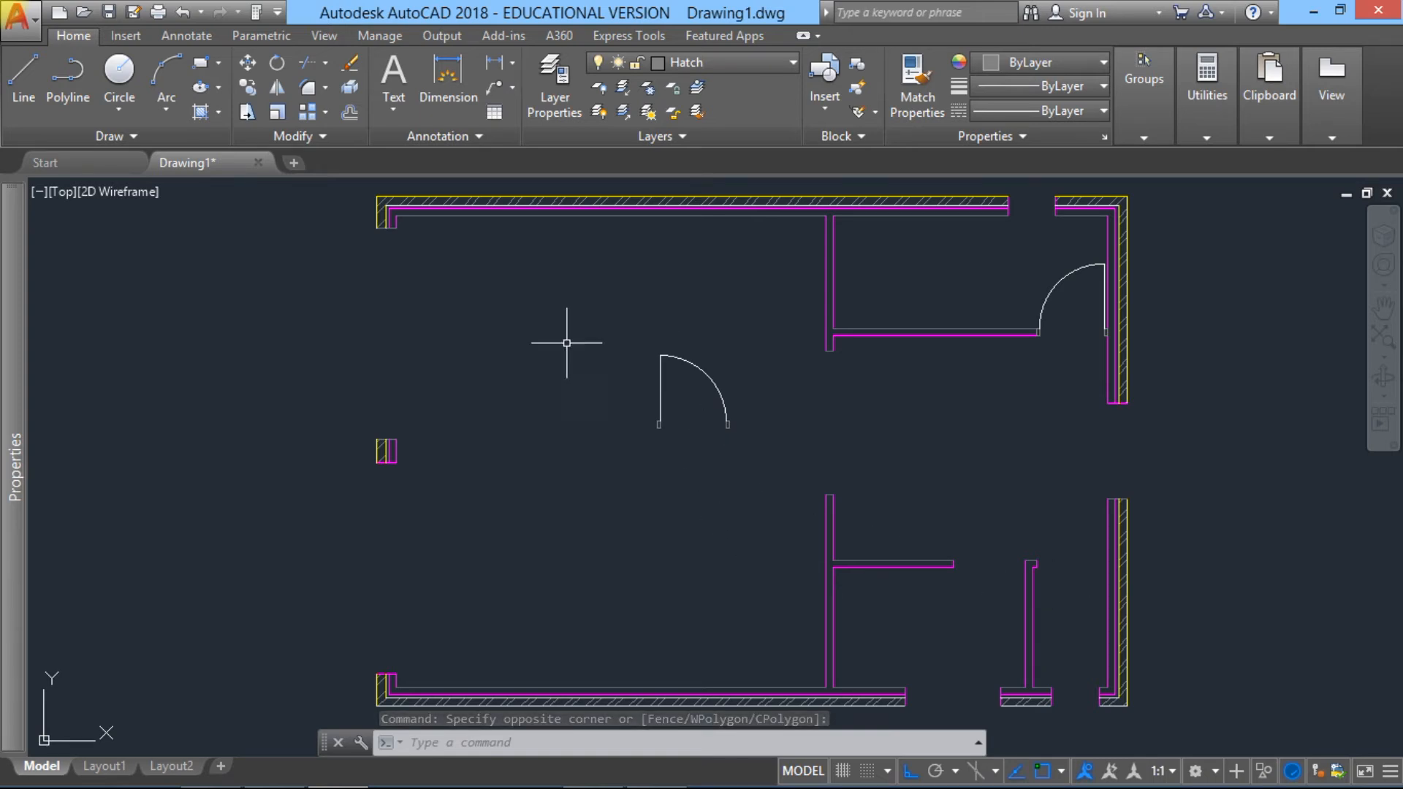
click(745, 456)
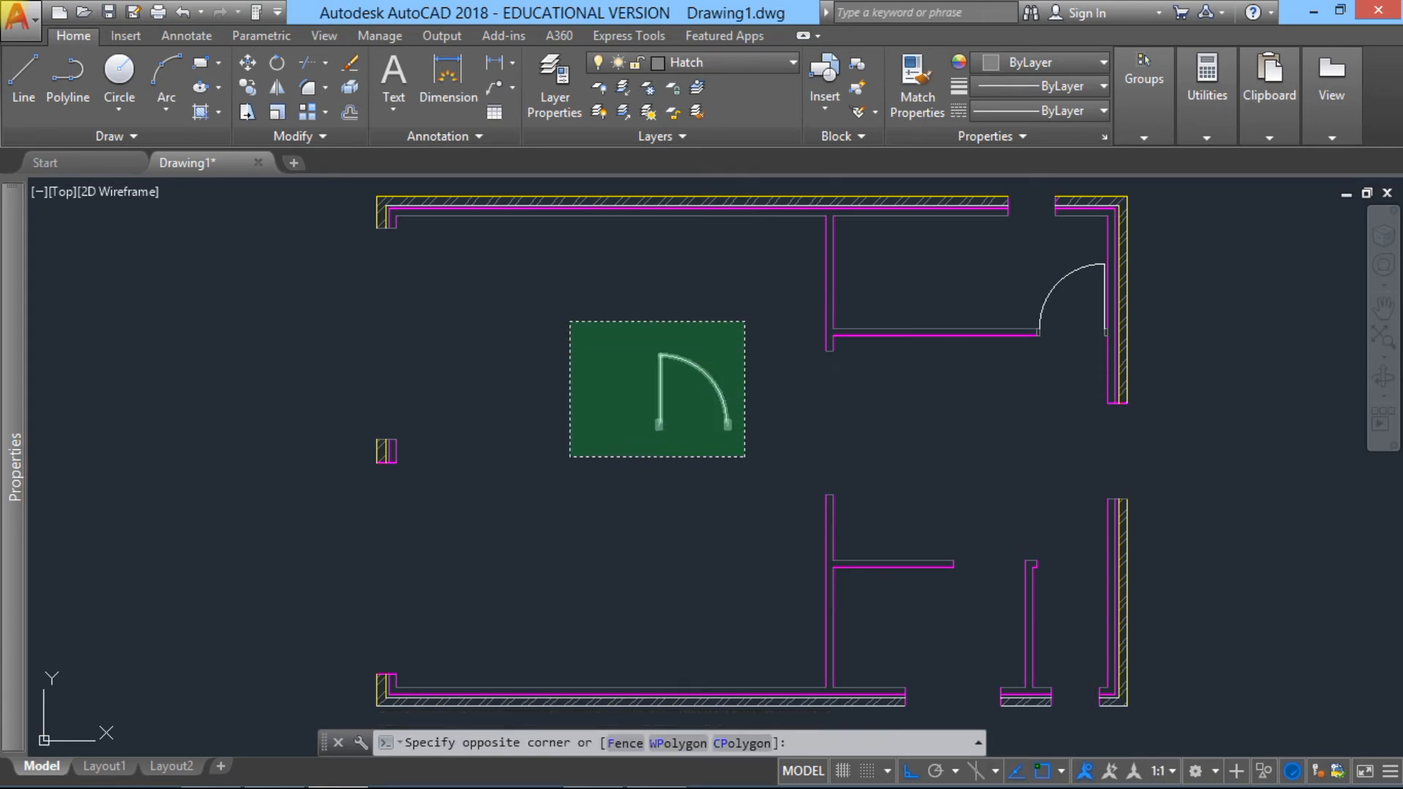
click(570, 321)
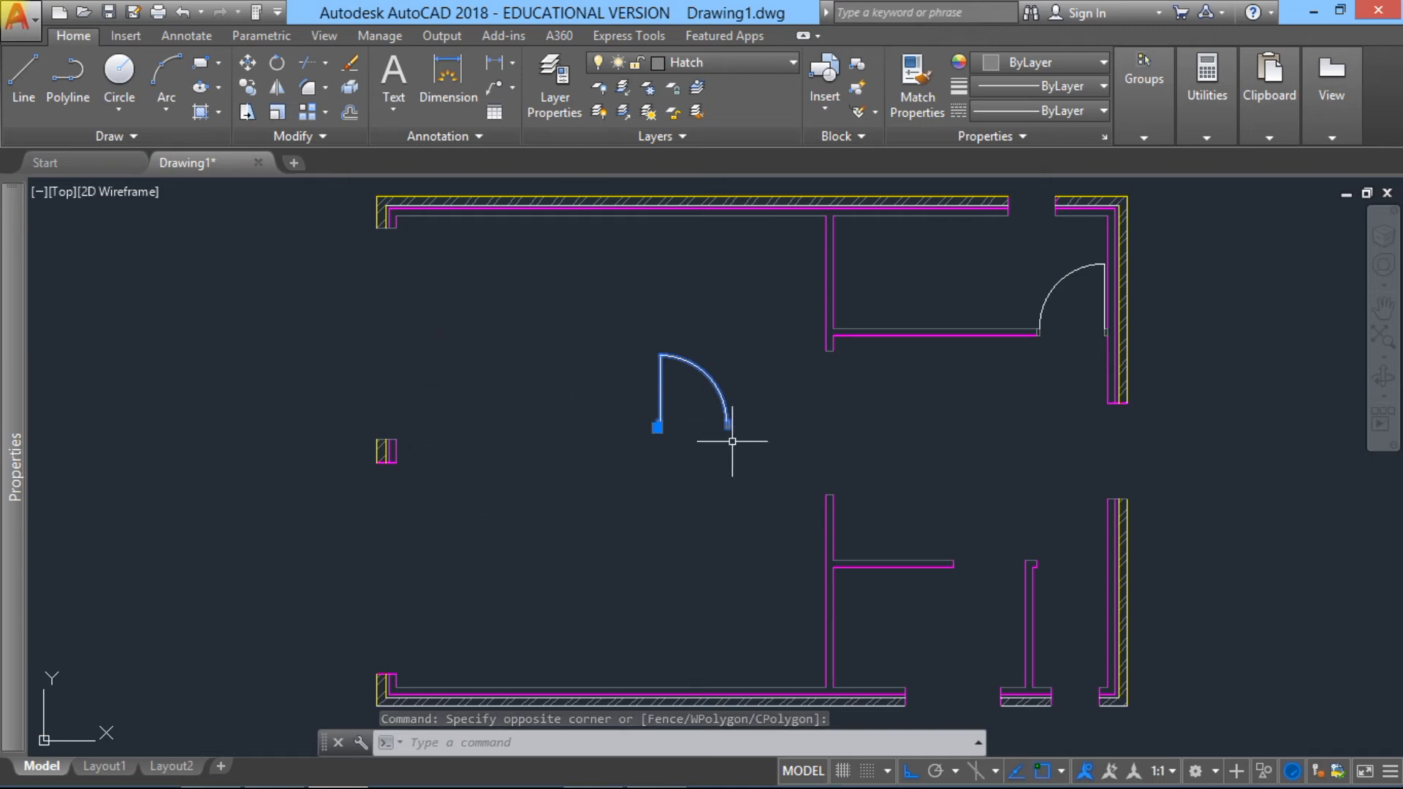
click(277, 89)
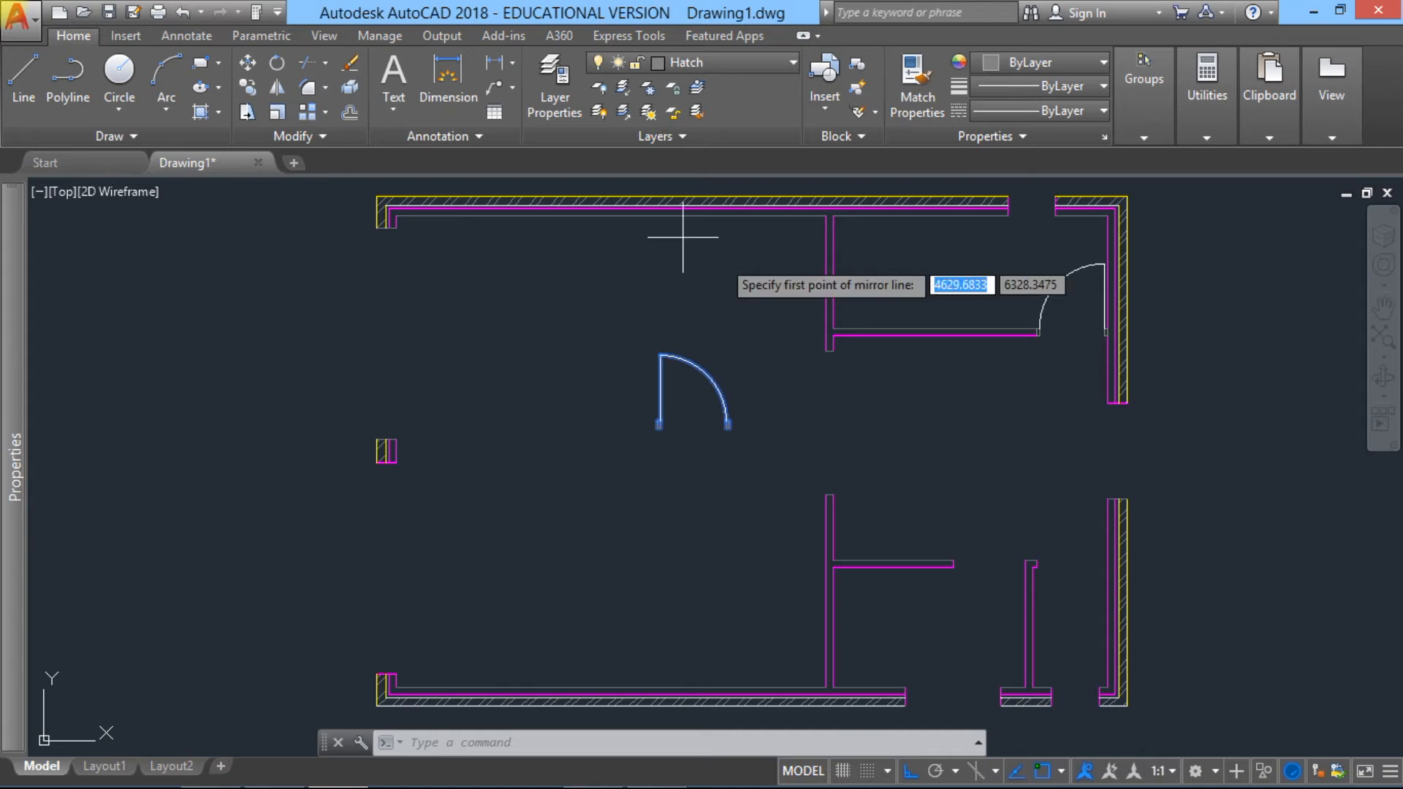
click(746, 439)
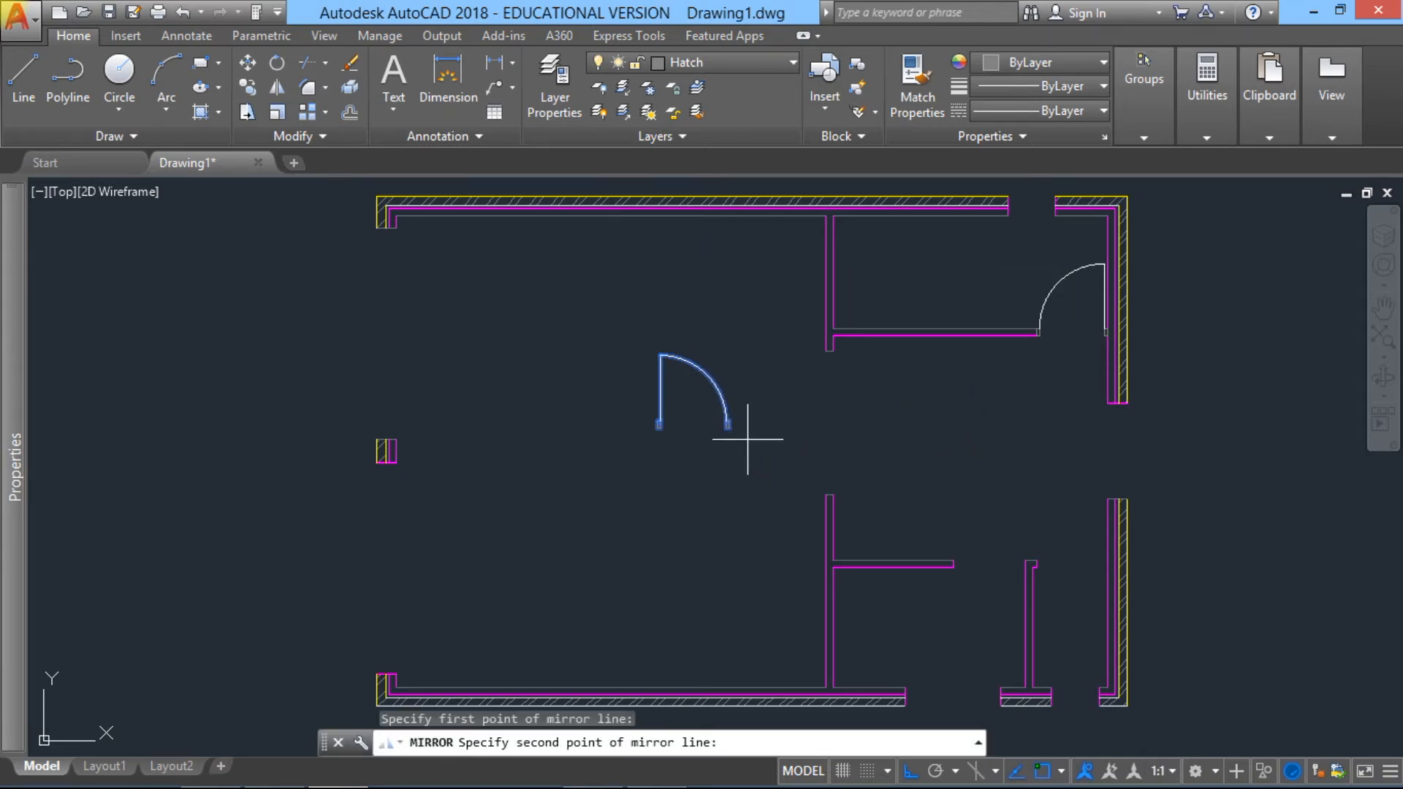
click(743, 305)
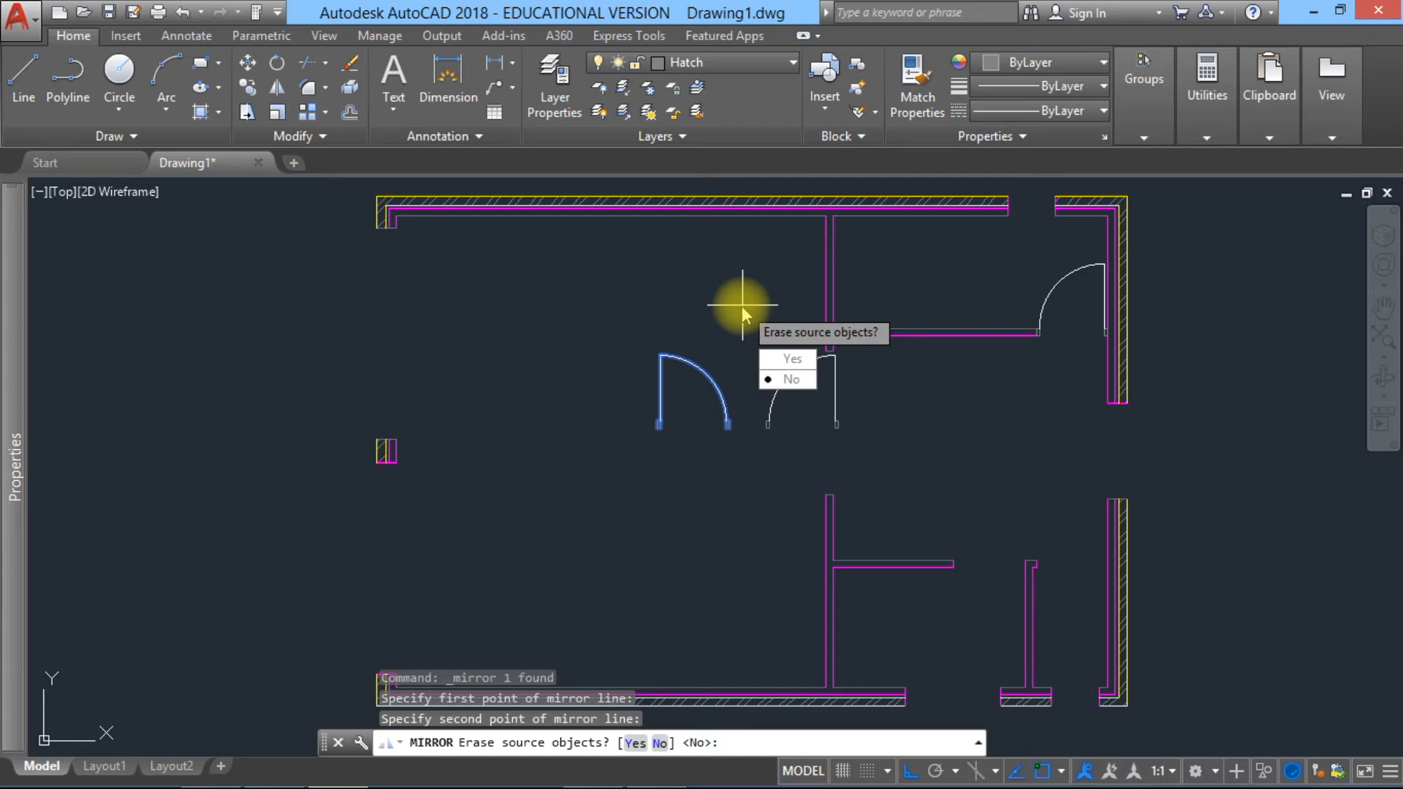
key(Return)
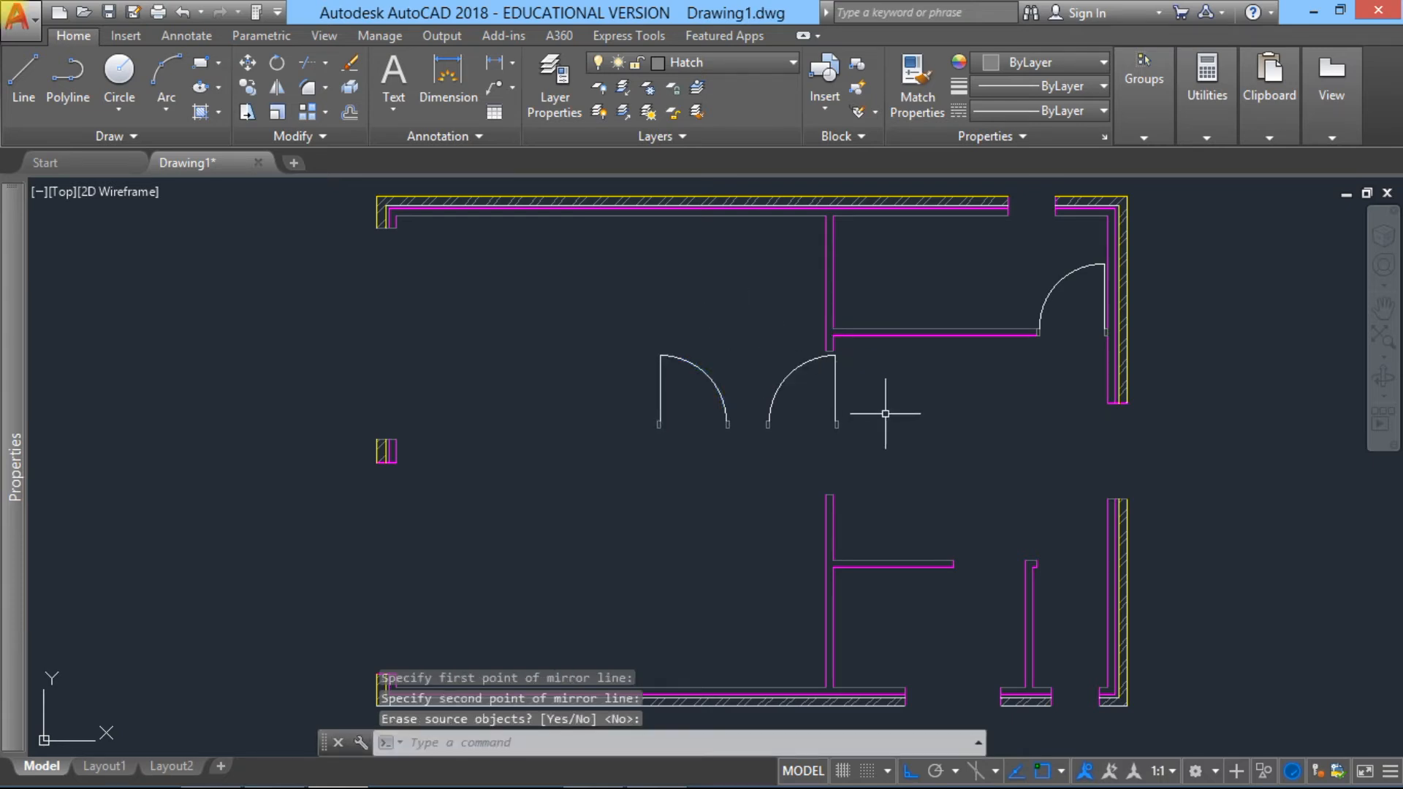
Step: Mirror the new left-swinging door about a horizontal line below it, keeping the source door
click(836, 409)
click(756, 385)
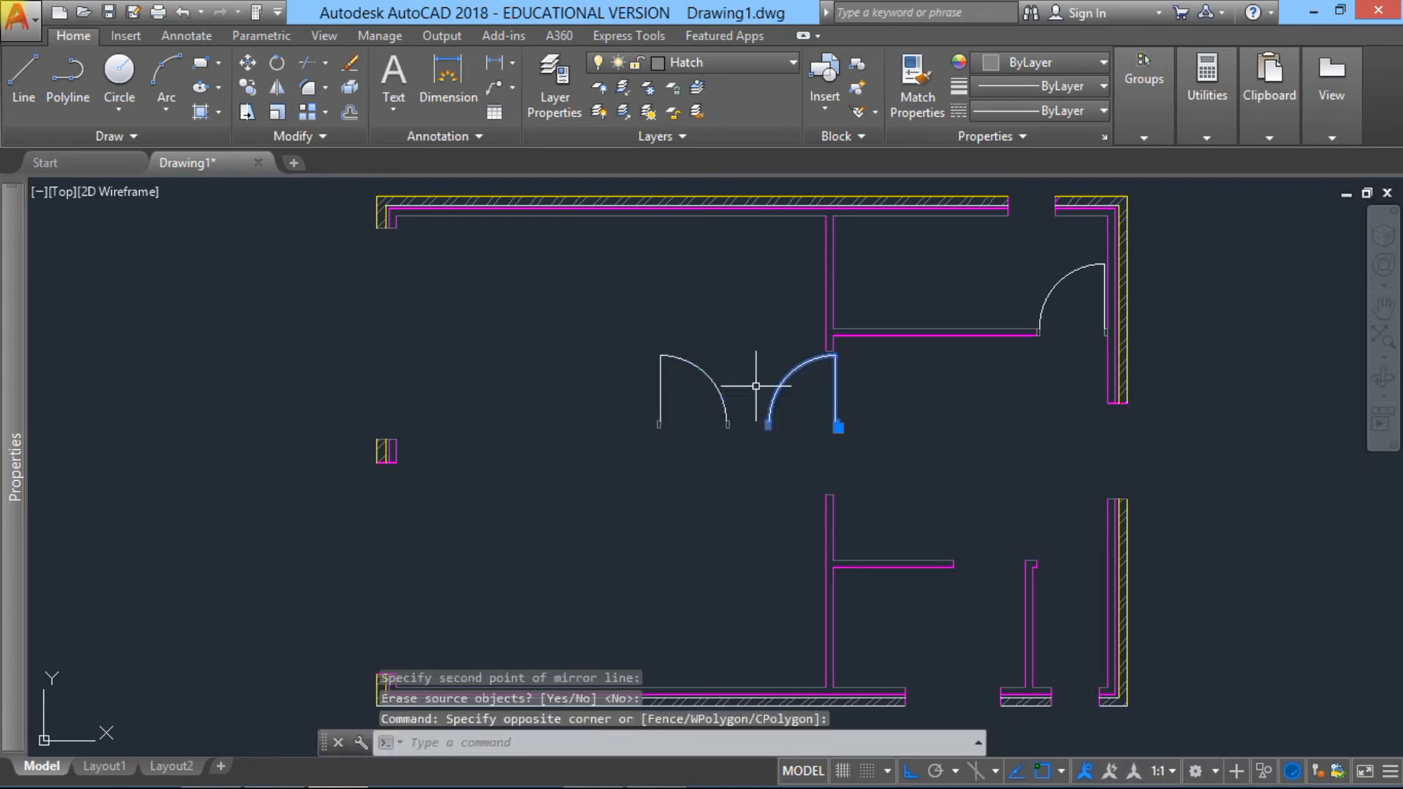
text(mi)
key(Return)
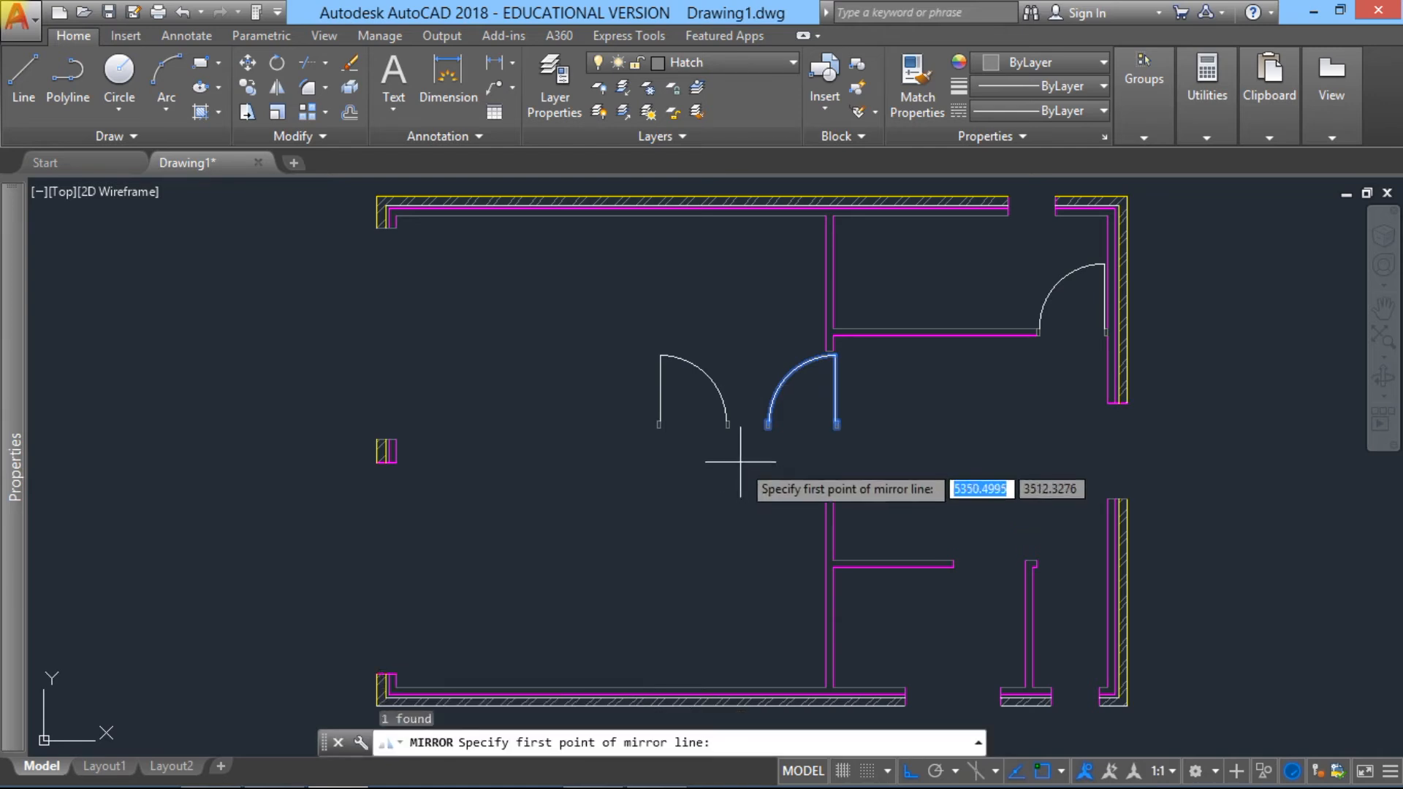
click(740, 462)
click(888, 455)
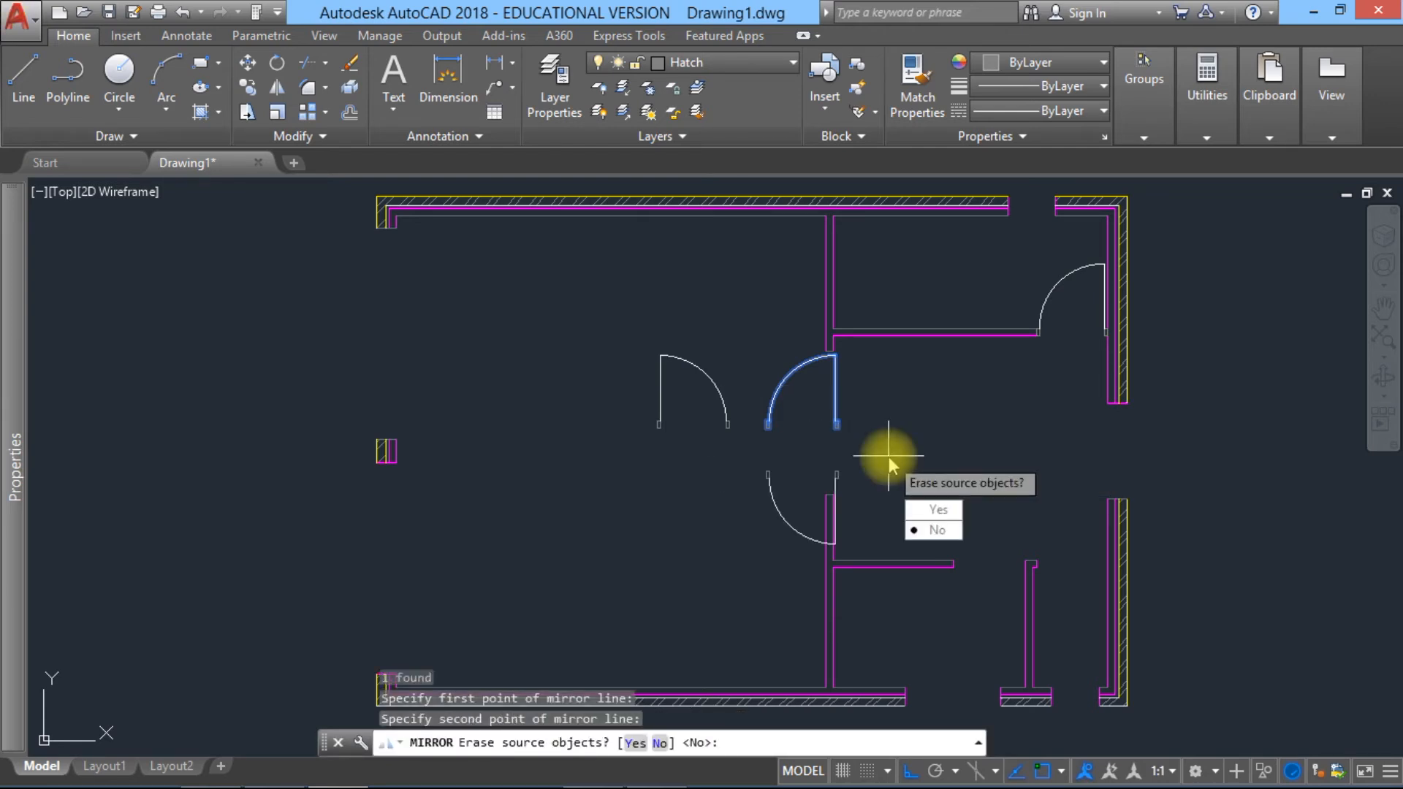
key(Return)
Step: Move the downward-opening door by its free jamb corner to the top of the short vertical partition near the lower right wall
click(847, 477)
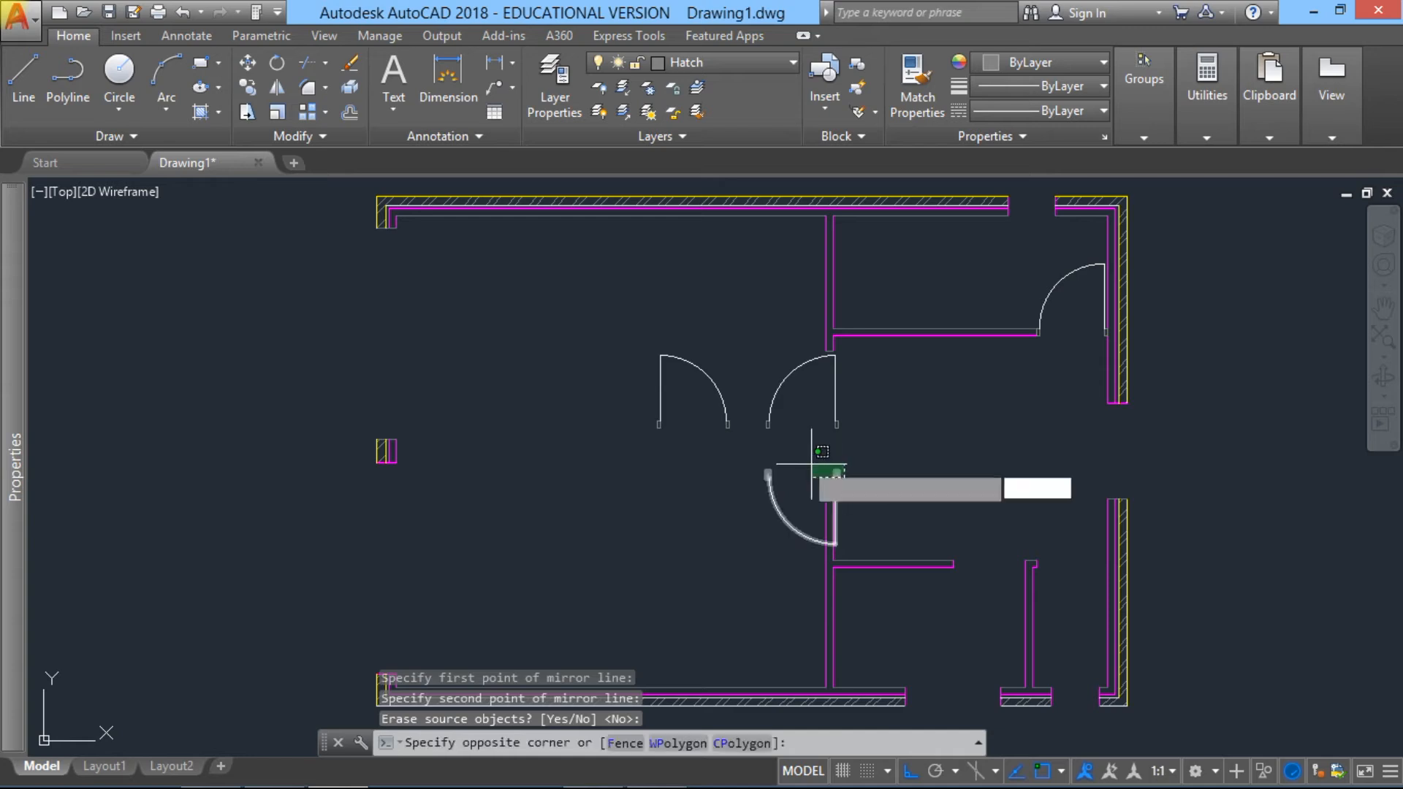
click(800, 466)
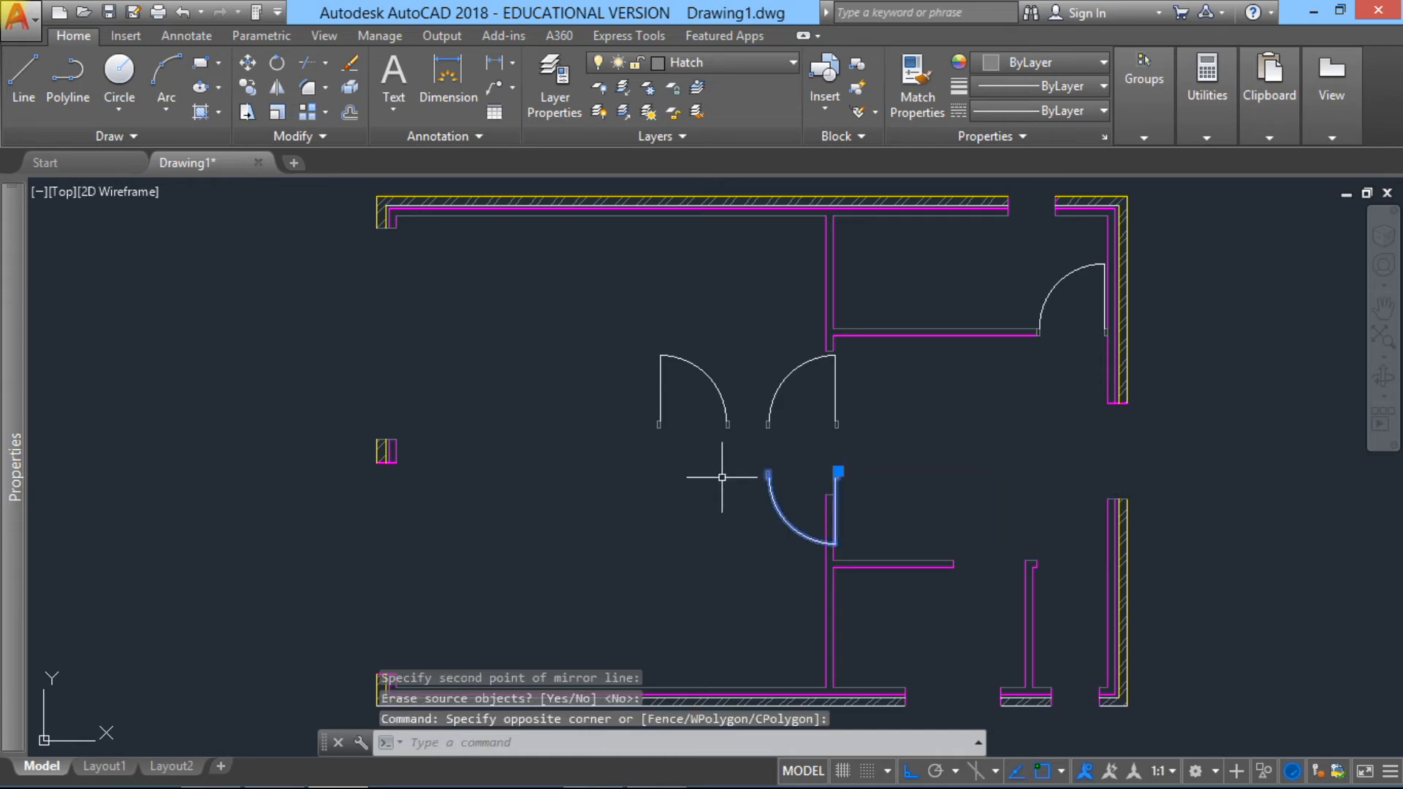
click(247, 63)
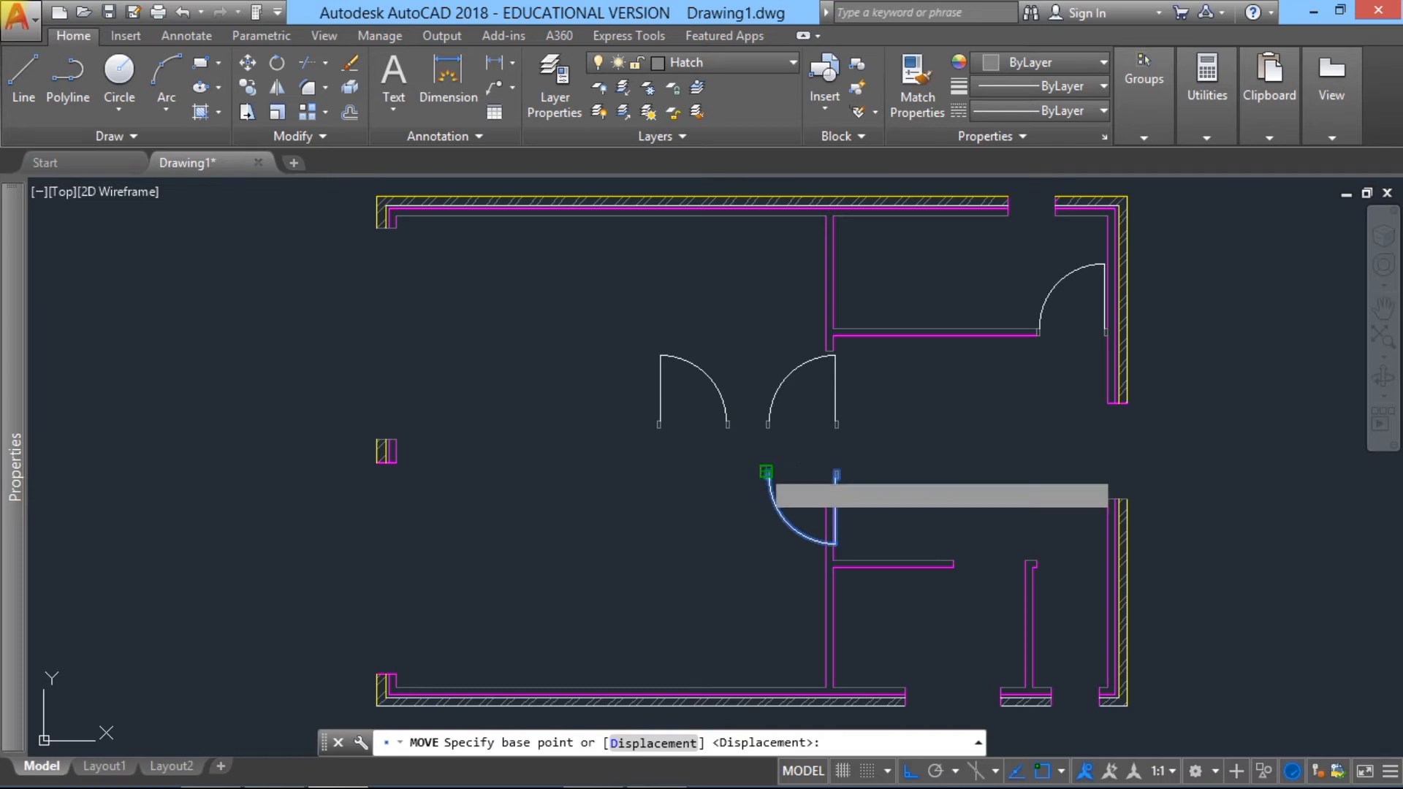
click(766, 472)
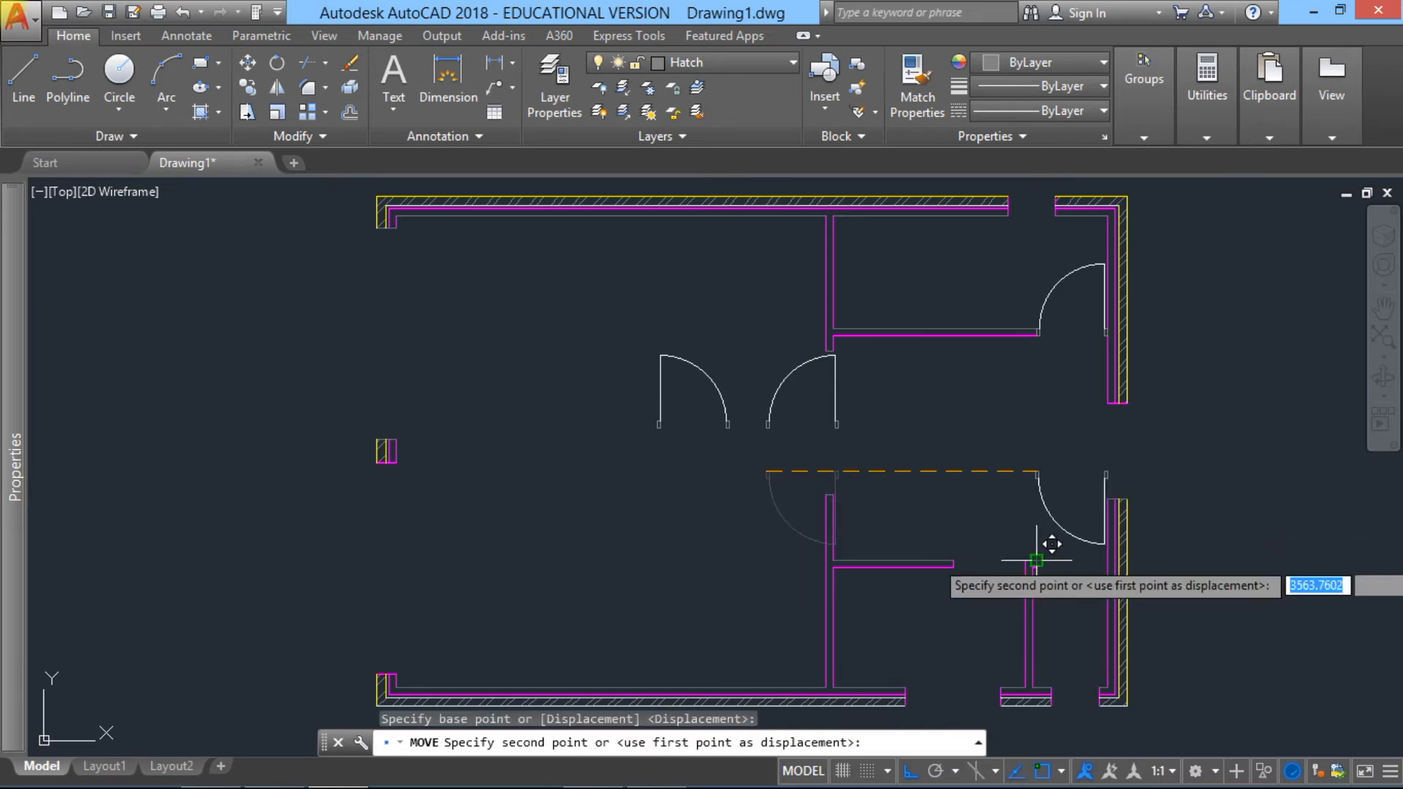
click(1036, 561)
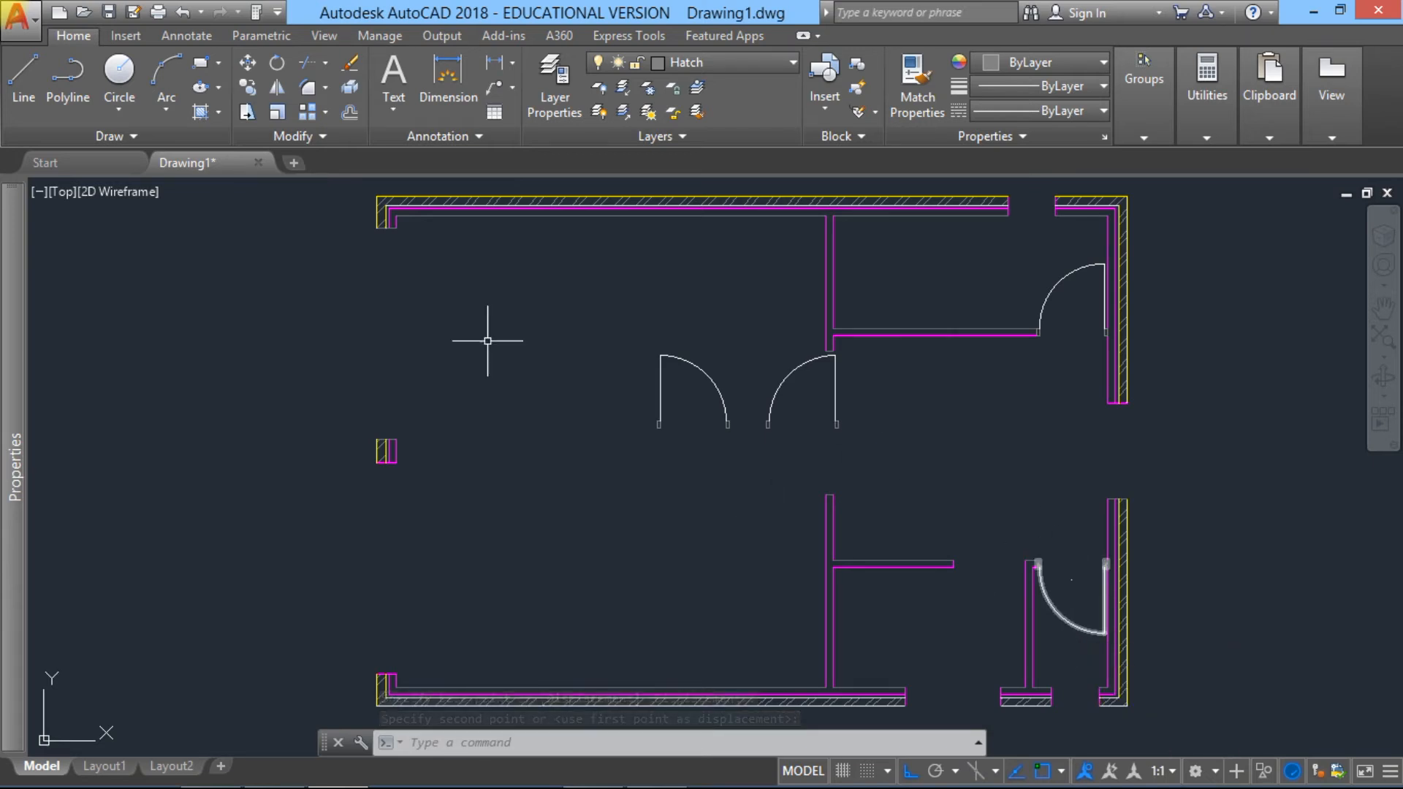
Step: Copy the lower-right door by its free jamb corner to the right end of the lower horizontal partition, filling the adjacent opening
click(249, 97)
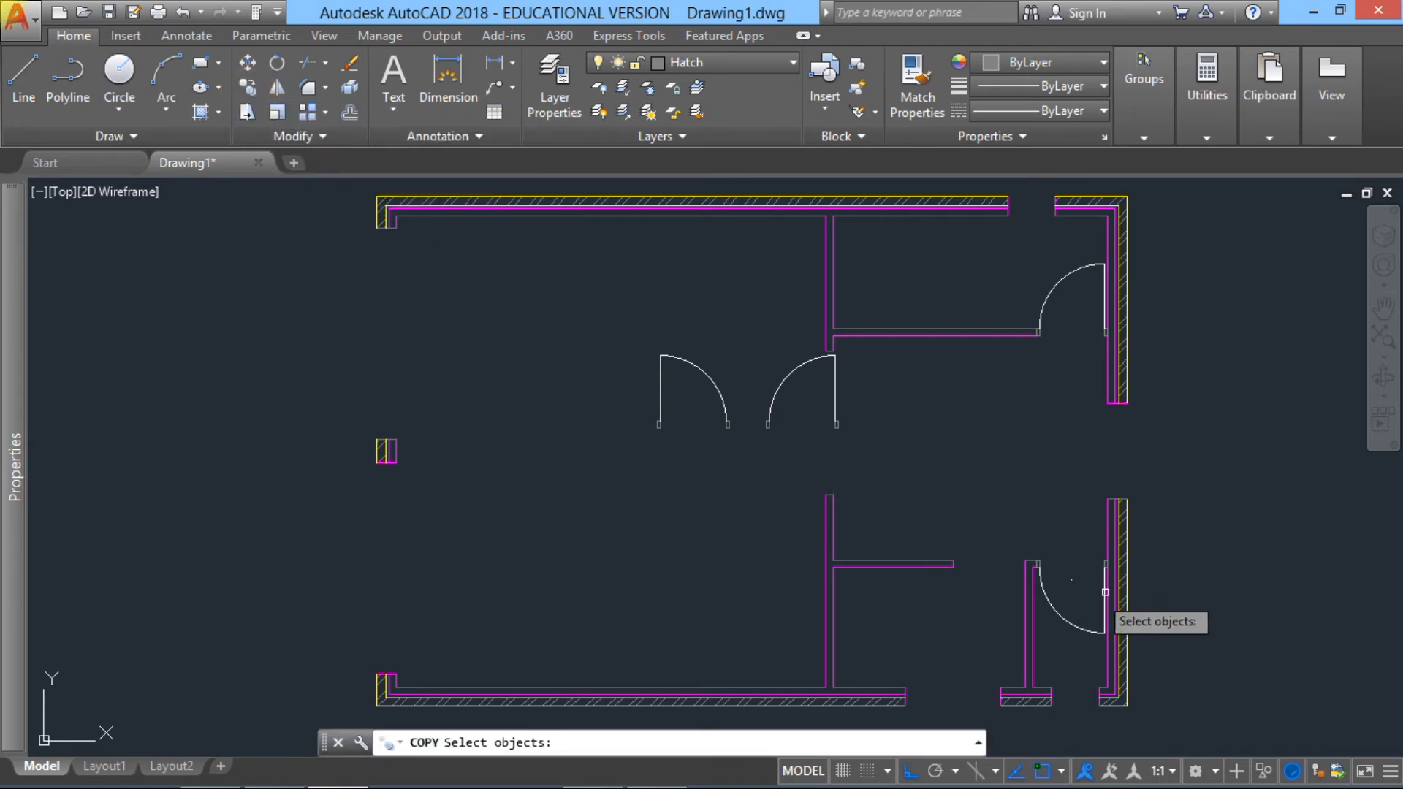
click(1054, 608)
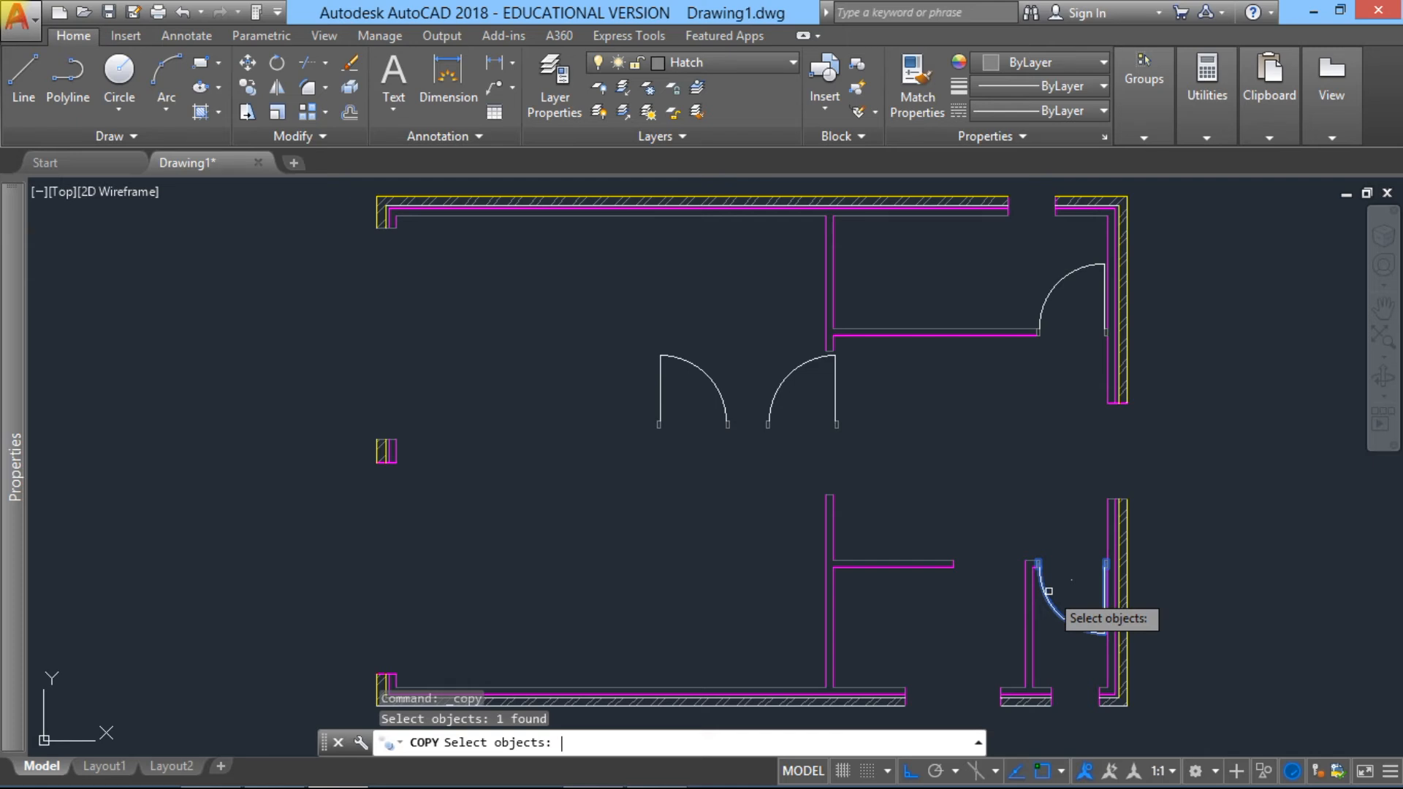
key(Return)
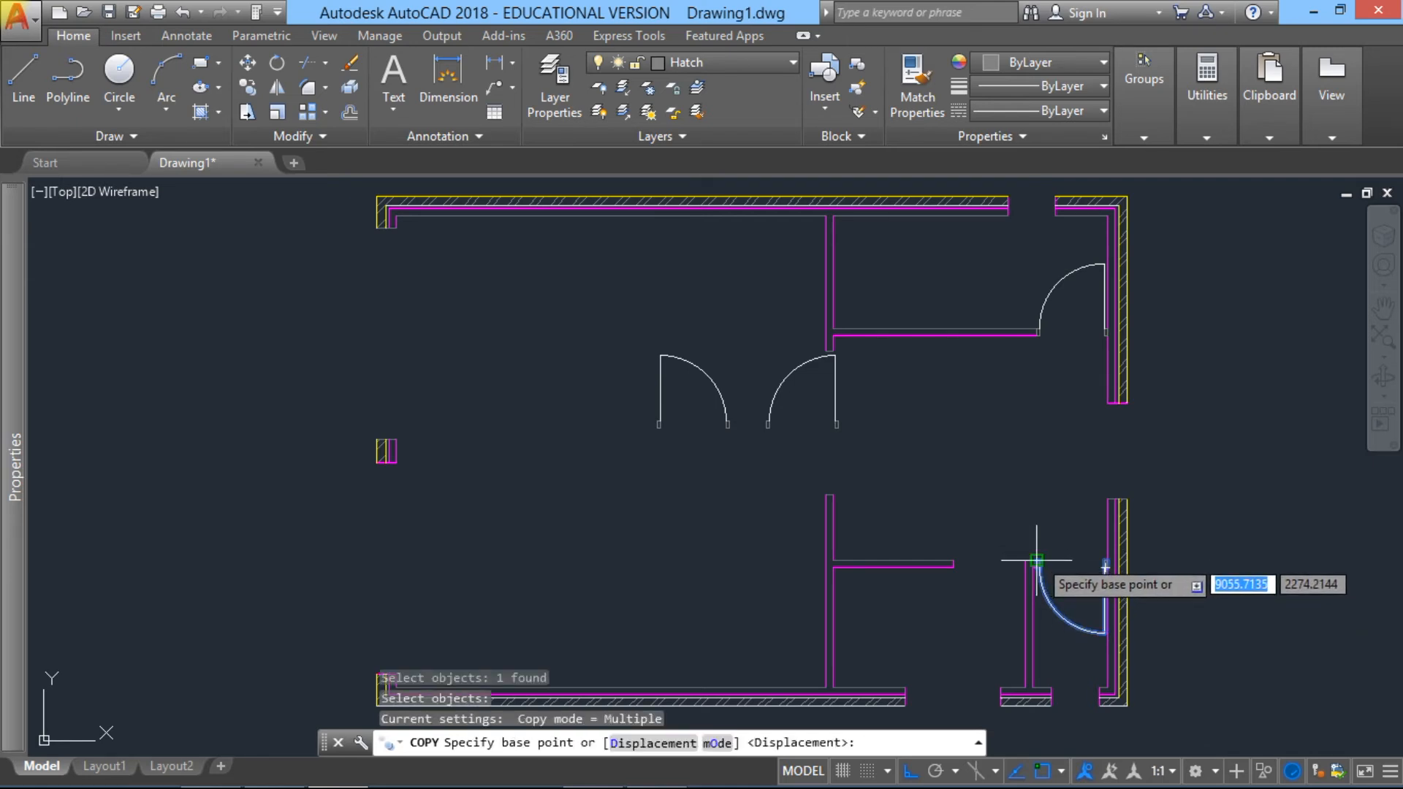
click(1036, 560)
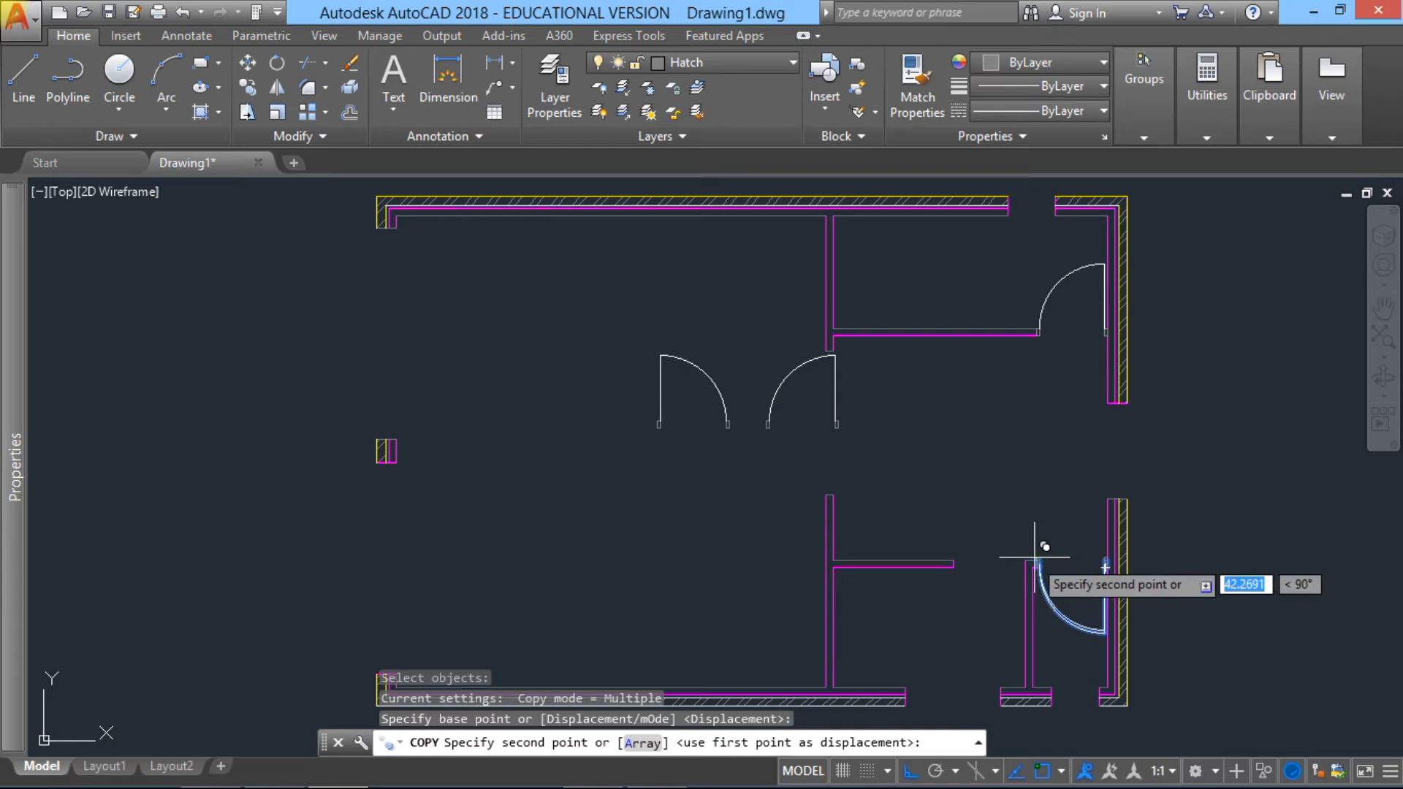
click(954, 560)
key(Escape)
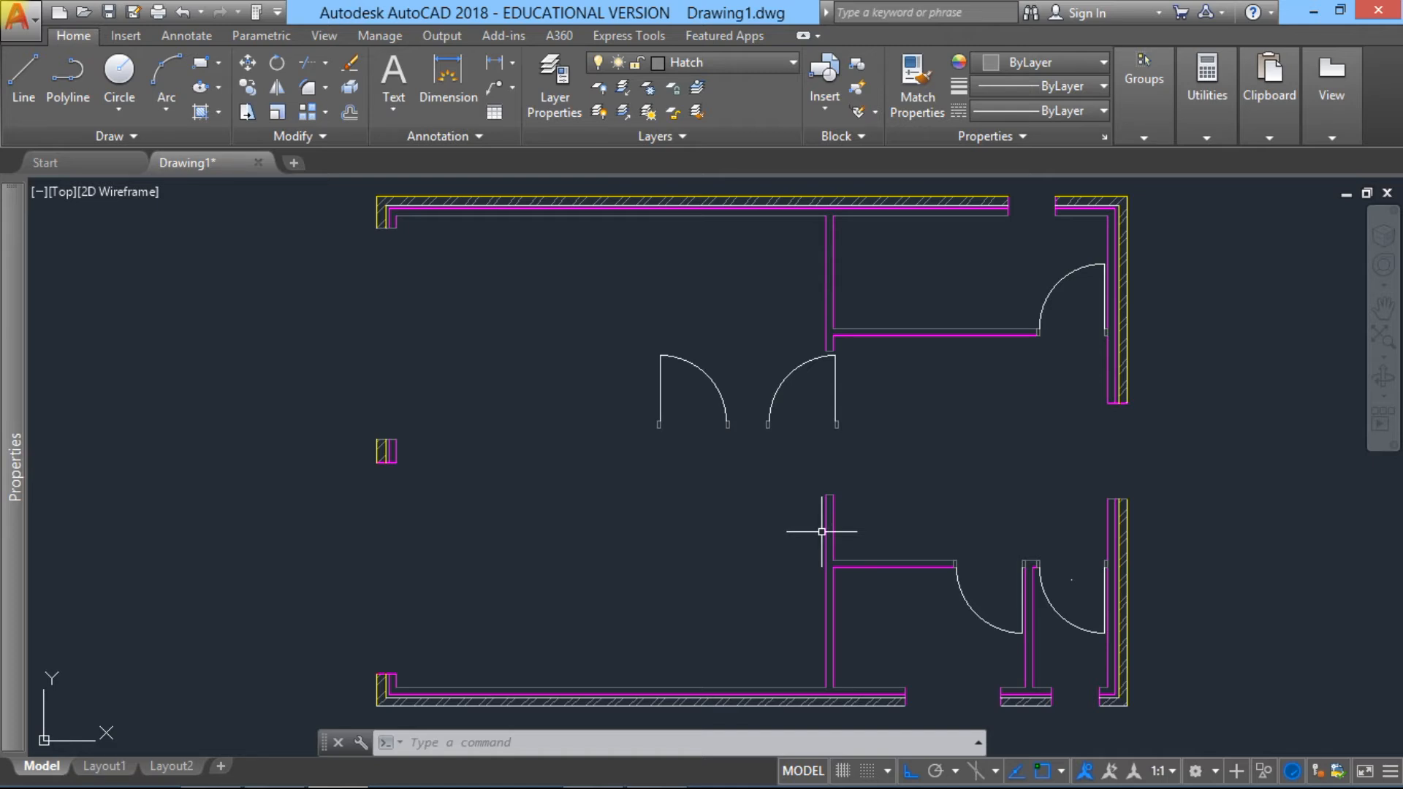
Step: Erase the two spare doors standing in the middle of the large room
click(323, 135)
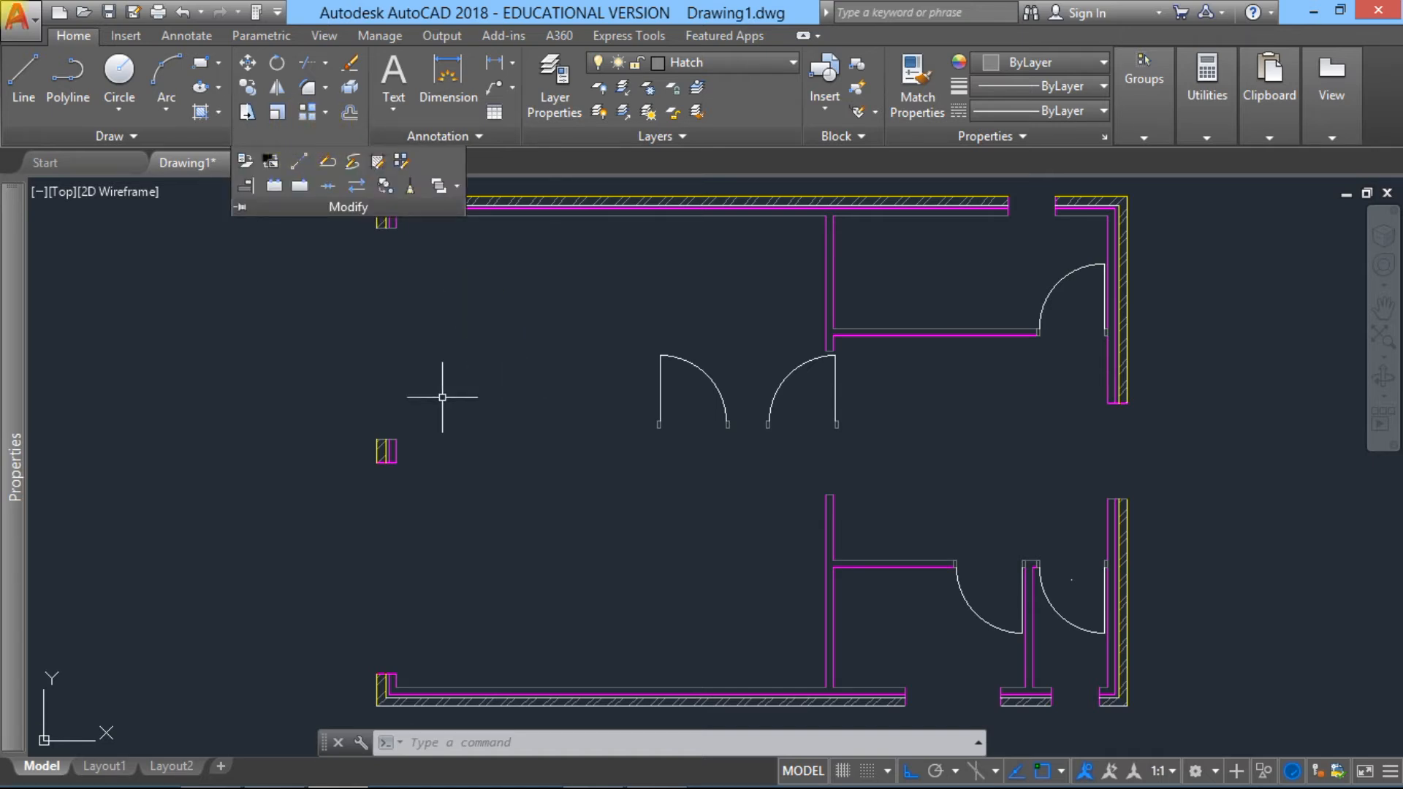
click(456, 328)
click(347, 292)
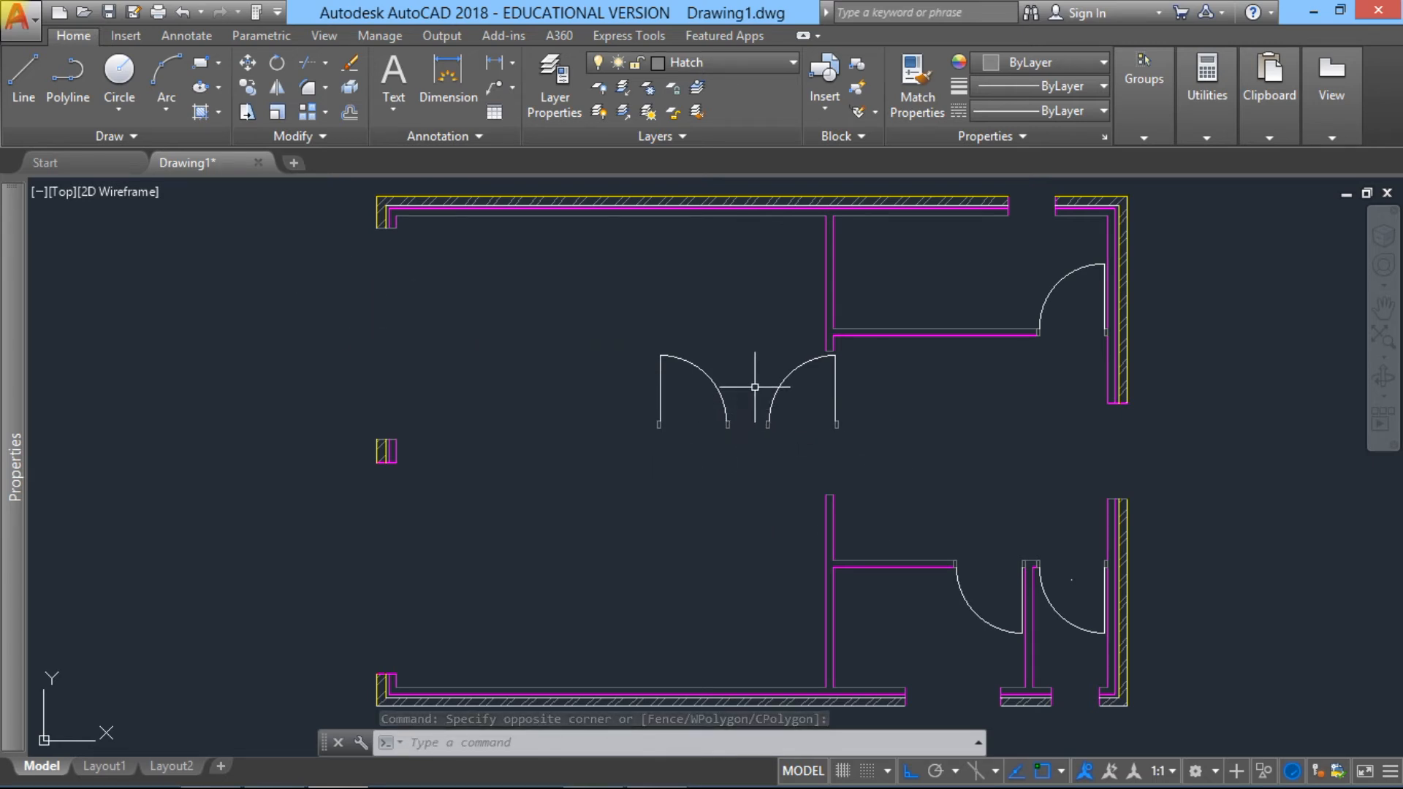
click(871, 443)
click(604, 395)
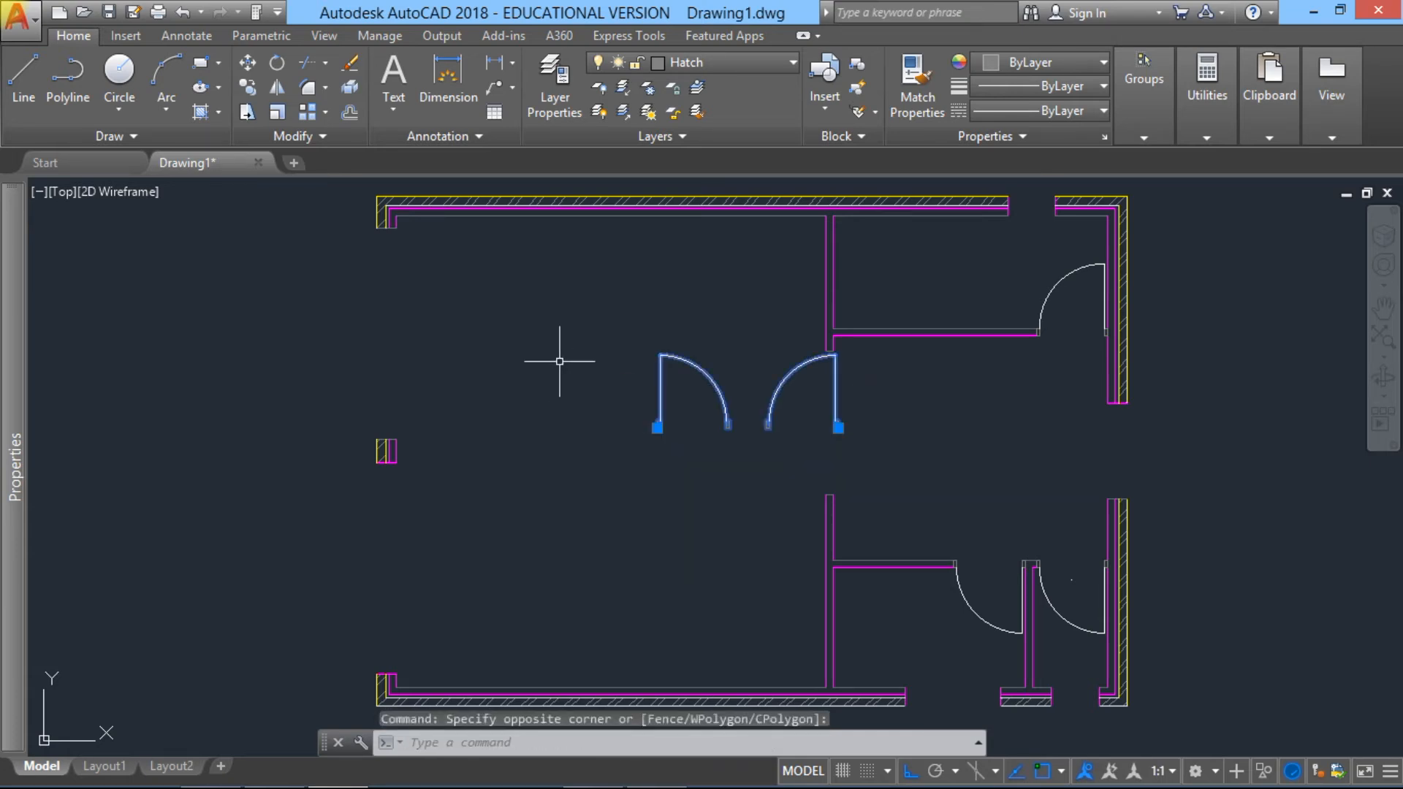
click(350, 71)
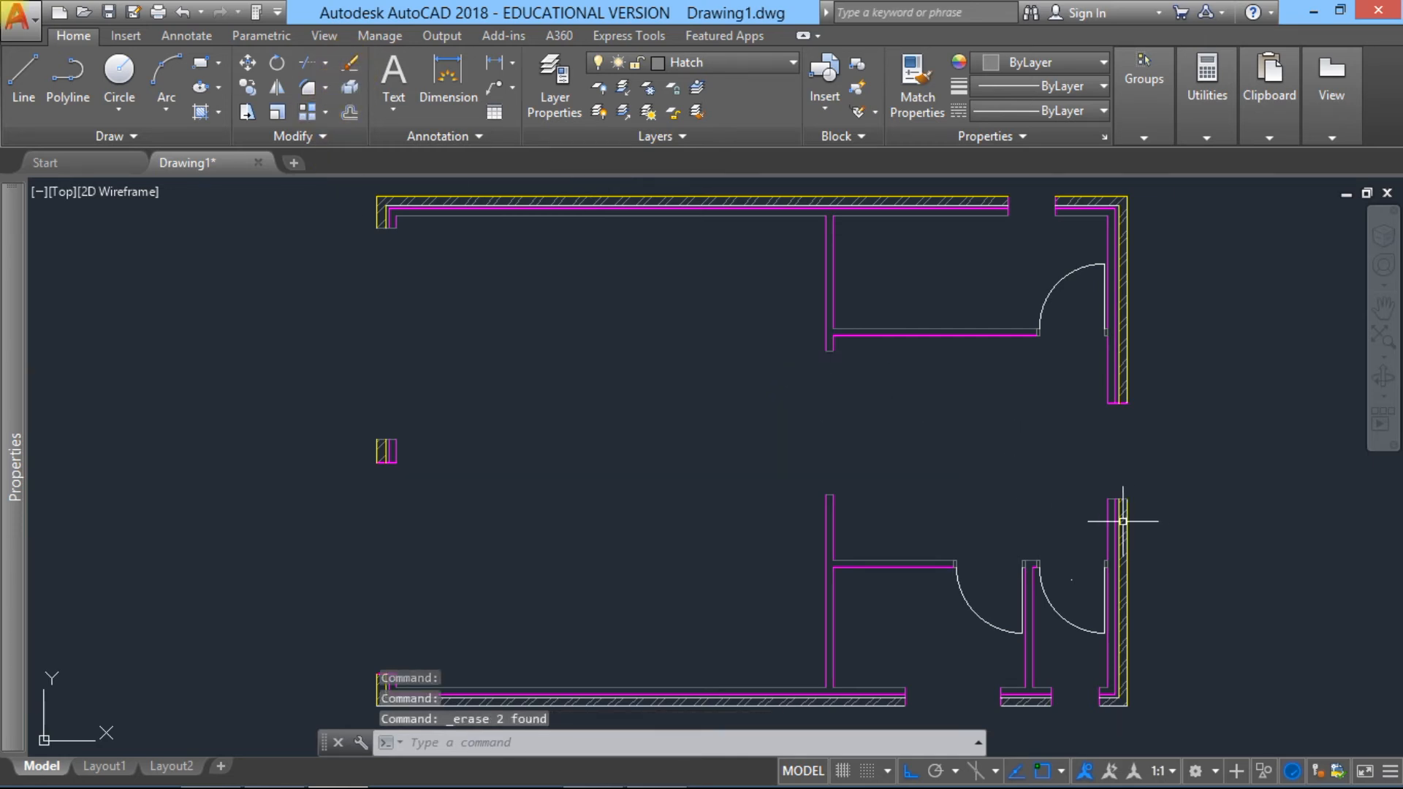
Step: Insert the window block P-Win 1p-1210.dwg from the Floor Plan folder, with its insertion point specified on-screen
mouse_move(597, 604)
middle_down()
mouse_move(579, 535)
mouse_move(516, 604)
mouse_move(524, 596)
middle_up()
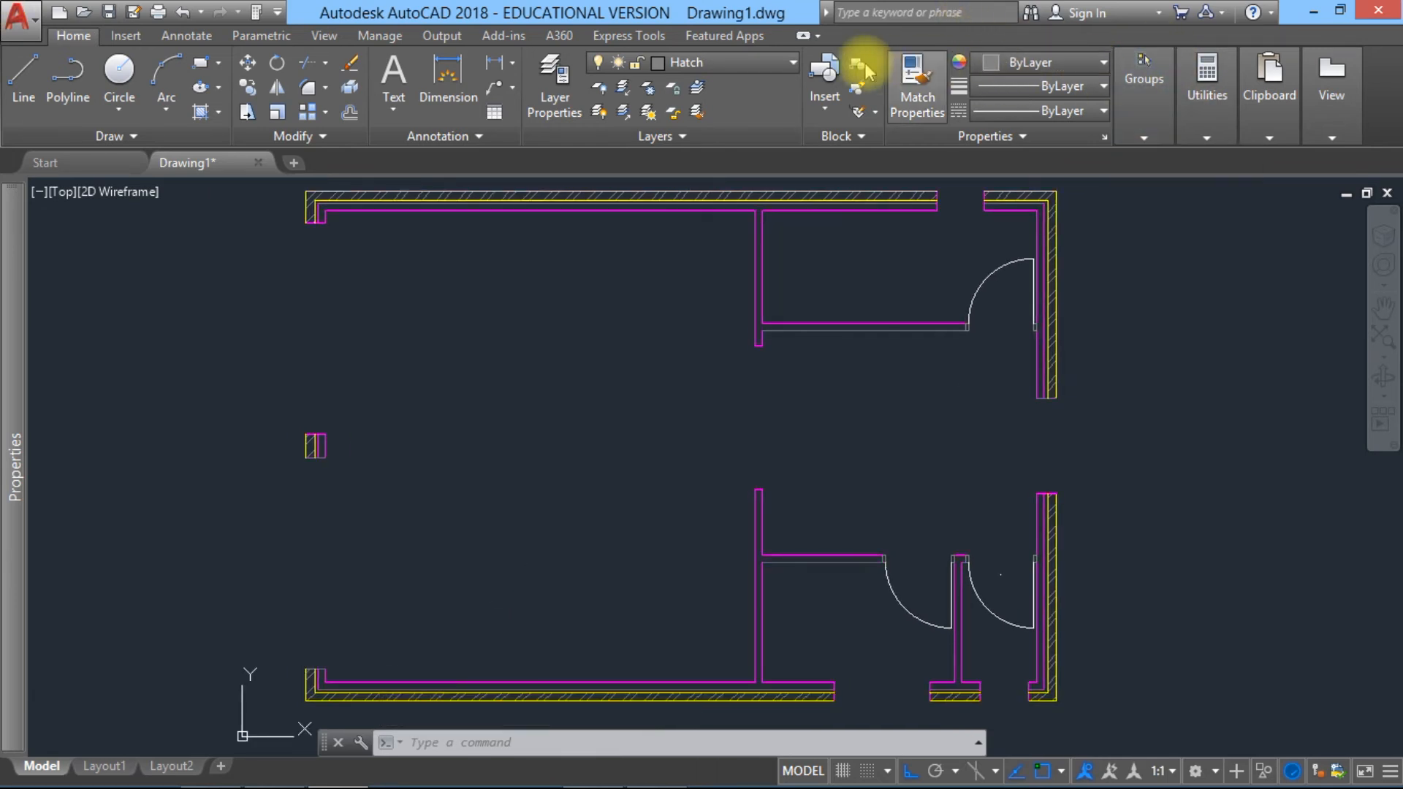
click(826, 106)
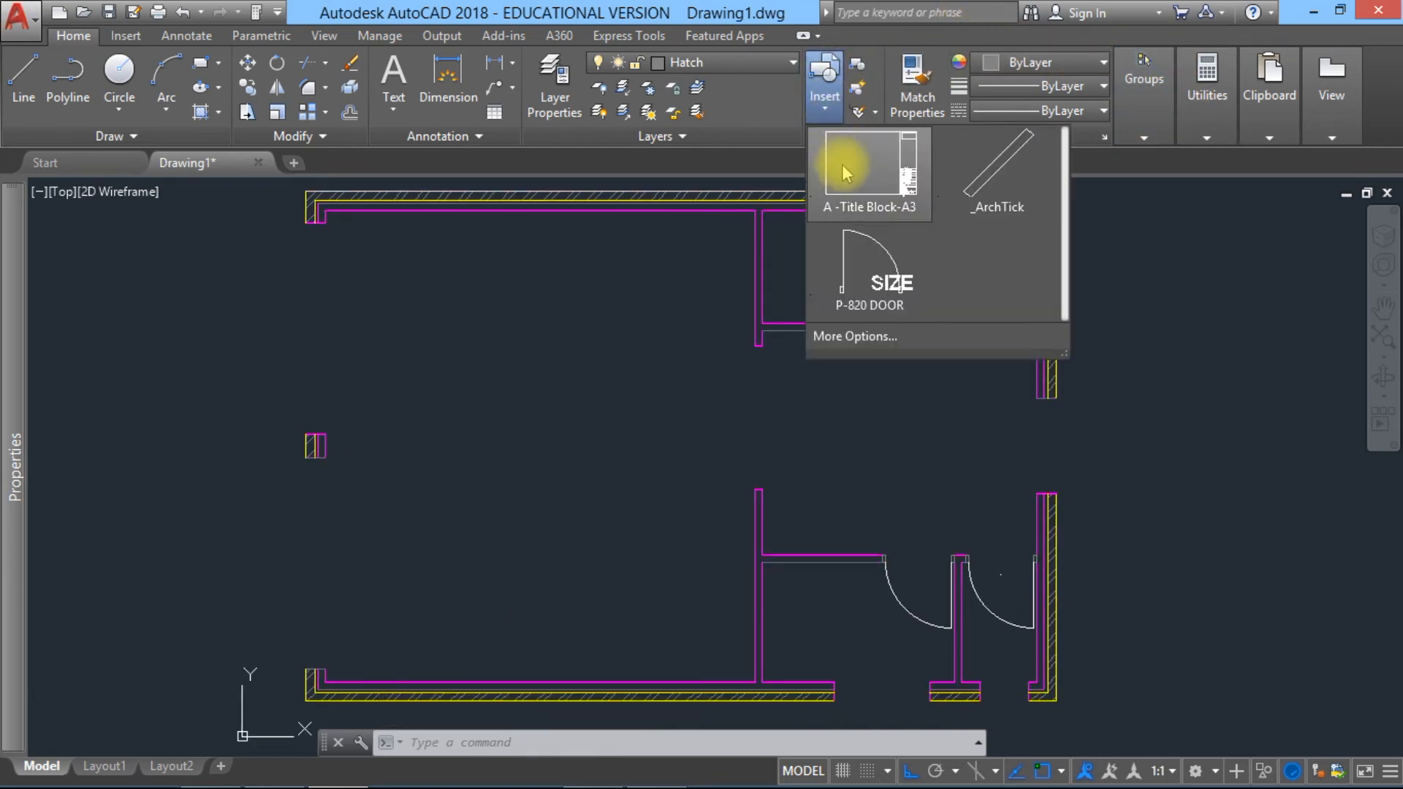
click(914, 336)
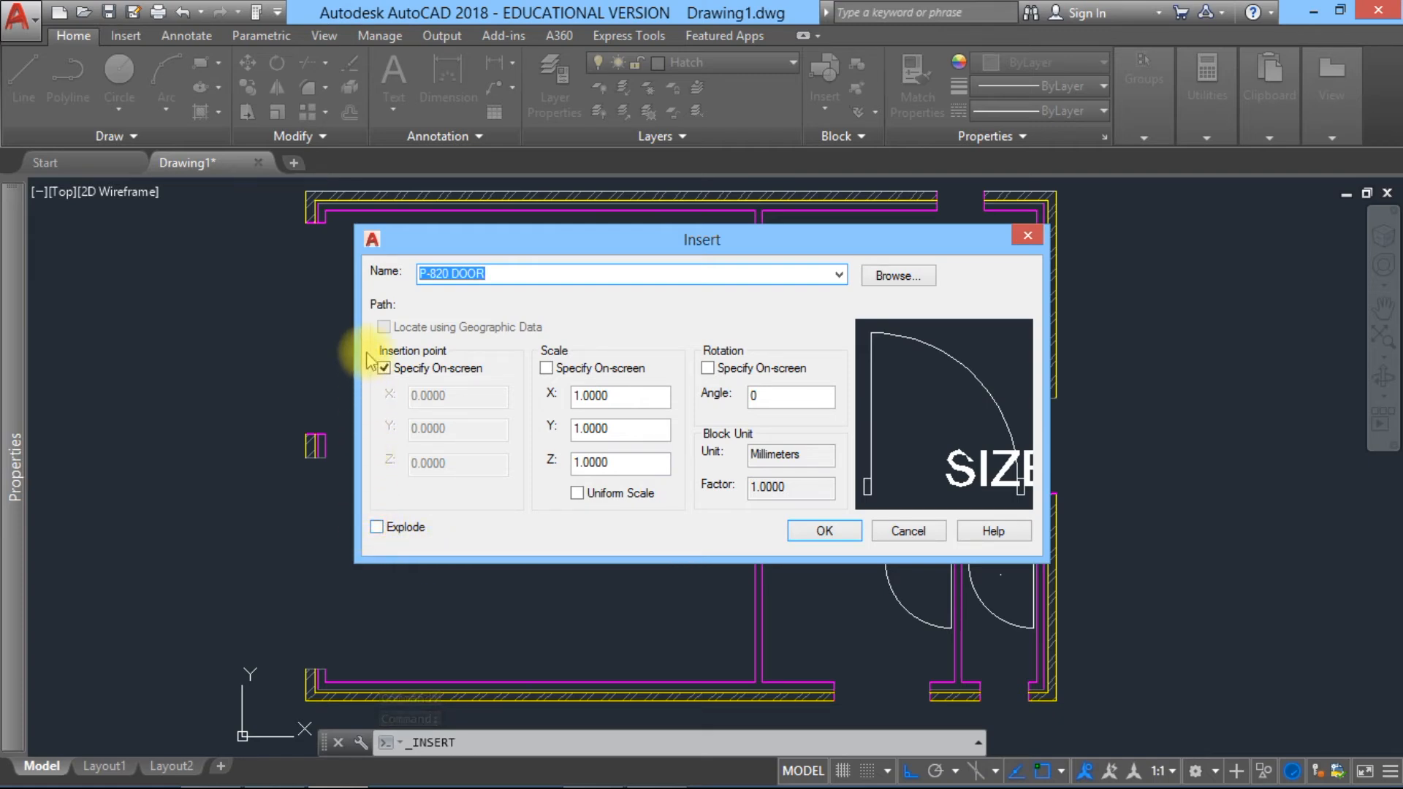
click(890, 283)
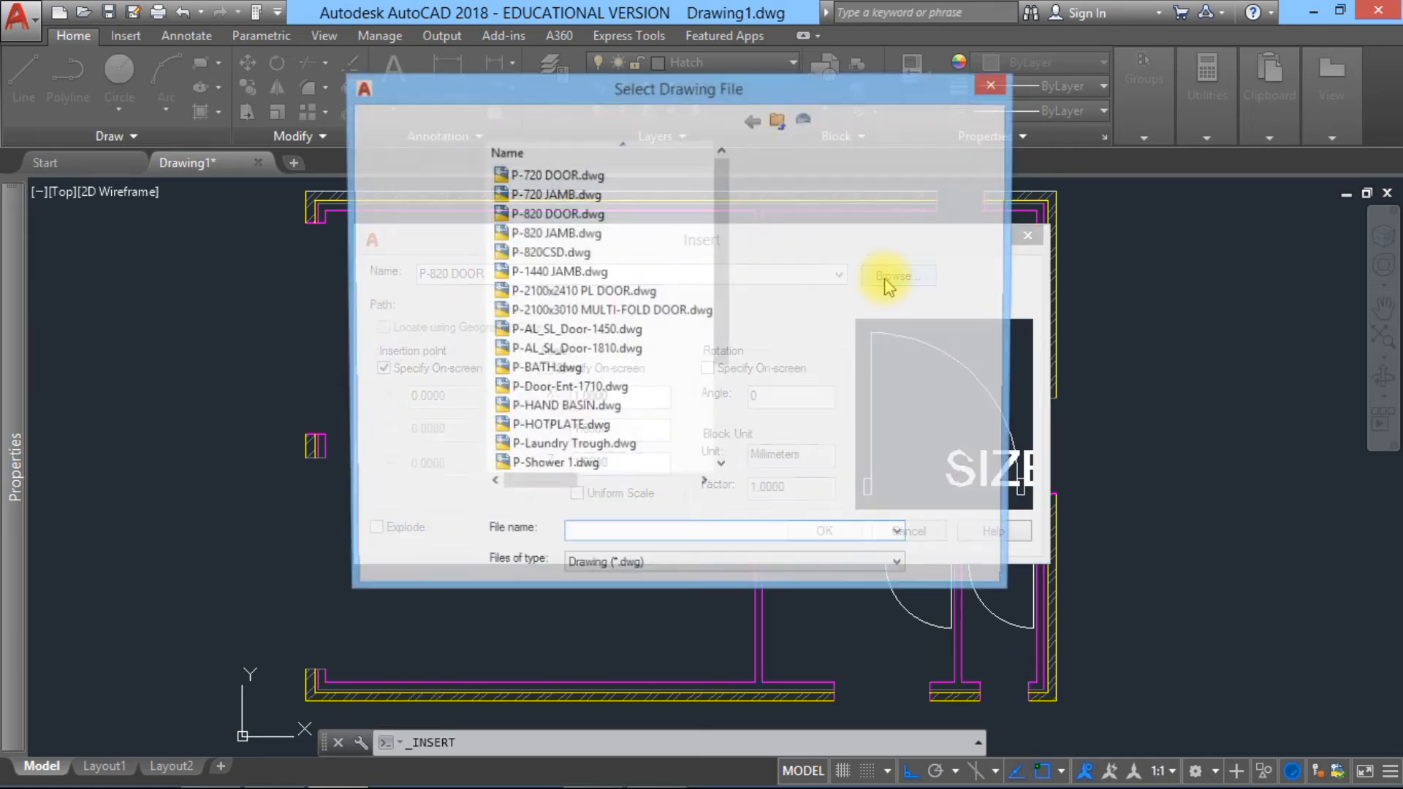
drag(725, 314, 729, 447)
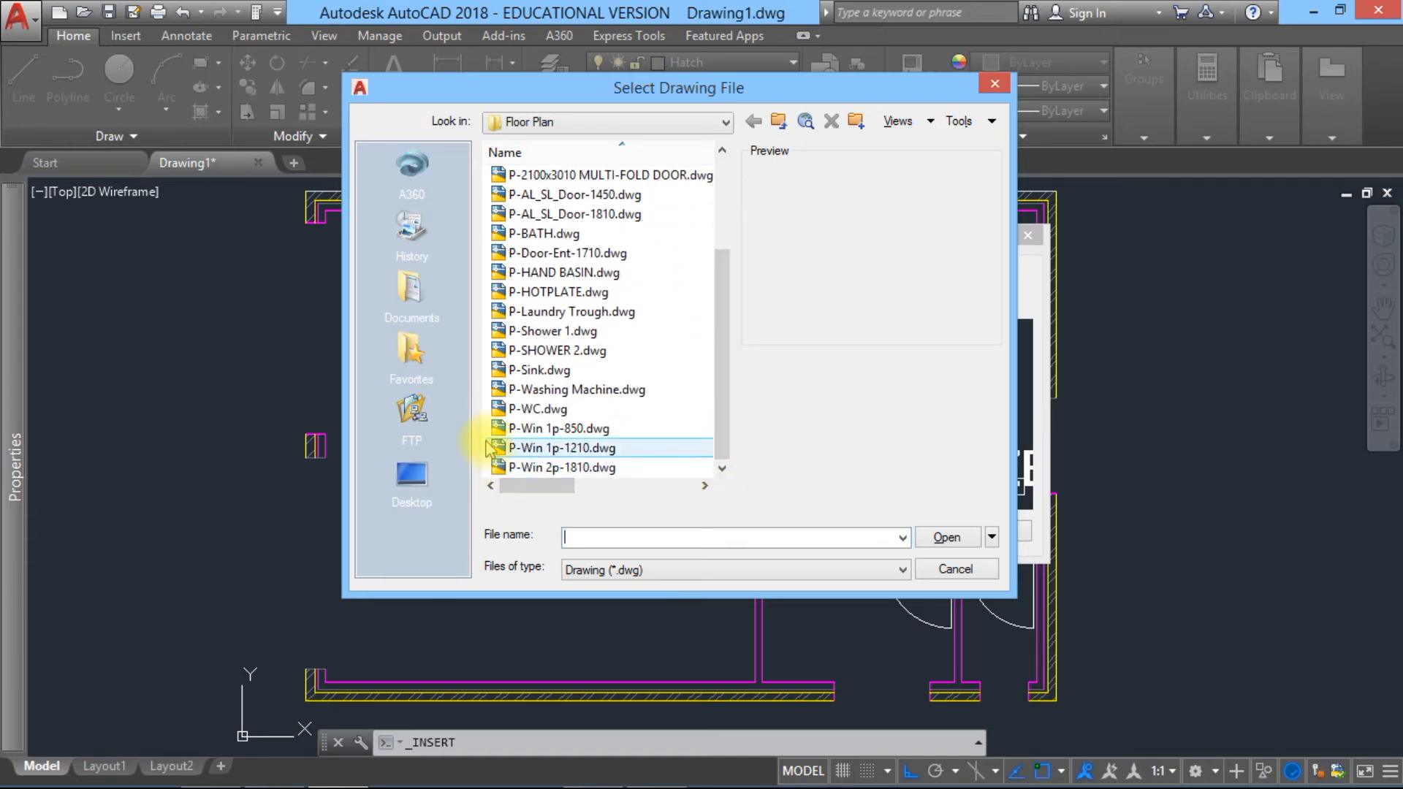
click(541, 448)
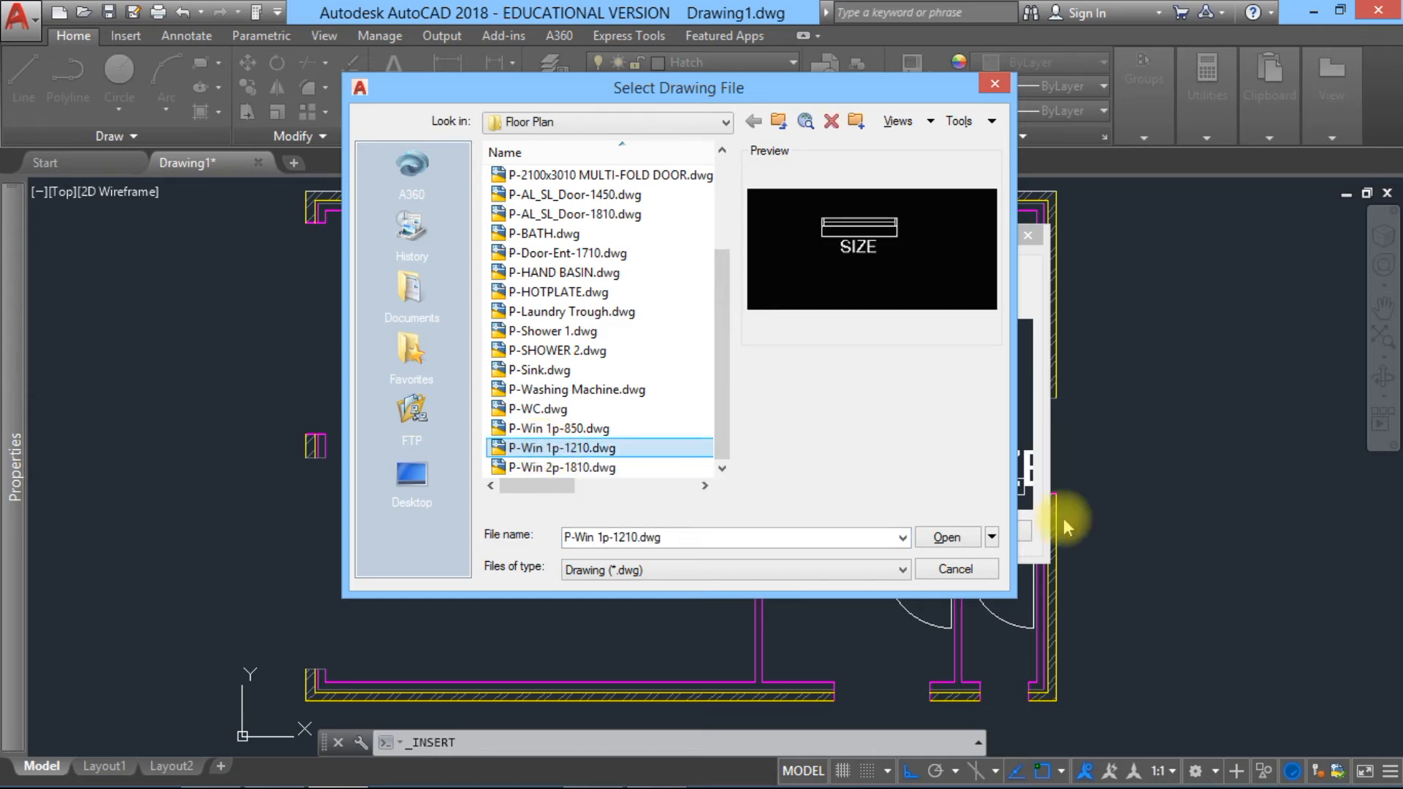
click(961, 540)
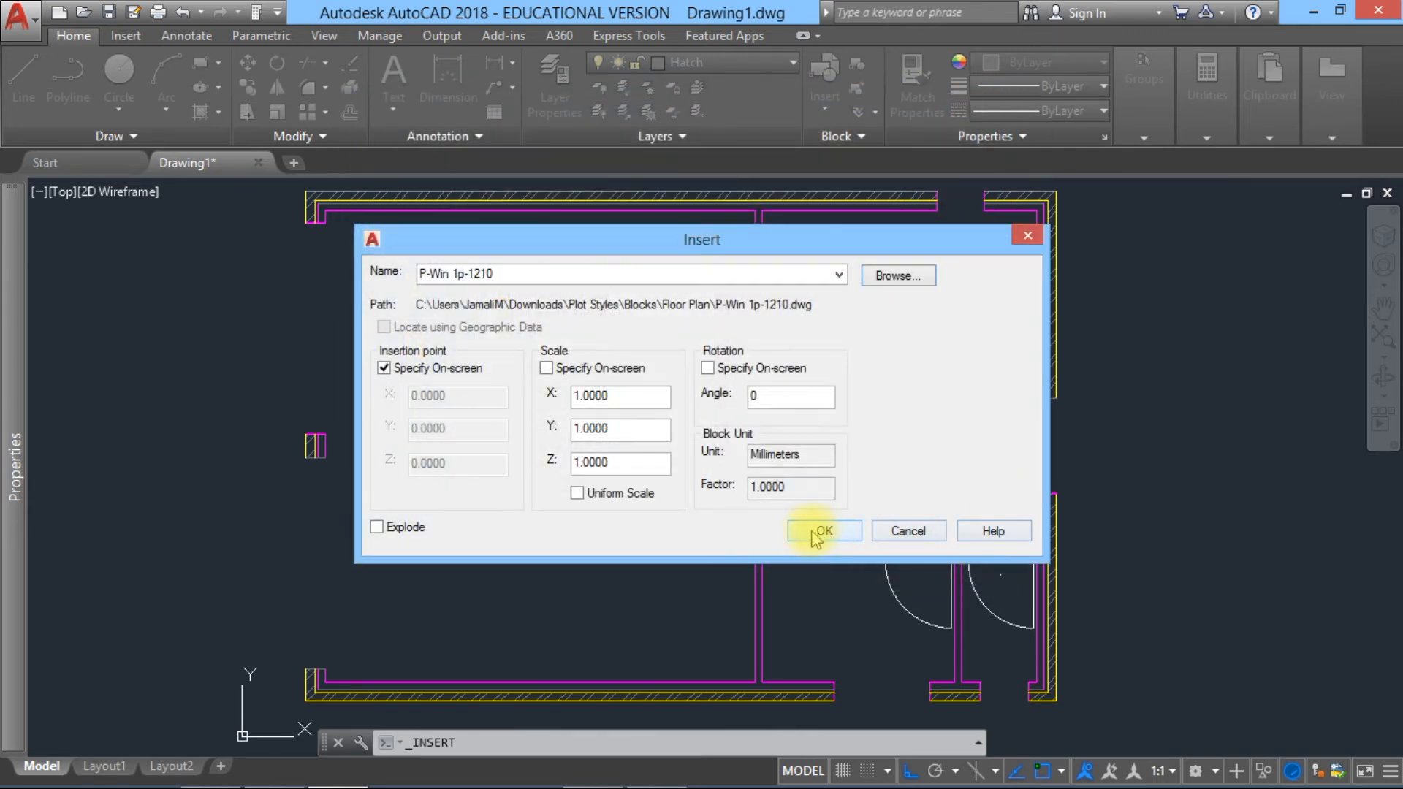
click(816, 531)
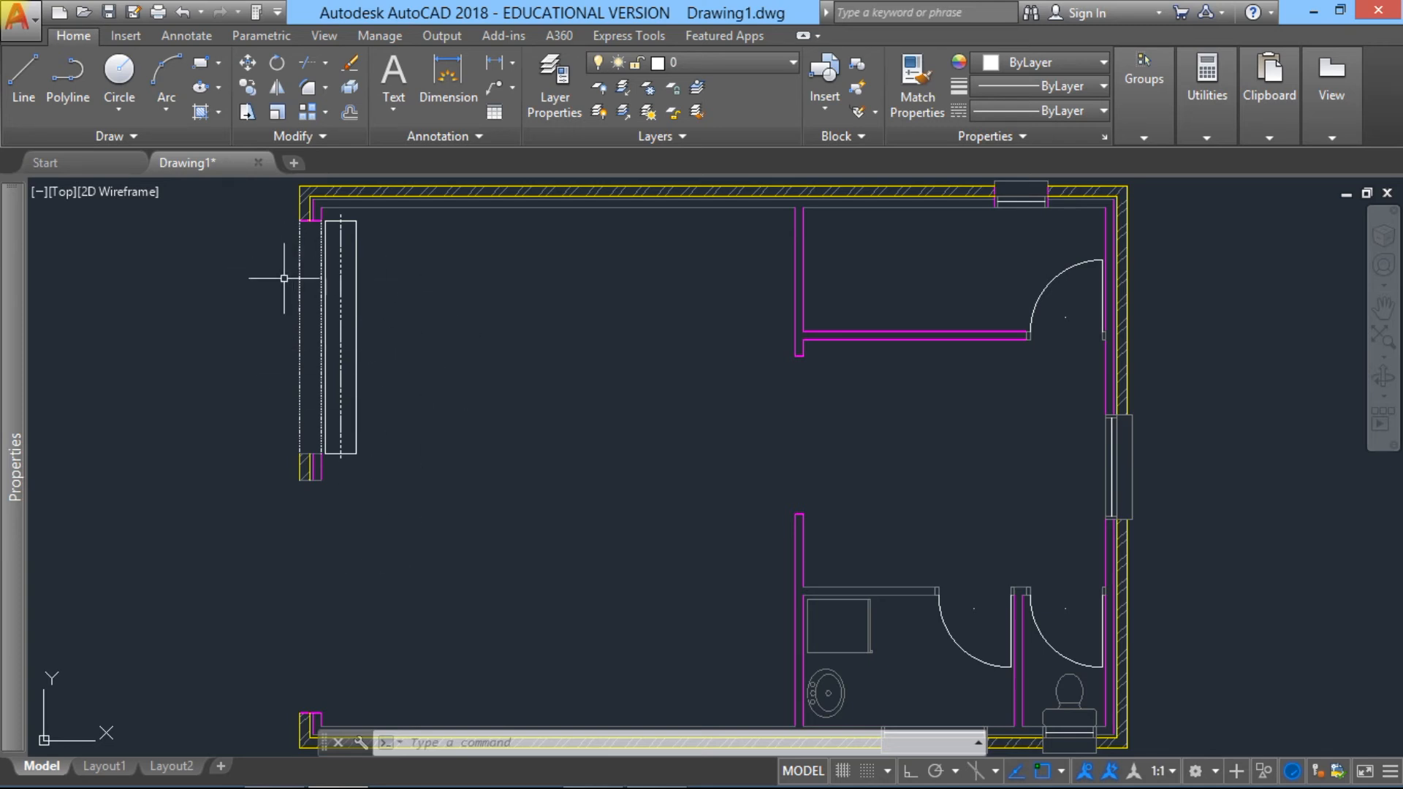
Step: Draw a vertical line along the outer wall face across the lower opening in the left wall, from jamb to jamb
middle_drag(356, 549, 449, 526)
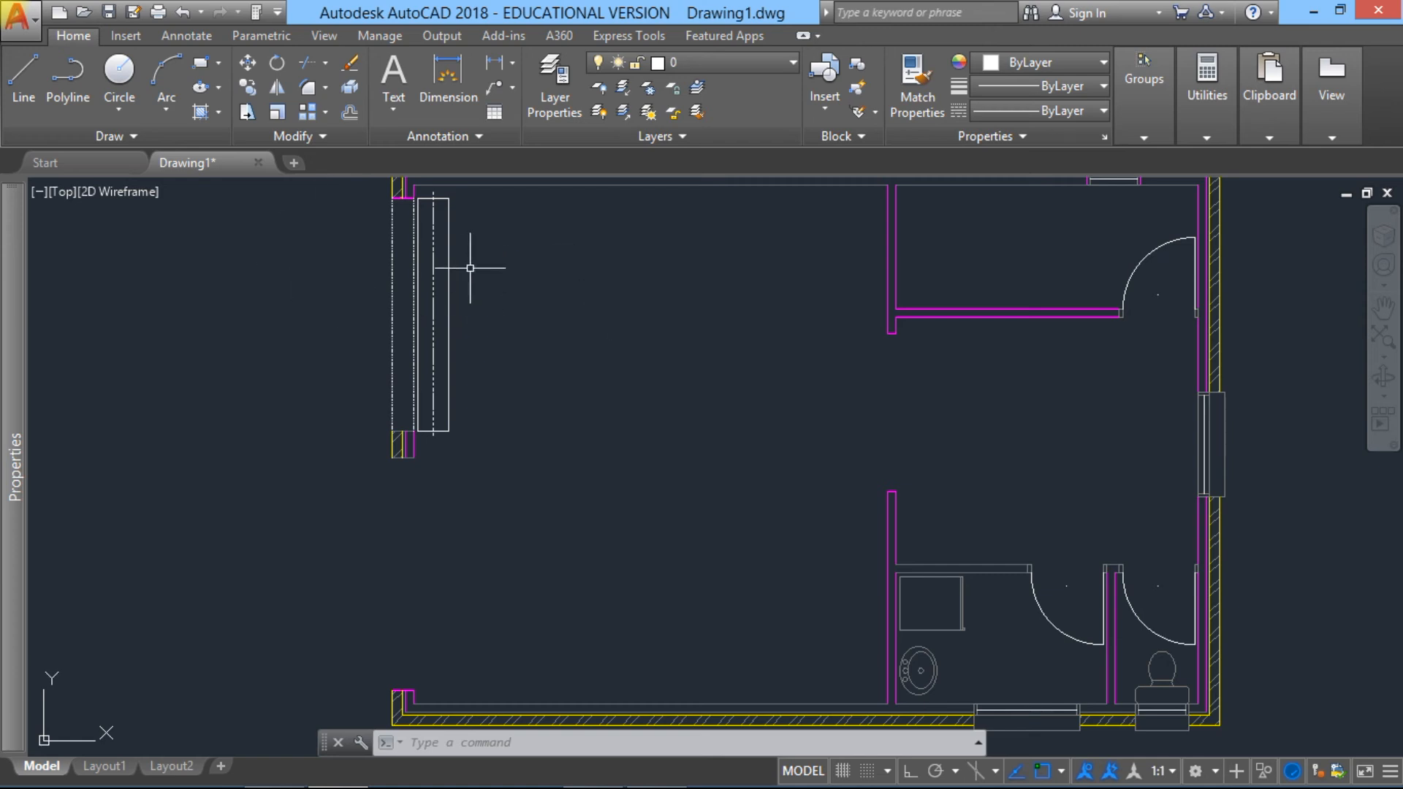
click(25, 81)
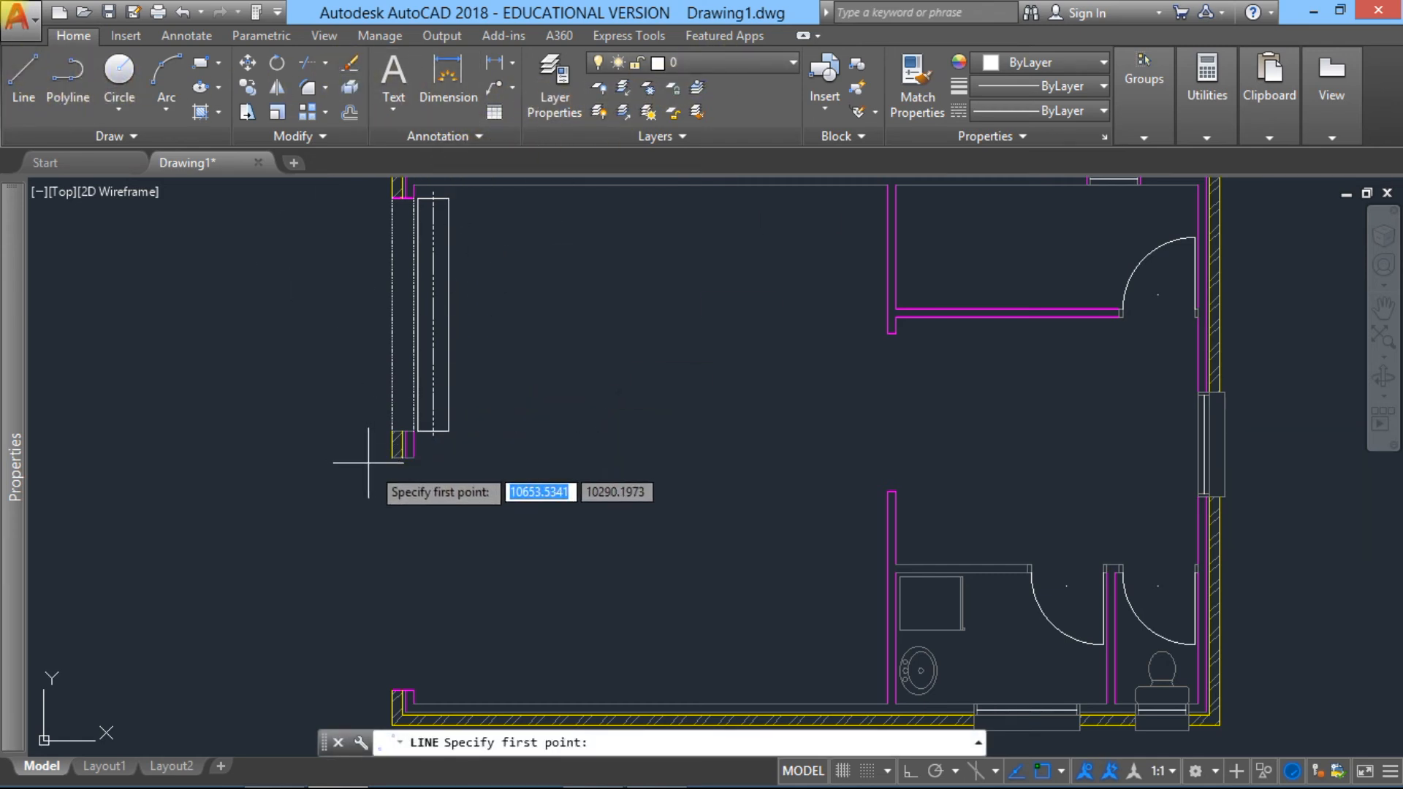
click(393, 458)
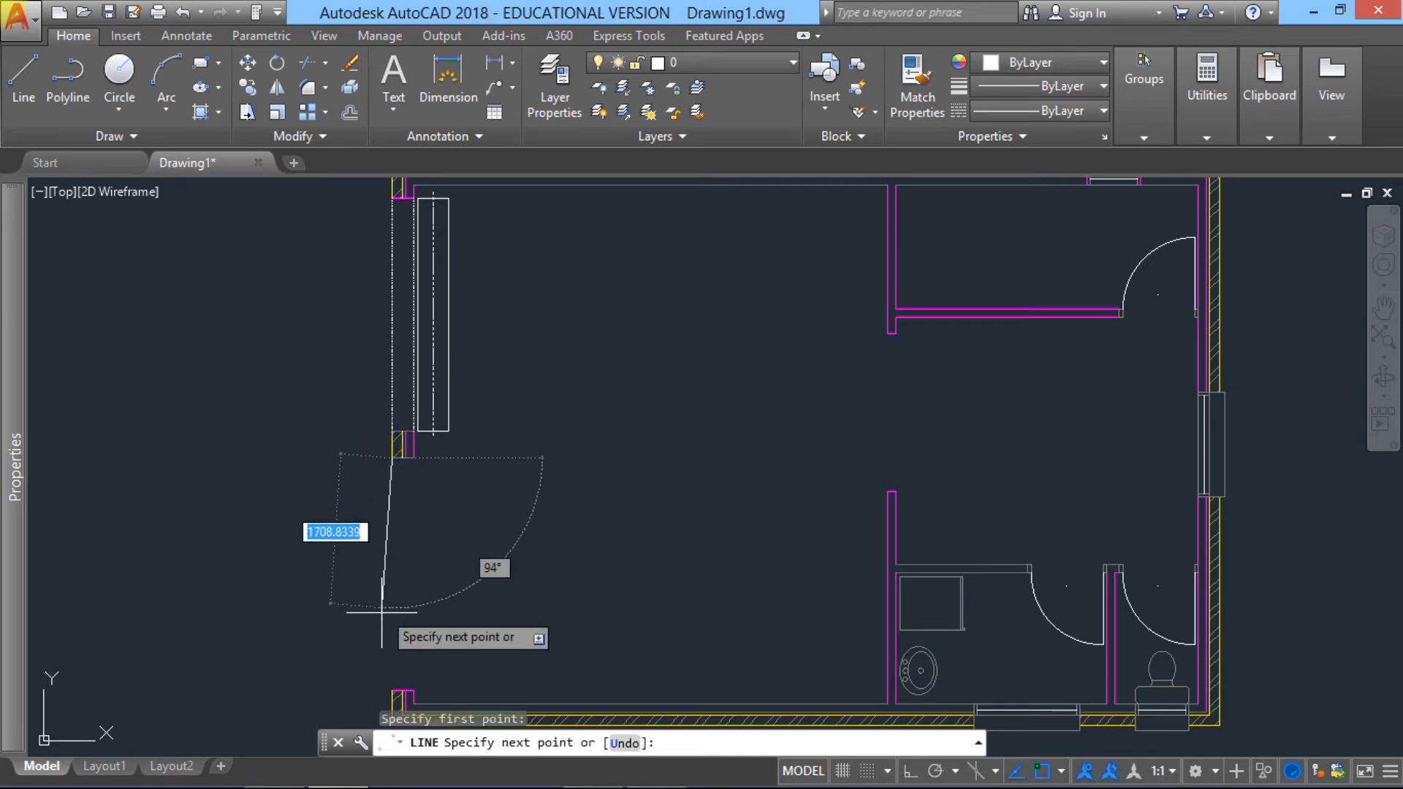
click(388, 688)
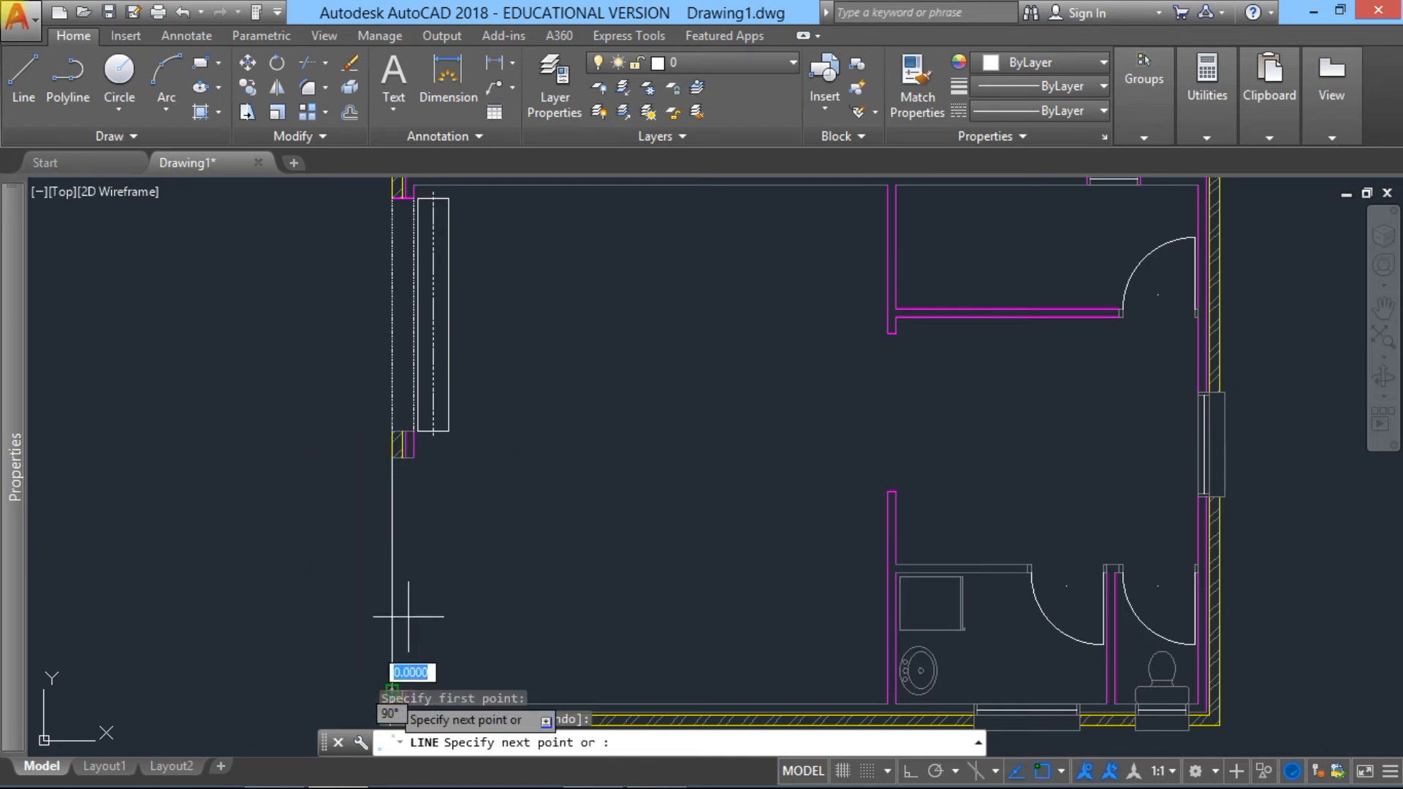
key(Return)
Step: Draw a second vertical line along the inner wall face across the same lower left opening, from jamb to jamb
middle_drag(407, 516, 449, 398)
key(Return)
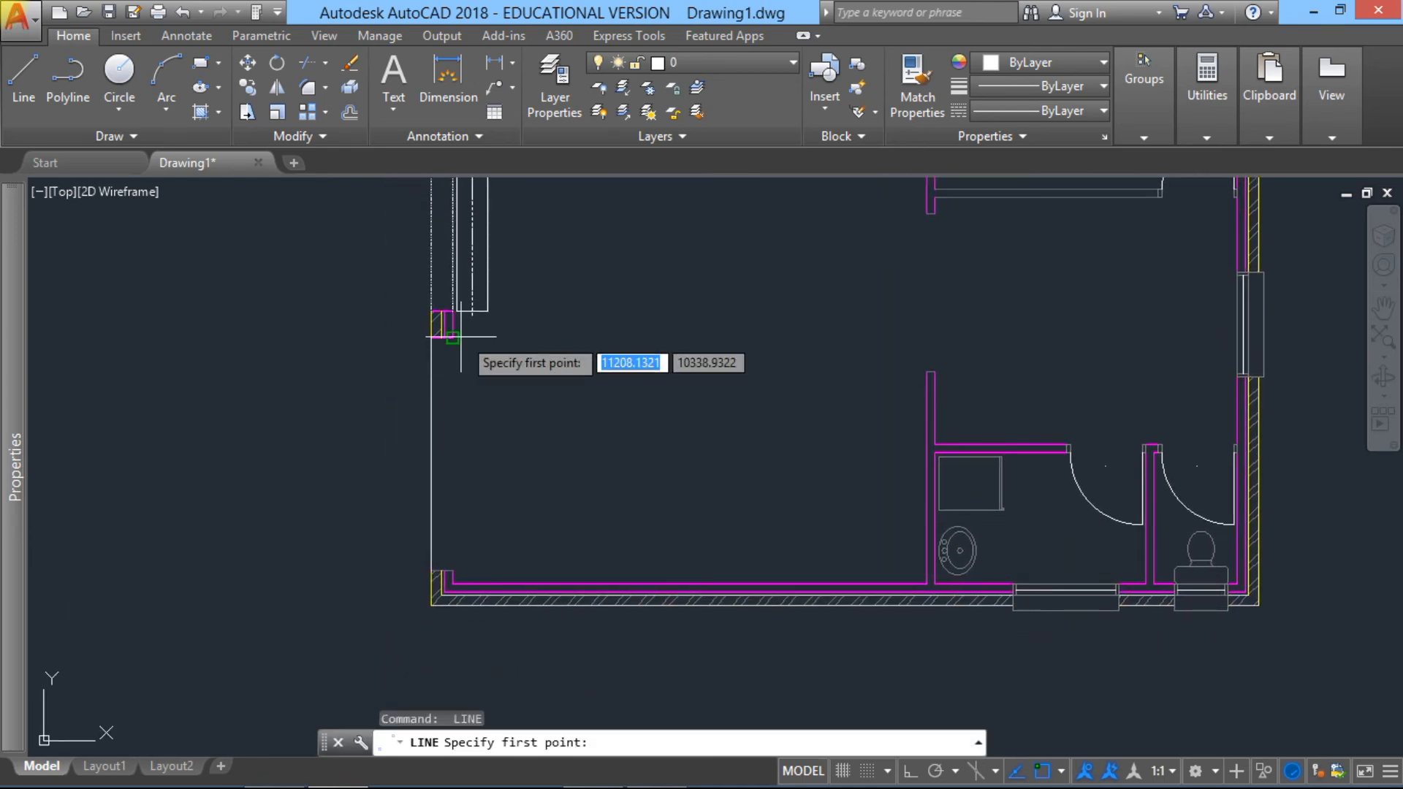
click(454, 337)
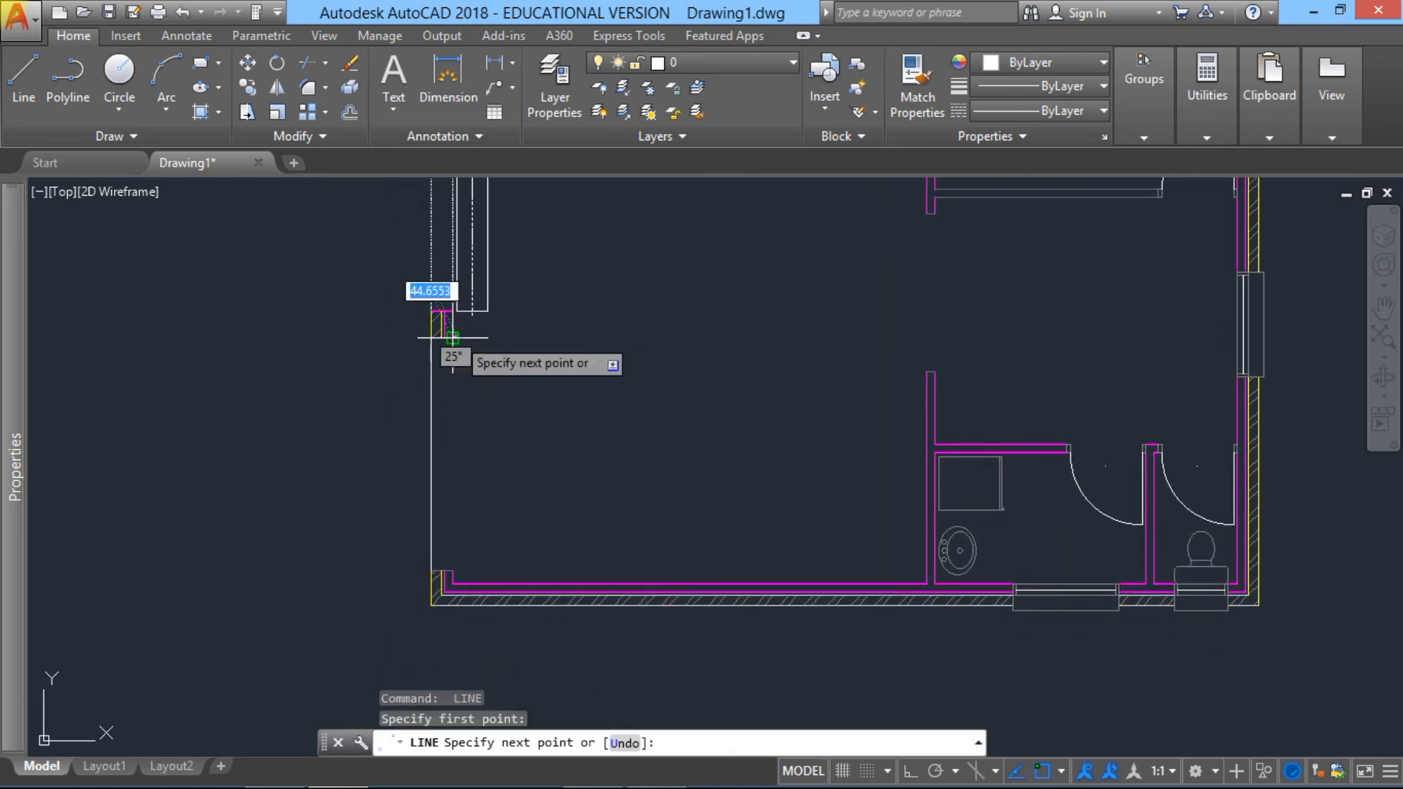
click(453, 571)
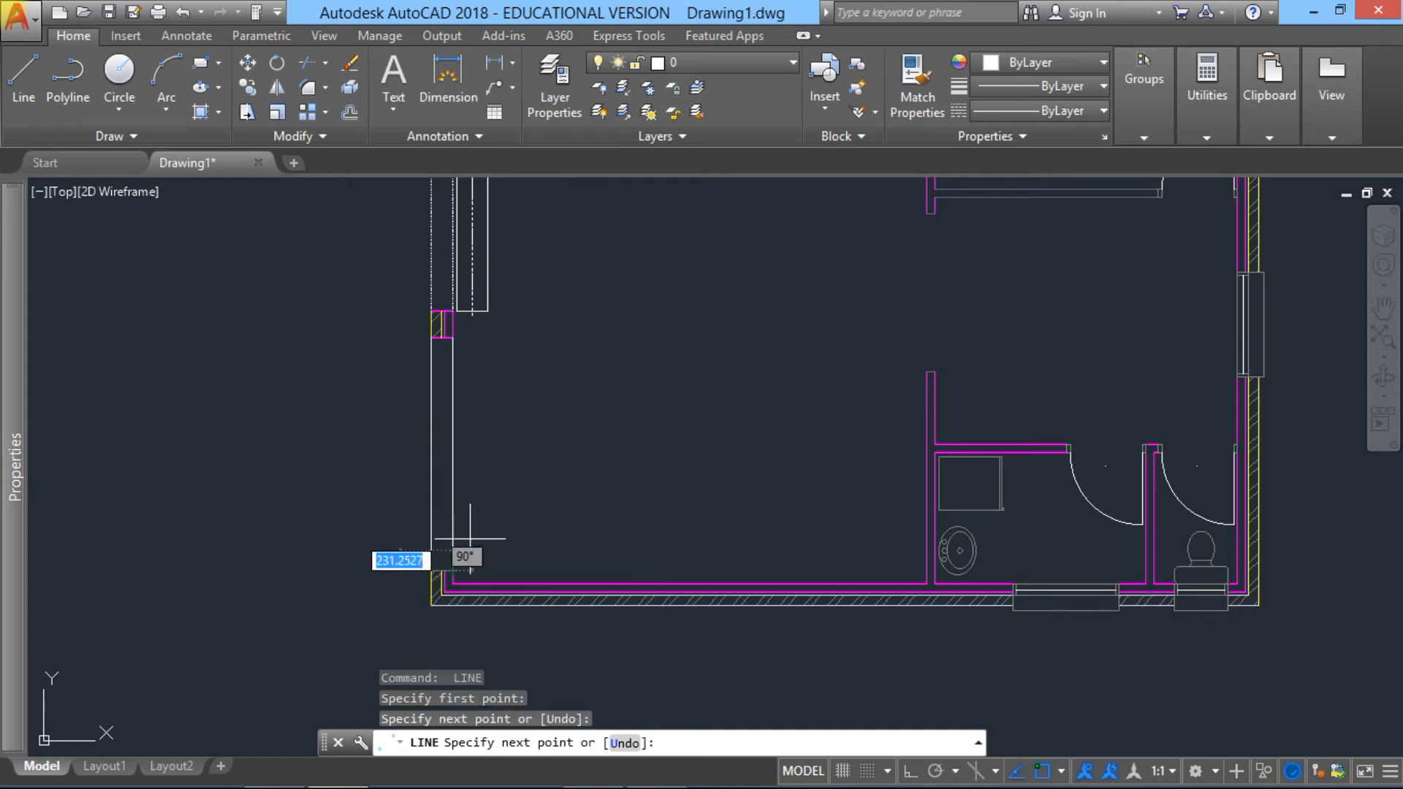
key(Return)
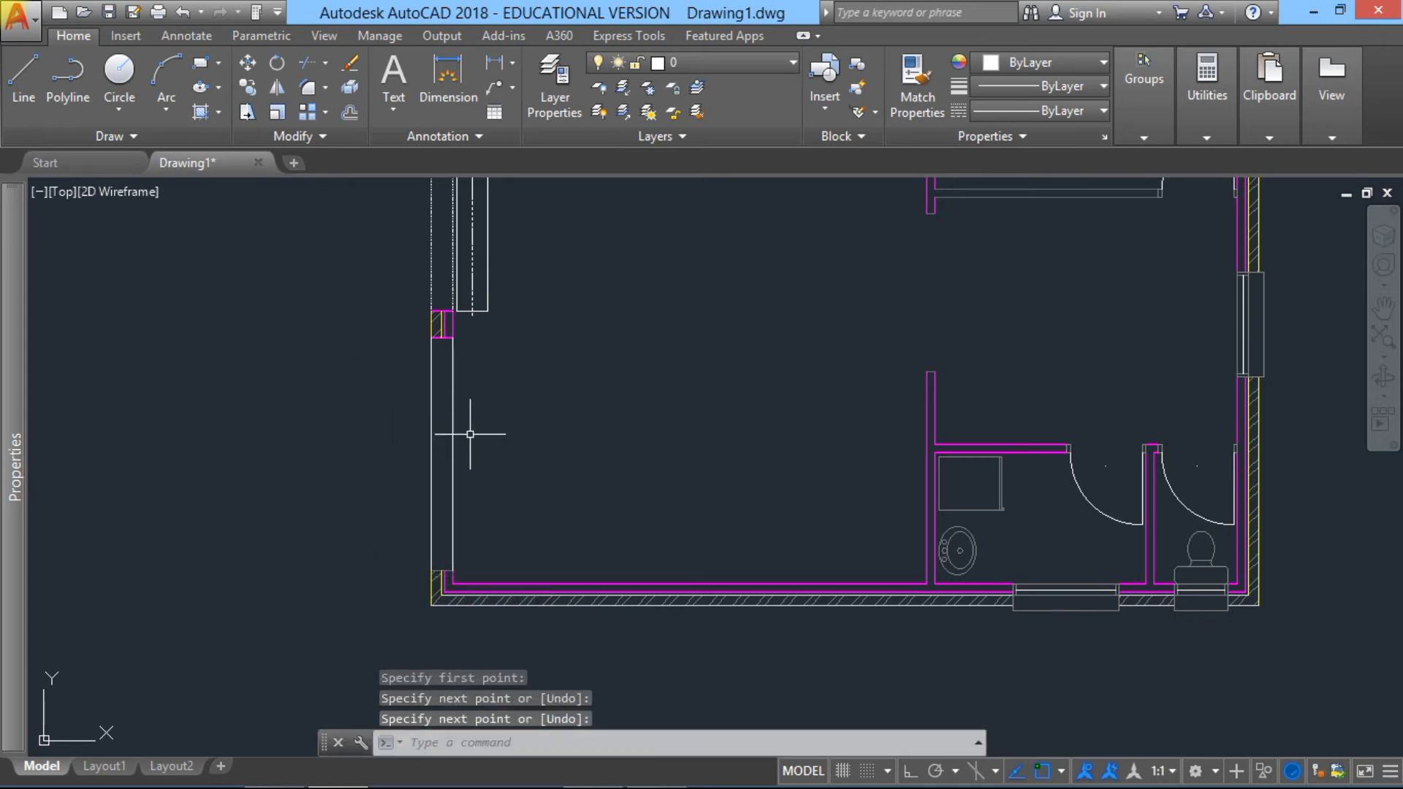
Step: Change the linetype of the two new lines across the lower left opening to dashed
click(486, 478)
click(307, 417)
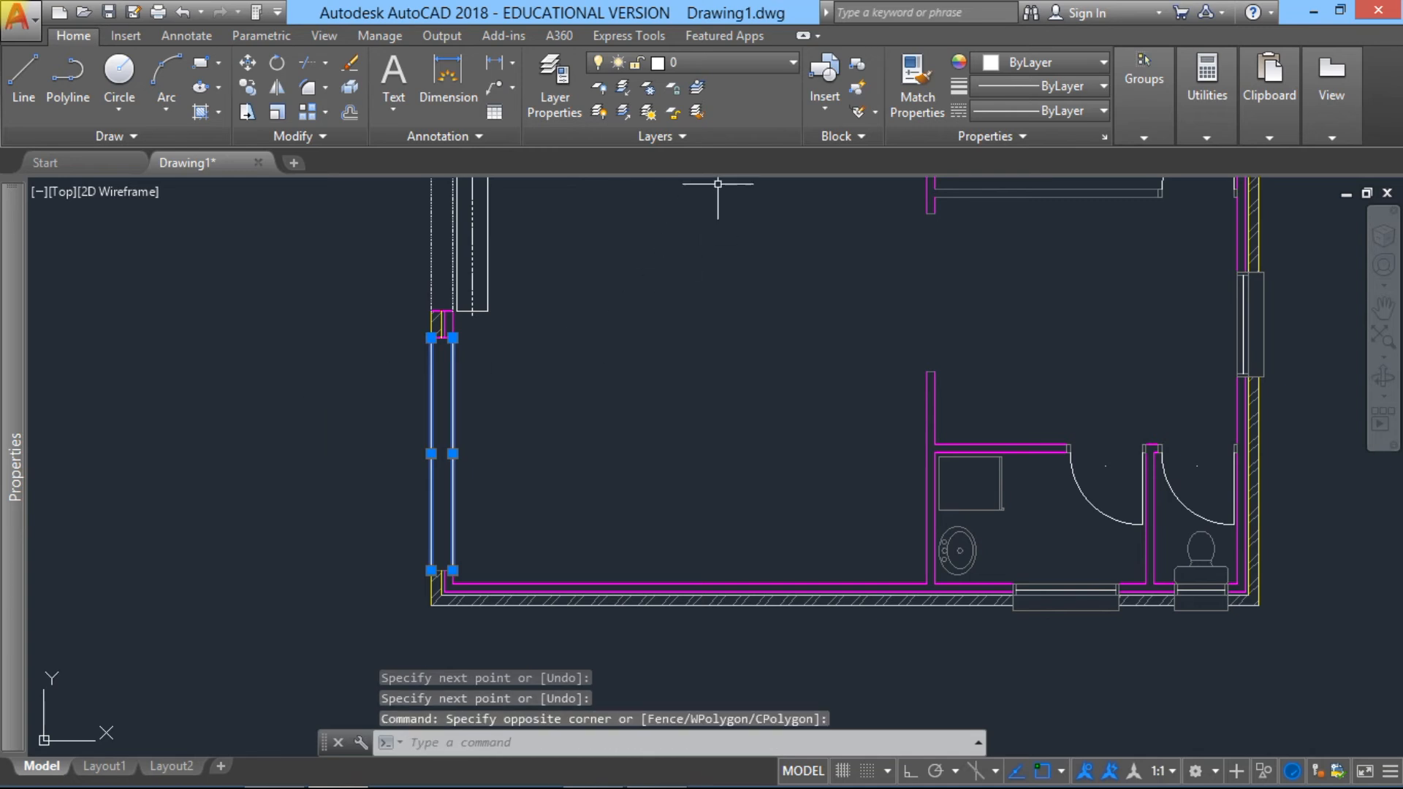
mouse_move(11, 349)
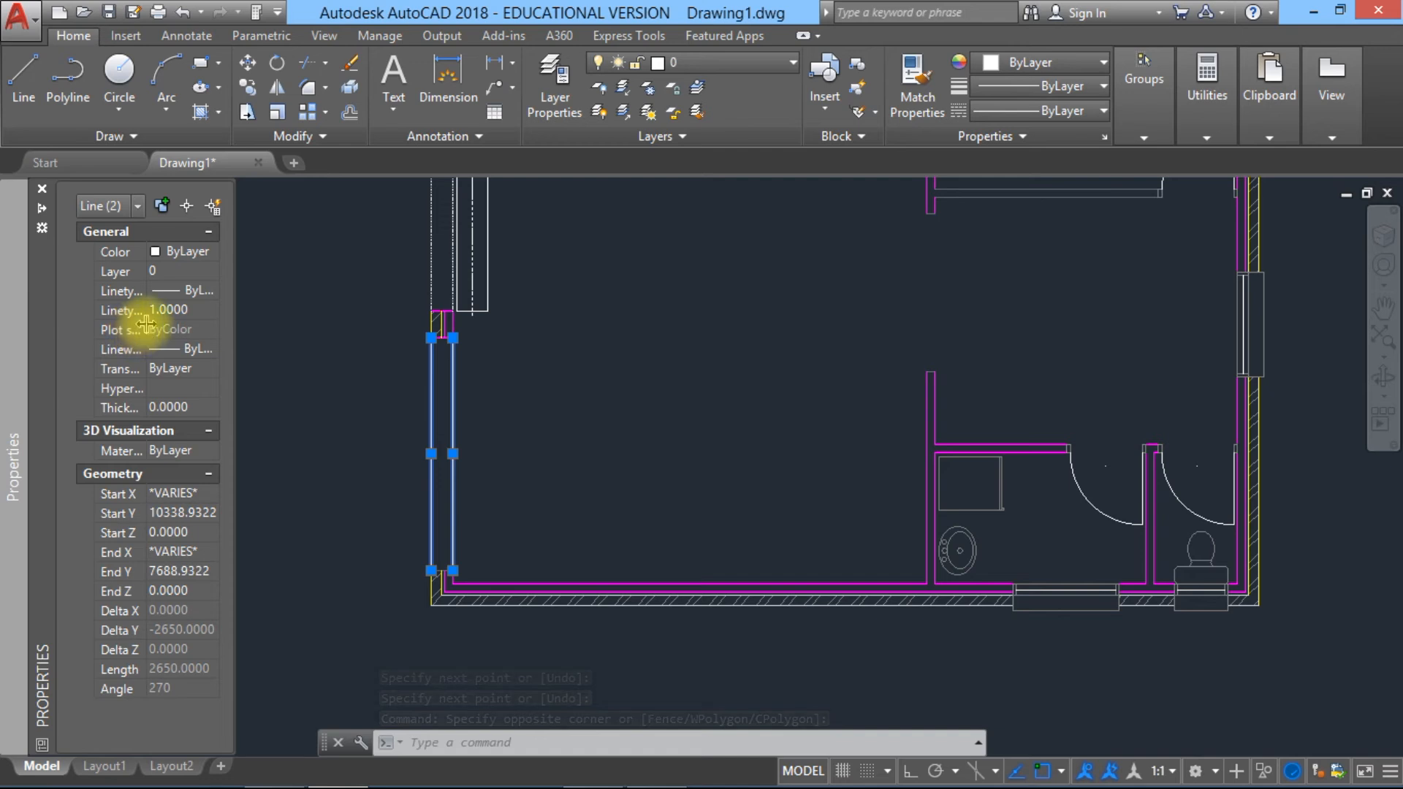
click(205, 292)
click(211, 291)
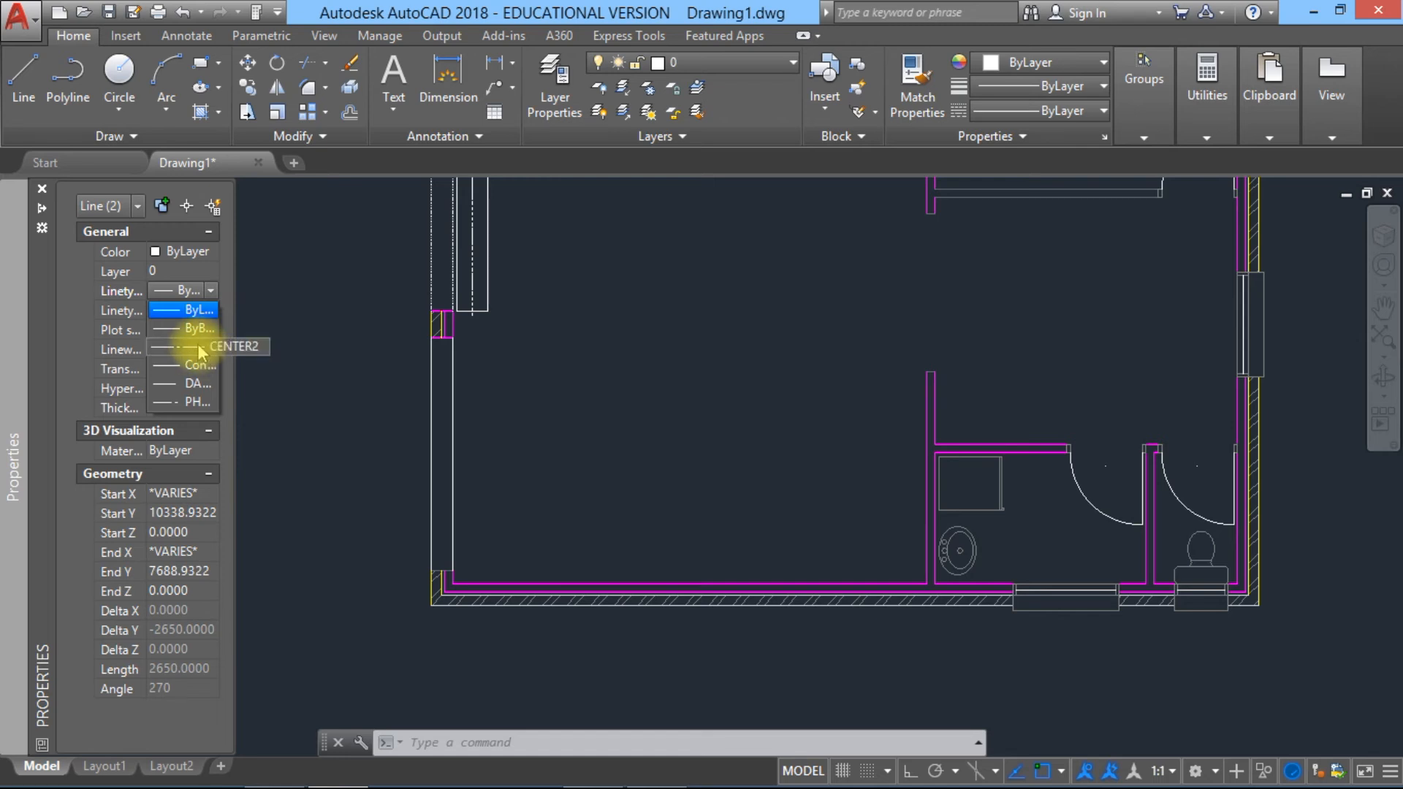
click(195, 383)
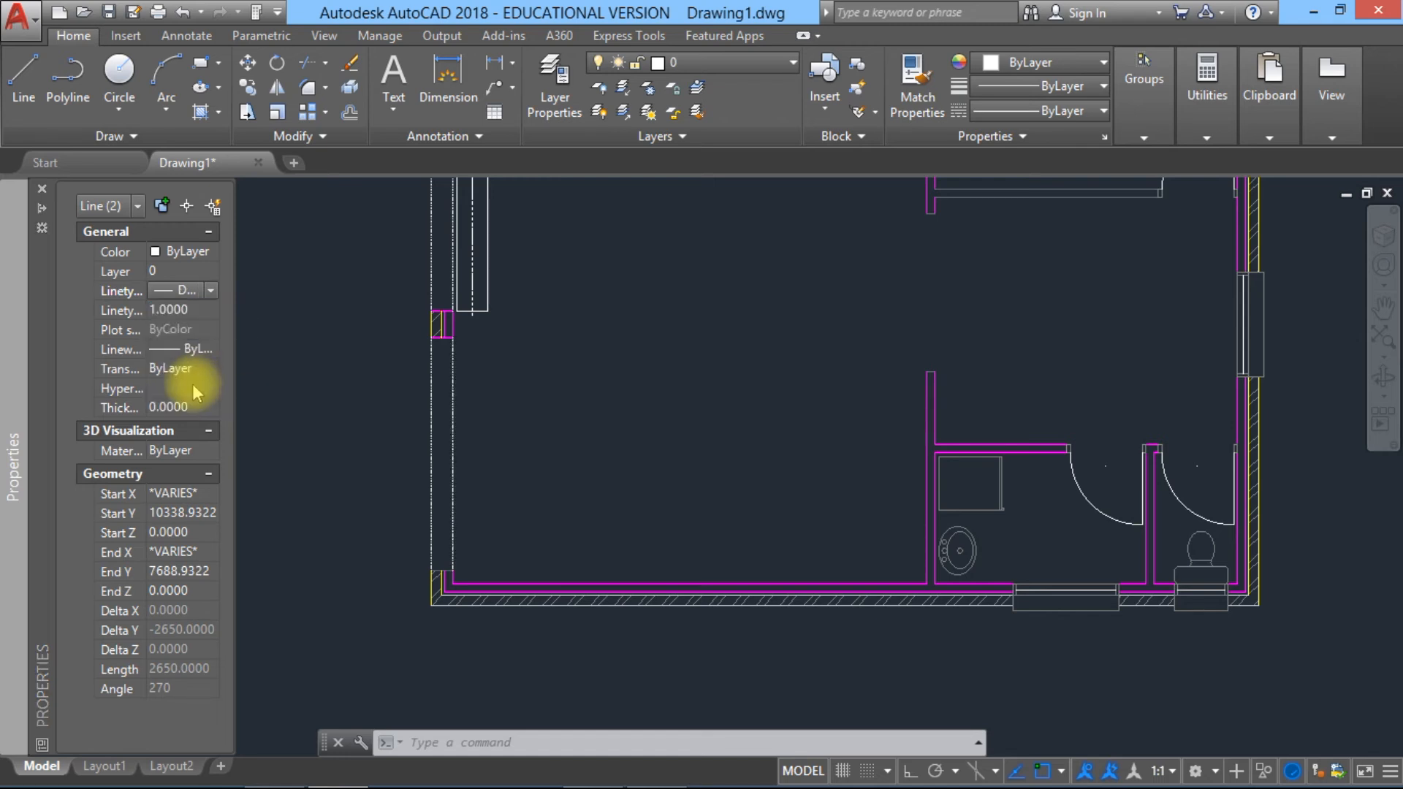
key(Escape)
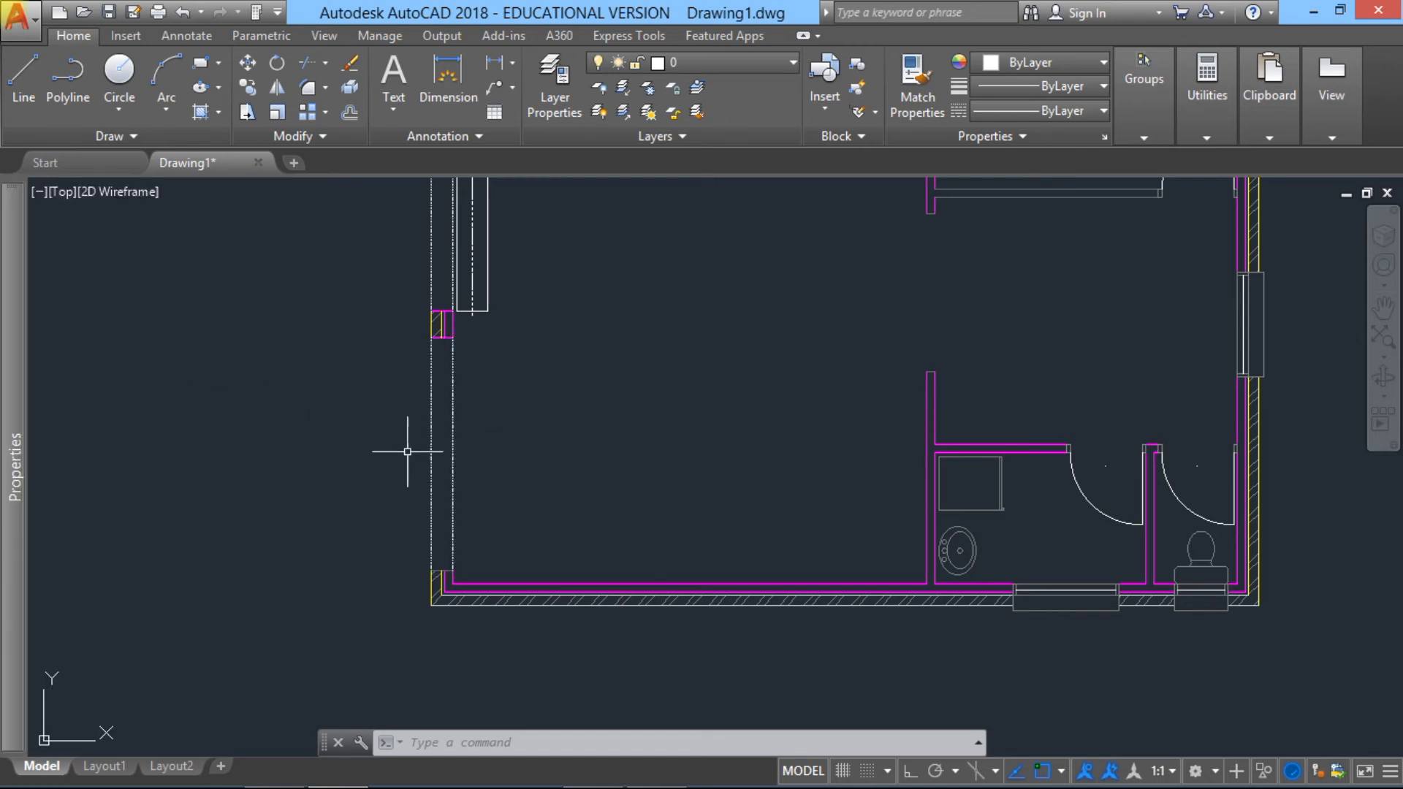
Step: Draw a 350 by 2650 rectangle inside the lower left opening, starting 50 in from the inner wall corner at the upper jamb
scroll(464, 362, up, 2)
scroll(464, 360, down, 2)
mouse_move(464, 361)
middle_down()
mouse_move(344, 357)
mouse_move(364, 592)
mouse_move(375, 441)
mouse_move(379, 480)
middle_up()
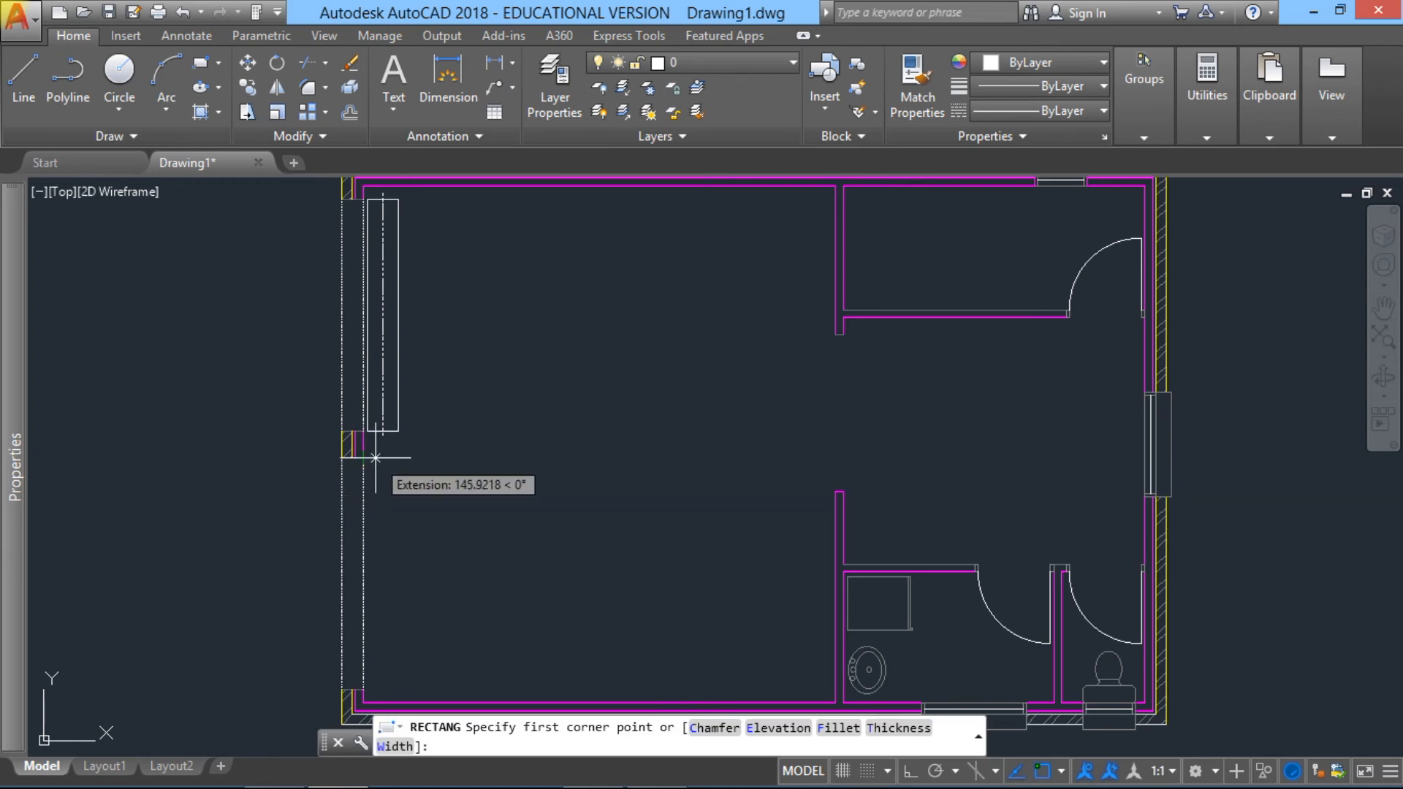
text(50)
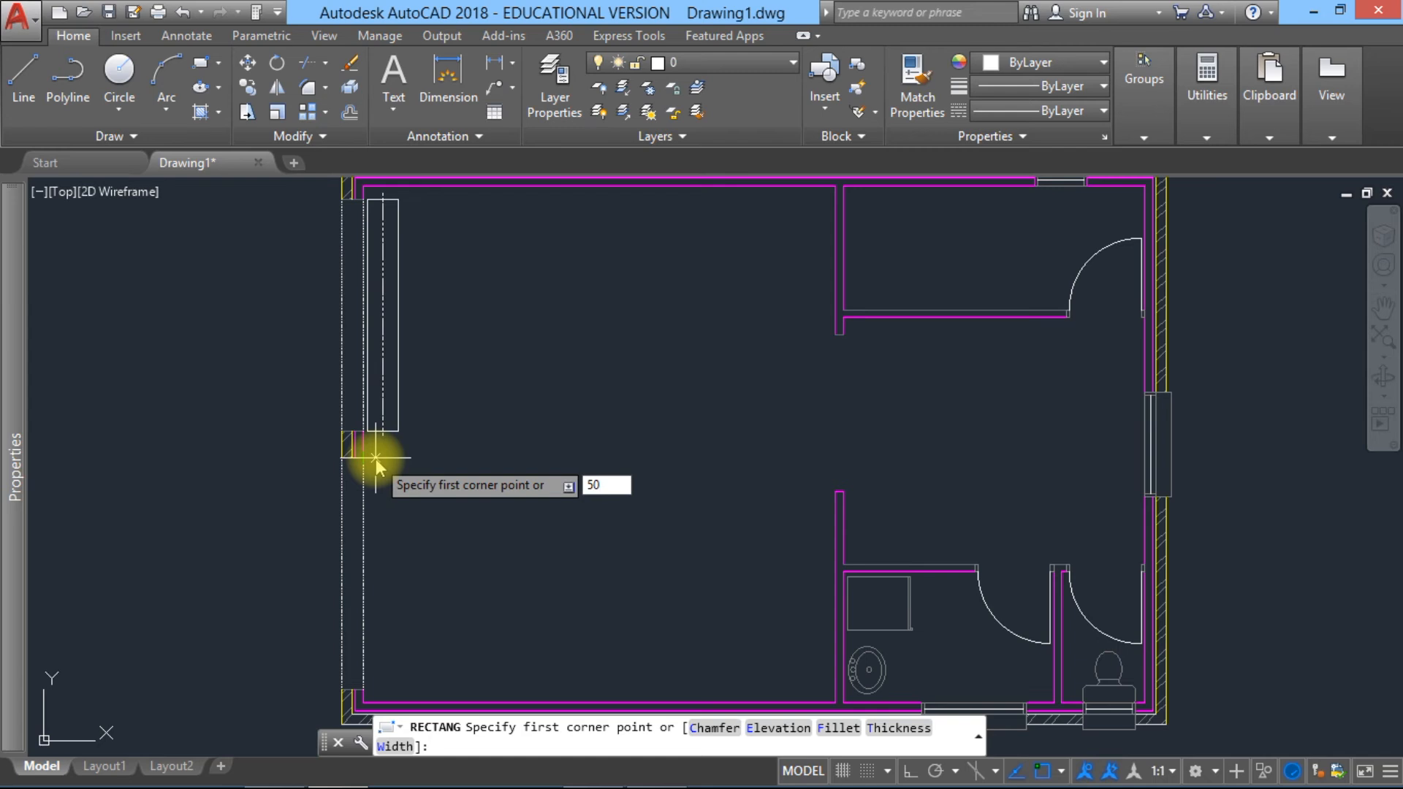
key(Return)
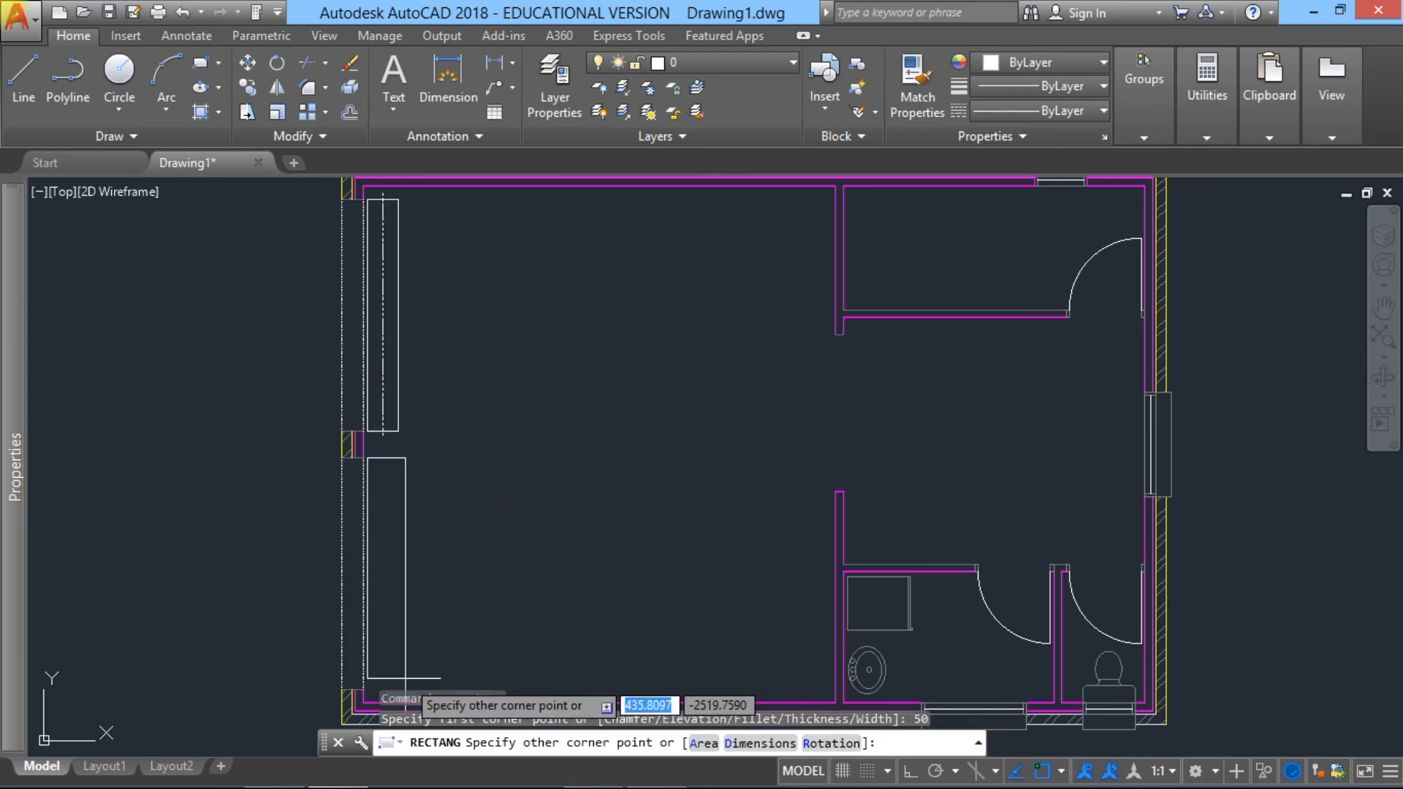
mouse_move(400, 685)
middle_down()
mouse_move(415, 533)
mouse_move(407, 657)
middle_up()
scroll(416, 533, up, 2)
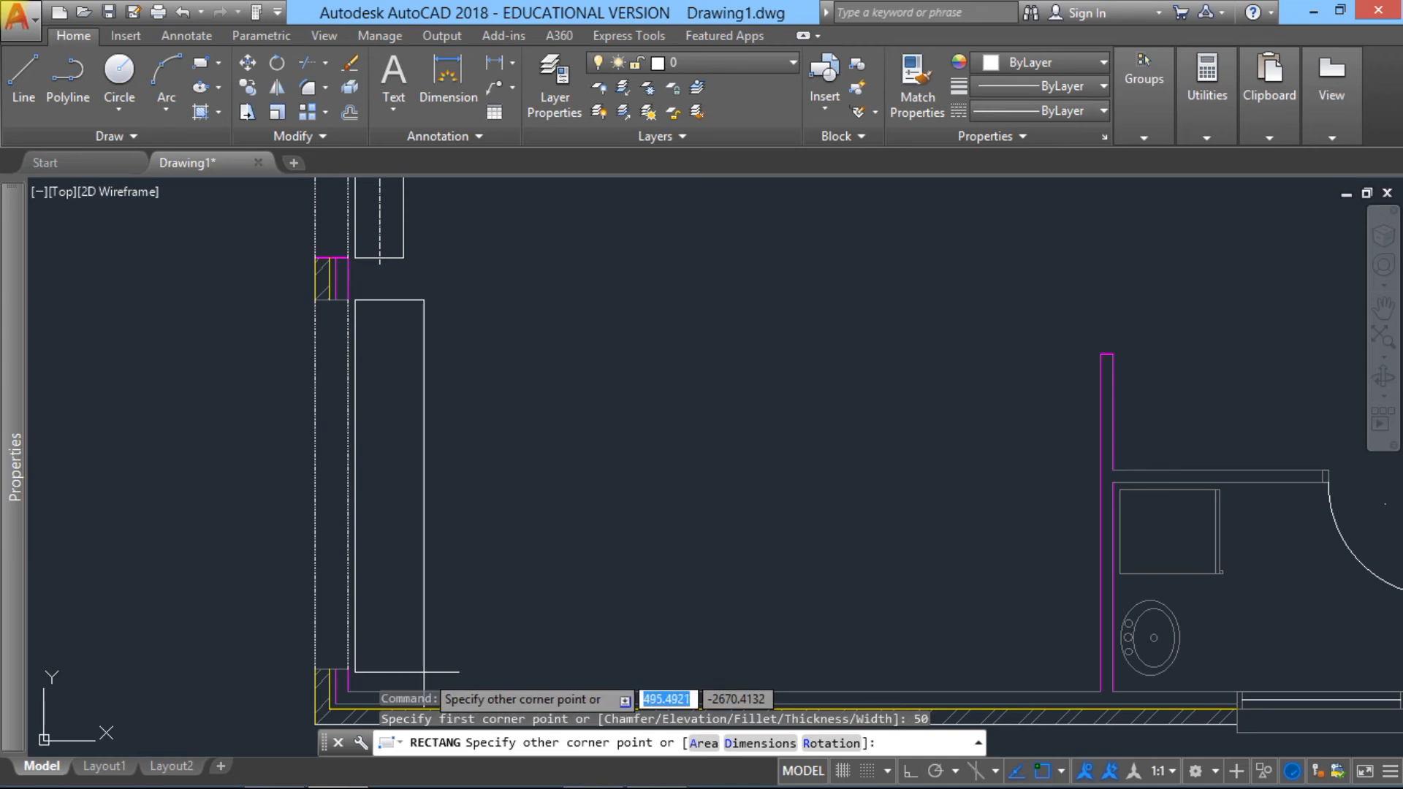
text(350)
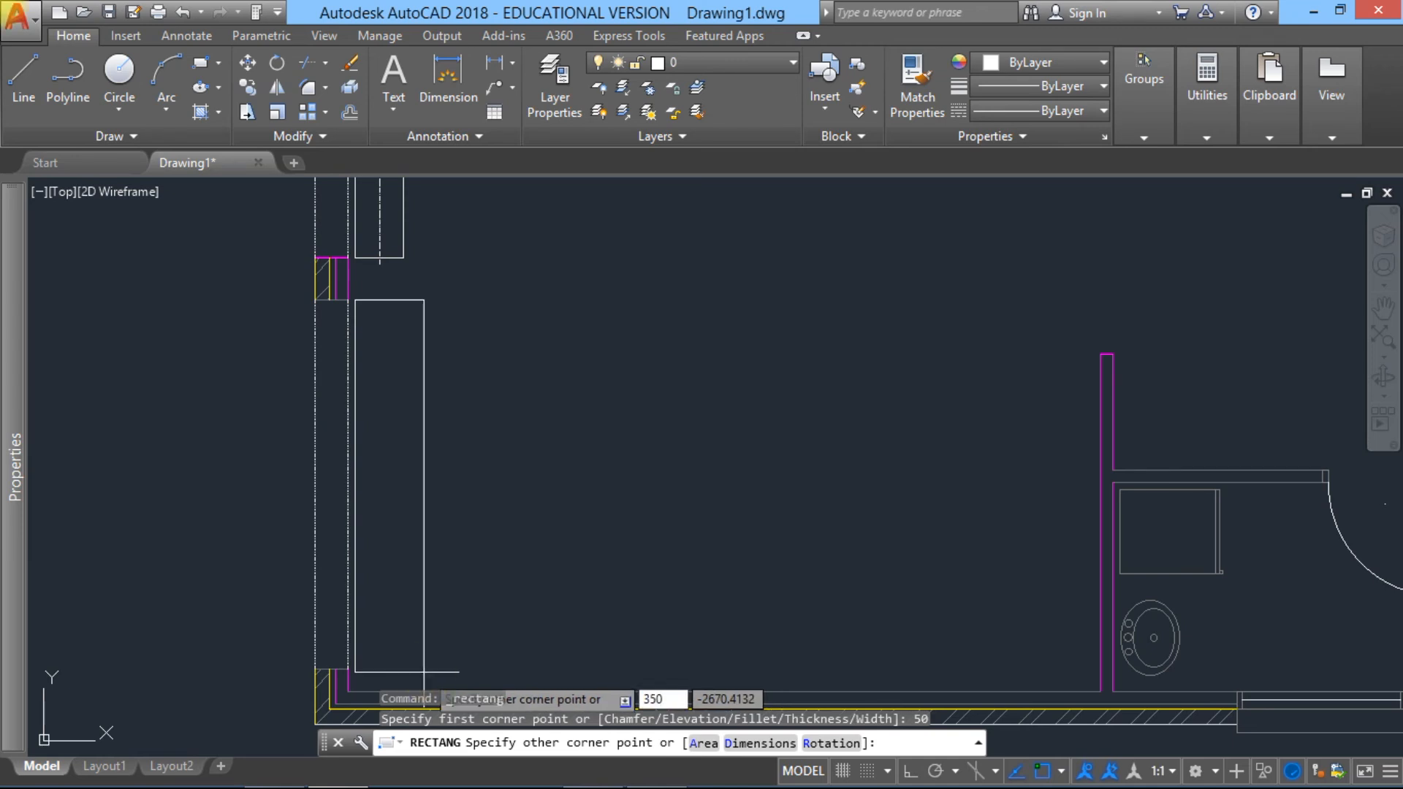
key(Tab)
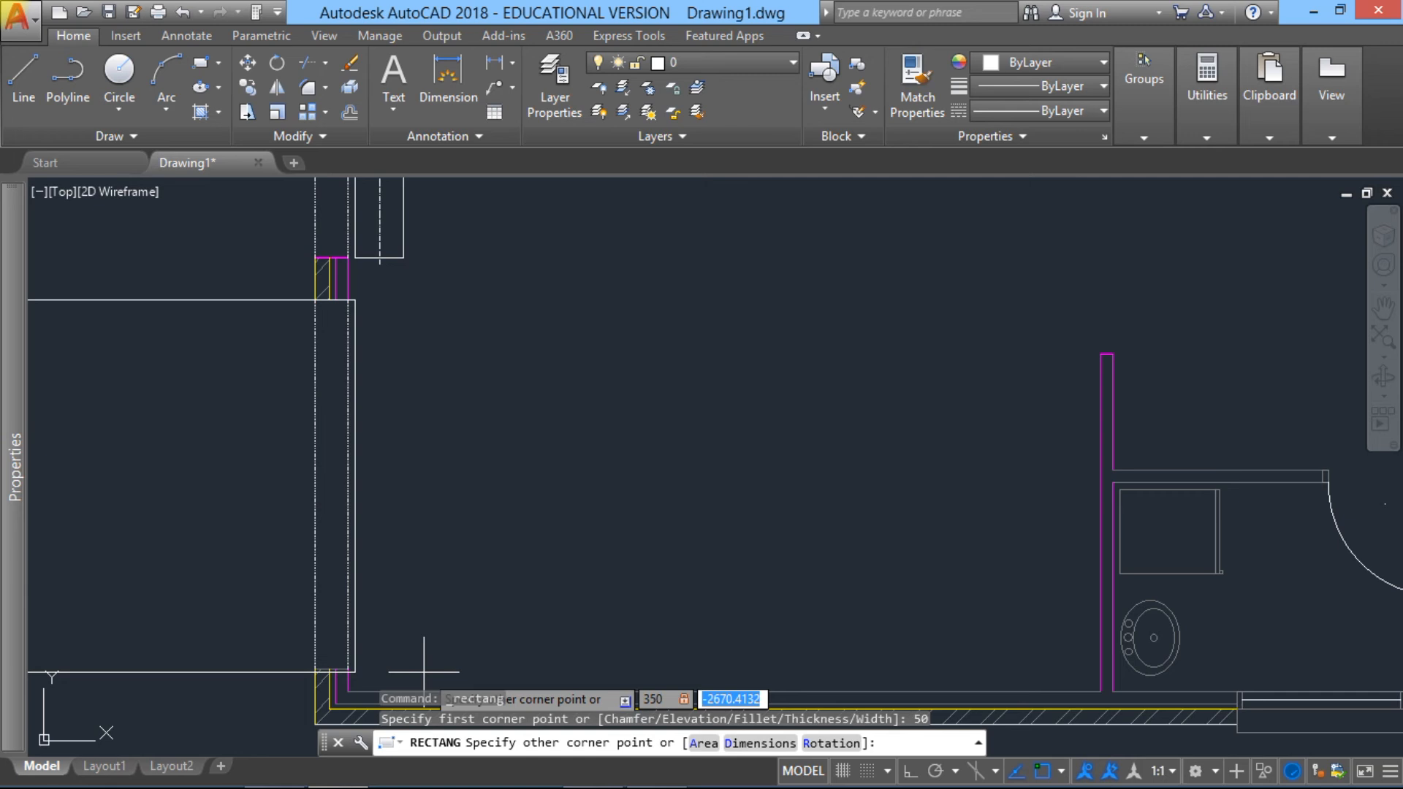
text(26)
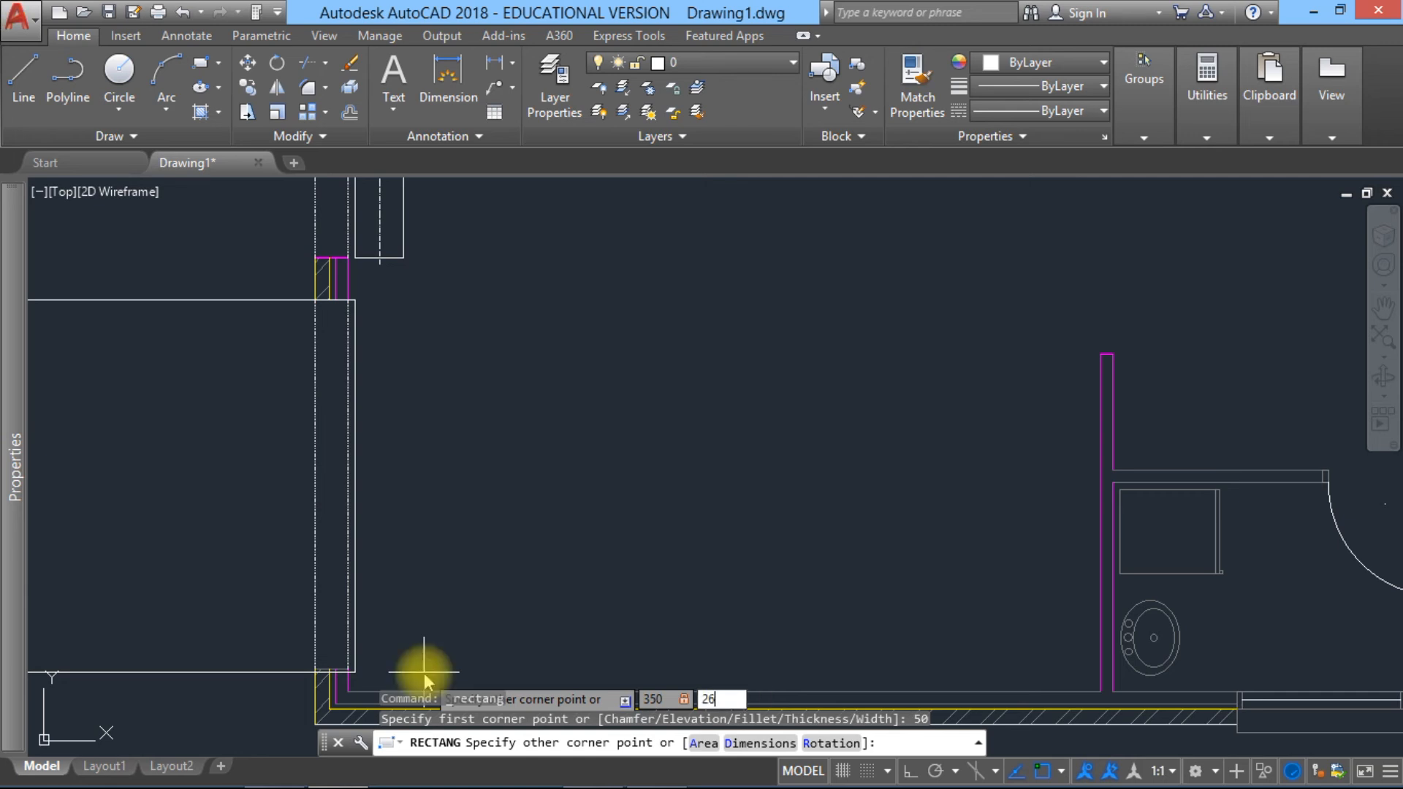
text(5)
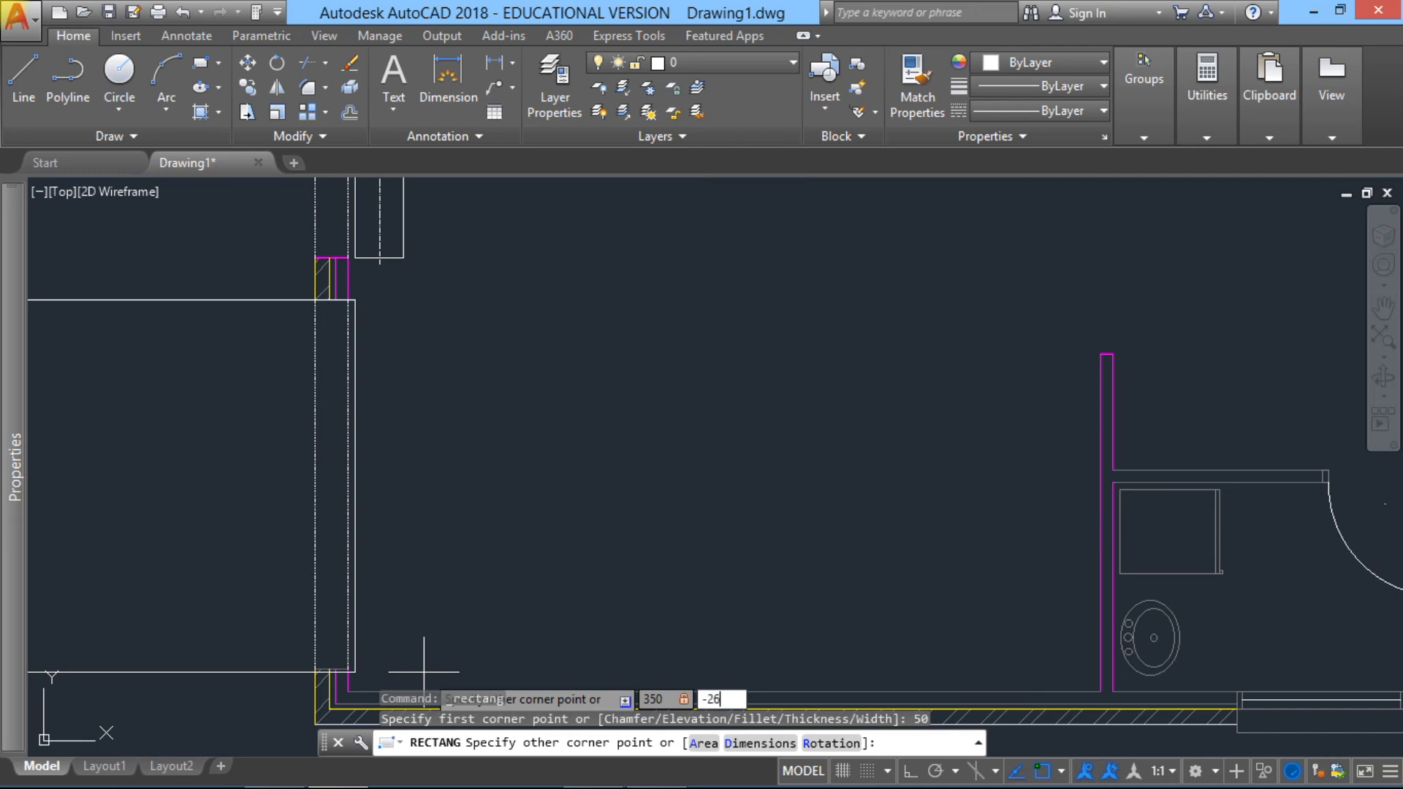
text(0)
key(Return)
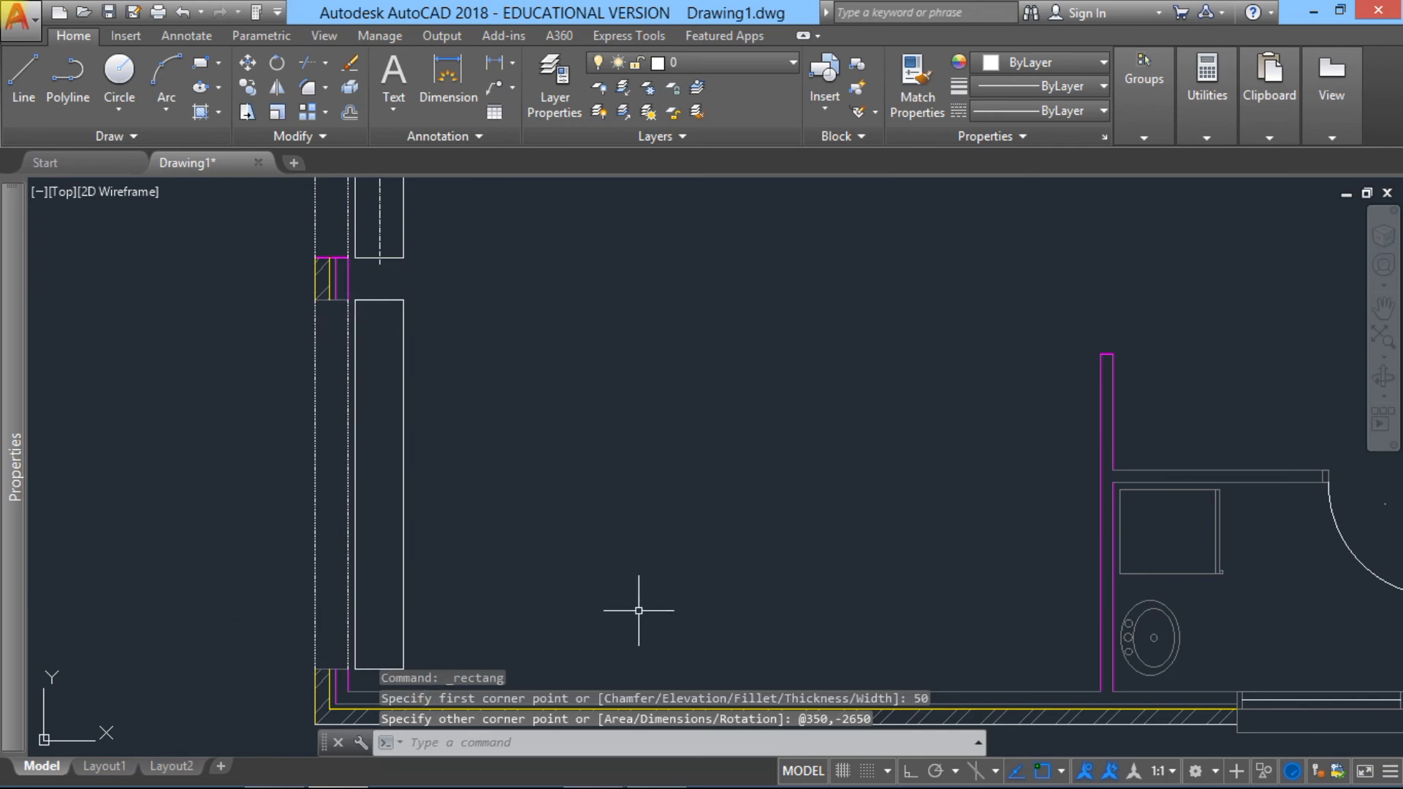
Step: Draw a vertical centre line through the new lower rectangle, from its top edge's midpoint to its bottom edge's midpoint
scroll(603, 496, down, 2)
middle_drag(597, 503, 511, 497)
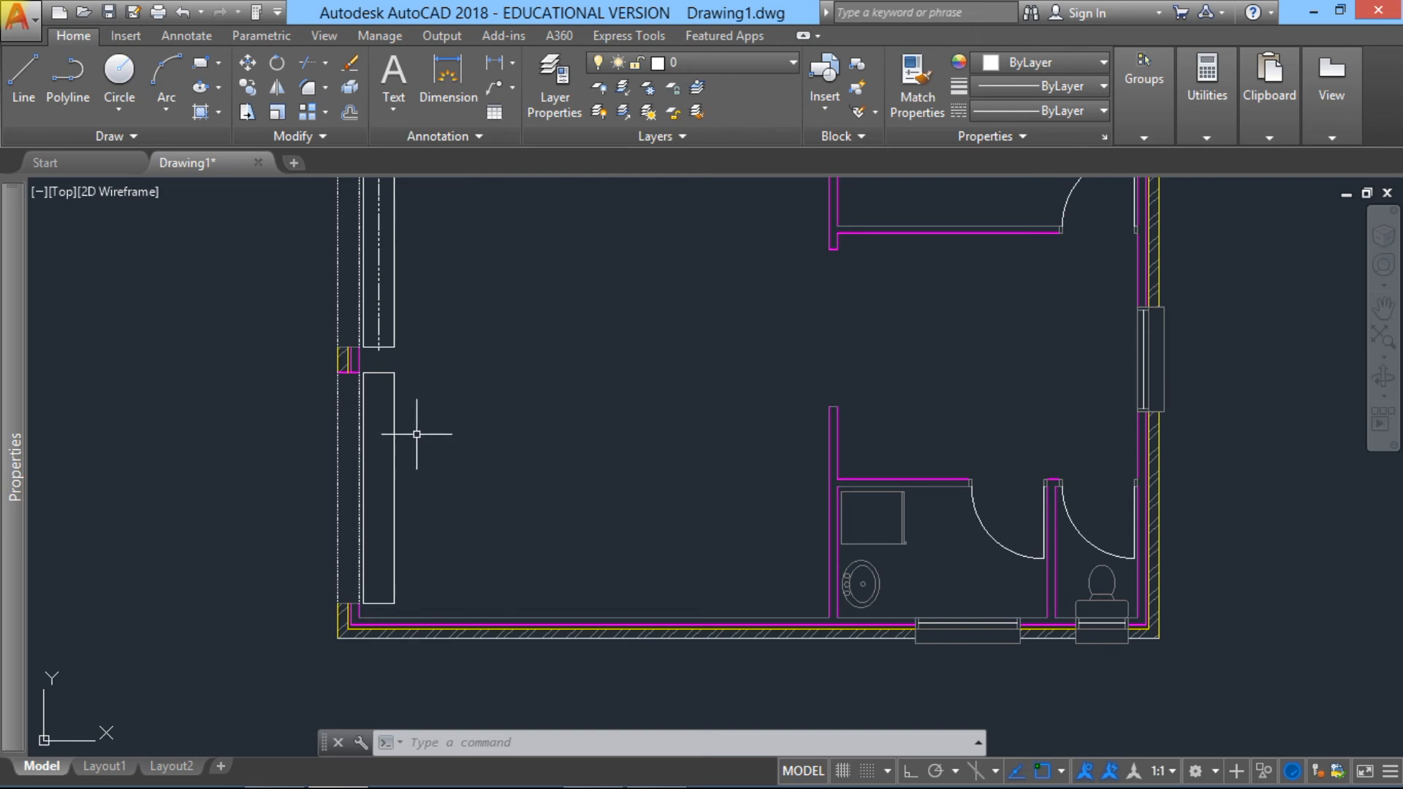
scroll(386, 372, up, 2)
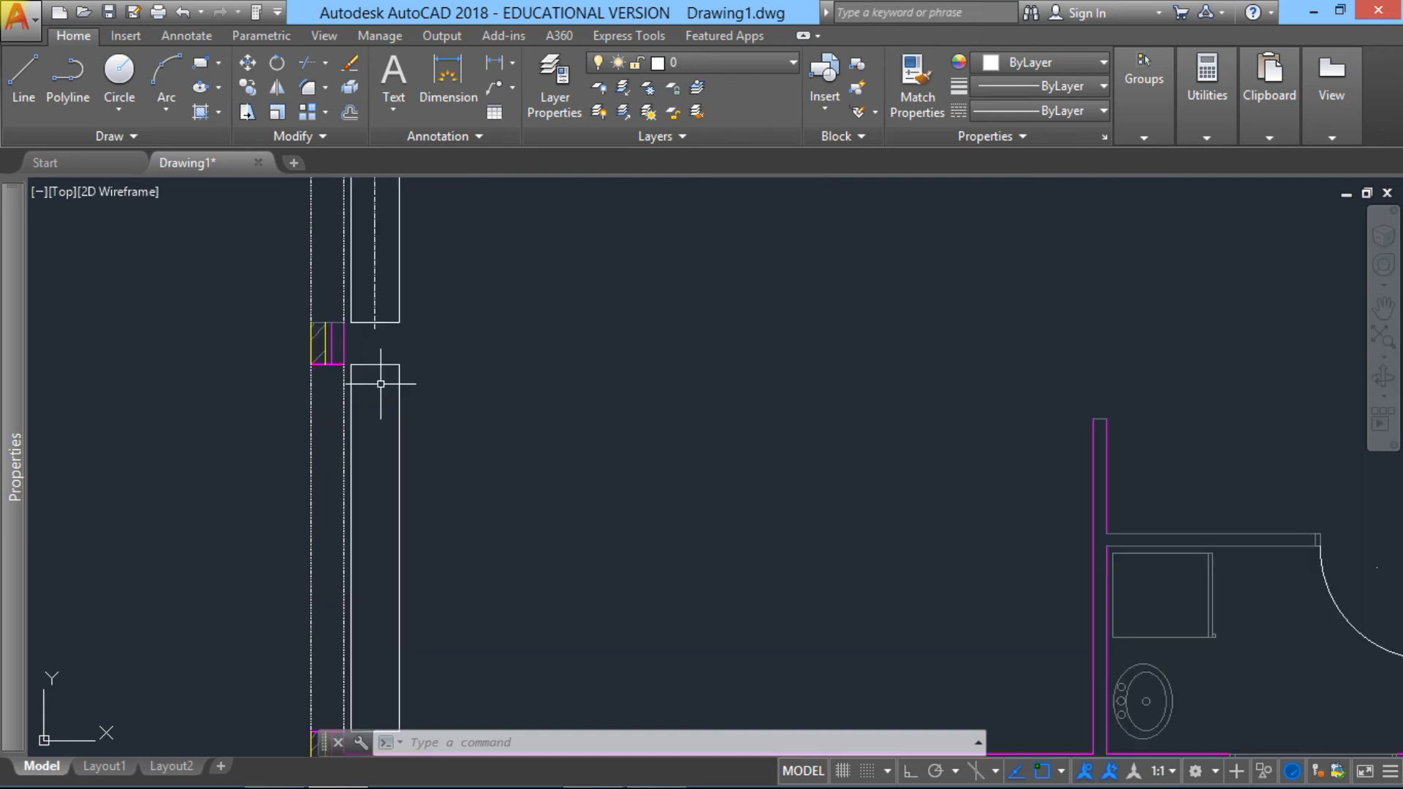
text(l)
key(Return)
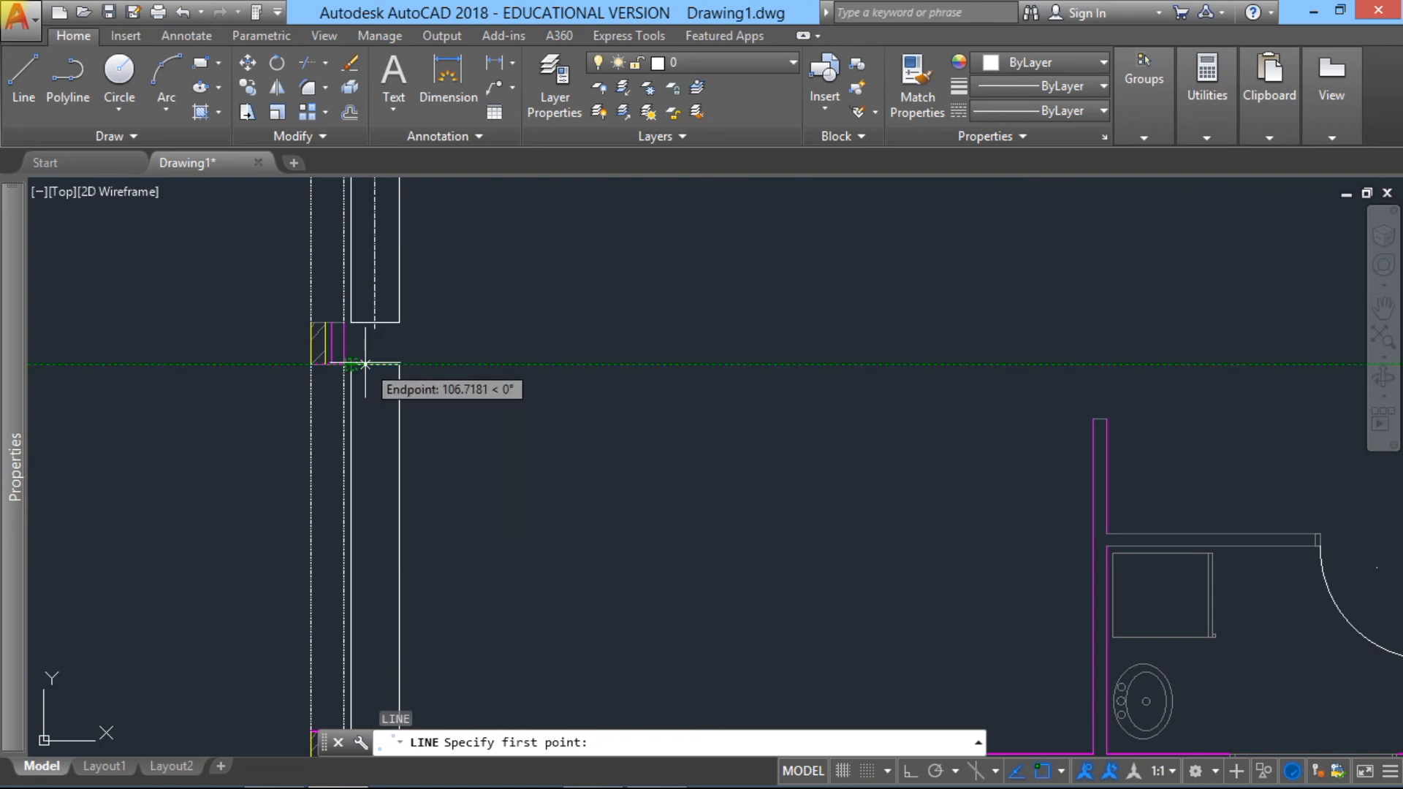
text(mid)
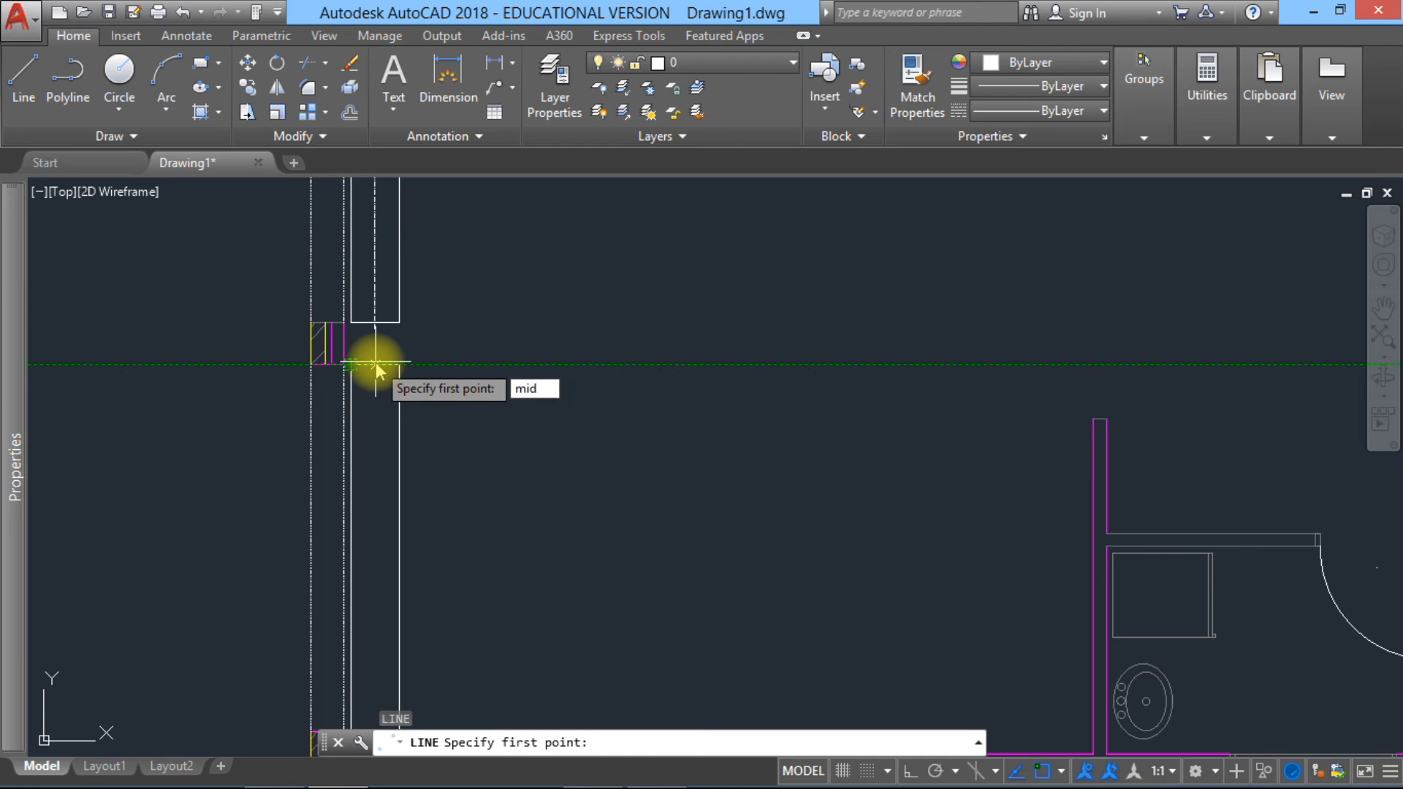
key(Return)
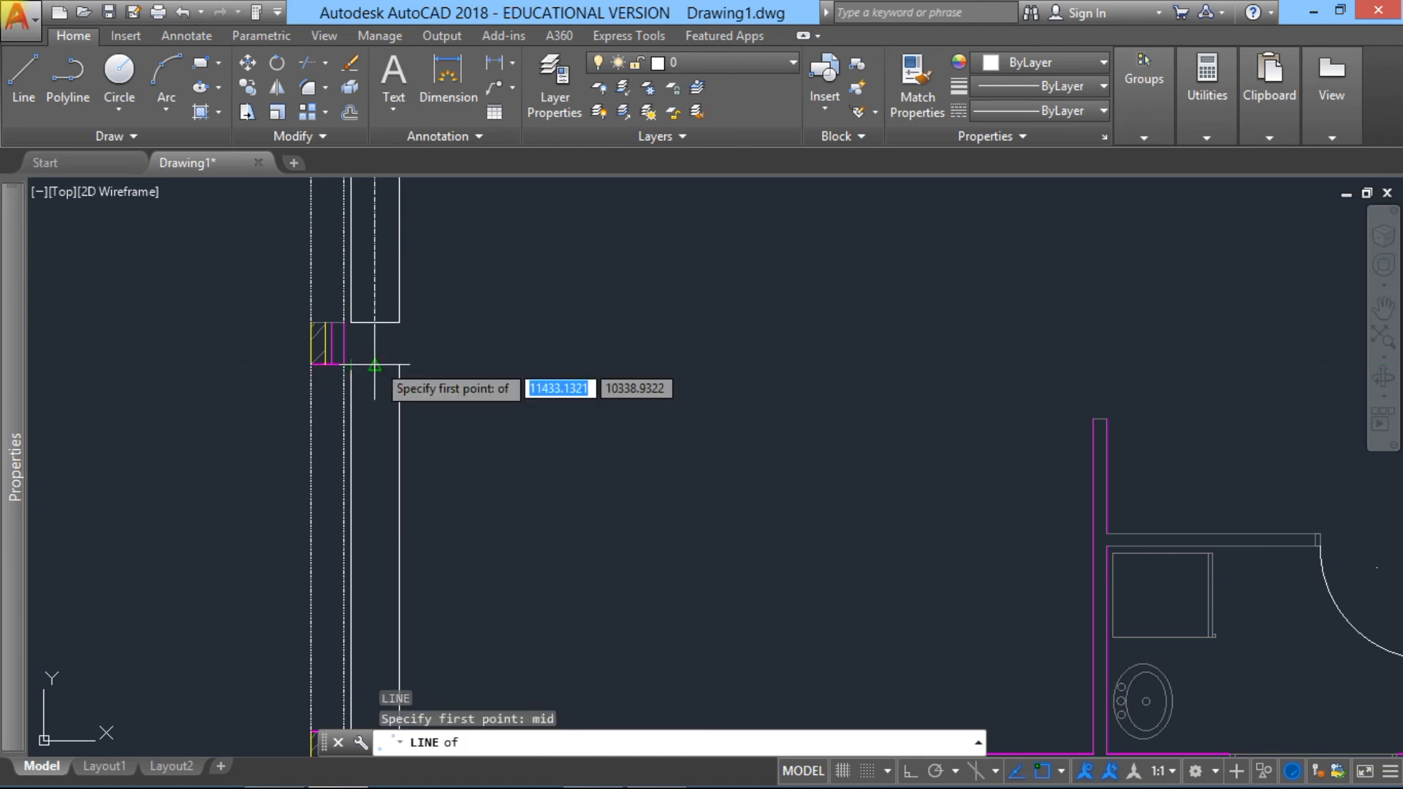
click(374, 364)
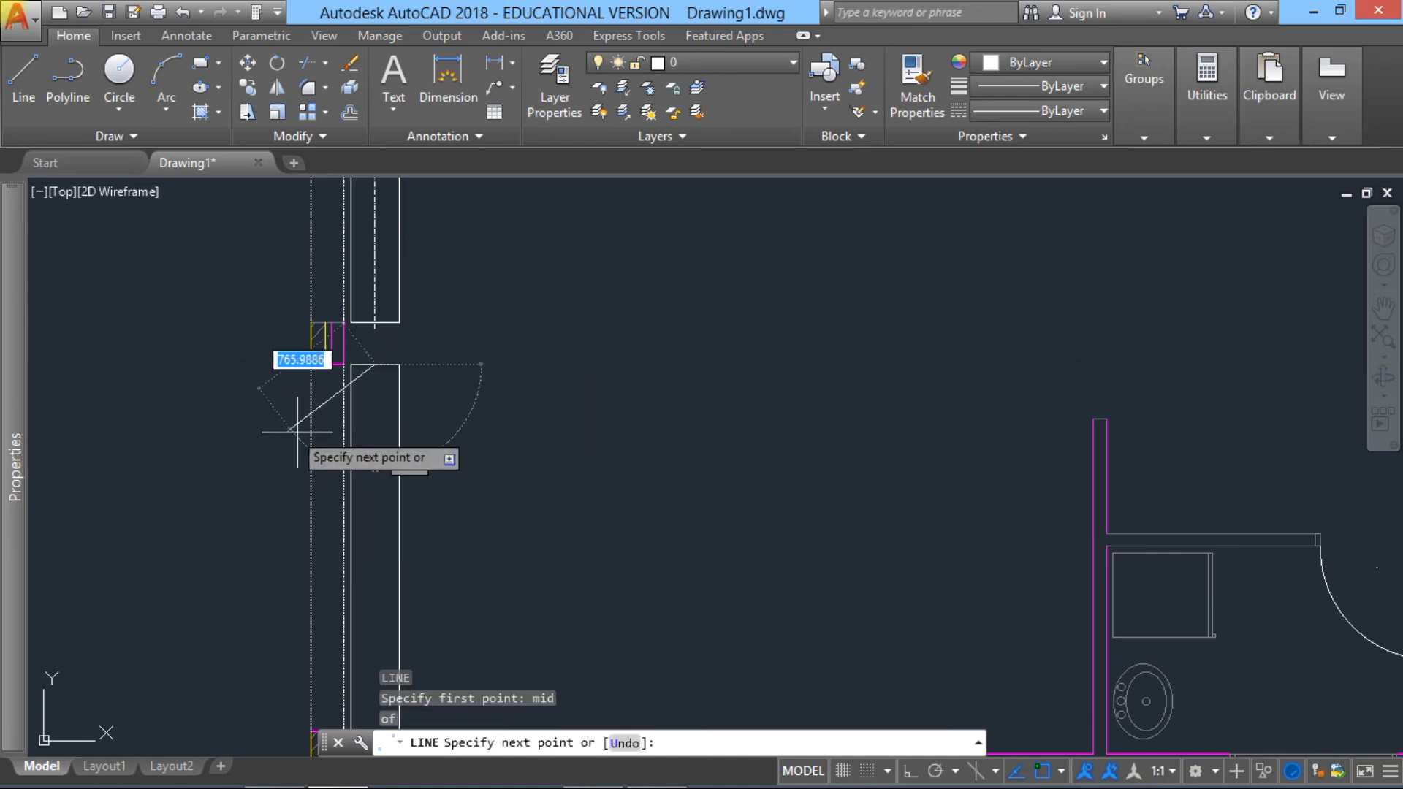
scroll(351, 475, down, 2)
middle_drag(357, 440, 424, 271)
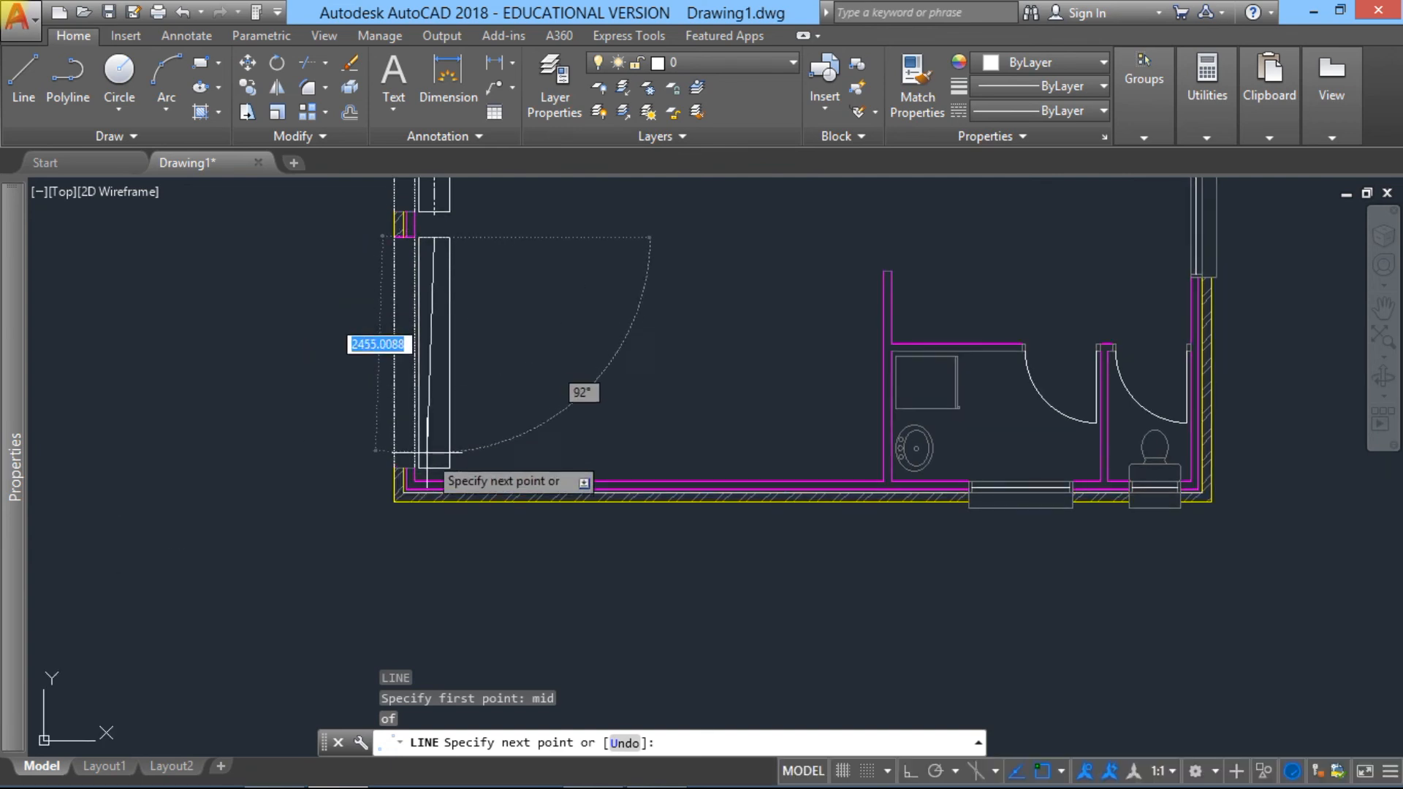
scroll(434, 460, up, 5)
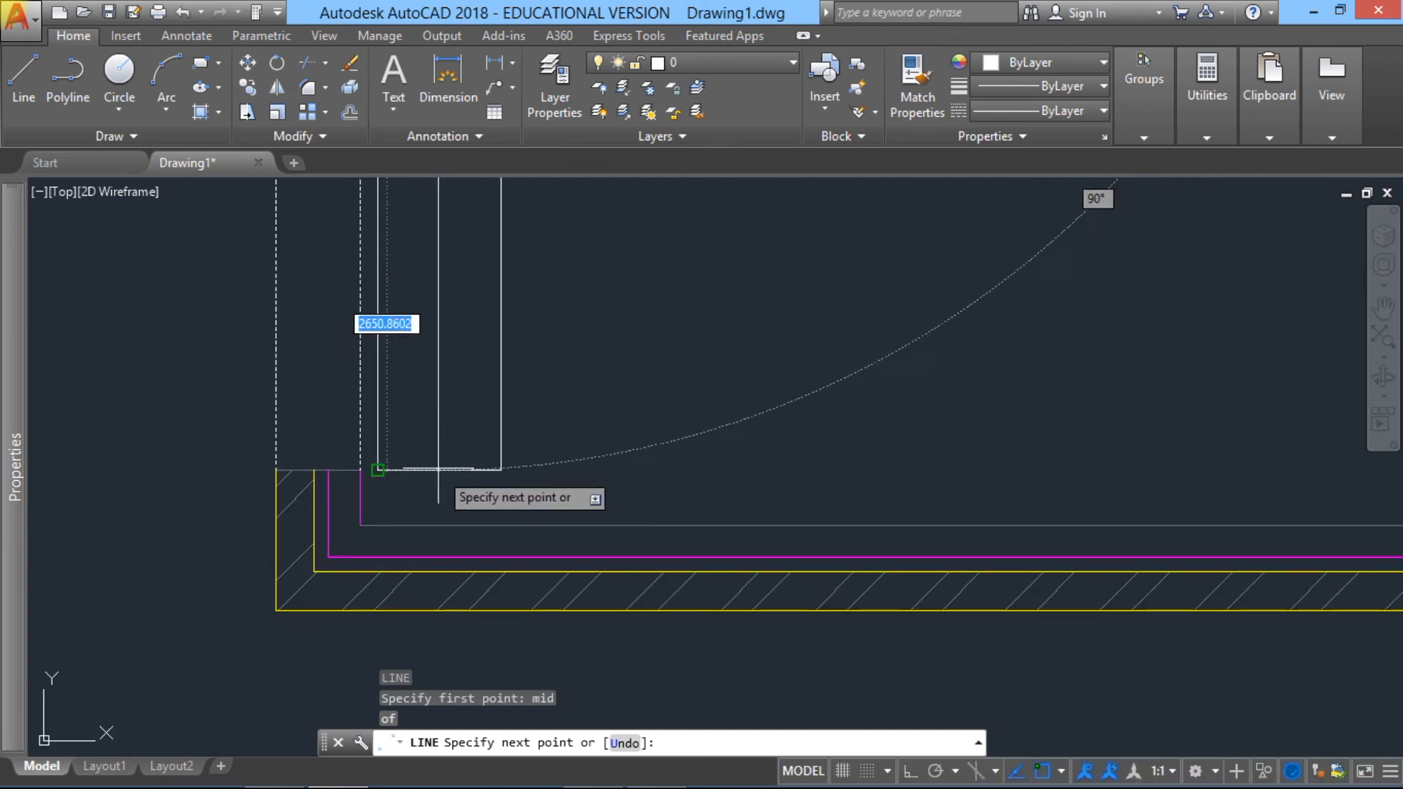
text(mid)
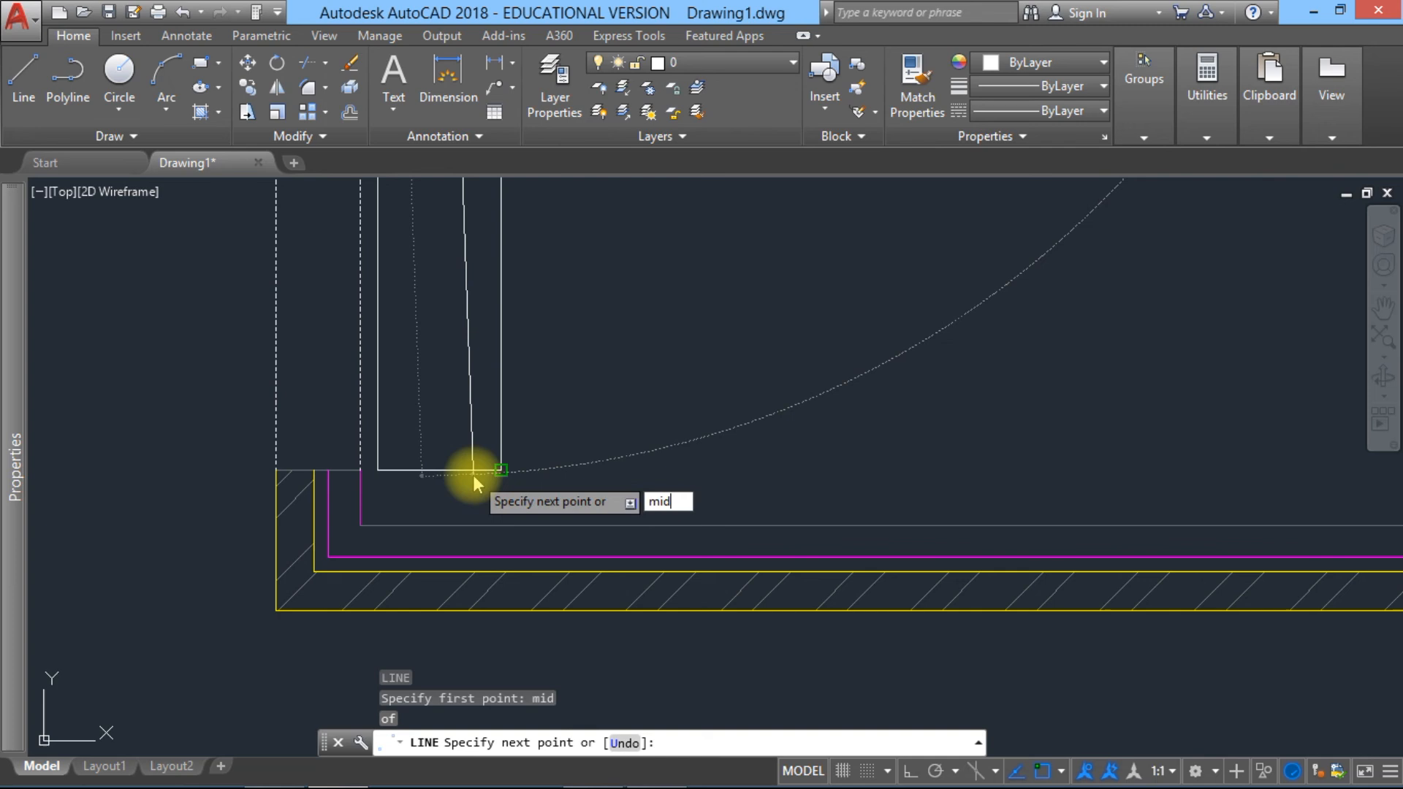
key(Return)
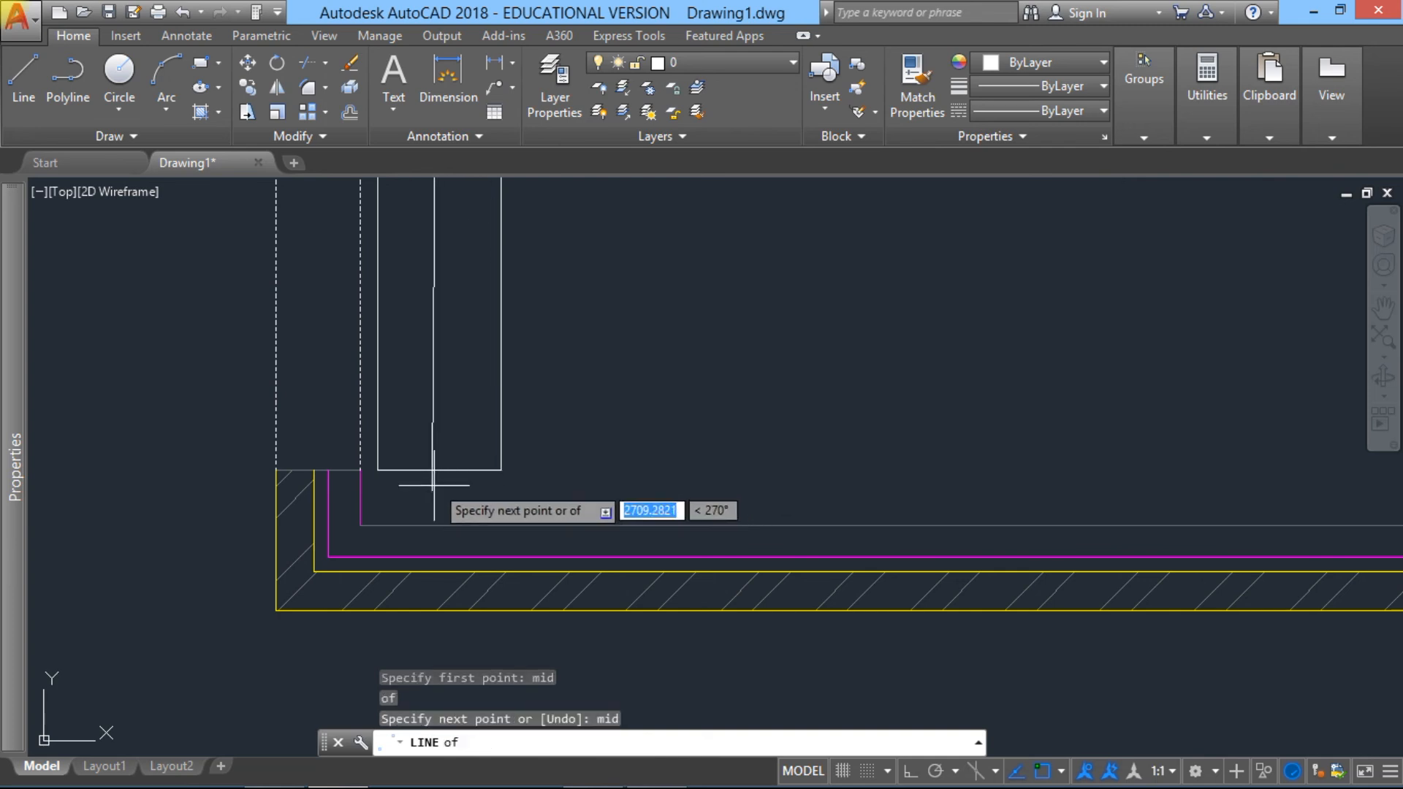
click(439, 470)
key(Escape)
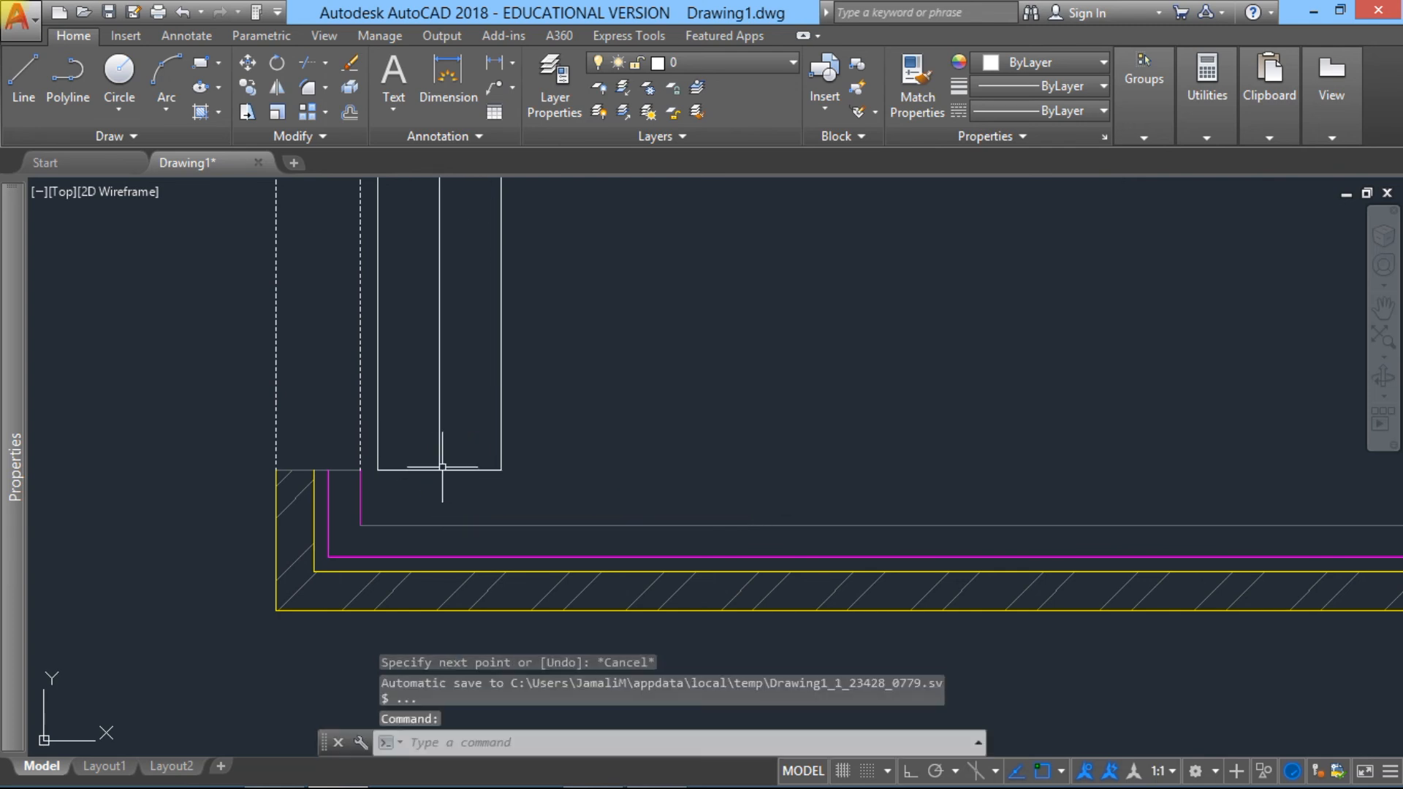
Step: Stretch the upper end of the lower rectangle's centre line 50 beyond the top edge
scroll(443, 581, down, 4)
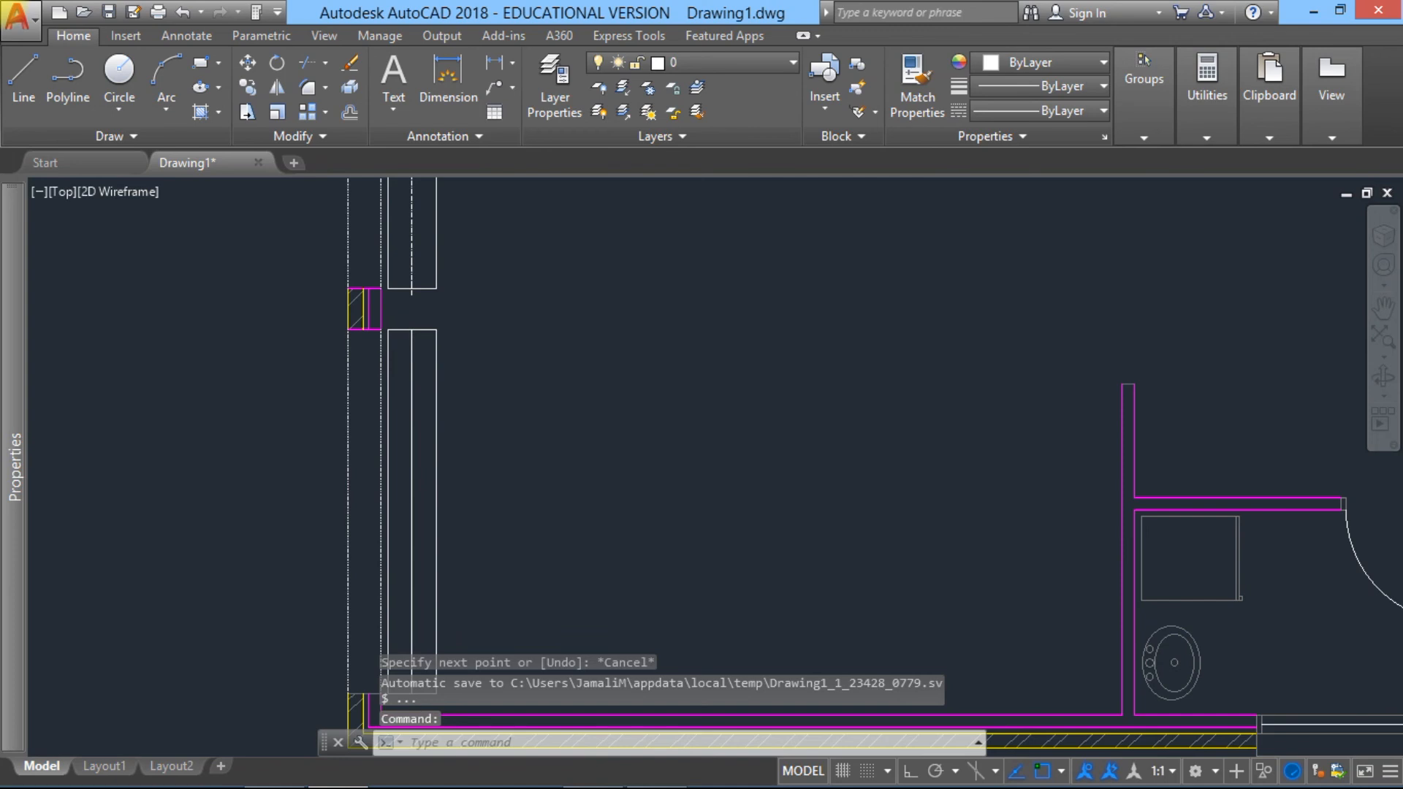
scroll(408, 350, up, 4)
click(418, 307)
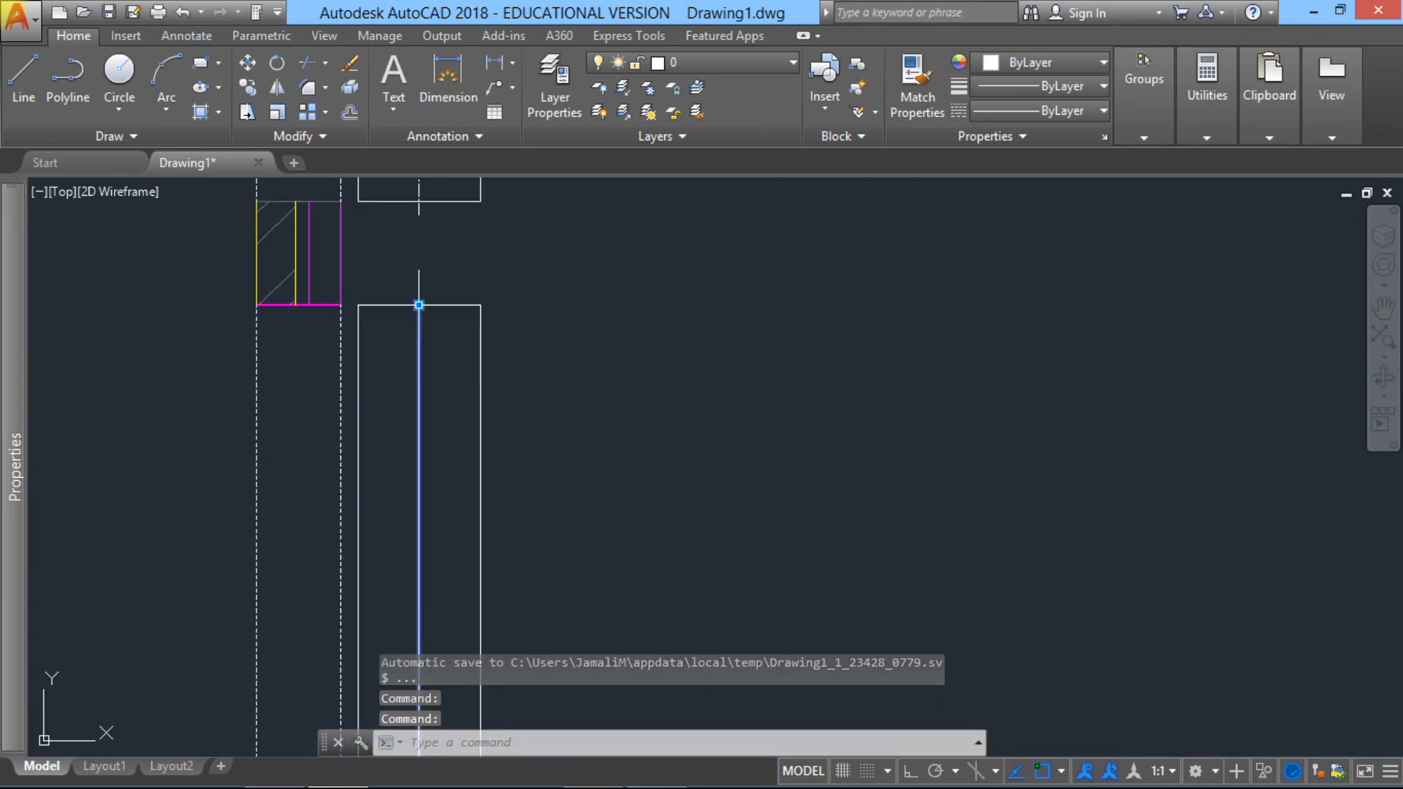
click(418, 305)
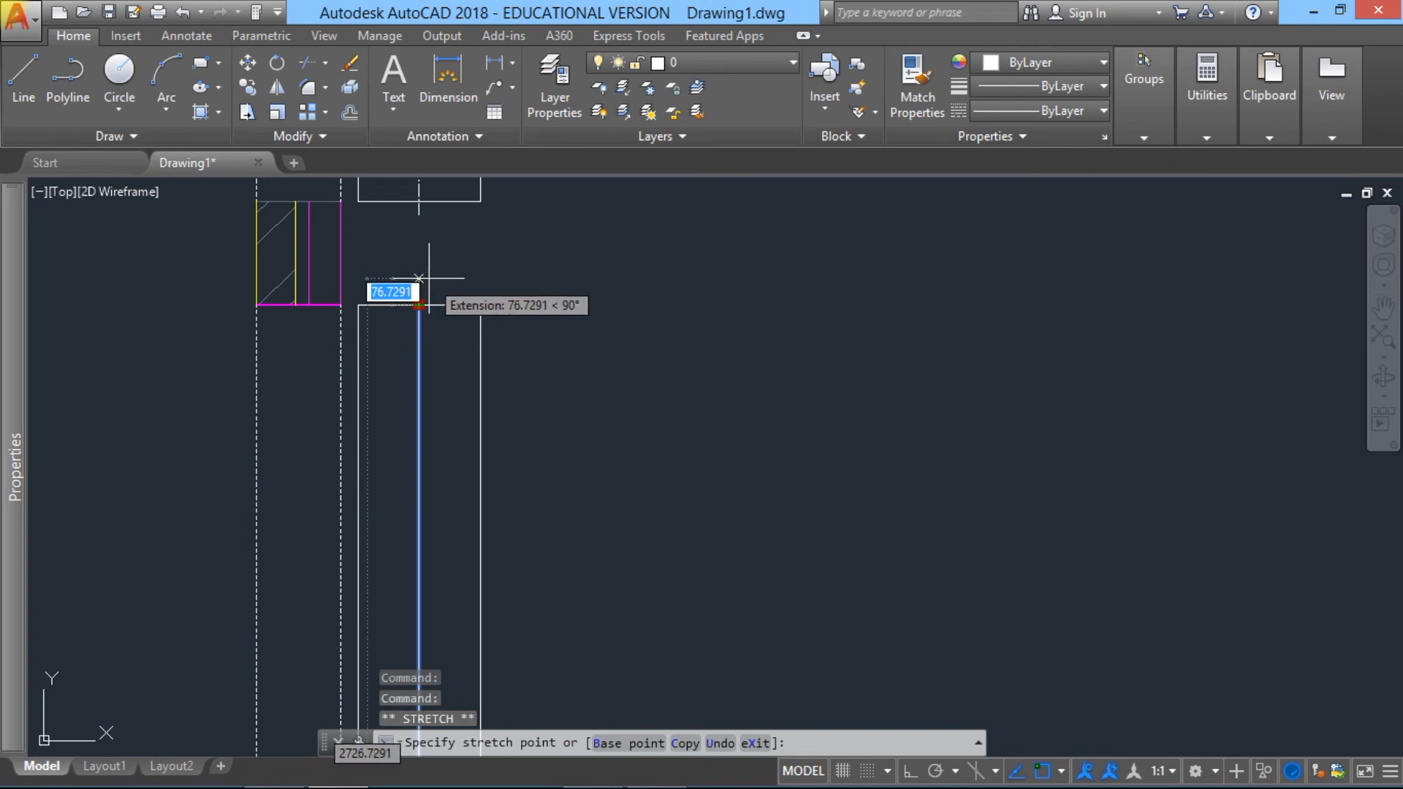
text(50)
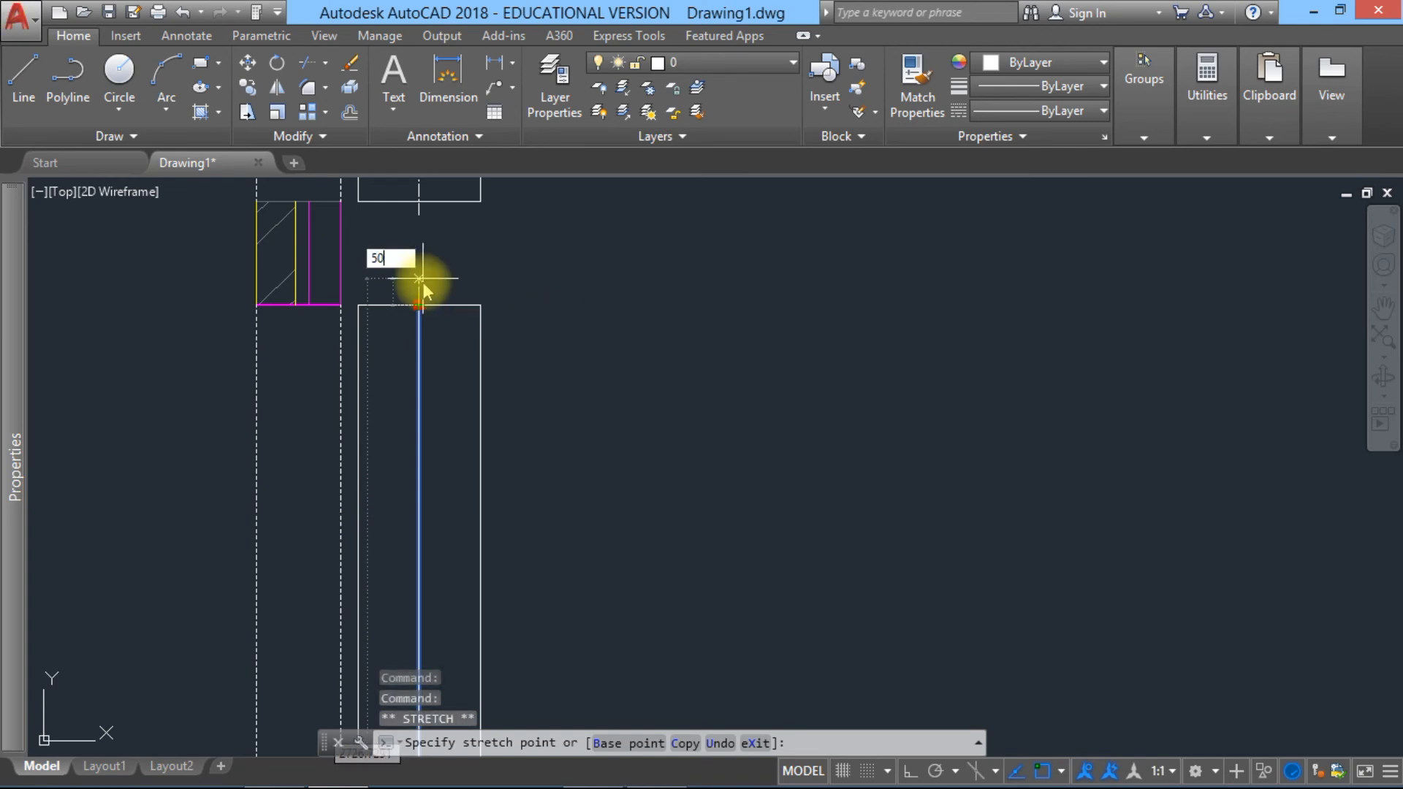
key(Return)
Step: Stretch the lower end of the same centre line 50 straight down past the rectangle's bottom edge, with Ortho on
scroll(446, 440, down, 3)
middle_drag(436, 431, 418, 103)
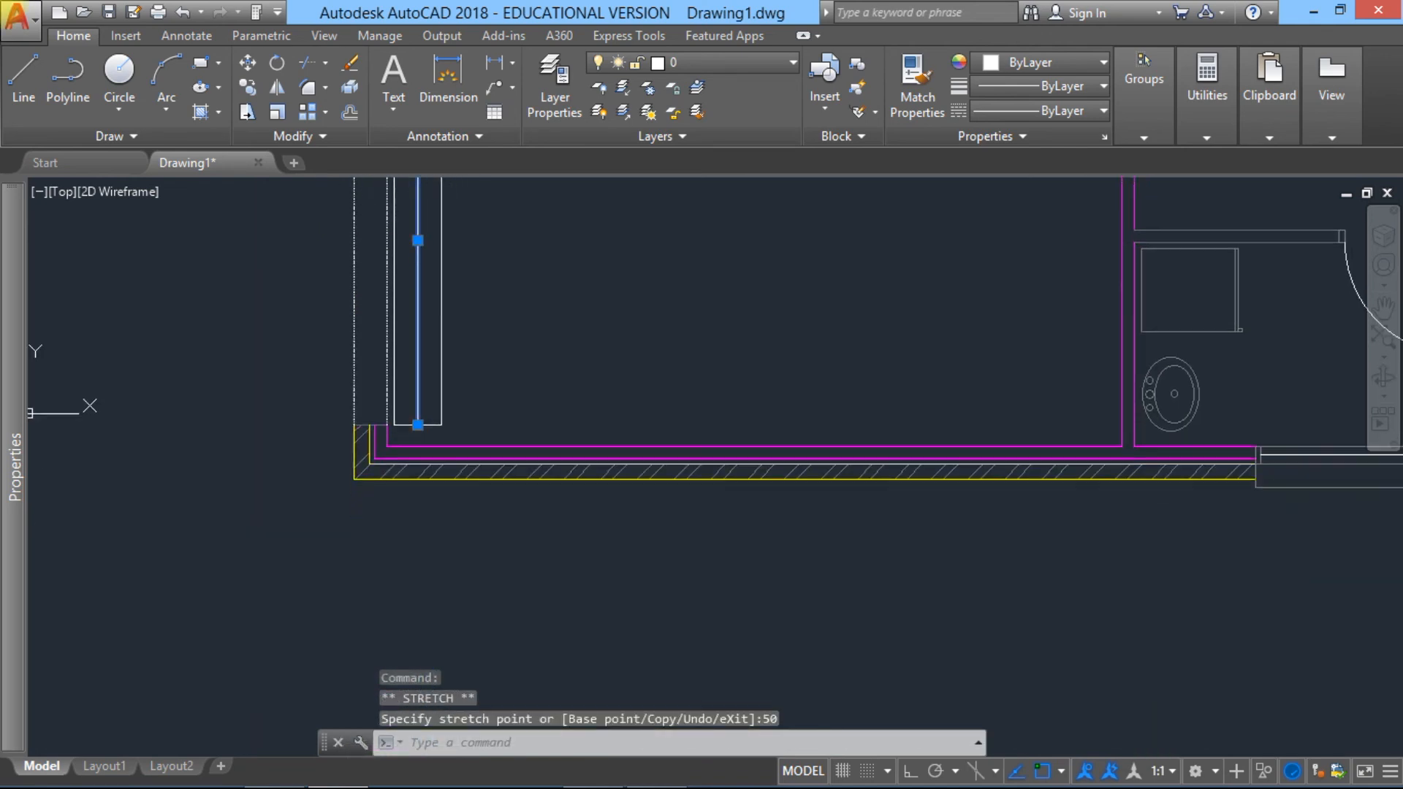
click(418, 424)
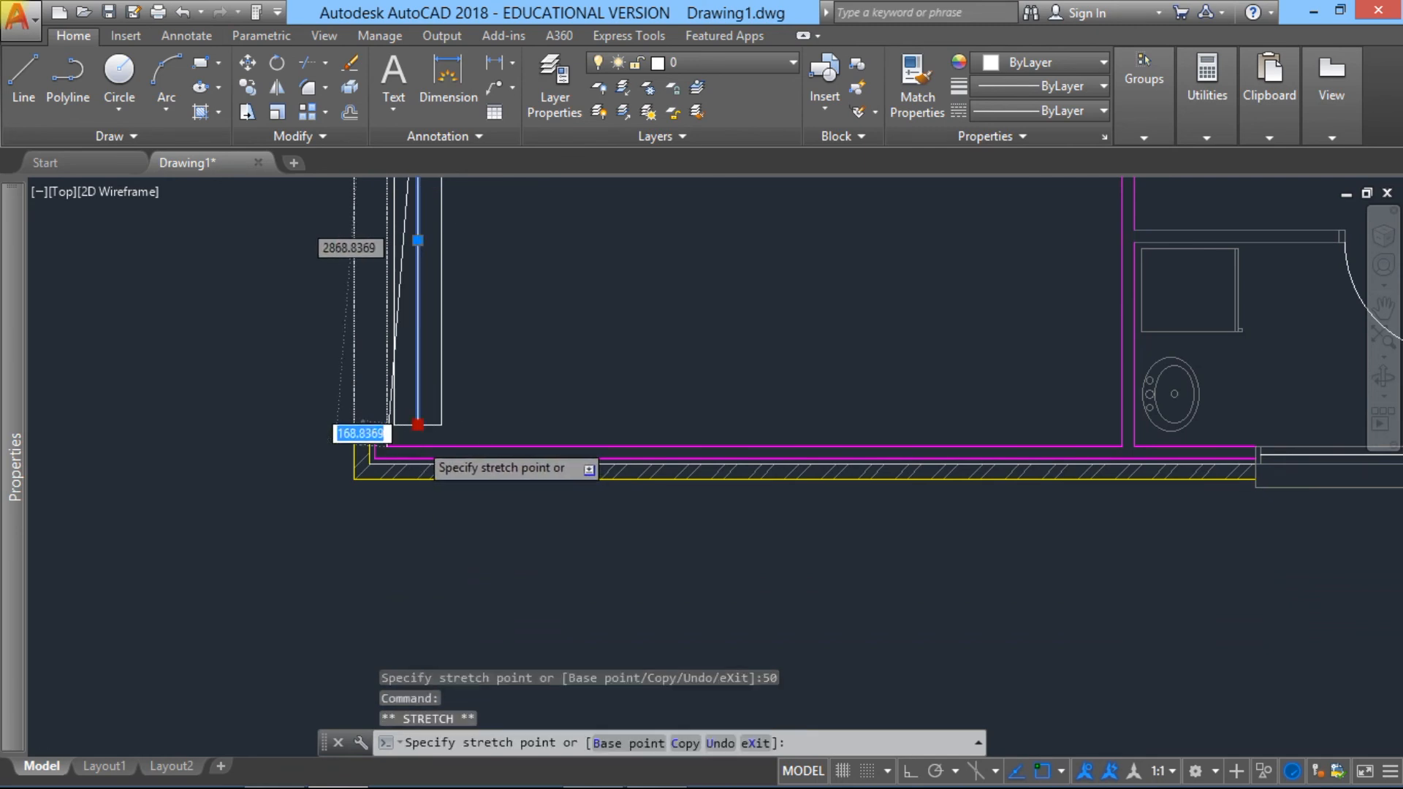
scroll(427, 436, up, 5)
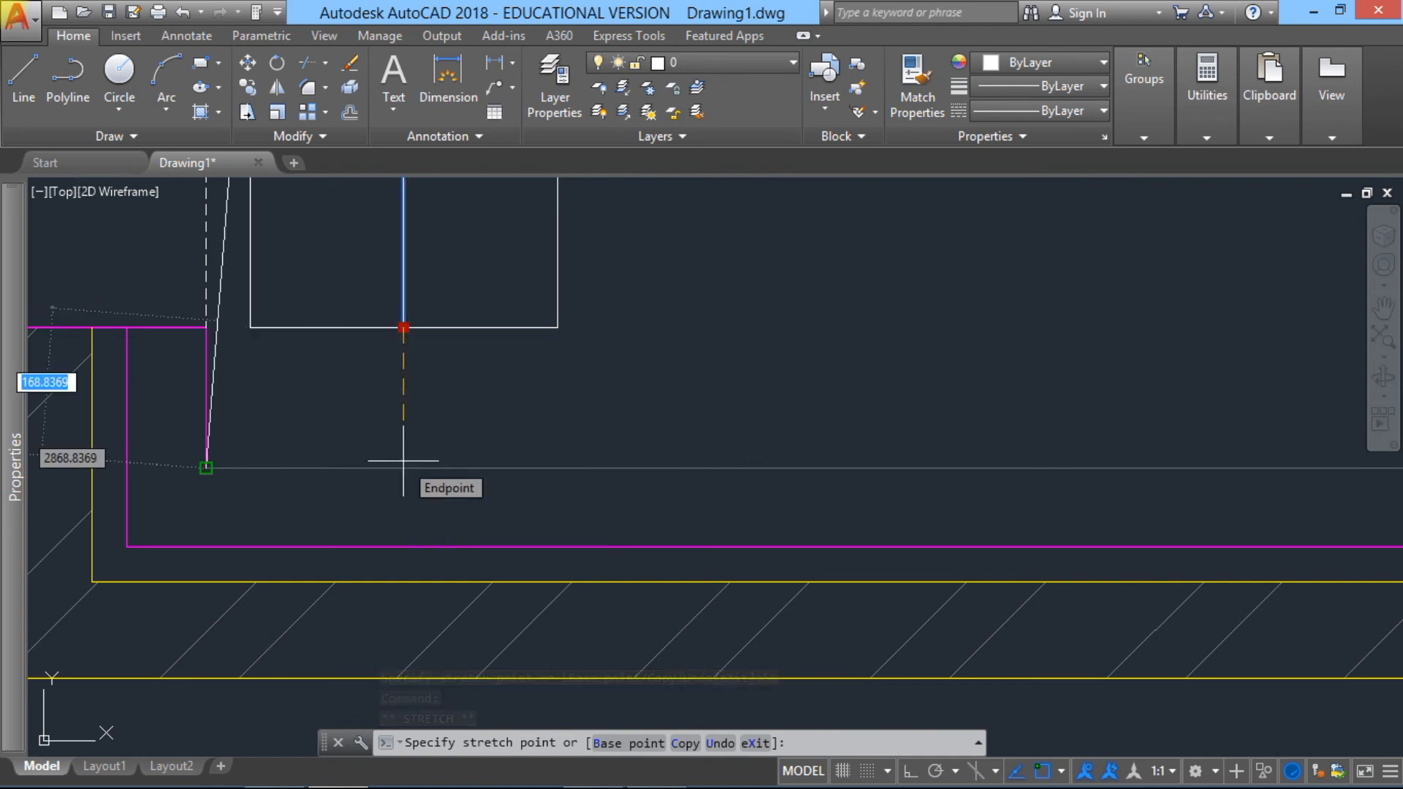
scroll(405, 453, up, 4)
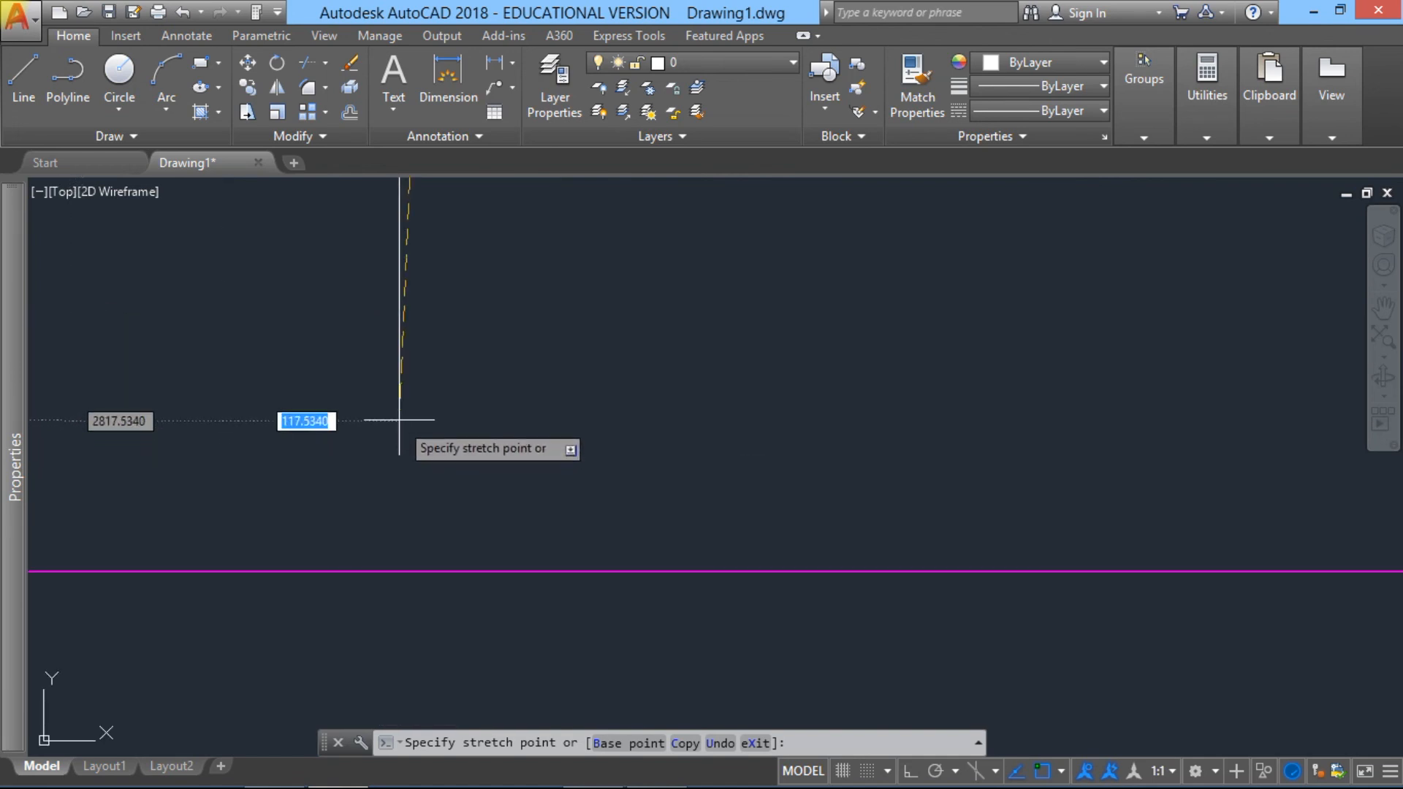
middle_drag(407, 436, 409, 673)
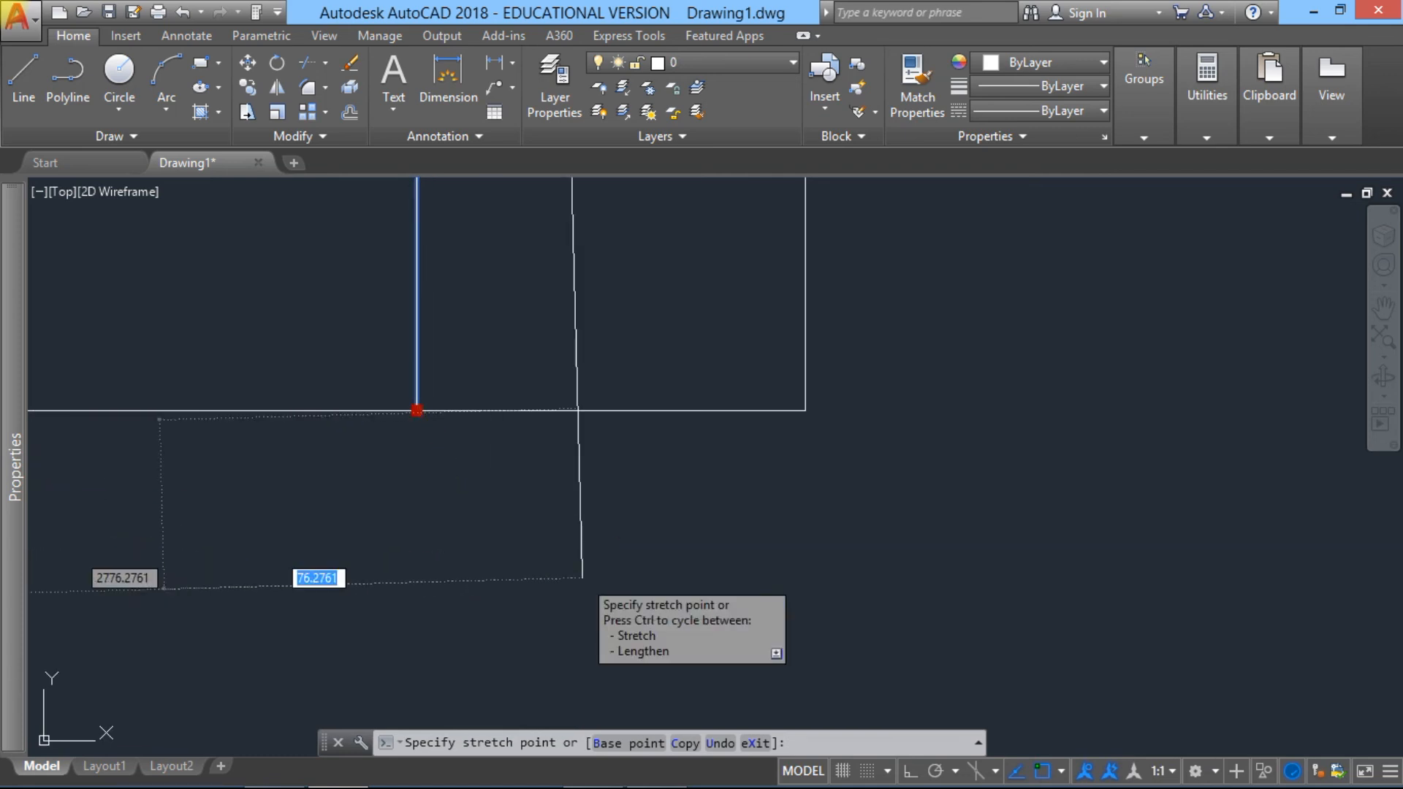
key(F8)
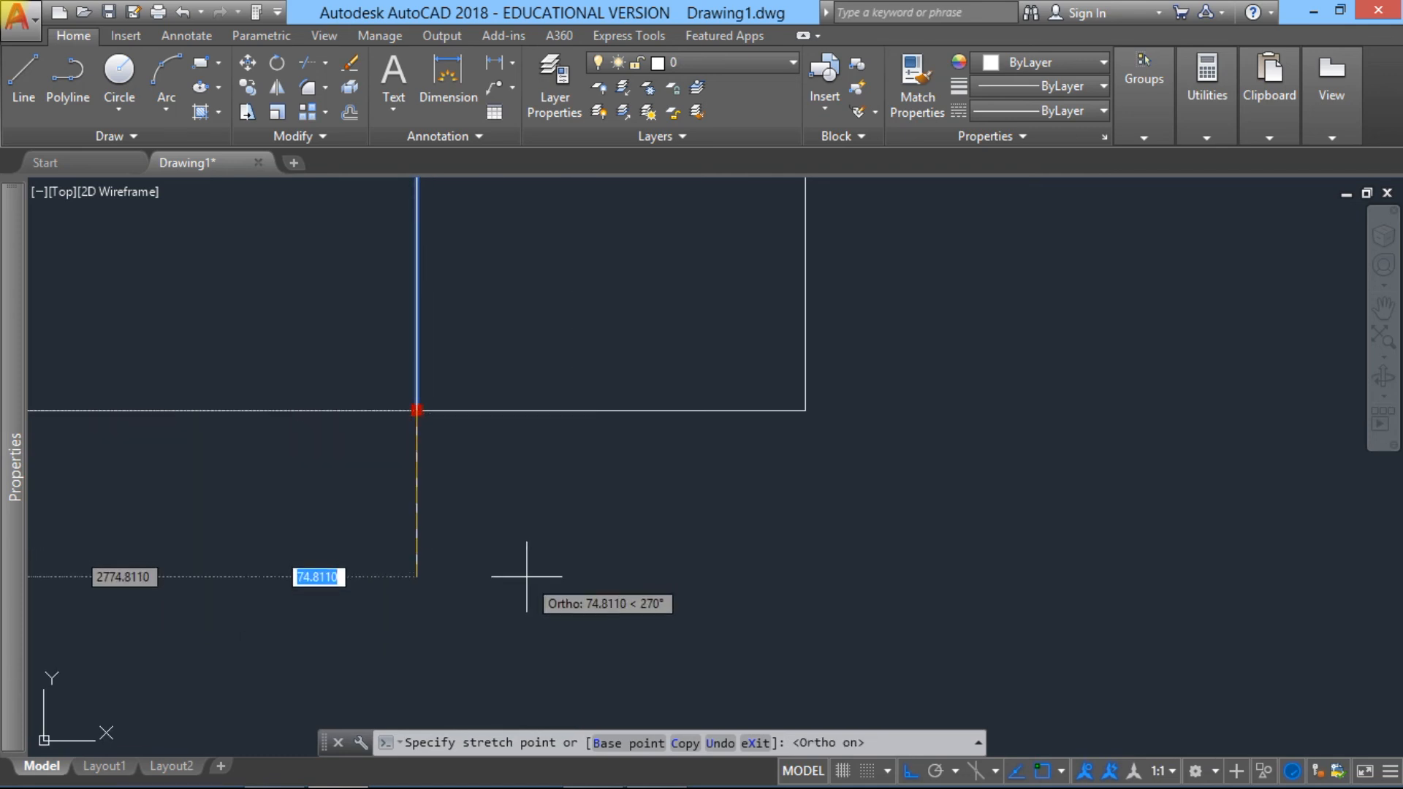
text(50)
key(Return)
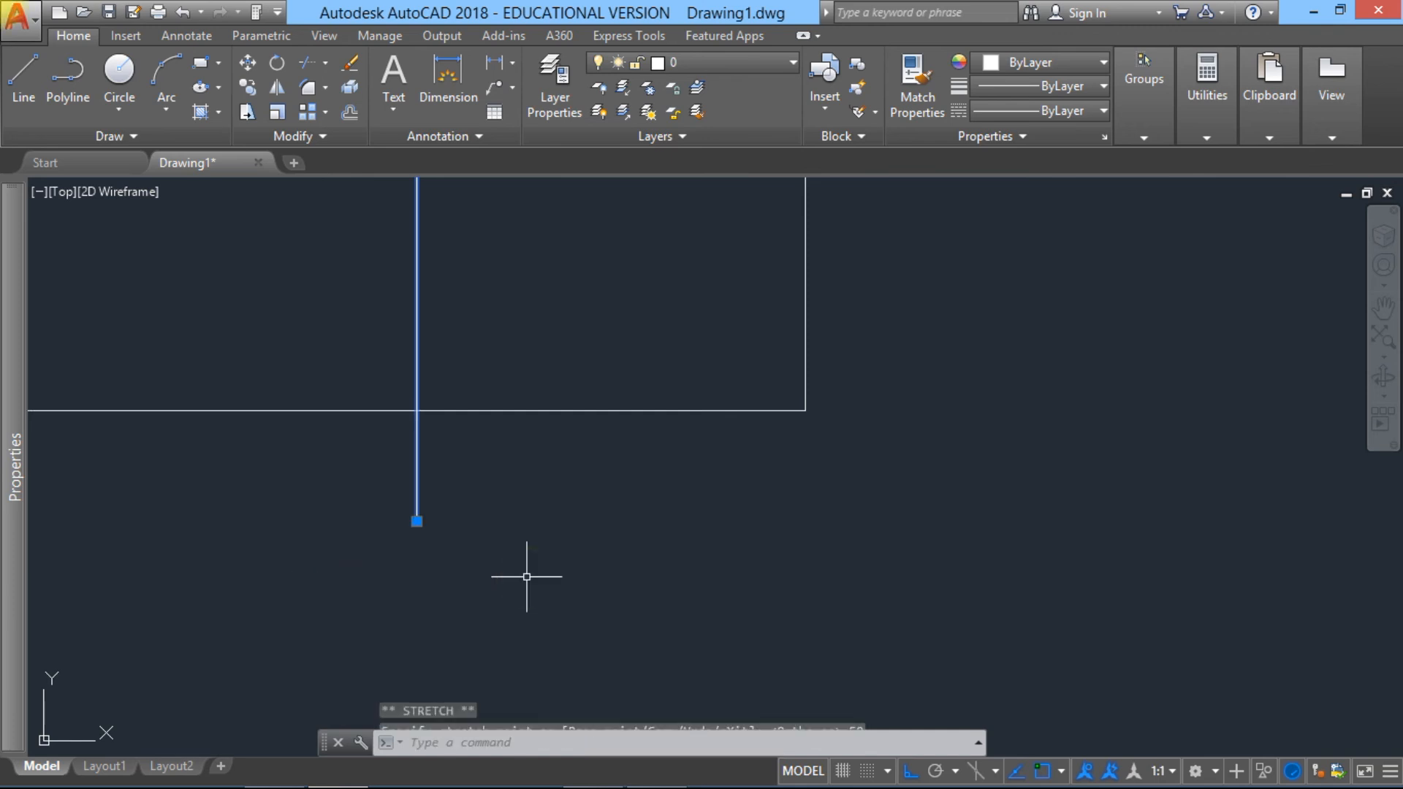
scroll(550, 526, down, 5)
middle_drag(545, 538, 554, 661)
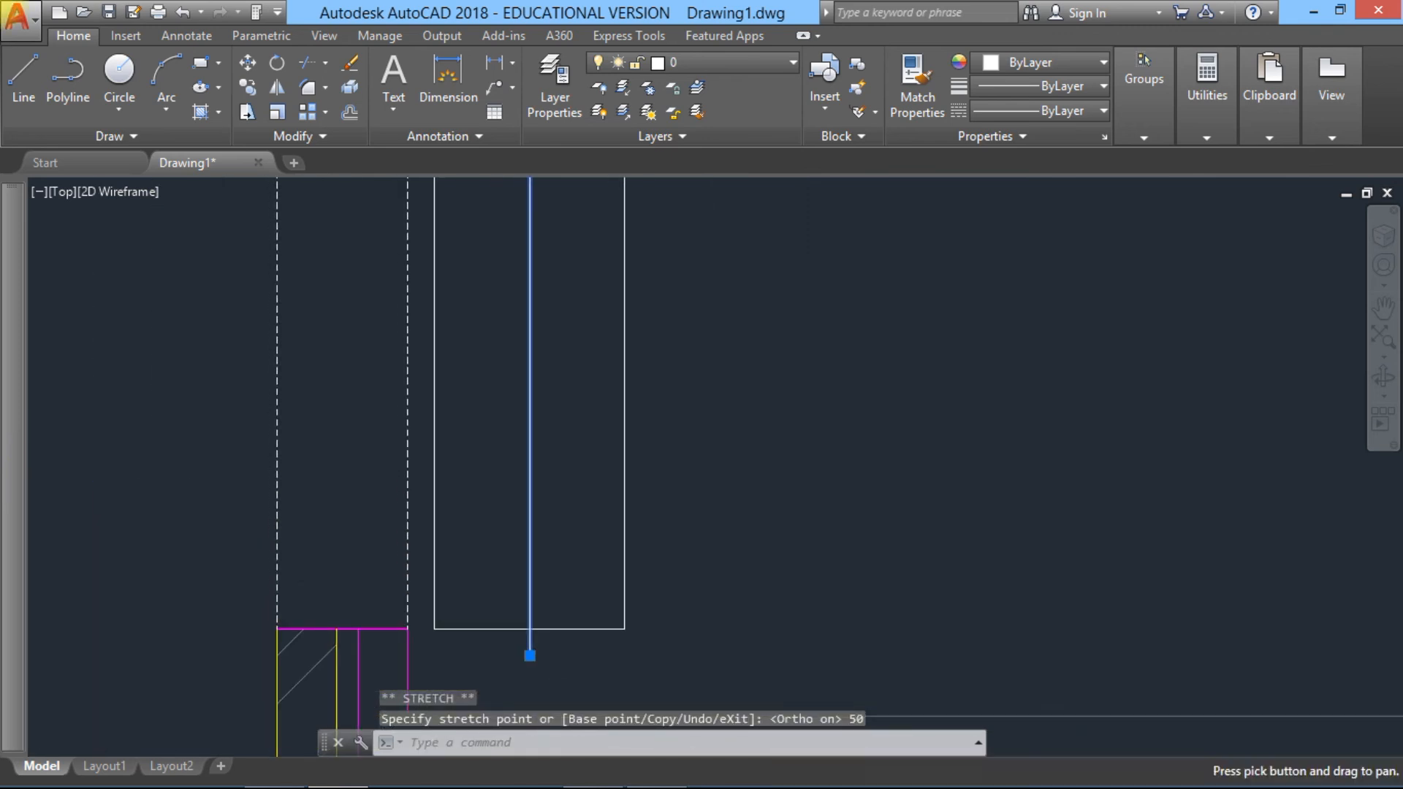
key(Escape)
Step: Set the linetype of the lower rectangle's centre line to CENTER2
scroll(536, 413, down, 4)
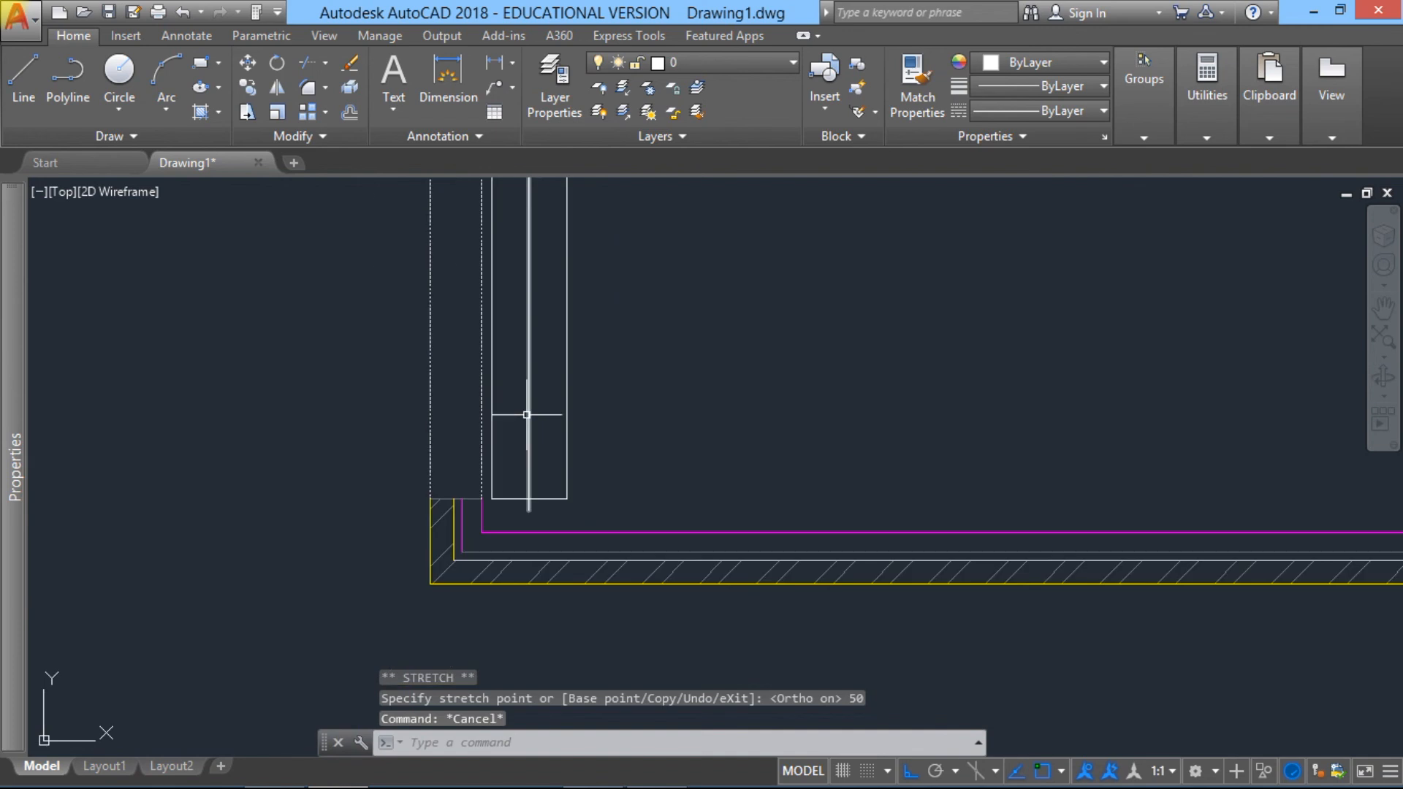
middle_drag(518, 386, 538, 567)
scroll(539, 567, down, 2)
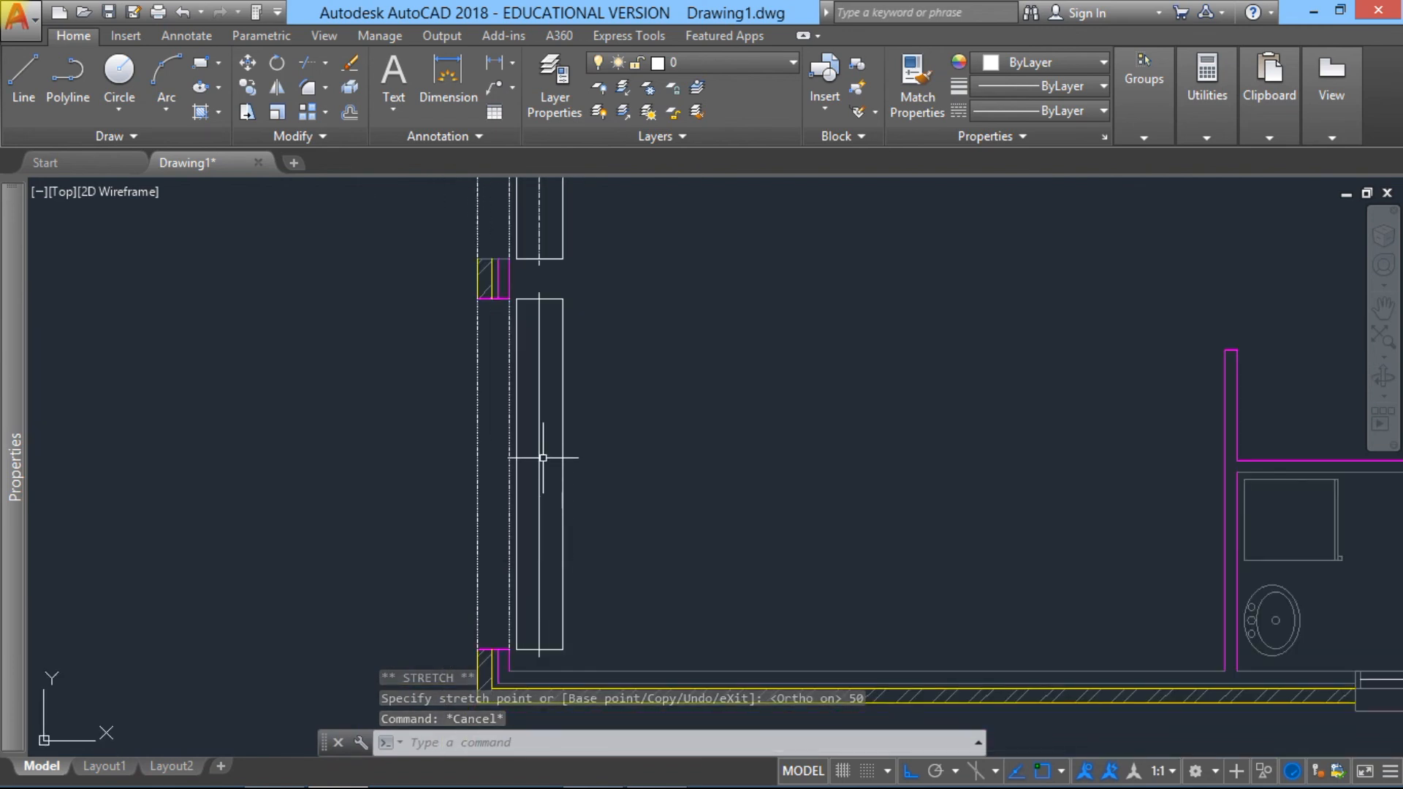
click(538, 350)
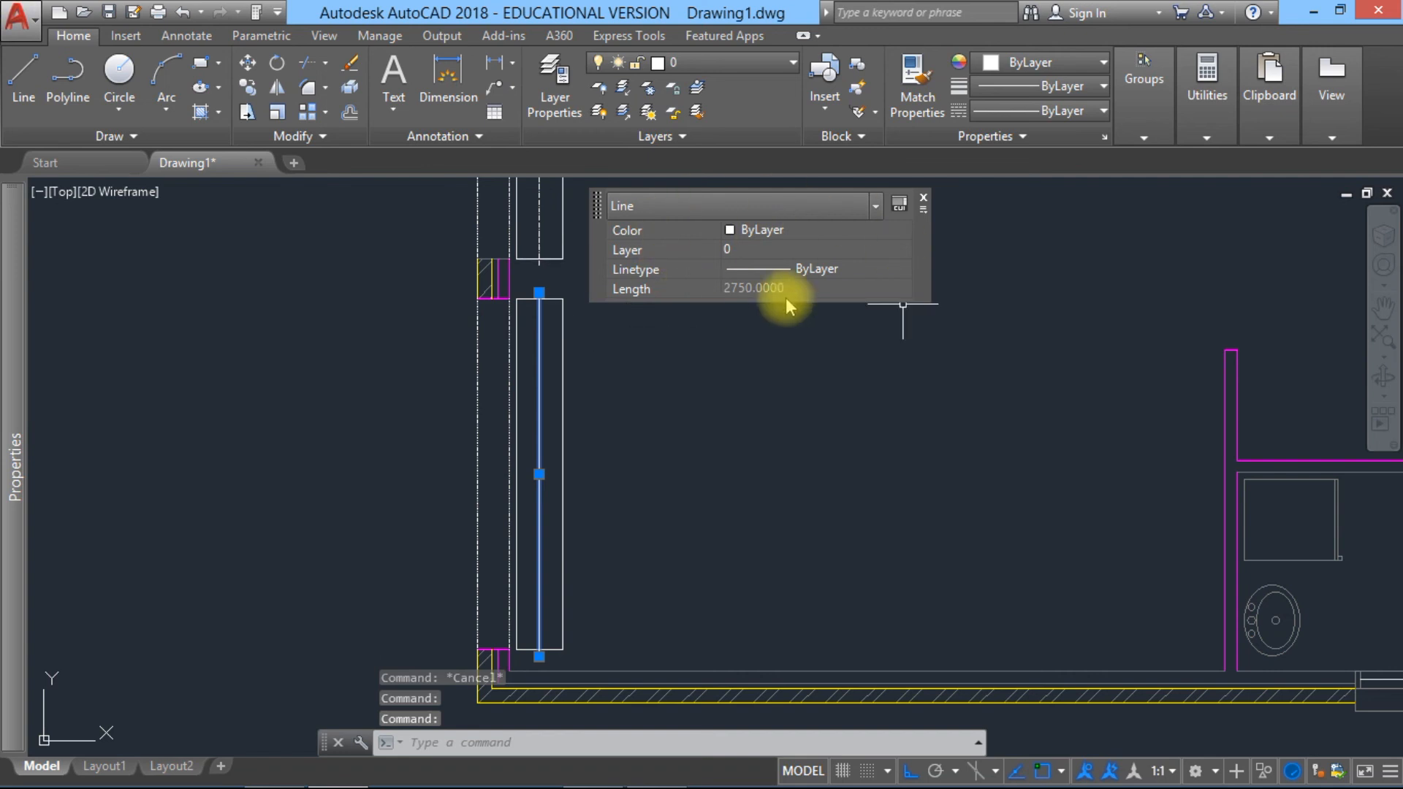
click(853, 265)
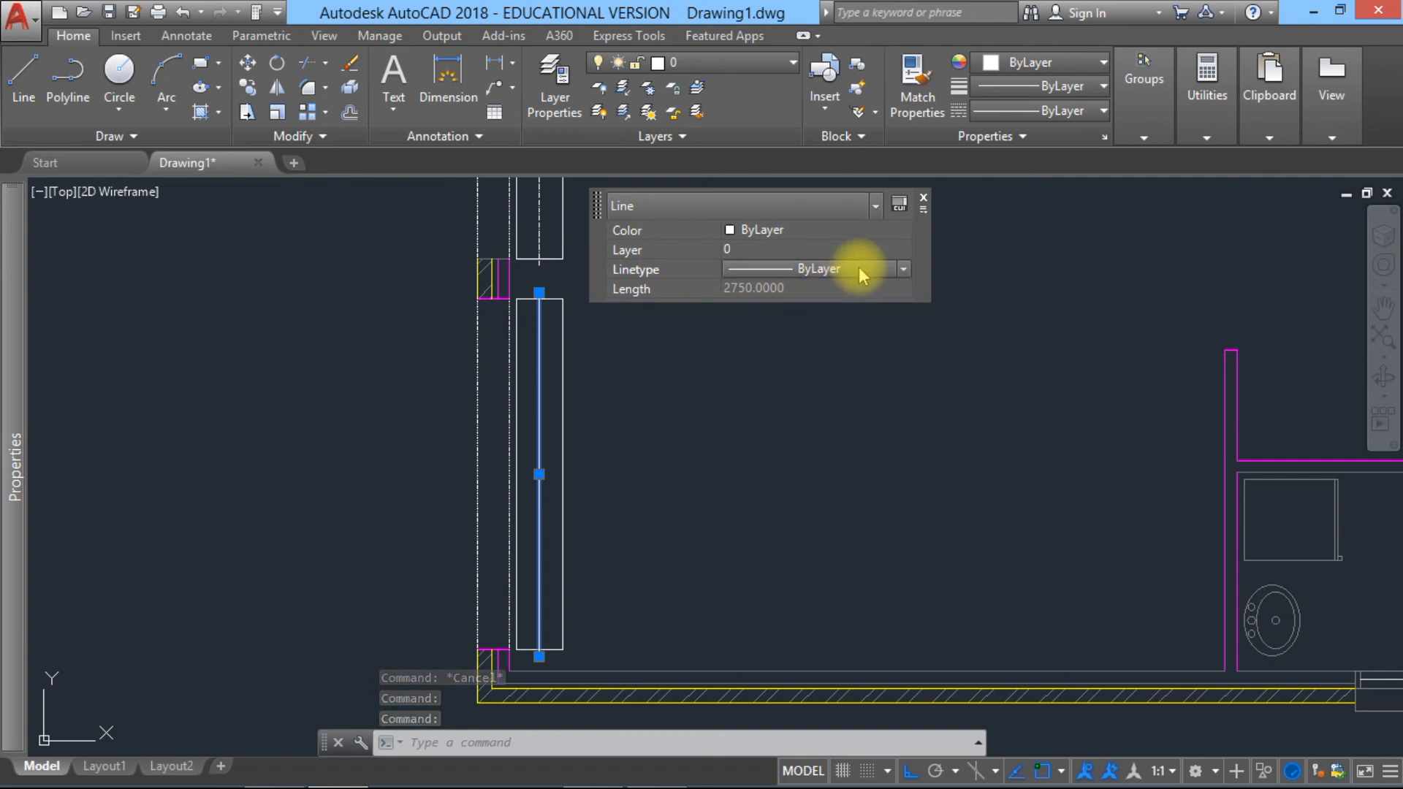
click(858, 266)
click(833, 324)
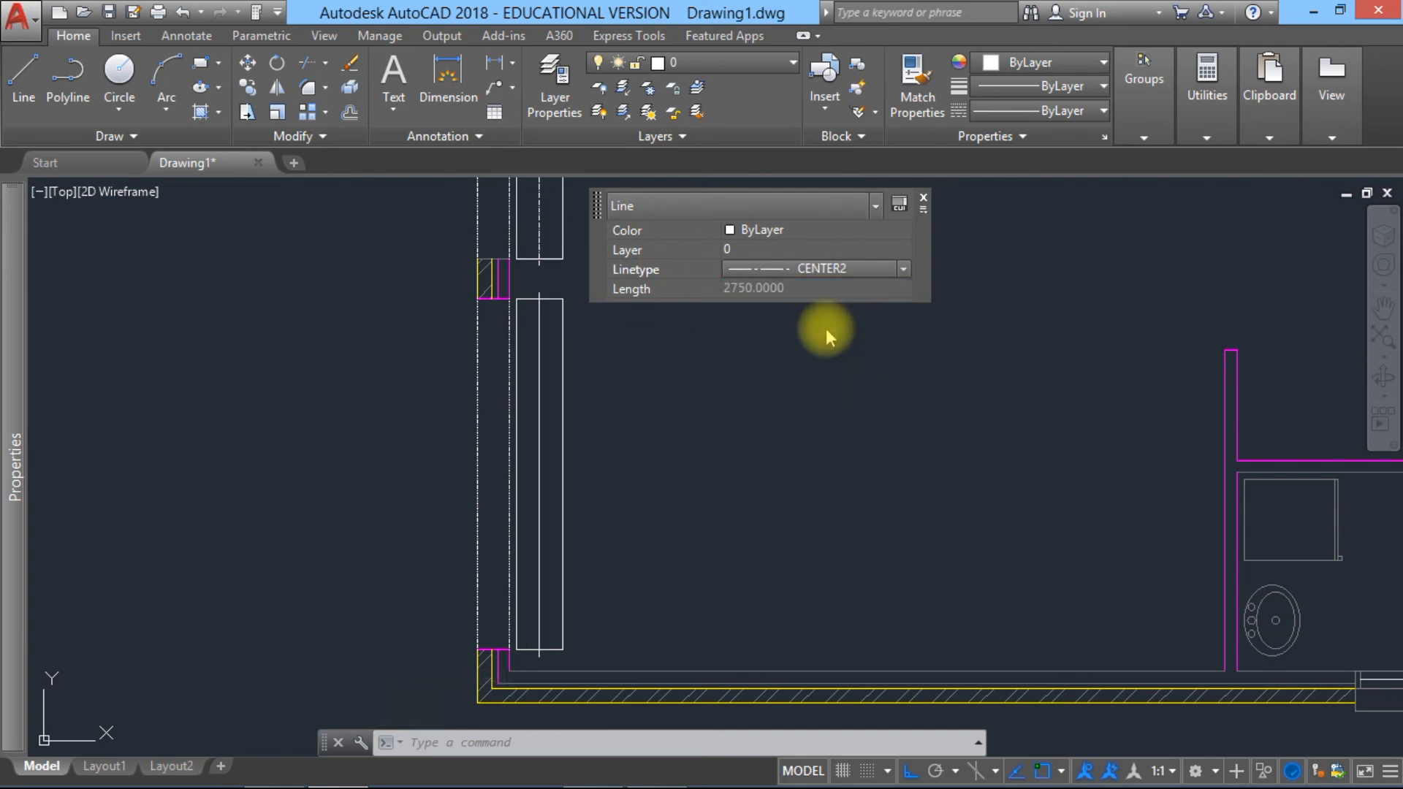
key(Escape)
Step: Set the linetype scale of the lower rectangle's centre line to 2
scroll(492, 322, up, 4)
middle_drag(510, 316, 570, 577)
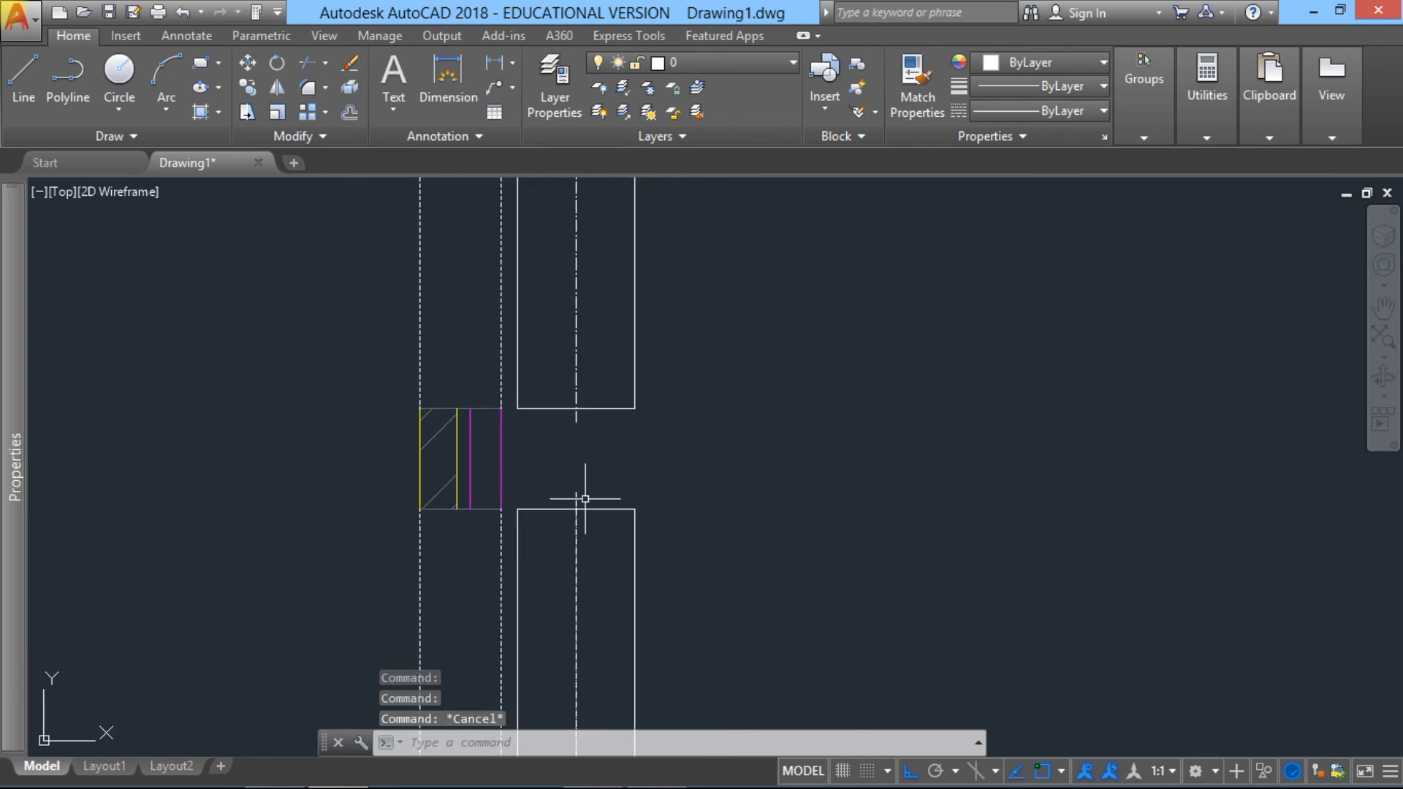
scroll(583, 518, up, 4)
scroll(557, 525, down, 8)
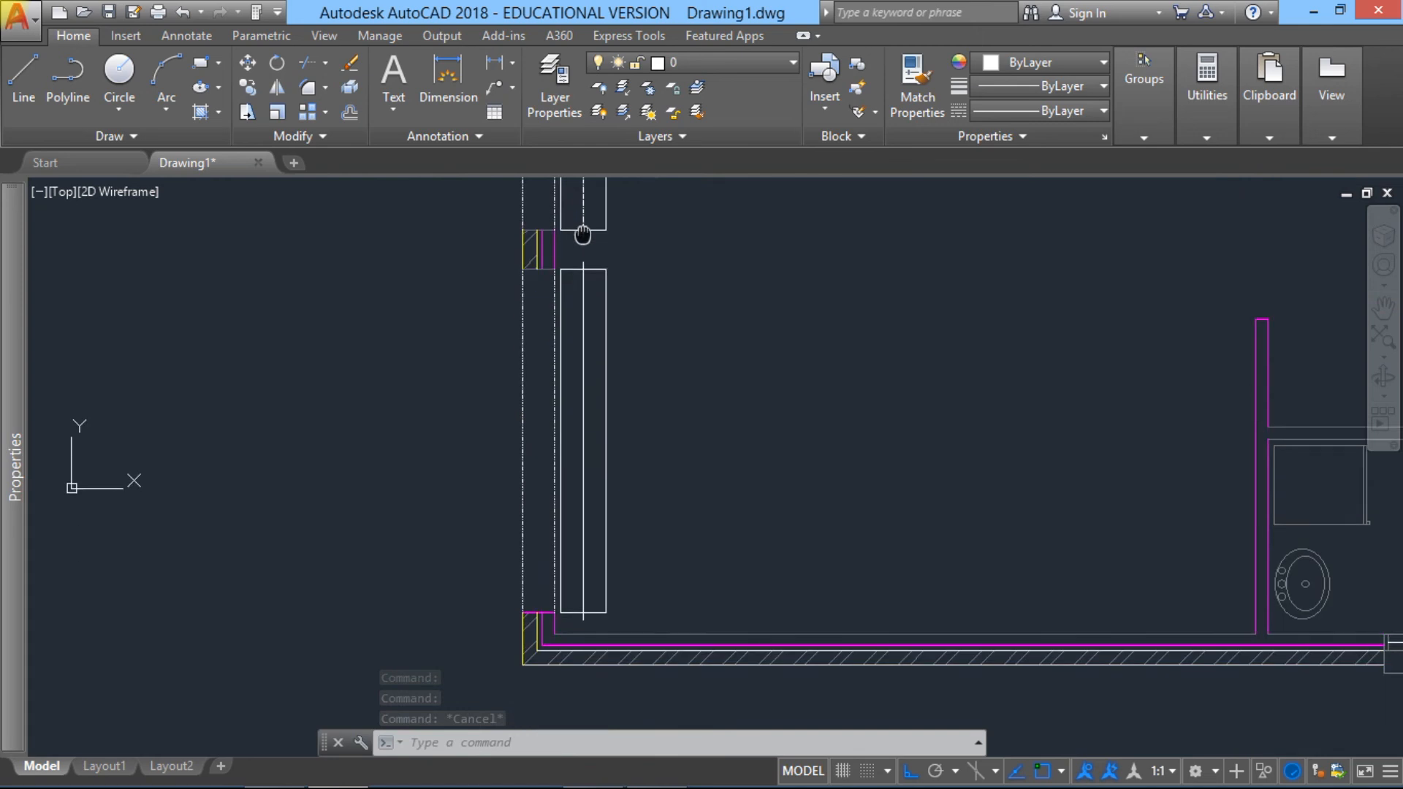
scroll(575, 304, up, 5)
click(577, 310)
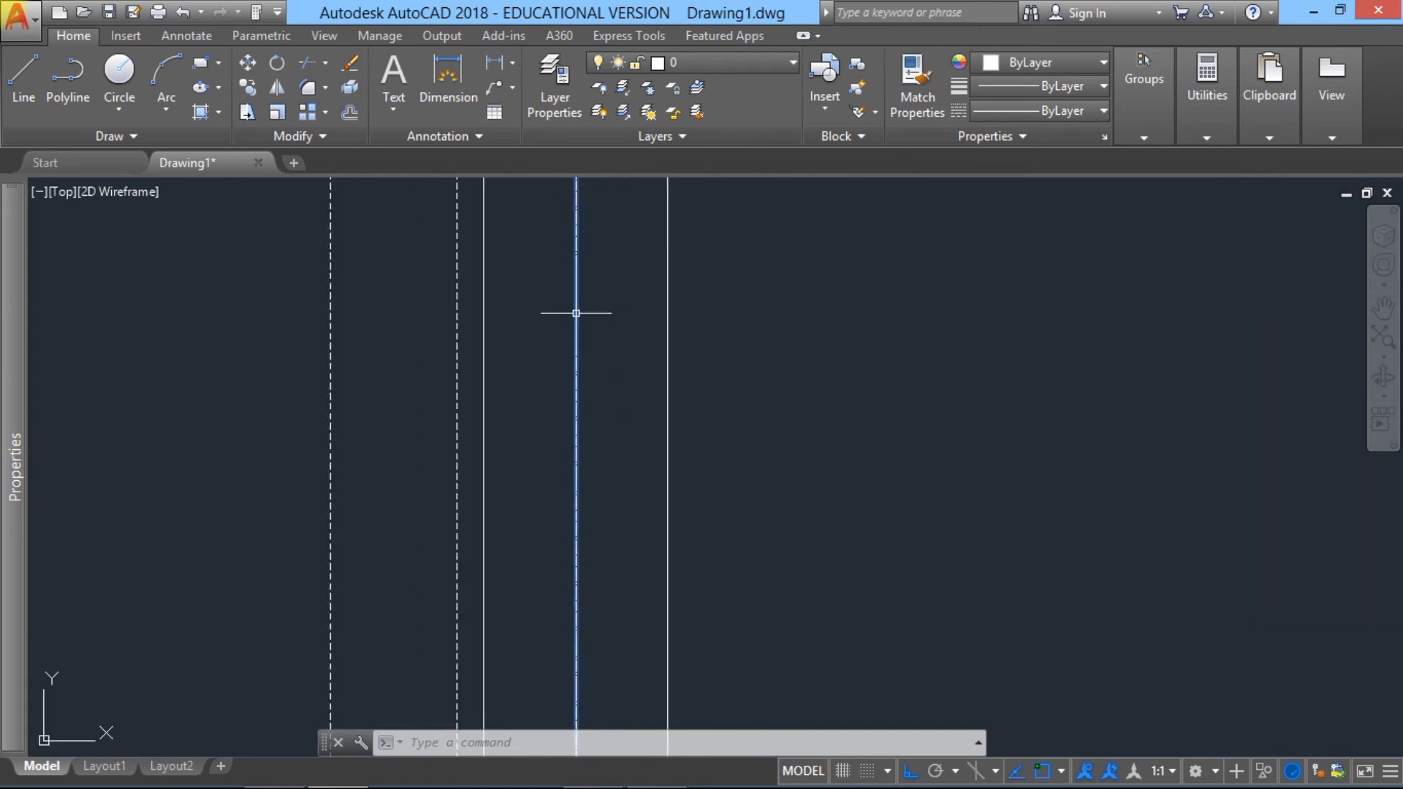
mouse_move(15, 291)
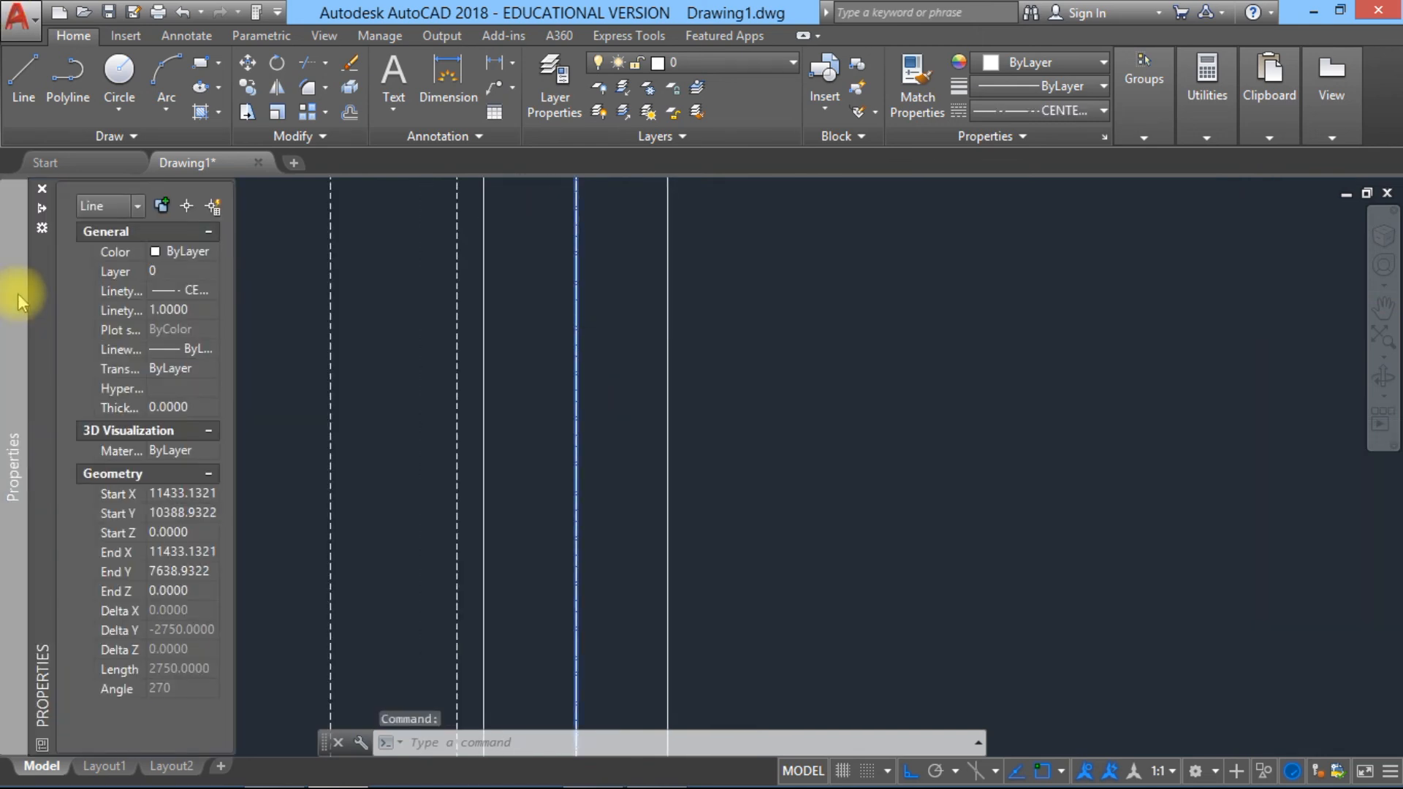
click(190, 310)
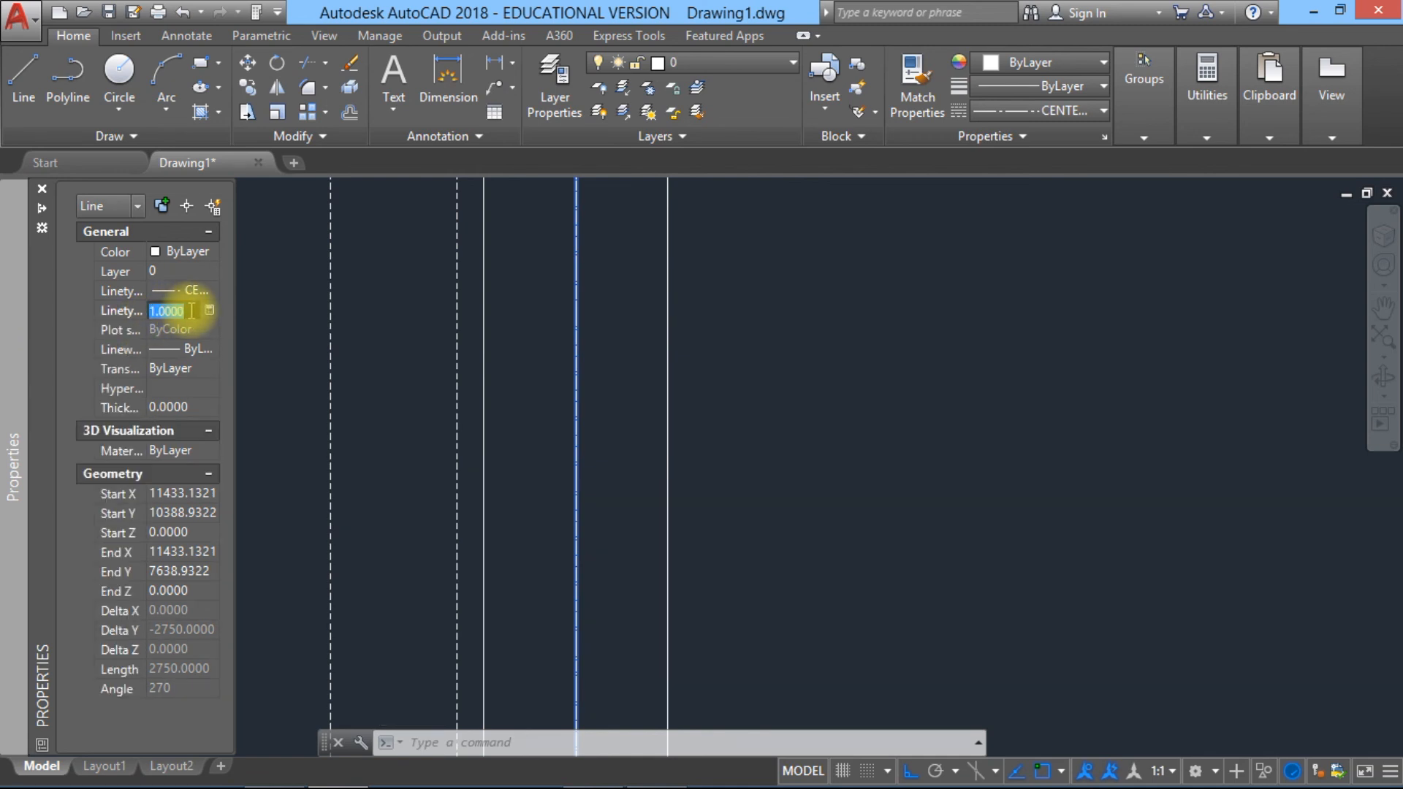
text(2)
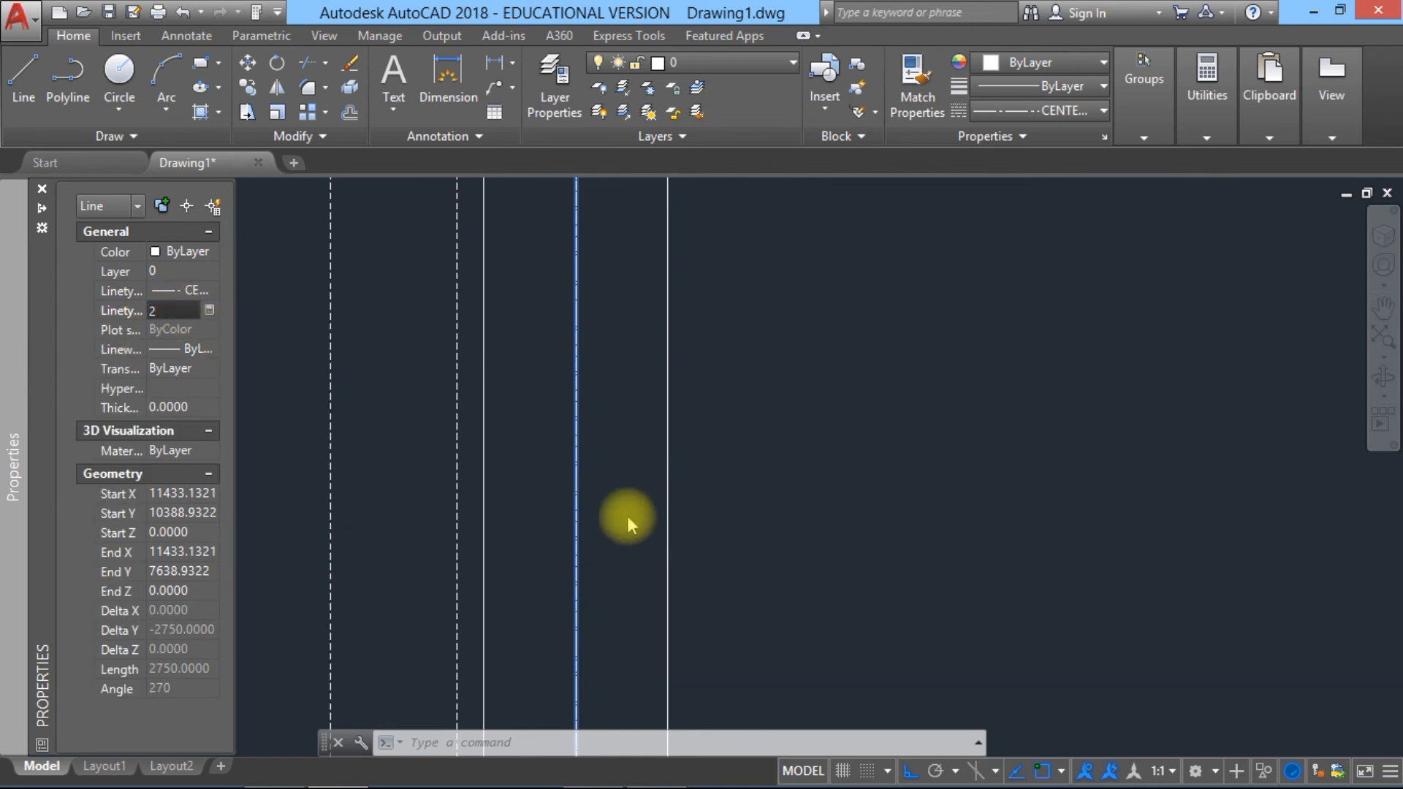
key(Return)
key(Escape)
scroll(648, 400, down, 2)
mouse_move(648, 400)
middle_down()
mouse_move(617, 611)
mouse_move(545, 447)
mouse_move(501, 428)
middle_up()
scroll(621, 599, down, 2)
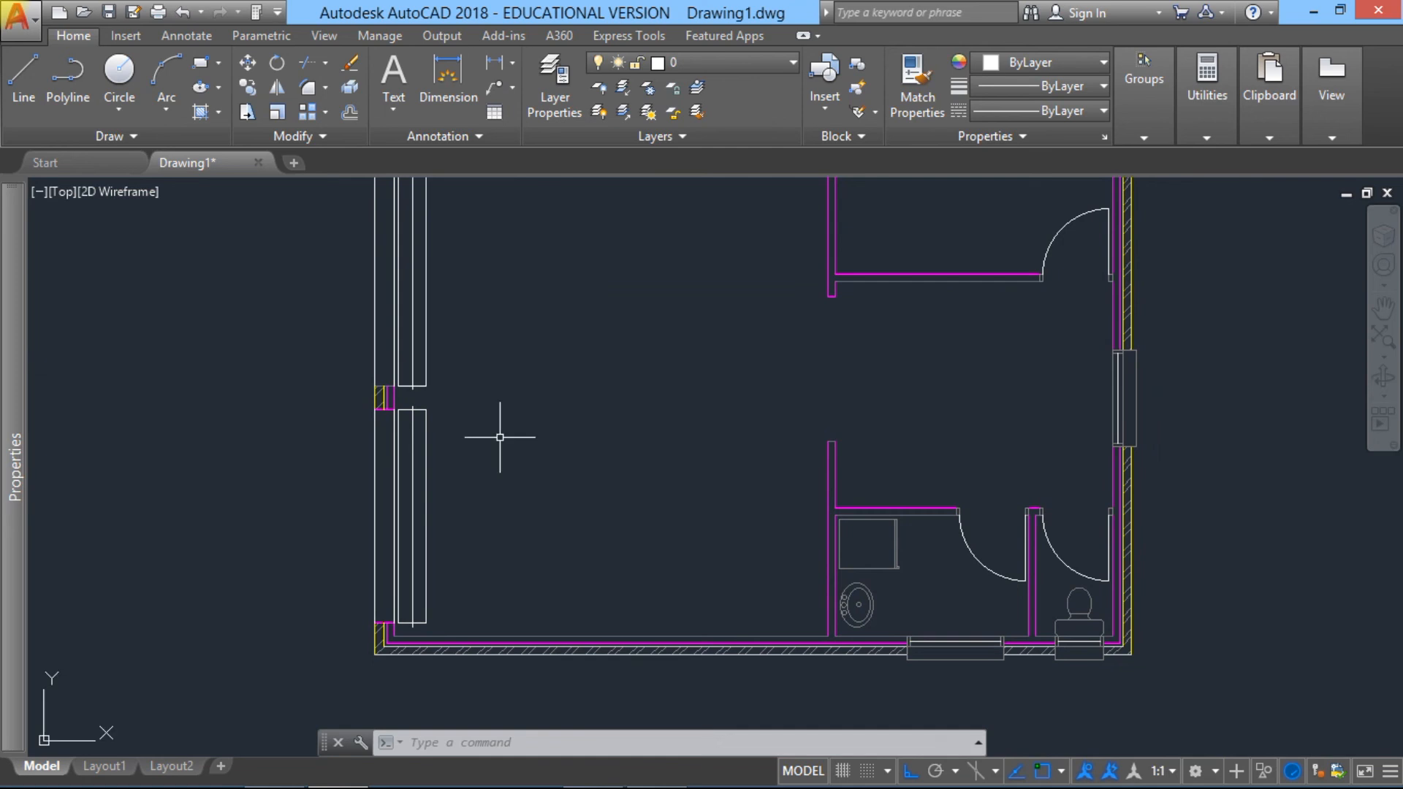
Step: Examine how the floor plan sits on the Layout1 sheet, and return to model space
middle_click(499, 443)
middle_click(499, 444)
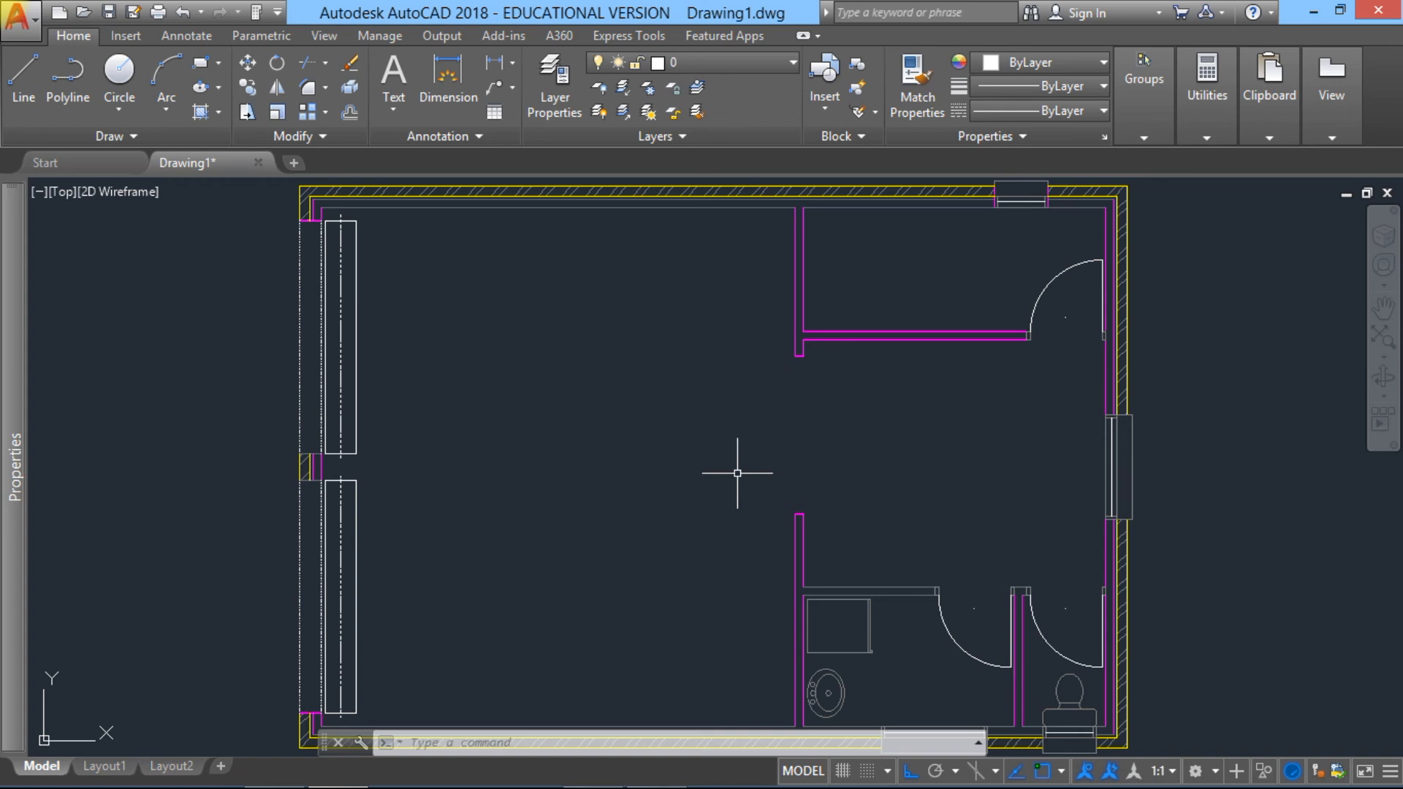
click(101, 766)
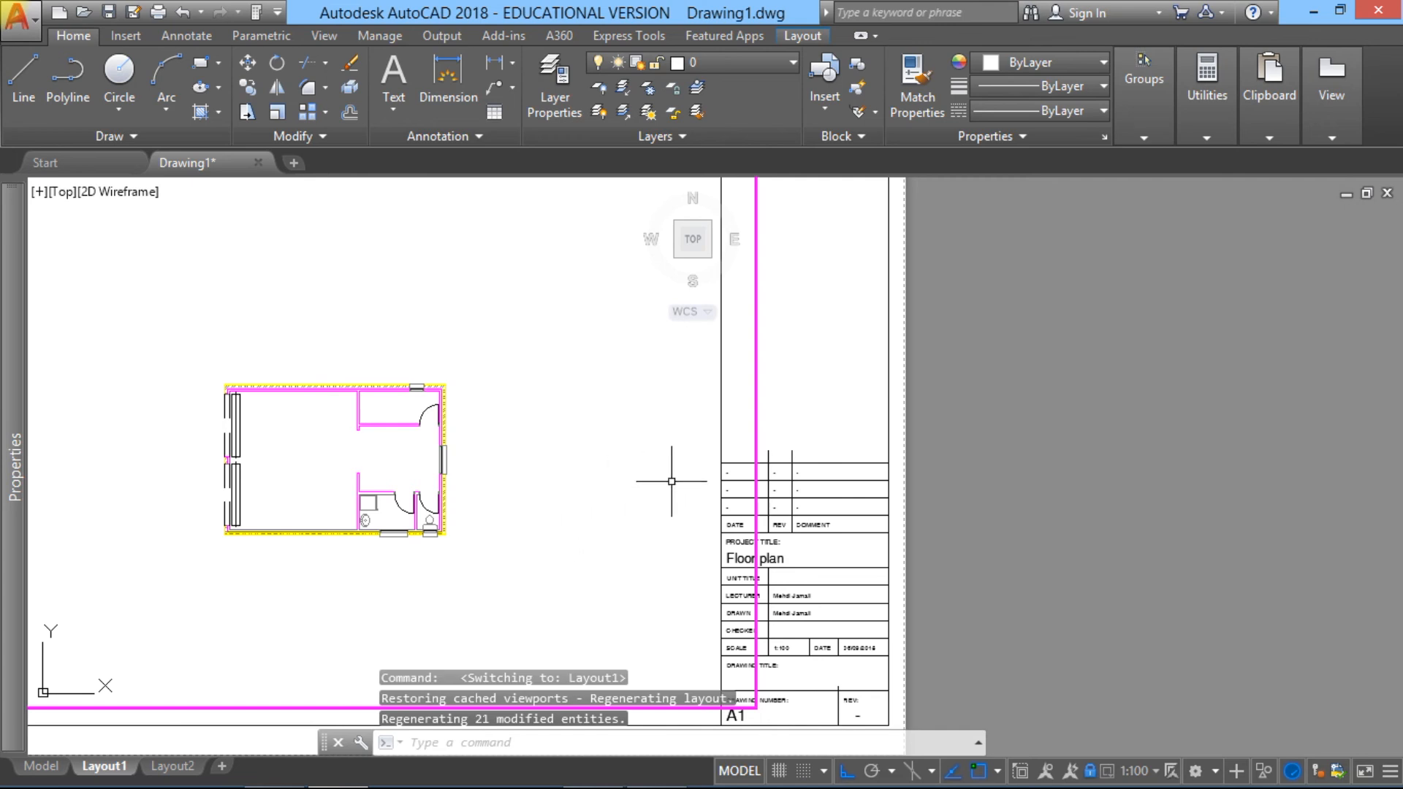
scroll(767, 469, down, 4)
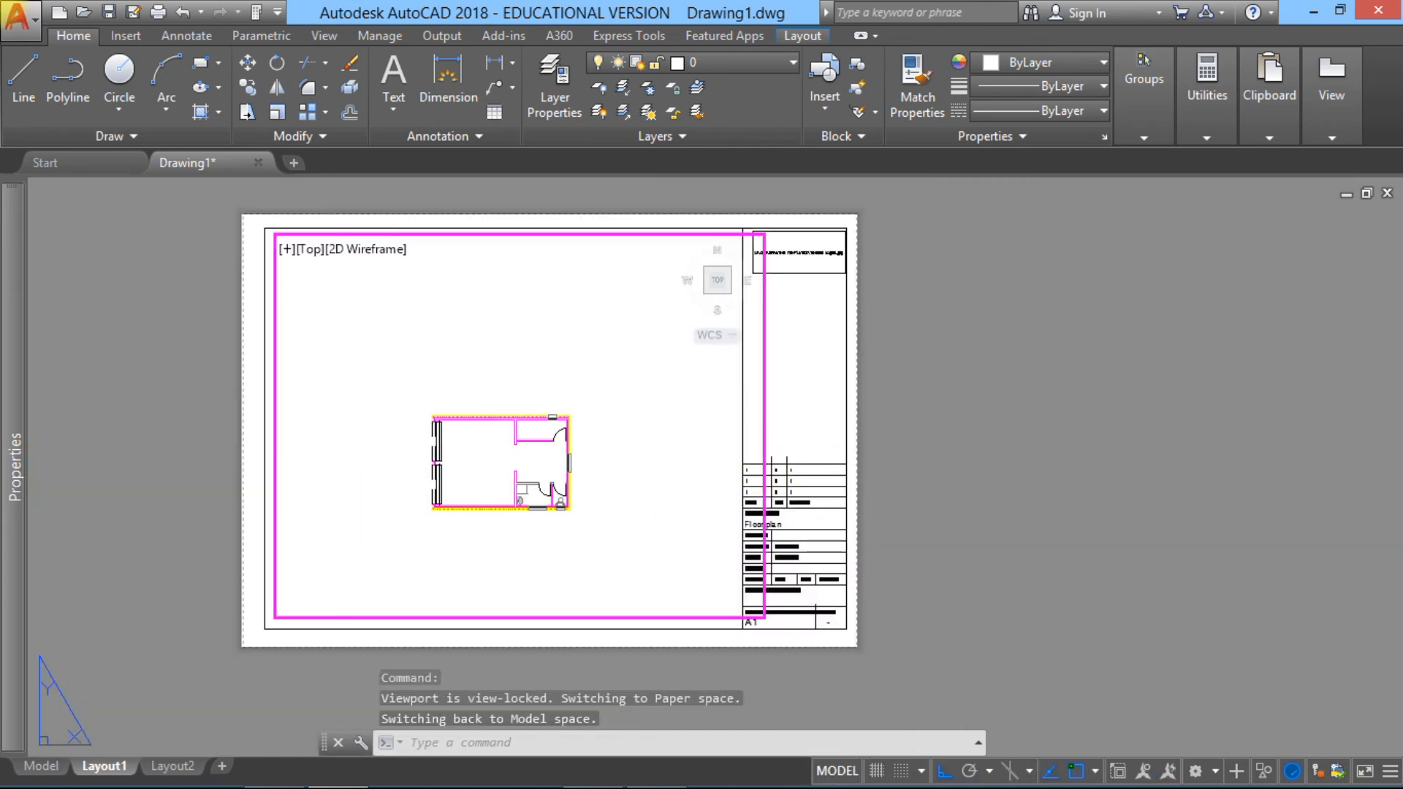
scroll(968, 464, down, 2)
middle_drag(751, 458, 854, 455)
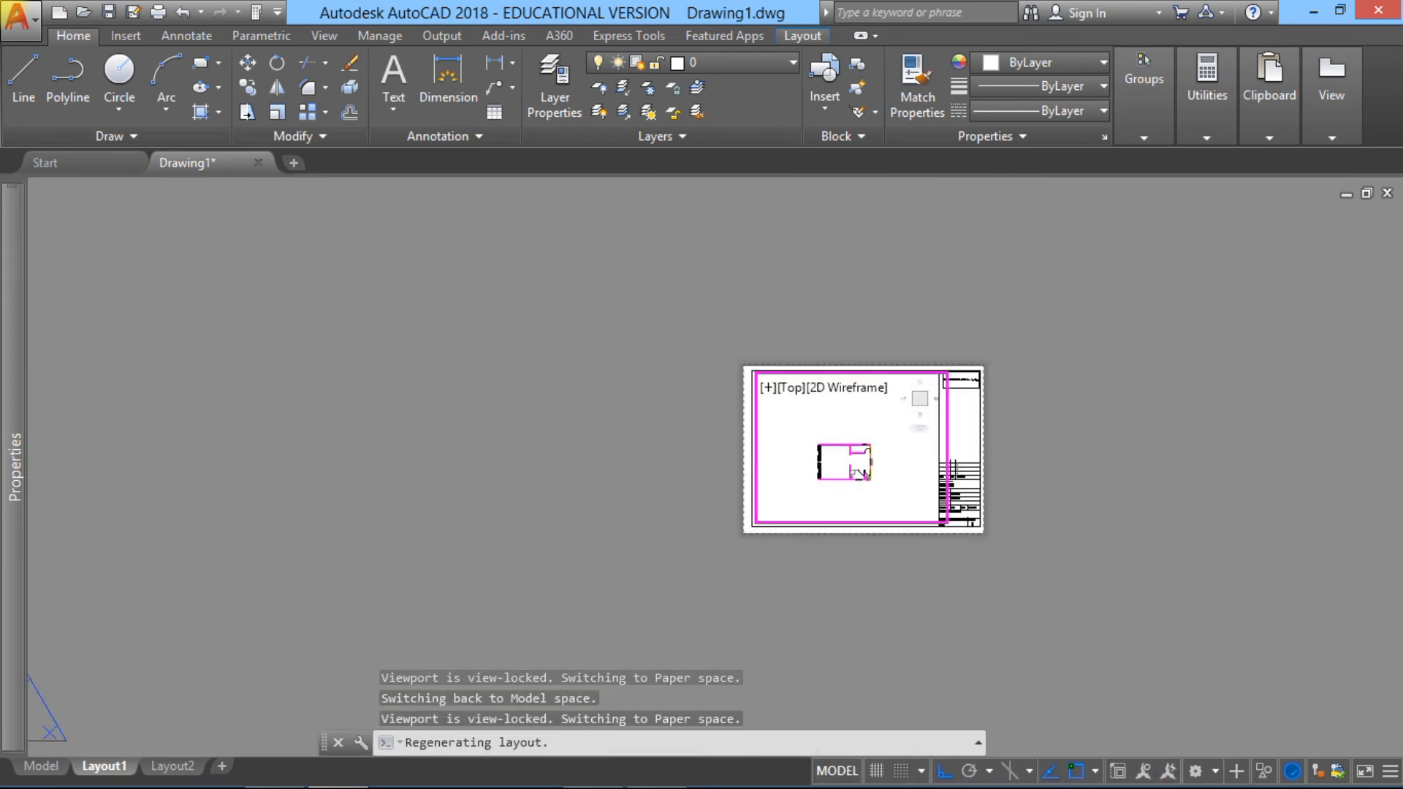
scroll(881, 440, up, 6)
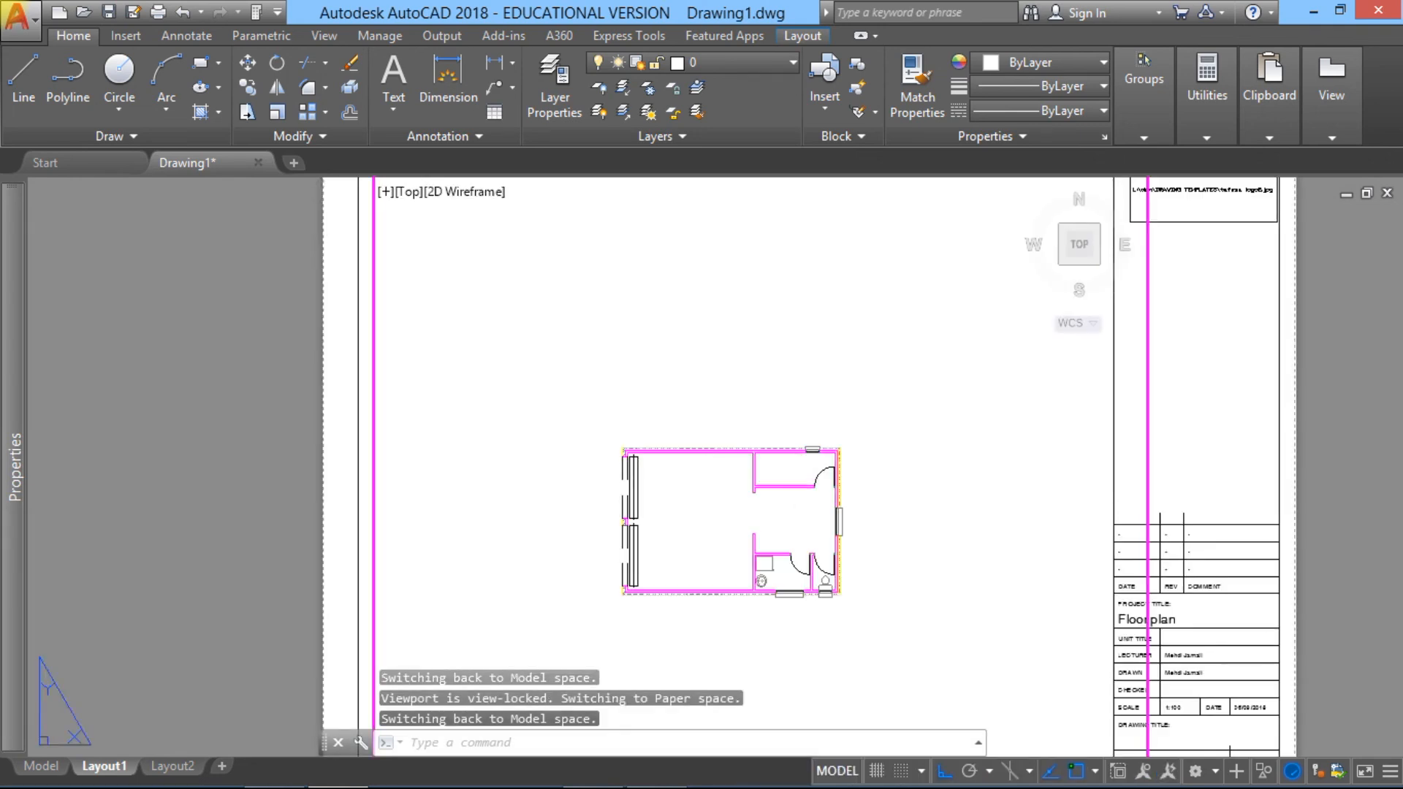
scroll(944, 504, down, 2)
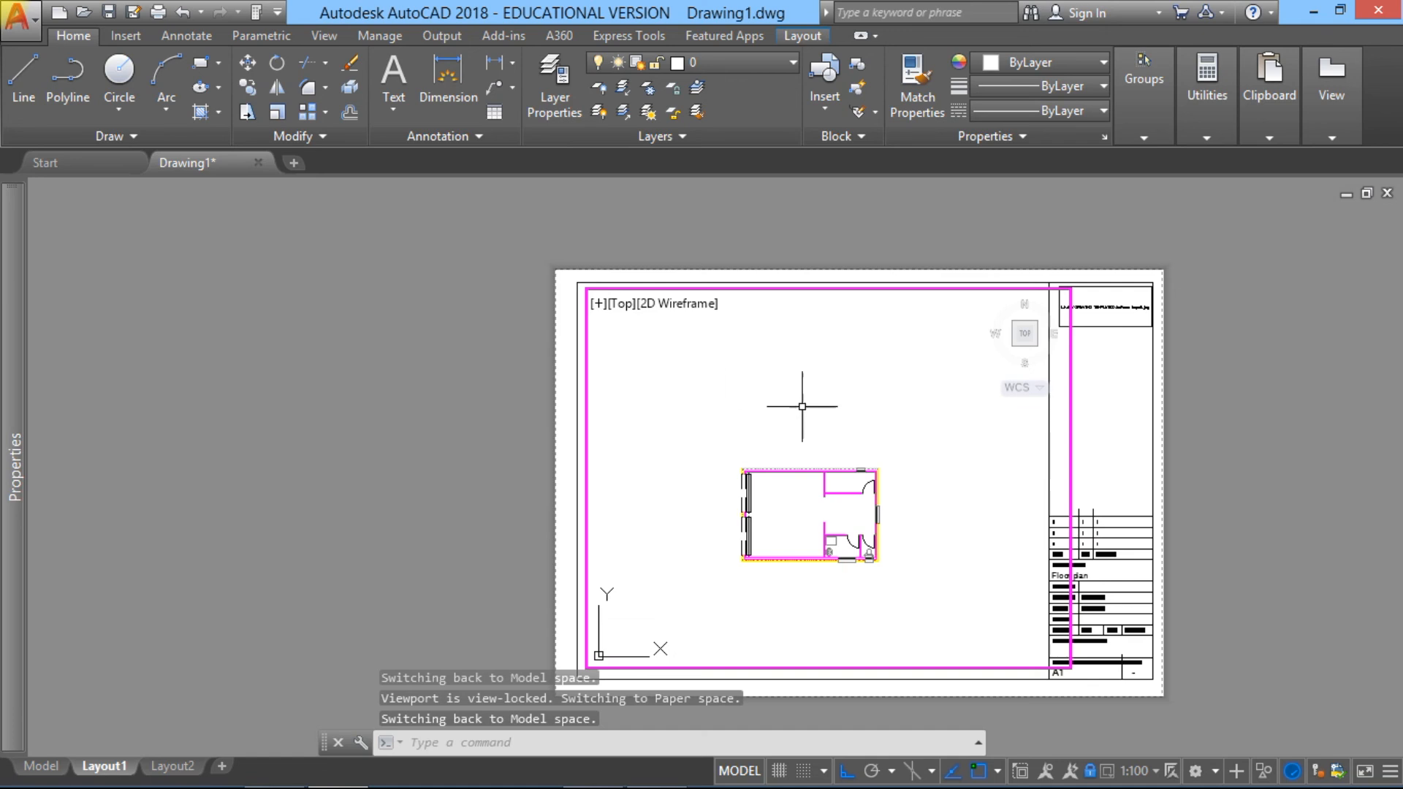
click(53, 766)
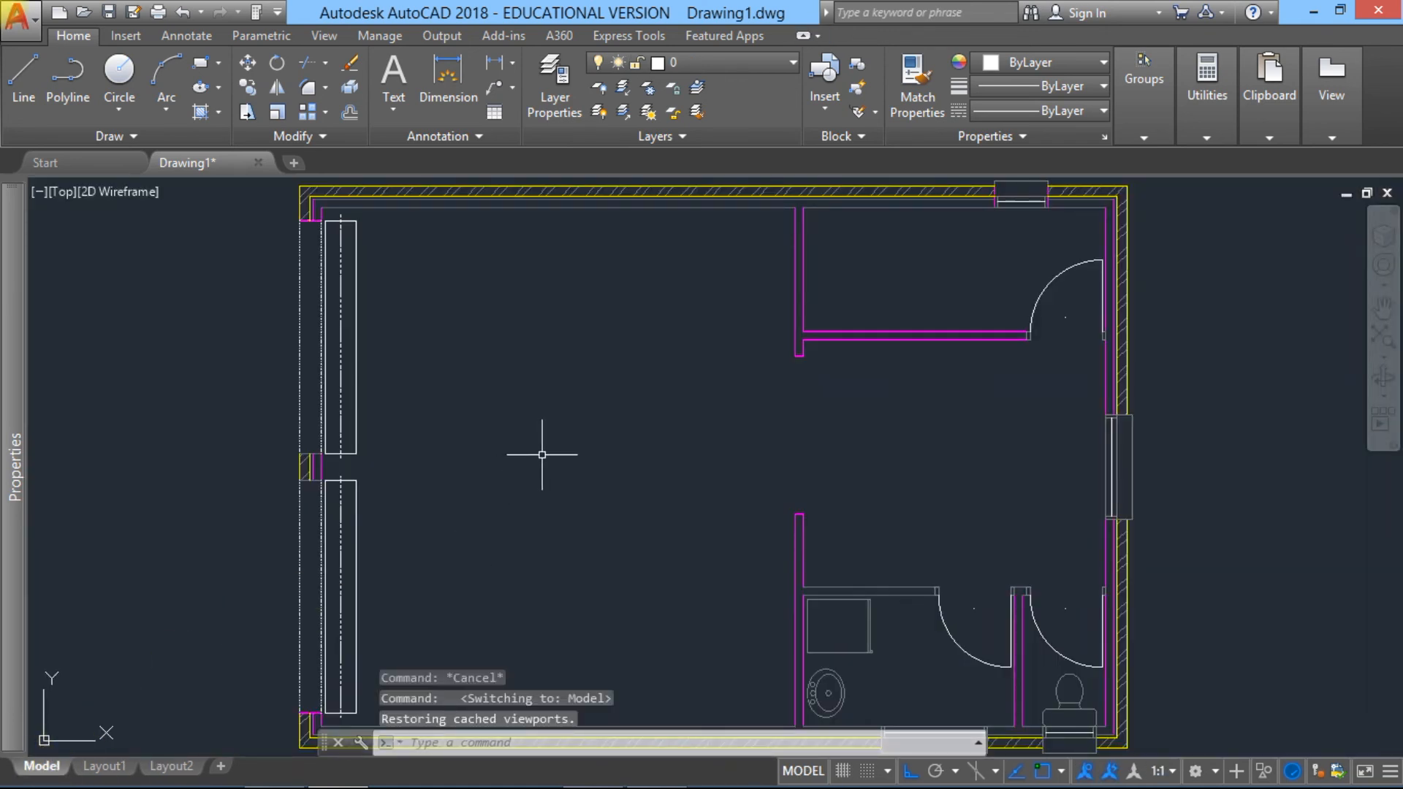